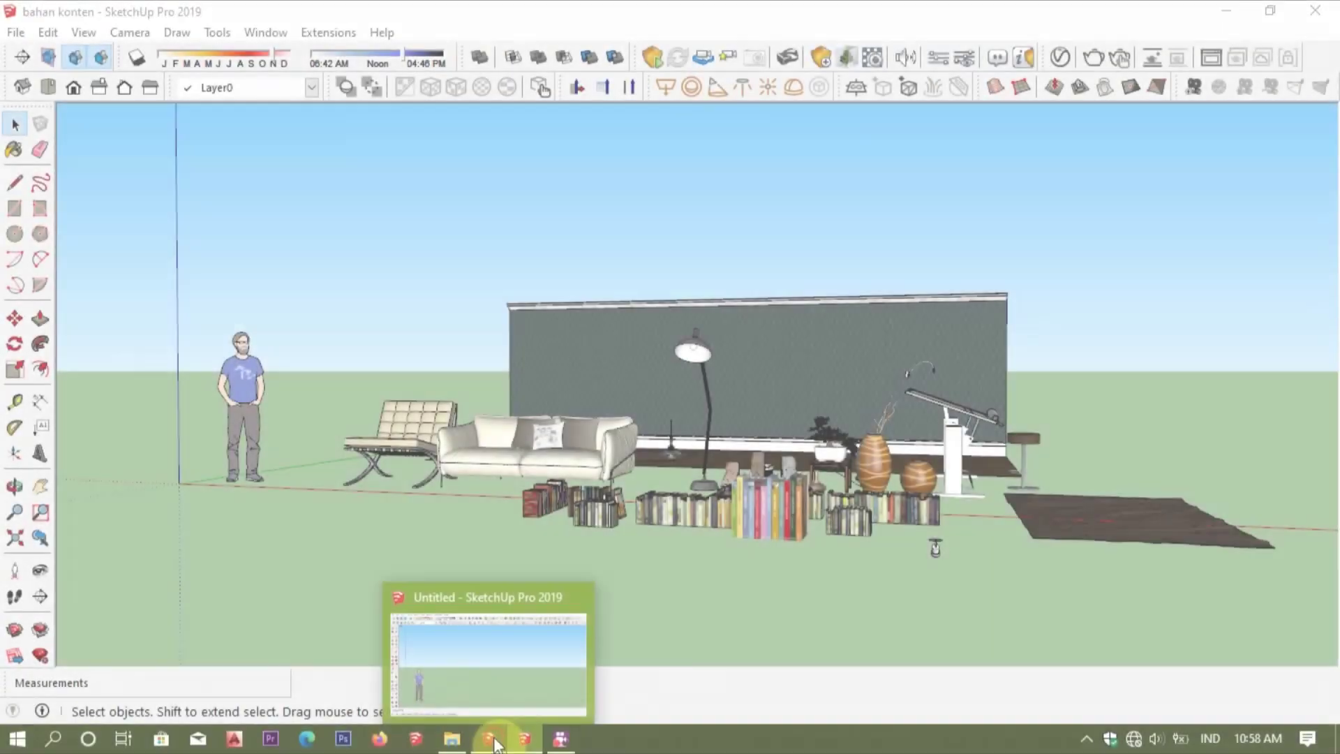
Bring the Untitled model with the default standing figure to the front and tilt the view slightly.
mouse_move(488, 739)
left_click(488, 649)
mouse_move(693, 497)
middle_mouse_down()
mouse_move(676, 478)
mouse_move(688, 508)
middle_mouse_up()
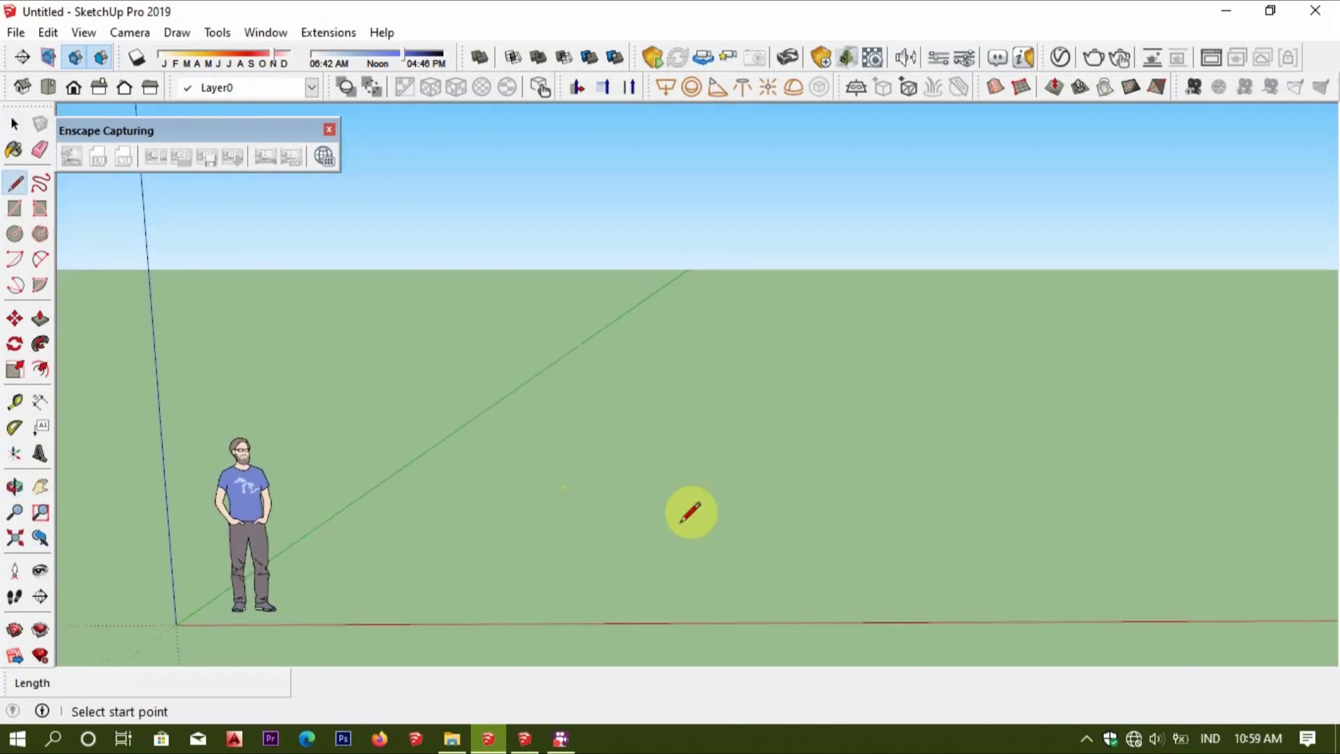
Erase the default standing figure from the model.
right_click(248, 515)
left_click(318, 150)
middle_click_drag(802, 433, 837, 419)
Draw the first wall line, 5 m long, on the ground.
key("l")
middle_click_drag(757, 503, 668, 587)
left_click(669, 587)
type("5")
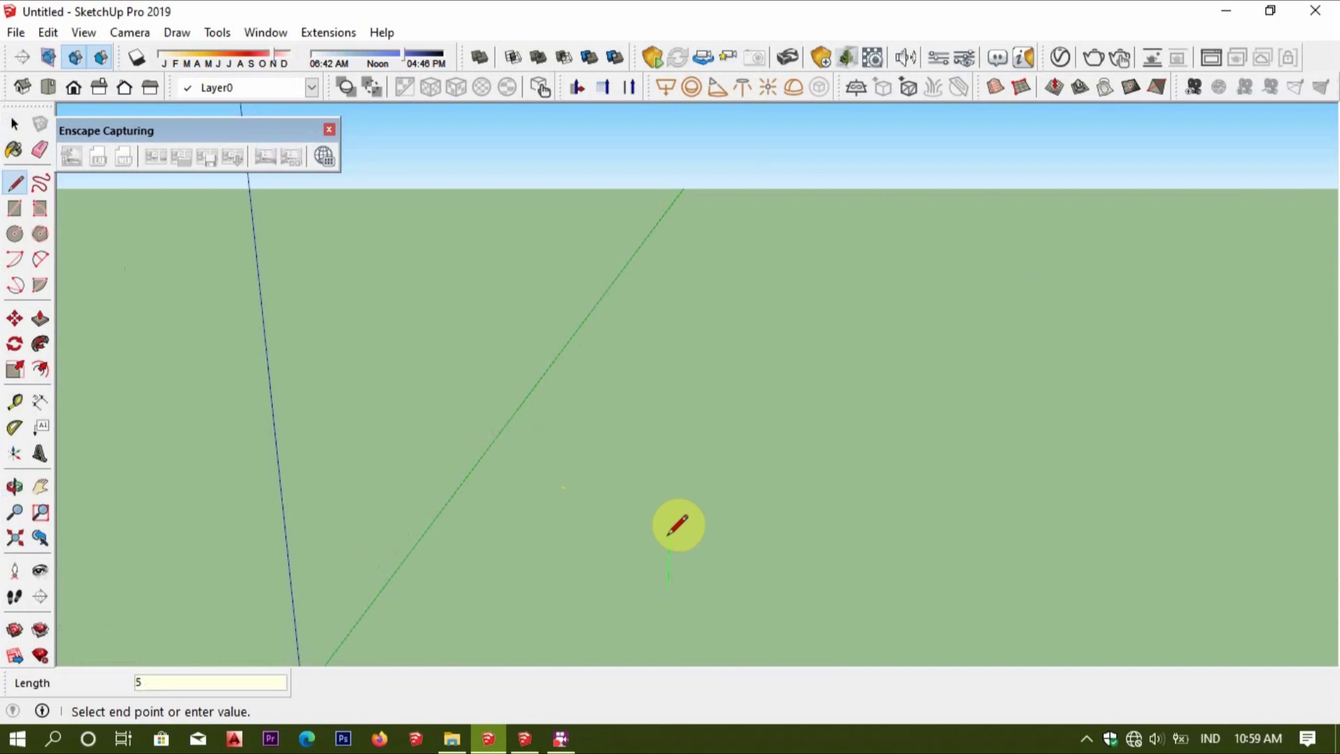
key("Return")
middle_click_drag(671, 489, 676, 536)
key("space")
key("l")
Draw the second wall line from its endpoint along the red axis, forming an L.
left_click(618, 368)
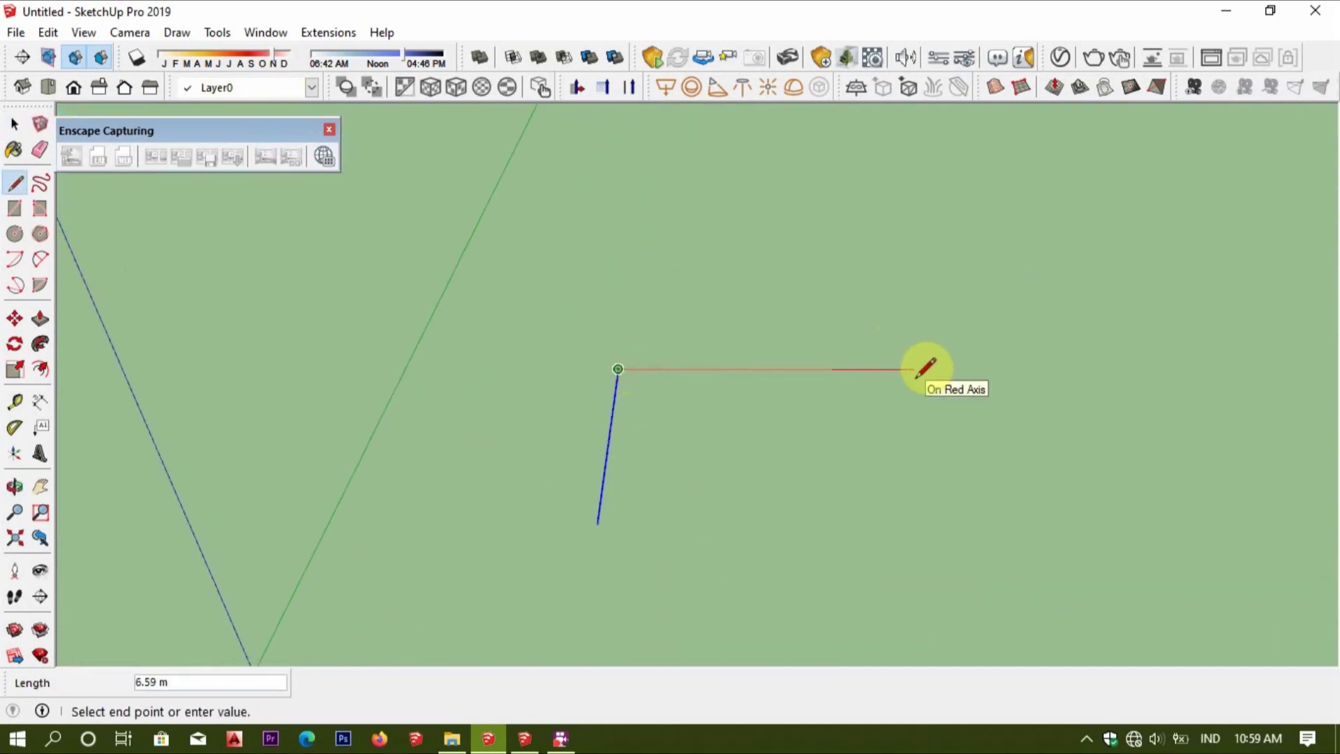
middle_click_drag(888, 369, 856, 416)
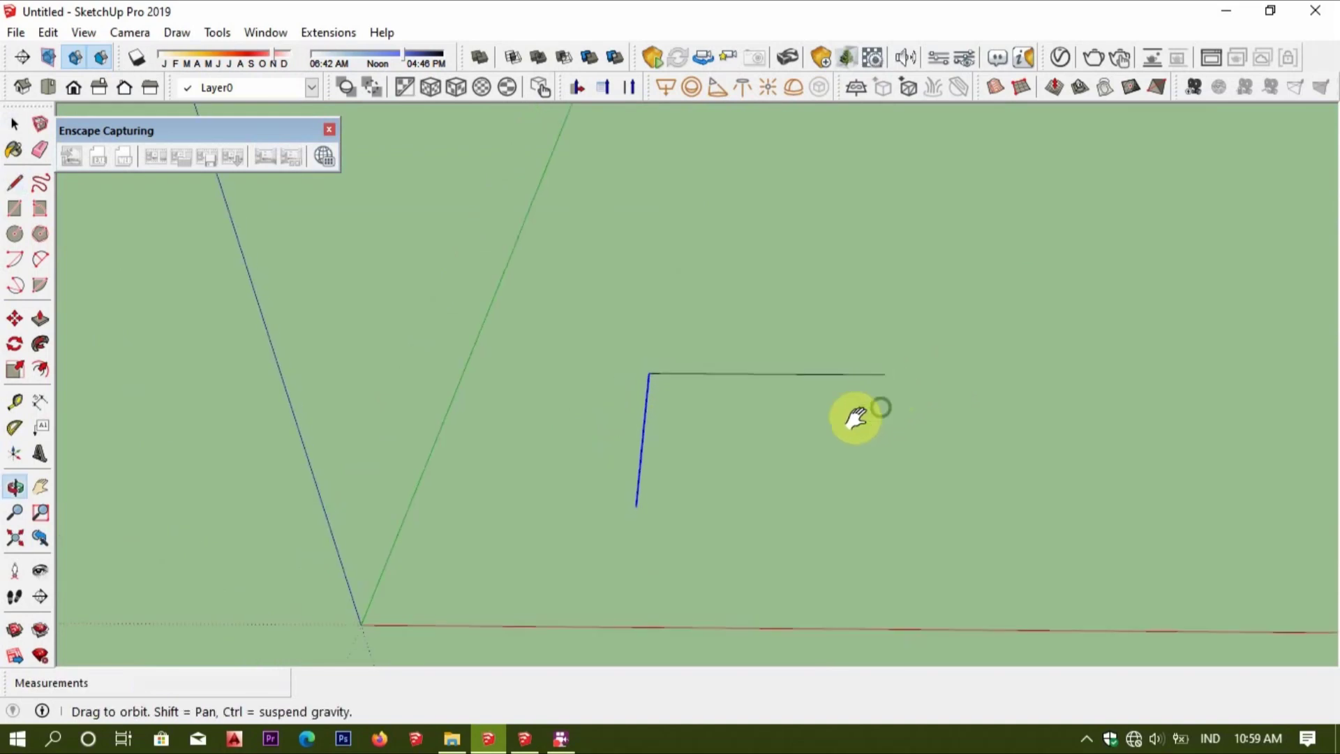
left_click(866, 383)
key("space")
scroll(626, 424, "up", 2)
Offset the two L-shaped wall lines by 0.1 m for wall thickness.
key("f")
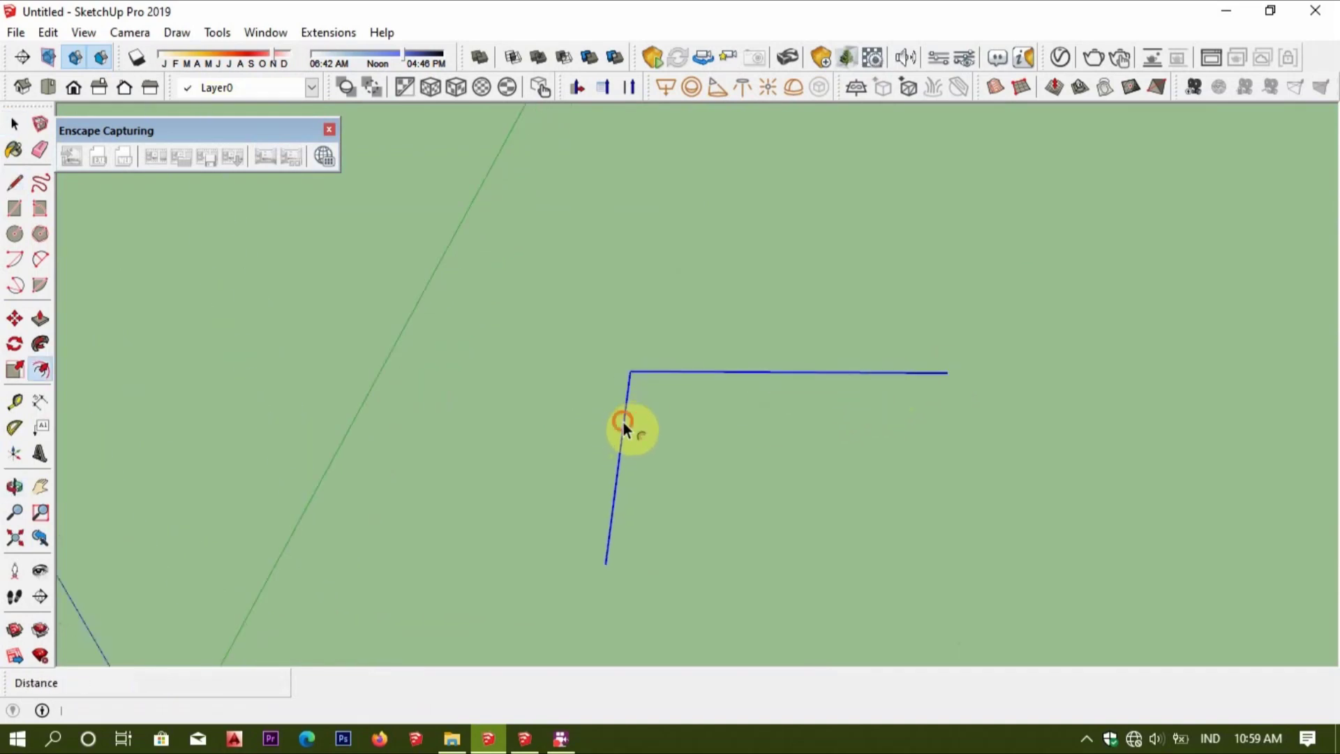
left_click(621, 426)
key("Return")
key("l")
scroll(600, 489, "up", 2)
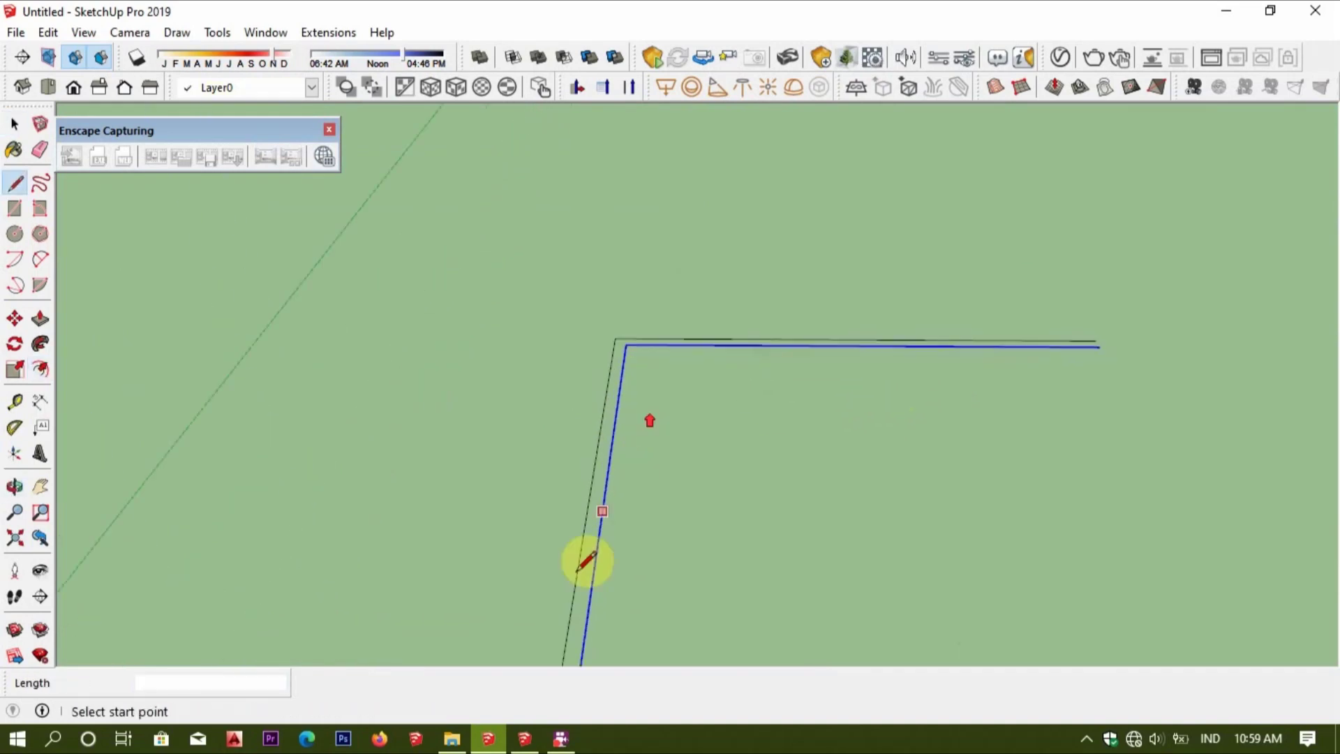
middle_click_drag(586, 560, 587, 493, "shift")
Close both open ends of the L outline into a face and begin pulling it up.
left_click(590, 501)
left_click(820, 359)
left_click(772, 347)
scroll(838, 356, "down", 2)
scroll(781, 398, "down", 1)
key("p")
left_click(531, 445)
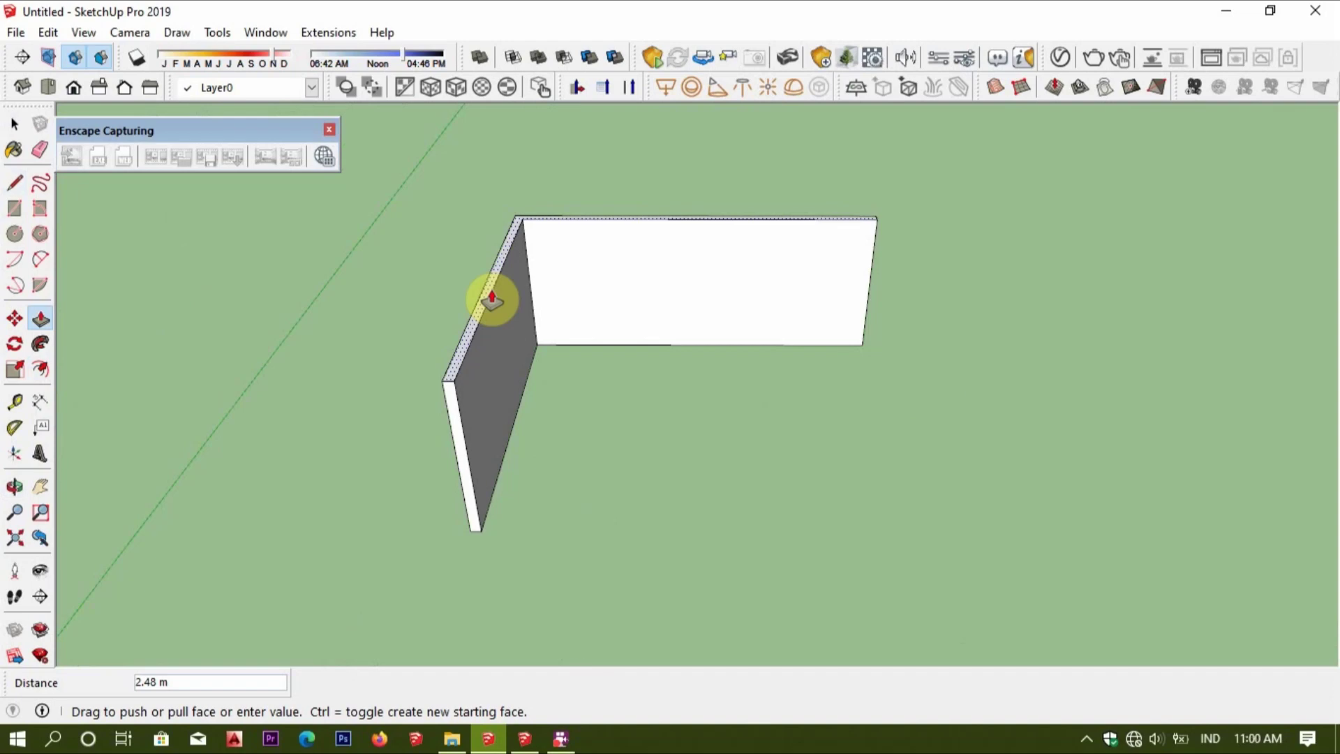
Pull the L-shaped outline up to 3 m tall walls.
type("3")
key("Return")
middle_click_drag(478, 254, 464, 315)
scroll(578, 381, "up", 5)
middle_click_drag(577, 381, 709, 421)
Copy the long wall's bottom edge 1 m up as a guide line.
key("space")
left_click(714, 432)
key("m")
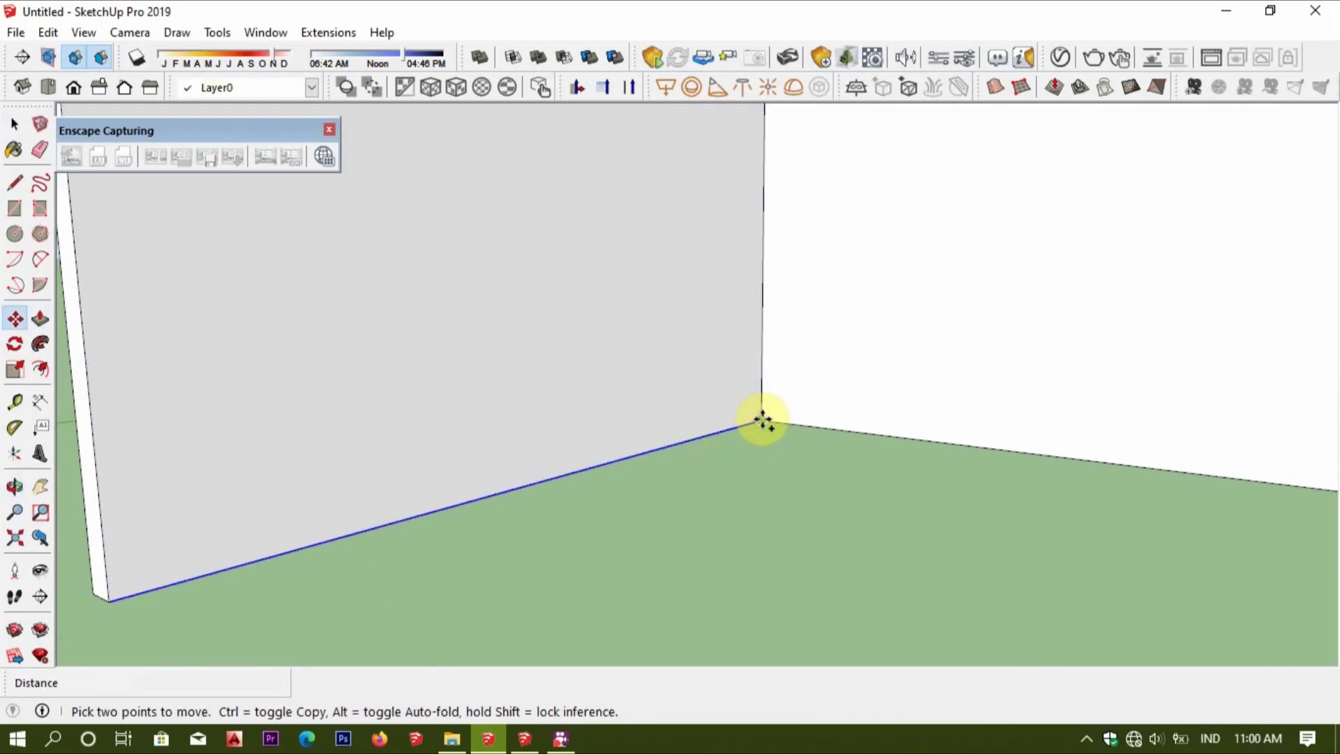
left_click(761, 419)
key("ctrl")
type("1")
key("Return")
mouse_move(763, 381)
middle_mouse_down()
mouse_move(703, 389)
mouse_move(791, 370)
middle_mouse_up()
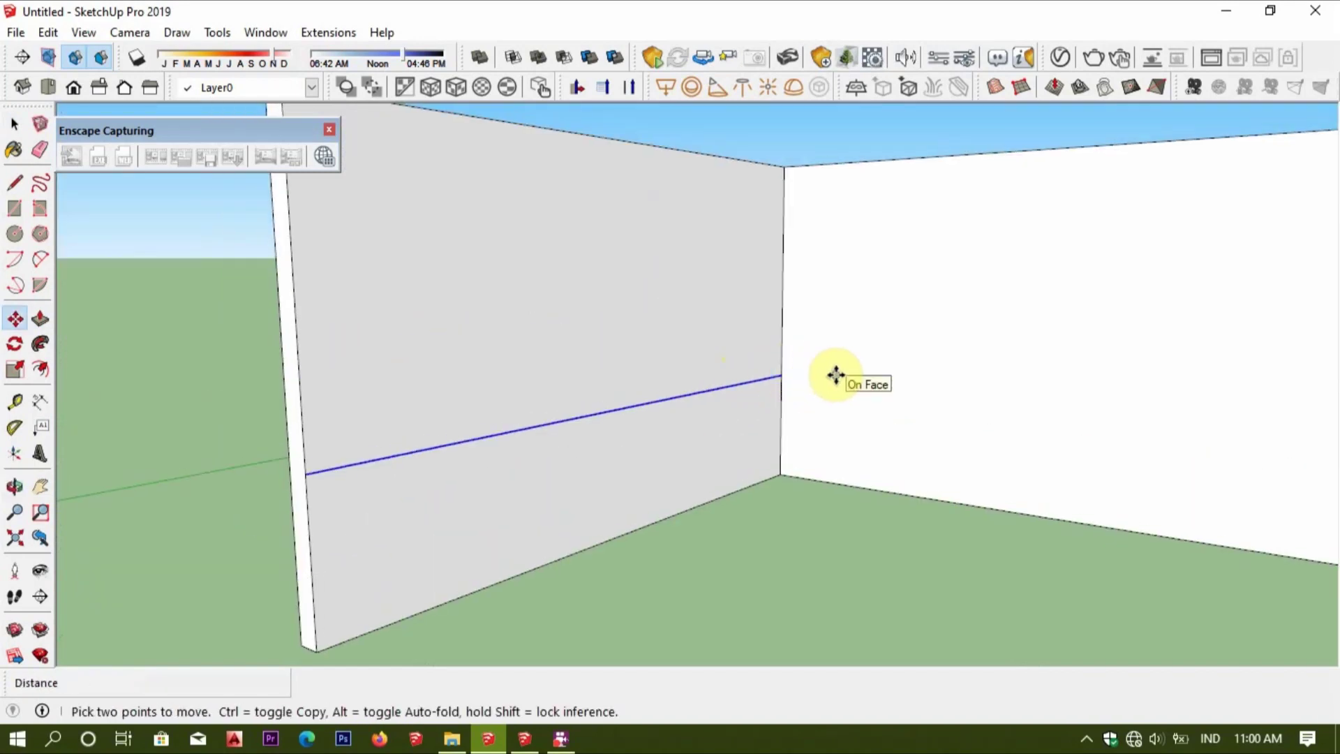
Copy the wall's vertical corner edge 0.15 m along the wall as the window's side.
key("space")
left_click(804, 353)
key("m")
scroll(814, 364, "up", 3)
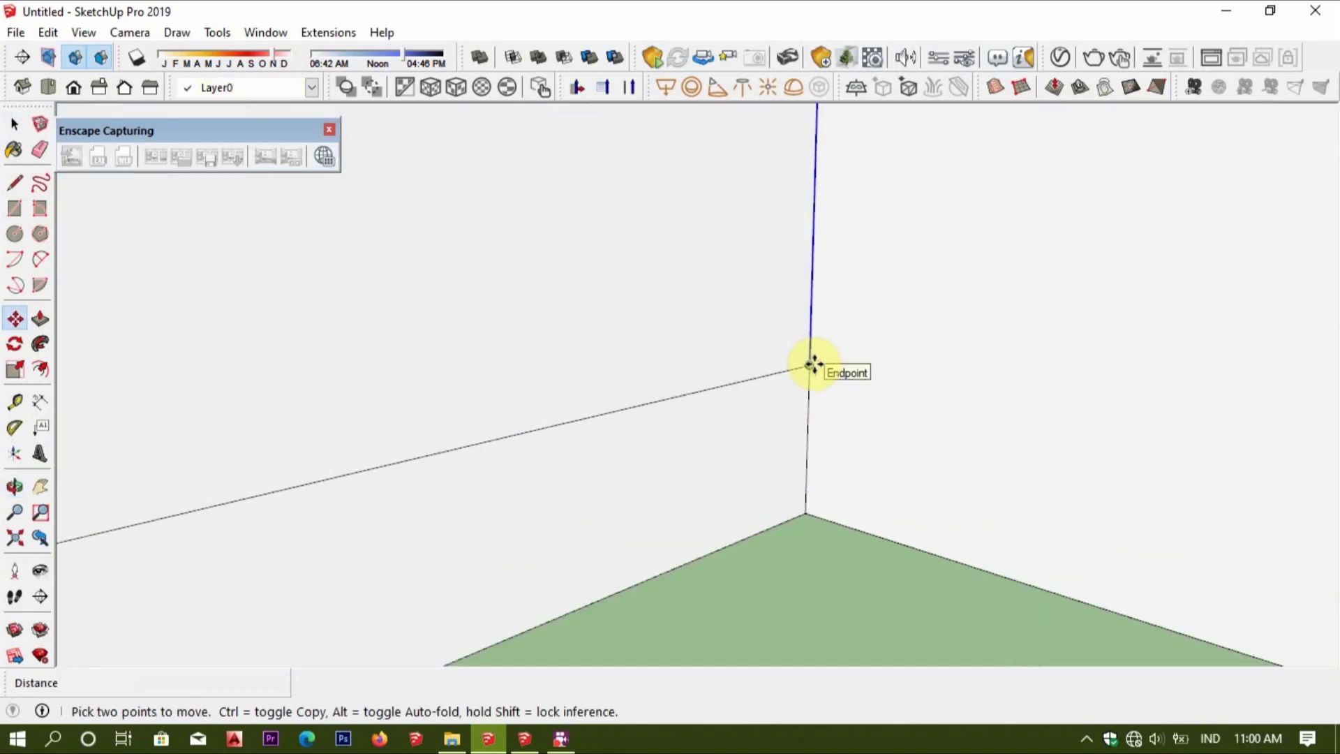
left_click(806, 366)
key("ctrl")
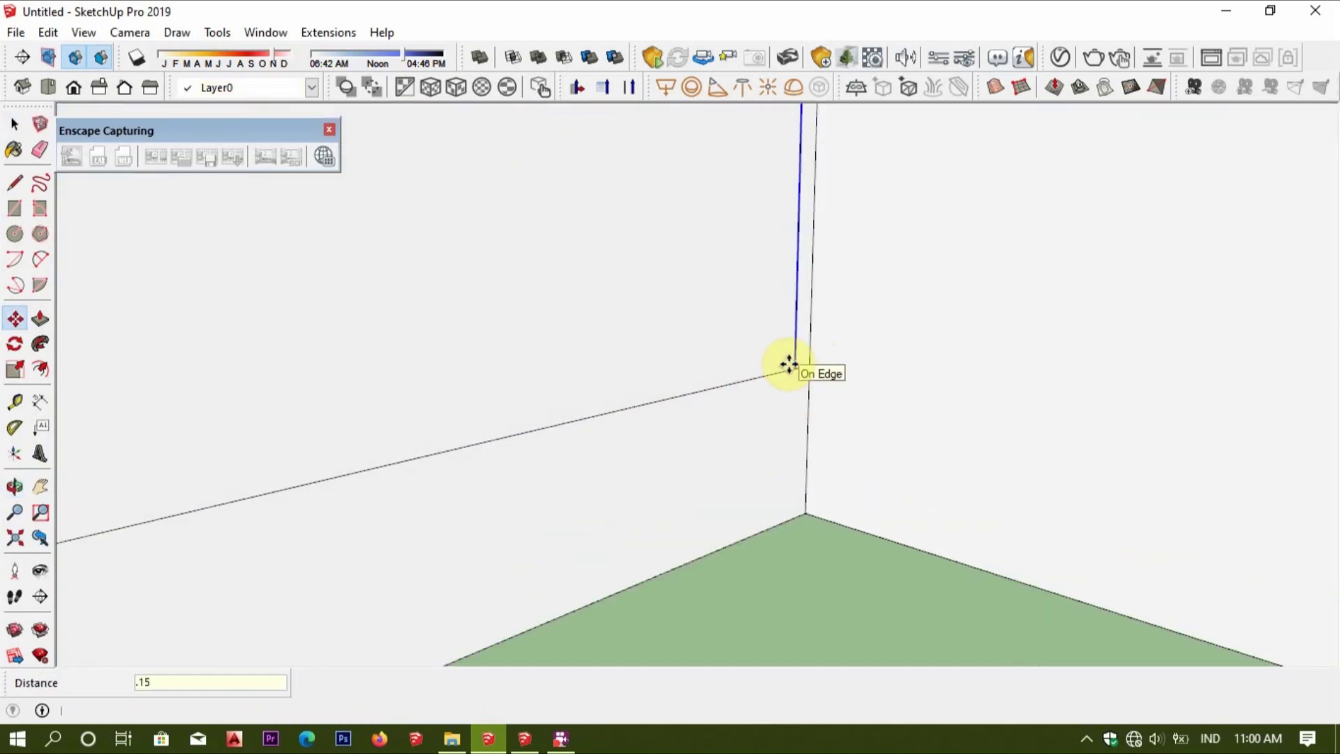
key("Return")
scroll(787, 362, "down", 5)
Copy the horizontal guide line up near the wall top for the window's upper edge.
key("space")
left_click(740, 370)
middle_click_drag(740, 371, 773, 403)
left_click(773, 429)
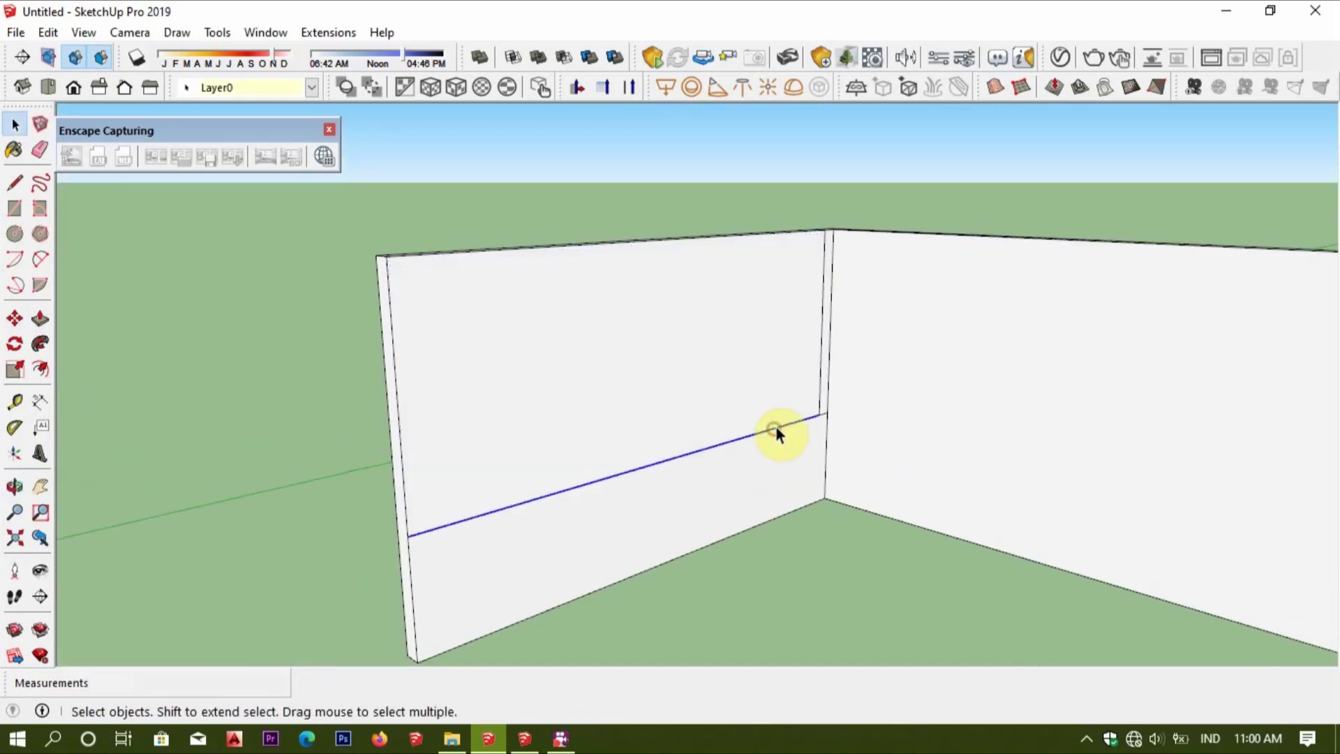
key("m")
scroll(808, 410, "up", 1)
left_click(828, 419)
key("ctrl")
scroll(828, 418, "up", 2)
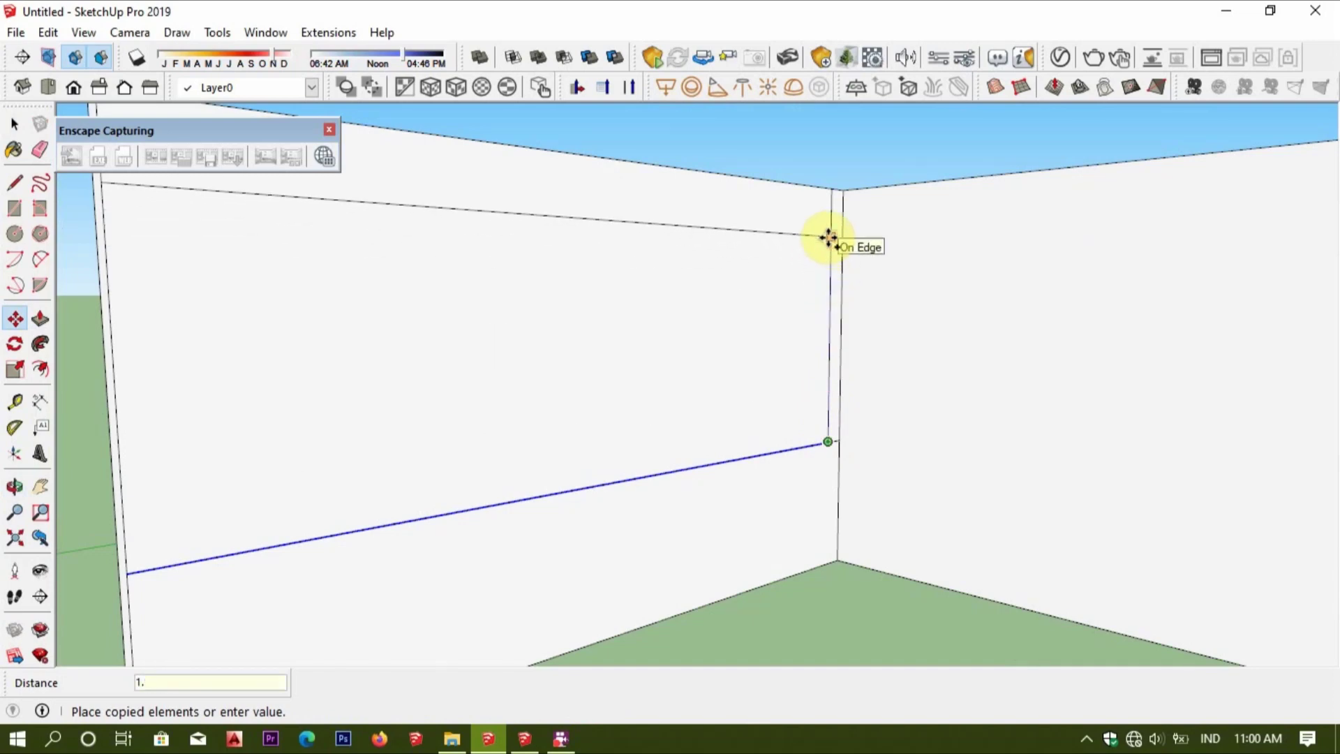
left_click(828, 237)
scroll(831, 244, "down", 3)
Copy the vertical edge across to the left, closing the window outline.
key("space")
key("m")
left_click(828, 240)
key("ctrl")
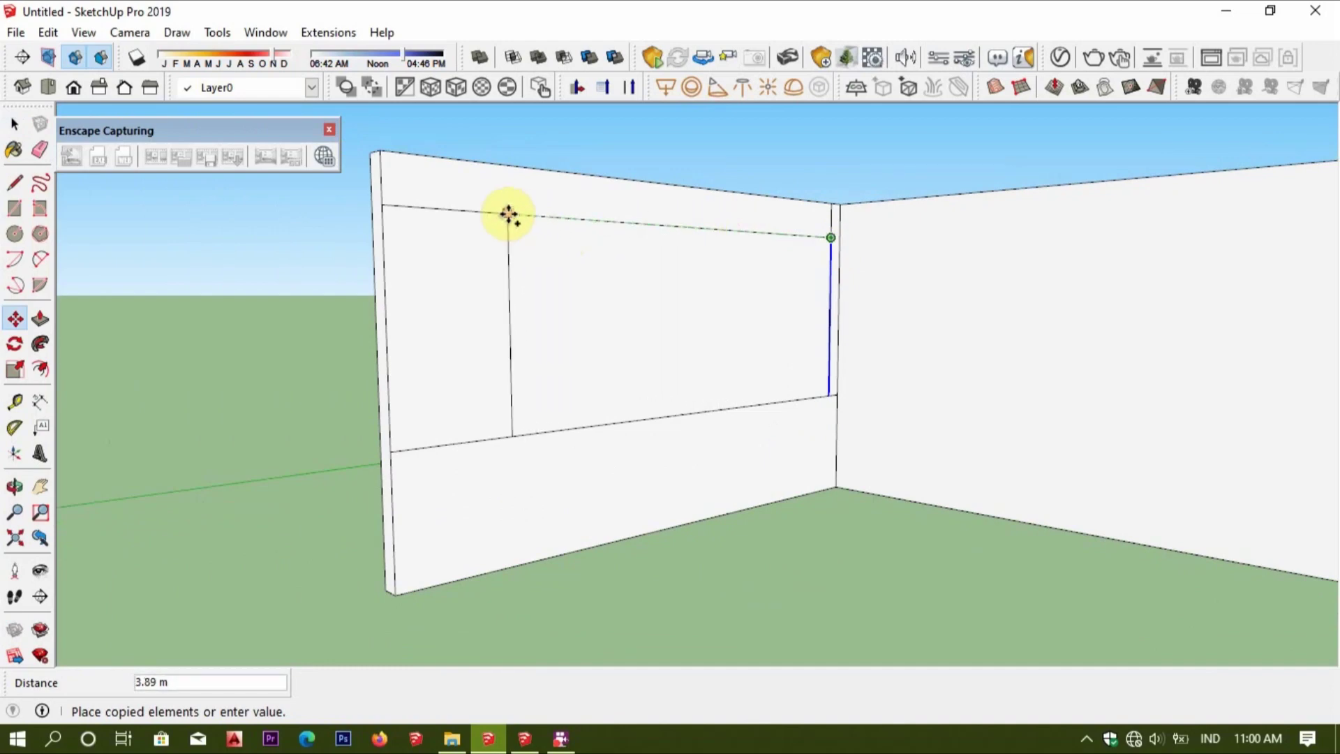
left_click(497, 215)
Erase the leftover line and push the window rectangle through the wall.
key("e")
scroll(841, 387, "up", 5)
scroll(845, 384, "down", 5)
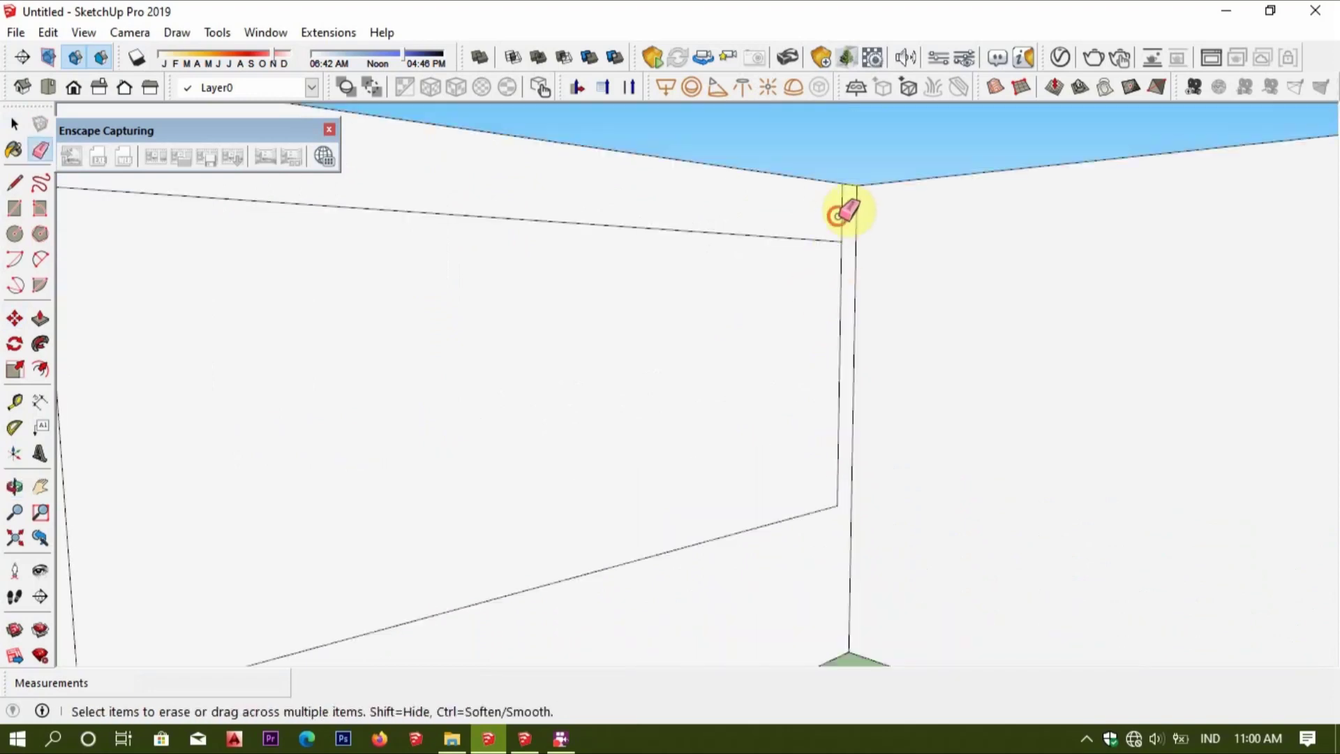
middle_click_drag(844, 209, 761, 363)
key("p")
left_click(761, 363)
left_click(605, 351)
key("space")
scroll(671, 394, "down", 2)
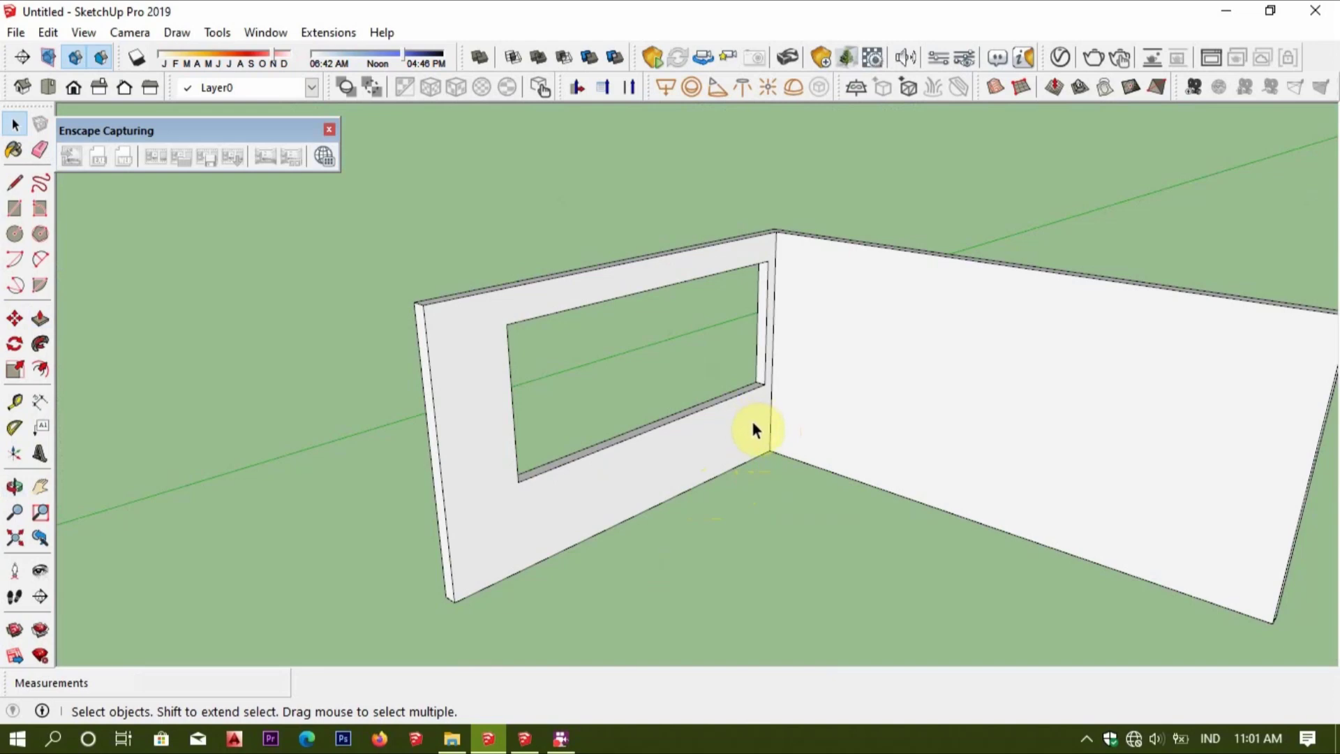
Draw a rectangle spanning the window opening.
scroll(771, 394, "up", 3)
key("r")
left_click(763, 381)
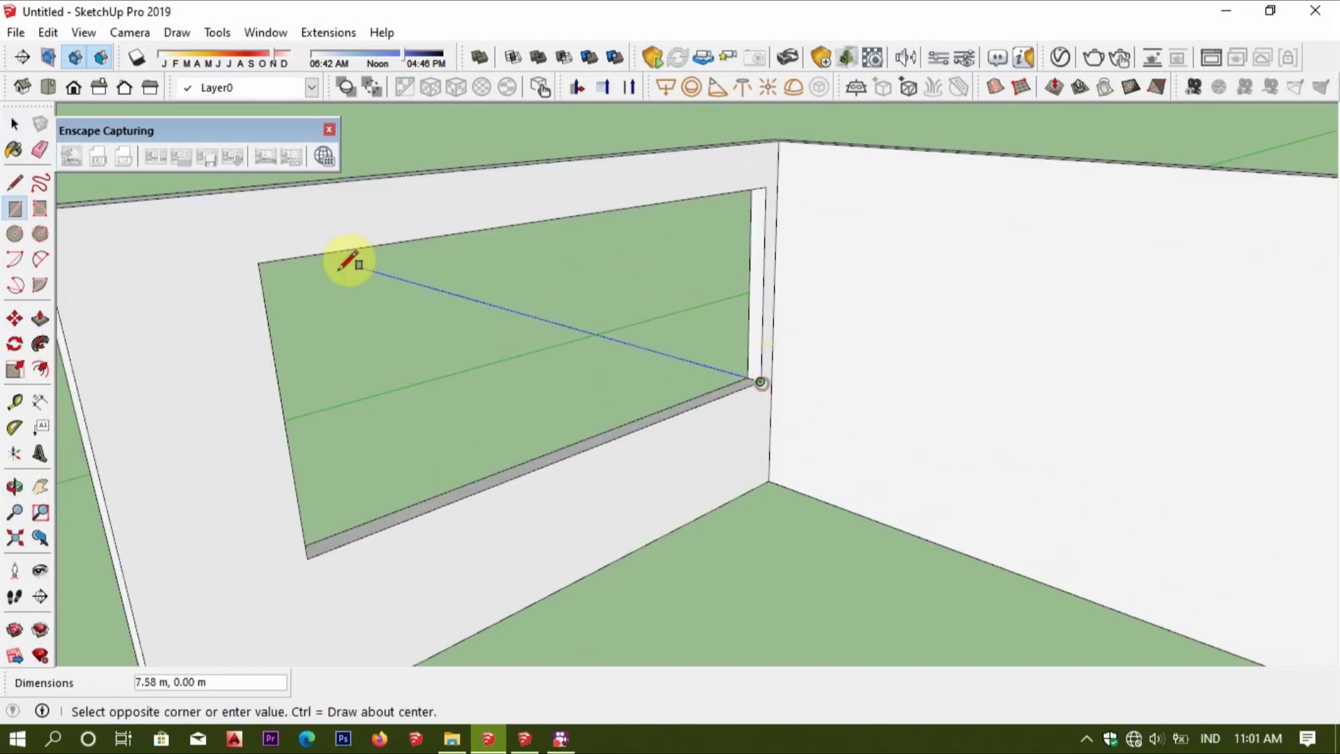
left_click(257, 259)
middle_click_drag(286, 267, 449, 362)
Start an offset on the rectangle, cancel it, then select and deselect the rectangle.
key("space")
scroll(319, 329, "up", 3)
key("f")
left_click(170, 296)
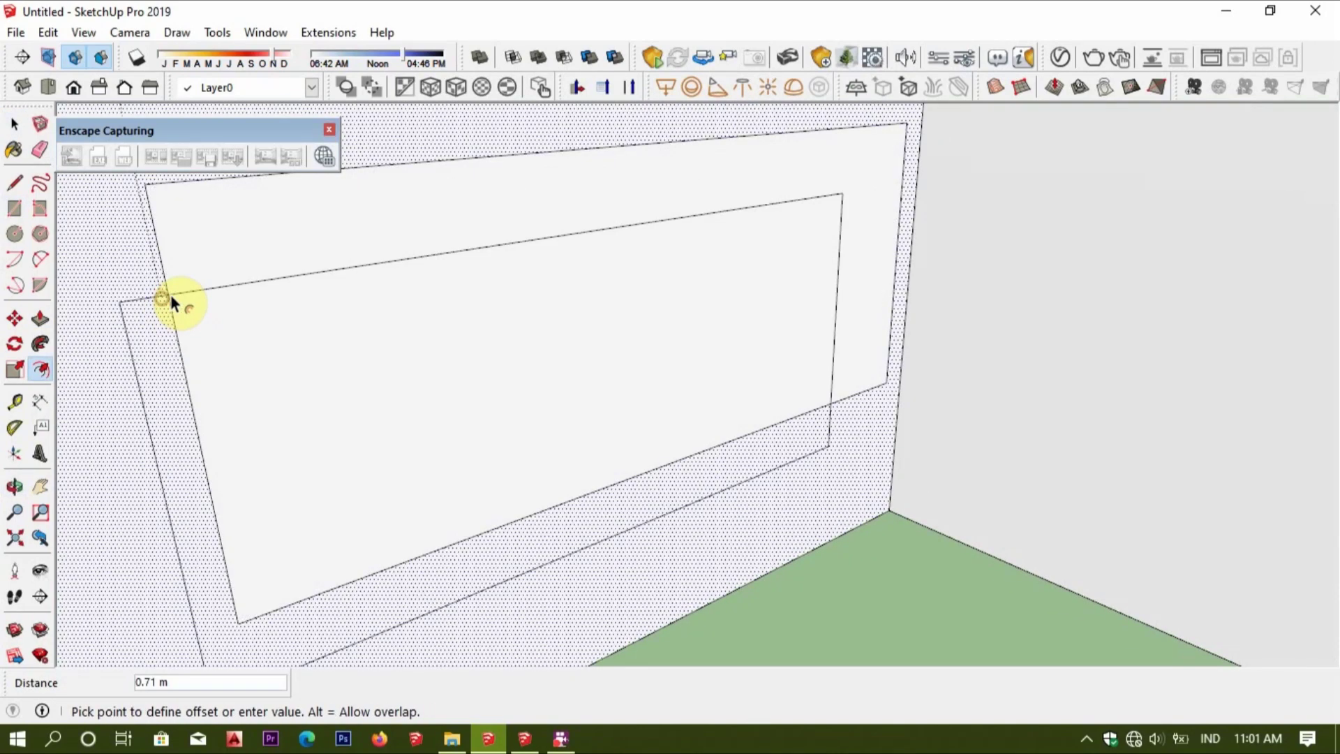
key("Escape")
key("space")
scroll(488, 429, "down", 3)
triple_click(530, 463)
left_click(793, 563)
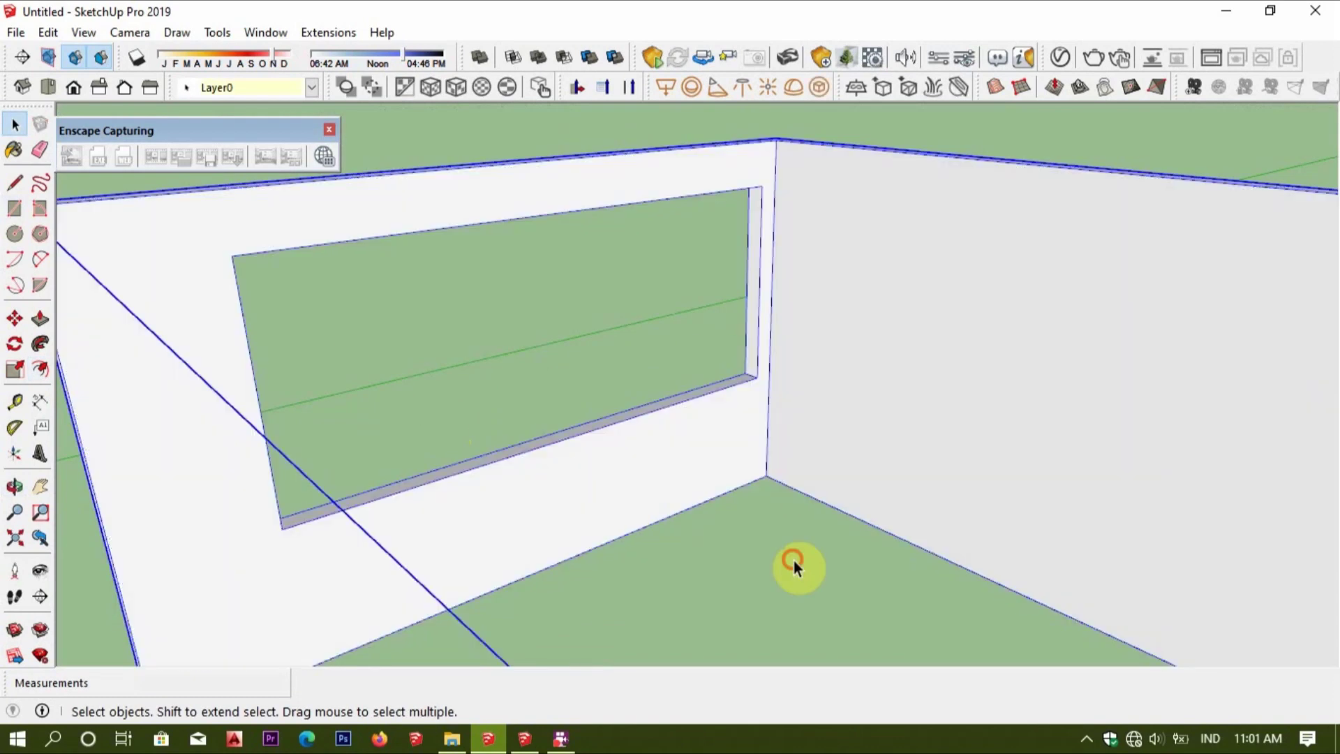
Redraw the opening rectangle, offset it inward 0.05 m and delete the inner face.
key("r")
scroll(758, 380, "up", 3)
left_click(758, 380)
left_click(233, 256)
key("f")
scroll(265, 300, "up", 3)
left_click(223, 311)
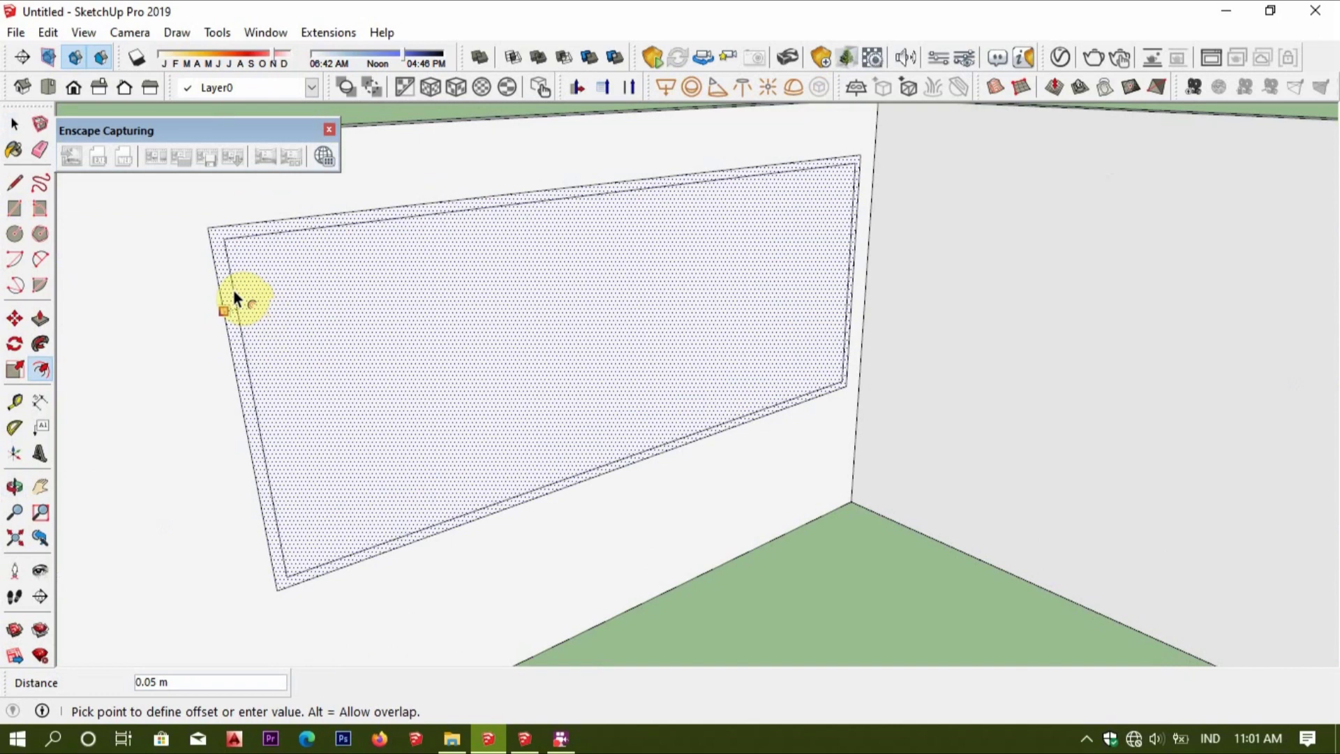
left_click(230, 290)
left_click(534, 434)
key("Delete")
Push the window frame band out 0.15 m into a ledge.
middle_click_drag(533, 434, 763, 509)
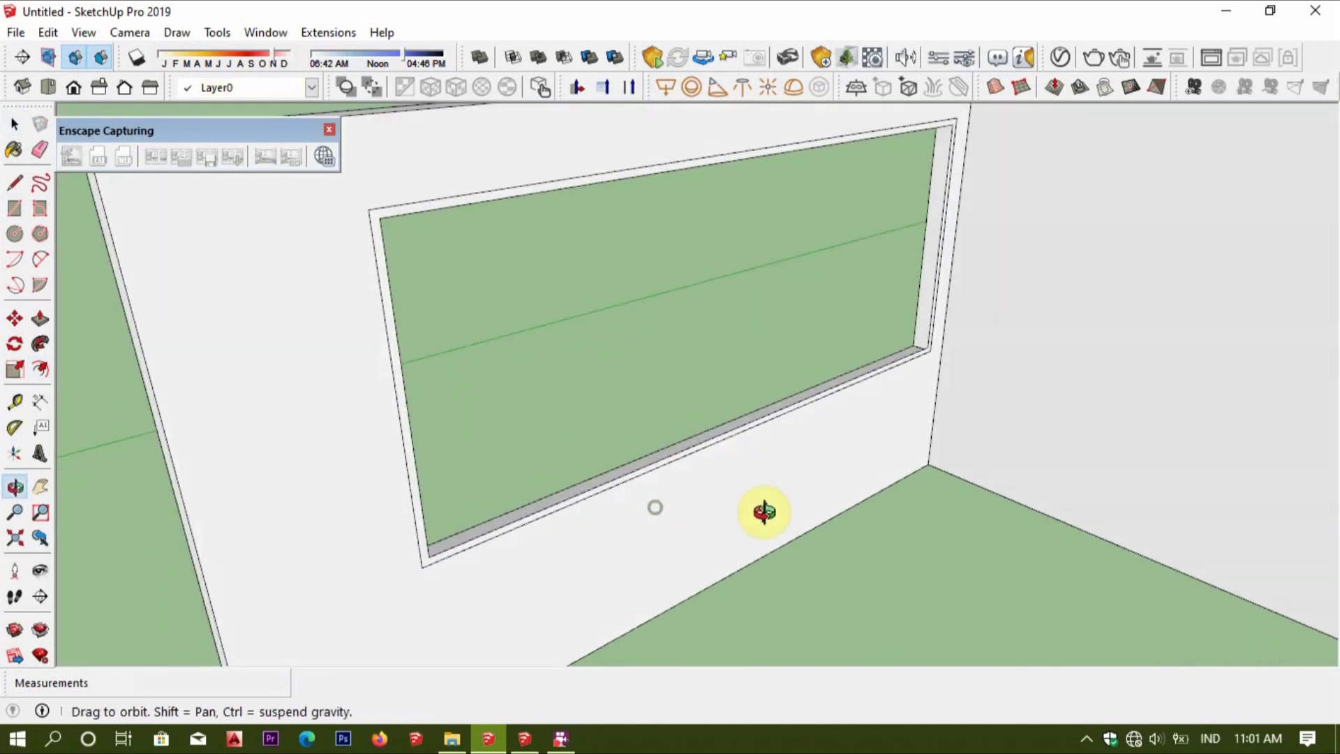
scroll(763, 509, "up", 3)
key("p")
left_click(739, 426)
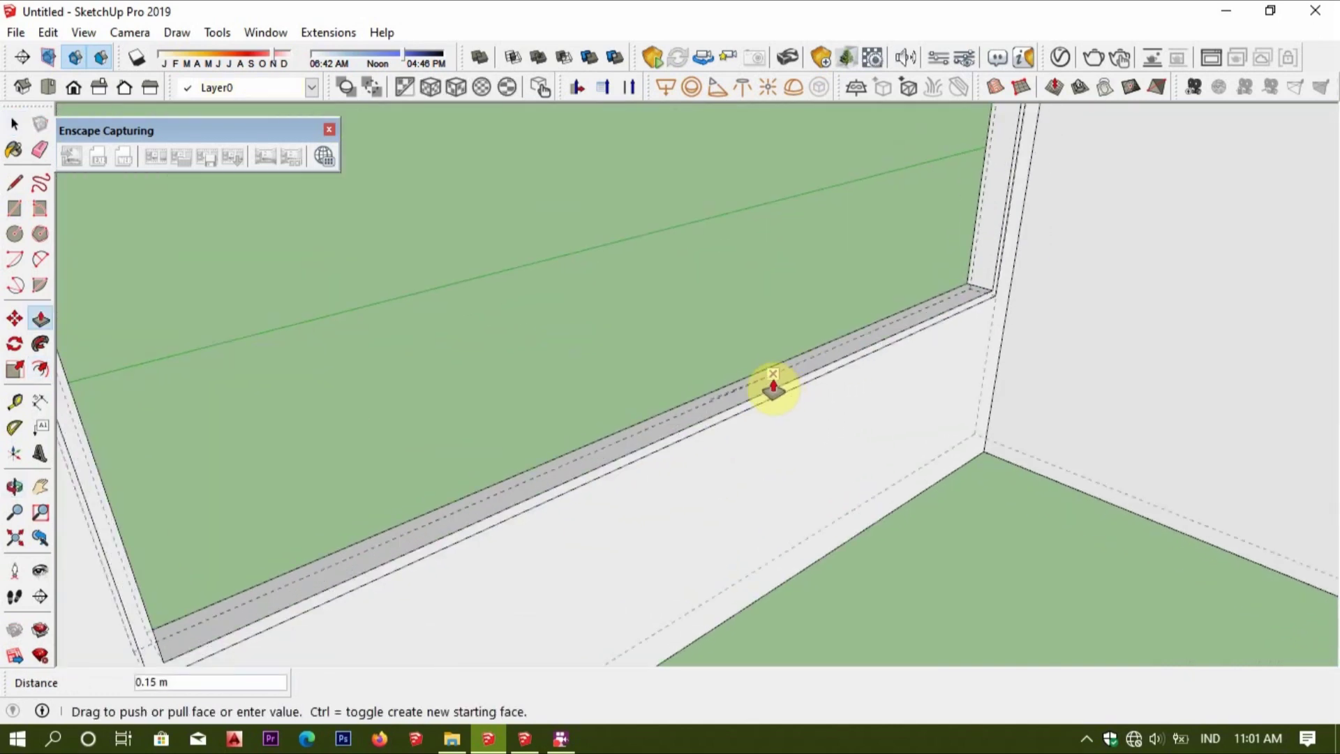
left_click(772, 384)
key("space")
Copy the sill's lower front and vertical edges slightly inward.
scroll(791, 421, "up", 1)
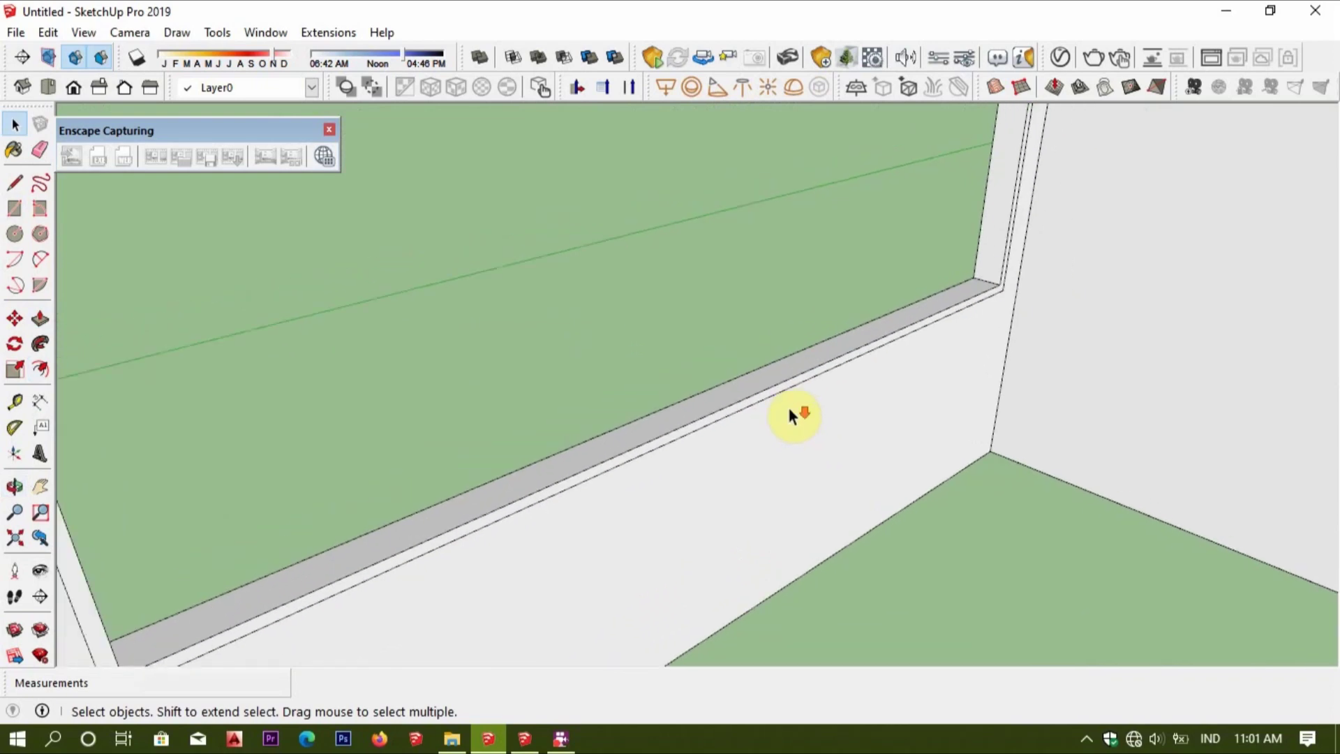
scroll(777, 373, "down", 2)
left_click(1036, 258)
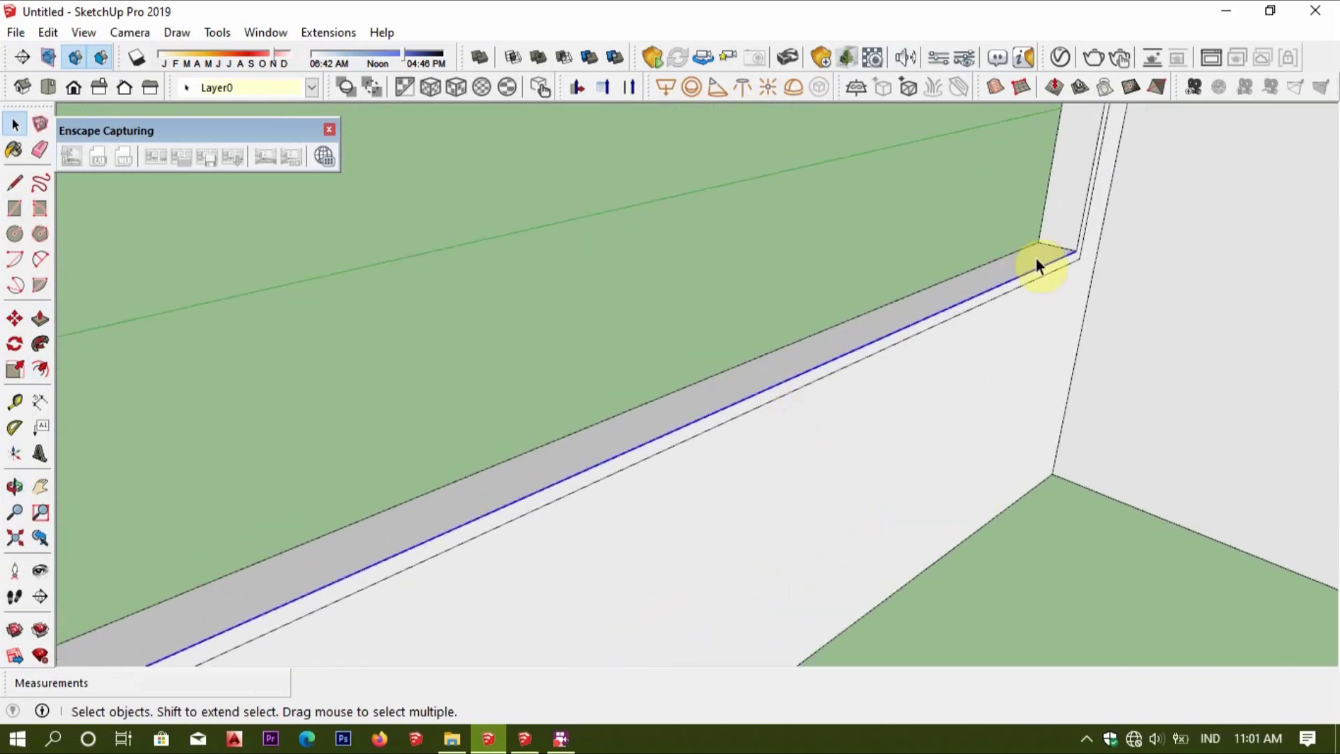
scroll(1067, 245, "down", 2)
left_click(1067, 246, "shift")
middle_click_drag(1067, 246, 346, 408)
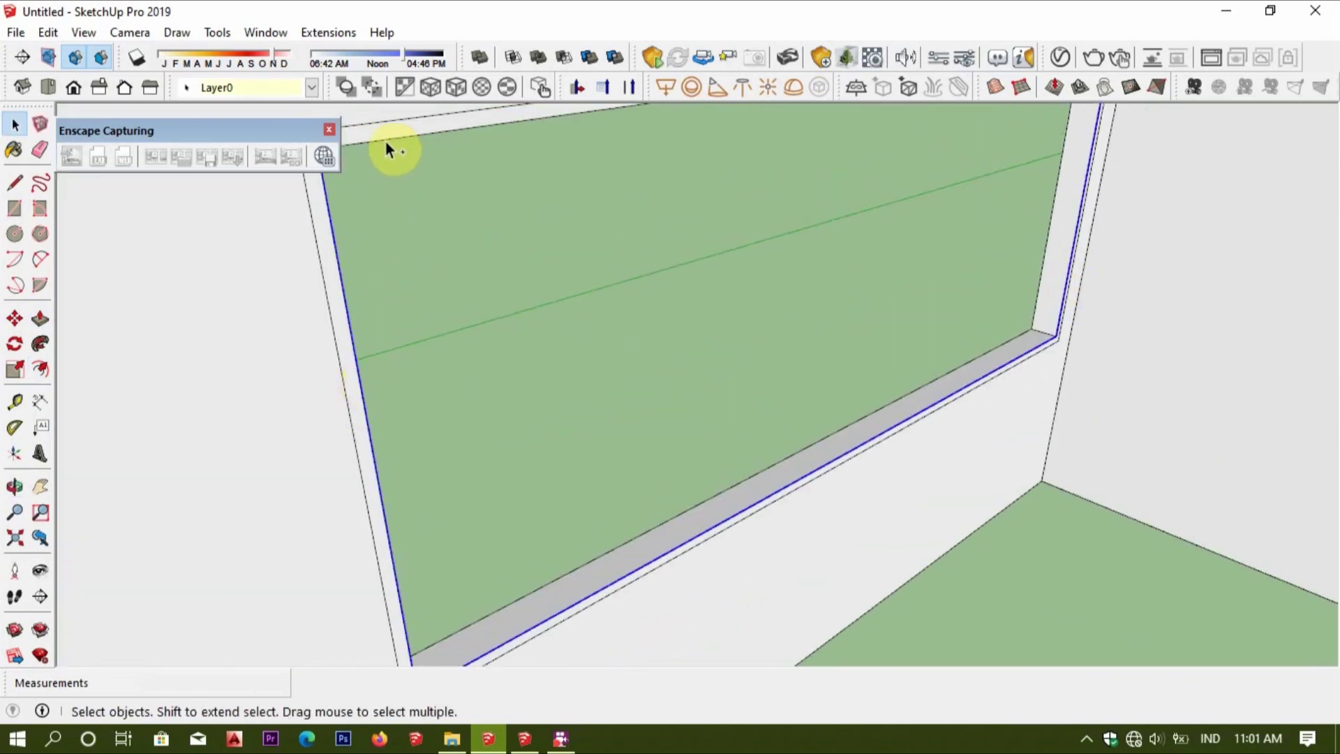
scroll(1096, 308, "up", 2)
key("m")
scroll(1018, 356, "up", 1)
key("ctrl")
left_click(1019, 356)
left_click(984, 331)
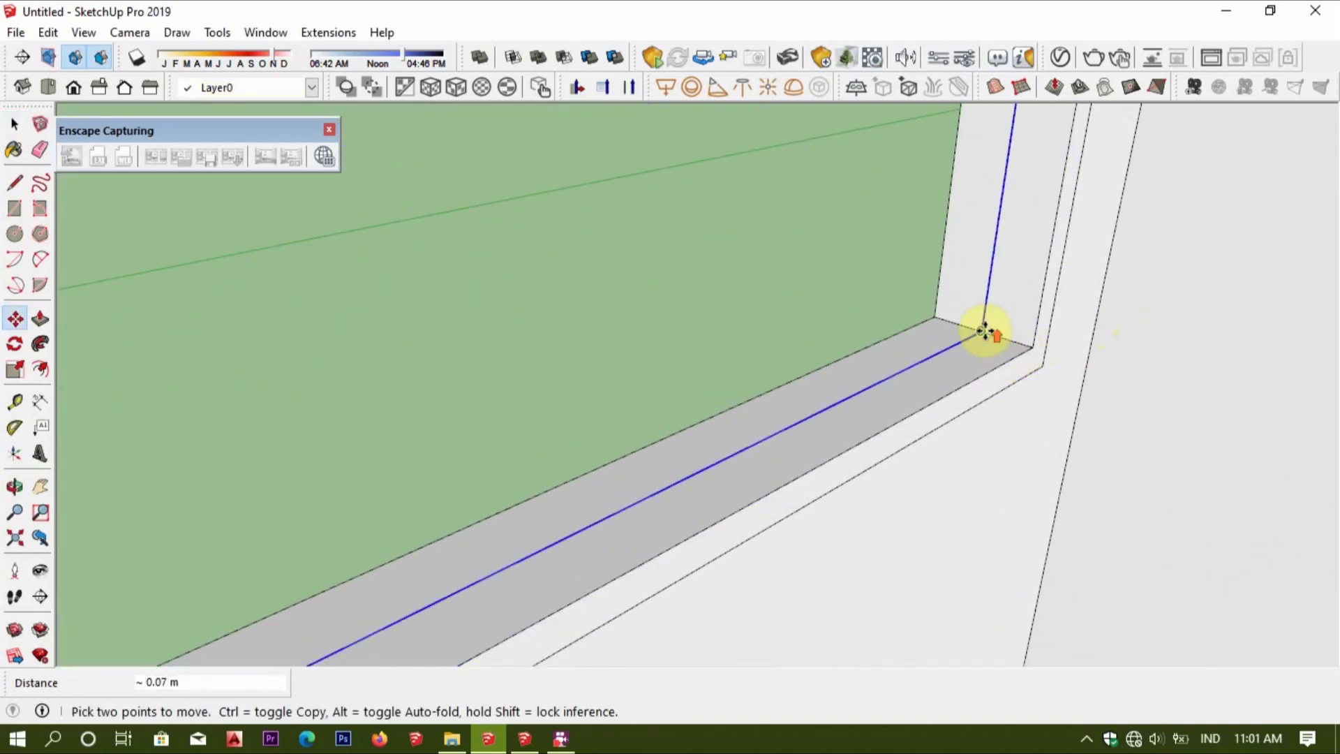
Make two 0.003 m offset copies starting from the sill corners.
scroll(984, 332, "up", 2)
left_click(977, 334)
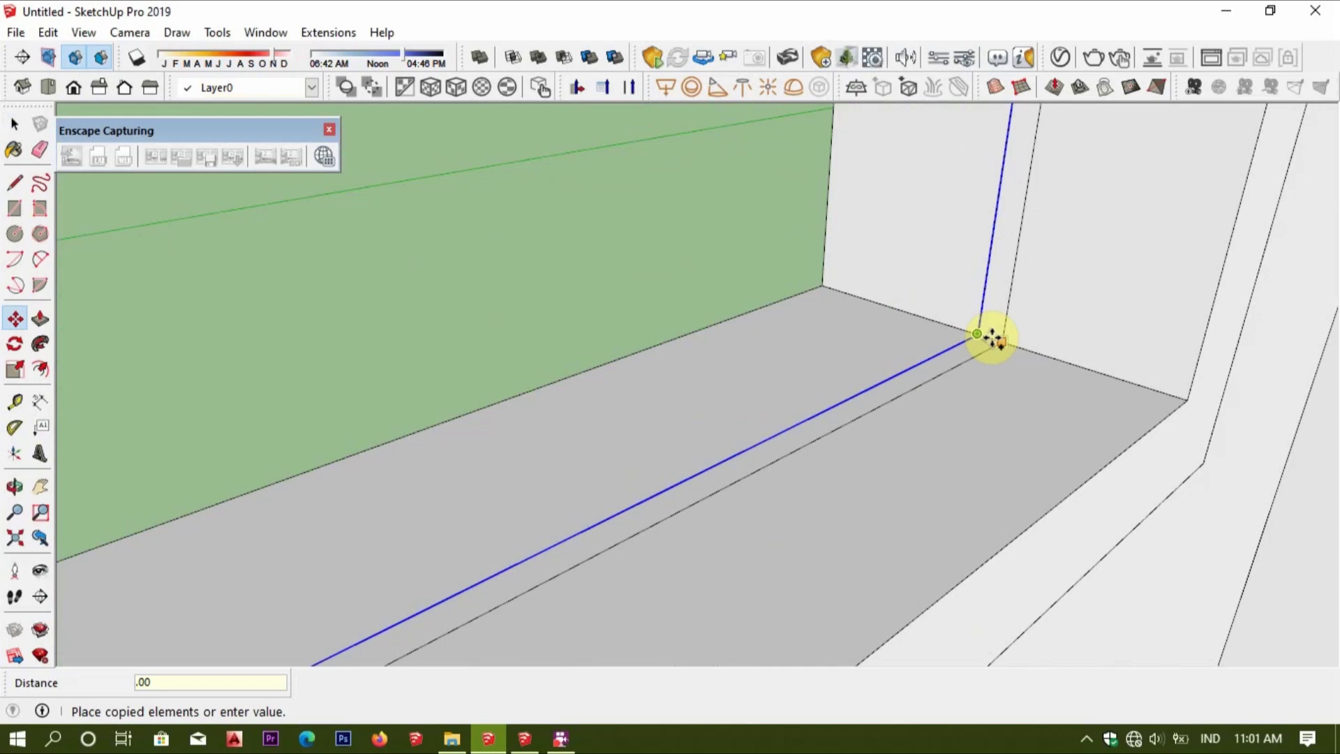
type(".003")
key("Return")
scroll(991, 338, "up", 1)
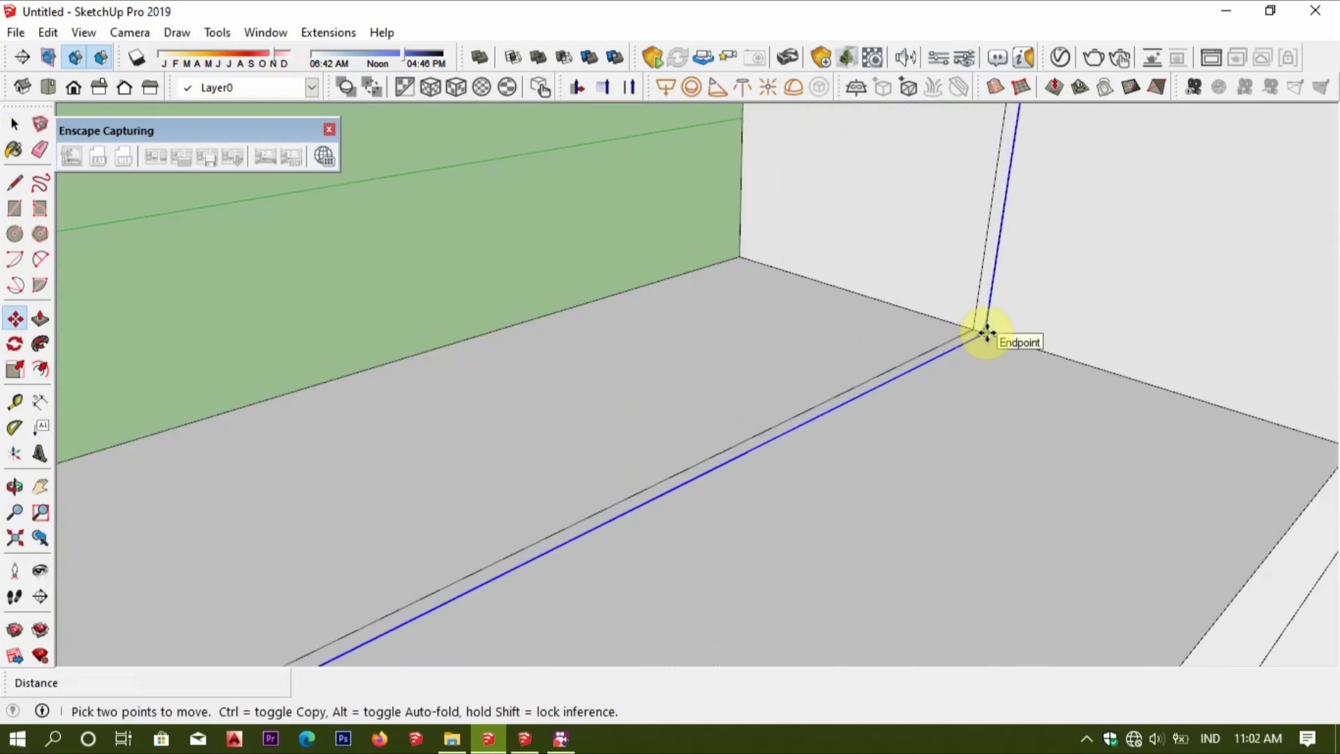
left_click(987, 333)
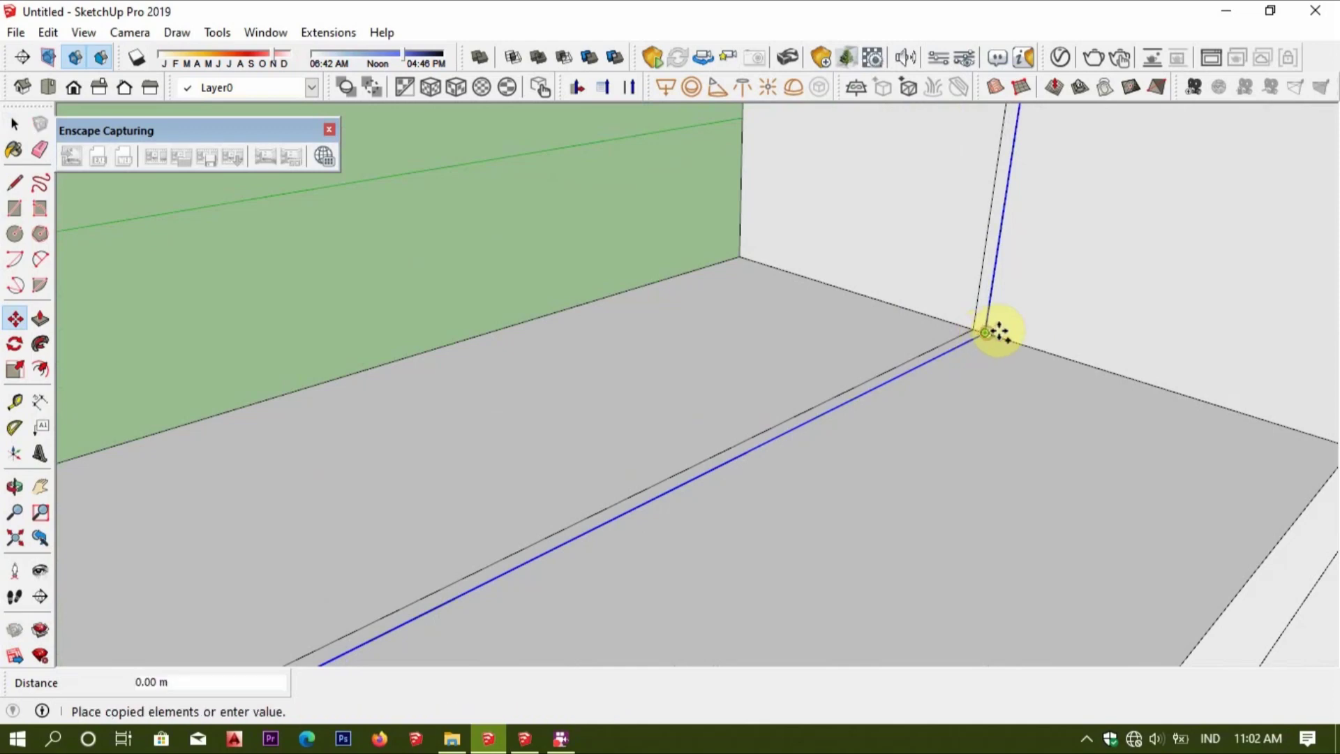
type(".003")
key("Return")
Erase the stray line on the window head strip.
key("e")
scroll(1047, 307, "down", 3)
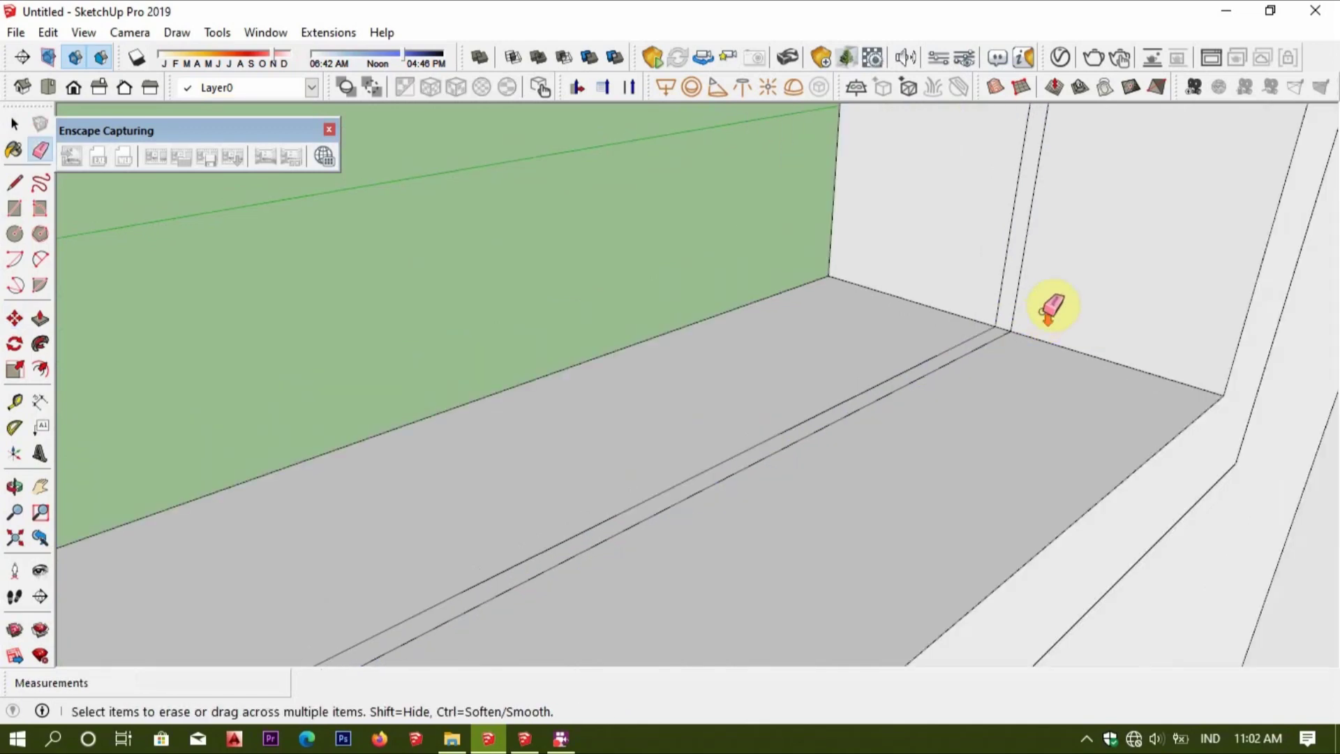
scroll(994, 314, "down", 3)
scroll(963, 320, "down", 3)
scroll(490, 423, "up", 2)
middle_click_drag(490, 422, 332, 359)
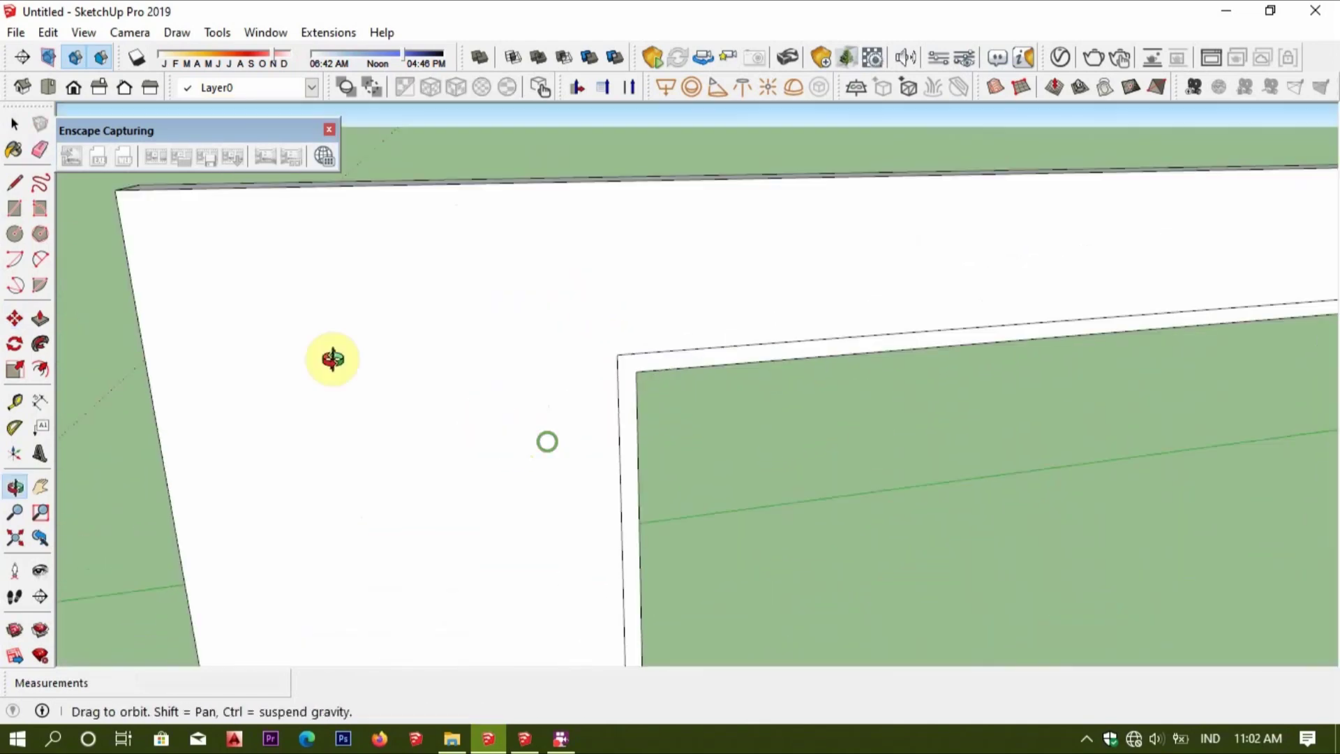
scroll(709, 404, "up", 3)
scroll(622, 382, "up", 2)
left_click(619, 340)
scroll(621, 338, "down", 2)
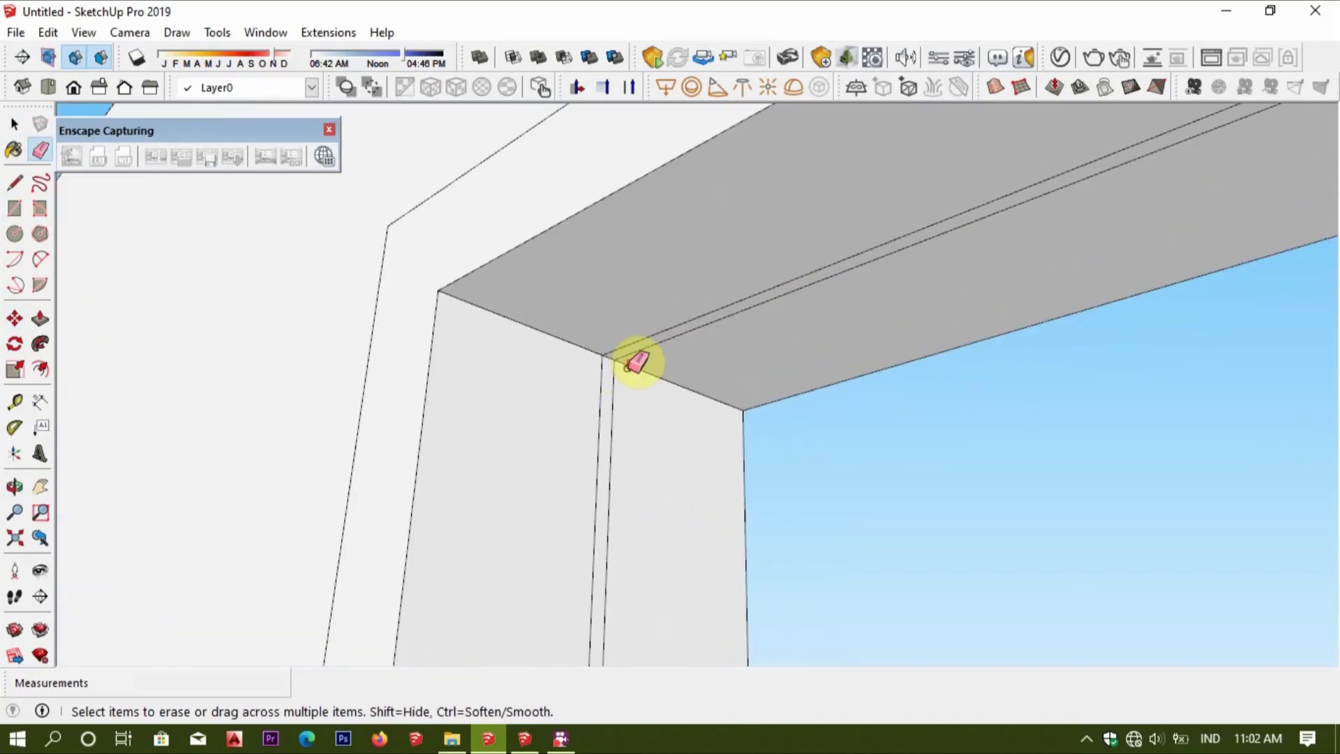
scroll(637, 344, "up", 2)
Push/Pull the head strip face flush with the wall.
key("p")
left_click(637, 342)
left_click(645, 323)
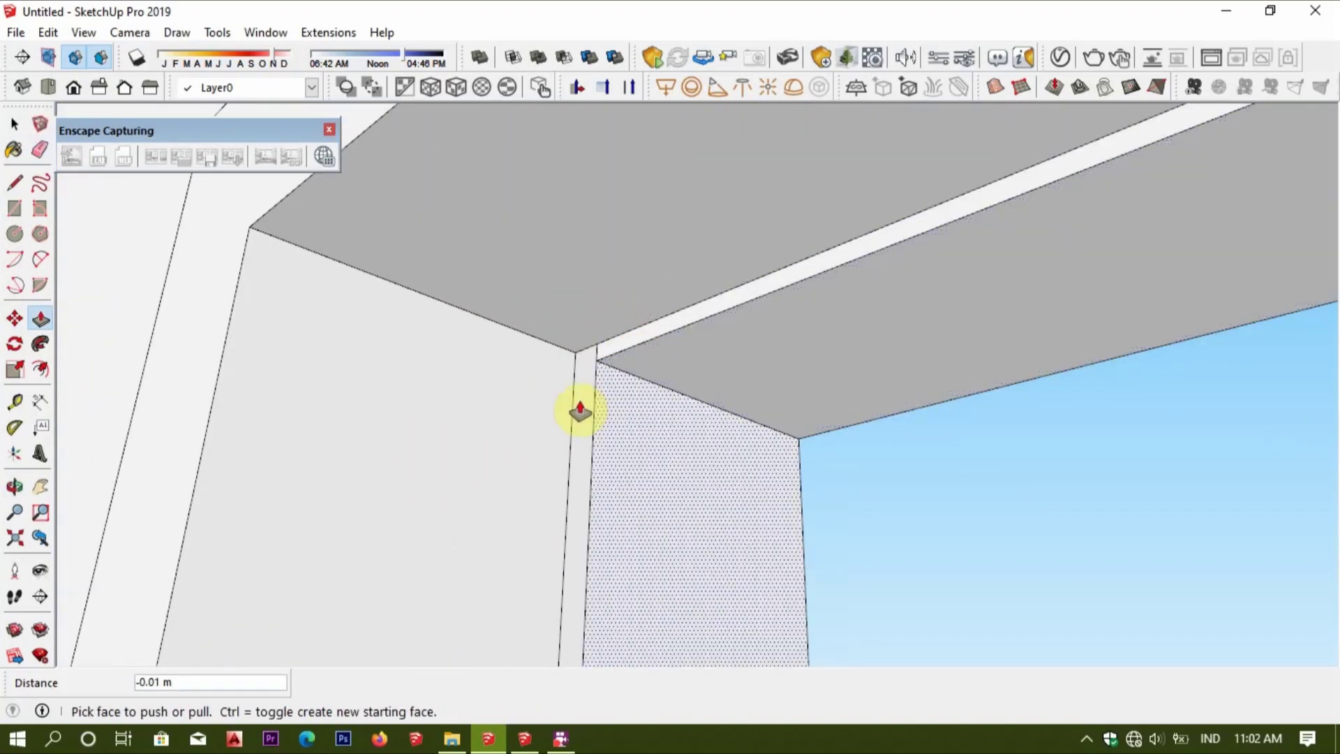
mouse_move(577, 407)
middle_mouse_down()
mouse_move(529, 442)
mouse_move(586, 467)
mouse_move(1047, 484)
mouse_move(1115, 440)
mouse_move(1068, 424)
mouse_move(1117, 602)
mouse_move(1041, 236)
mouse_move(930, 446)
mouse_move(910, 440)
mouse_move(951, 524)
mouse_move(991, 329)
middle_mouse_up()
Draw a rectangle across the window opening for the pane.
key("space")
triple_click(994, 334)
key("Escape")
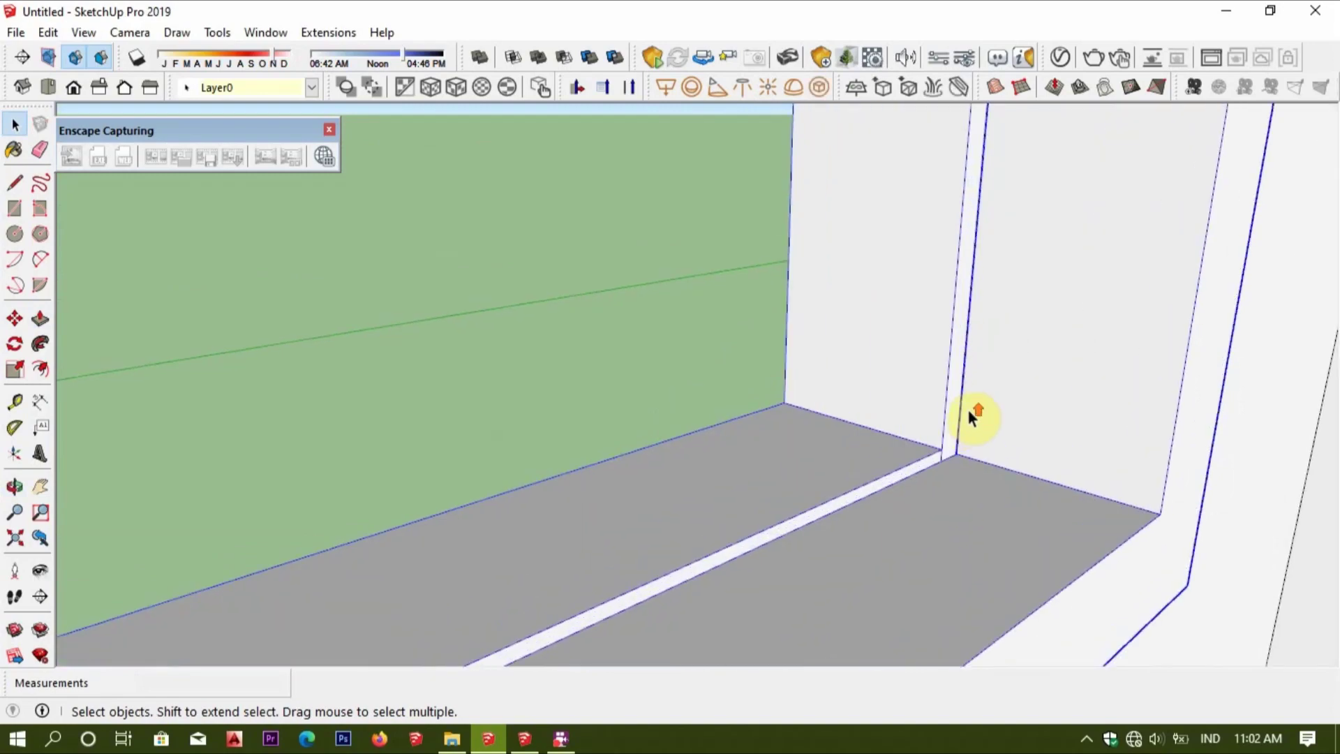
key("r")
left_click(975, 454)
key("Escape")
left_click(1075, 466)
mouse_move(1074, 467)
middle_mouse_down()
mouse_move(1077, 500)
mouse_move(742, 458)
mouse_move(712, 422)
mouse_move(682, 467)
middle_mouse_up()
left_click(709, 424)
Push/Pull the rectangle into a 0.01 m-thick pane.
scroll(712, 405, "up", 3)
key("p")
scroll(670, 558, "up", 3)
left_click(652, 649)
left_click(626, 615)
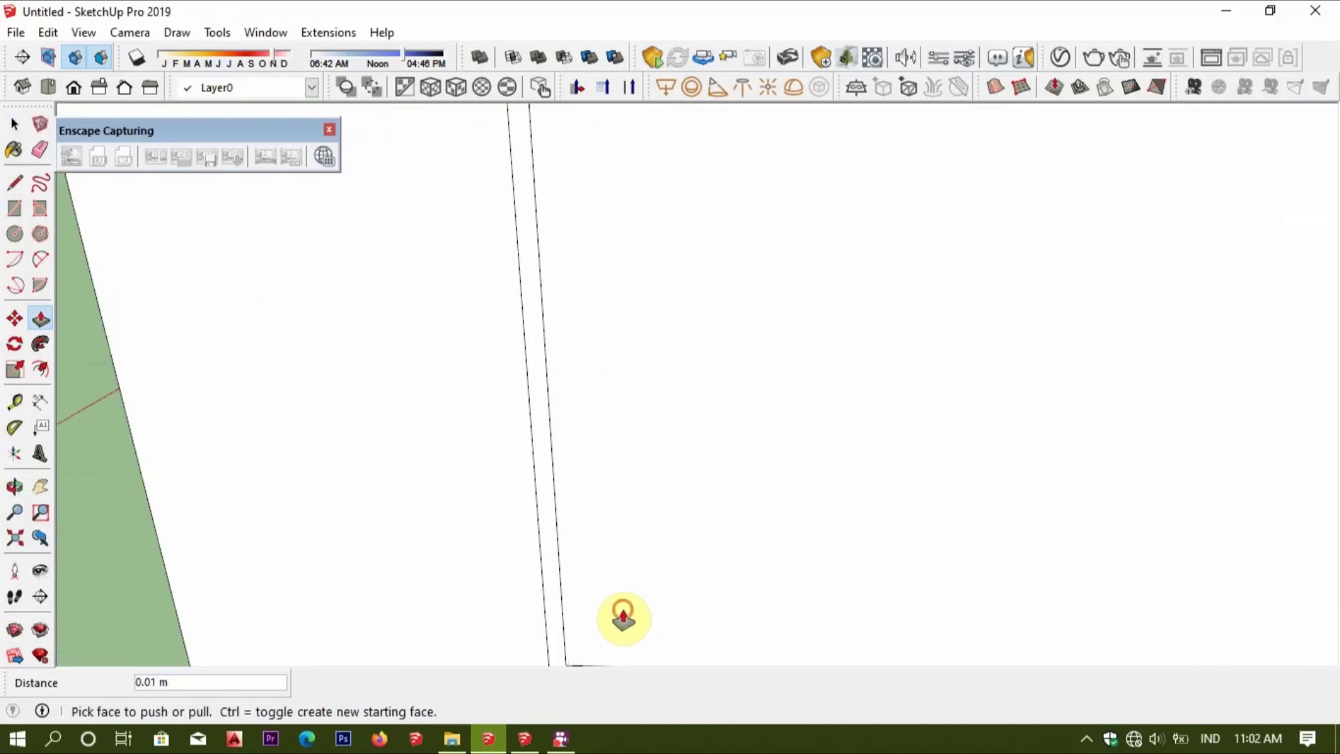
Select the pane and paint it Translucent Glass Gray.
key("space")
double_click(622, 575)
key("b")
left_click(752, 323)
Move the gray glass pane deeper into the frame to fill the opening.
mouse_move(718, 307)
middle_mouse_down()
mouse_move(493, 224)
mouse_move(451, 439)
middle_mouse_up()
key("m")
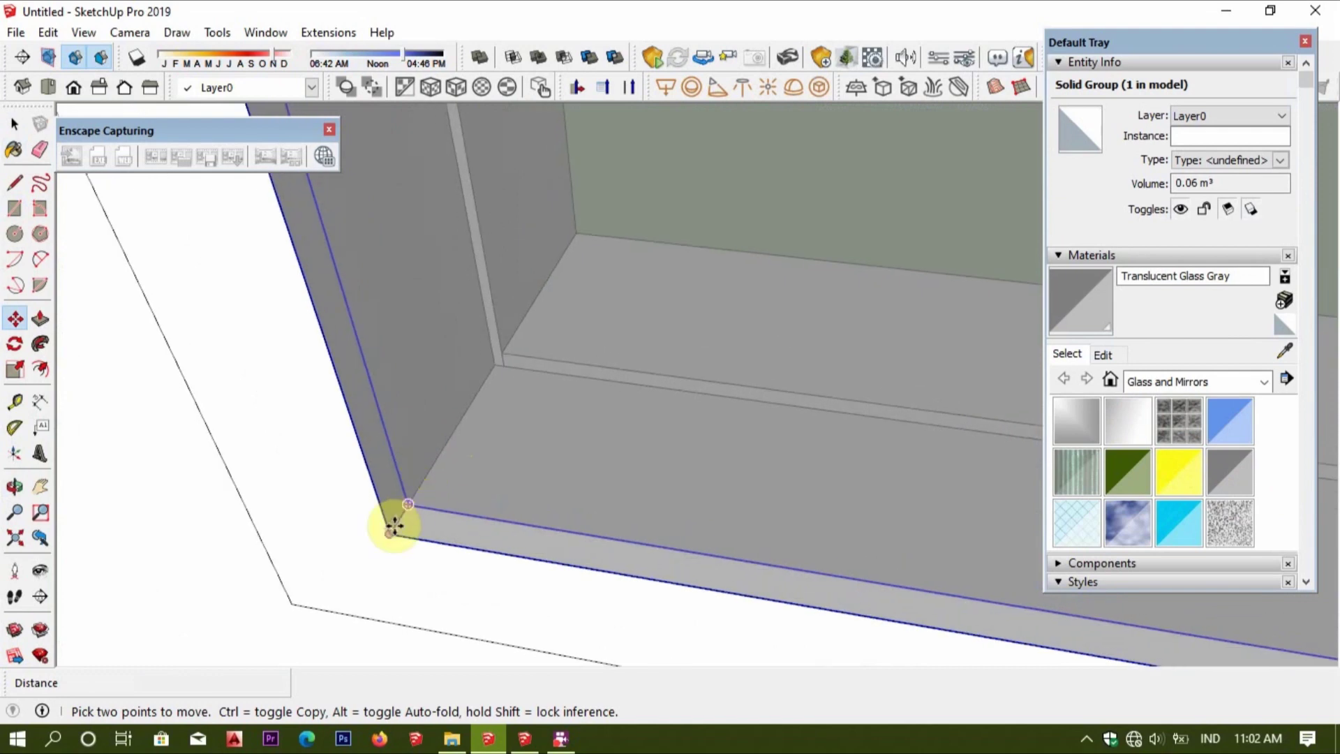
middle_click_drag(389, 524, 494, 354)
scroll(508, 351, "up", 2)
scroll(508, 335, "up", 2)
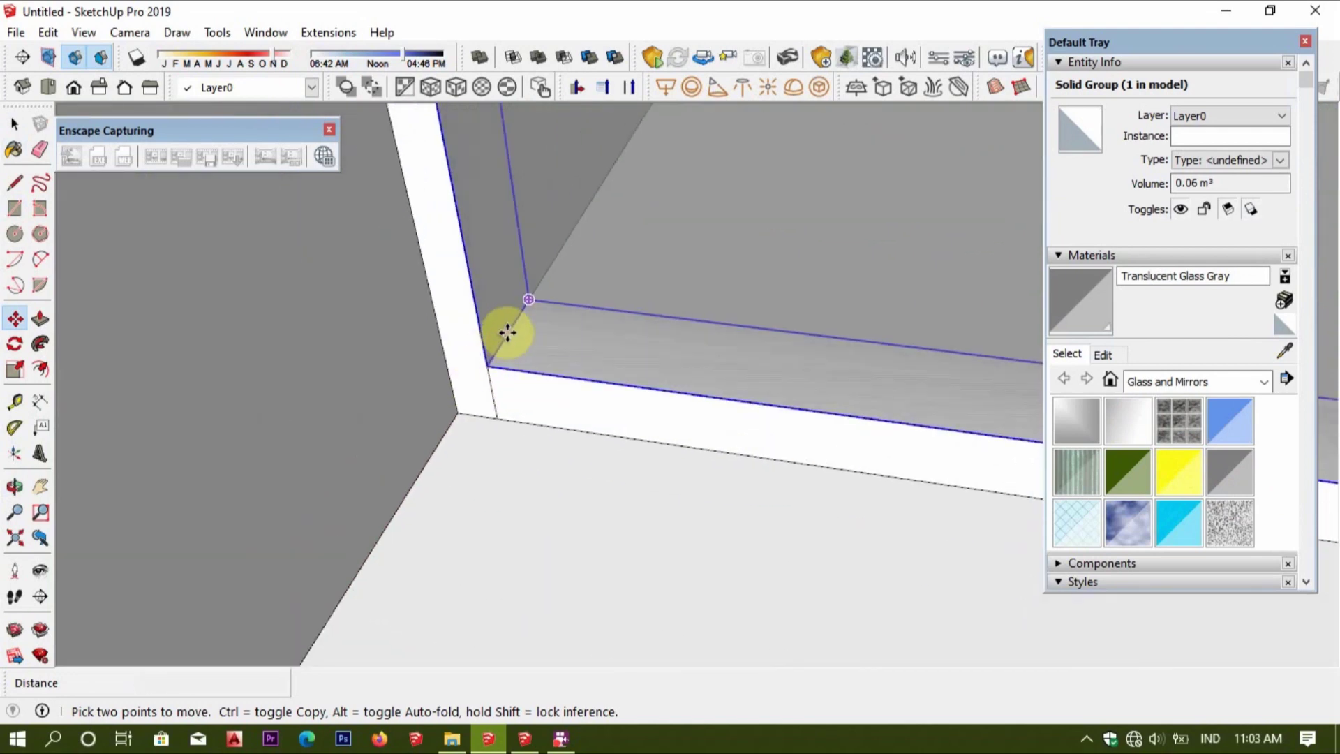
key("space")
mouse_move(485, 359)
middle_mouse_down()
mouse_move(524, 359)
mouse_move(566, 312)
middle_mouse_up()
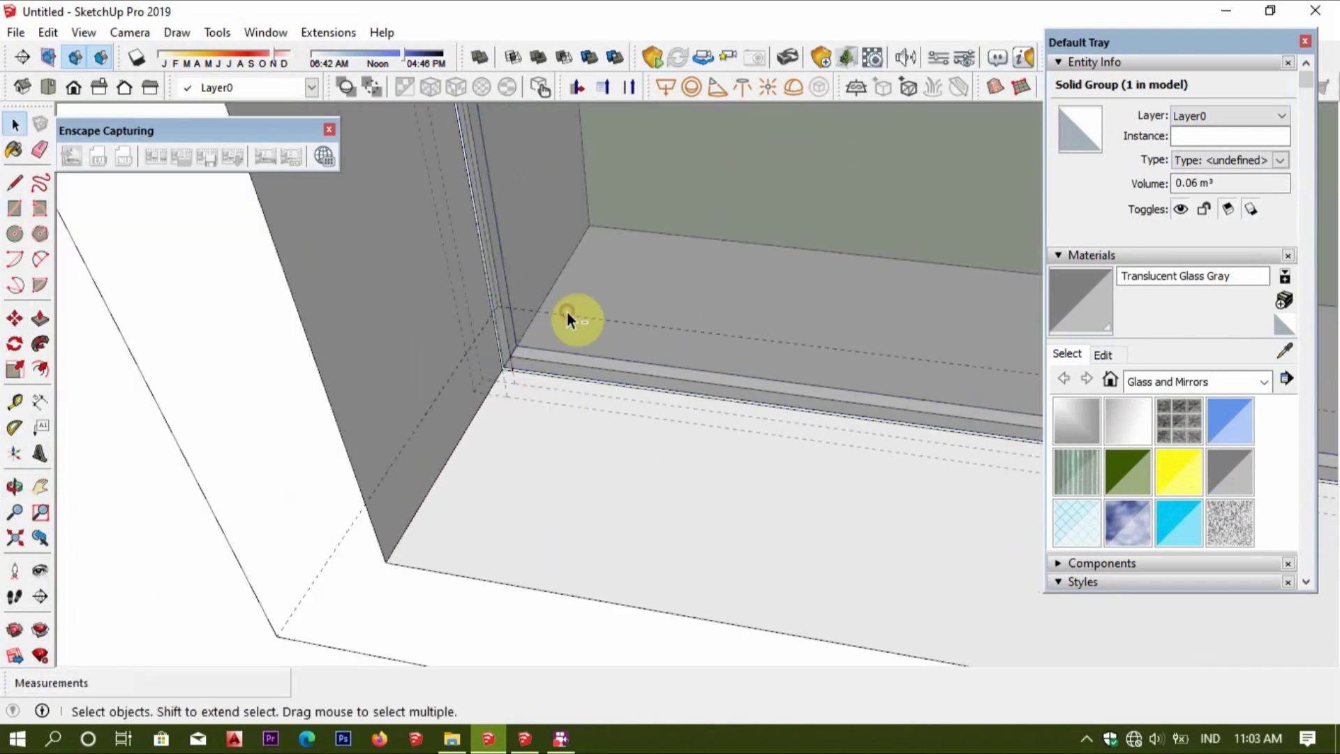
left_click(587, 316)
scroll(588, 321, "down", 3)
scroll(1067, 338, "down", 2)
mouse_move(1068, 338)
middle_mouse_down()
mouse_move(638, 389)
mouse_move(1025, 411)
mouse_move(777, 454)
middle_mouse_up()
Draw a rectangle framing the window and delete the face covering the opening.
key("r")
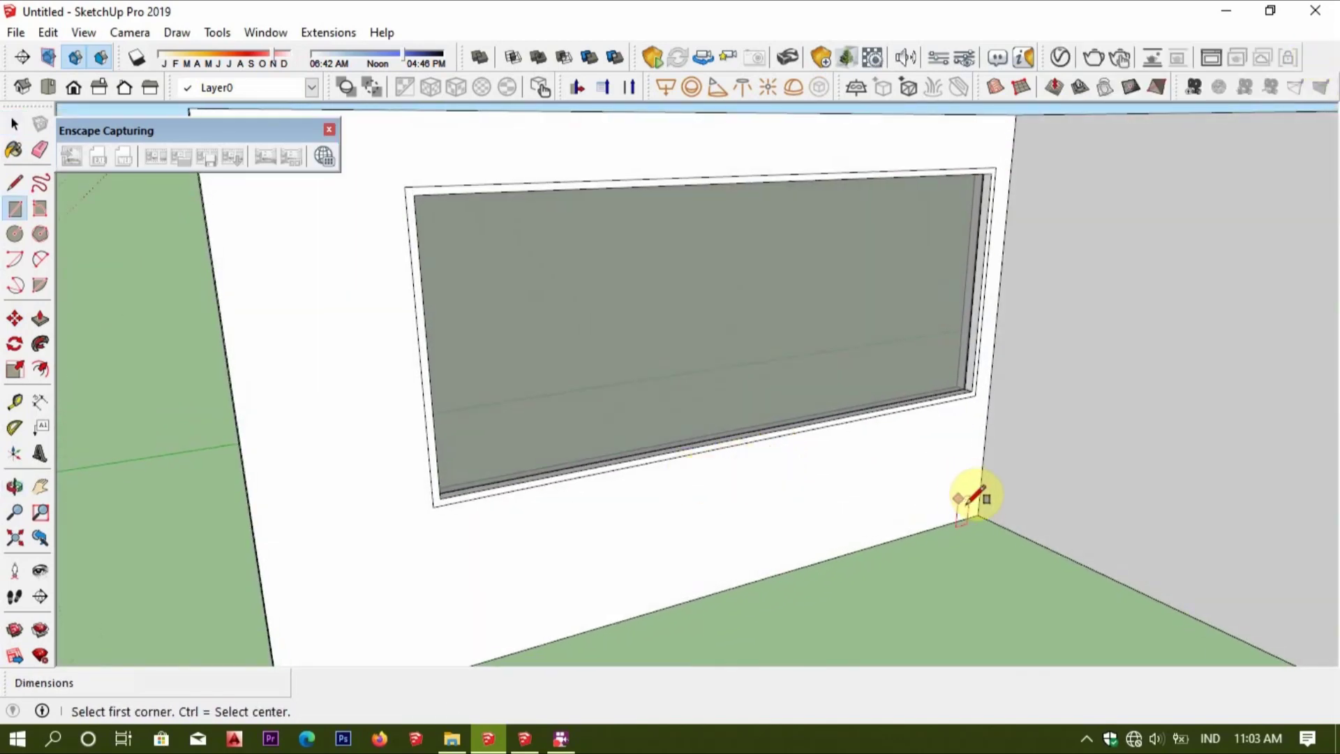
scroll(942, 450, "down", 3)
left_click(576, 281)
mouse_move(575, 282)
middle_mouse_down()
mouse_move(659, 332)
mouse_move(629, 310)
middle_mouse_up()
left_click(628, 308)
left_click(1131, 470)
key("space")
left_click(944, 419)
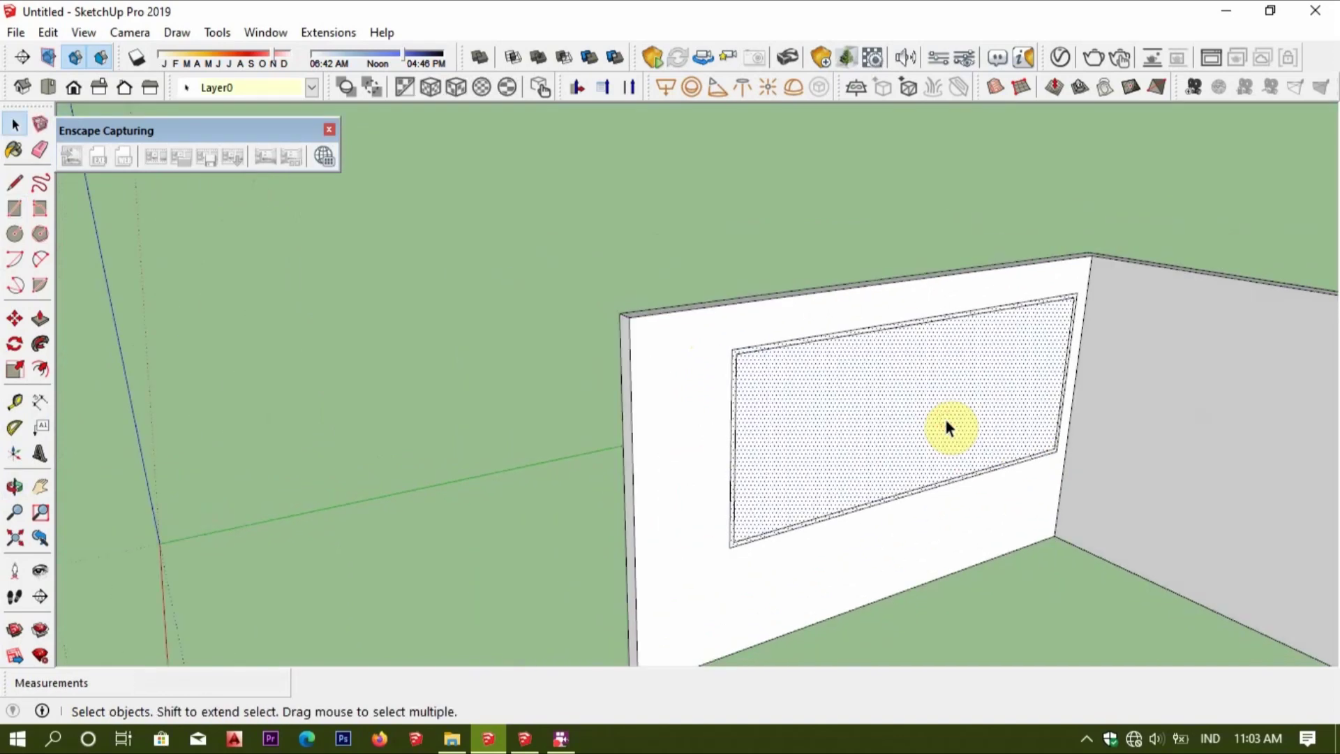
key("Delete")
middle_click_drag(944, 419, 852, 442)
Push/Pull the wall face around the window out 0.2 m.
key("p")
middle_click_drag(748, 523, 694, 514)
scroll(802, 458, "up", 3)
left_click(802, 458)
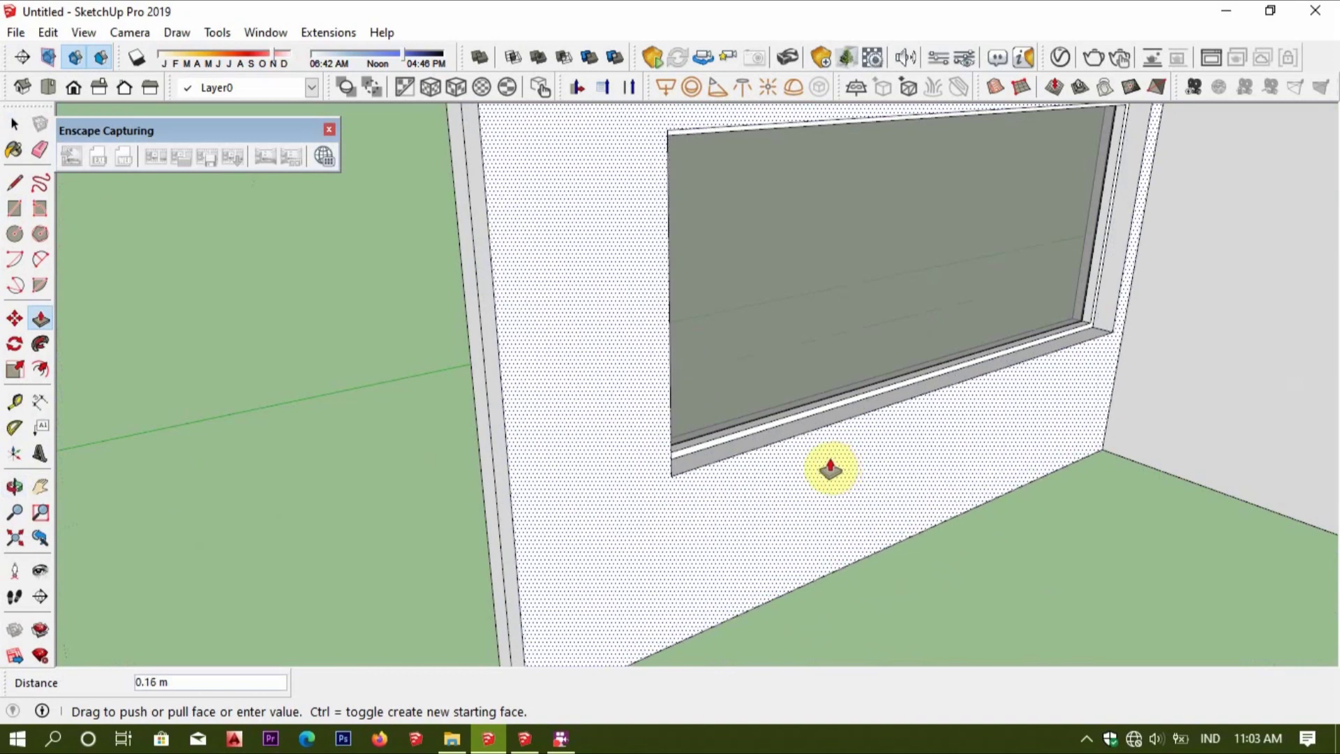
key("Return")
key("space")
Draw the floor rectangle between the wall corners and apply Orient Faces.
mouse_move(882, 449)
middle_mouse_down()
mouse_move(706, 477)
mouse_move(800, 425)
middle_mouse_up()
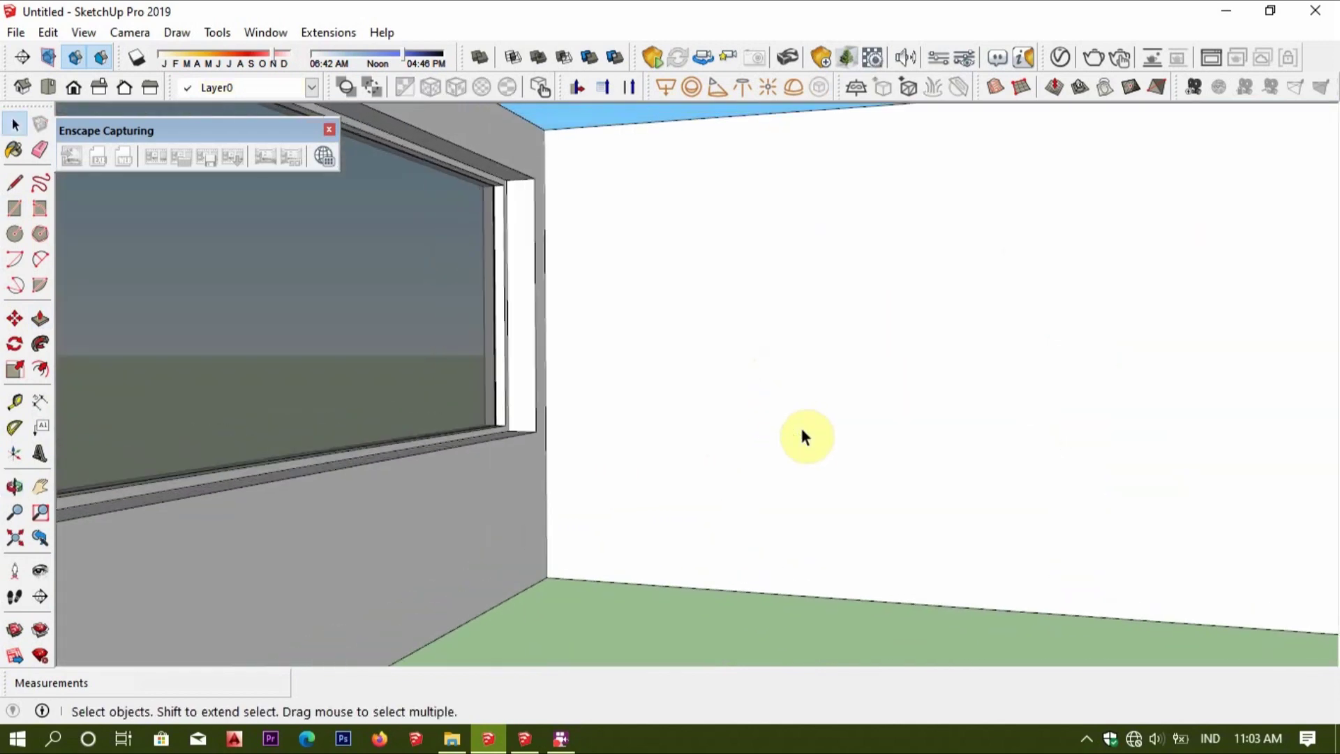
scroll(800, 430, "down", 5)
middle_click_drag(769, 404, 664, 428)
key("r")
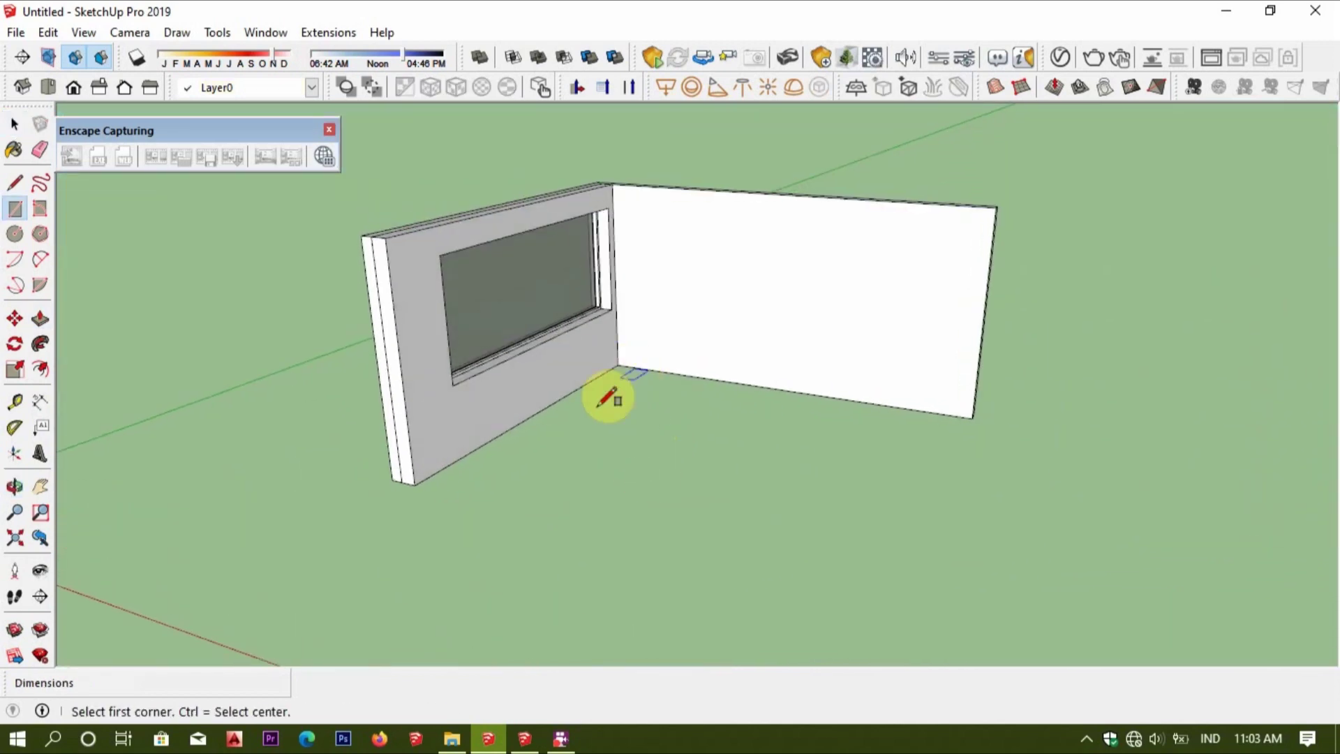
left_click(417, 482)
left_click(973, 417)
key("space")
right_click(668, 424)
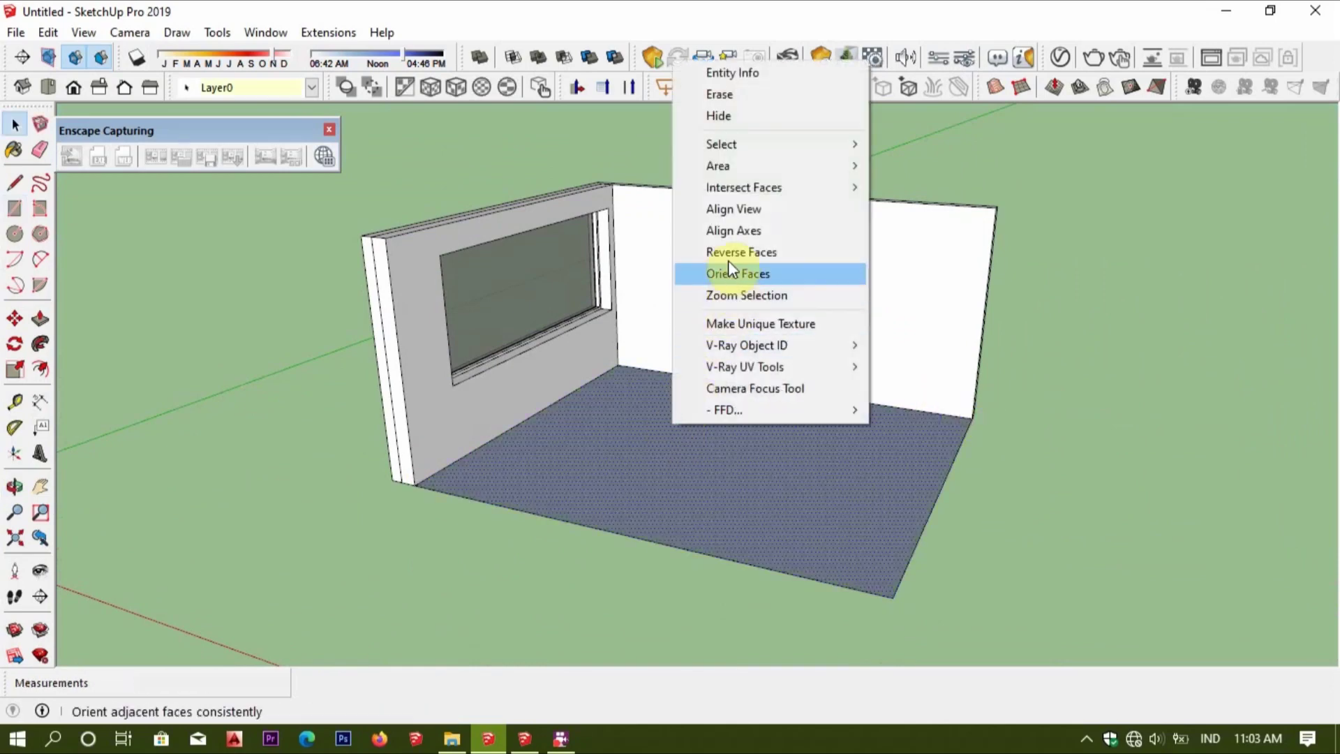
left_click(727, 261)
Orbit to view the plain white wall and start a line at its floor corner.
scroll(682, 435, "up", 5)
scroll(688, 359, "up", 3)
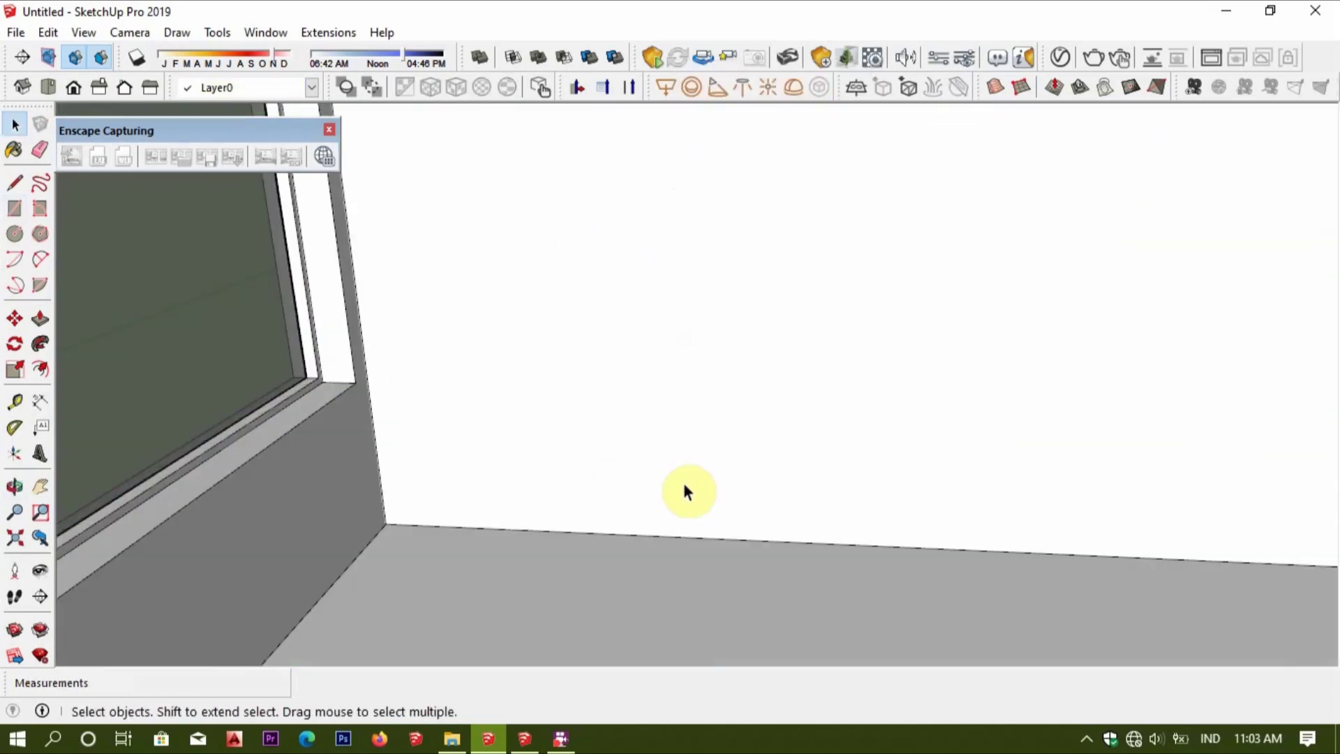
scroll(670, 534, "down", 5)
middle_click_drag(664, 527, 680, 511)
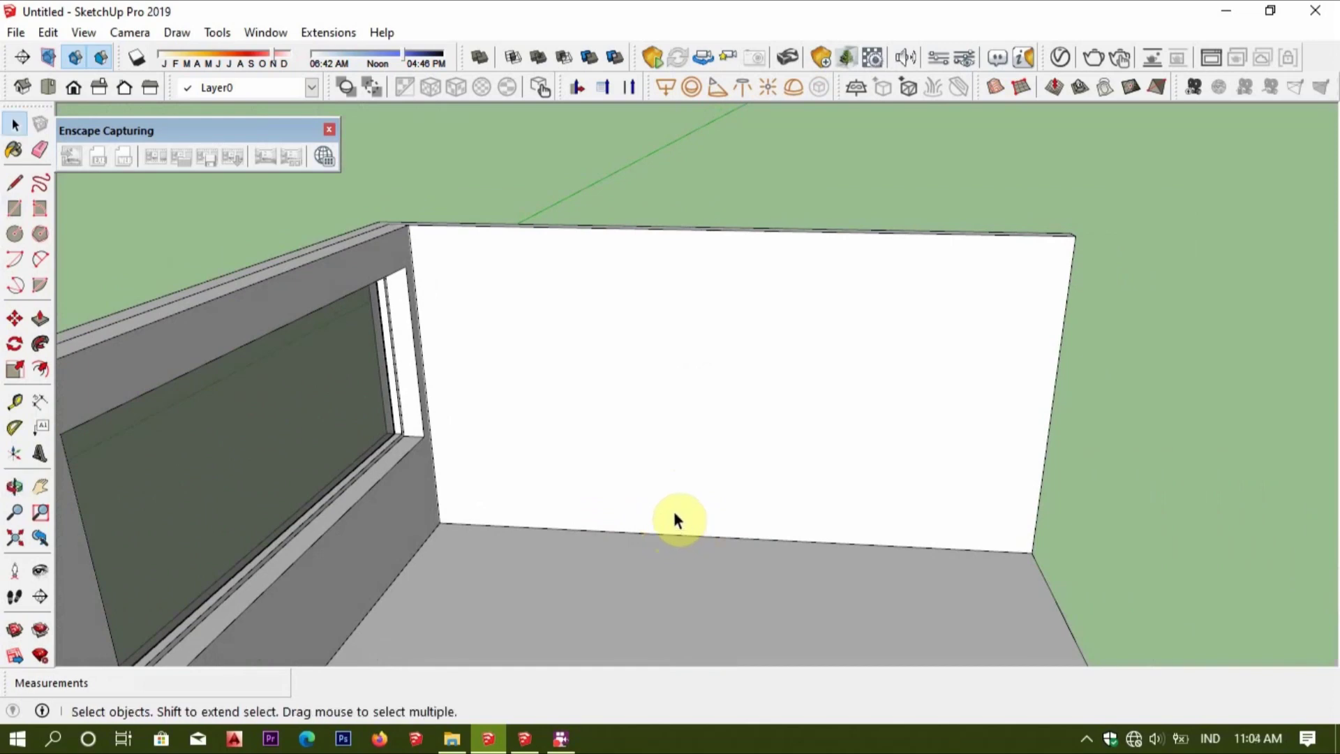
scroll(656, 506, "down", 3)
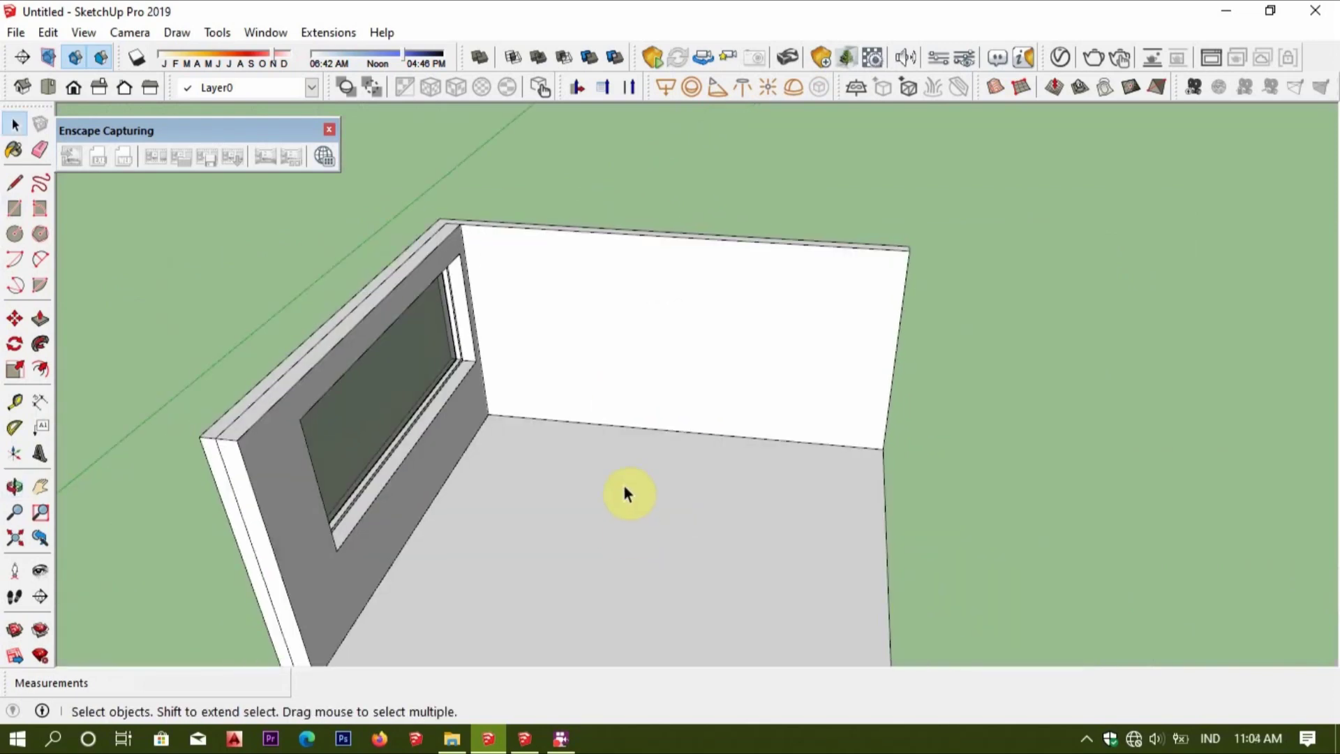
scroll(531, 415, "up", 5)
key("l")
left_click(400, 384)
Trace the plain wall's base edge from corner to corner.
left_click(1045, 439)
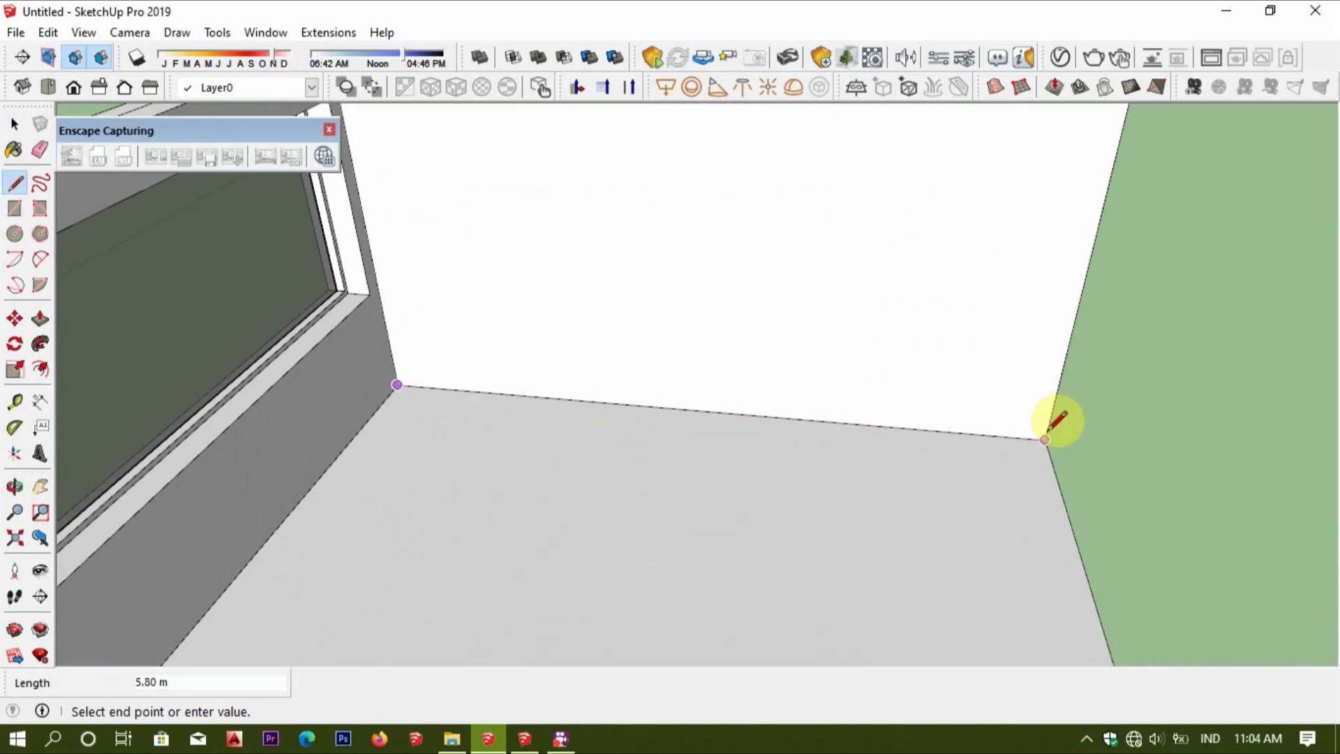
key("space")
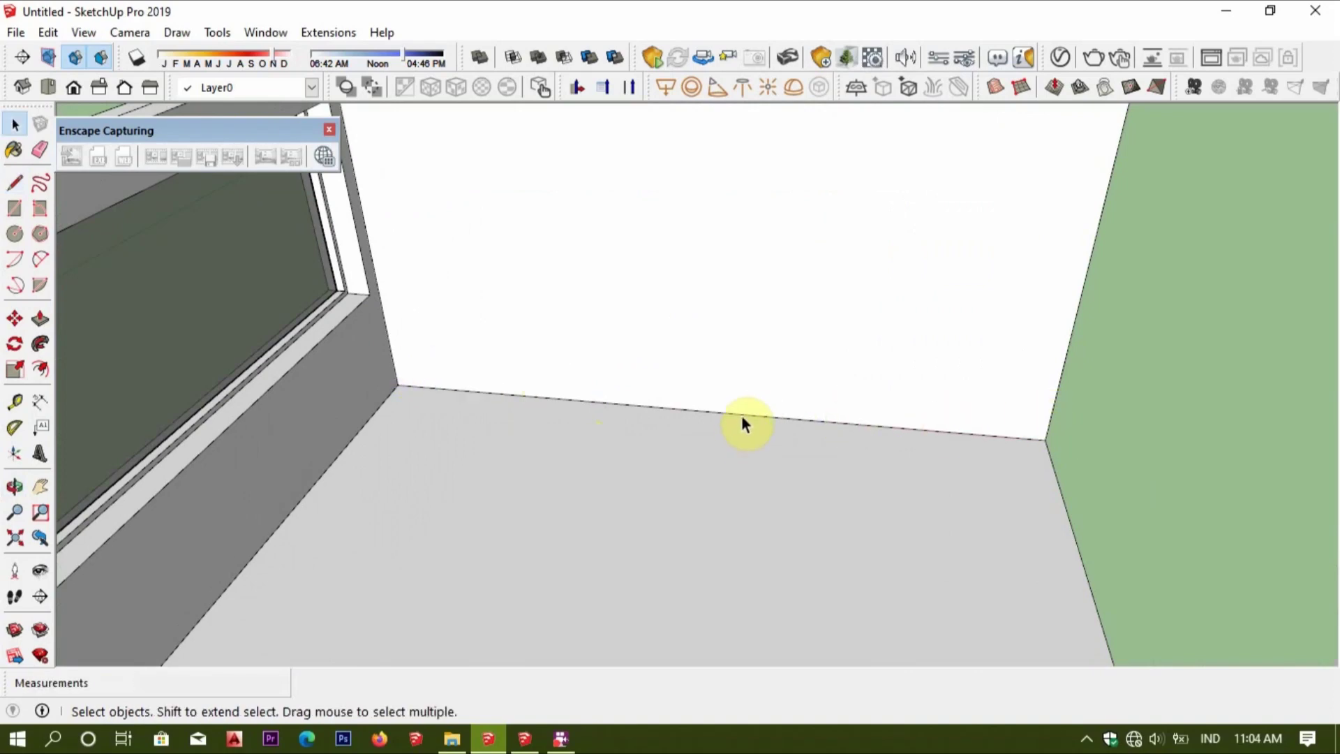
left_click(742, 416)
key("l")
left_click(400, 384)
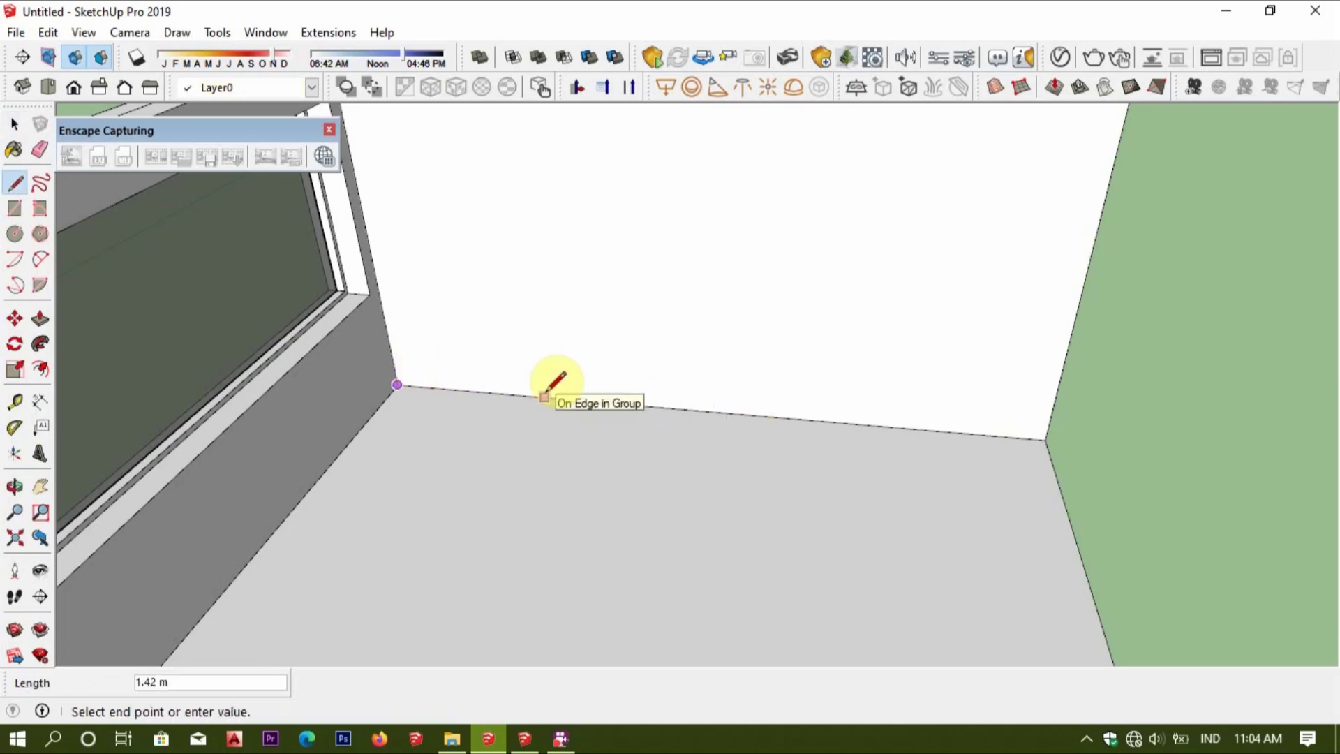
key("space")
left_click(928, 431)
middle_click_drag(928, 433, 727, 449)
Copy the wall-base edge 0.3 m out from the wall.
key("m")
scroll(470, 296, "up", 3)
left_click(473, 292, "ctrl")
type("3")
key("Return")
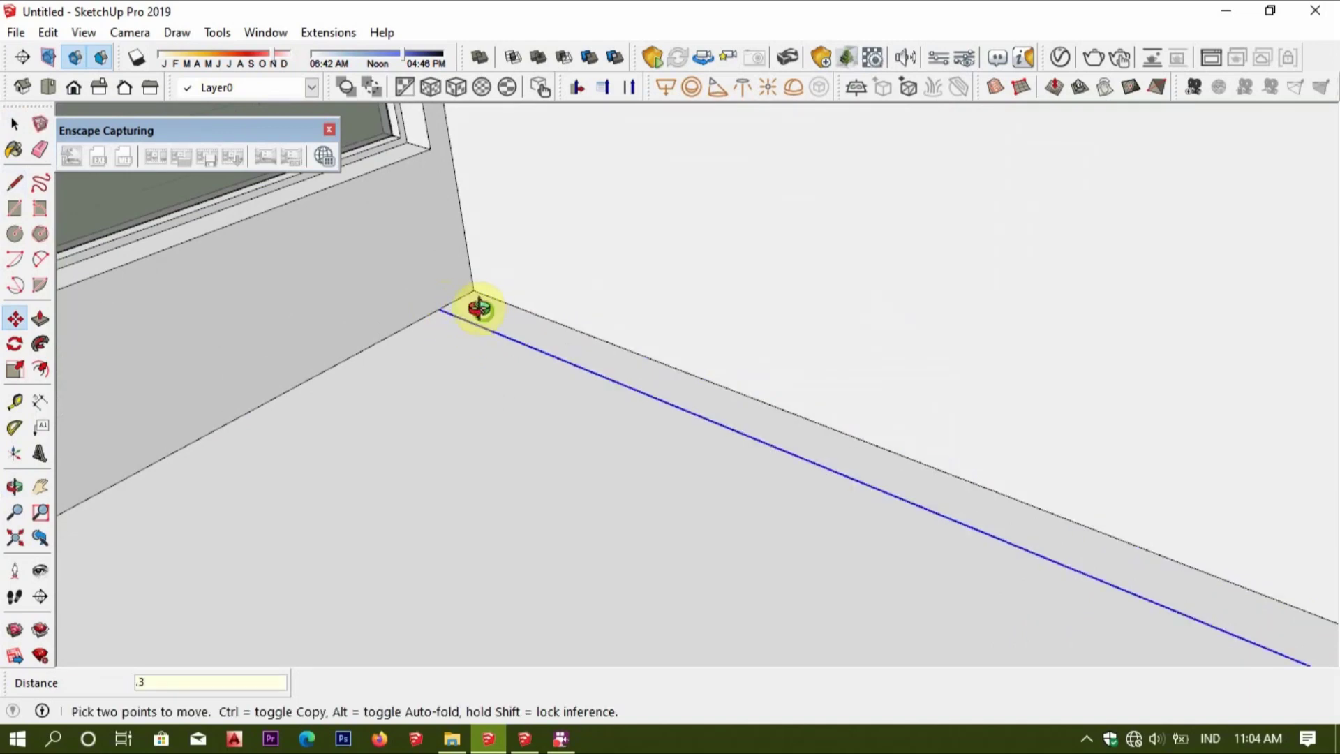
Draw the strip between the two edges and raise it 0.03 m into a slab.
key("r")
left_click(475, 308)
scroll(557, 330, "down", 5)
left_click(853, 479)
key("p")
scroll(816, 454, "up", 3)
left_click(807, 443)
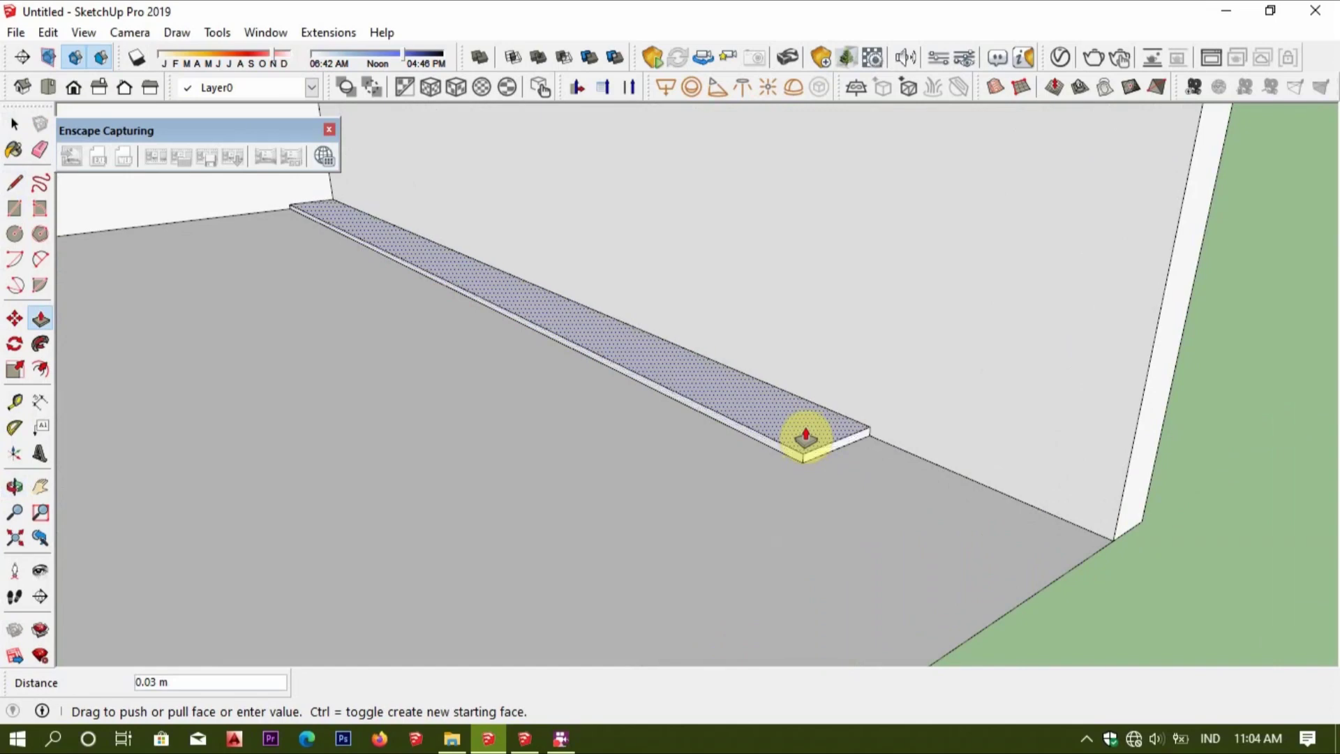
left_click(807, 438)
Select the whole shelf slab and make it a component.
key("space")
triple_click(790, 425)
key("g")
key("Return")
mouse_move(797, 434)
middle_mouse_down()
mouse_move(754, 425)
mouse_move(778, 443)
mouse_move(850, 427)
mouse_move(798, 460)
middle_mouse_up()
key("m")
scroll(782, 419, "down", 3)
scroll(536, 402, "up", 5)
Divide the vertical corner edge of the plain wall into 6 equal segments.
key("l")
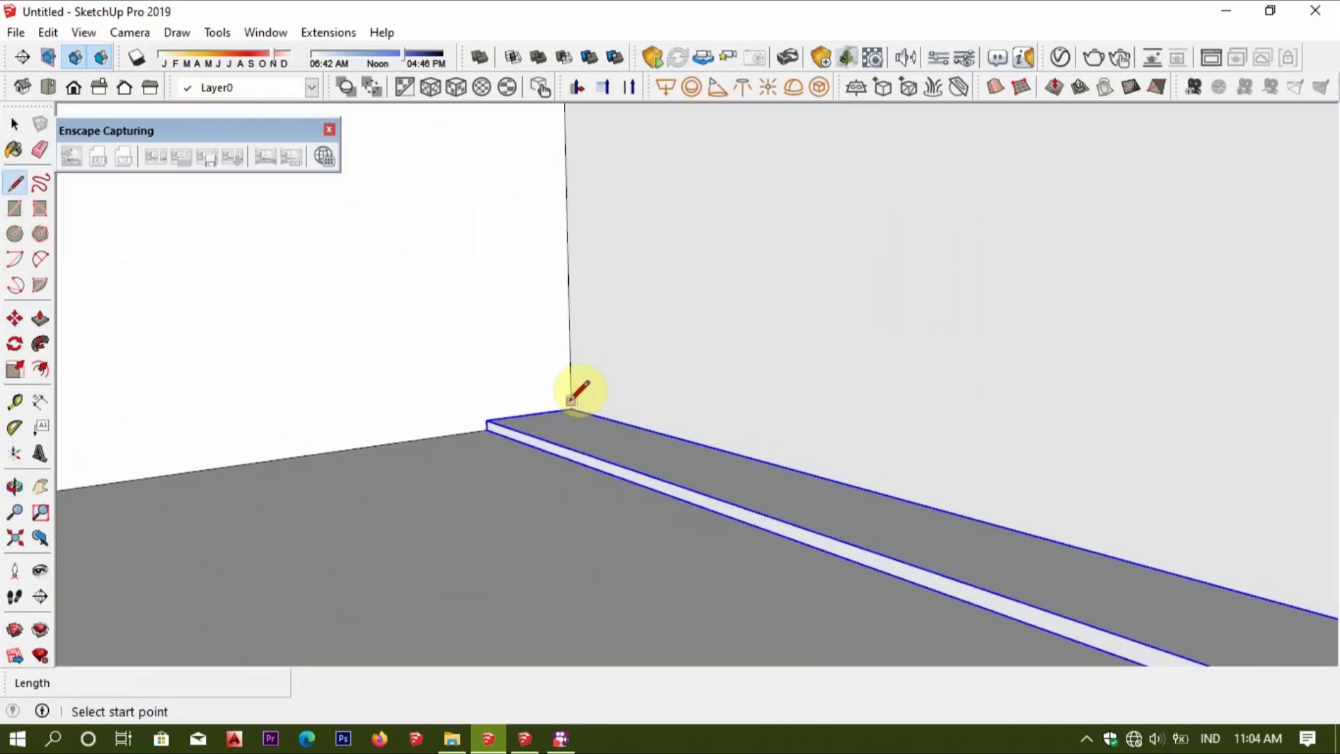
scroll(571, 408, "down", 5)
key("space")
left_click(599, 314)
right_click(599, 314)
left_click(653, 433)
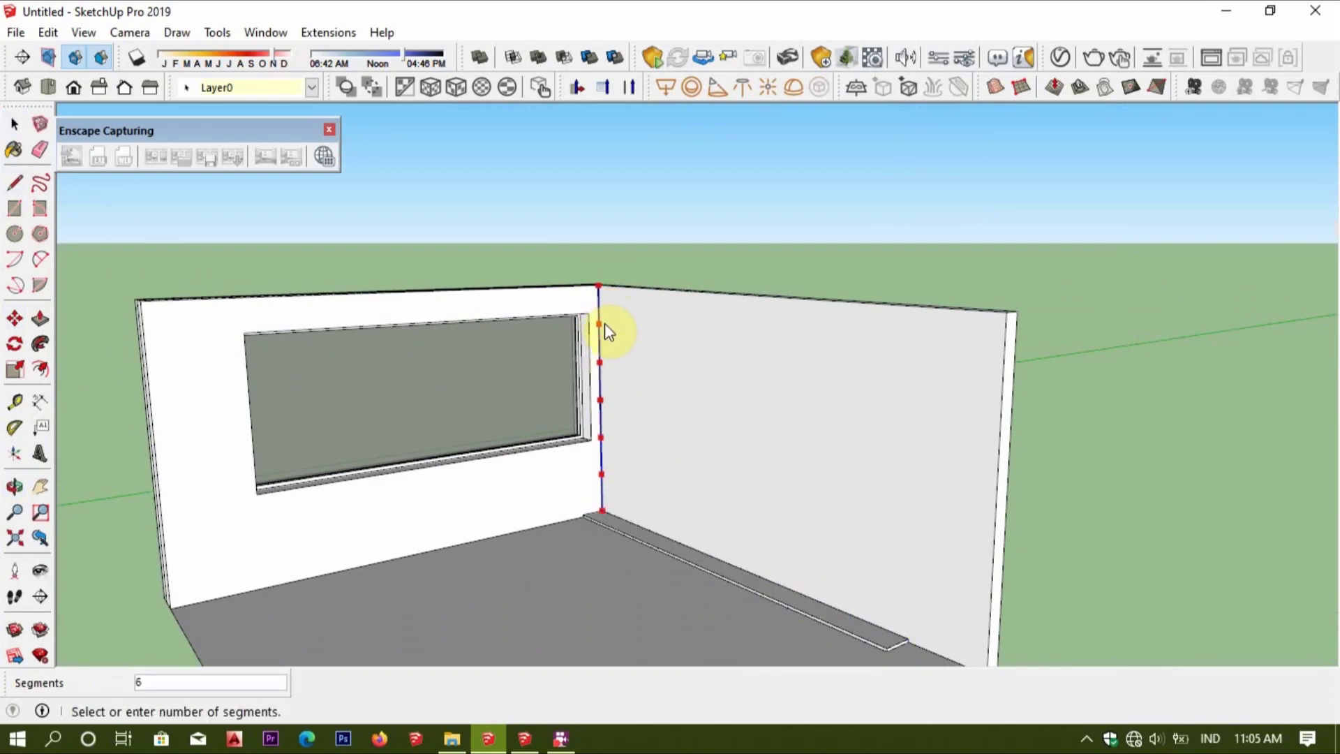
left_click(604, 324)
Ctrl+Move copies of the shelf slab up to each division point, up to the top.
scroll(605, 526, "up", 4)
scroll(554, 488, "up", 3)
left_click(554, 488)
key("m")
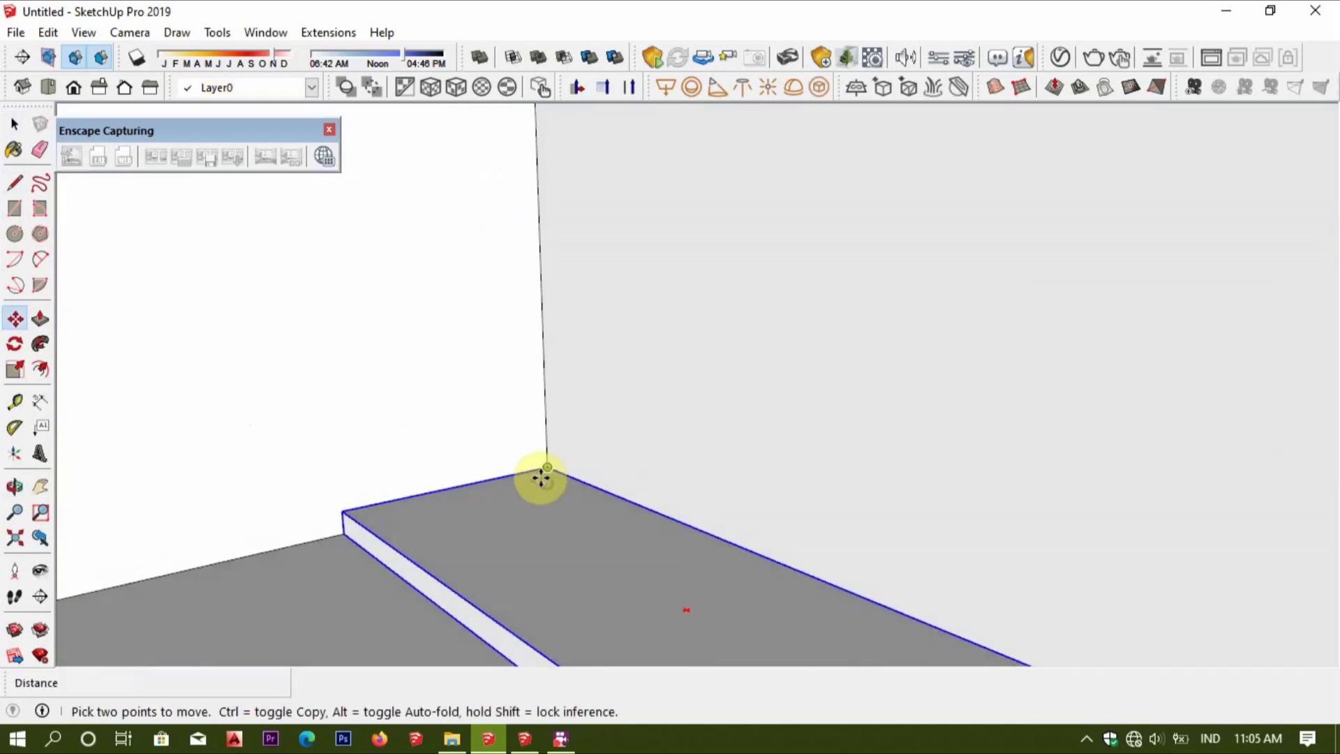
left_click(541, 477)
key("ctrl")
left_click(545, 259)
scroll(565, 447, "down", 3)
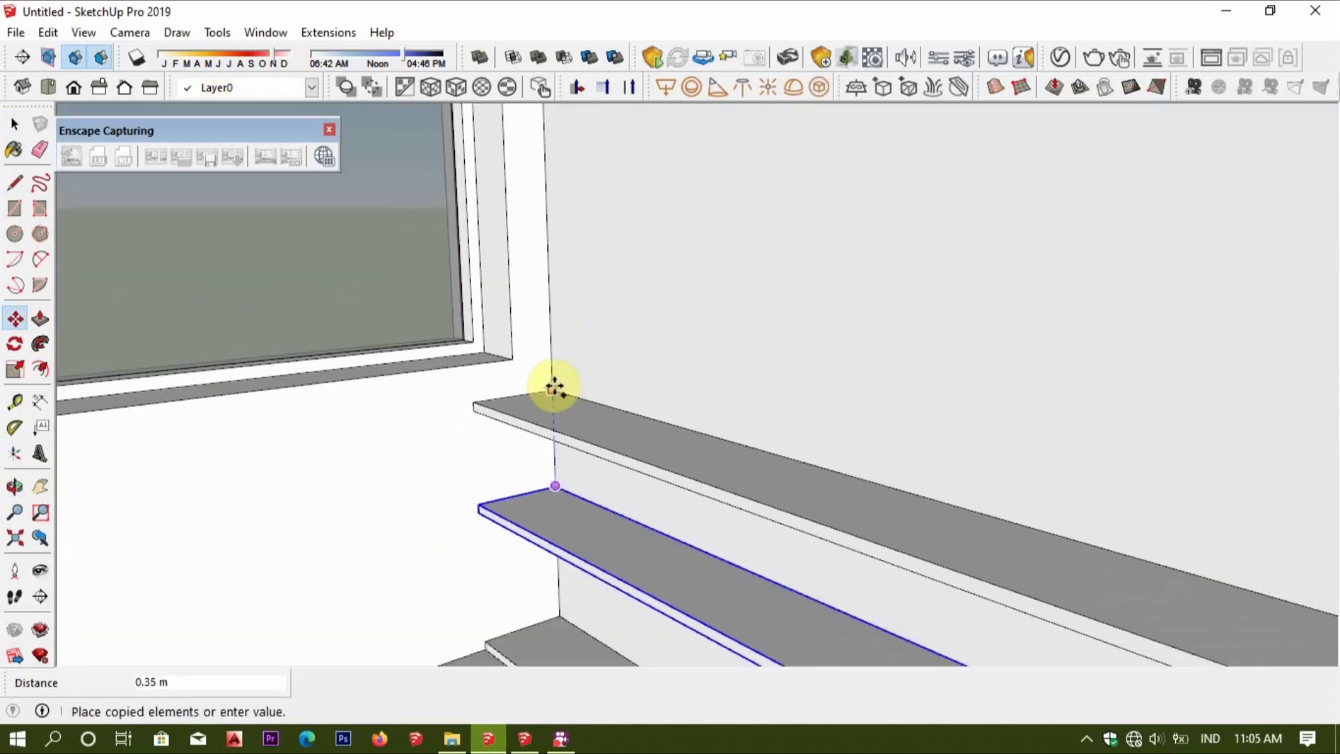
left_click(547, 320)
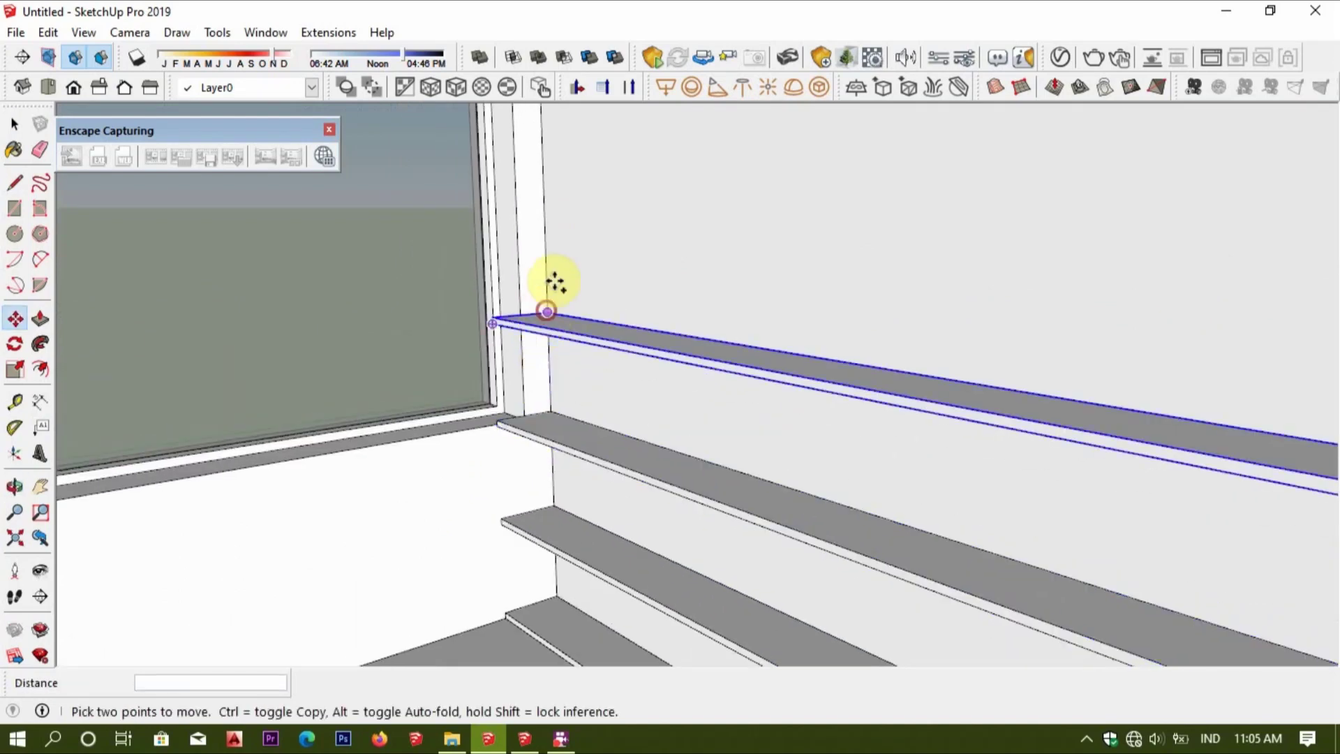
left_click(556, 278, "ctrl")
middle_click_drag(556, 278, 556, 434)
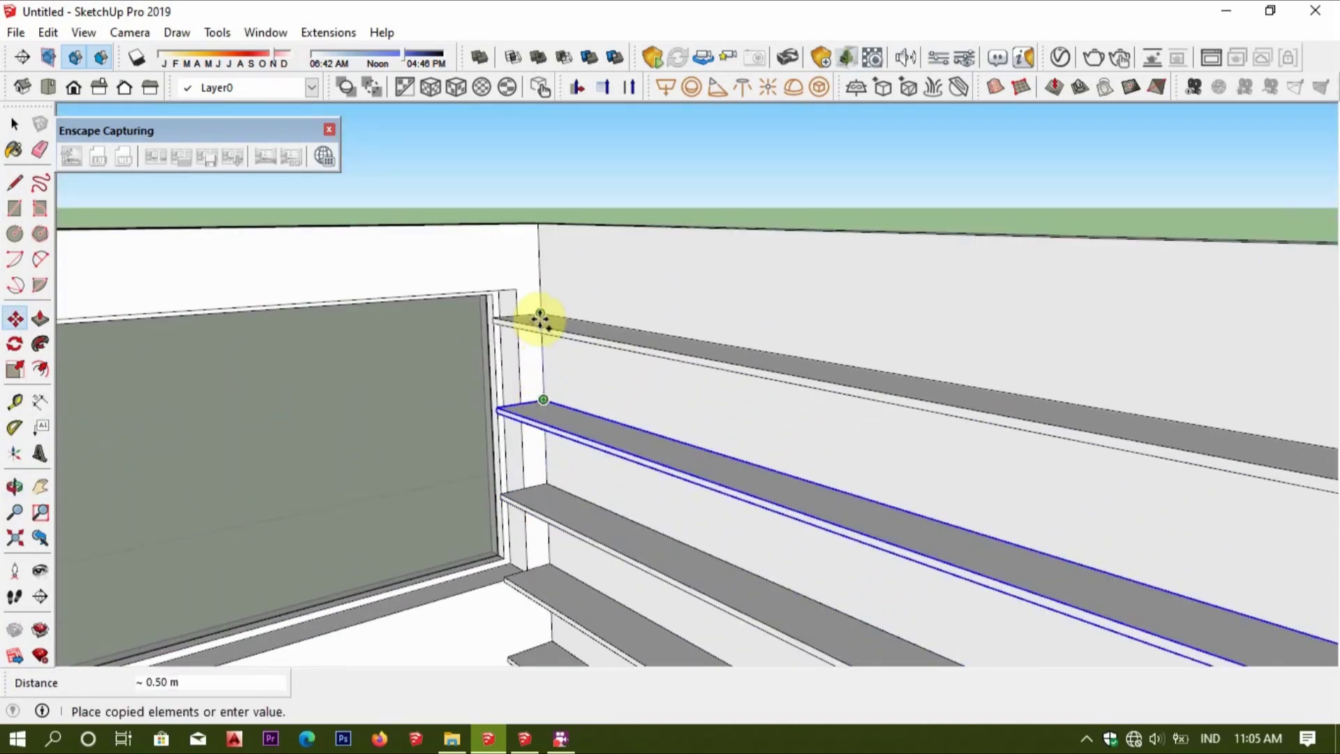
left_click(538, 316)
left_click(538, 230)
Explode the bottom shelf into loose geometry.
key("space")
mouse_move(563, 299)
middle_mouse_down()
mouse_move(897, 454)
mouse_move(907, 553)
middle_mouse_up()
left_click(643, 594)
middle_click_drag(643, 593, 594, 603)
right_click(611, 555)
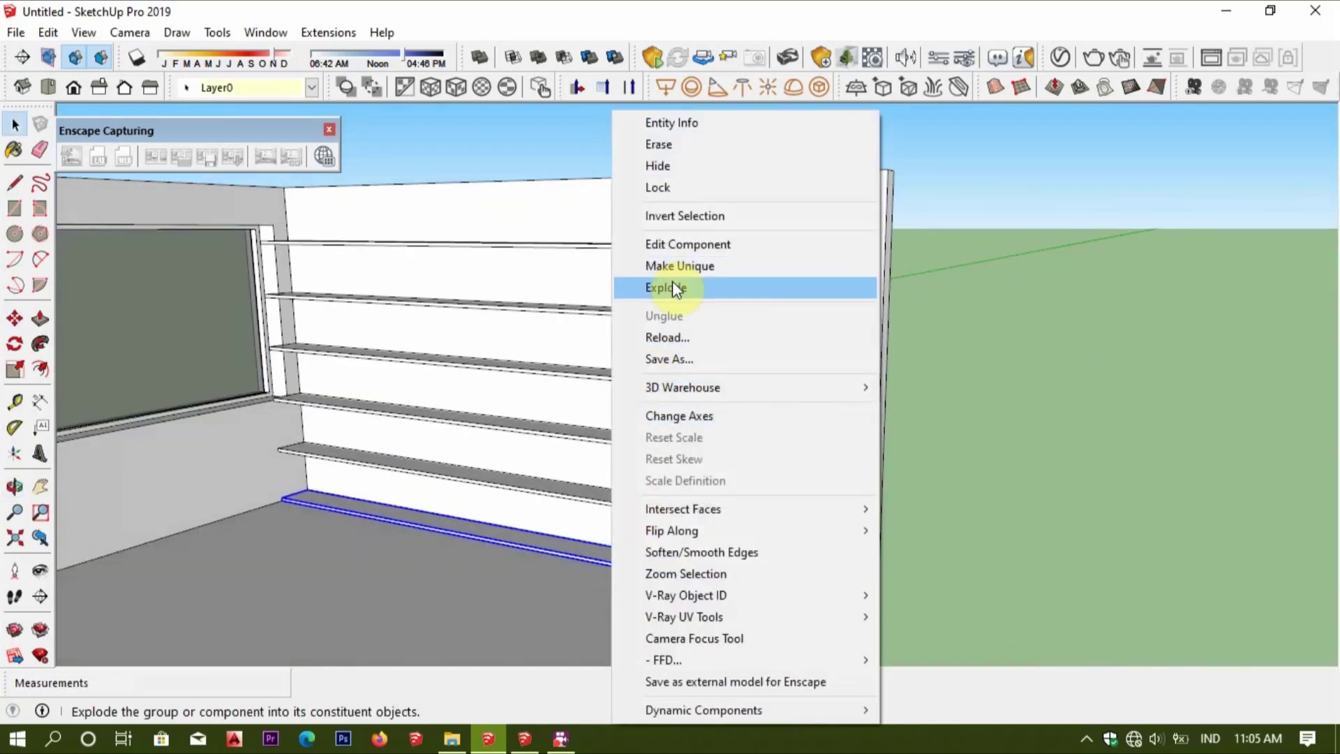
left_click(674, 286)
scroll(665, 488, "up", 3)
scroll(720, 568, "up", 2)
Leave the bottom shelf face unchanged after a trial push/pull and square the view to the shelf wall.
key("p")
left_click(721, 569)
left_click(721, 580)
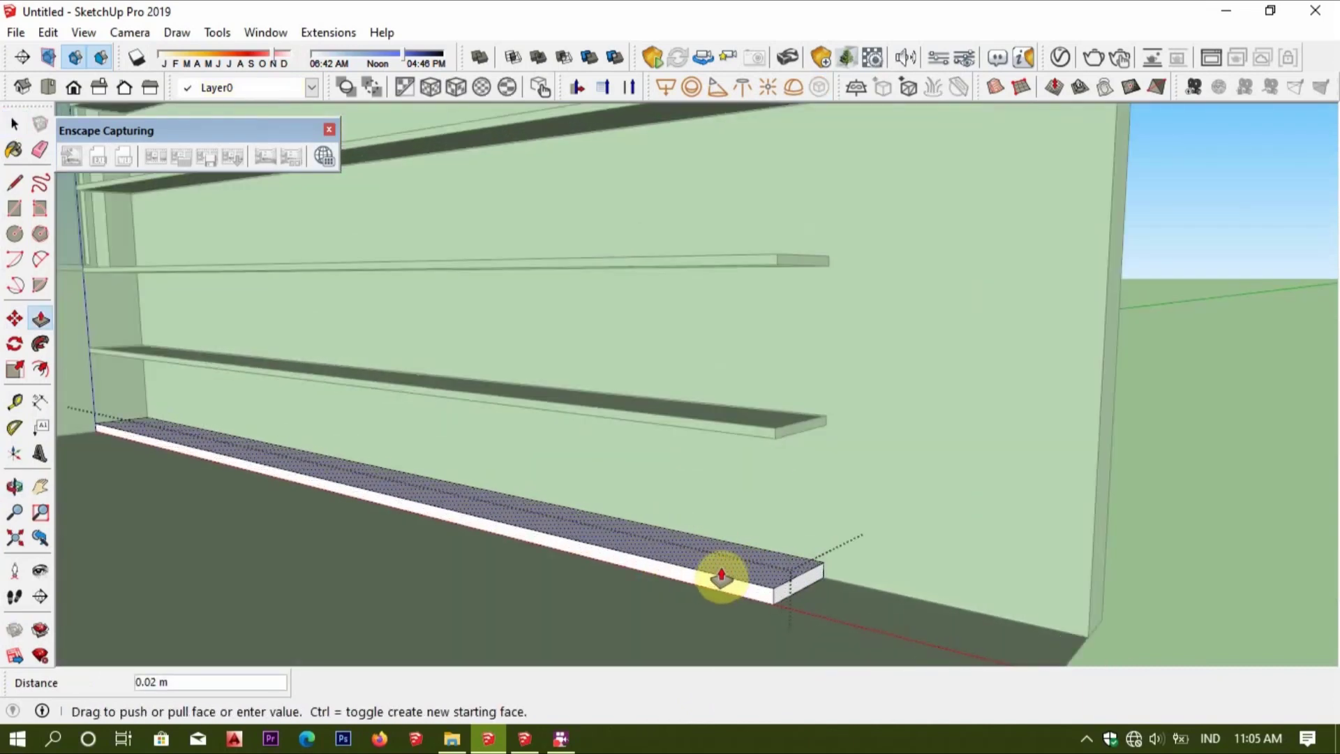
key("space")
mouse_move(1113, 523)
middle_mouse_down()
mouse_move(1162, 536)
mouse_move(738, 509)
mouse_move(918, 492)
middle_mouse_up()
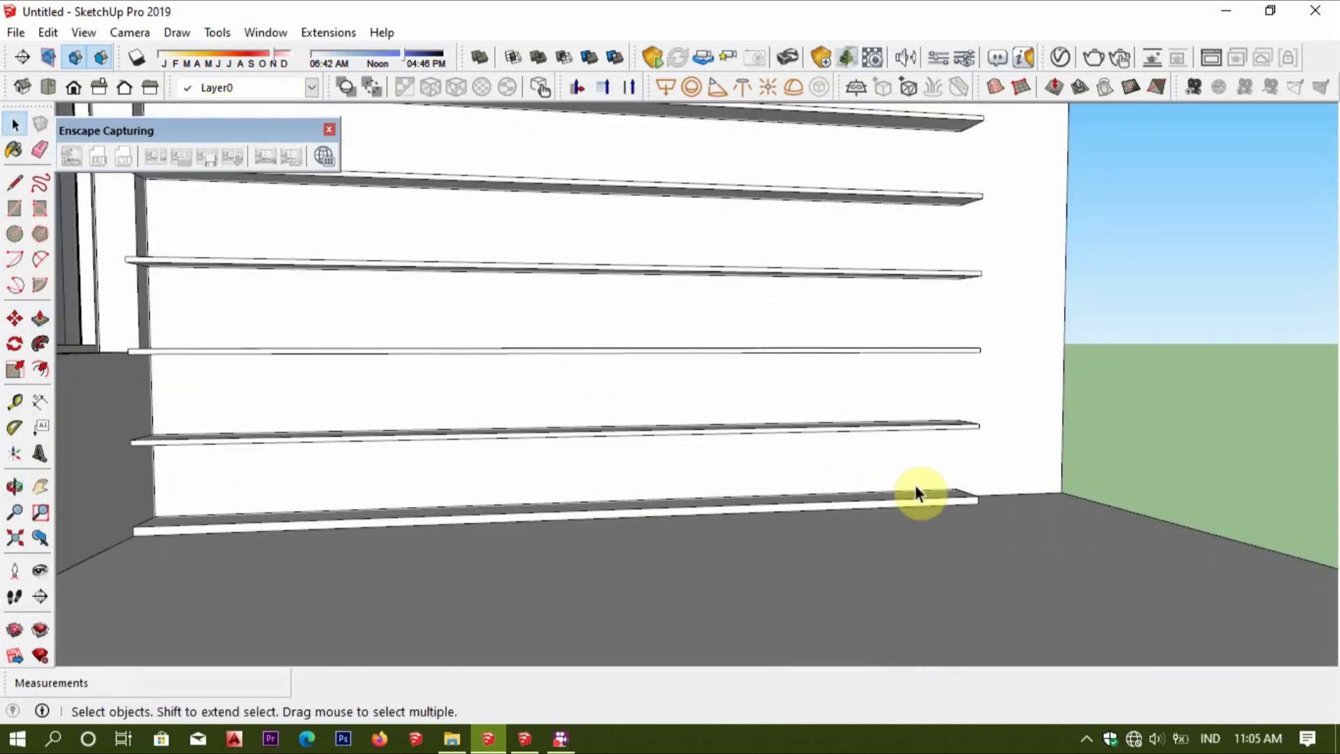
mouse_move(800, 535)
middle_mouse_down()
mouse_move(724, 501)
mouse_move(762, 541)
mouse_move(1005, 553)
mouse_move(916, 598)
mouse_move(822, 621)
middle_mouse_up()
Draw a vertical rectangle up the wall at the open shelf ends for the side panel.
key("r")
mouse_move(842, 464)
middle_mouse_down()
mouse_move(789, 328)
mouse_move(754, 421)
mouse_move(776, 457)
middle_mouse_up()
left_click(770, 329)
key("p")
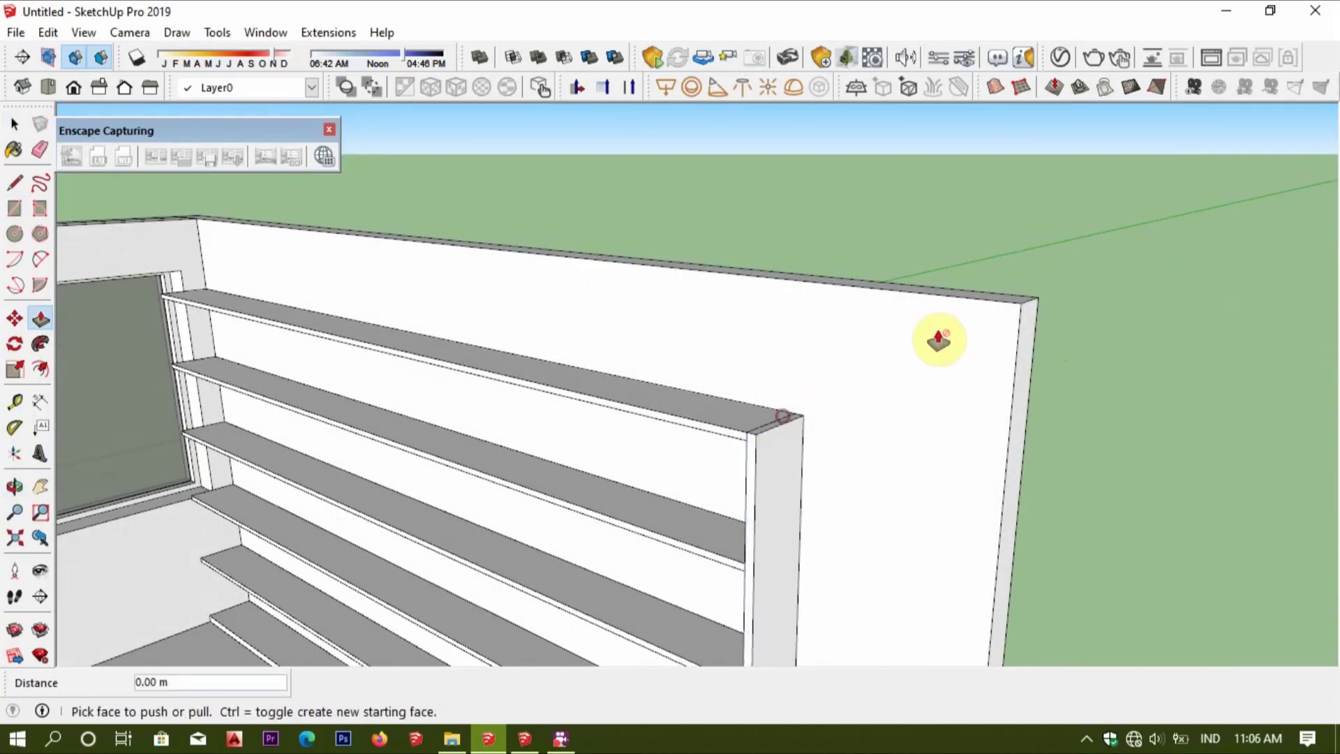
Select the vertical post and make it a component.
key("space")
left_click(796, 300)
mouse_move(796, 300)
middle_mouse_down()
mouse_move(937, 449)
mouse_move(951, 439)
mouse_move(889, 409)
mouse_move(892, 363)
middle_mouse_up()
key("g")
key("Return")
Ctrl+Move a copy of the post 1.8 m along the shelves.
key("l")
scroll(897, 338, "up", 2)
key("m")
left_click(893, 308)
key("ctrl")
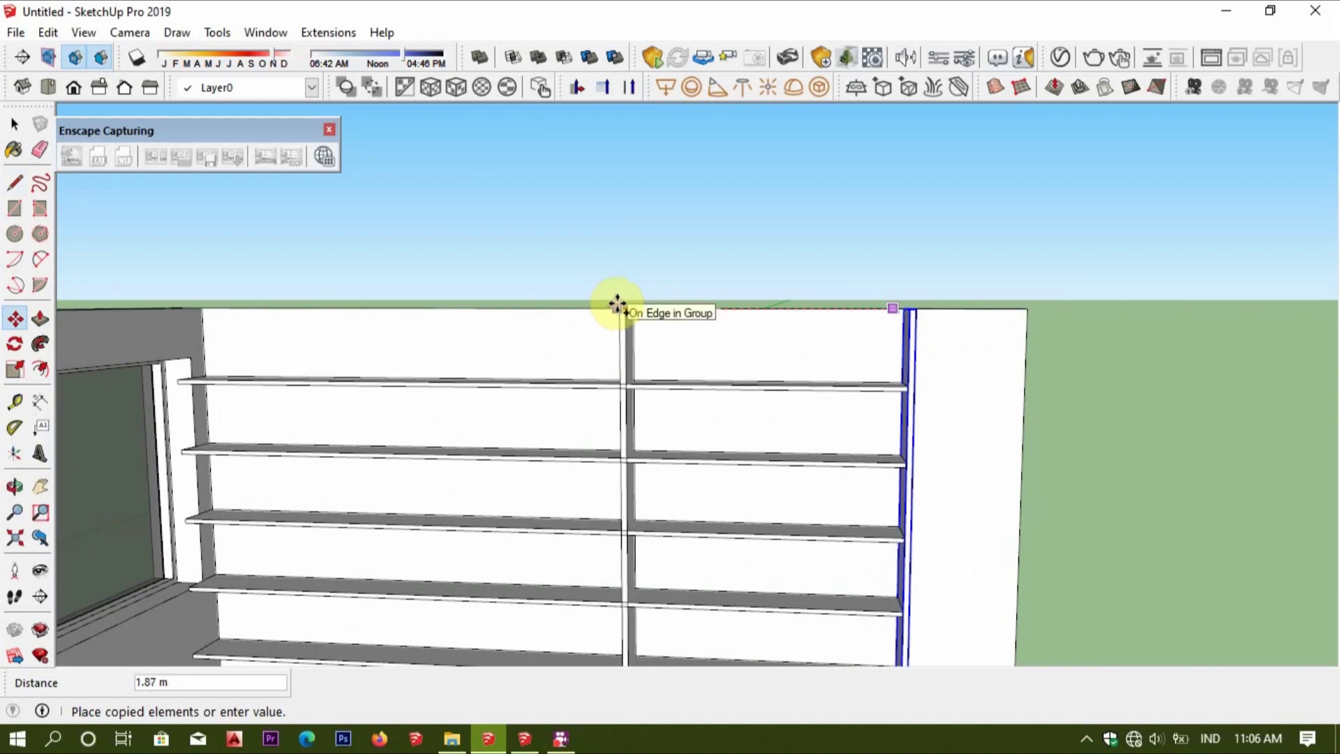
left_click(628, 305)
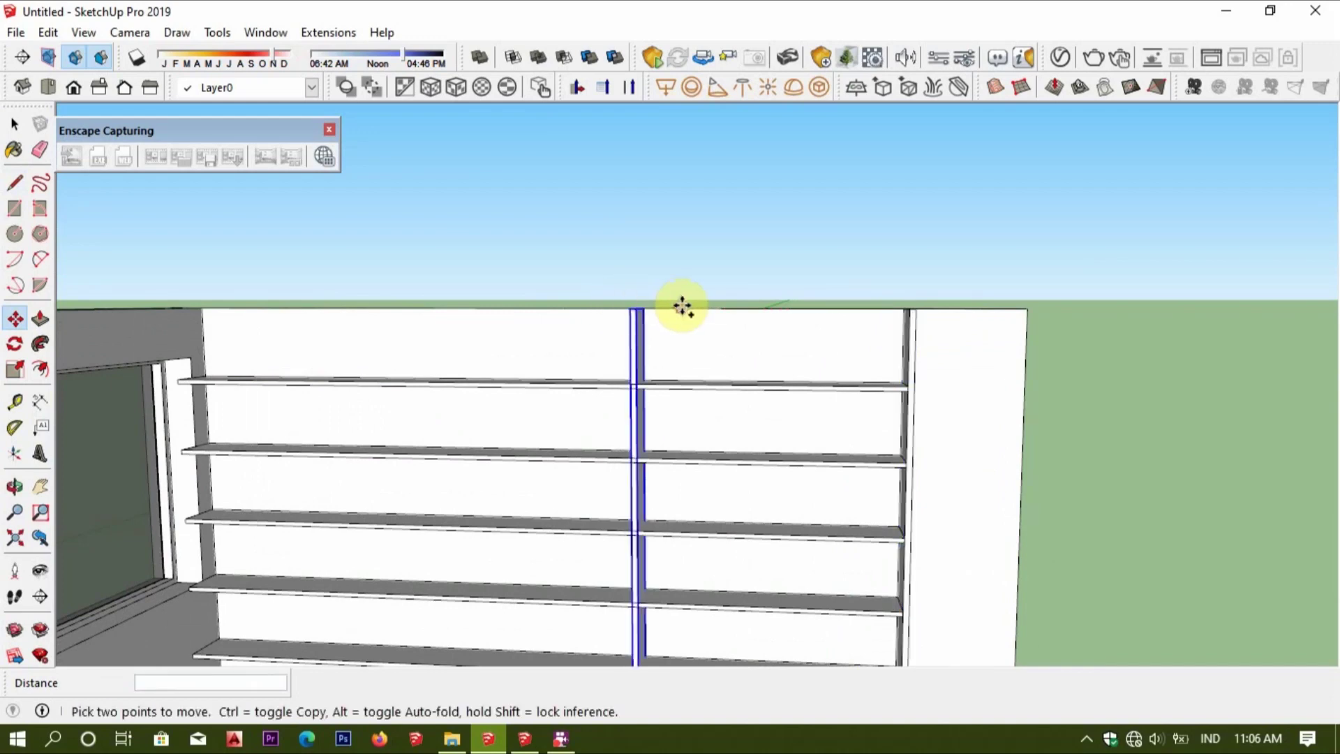
key("ctrl")
left_click(682, 307)
key("Return")
mouse_move(584, 300)
middle_mouse_down()
mouse_move(439, 407)
mouse_move(657, 374)
mouse_move(585, 342)
mouse_move(649, 386)
middle_mouse_up()
key("space")
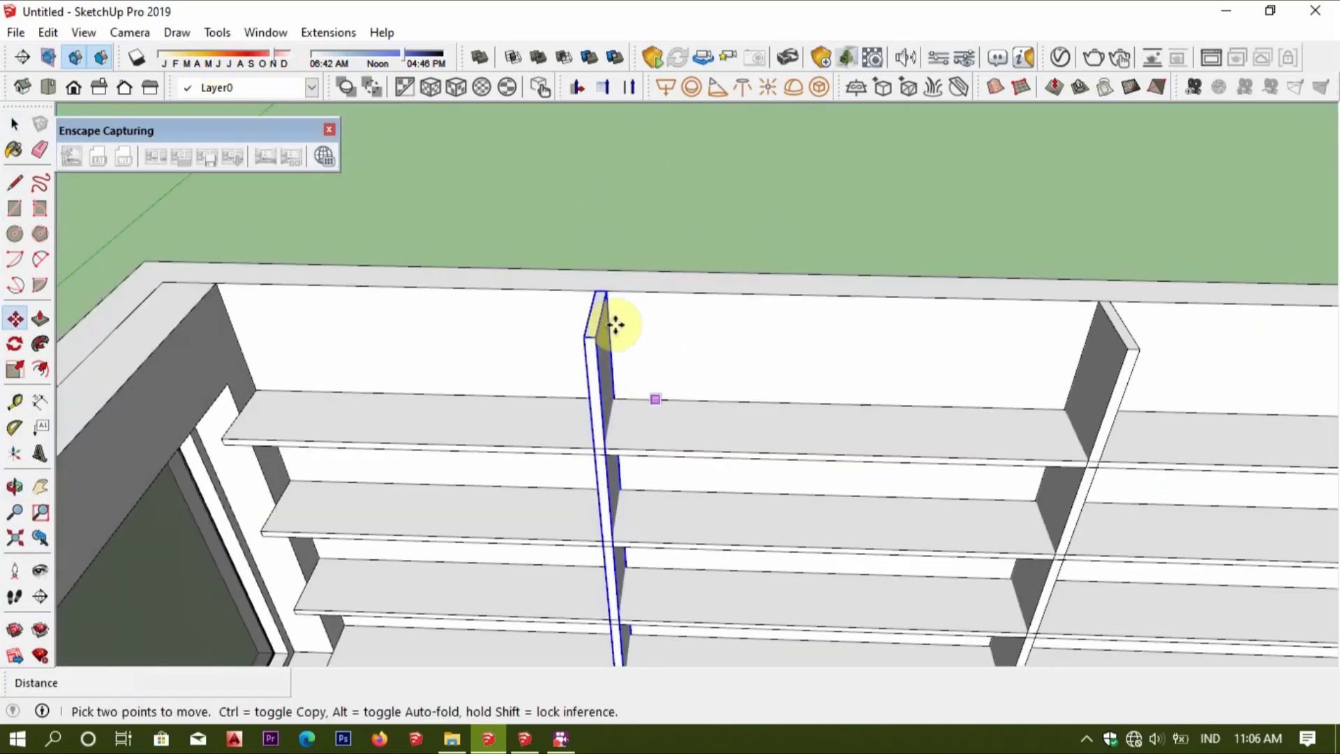
Move the post 0.55 m along the shelves.
scroll(649, 386, "up", 3)
key("m")
left_click(595, 284)
scroll(455, 350, "down", 5)
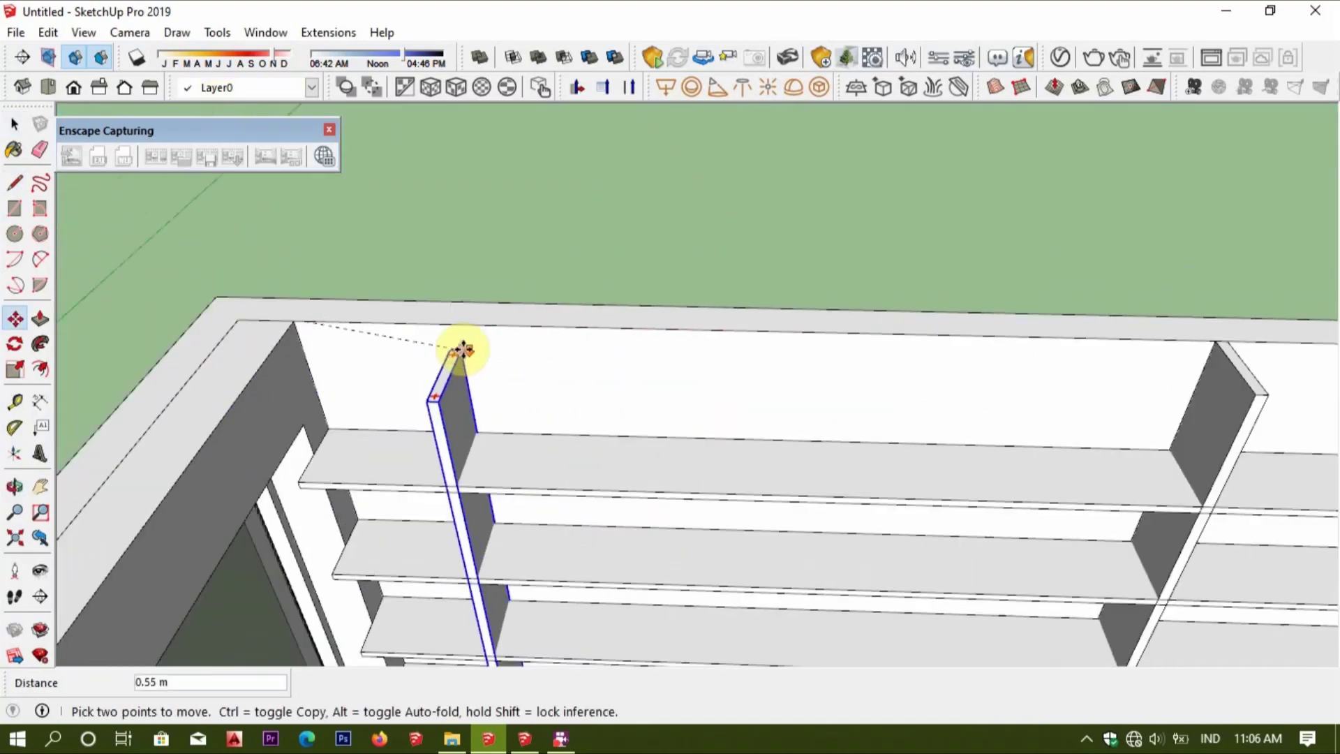
scroll(494, 254, "up", 2)
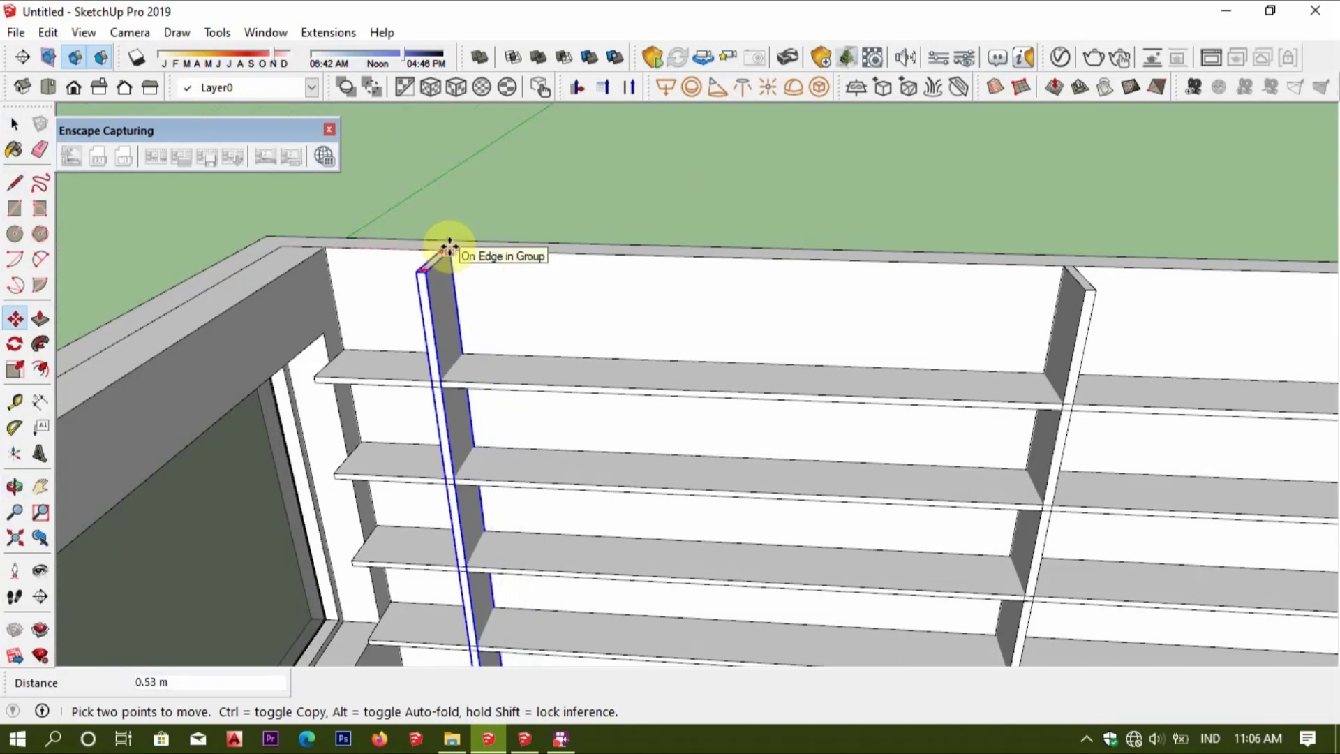
key("Return")
mouse_move(449, 248)
middle_mouse_down()
mouse_move(554, 374)
mouse_move(634, 300)
mouse_move(668, 347)
middle_mouse_up()
scroll(562, 287, "up", 2)
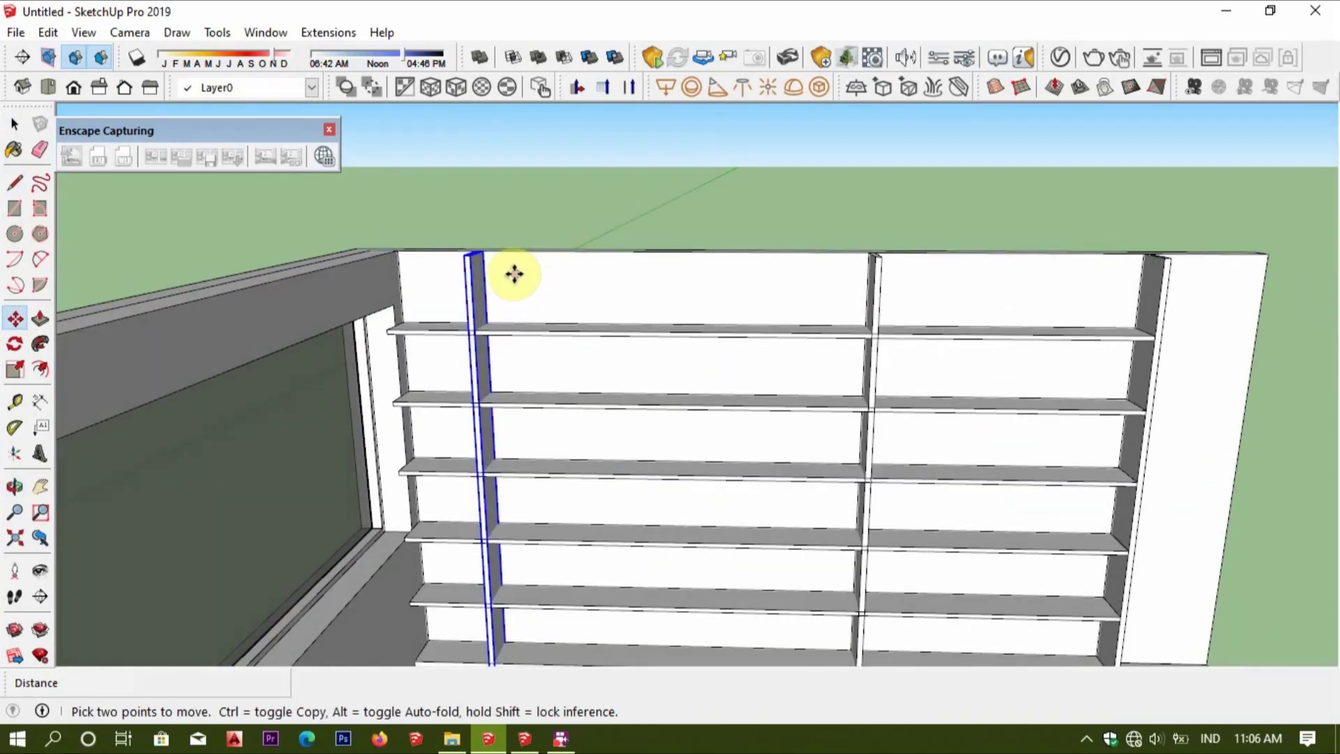
Ctrl-copy another post 0.5 m along the shelves.
key("ctrl")
left_click(514, 273)
type(".5")
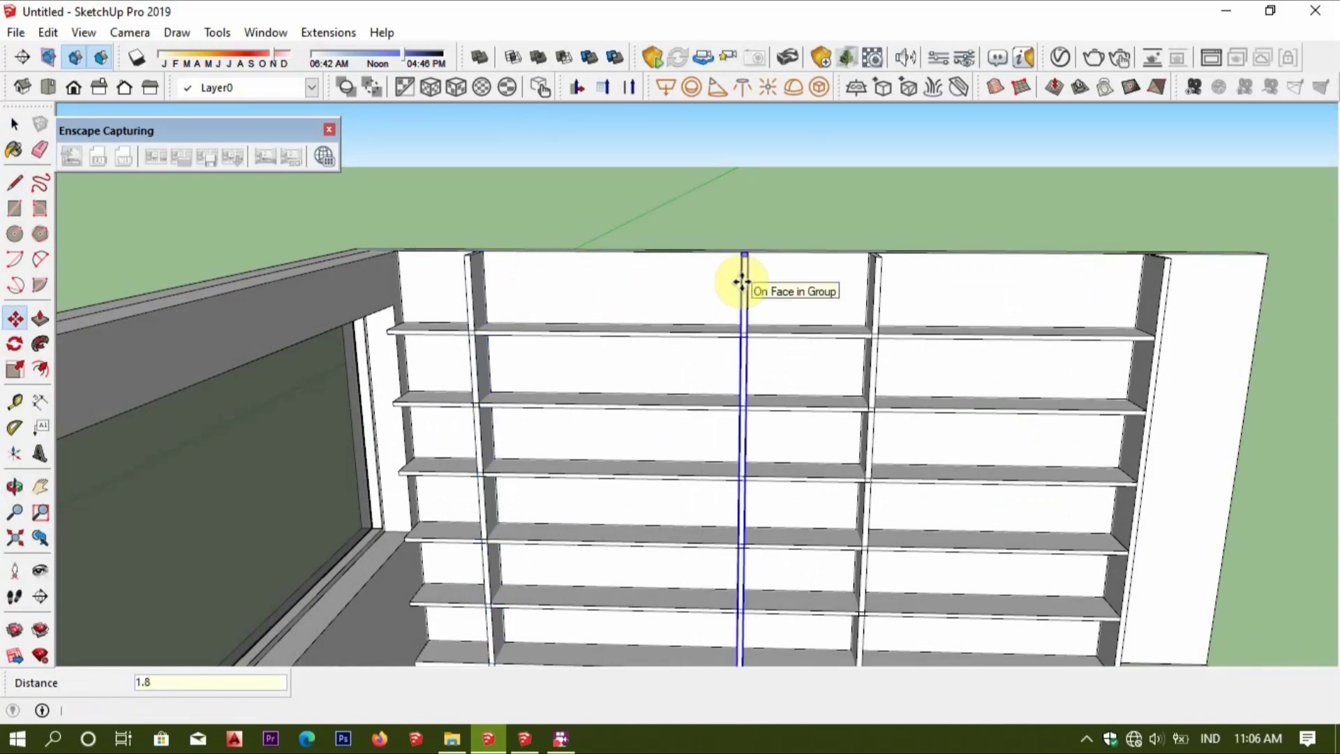
key("Return")
key("space")
middle_click_drag(878, 293, 829, 195)
scroll(787, 314, "up", 3)
mouse_move(787, 310)
middle_mouse_down()
mouse_move(709, 380)
mouse_move(623, 403)
middle_mouse_up()
scroll(418, 328, "up", 3)
Draw a two-point arc rounding the shelf corner at the window wall.
mouse_move(419, 328)
middle_mouse_down()
mouse_move(515, 539)
mouse_move(488, 285)
middle_mouse_up()
key("ctrl+a")
scroll(455, 198, "up", 3)
key("a")
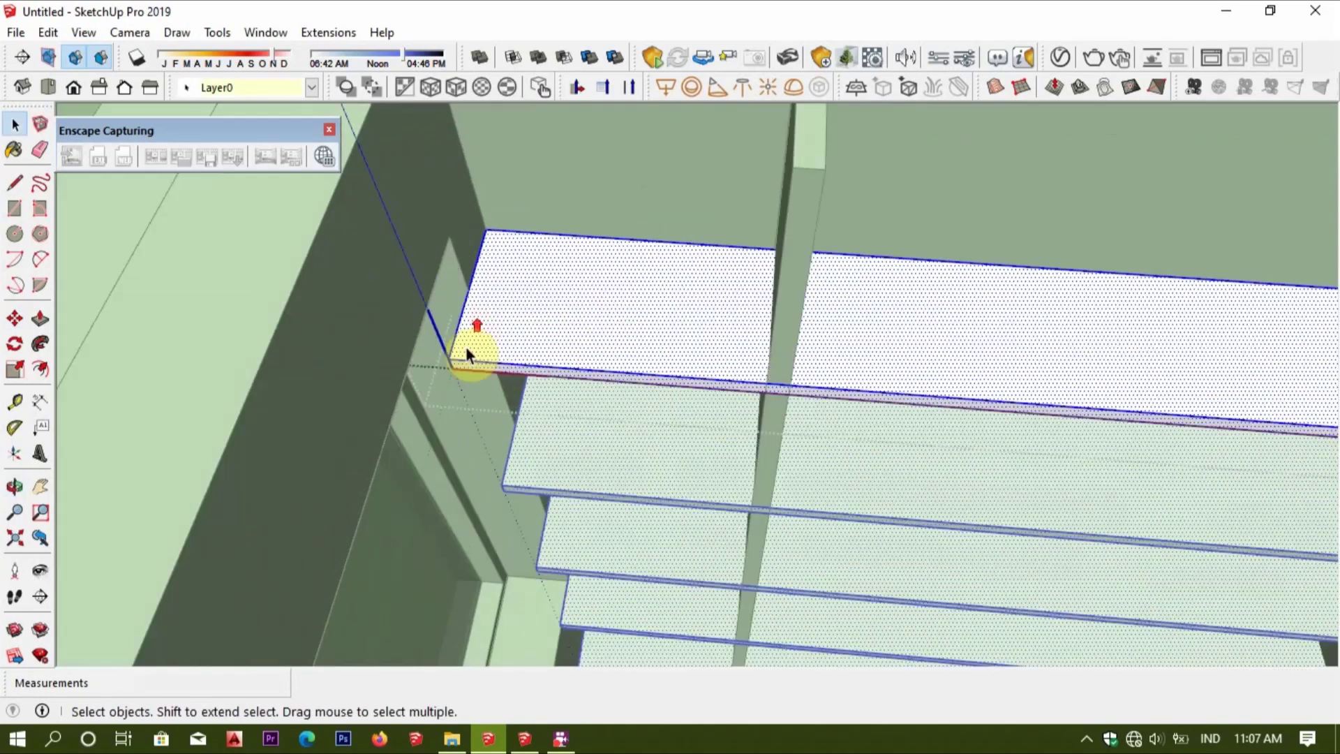
left_click(450, 285)
middle_click_drag(450, 285, 472, 307)
Push/Pull the cut-off corner piece away and orbit out to view the whole room.
key("p")
left_click(440, 338)
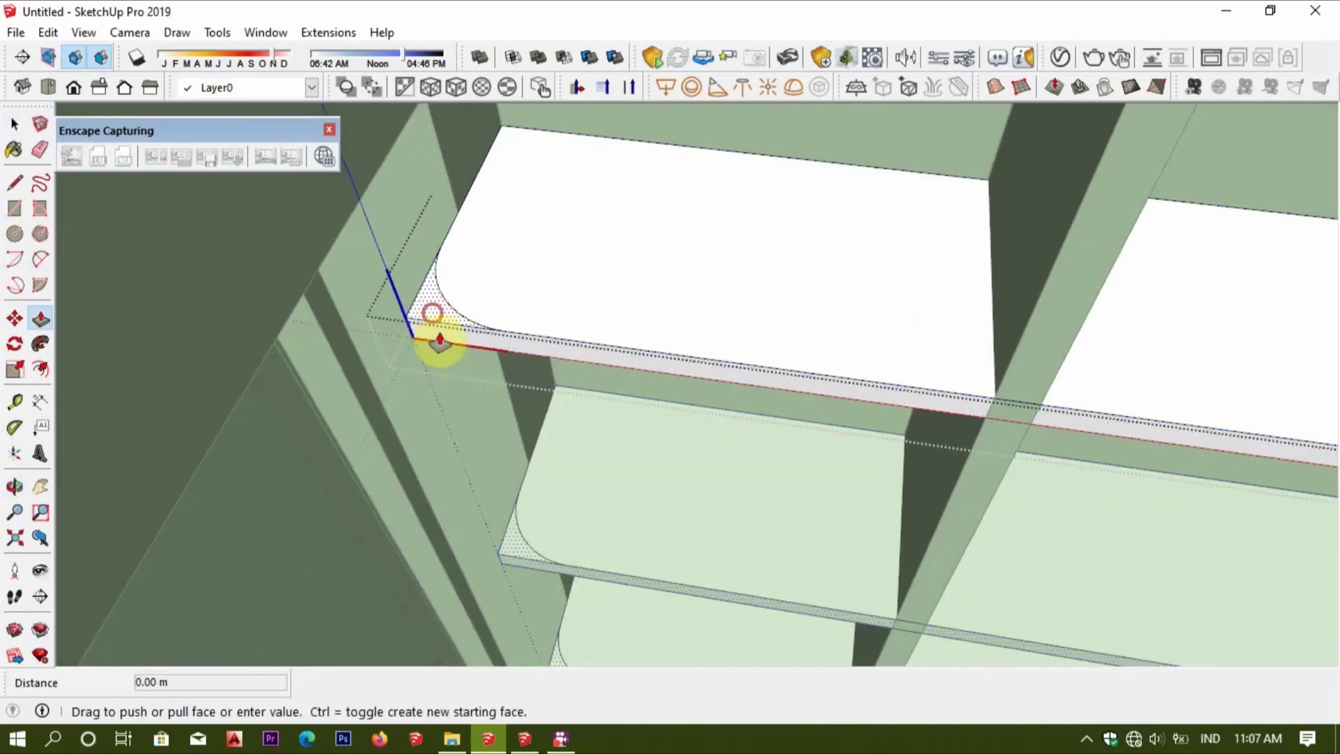
left_click(556, 412)
key("space")
mouse_move(557, 417)
middle_mouse_down()
mouse_move(463, 314)
mouse_move(691, 311)
mouse_move(484, 329)
middle_mouse_up()
scroll(503, 383, "down", 3)
mouse_move(503, 384)
middle_mouse_down()
mouse_move(559, 404)
mouse_move(662, 508)
mouse_move(598, 500)
mouse_move(608, 552)
middle_mouse_up()
scroll(668, 500, "down", 2)
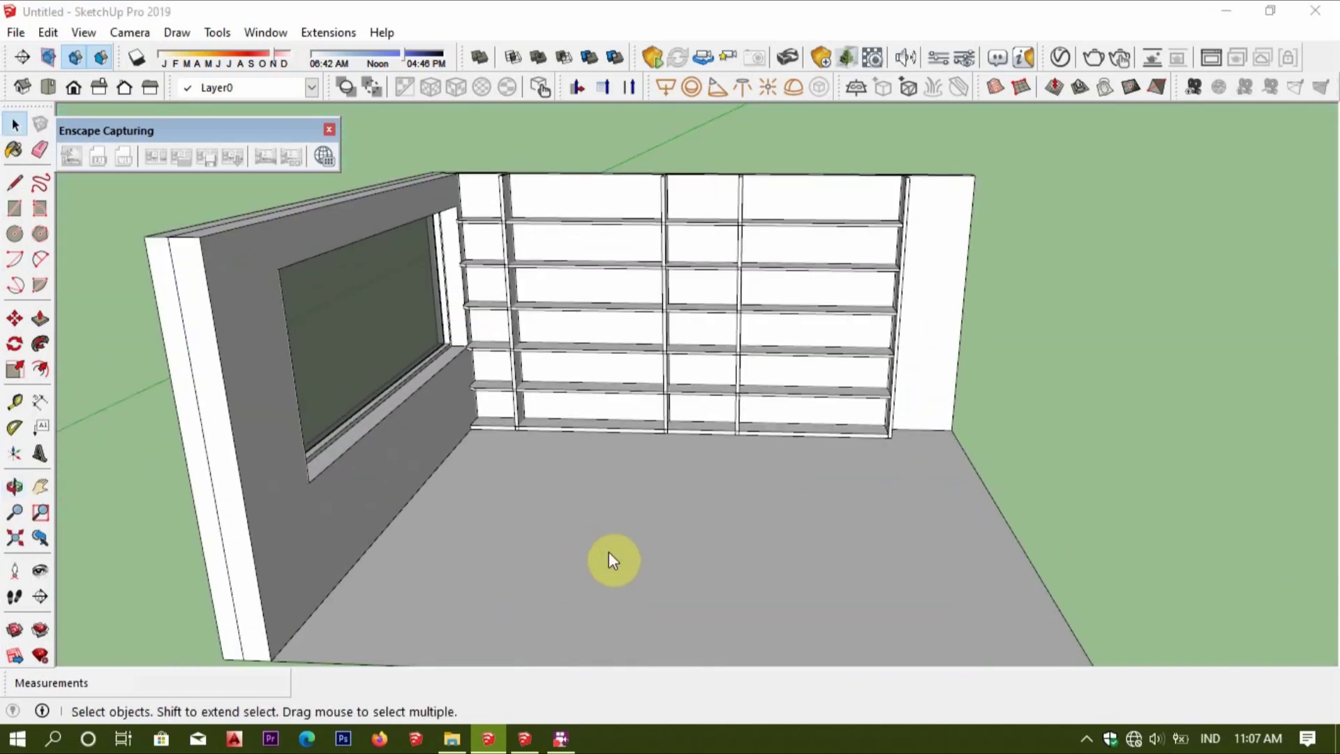
Save the model as 'Konten Interior 2023' in the Downloads folder.
key("ctrl+s")
left_click(446, 351)
type("Konten")
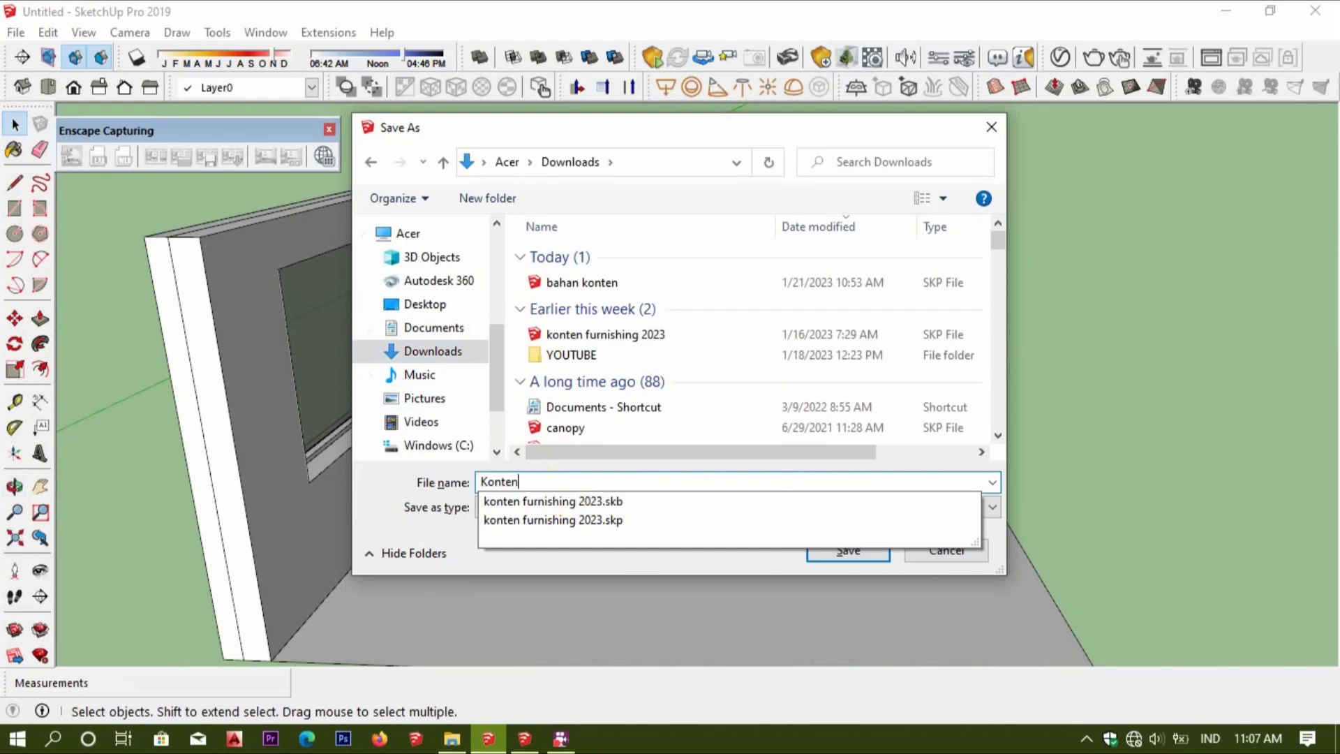
left_click(564, 489)
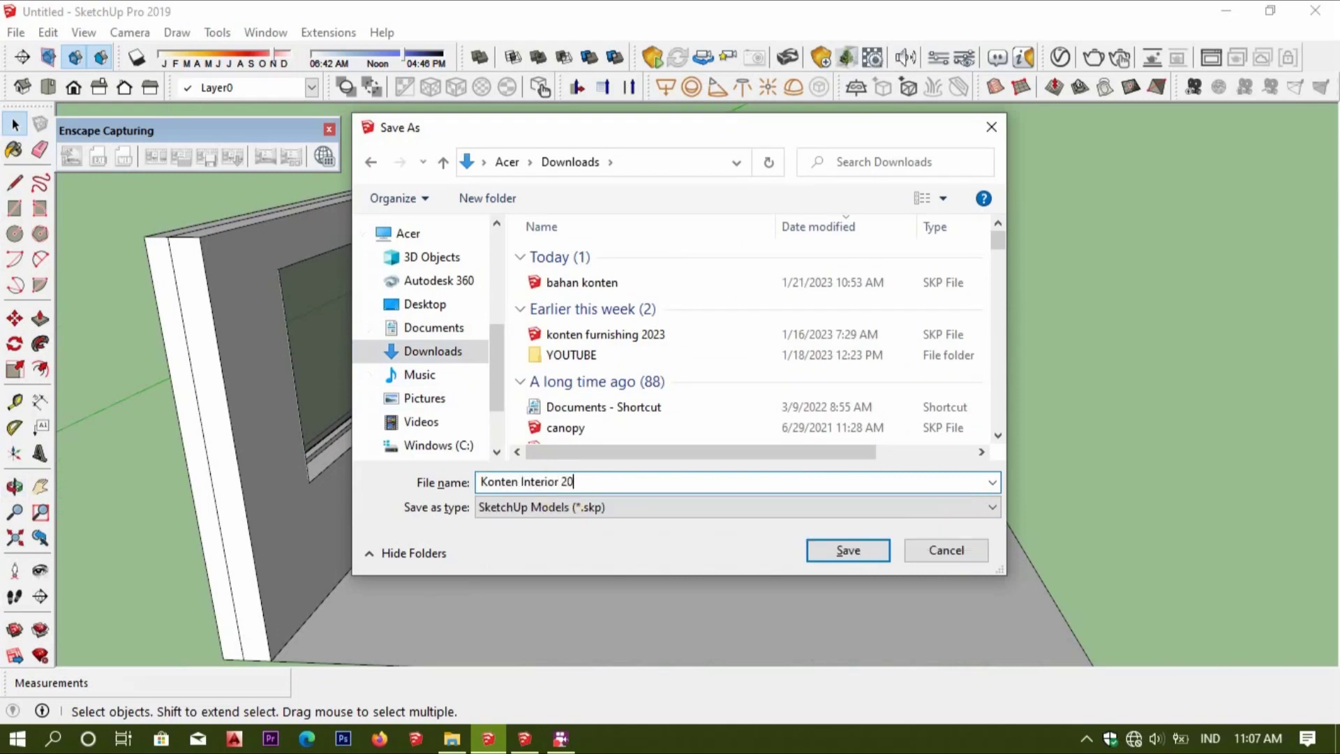
key("Return")
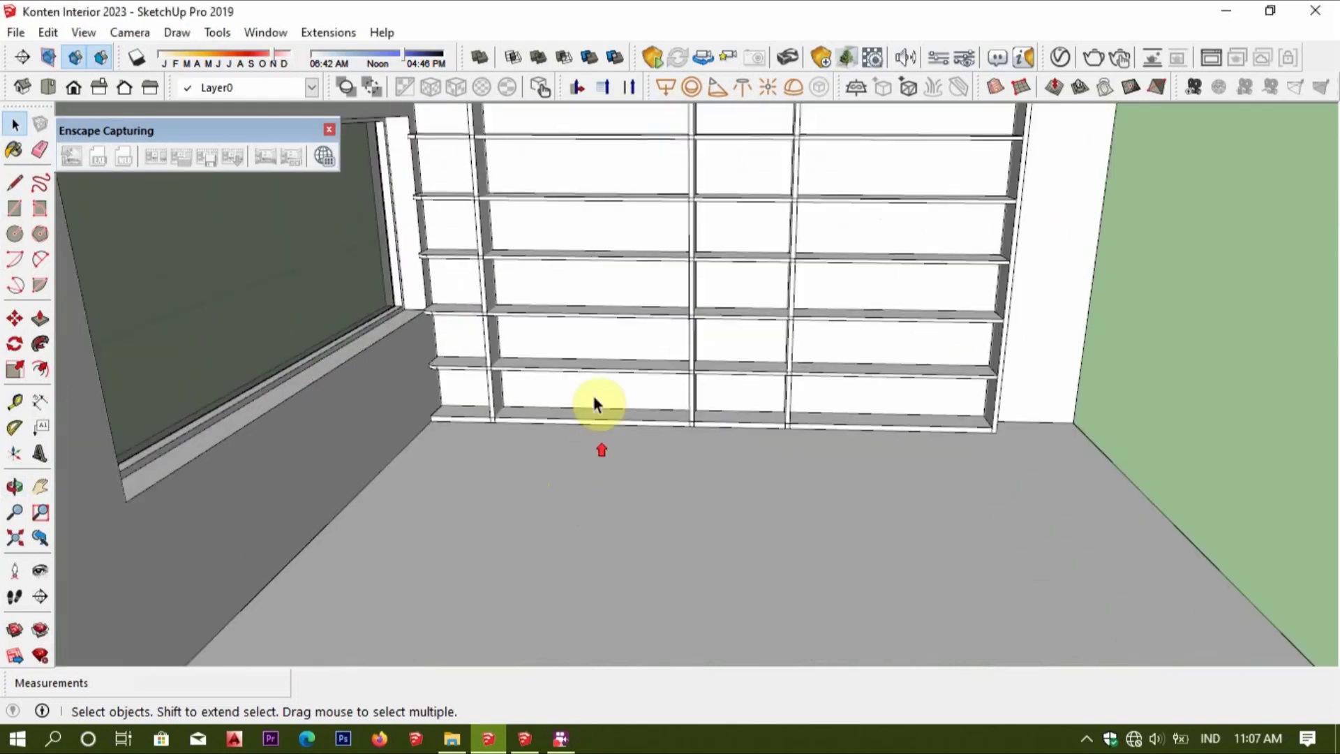
Switch to the bahan konten model and orbit to look down on its furniture.
middle_click_drag(563, 491, 635, 354)
middle_click_drag(585, 480, 562, 534)
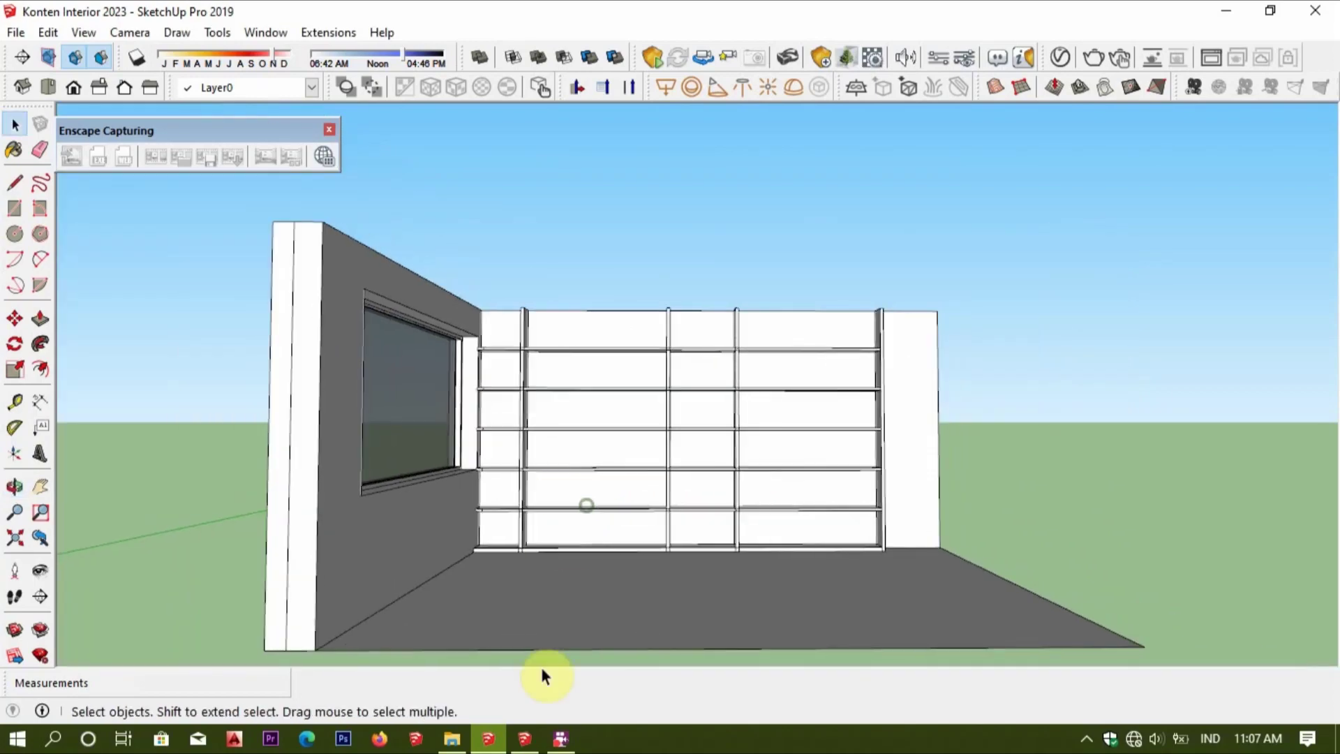
key("alt+Tab")
scroll(743, 499, "up", 3)
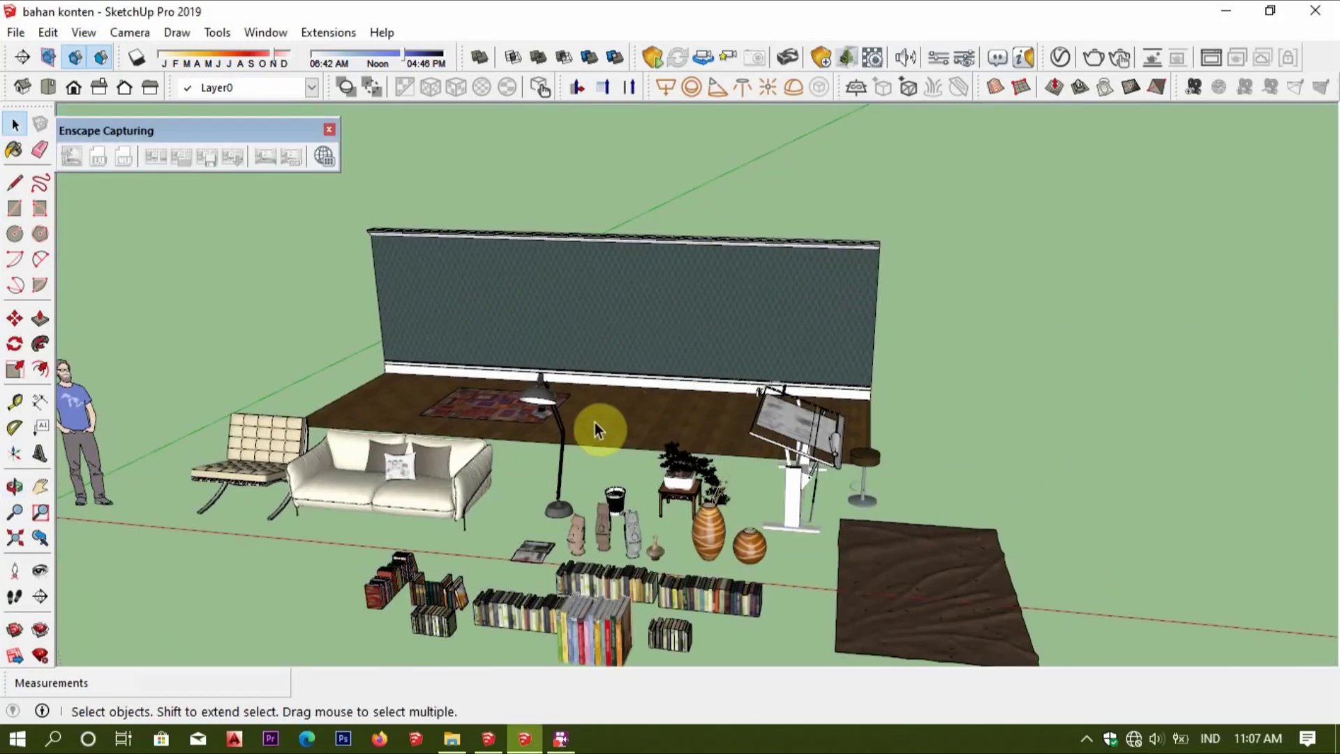
scroll(604, 447, "up", 5)
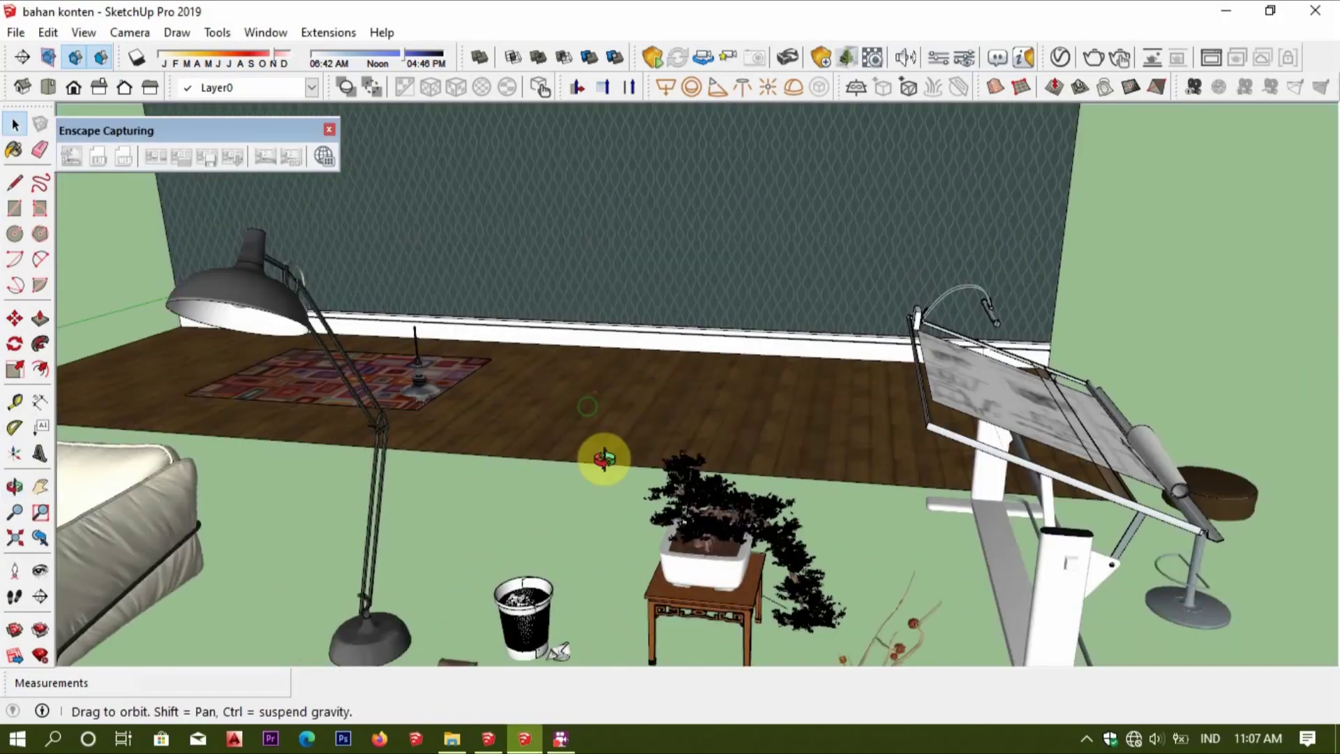
middle_click_drag(605, 454, 614, 543)
scroll(614, 543, "down", 5)
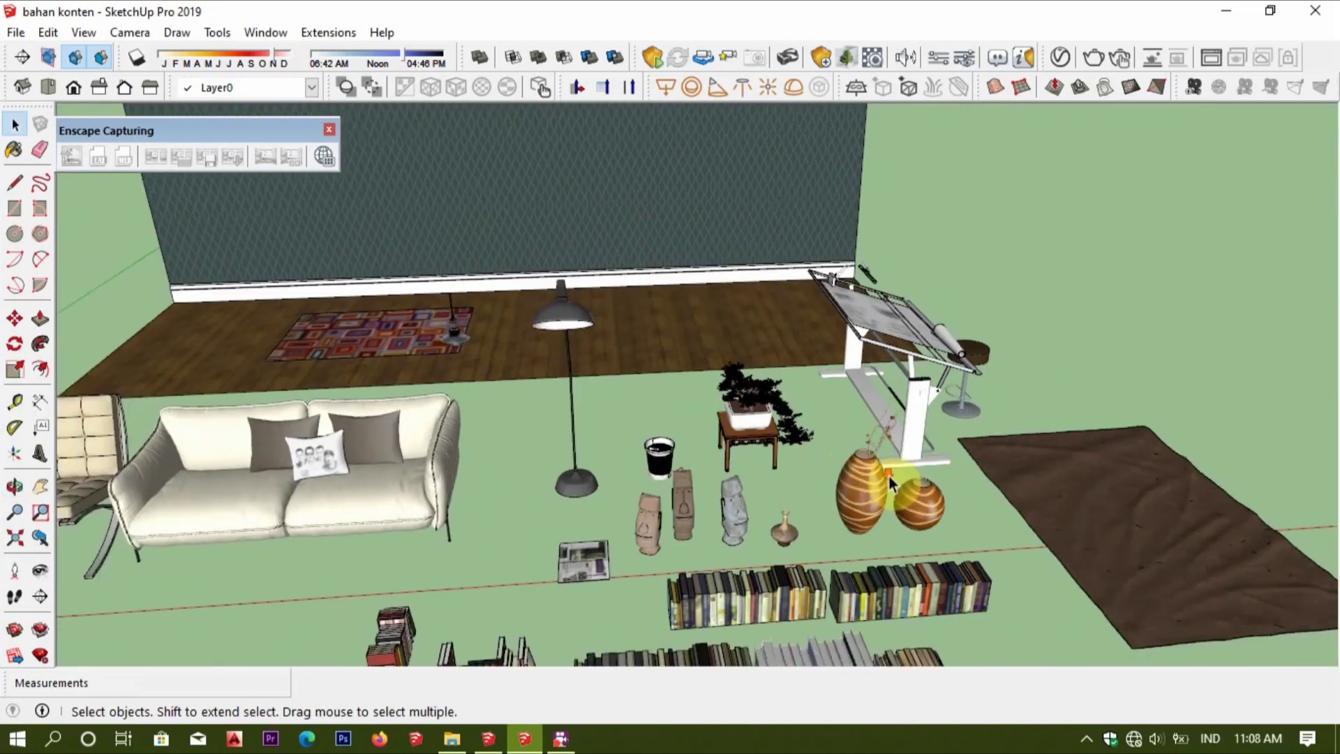
scroll(852, 533, "down", 2)
left_click(547, 733)
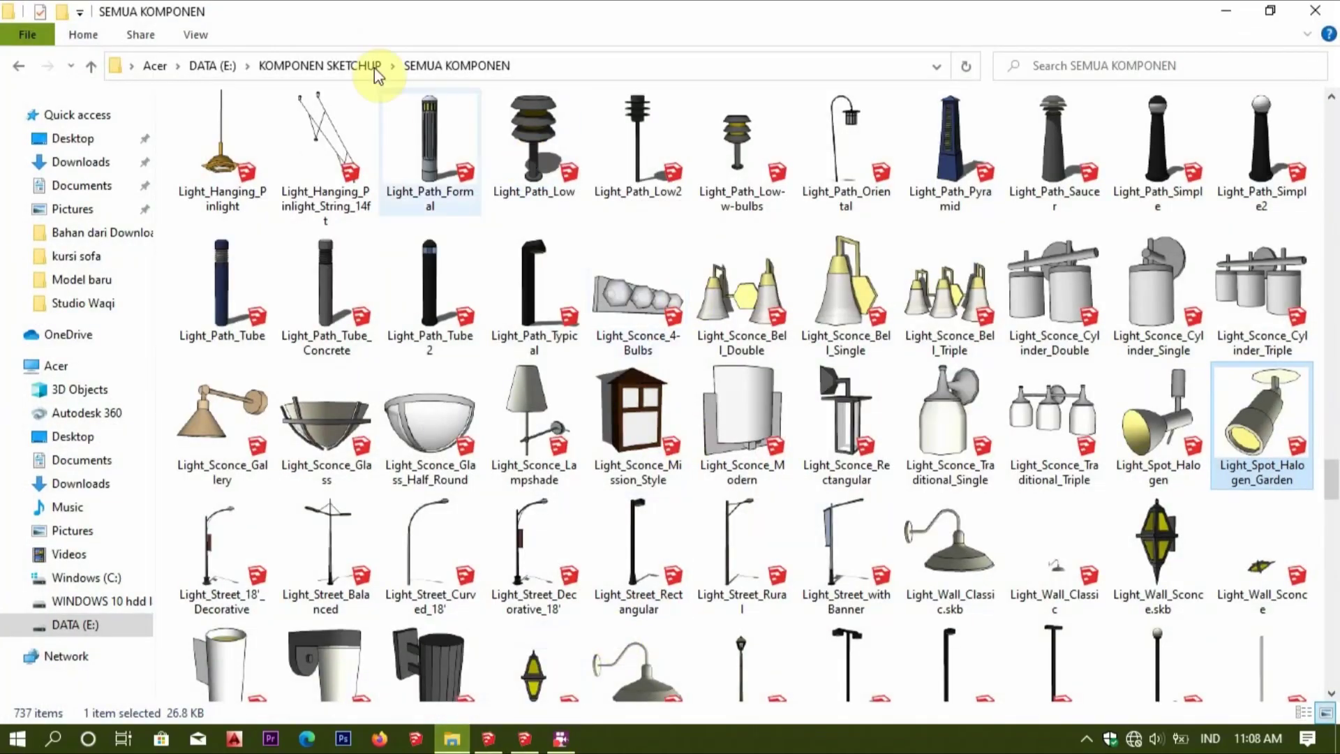
Browse from KOMPONEN SKETCHUP into BARU Download Material and the WoodFlooring061 Previews folder.
left_click(320, 64)
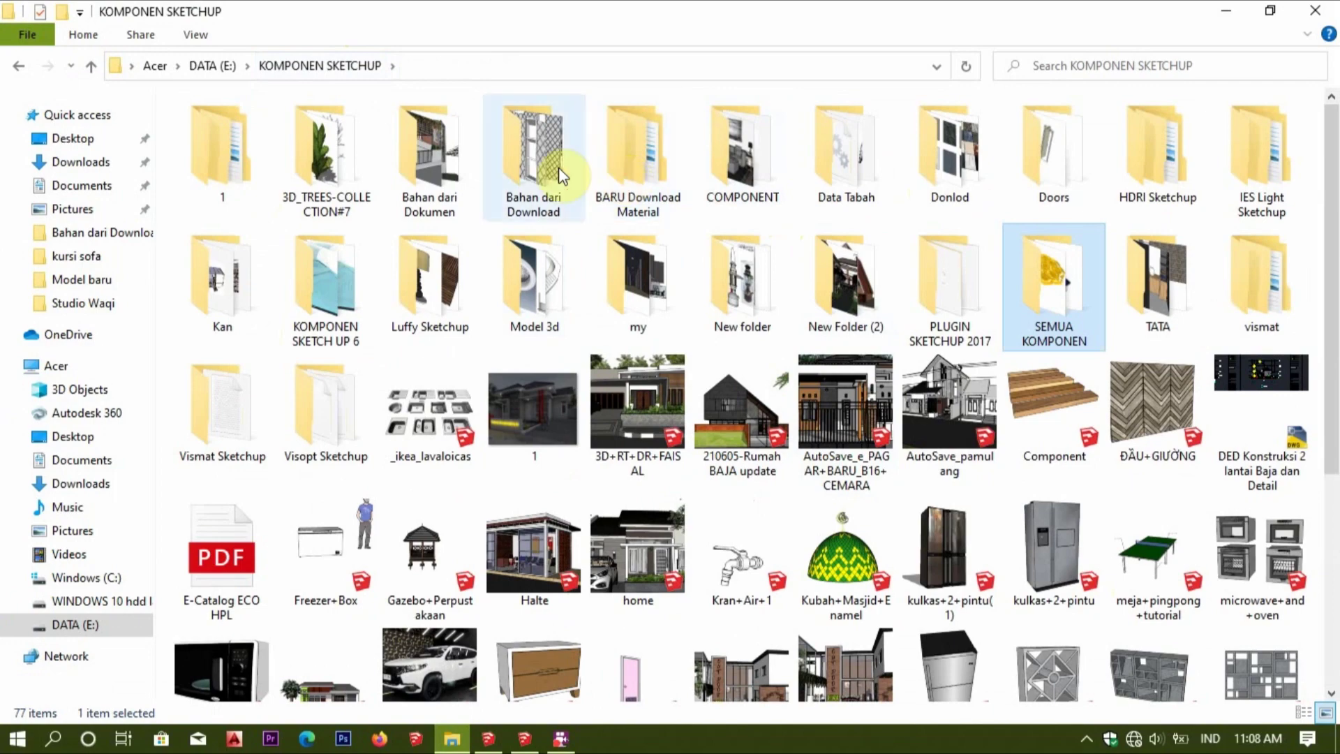
double_click(649, 154)
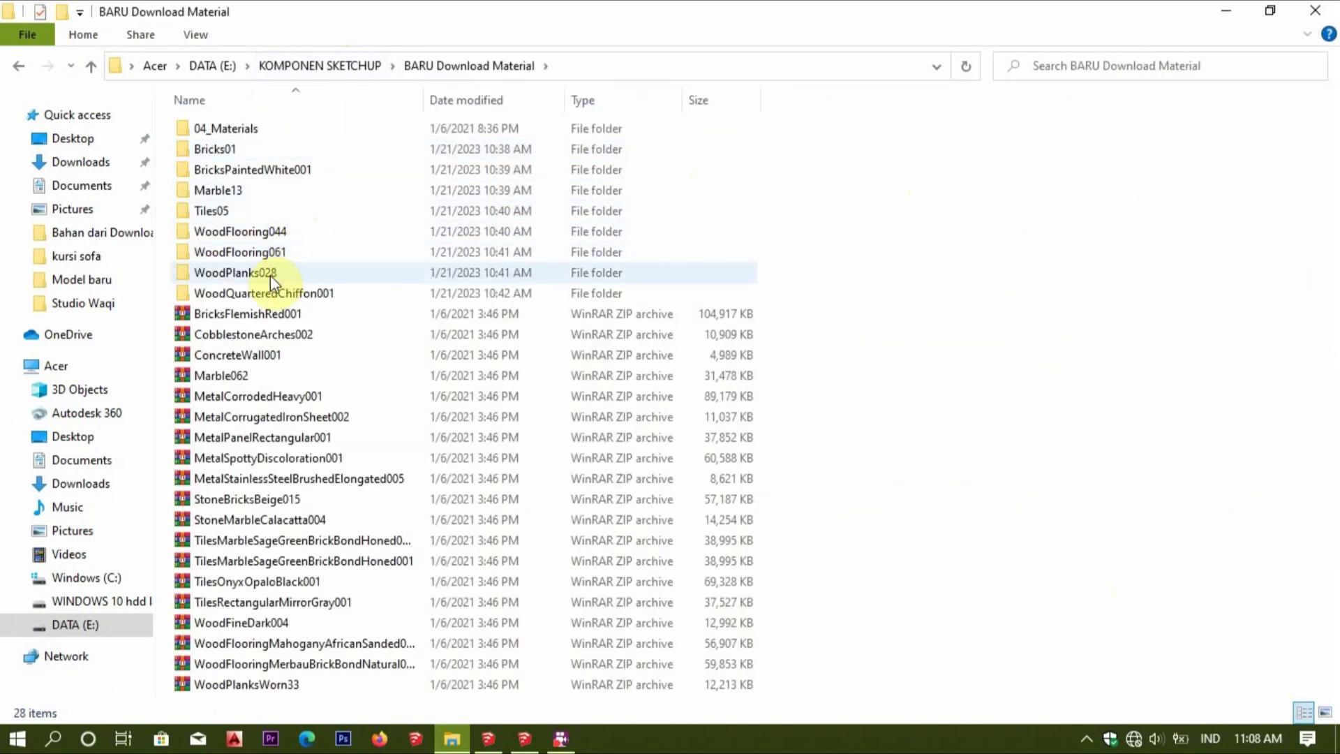
double_click(263, 252)
double_click(264, 128)
double_click(266, 130)
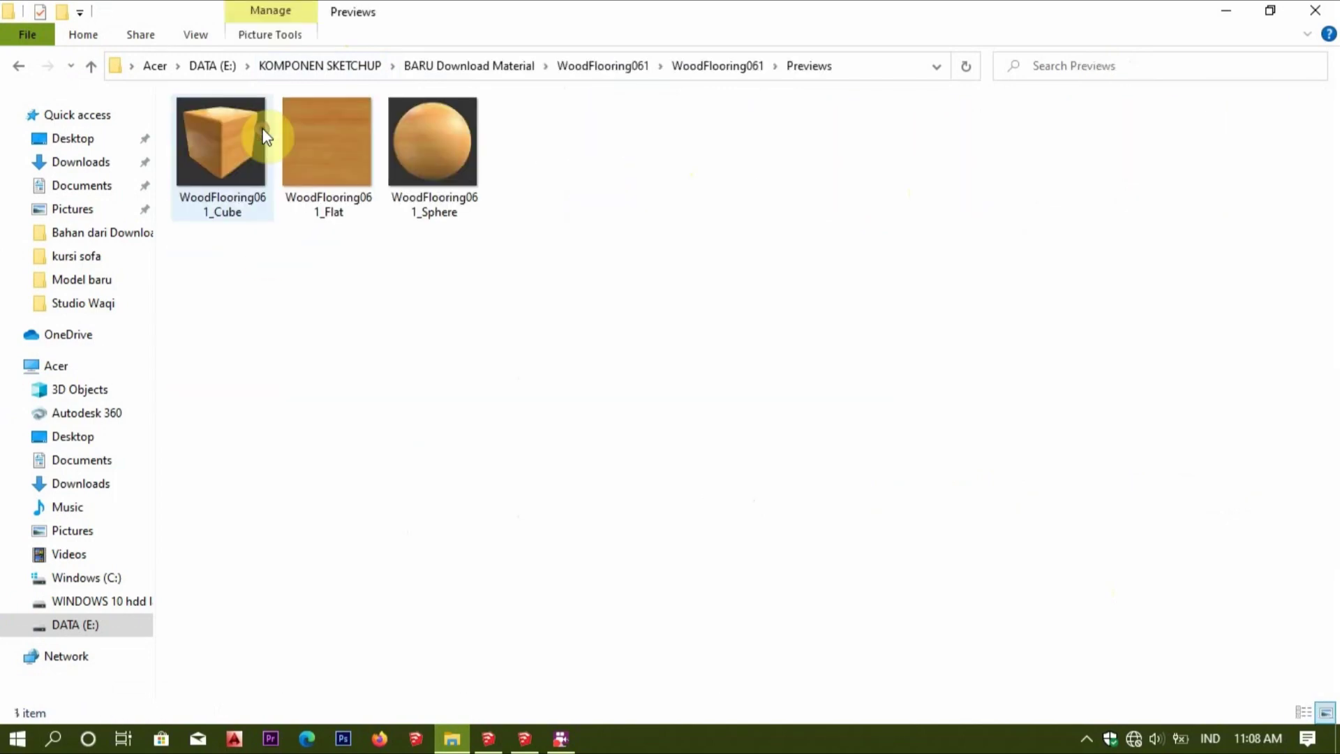
left_click(637, 66)
left_click(469, 66)
Open WoodFlooring044 > WoodFlooring044 > Previews and pick WoodFlooring044_Flat.
double_click(249, 233)
double_click(319, 129)
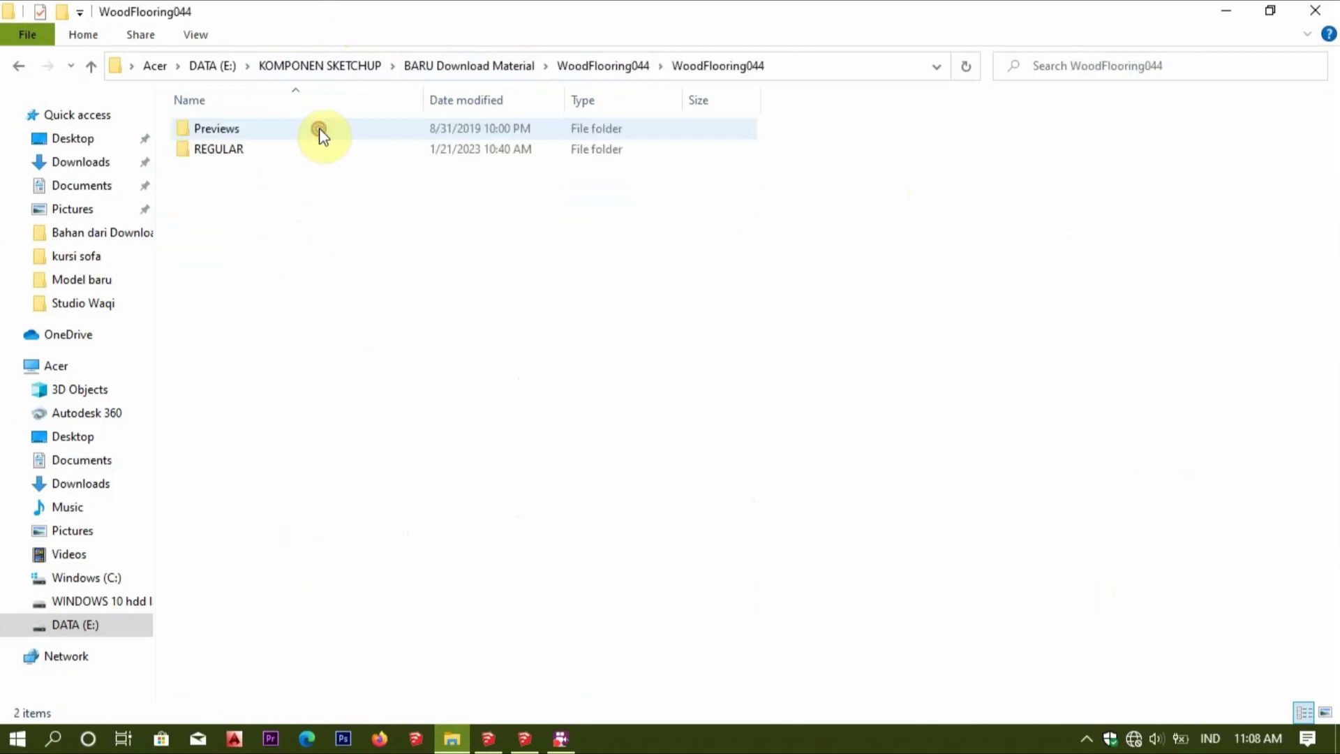
left_click(320, 134)
left_click(525, 738)
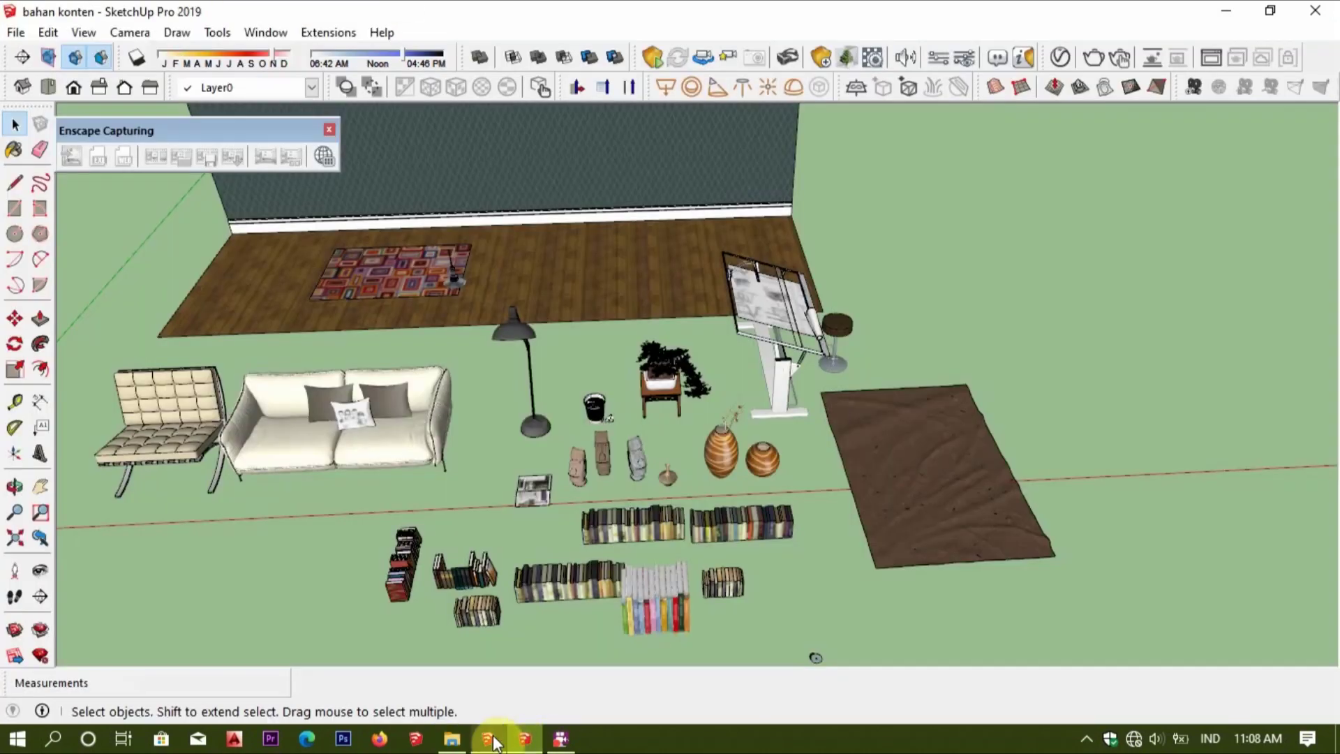
Start a new material in the Materials tray and browse for its texture on DATA (E:).
middle_click_drag(851, 245, 802, 428)
scroll(809, 447, "up", 3)
key("b")
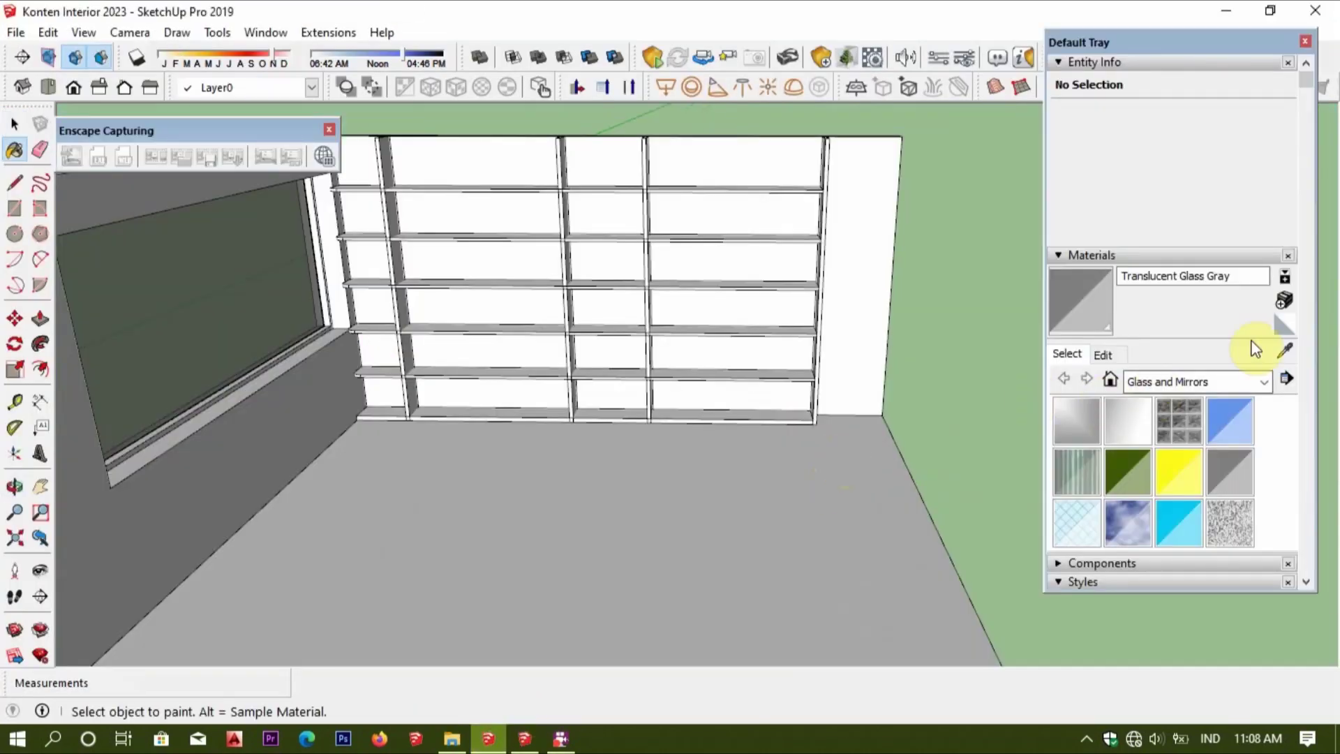
left_click(1292, 307)
left_click(1302, 486)
scroll(799, 447, "down", 2)
left_click(772, 488)
scroll(893, 468, "down", 1)
Use WoodFlooring044_Flat.jpg from the WoodFlooring044 Previews folder as the texture and confirm.
double_click(909, 476)
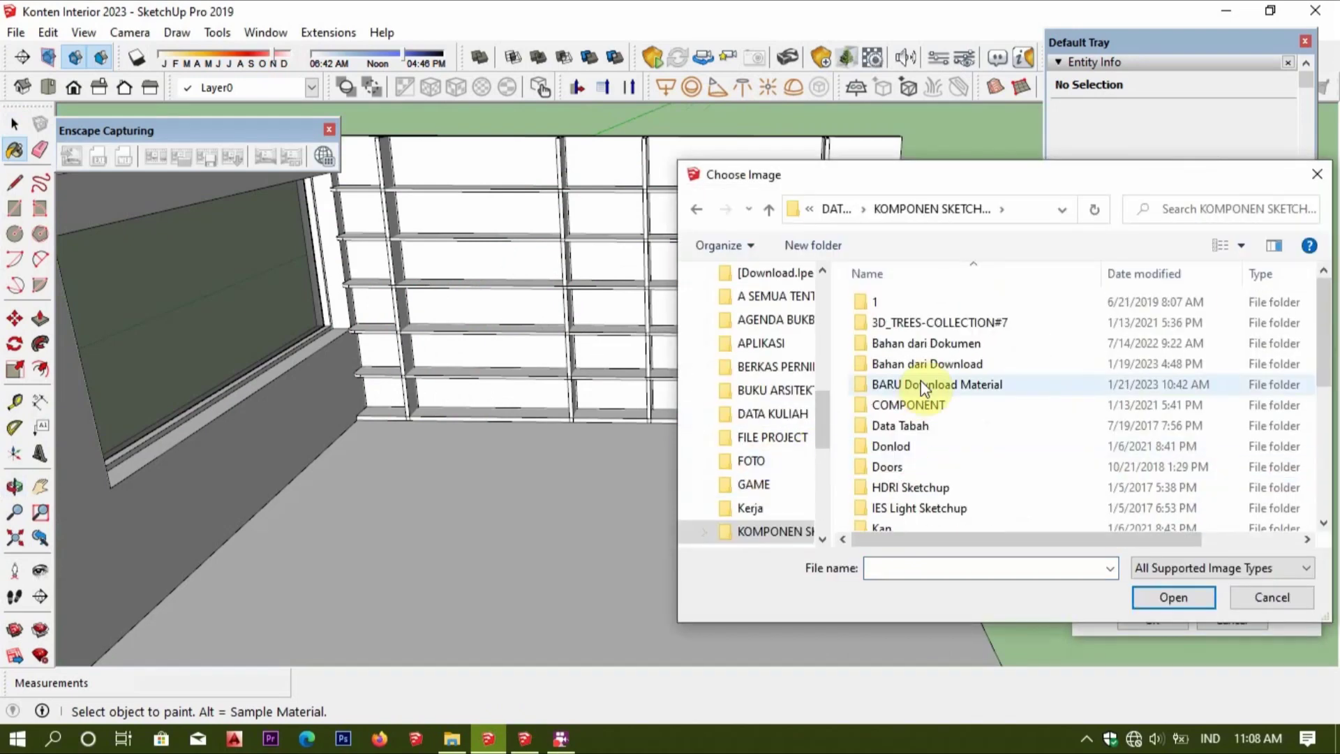
double_click(921, 383)
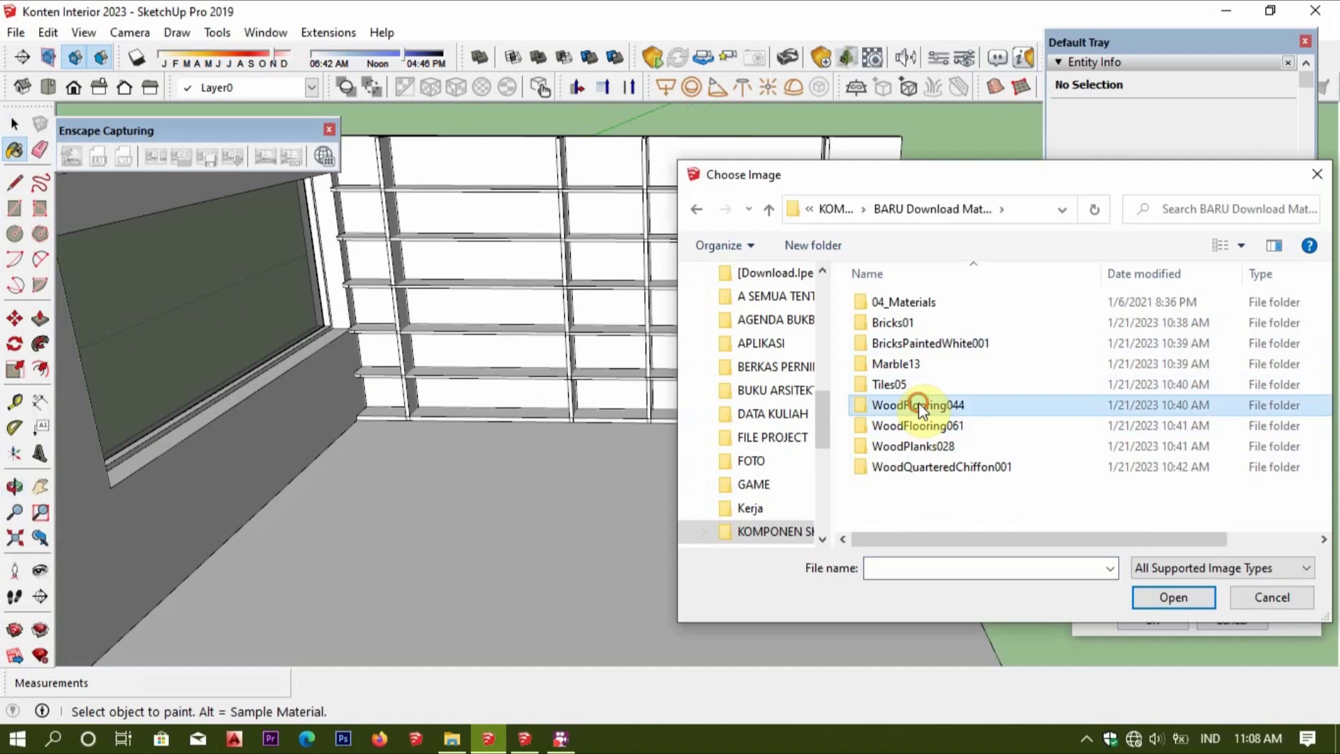
double_click(918, 405)
left_click(451, 740)
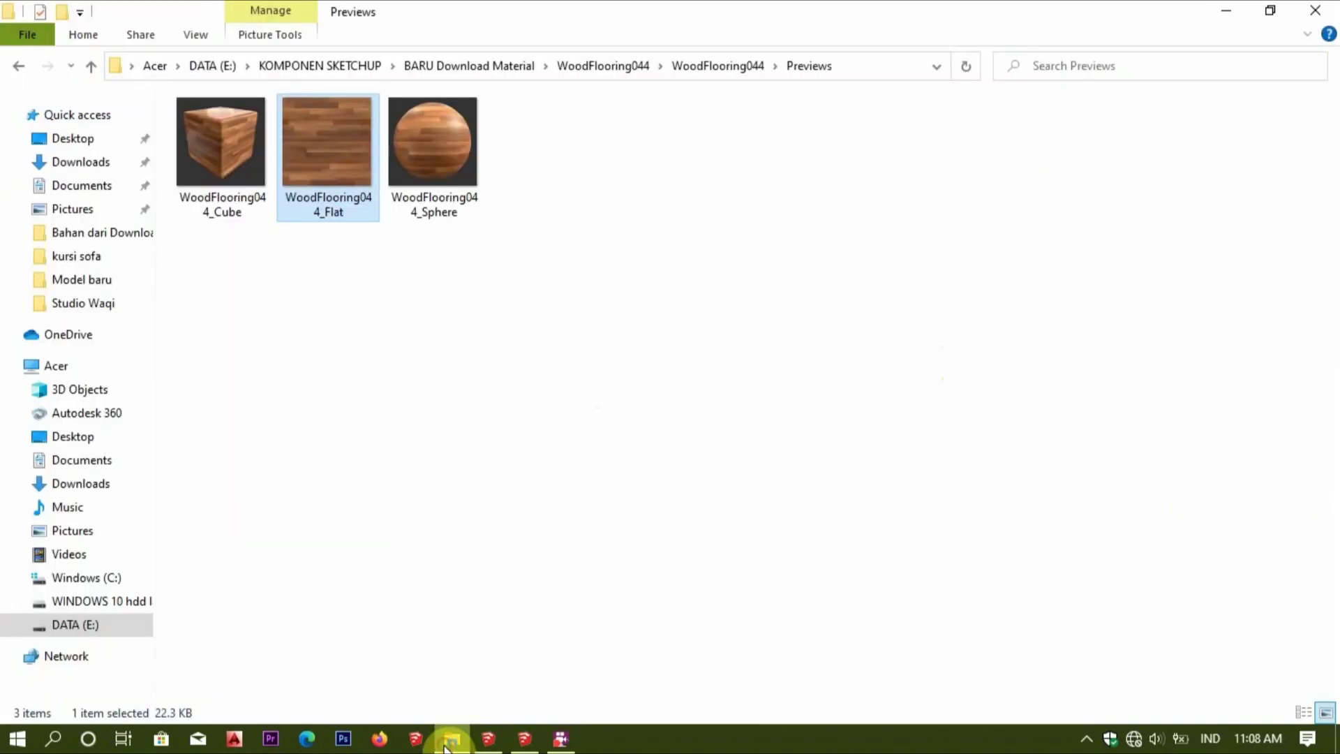
left_click(447, 741)
double_click(925, 301)
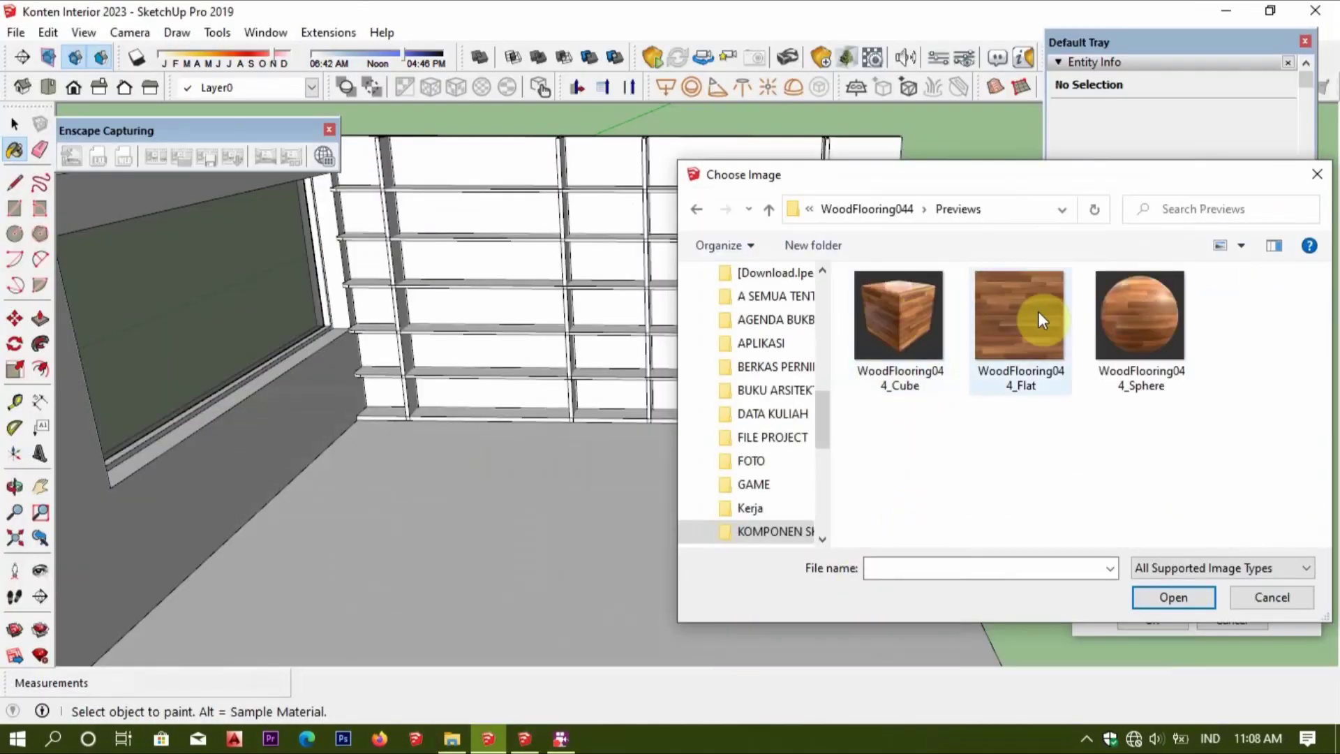
left_click(1159, 601)
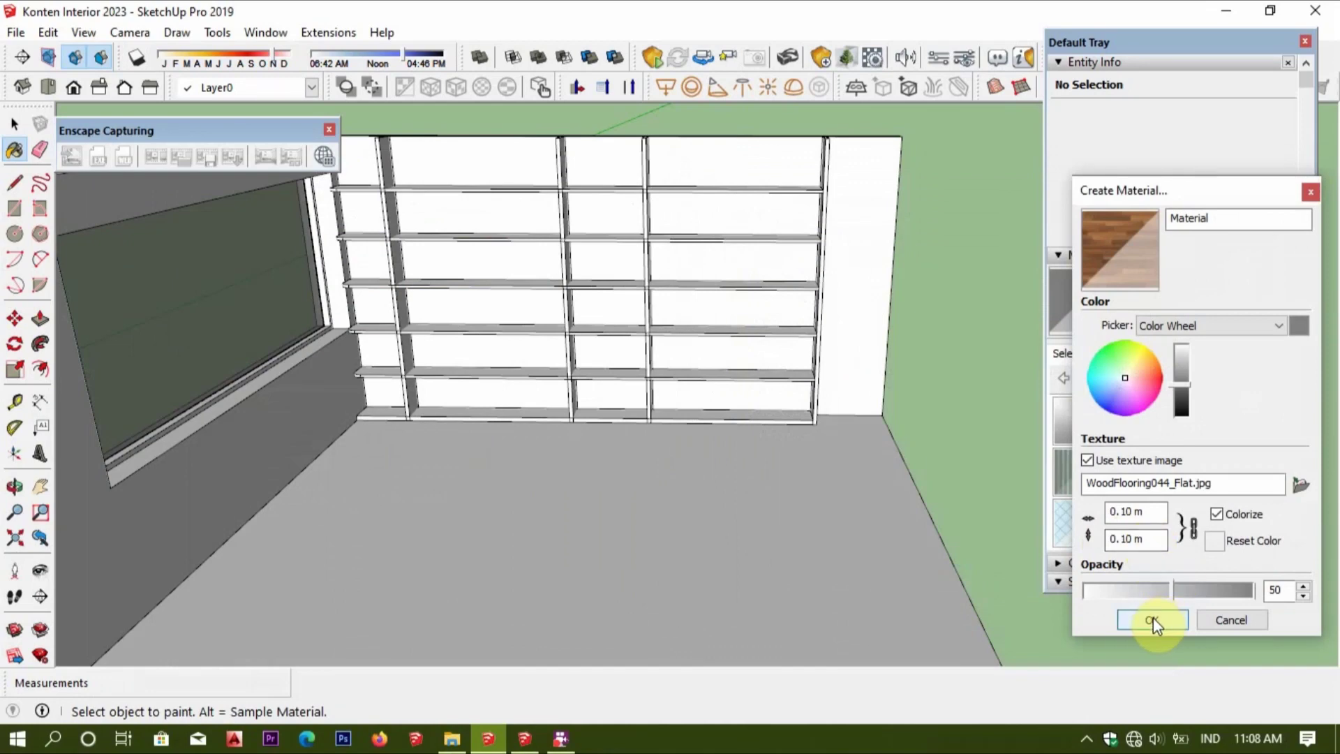
left_click(1153, 618)
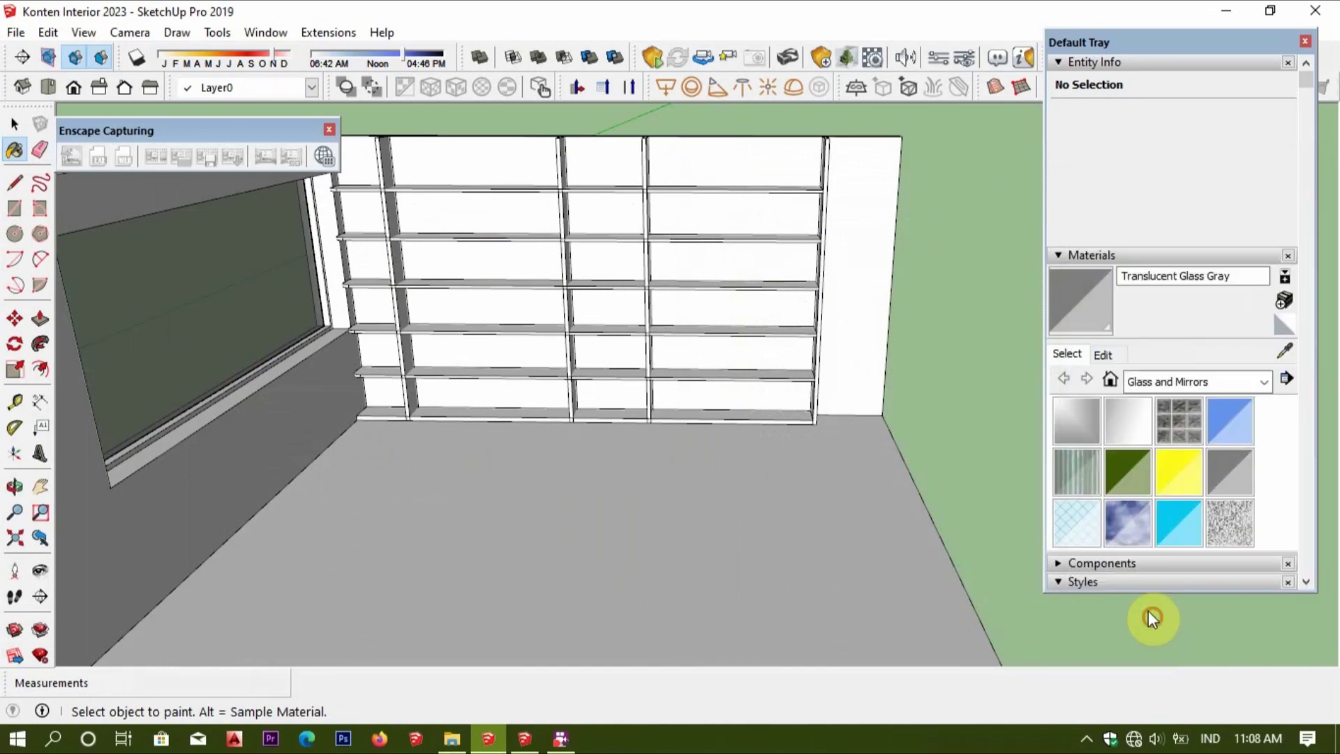
left_click(1104, 355)
scroll(1162, 488, "down", 5)
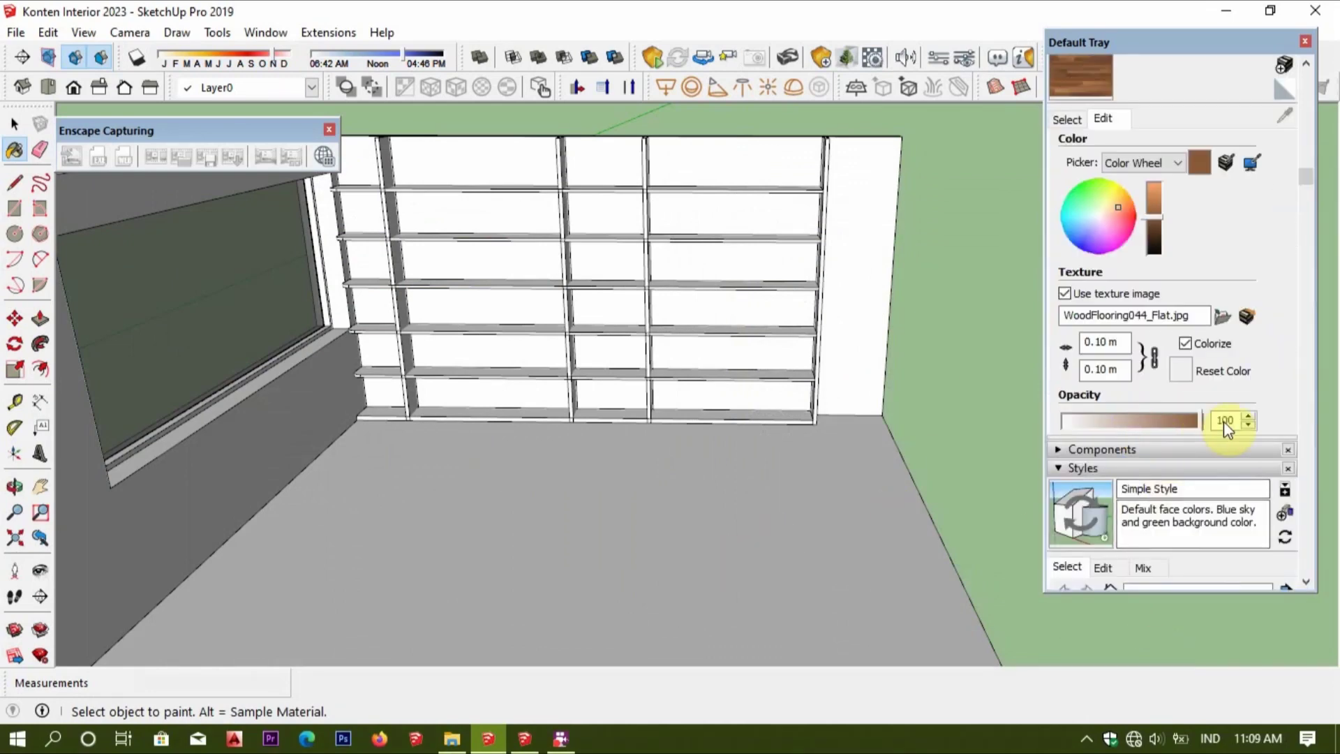
Paint the floor with the WoodFlooring044_Flat wood material.
left_click(1068, 119)
left_click(708, 512)
scroll(726, 553, "up", 3)
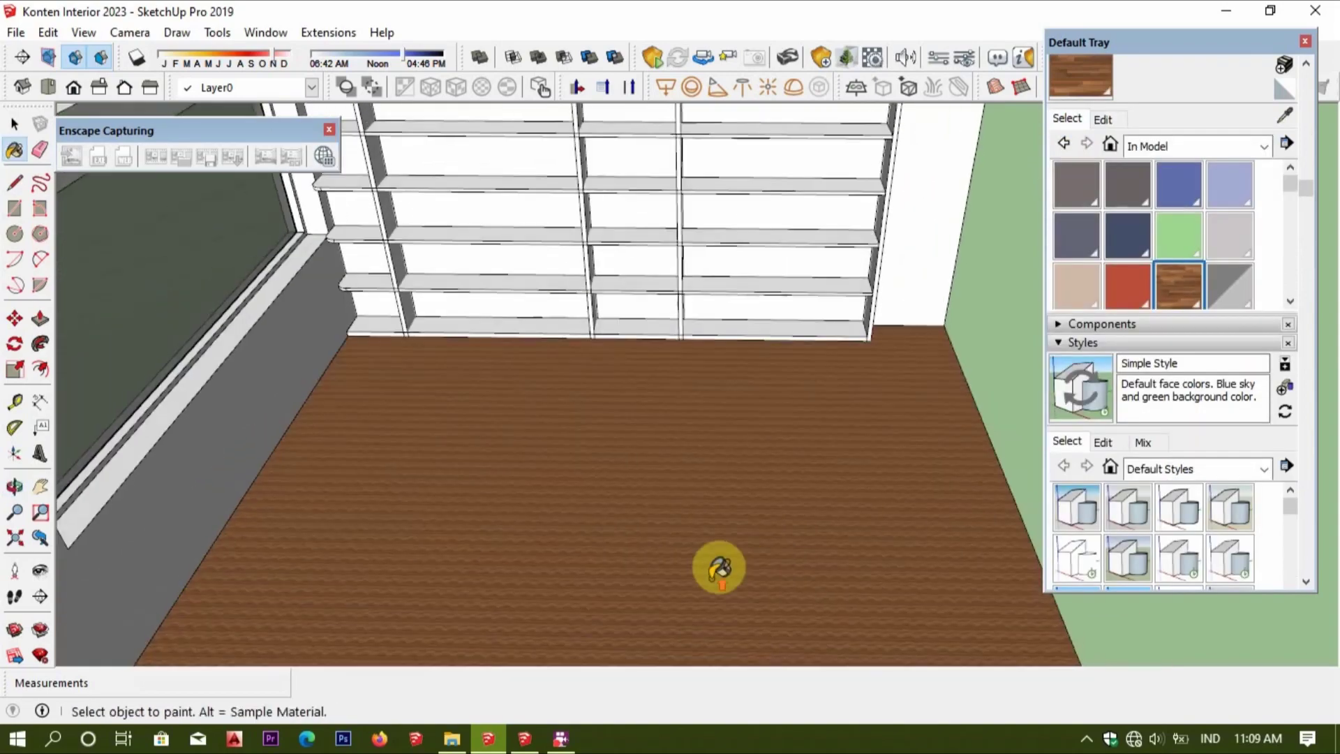
scroll(719, 564, "up", 3)
scroll(803, 482, "down", 3)
scroll(831, 475, "down", 3)
Try wood texture sizes of 1 m and 2 m, then settle on 3 m.
left_click(1104, 118)
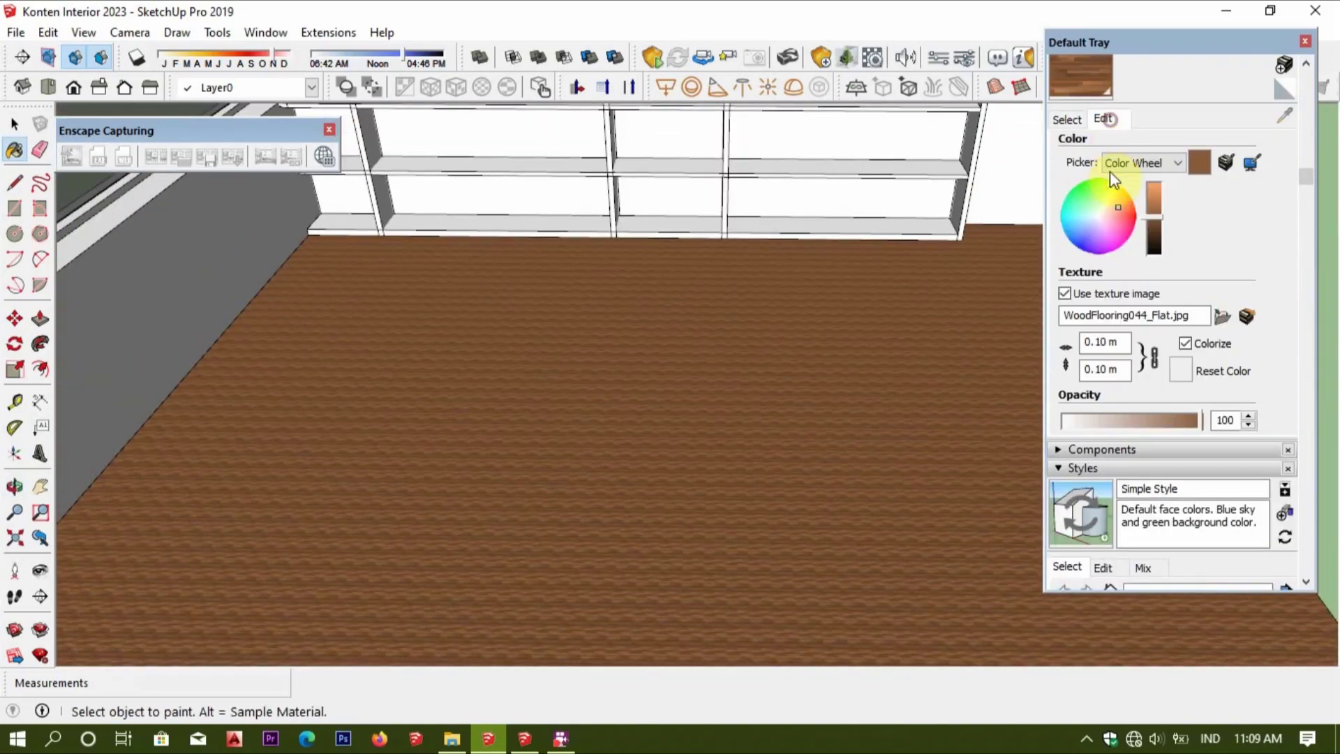
type("1")
key("Return")
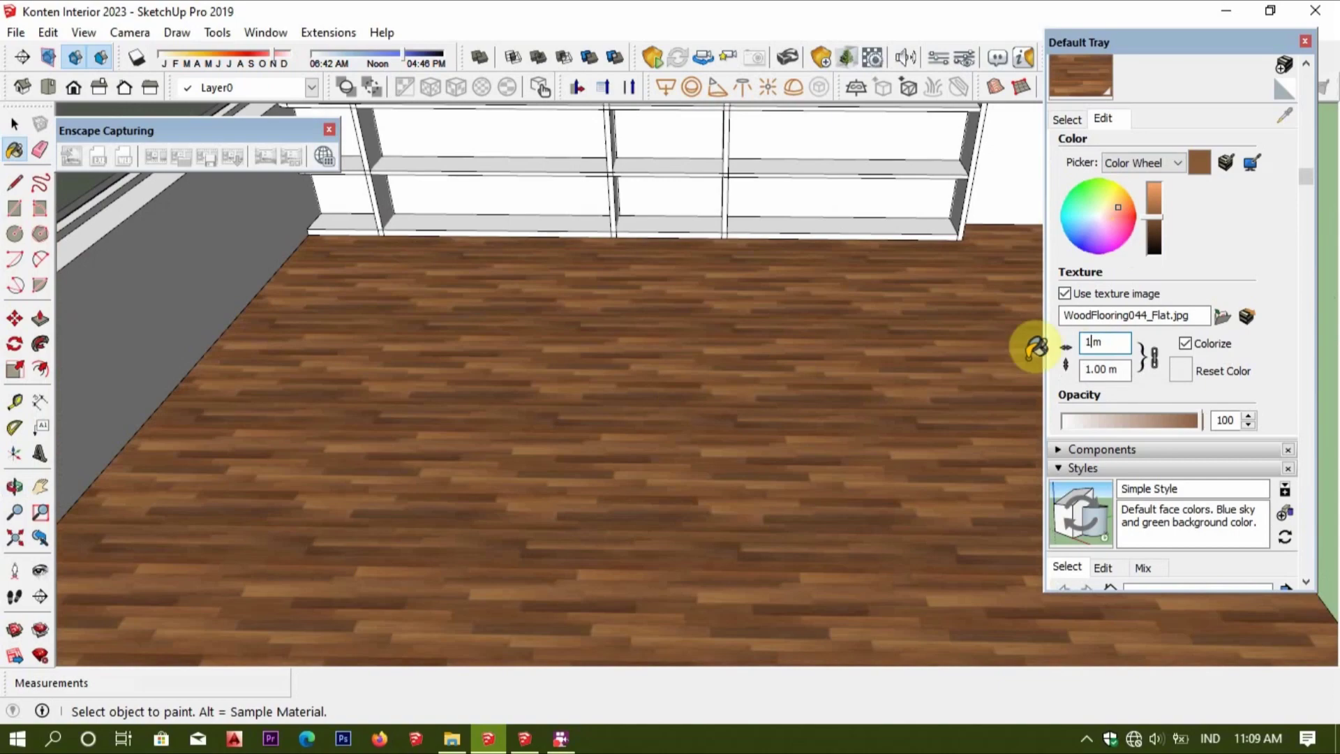
key("BackSpace")
type("2")
key("Return")
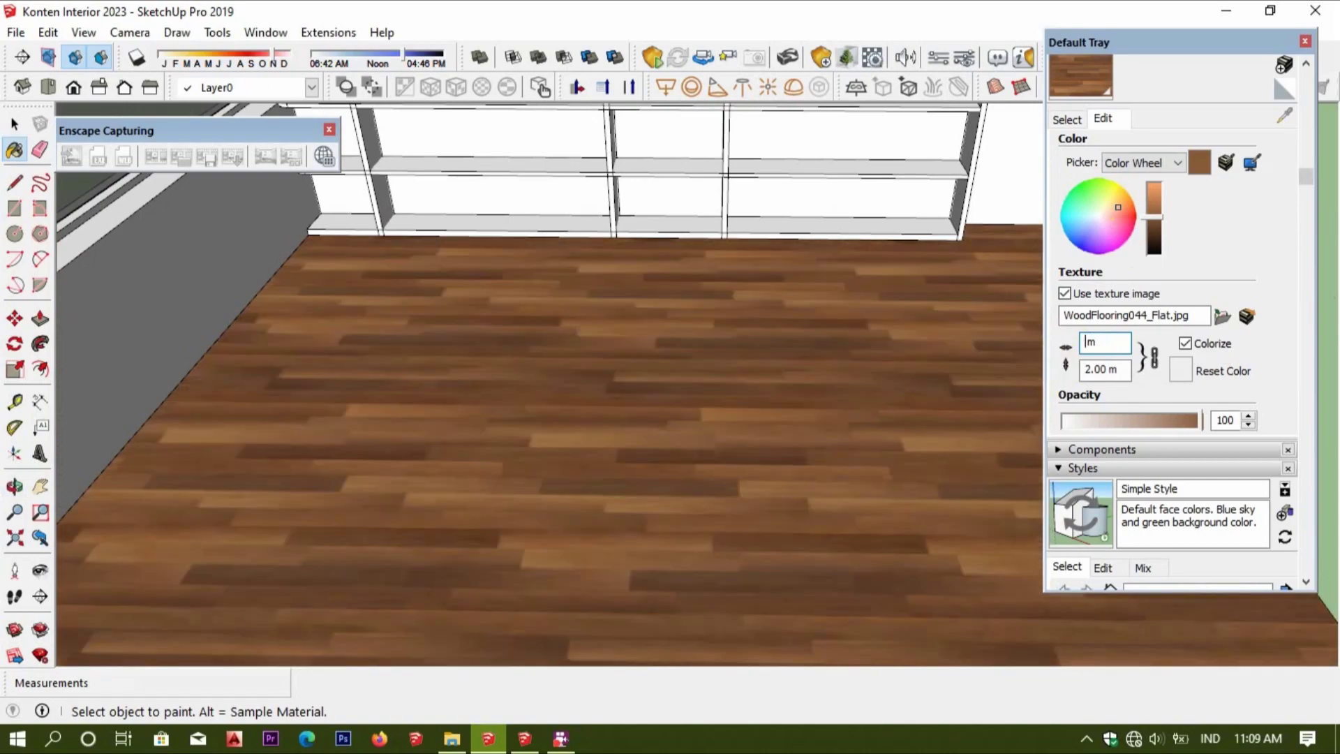
type("3")
key("Return")
Reverse the faces of the room's floor.
scroll(673, 410, "down", 10)
middle_click_drag(673, 410, 682, 389)
key("space")
left_click(682, 389)
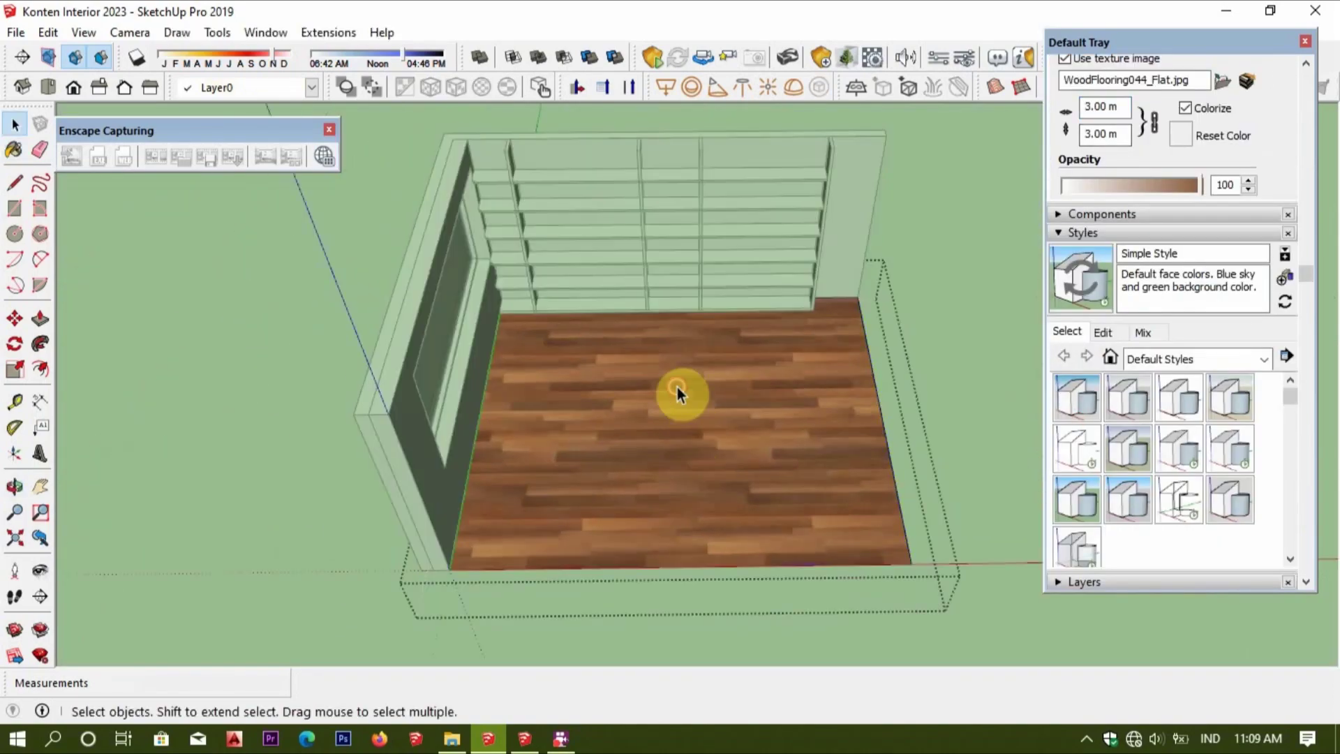
right_click(680, 389)
left_click(770, 221)
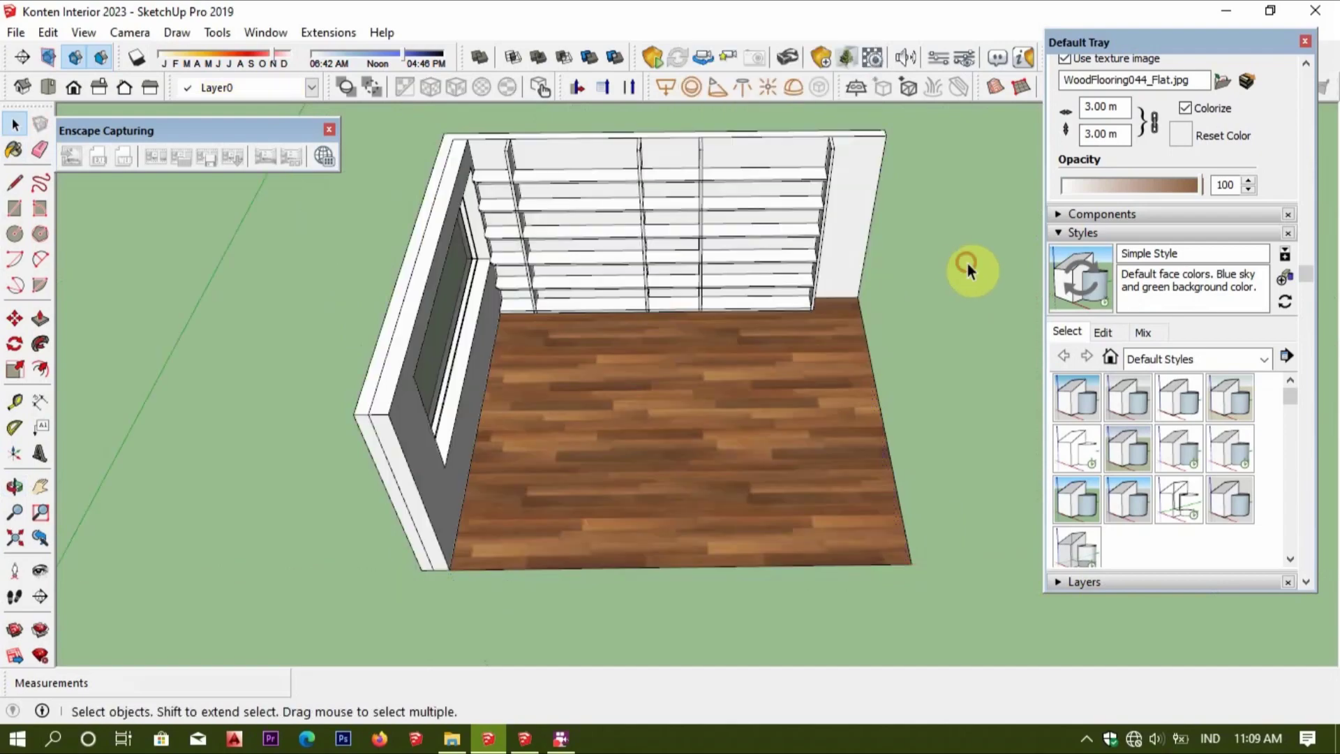
Repaint the floor with the wood material at a 3 m texture size.
left_click(770, 368)
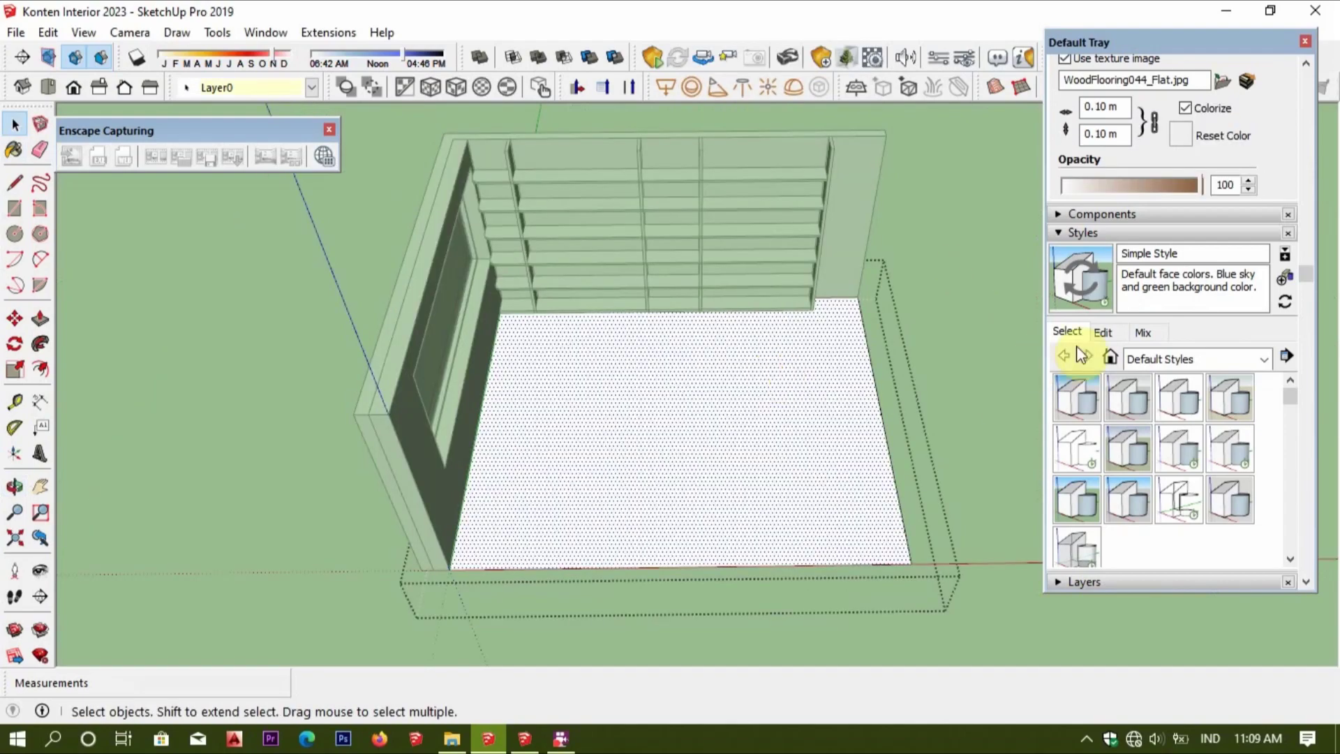
scroll(1076, 345, "up", 5)
left_click(1080, 300)
left_click(761, 356)
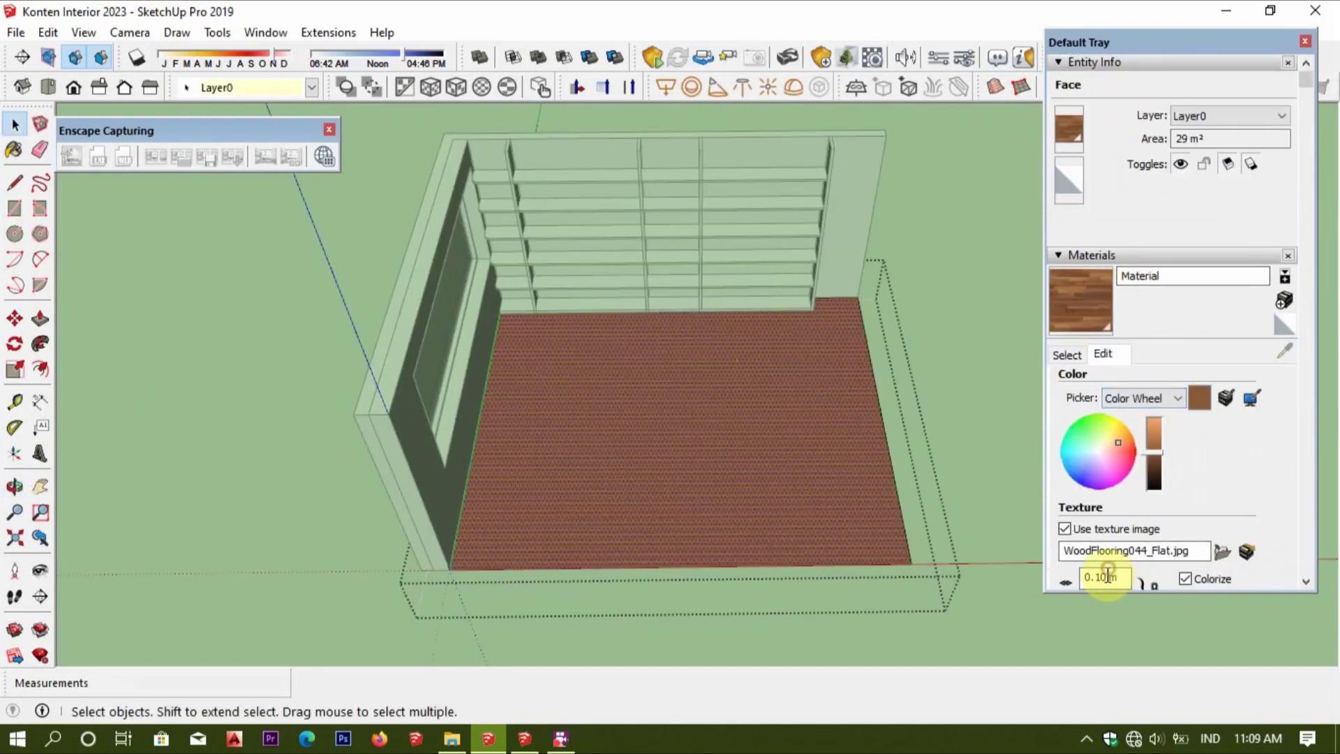
type("3")
key("Return")
Rotate the floor's wood texture about 90° using Texture Position.
right_click(810, 428)
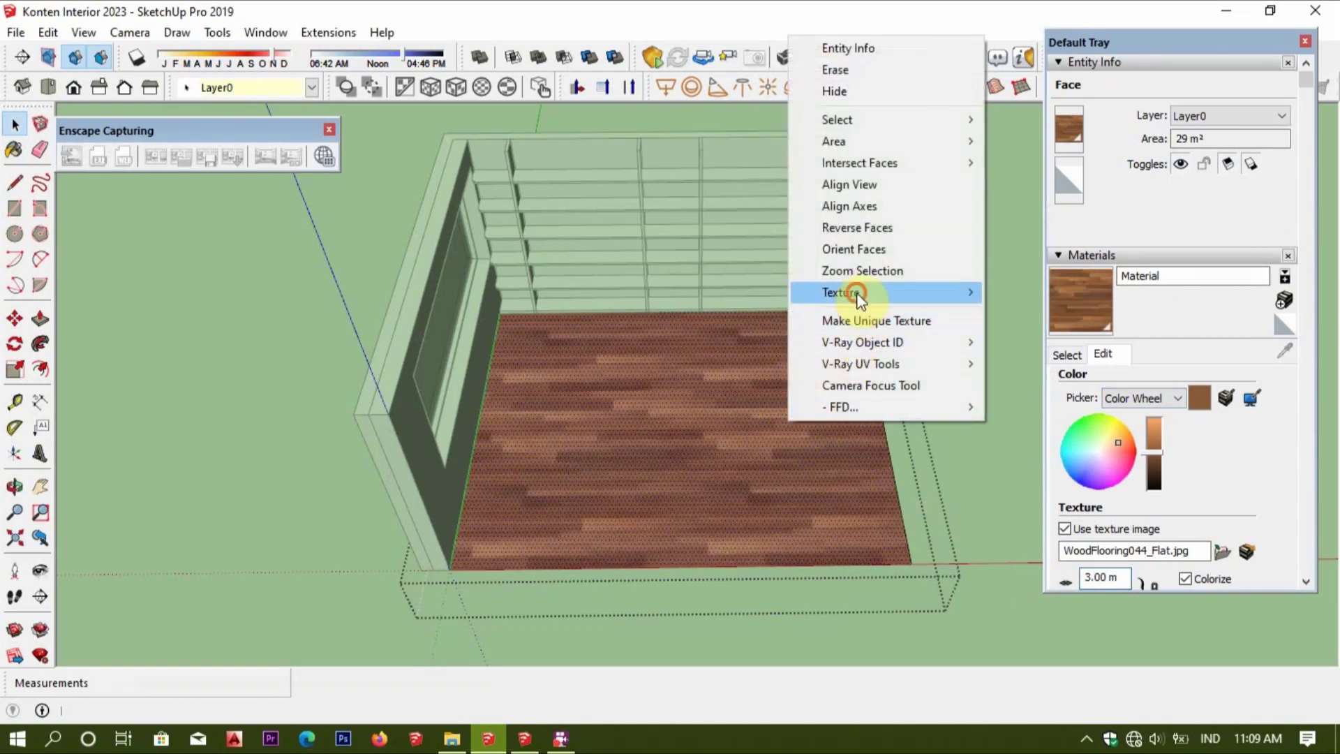
left_click(1012, 293)
mouse_move(940, 555)
left_mouse_down()
mouse_move(691, 396)
mouse_move(705, 344)
mouse_move(700, 365)
left_mouse_up()
key("Return")
Close the material and style panels and orbit around the room to review the floor.
mouse_move(727, 379)
middle_mouse_down()
mouse_move(628, 568)
mouse_move(664, 365)
mouse_move(646, 613)
mouse_move(613, 470)
mouse_move(1251, 99)
middle_mouse_up()
left_click(1306, 41)
middle_click_drag(1041, 232, 814, 463)
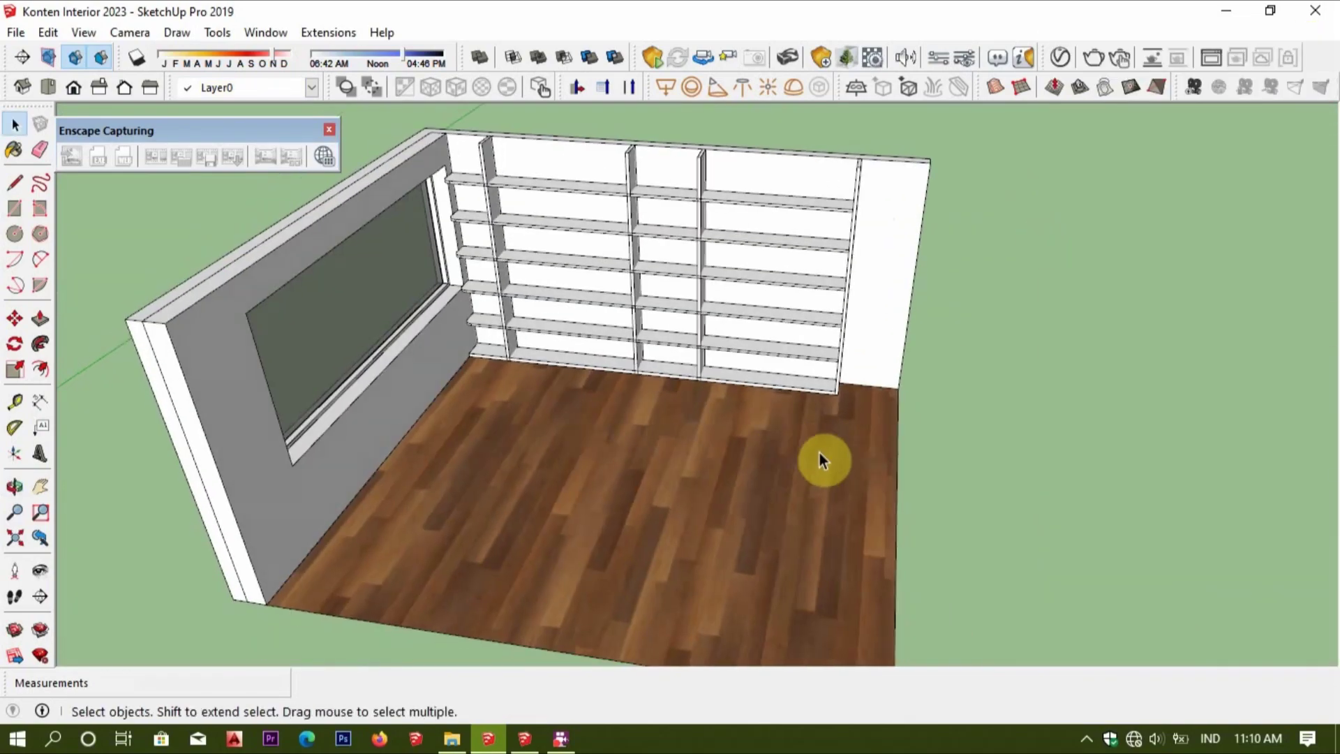
scroll(819, 452, "down", 3)
middle_click_drag(819, 453, 847, 485)
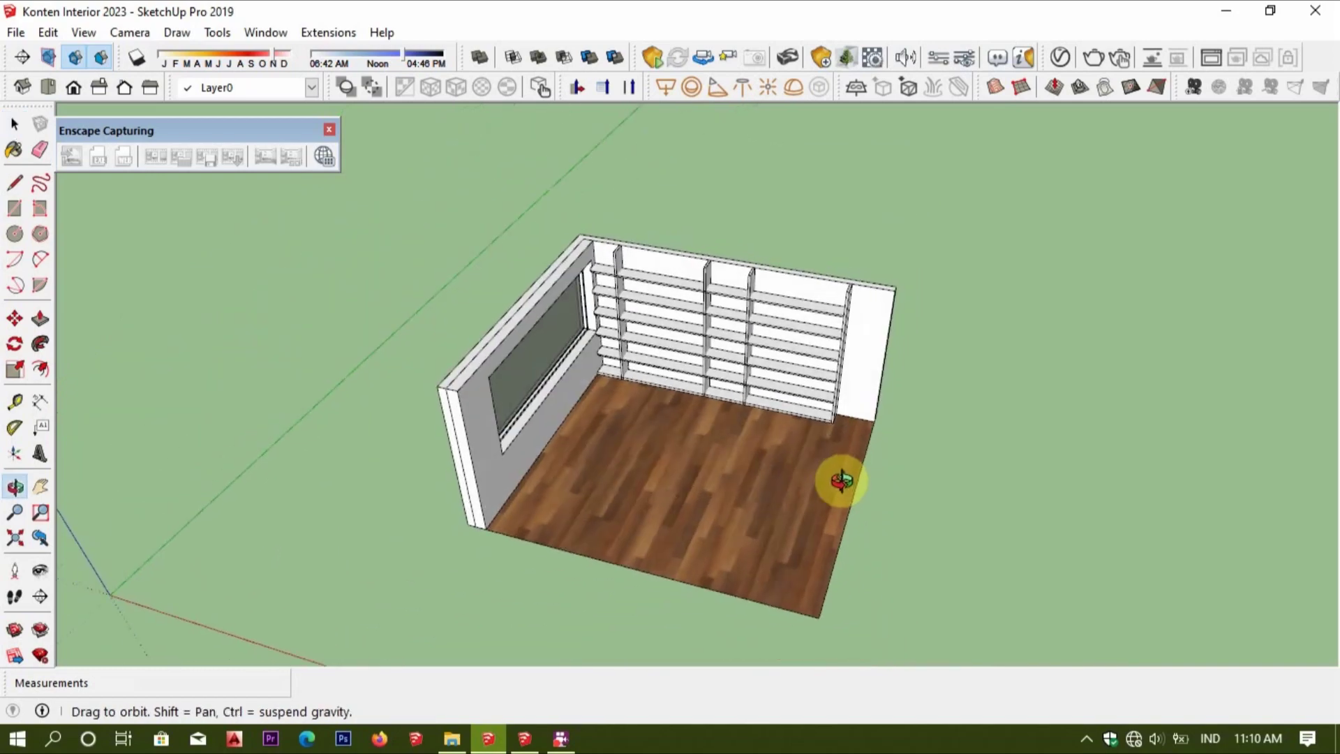
mouse_move(615, 478)
middle_mouse_down()
mouse_move(568, 493)
mouse_move(661, 509)
mouse_move(667, 475)
middle_mouse_up()
scroll(610, 476, "up", 3)
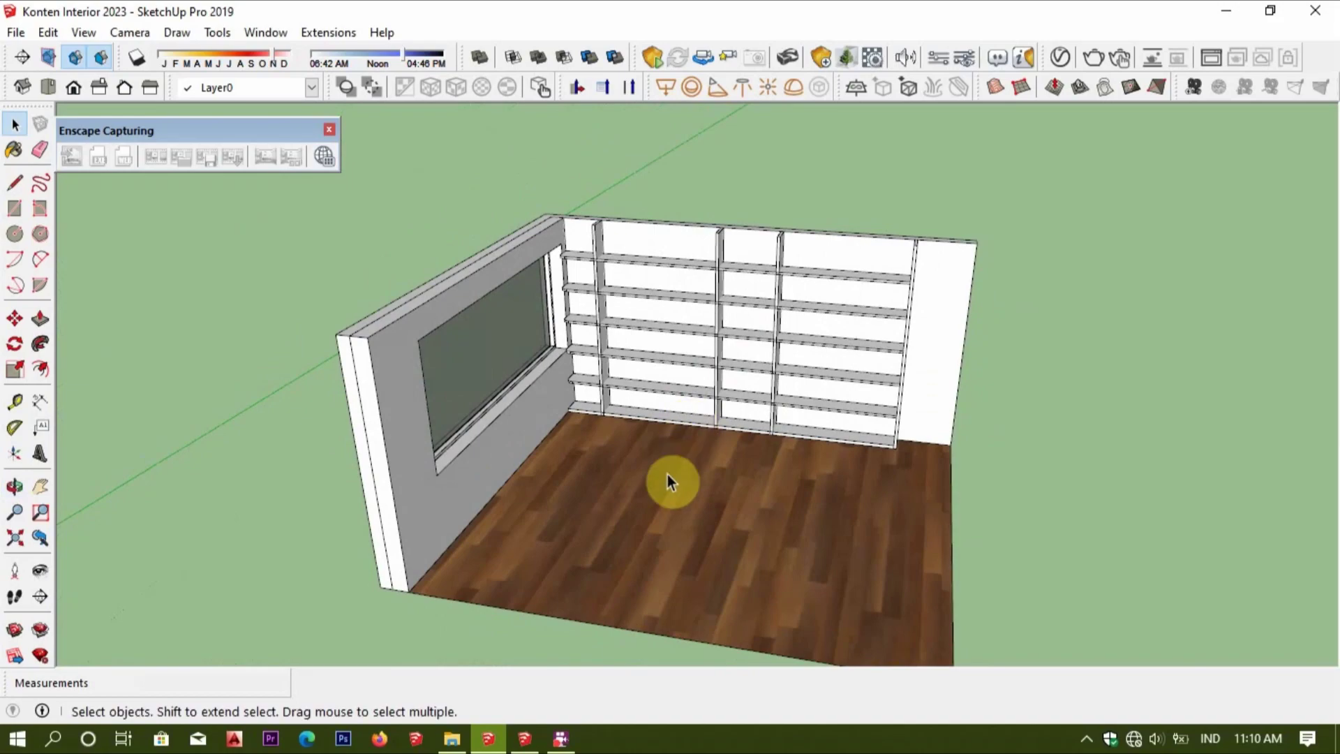
scroll(667, 475, "up", 5)
Bring up the bahan konten model window.
left_click(543, 746)
scroll(615, 528, "down", 3)
key("alt+Tab")
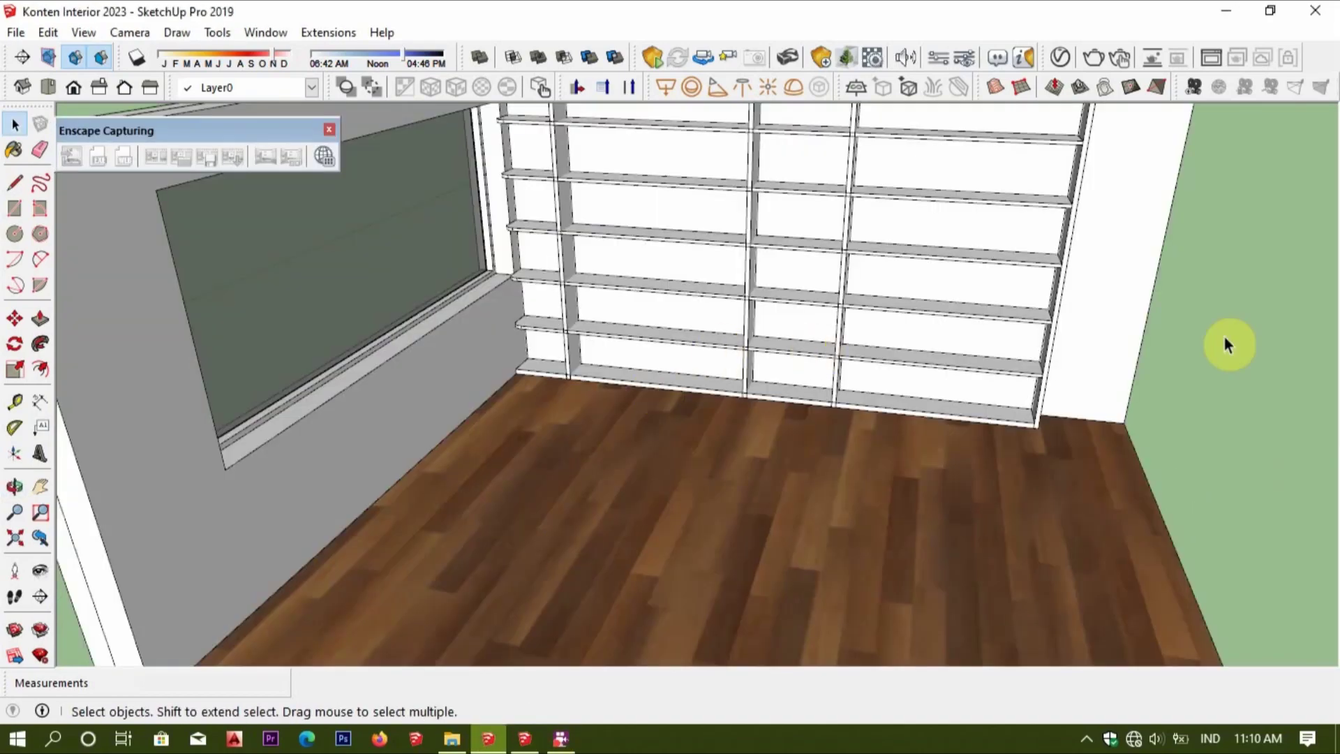
middle_click_drag(1226, 344, 729, 480)
left_click(524, 739)
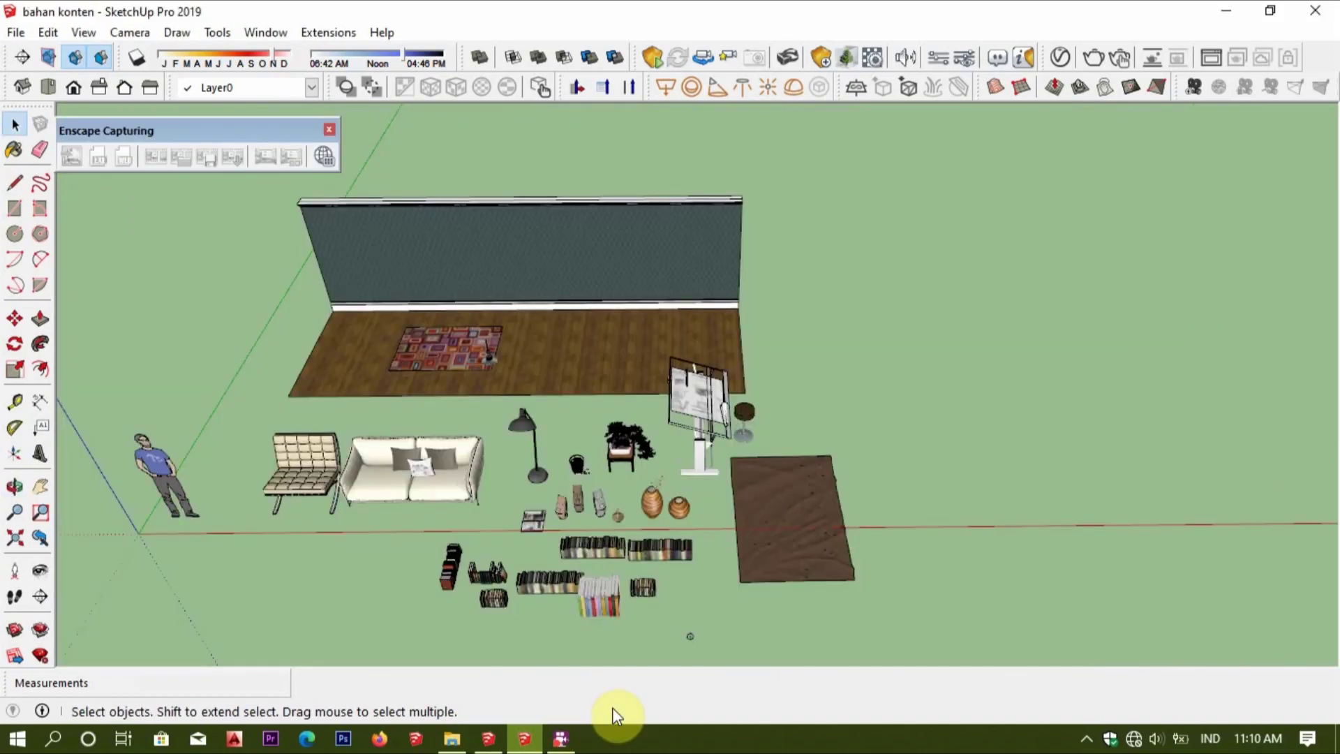
Box-select all the book rows in bahan konten and carry them over to Konten Interior.
scroll(768, 593, "up", 3)
scroll(785, 576, "down", 2)
scroll(769, 488, "down", 2)
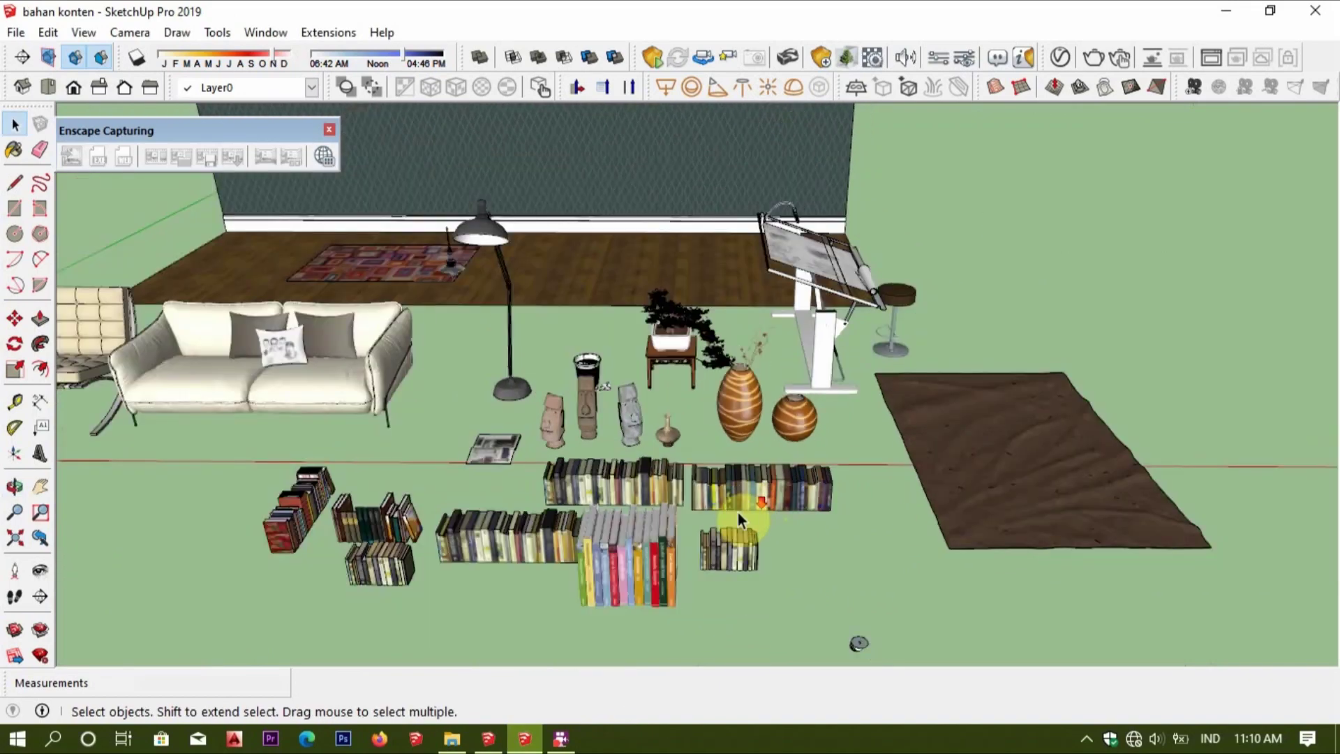
left_click_drag(594, 551, 512, 559)
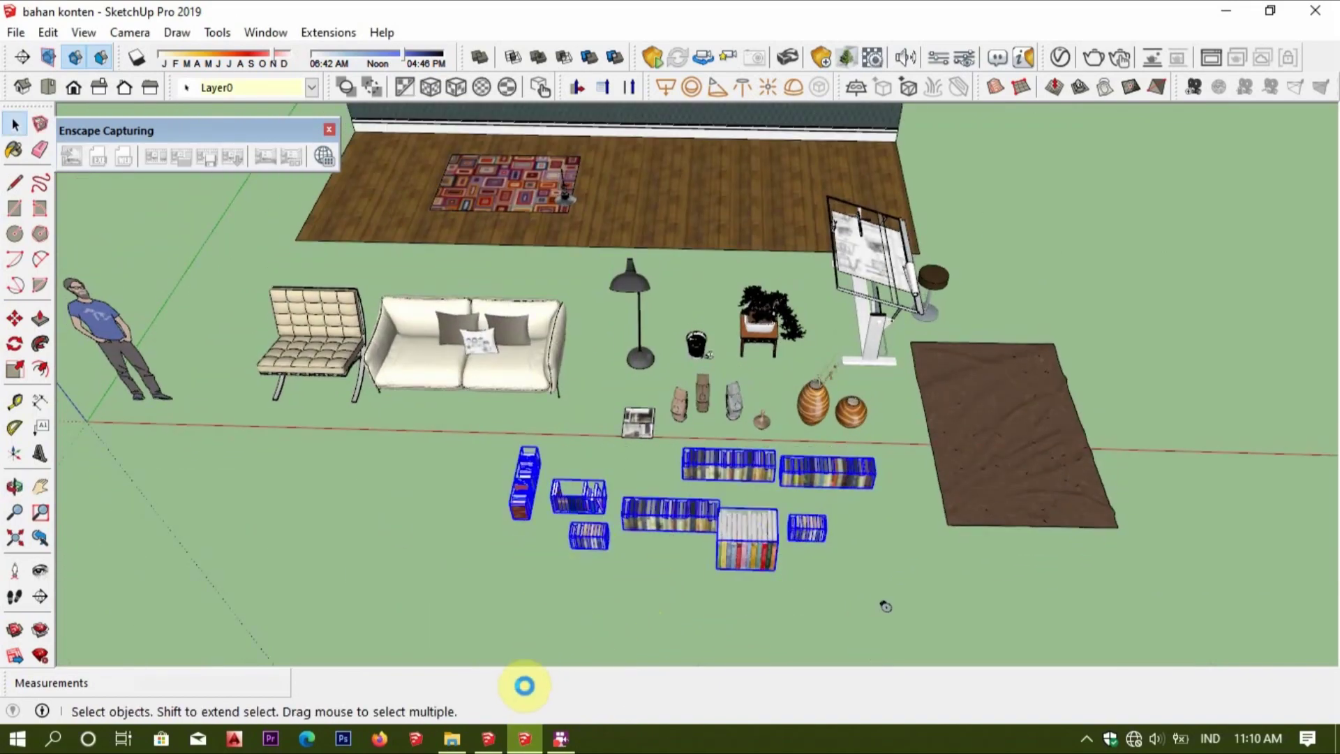
left_click(495, 745)
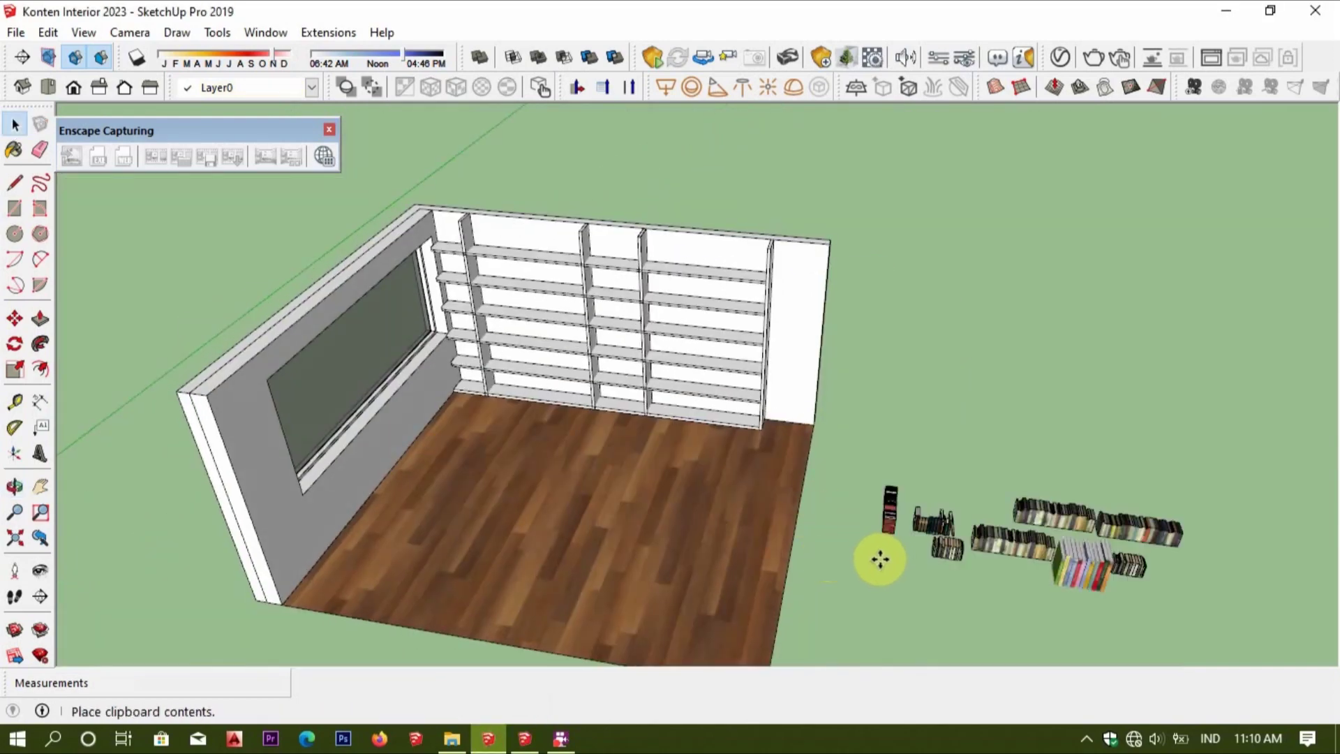
Place the pasted book rows beside the room and select them.
middle_click_drag(880, 559, 698, 526)
left_click(697, 527)
scroll(857, 513, "up", 2)
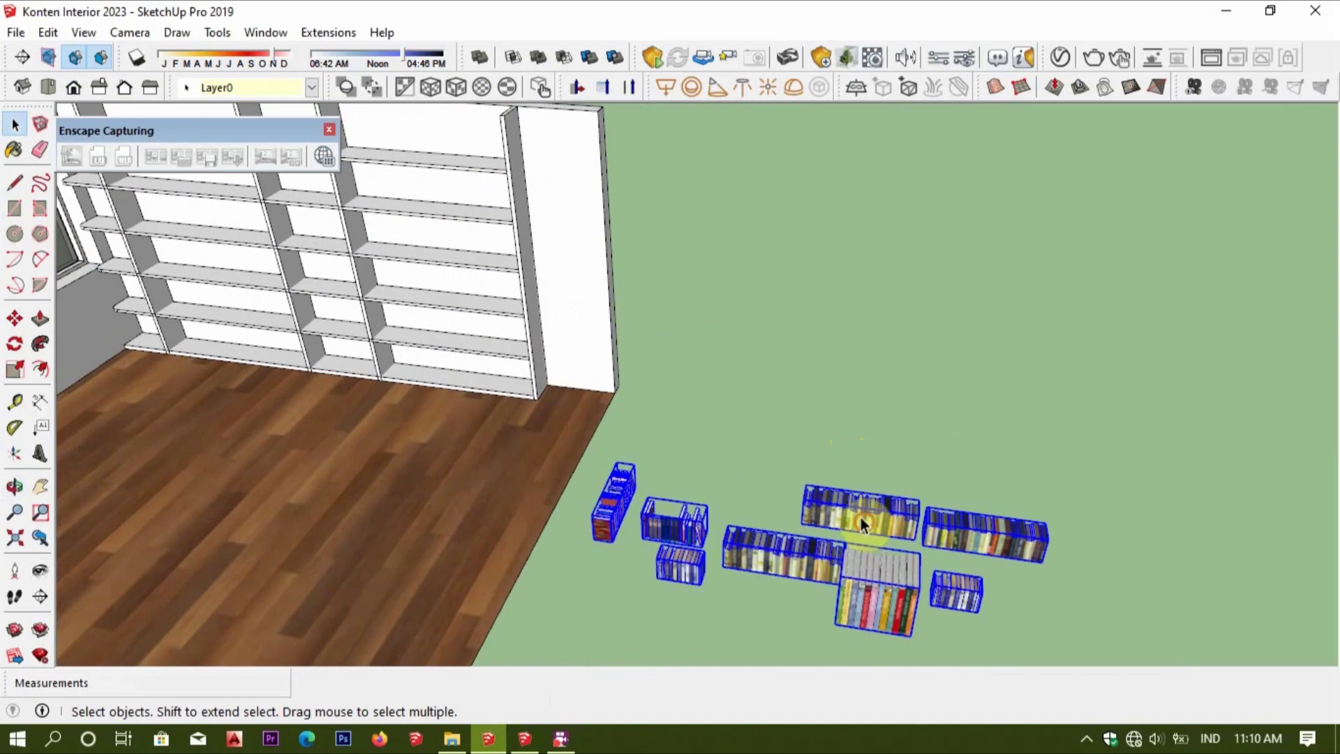
scroll(831, 524, "up", 3)
scroll(840, 517, "up", 2)
scroll(754, 548, "up", 3)
Move a book row onto the upper-left shelf, then undo that move.
key("m")
left_click(752, 549)
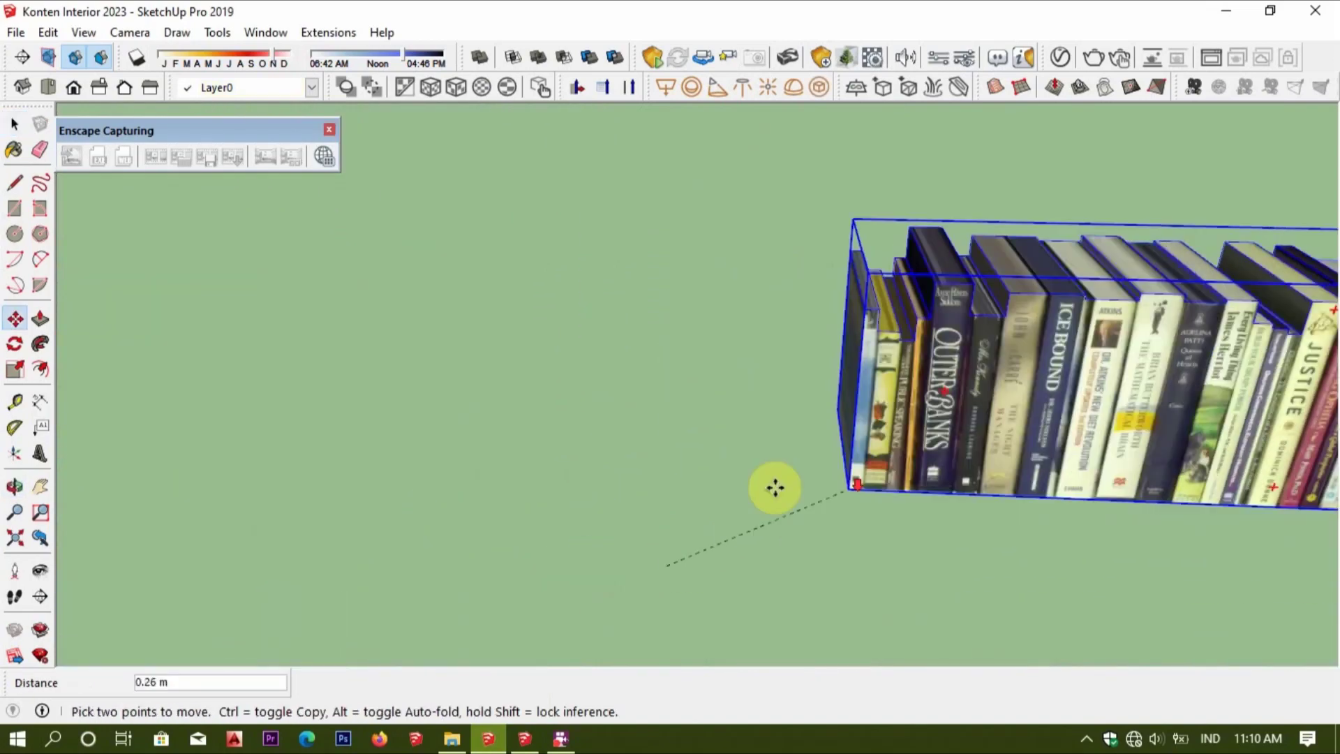
scroll(670, 559, "down", 5)
scroll(434, 488, "up", 3)
scroll(608, 335, "up", 2)
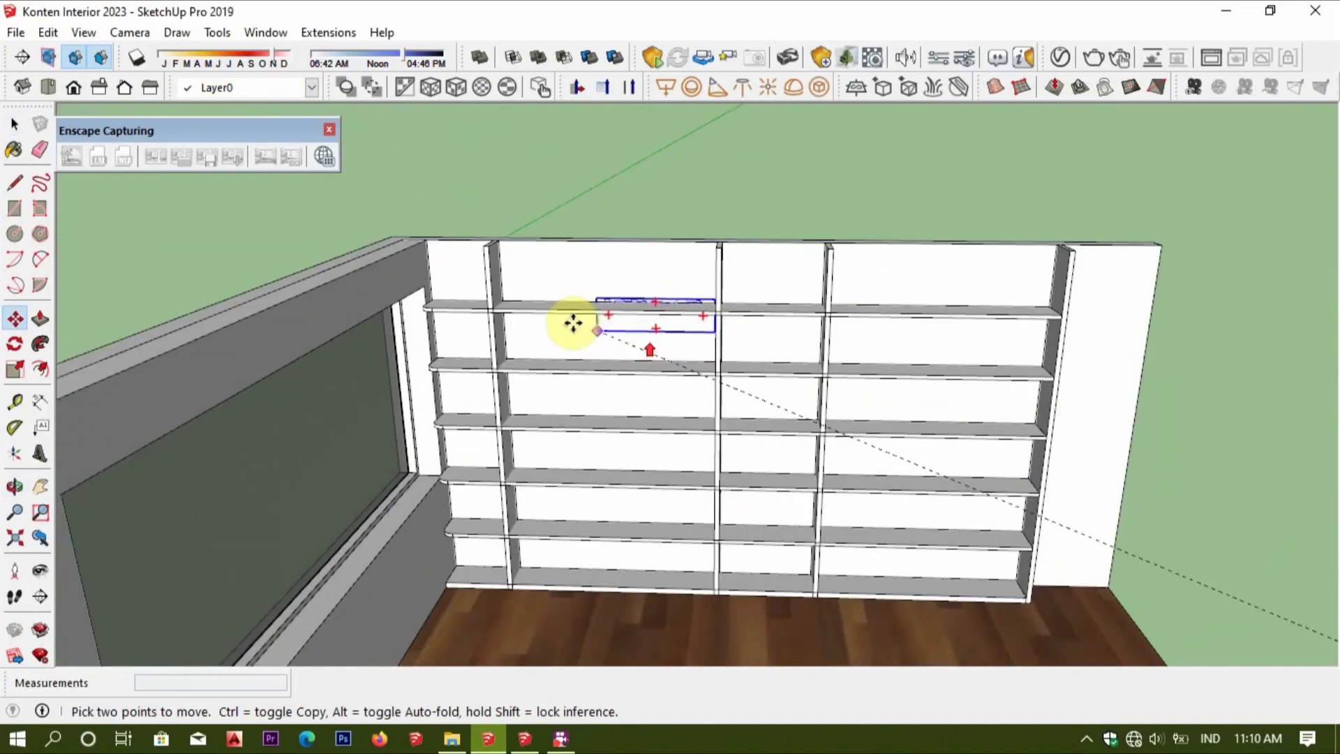
scroll(470, 294, "up", 3)
left_click(460, 303)
scroll(1044, 398, "down", 5)
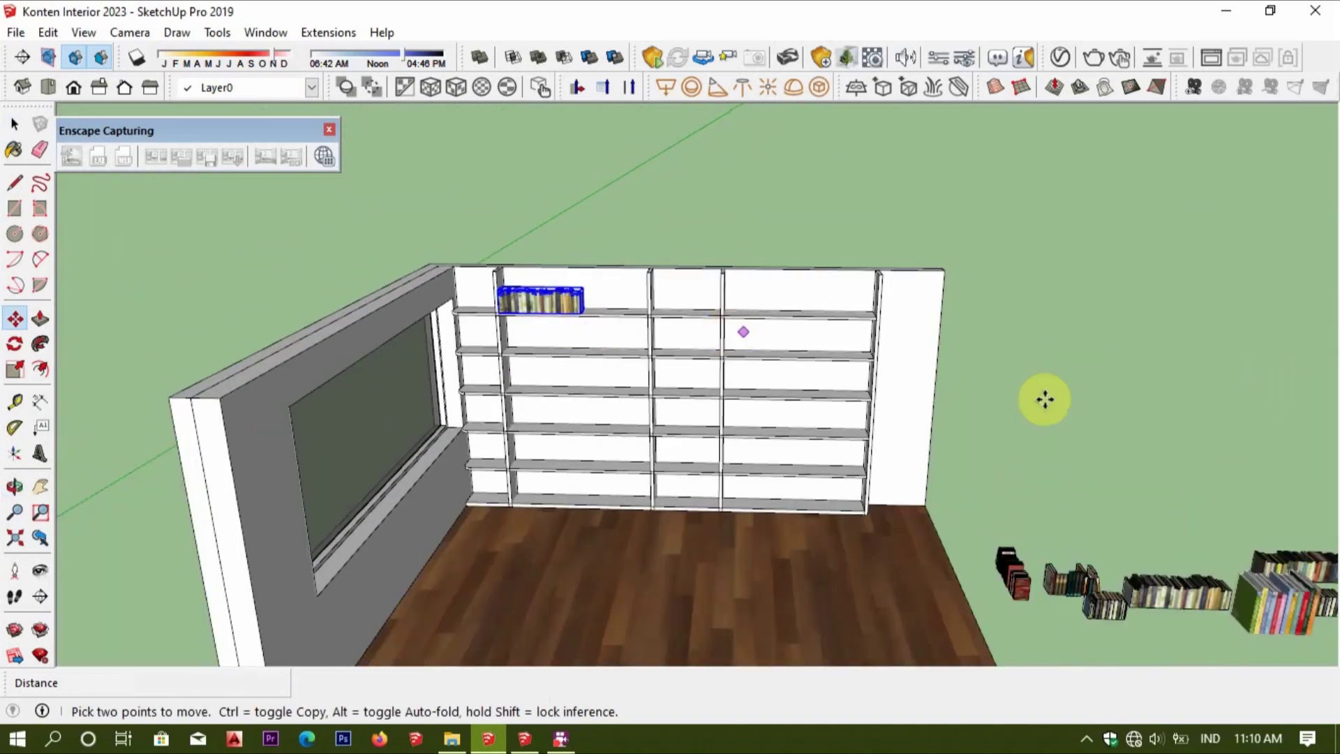
scroll(934, 479, "up", 3)
key("ctrl+z")
Move the book row onto the upper shelves of the left bookshelf column.
scroll(781, 548, "up", 5)
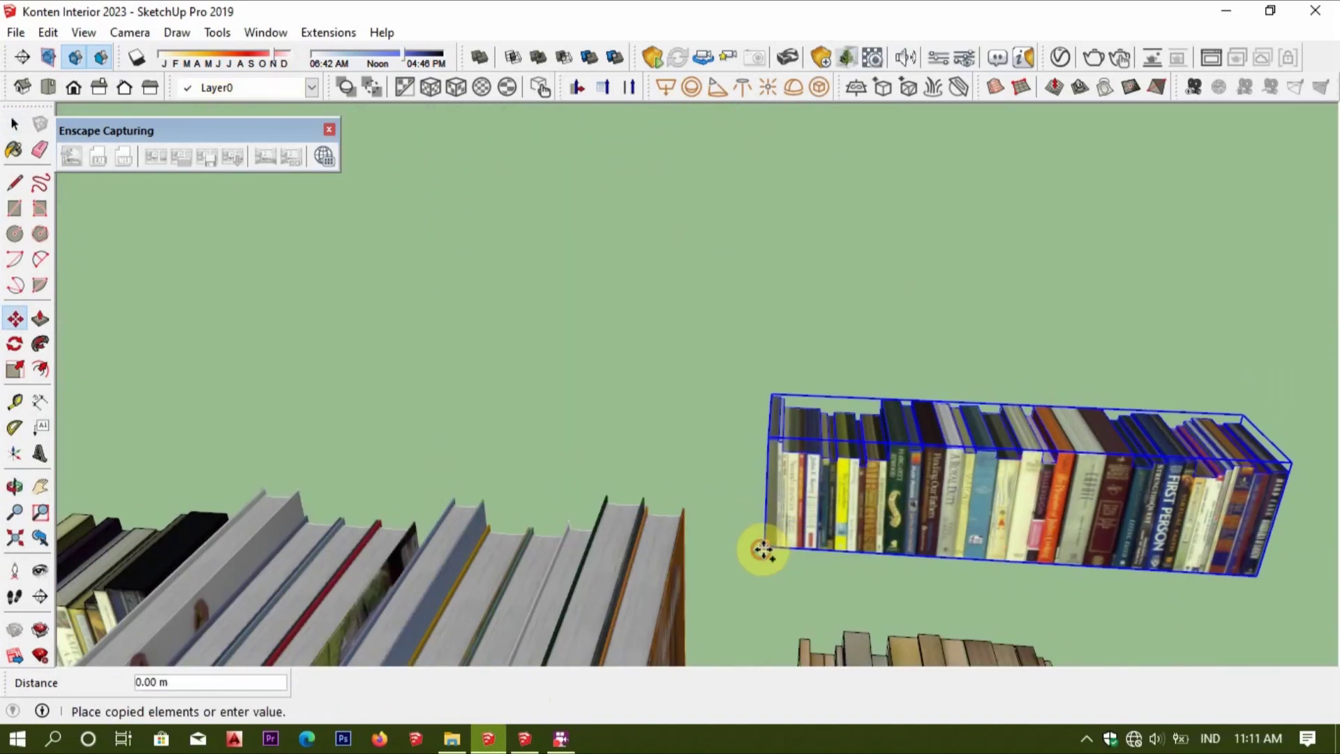
left_click(763, 550)
scroll(553, 439, "down", 5)
scroll(771, 308, "up", 3)
scroll(694, 252, "up", 3)
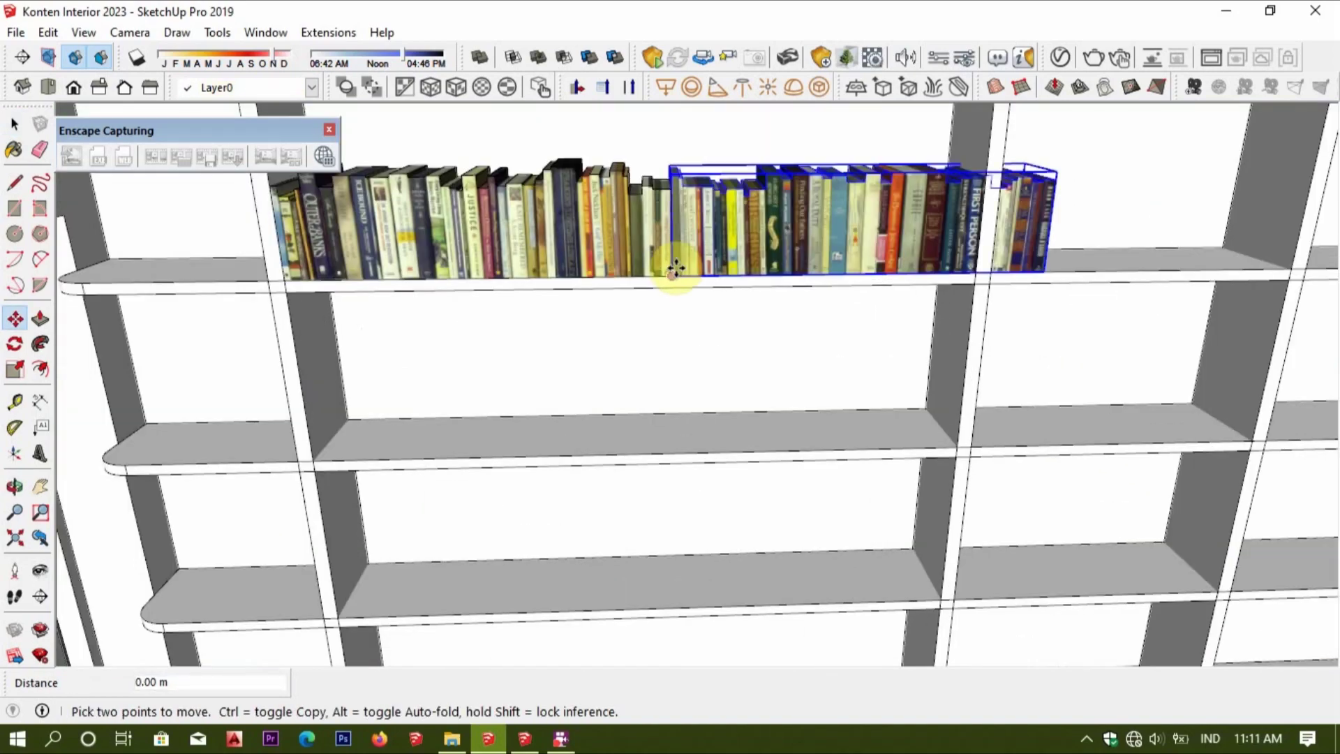
left_click(314, 455)
middle_click_drag(314, 456, 457, 446)
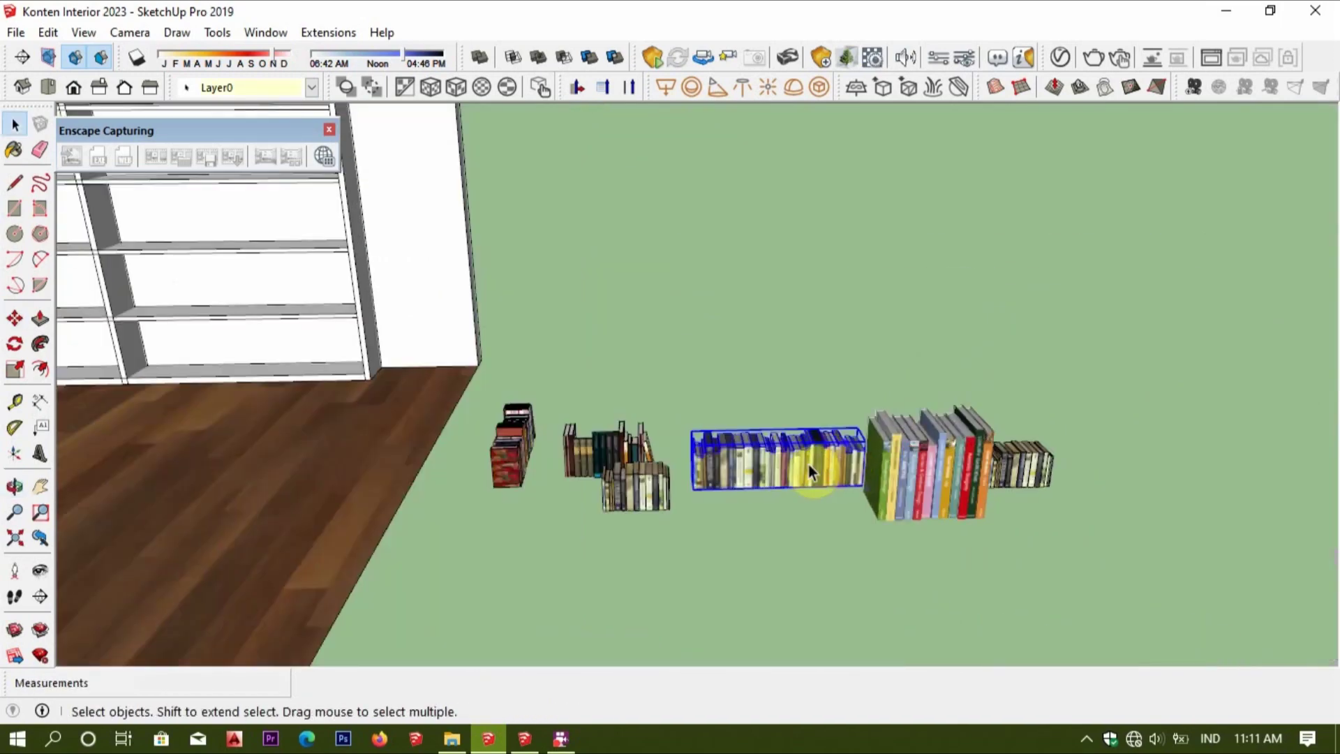
Move another book row down onto a lower shelf.
key("m")
left_click(622, 505)
scroll(808, 503, "up", 4)
scroll(488, 353, "up", 2)
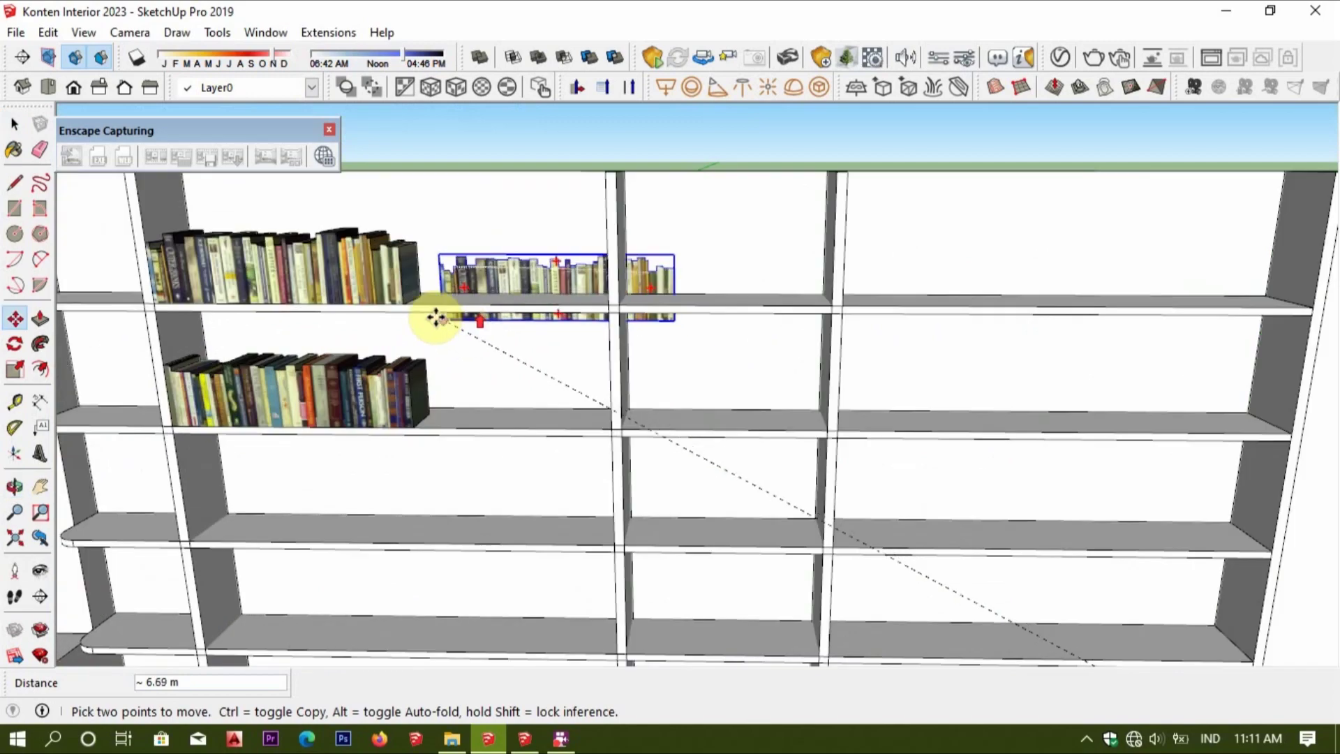
middle_click_drag(428, 426, 643, 395, "shift")
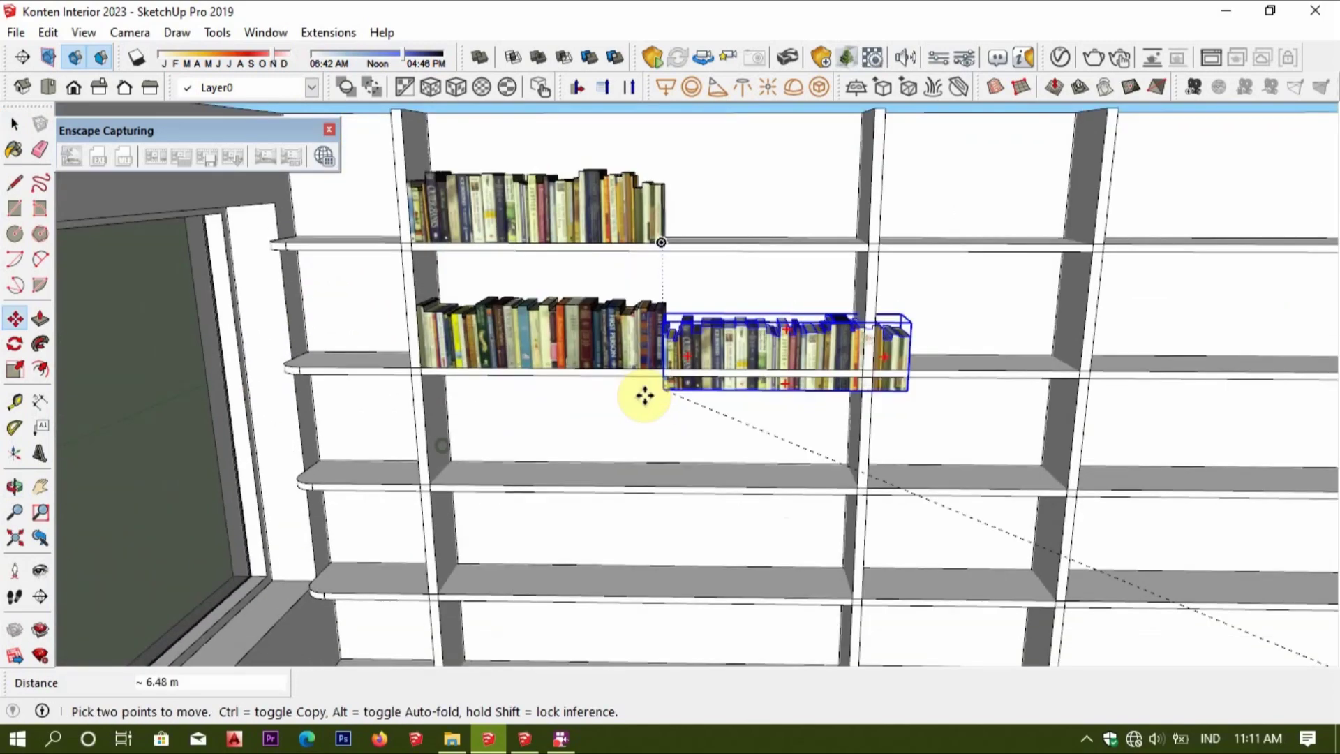
left_click(434, 479)
Pan over to the remaining floor books and pick up the small book group.
middle_click_drag(446, 474, 838, 269)
middle_click_drag(643, 125, 998, 310, "shift")
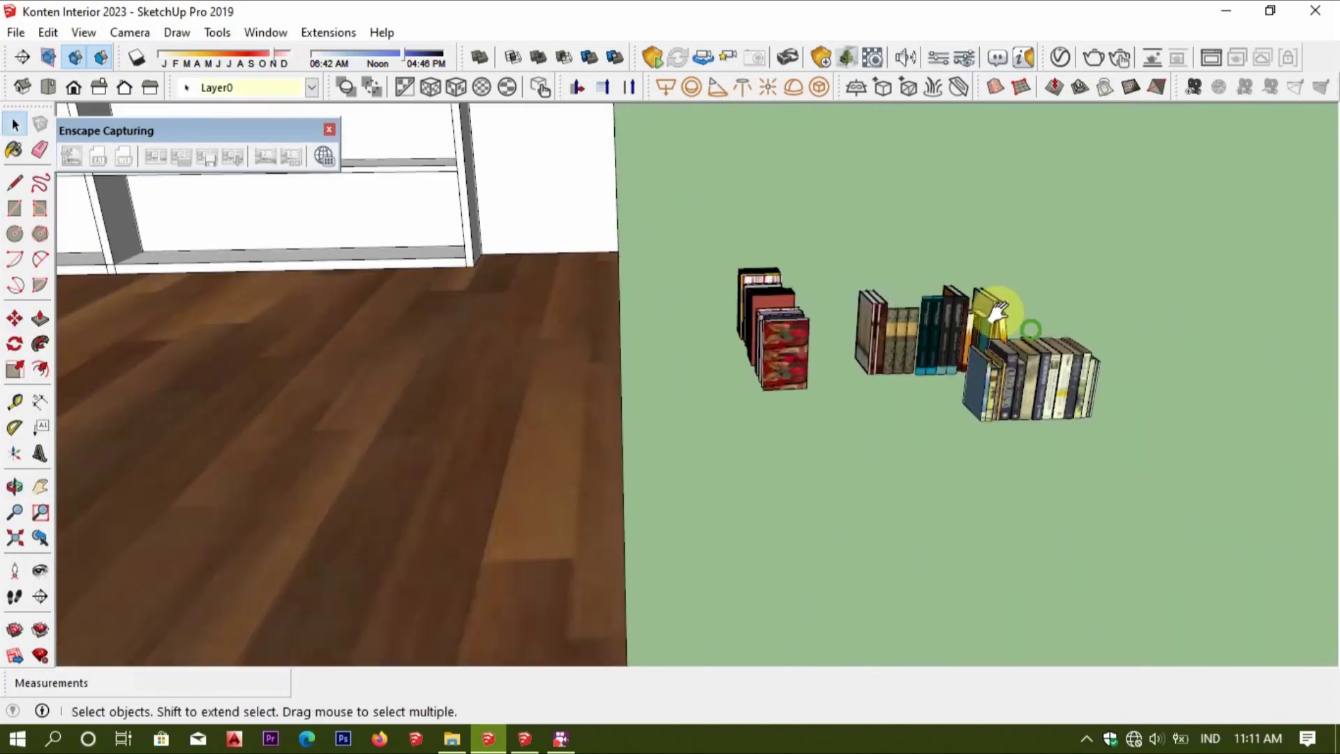
scroll(762, 299, "up", 3)
scroll(698, 321, "up", 4)
key("m")
left_click(565, 396)
scroll(368, 251, "down", 5)
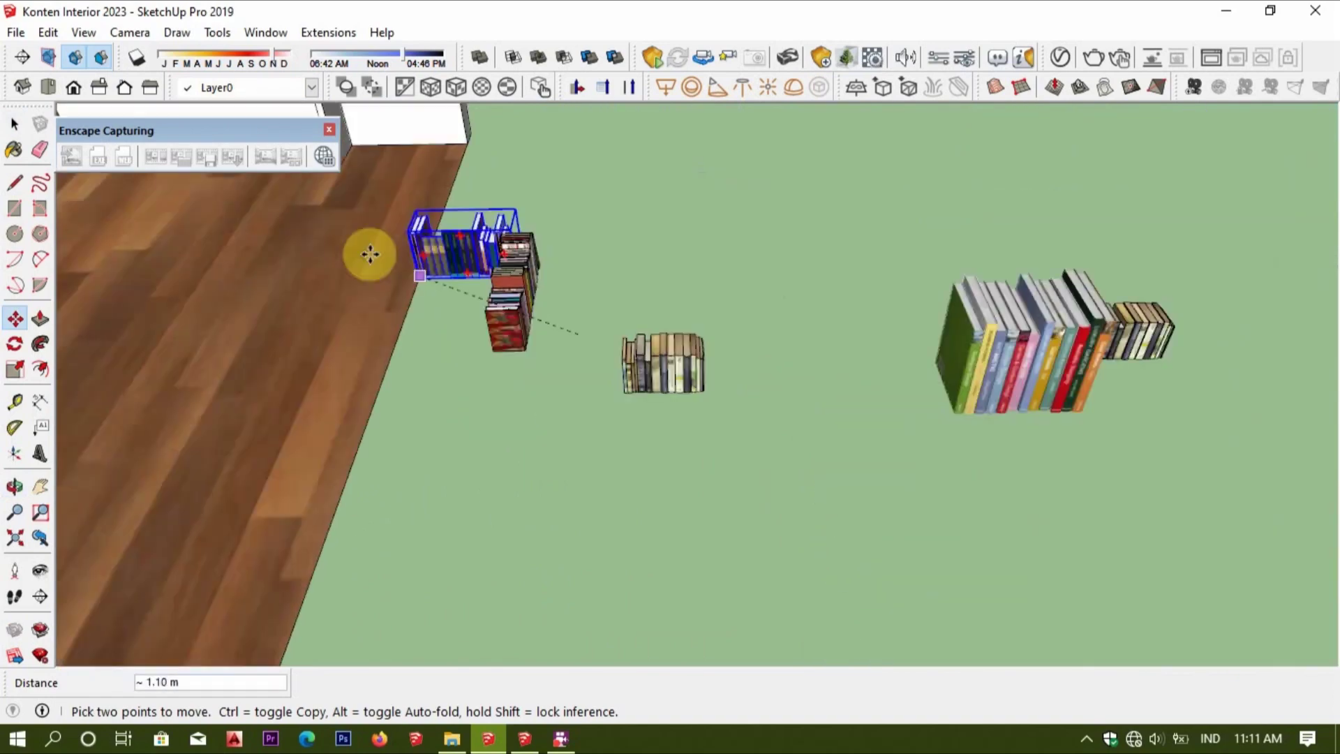
Carry the small book group over and drop it on the top shelf.
middle_click_drag(367, 252, 1012, 503)
scroll(852, 311, "up", 3)
right_click(852, 311)
key("Escape")
scroll(830, 293, "up", 3)
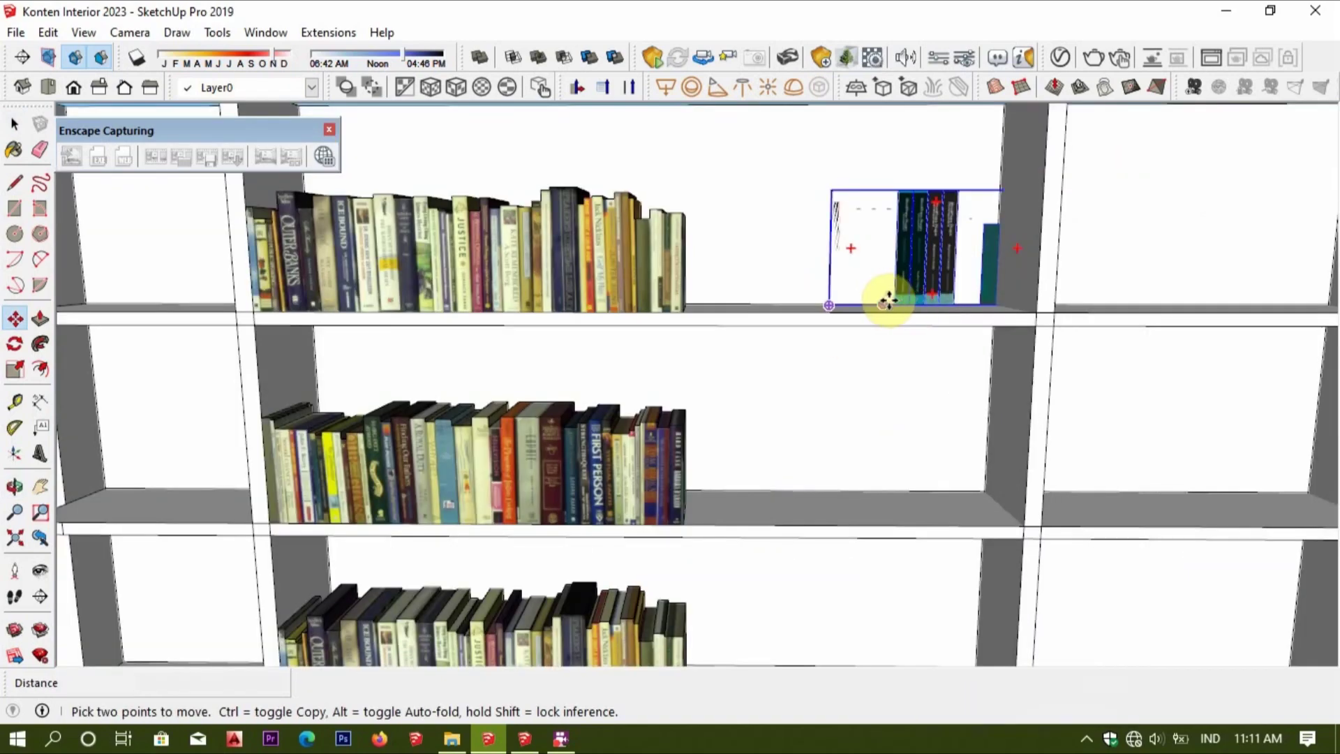
scroll(889, 299, "up", 1)
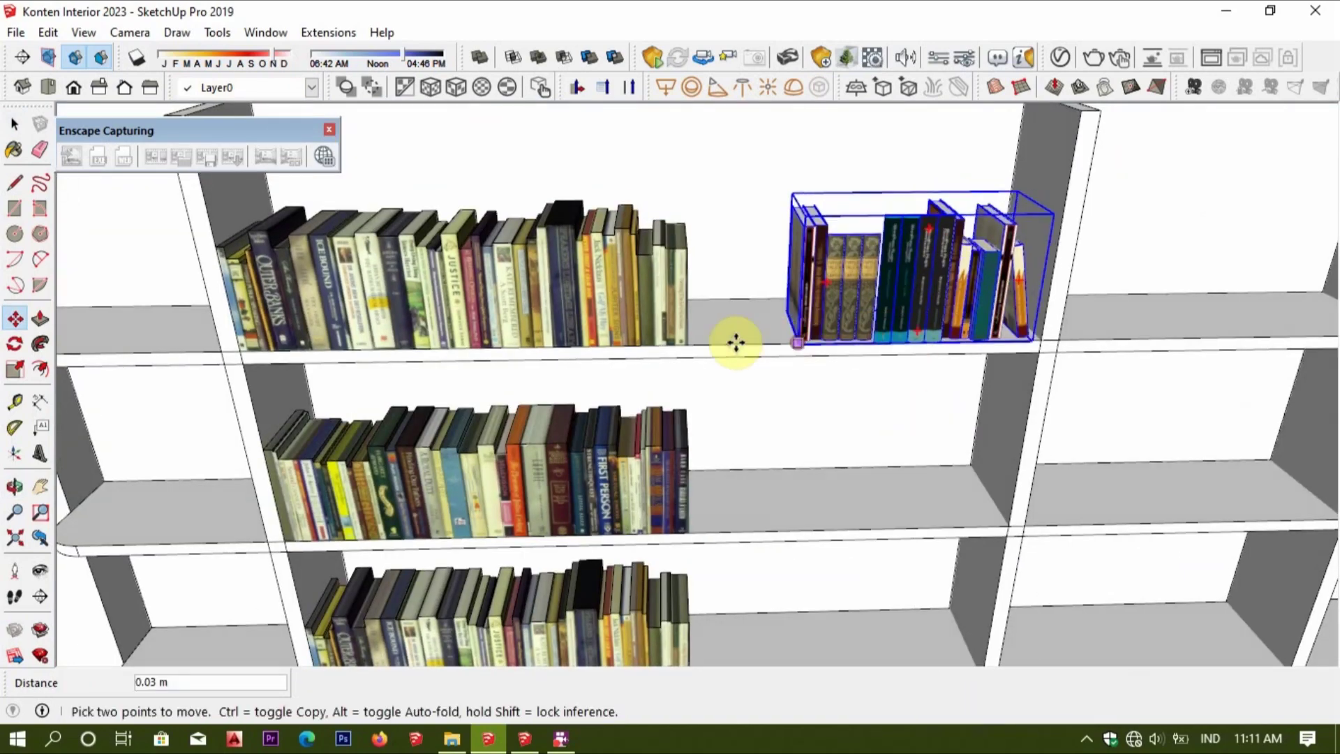
left_click(688, 340)
key("space")
scroll(695, 296, "down", 3)
scroll(721, 324, "down", 5)
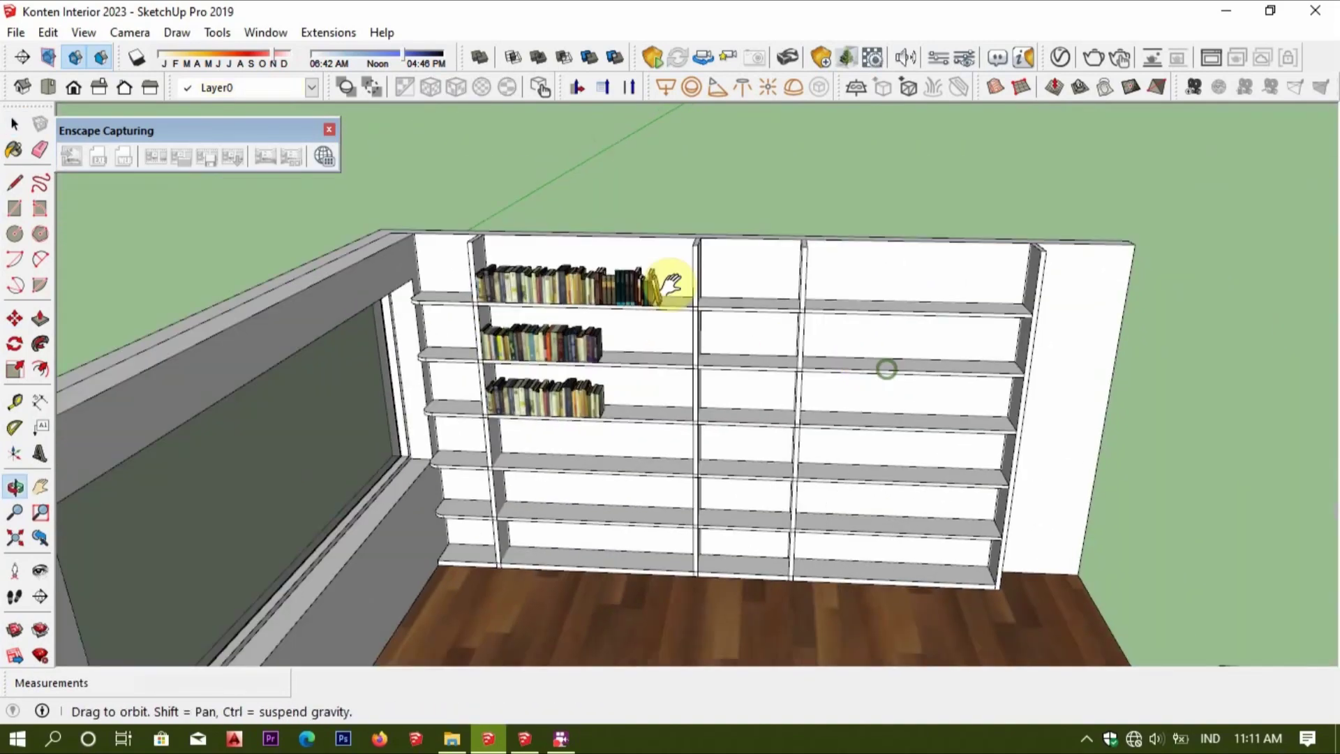
Select a book group on the floor and start a Move-copy of it.
middle_click_drag(885, 368, 869, 439)
scroll(870, 439, "up", 4)
scroll(1001, 469, "up", 3)
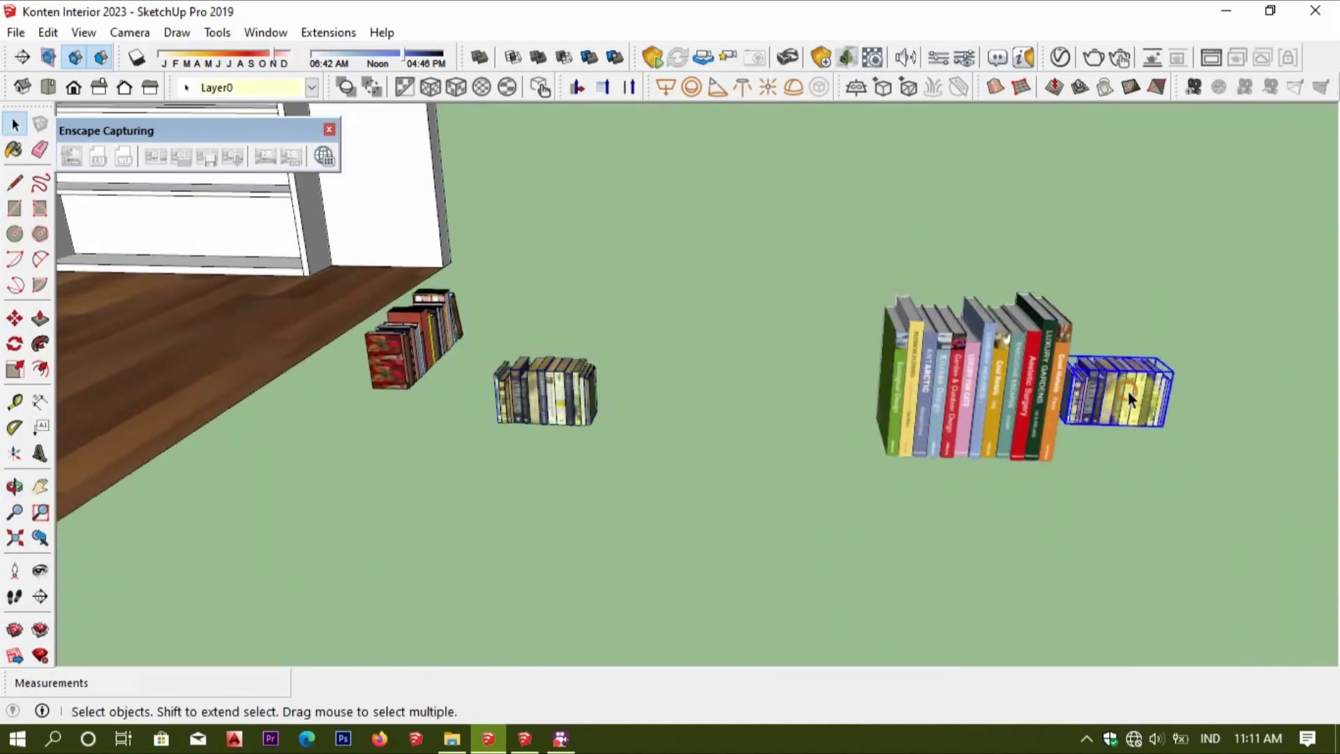
scroll(1128, 397, "up", 3)
key("m")
scroll(981, 559, "up", 5)
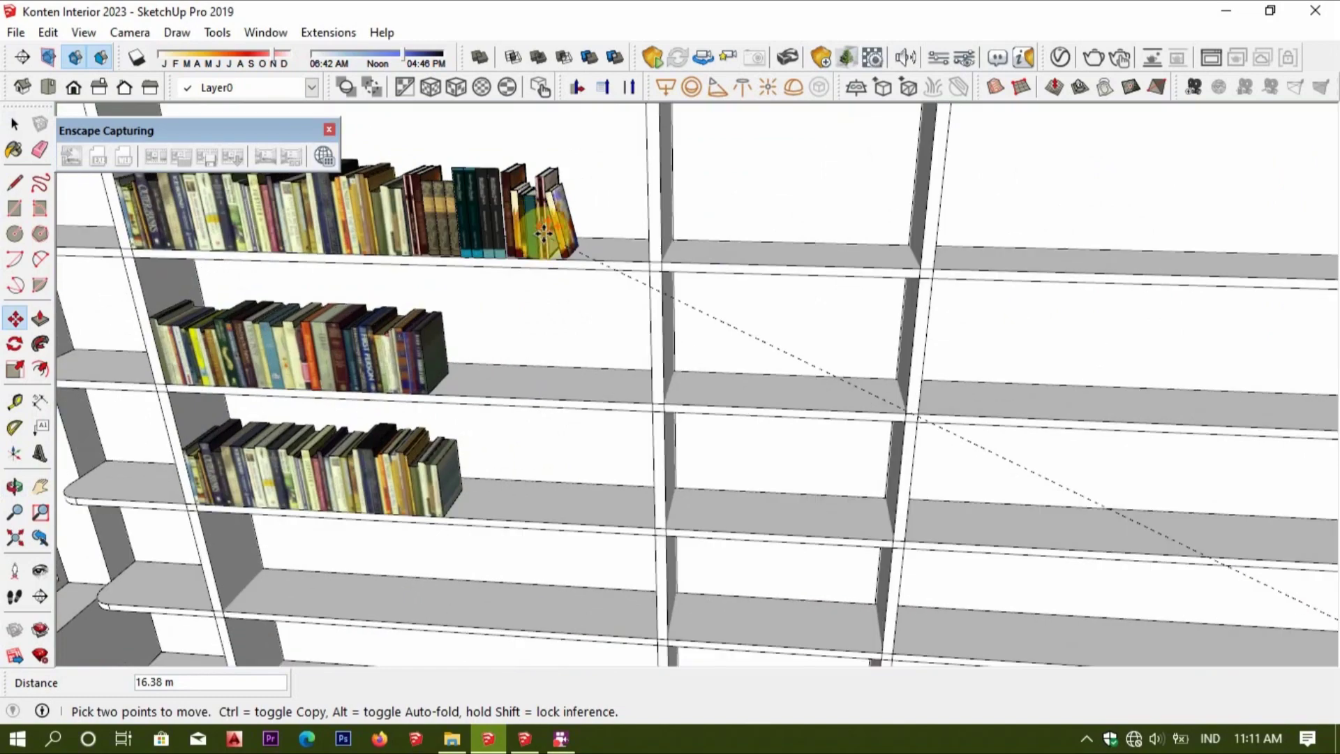
scroll(534, 393, "down", 4)
scroll(590, 383, "up", 2)
mouse_move(613, 398)
middle_mouse_down()
mouse_move(649, 284)
mouse_move(775, 428)
mouse_move(873, 489)
middle_mouse_up()
left_click(1166, 613)
key("m")
left_click(972, 590, "ctrl")
Place the copied book group near the floor and wall.
scroll(749, 345, "down", 3)
scroll(749, 346, "up", 5)
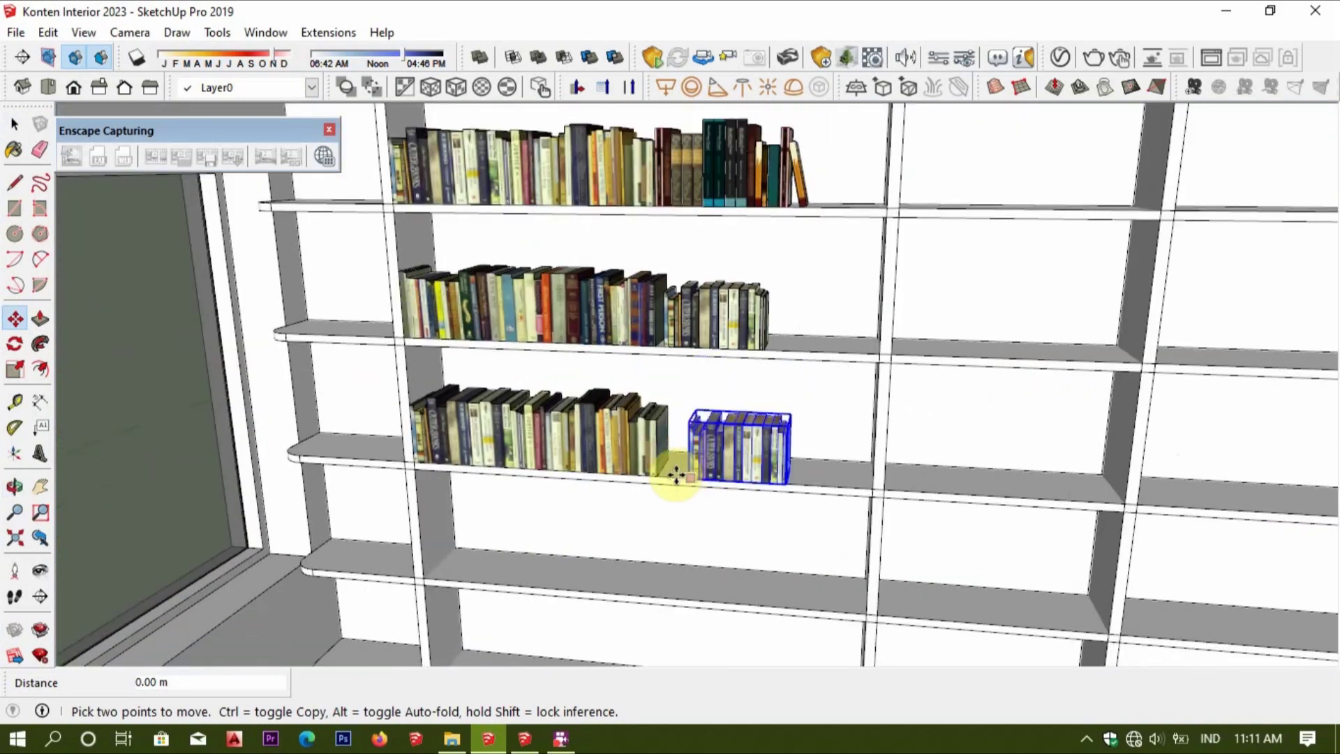
scroll(768, 468, "down", 4)
middle_click_drag(877, 455, 673, 321)
scroll(1047, 503, "up", 3)
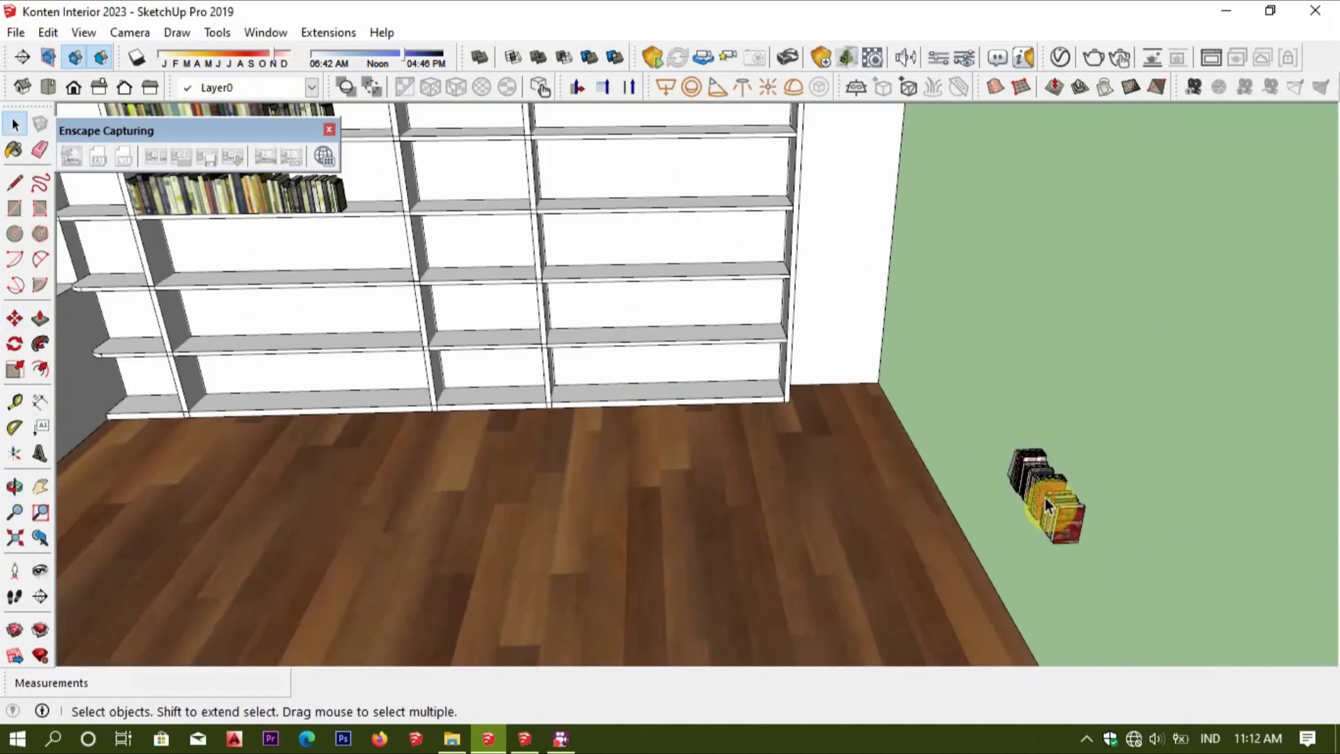
scroll(859, 475, "up", 2)
left_click(858, 474)
scroll(858, 475, "up", 2)
Rotate the copied book group and drop it onto the shelf.
key("q")
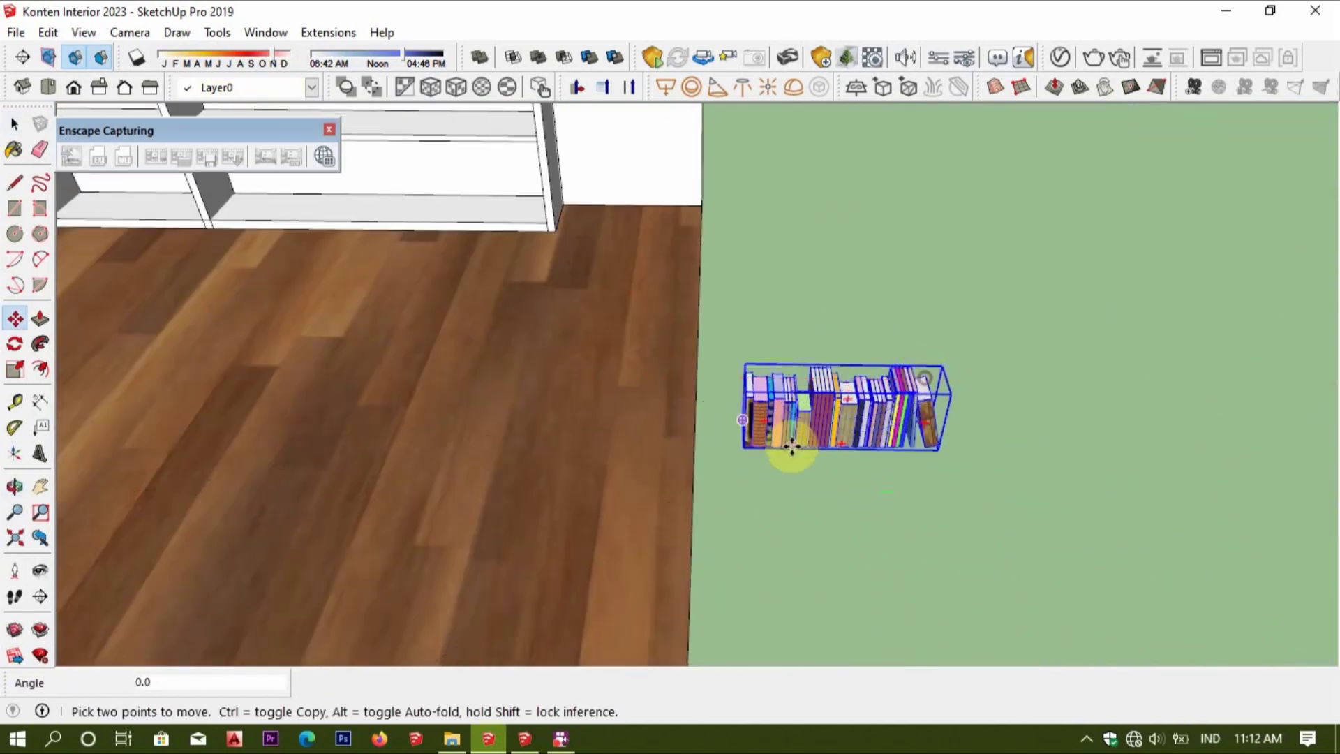
scroll(788, 458, "up", 2)
scroll(889, 416, "down", 3)
middle_click_drag(888, 416, 942, 419)
scroll(277, 363, "up", 3)
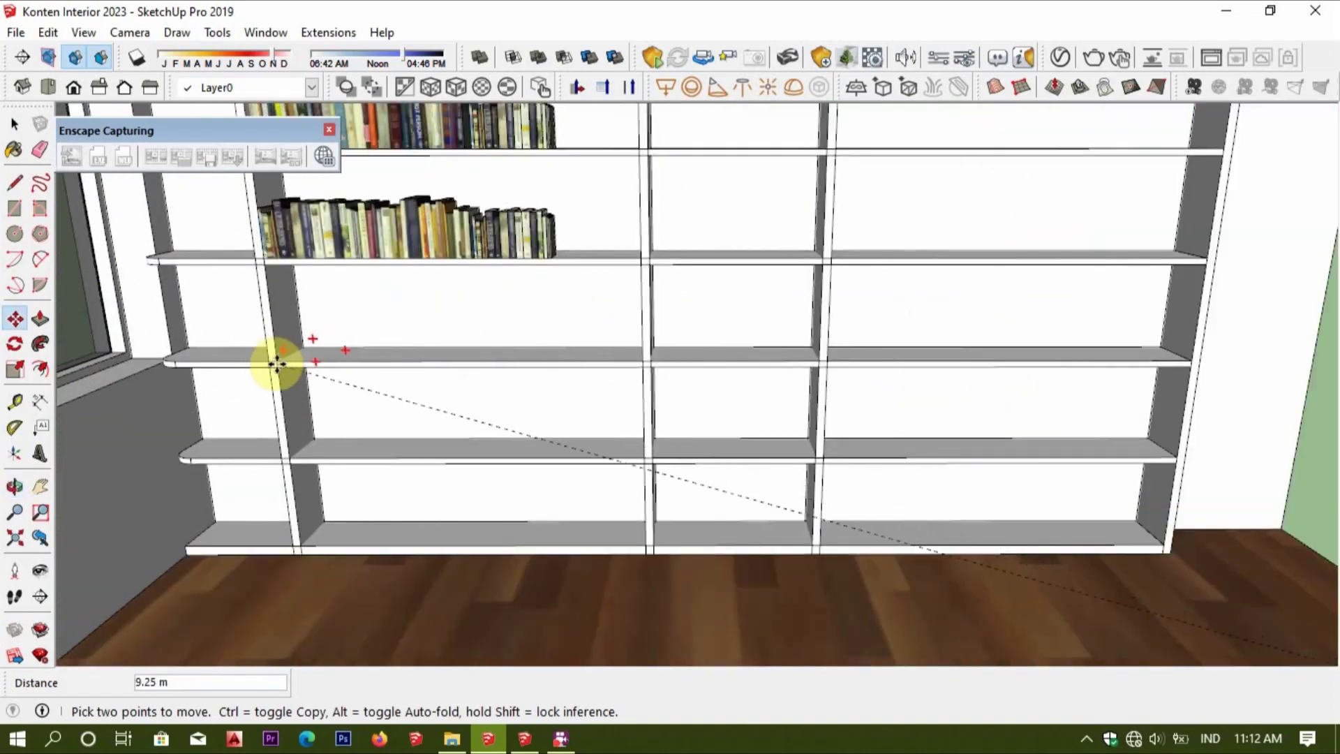
left_click(280, 362)
key("space")
Nudge the rotated book group into its final position on the shelf.
scroll(354, 345, "up", 2)
mouse_move(353, 345)
middle_mouse_down()
mouse_move(416, 376)
mouse_move(523, 368)
middle_mouse_up()
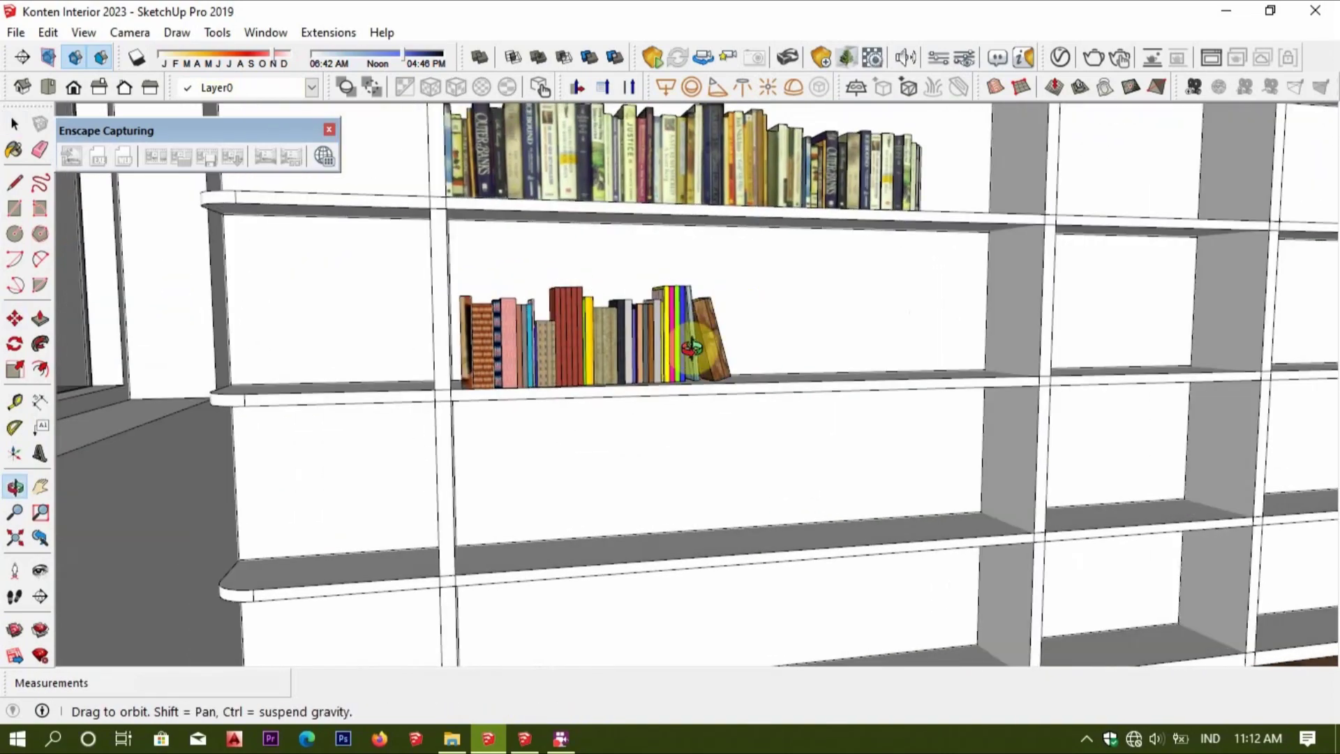
scroll(523, 368, "up", 3)
key("m")
scroll(473, 433, "up", 2)
left_click(449, 439)
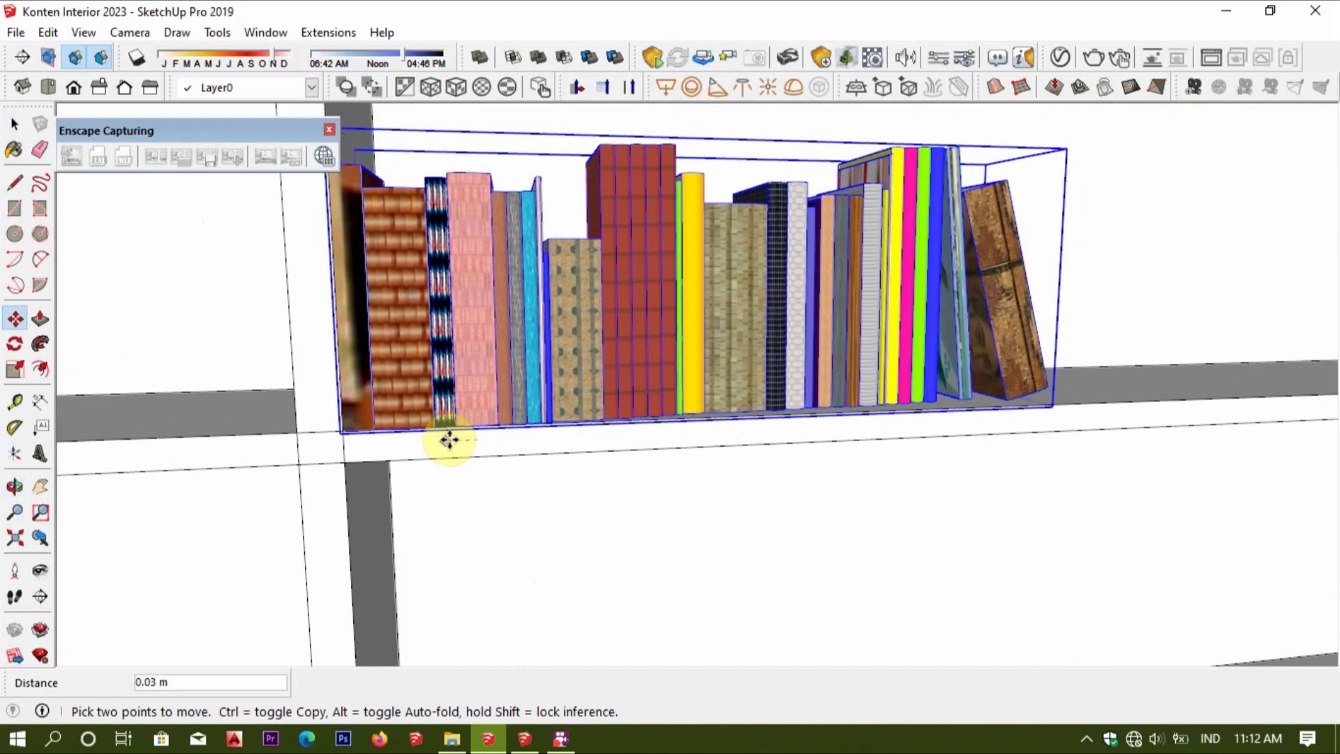
key("space")
scroll(475, 395, "down", 2)
scroll(474, 394, "down", 5)
middle_click_drag(628, 419, 687, 503)
scroll(784, 442, "down", 3)
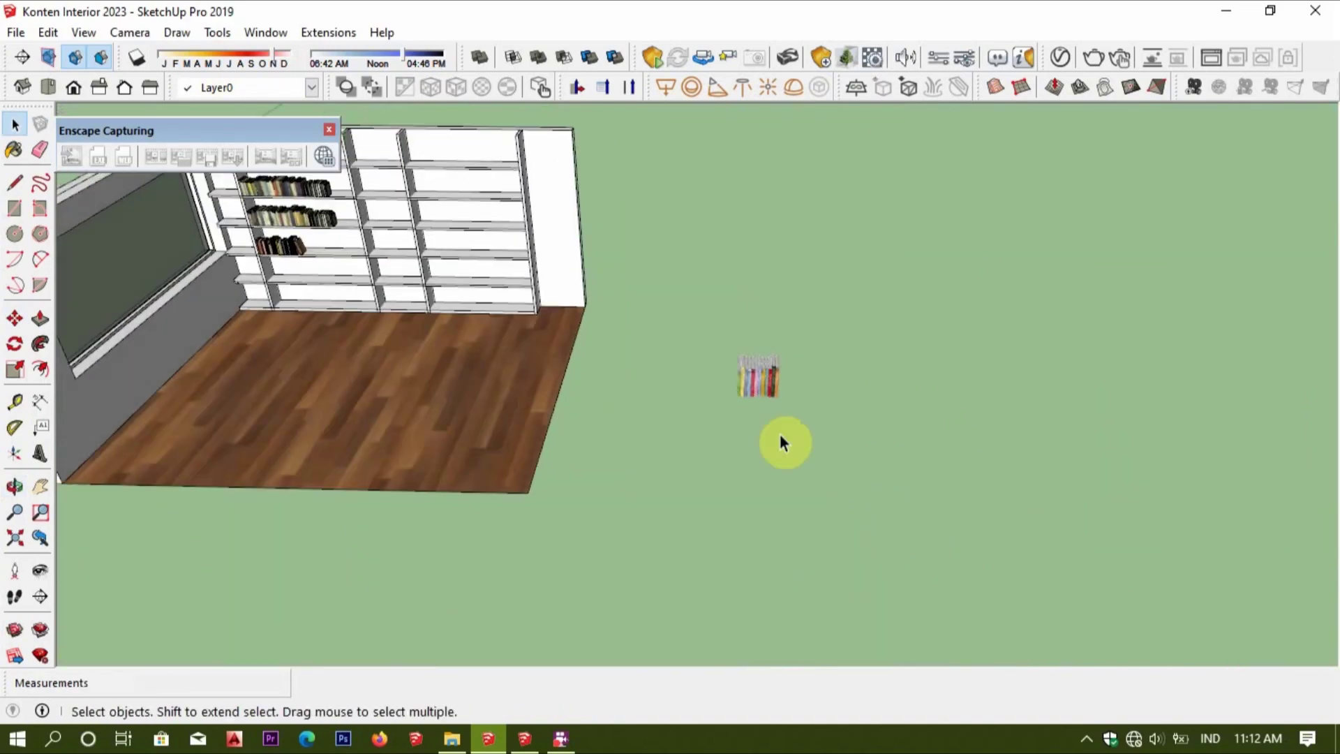
Move the small book group from the ground onto a middle-column shelf.
left_click(737, 352)
scroll(737, 352, "up", 4)
key("m")
scroll(625, 410, "up", 2)
scroll(703, 419, "up", 2)
scroll(579, 418, "up", 3)
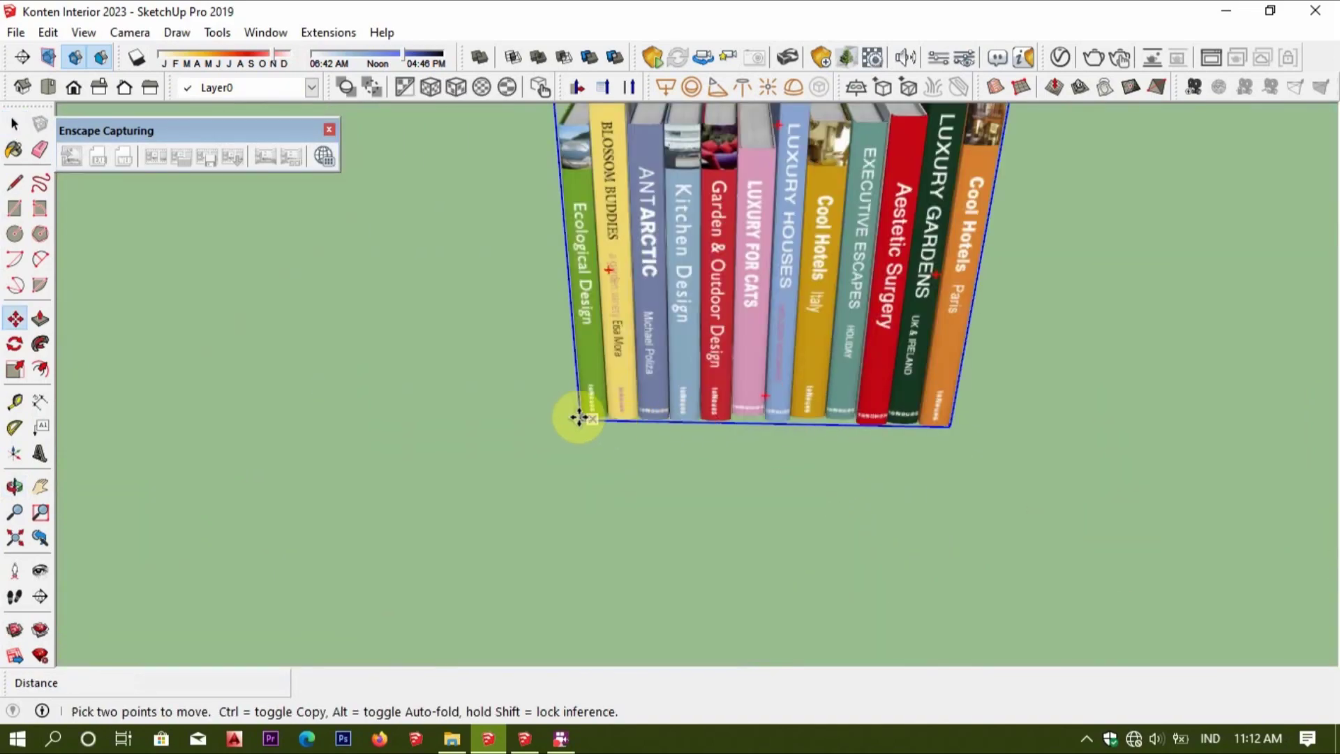
left_click(579, 417)
scroll(291, 305, "down", 5)
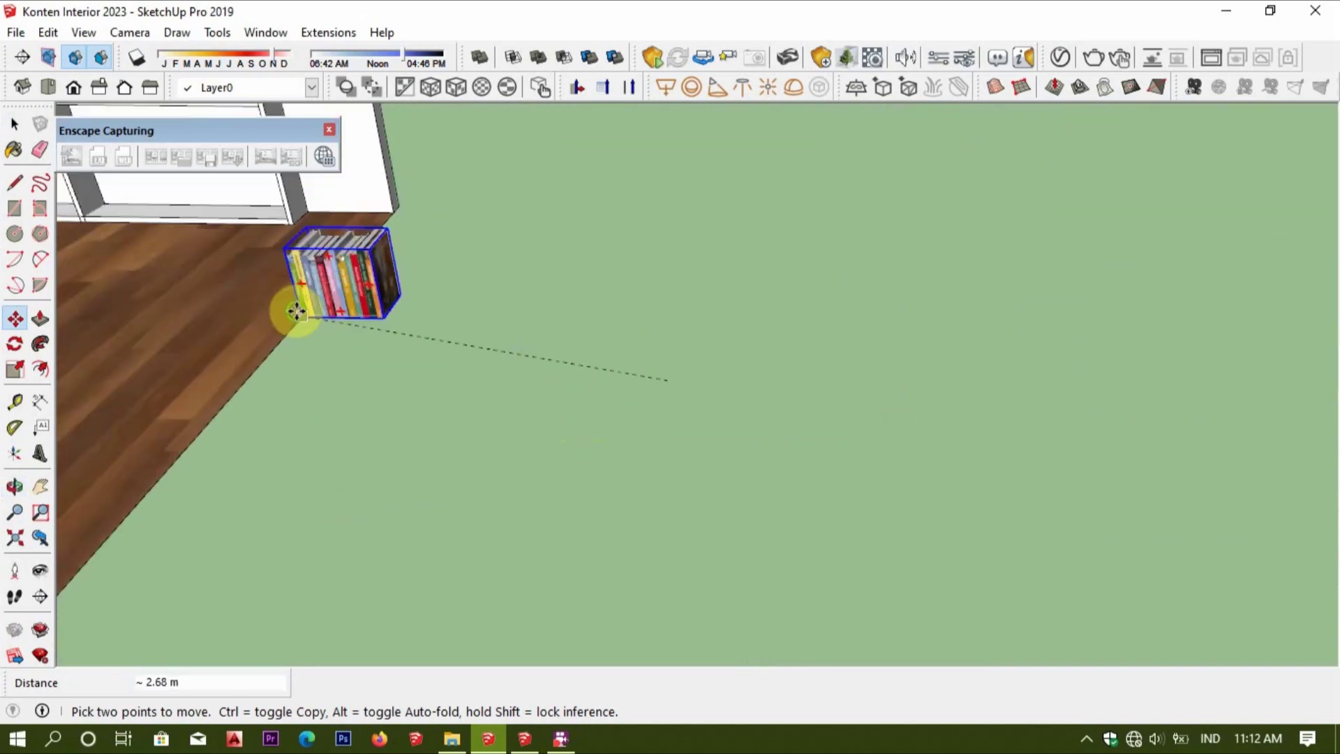
scroll(808, 473, "up", 5)
middle_click_drag(807, 473, 696, 321)
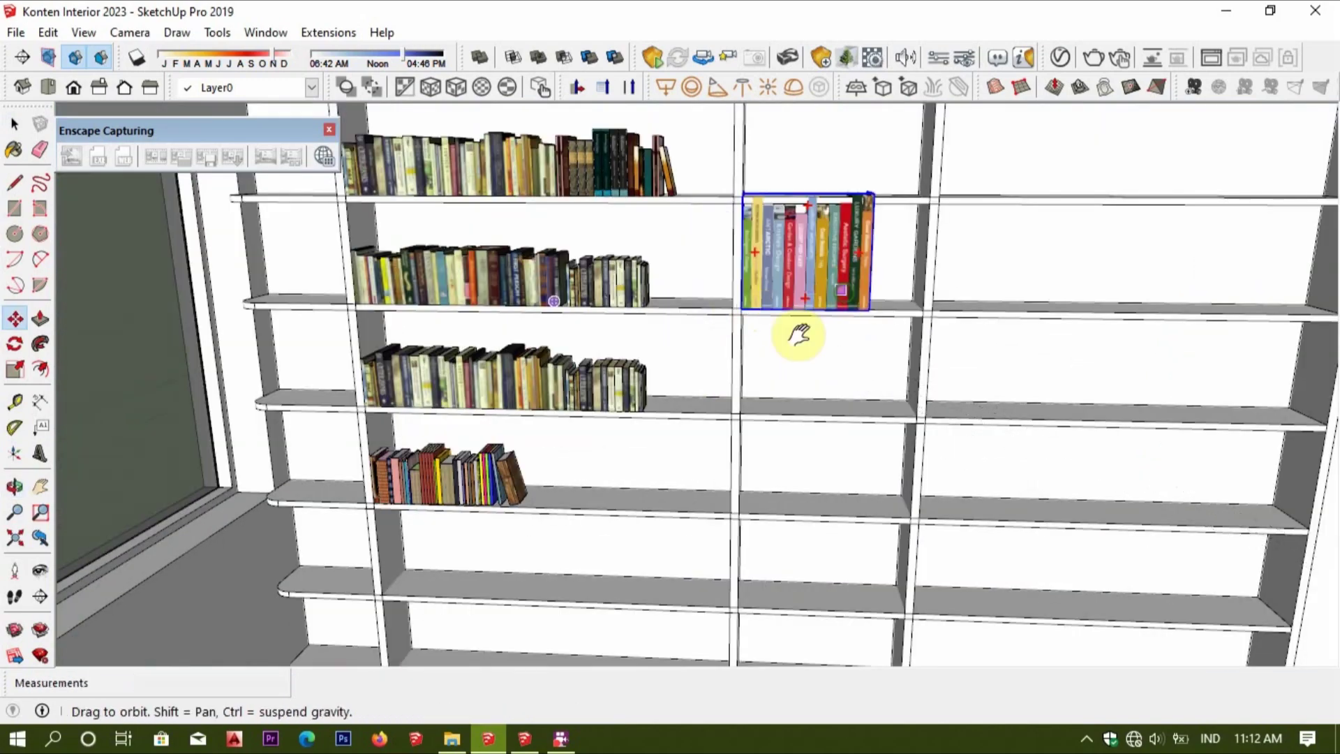
scroll(799, 335, "up", 3)
scroll(698, 307, "up", 3)
Scale that book row wider with the side grip so it fills its shelf.
key("s")
key("space")
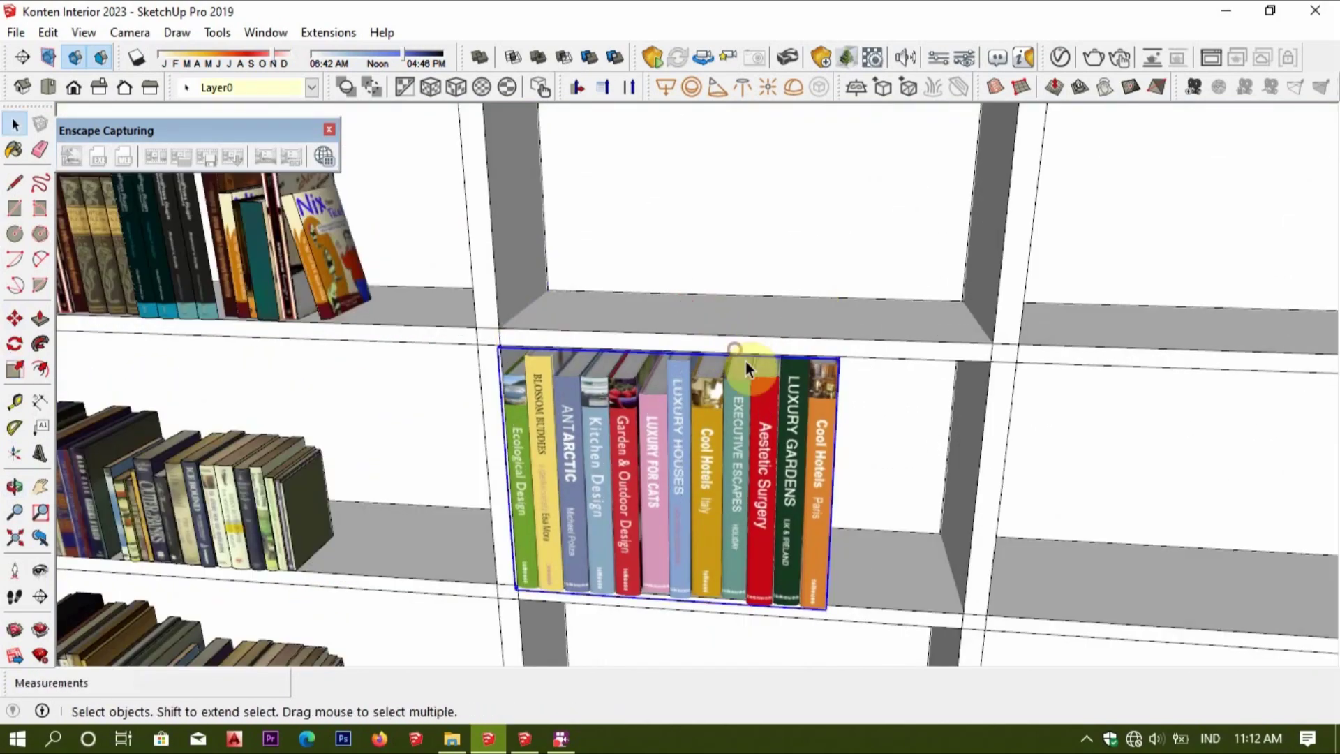
scroll(746, 361, "down", 3)
mouse_move(768, 434)
middle_mouse_down()
mouse_move(852, 419)
mouse_move(795, 442)
middle_mouse_up()
key("s")
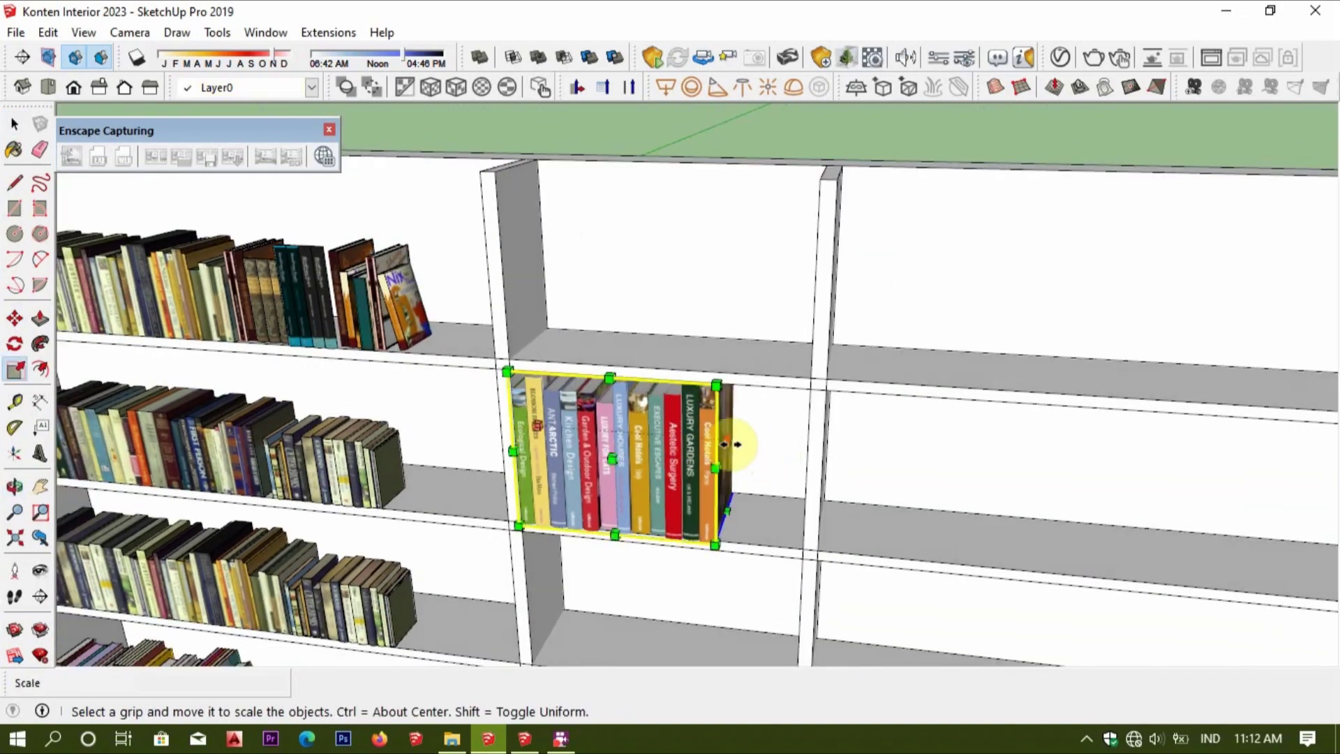
left_click_drag(729, 444, 810, 409)
mouse_move(753, 433)
middle_mouse_down()
mouse_move(765, 338)
mouse_move(753, 371)
middle_mouse_up()
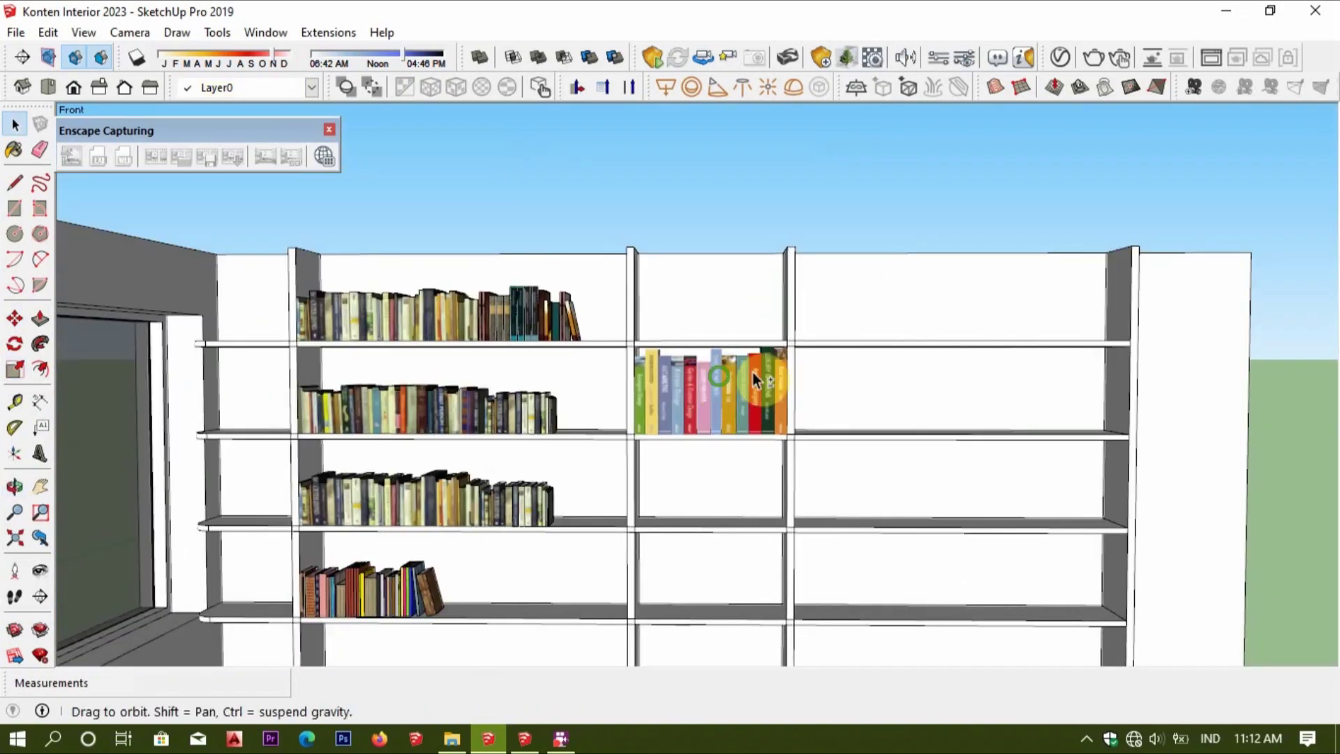
scroll(628, 405, "up", 3)
Ctrl-copy the dark book group from the left shelves onto the middle column's shelf.
left_click(600, 419)
middle_click_drag(601, 419, 603, 434)
scroll(603, 438, "up", 2)
key("m")
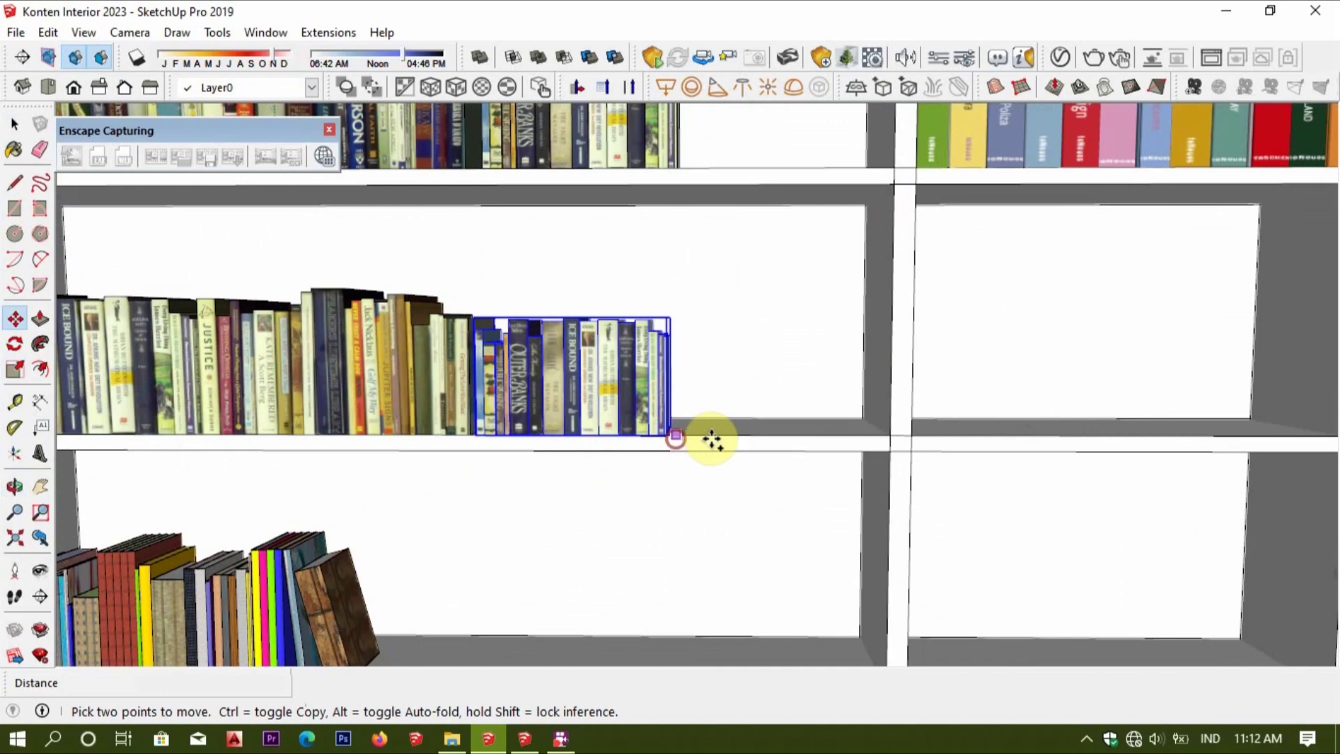
left_click(676, 436)
key("ctrl")
left_click(868, 449)
scroll(868, 449, "up", 3)
scroll(682, 478, "up", 3)
Reposition the copied dark books into place on the middle shelf.
left_click(682, 479)
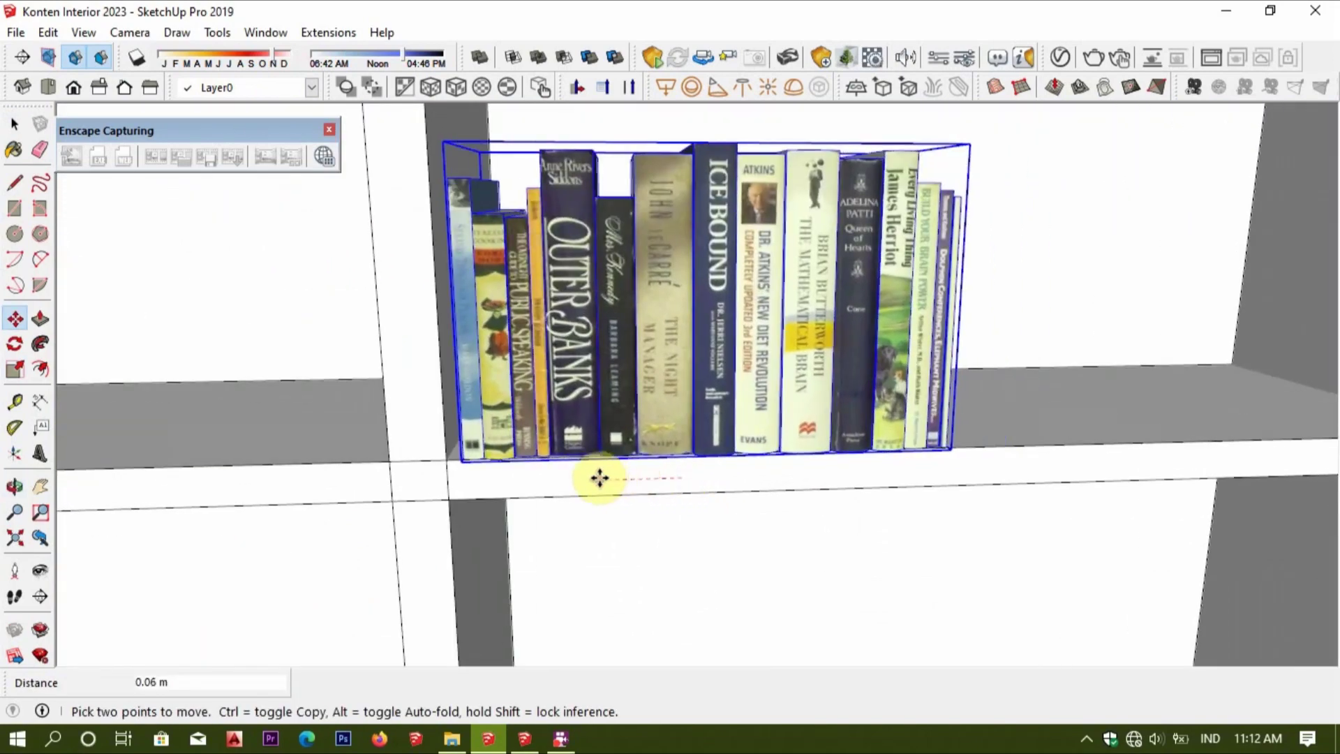
left_click(653, 458)
scroll(653, 457, "down", 3)
middle_click_drag(633, 499, 698, 433)
scroll(739, 403, "up", 3)
Scale the copied books wider so they fill the whole shelf.
key("s")
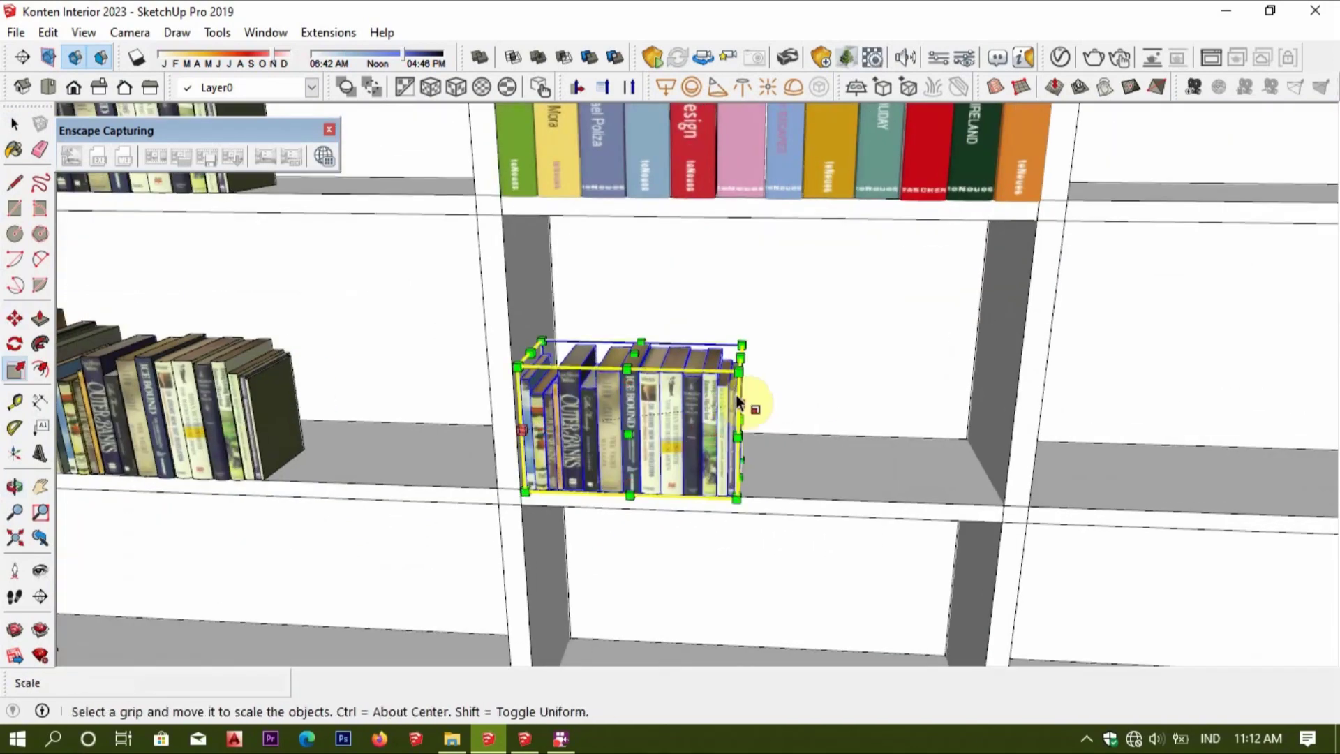
left_click_drag(747, 345, 975, 258)
key("space")
scroll(935, 296, "down", 3)
scroll(936, 296, "down", 3)
key("o")
key("space")
scroll(552, 317, "up", 3)
scroll(532, 268, "down", 2)
Move the end group of the top-left book row onto the middle top shelf, against the post.
left_click(531, 268)
scroll(556, 339, "up", 3)
key("m")
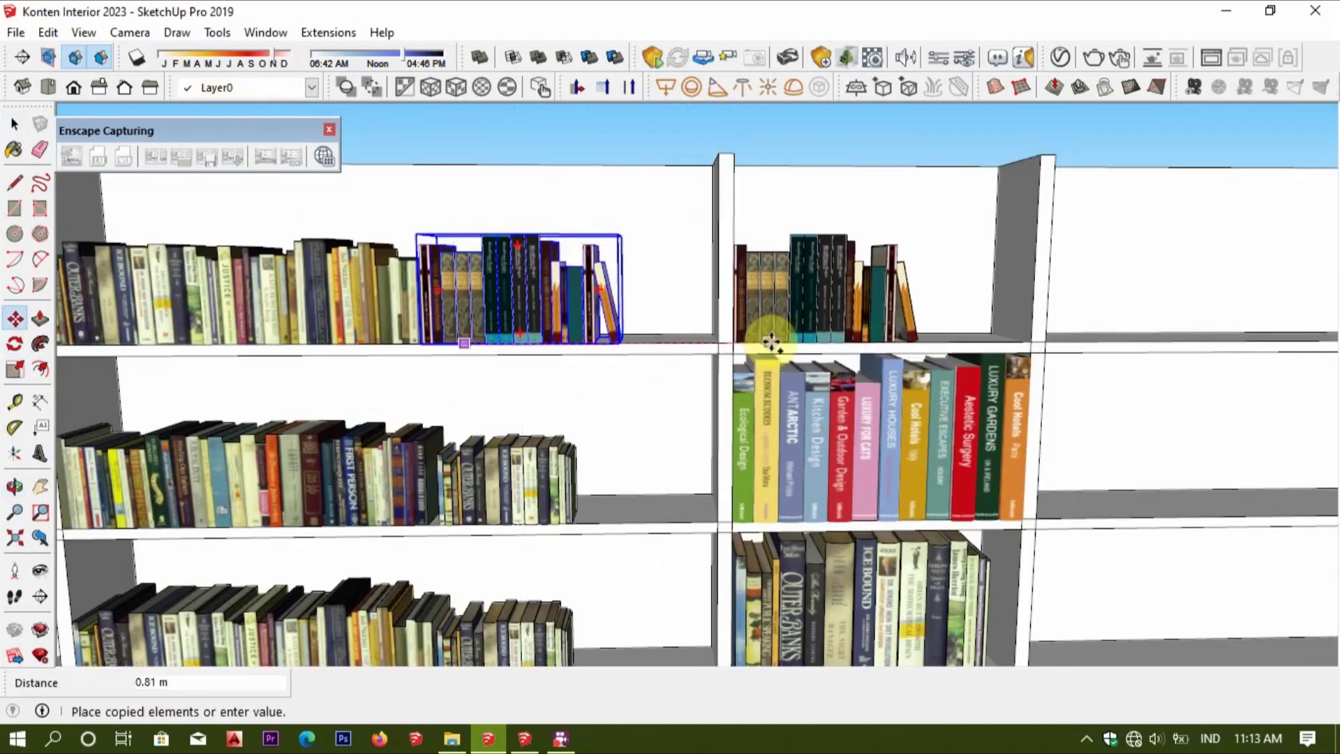
left_click(784, 342)
scroll(783, 342, "up", 3)
left_click(766, 225)
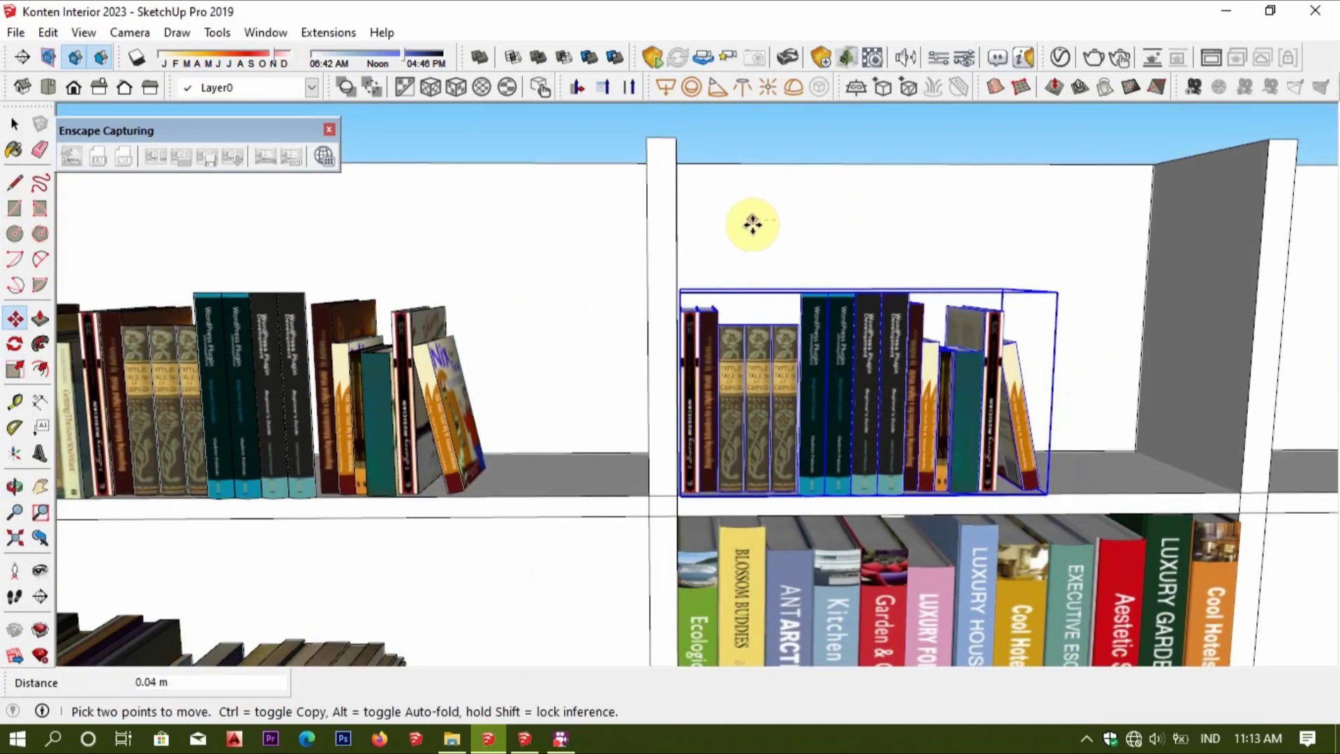
left_click(752, 225)
scroll(753, 347, "down", 1)
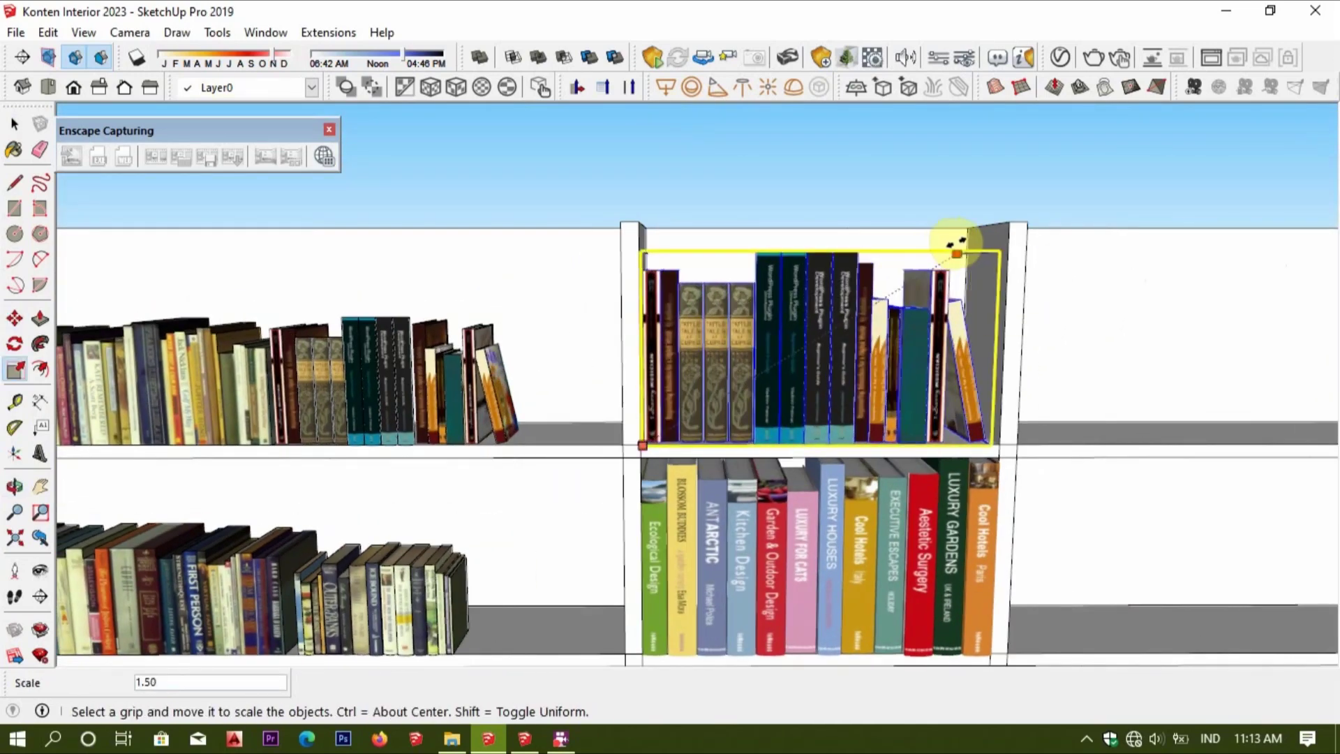
Stretch those books to fill the top shelf, then view the bookshelf from the front.
left_click_drag(863, 317, 957, 240)
key("space")
scroll(887, 311, "down", 3)
scroll(806, 353, "down", 2)
scroll(810, 377, "up", 2)
middle_click_drag(814, 401, 770, 390)
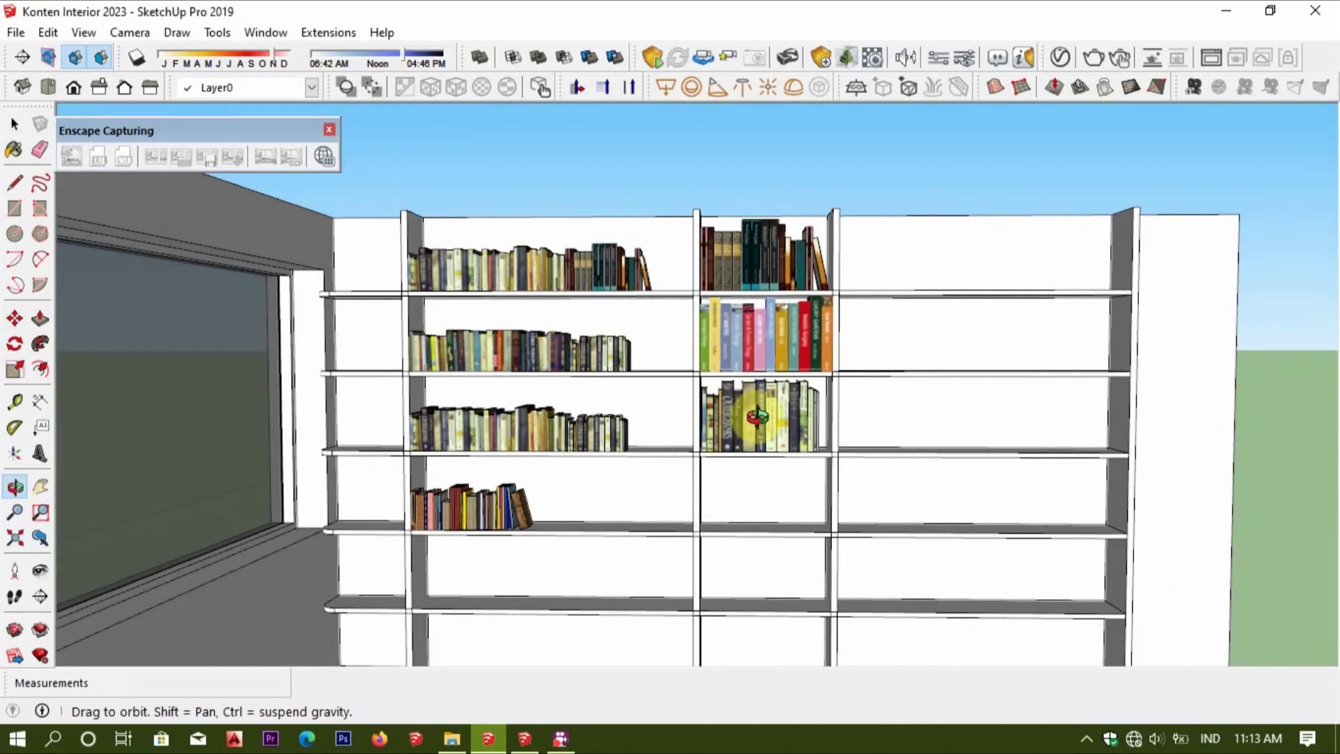
scroll(506, 472, "up", 3)
left_click(505, 472)
Orbit to the left bookcase bay and begin copying one of its book rows.
middle_click_drag(598, 463, 667, 314)
scroll(622, 404, "down", 2)
key("space")
left_click(588, 339)
scroll(574, 364, "up", 3)
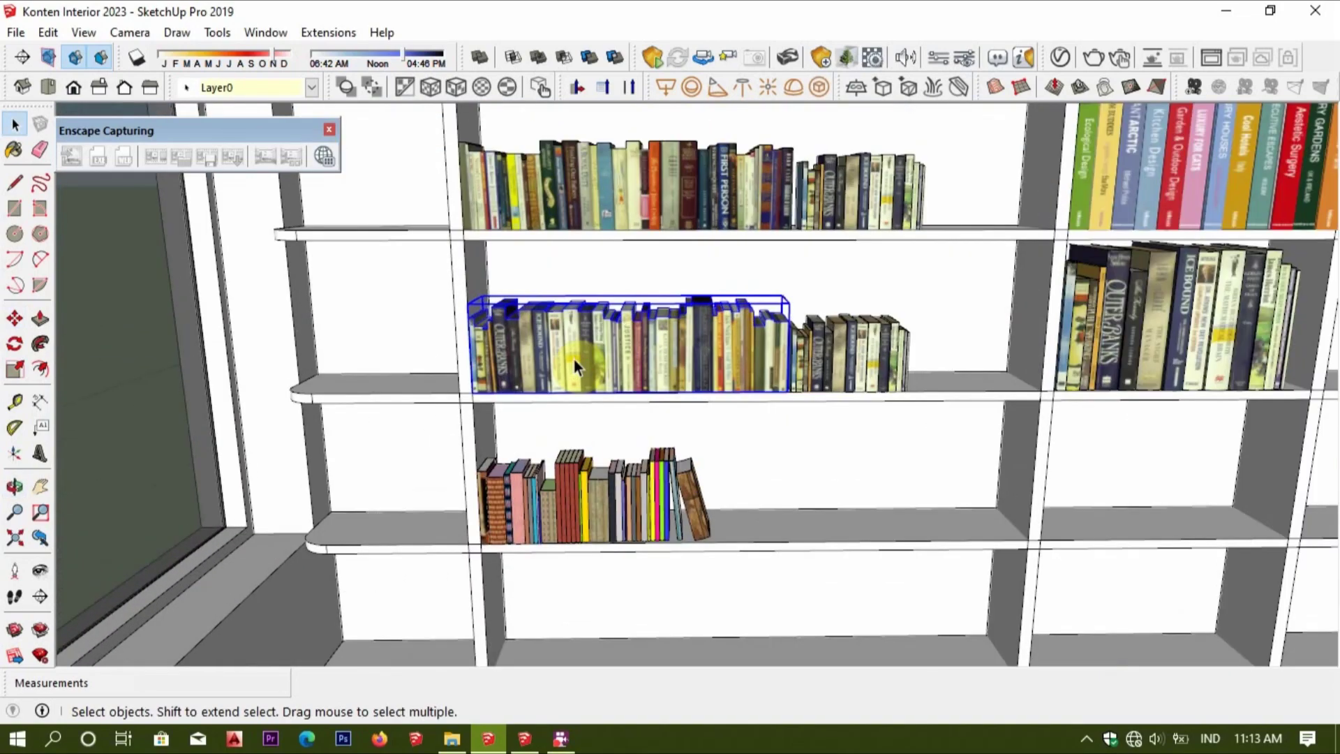
scroll(537, 377, "up", 2)
left_click(463, 402)
key("ctrl")
scroll(628, 433, "down", 3)
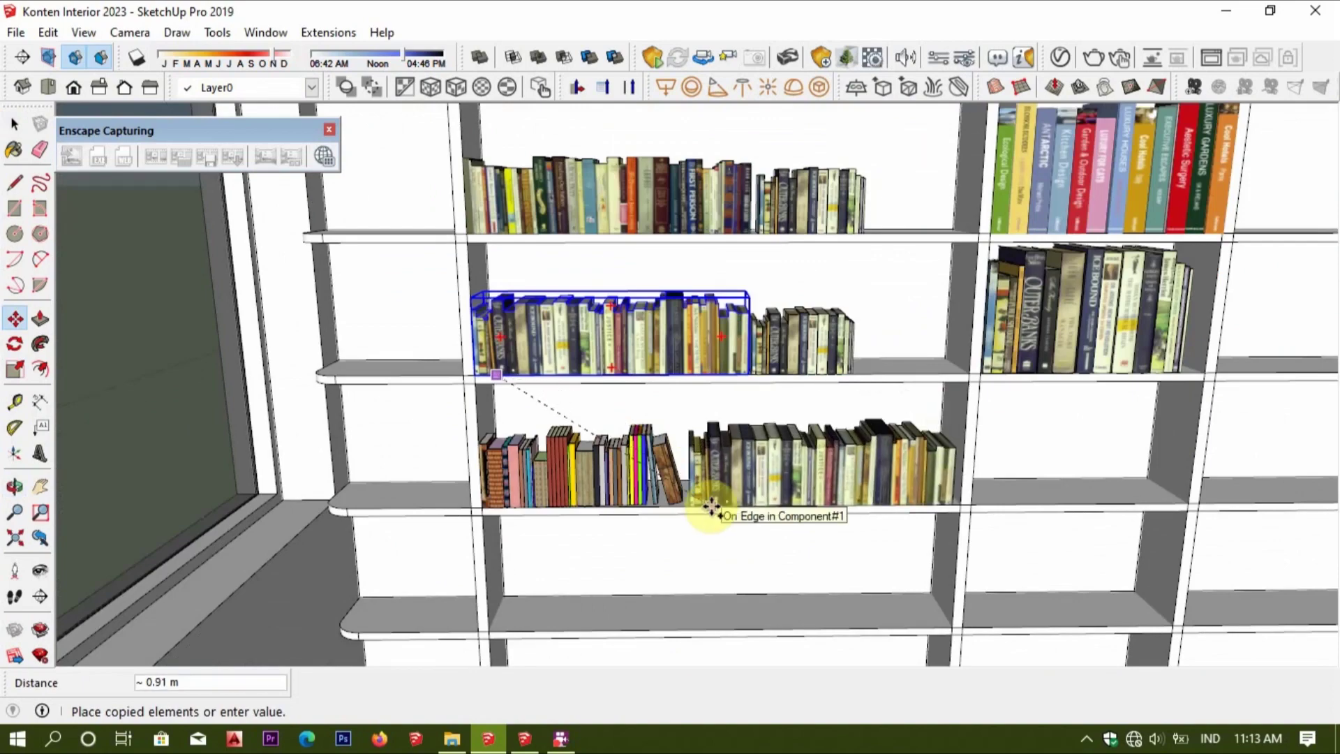
scroll(760, 480, "down", 3)
Copy the top-shelf book row down onto an empty lower shelf.
left_click(697, 216)
scroll(698, 216, "up", 3)
key("m")
left_click(756, 247)
key("ctrl")
scroll(823, 308, "down", 3)
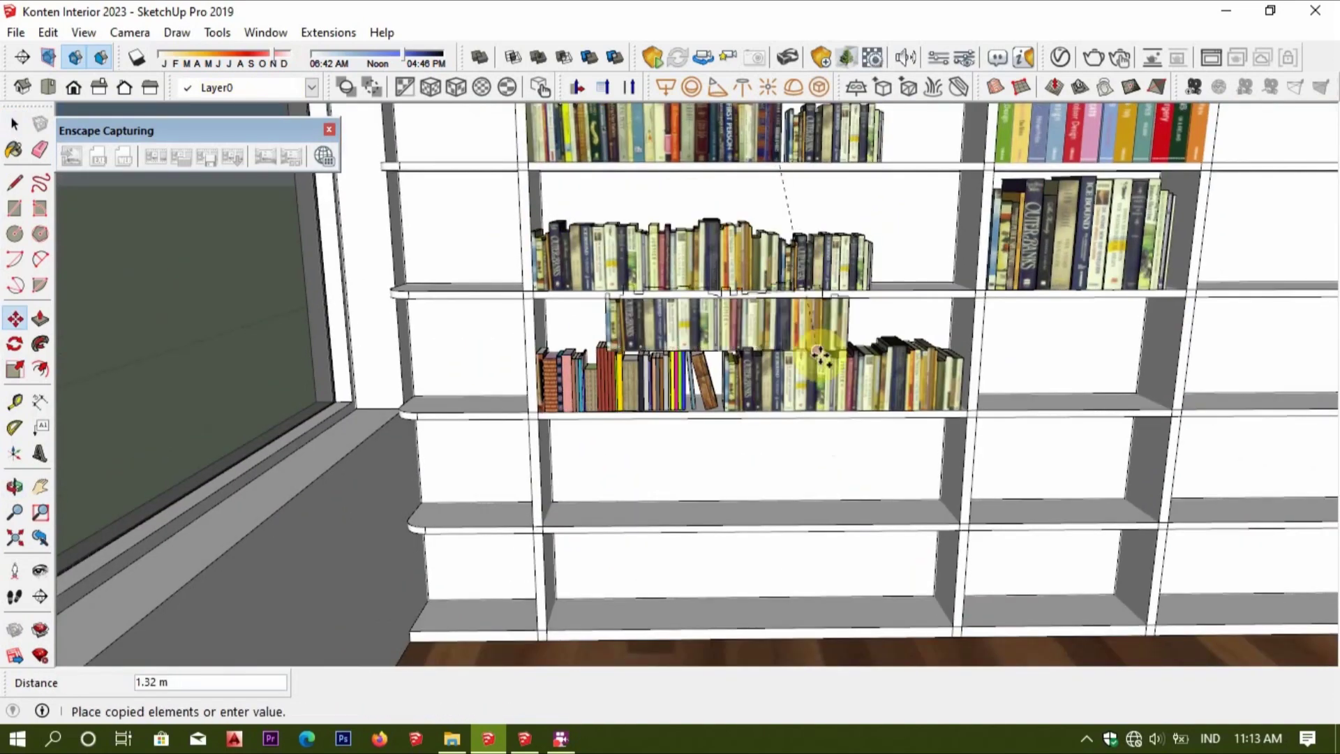
left_click(746, 529)
Flip the copied book row along the component's red axis so it looks different.
scroll(745, 529, "down", 3)
scroll(670, 502, "up", 3)
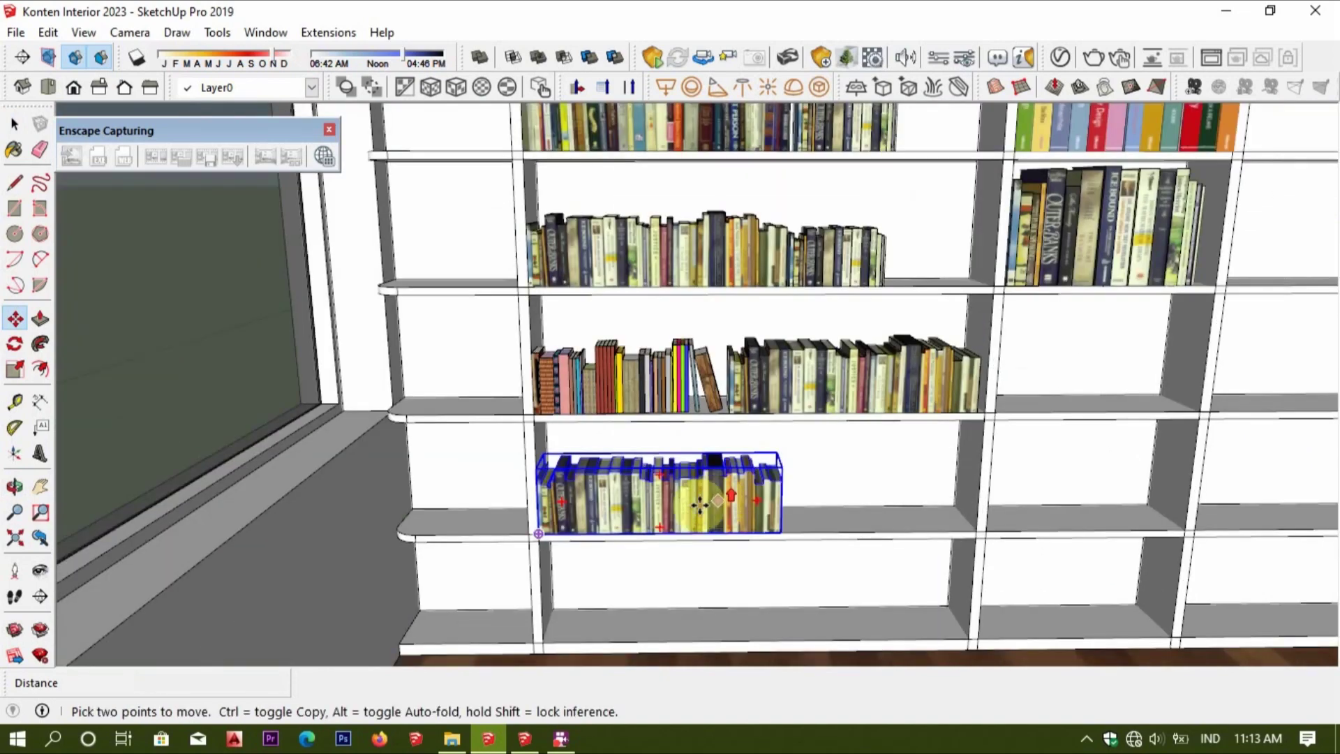
scroll(645, 495, "up", 2)
key("space")
key("space")
right_click(746, 503)
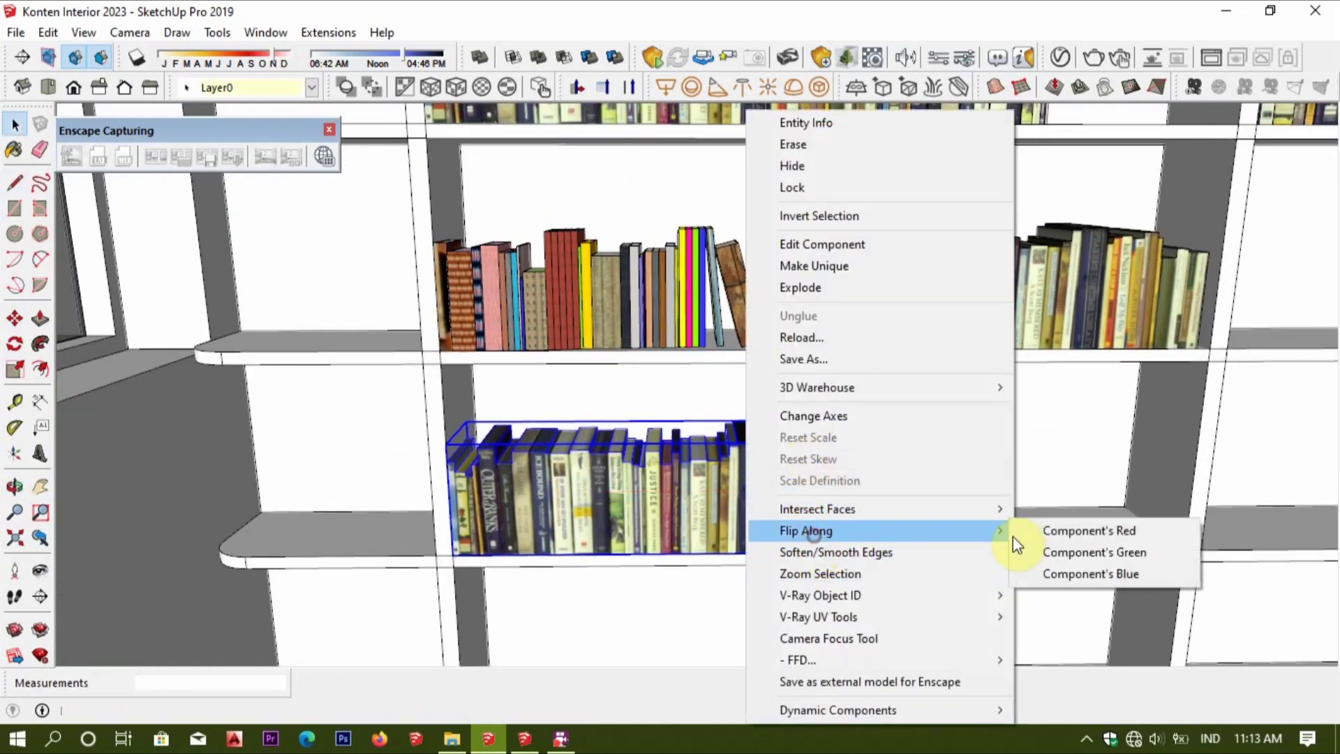
left_click(1039, 532)
scroll(815, 486, "down", 3)
scroll(754, 434, "down", 2)
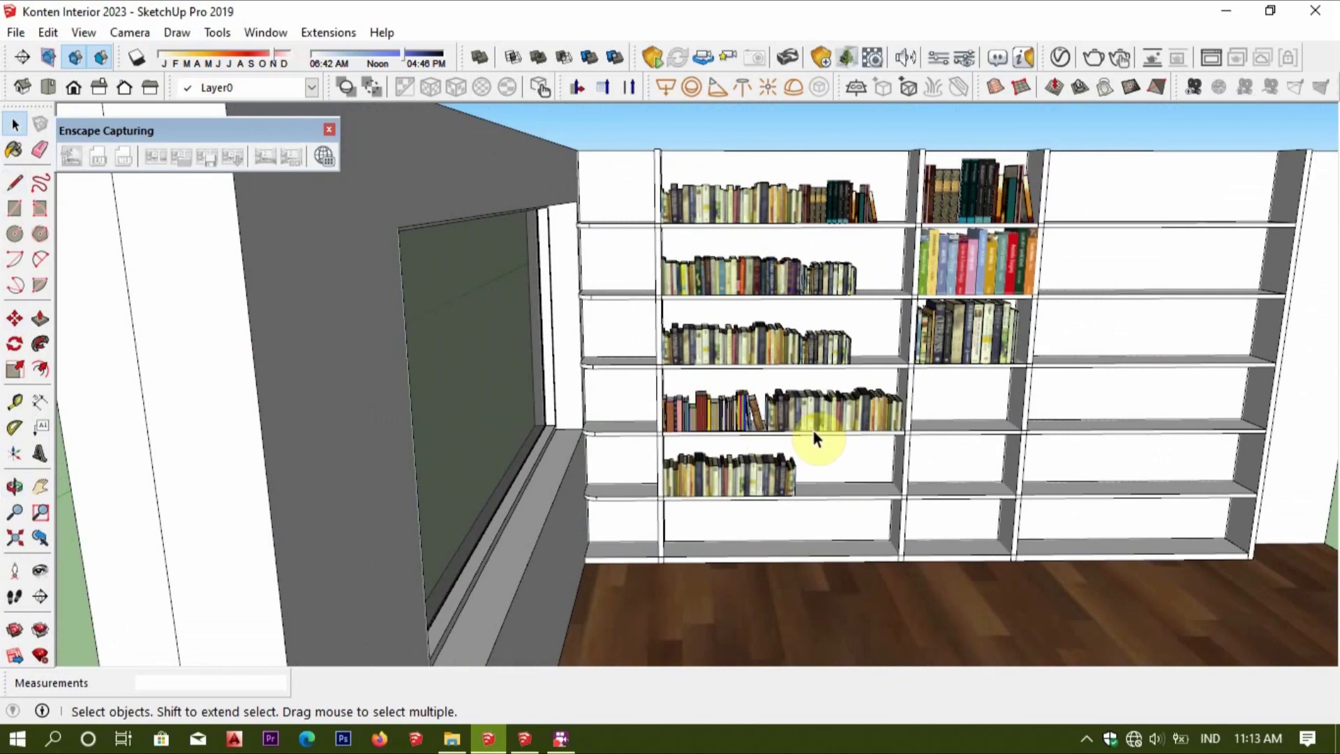
scroll(903, 325, "up", 1)
scroll(907, 325, "up", 2)
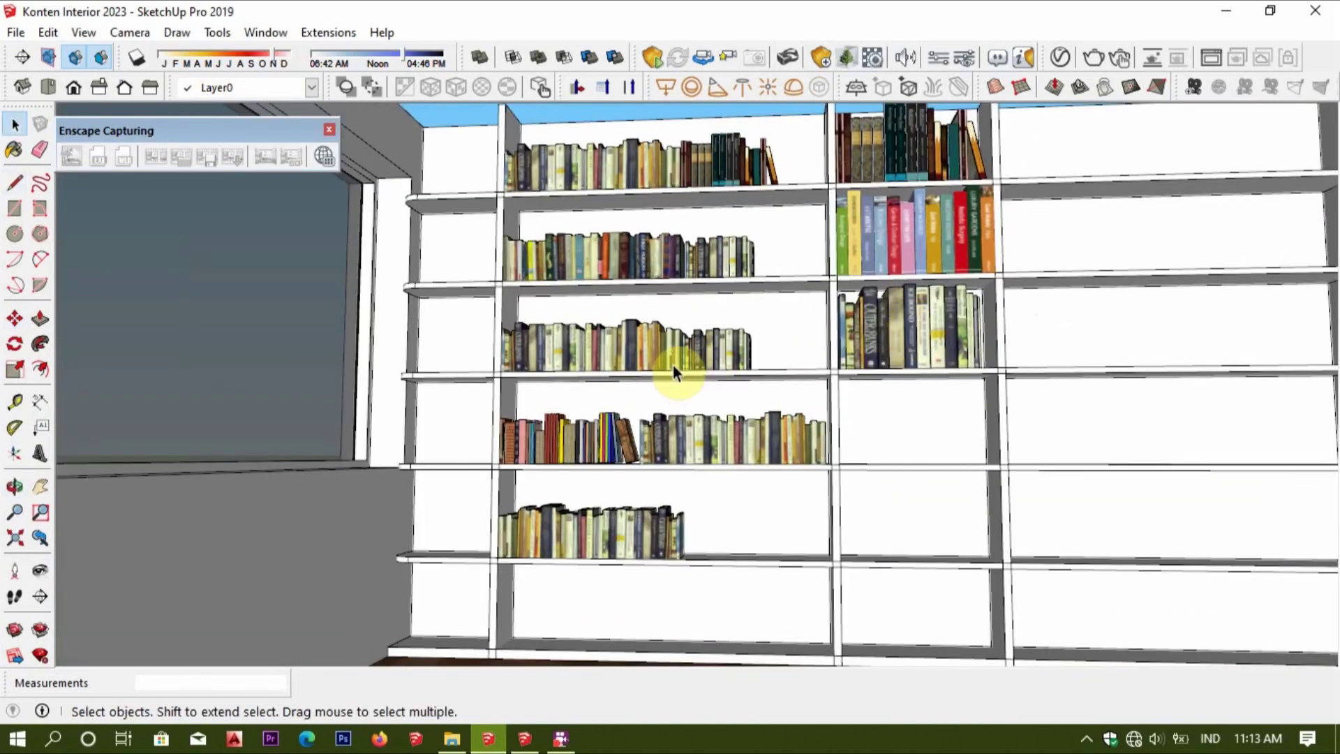
Select the third- and top-shelf book groups, then orbit to a level view showing the floor.
left_click(738, 349)
left_click(726, 174)
middle_click_drag(727, 175, 685, 488)
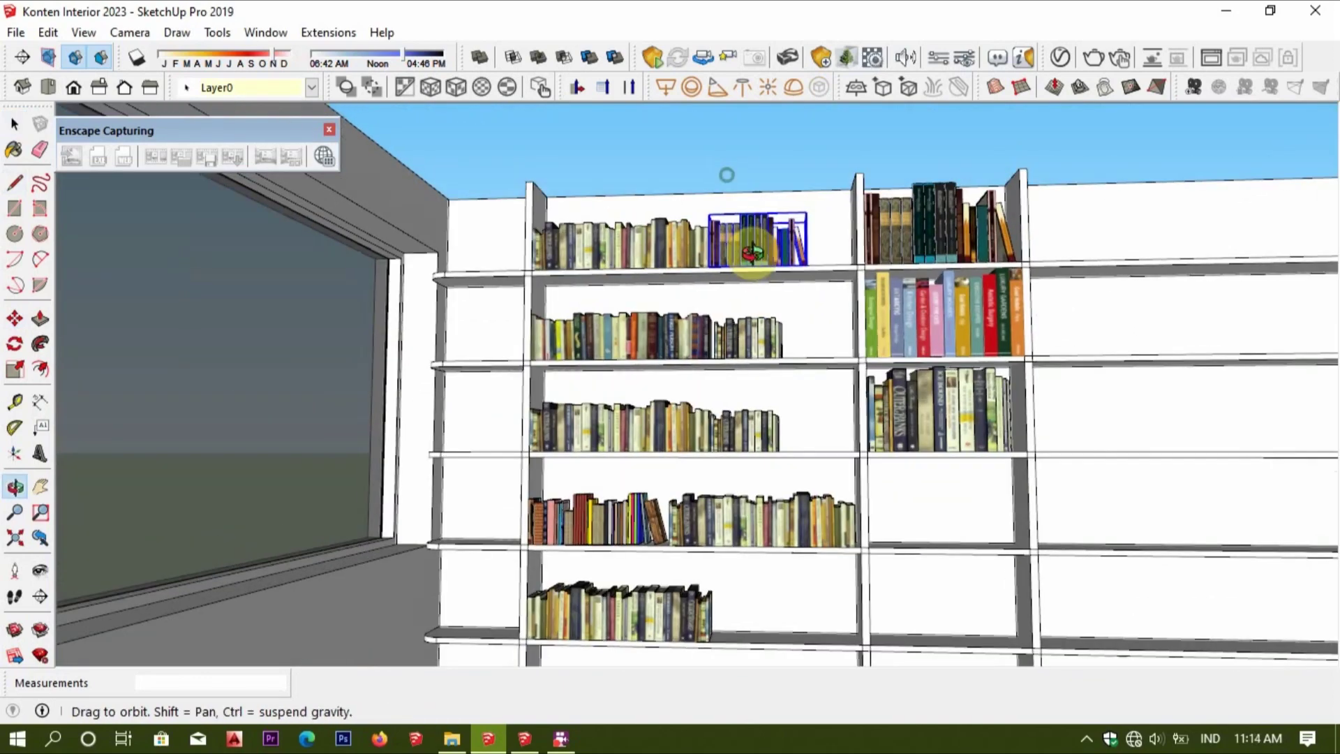
mouse_move(770, 525)
middle_mouse_down()
mouse_move(752, 395)
mouse_move(881, 366)
middle_mouse_up()
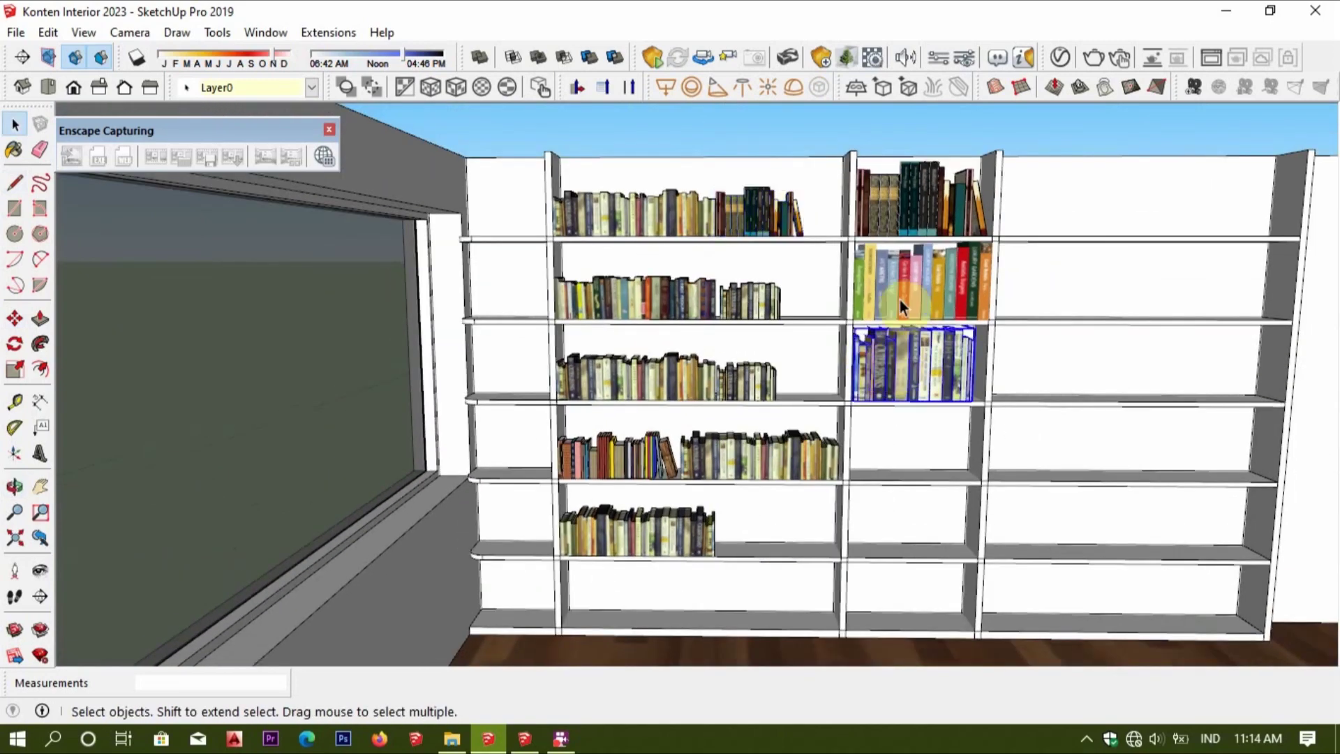
Copy the middle bay's top book group onto an empty shelf.
left_click(900, 215)
scroll(931, 234, "up", 2)
scroll(931, 233, "up", 2)
key("m")
scroll(1019, 237, "up", 2)
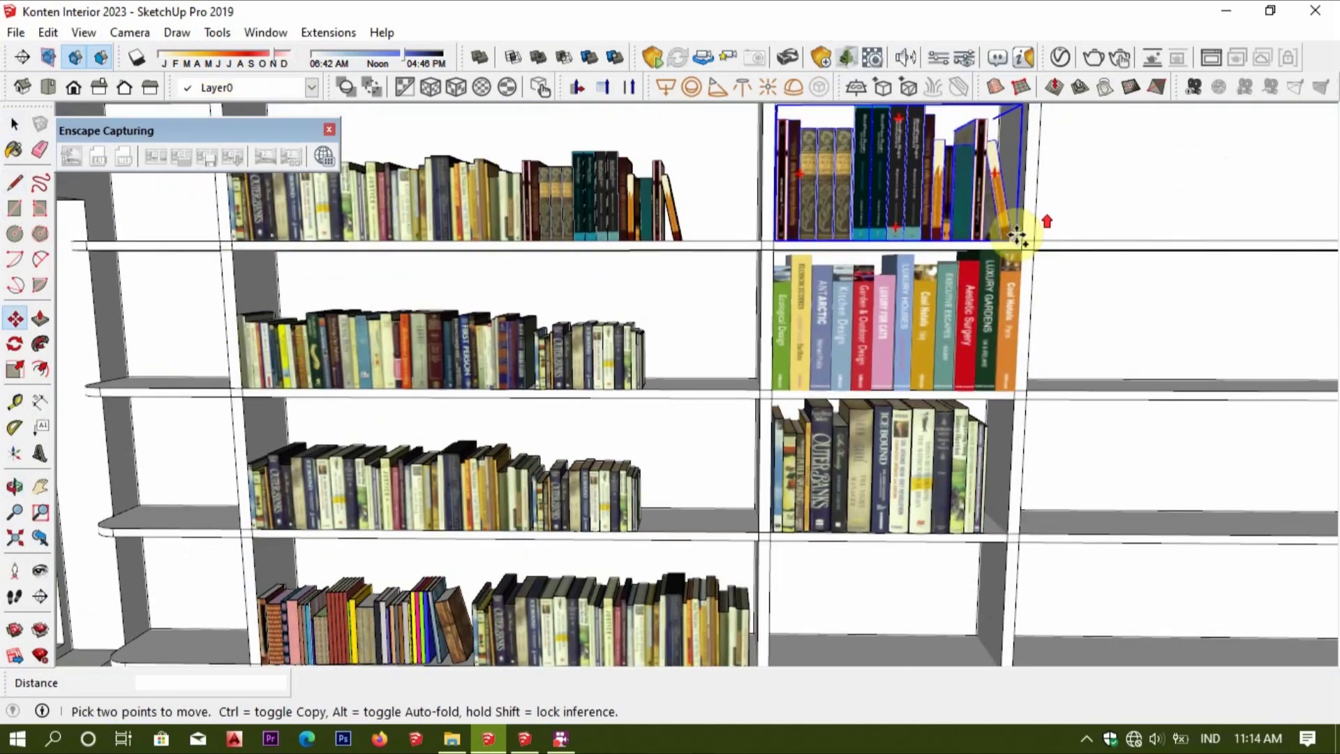
left_click(1025, 242)
key("ctrl")
scroll(993, 395, "down", 3)
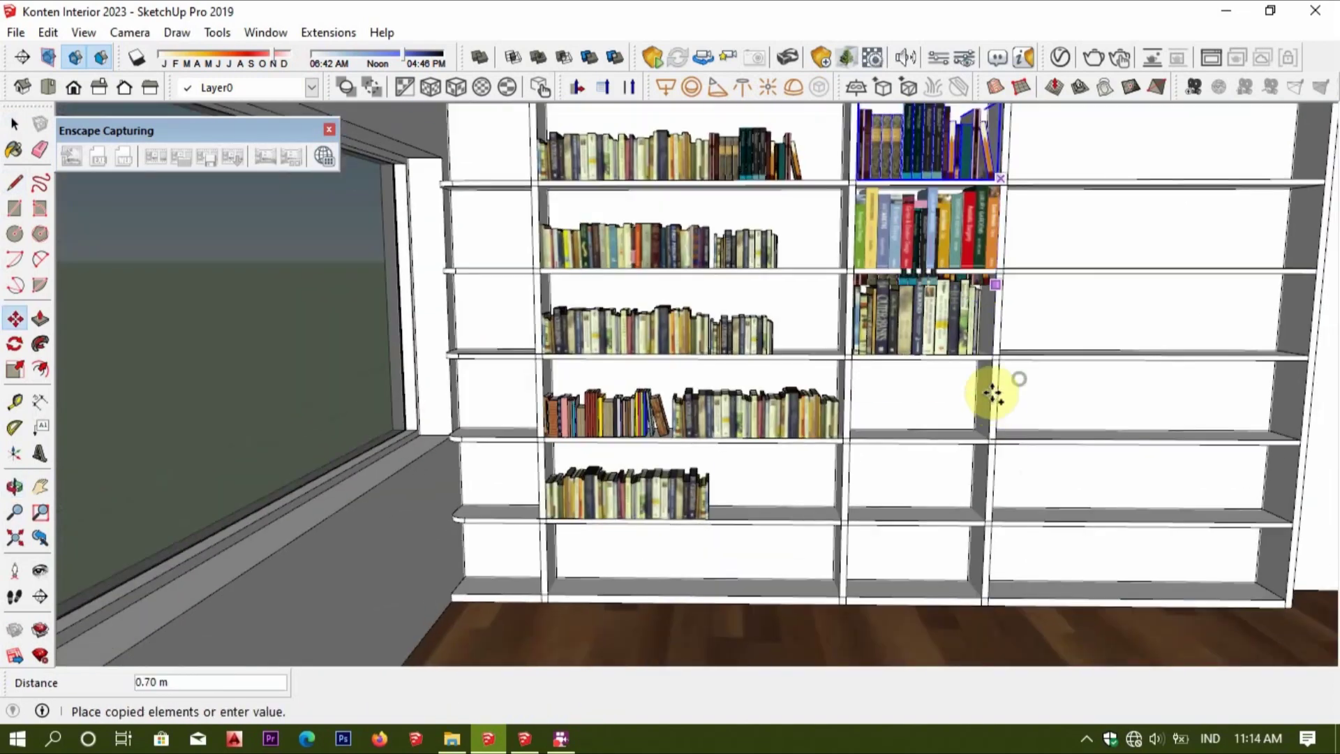
left_click(989, 439)
key("space")
scroll(952, 413, "down", 3)
scroll(948, 416, "up", 3)
Flip the copied middle-bay books along the component's red axis.
right_click(949, 416)
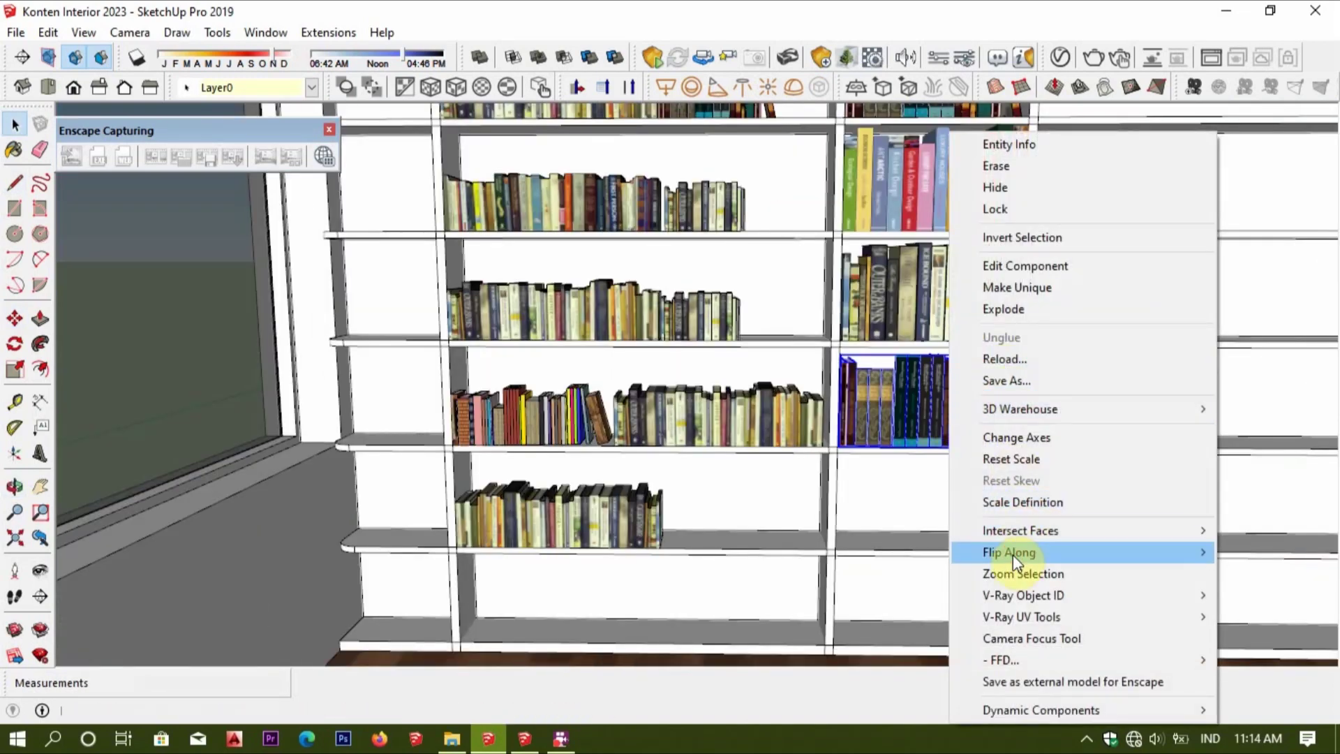
left_click(886, 551)
scroll(900, 418, "down", 3)
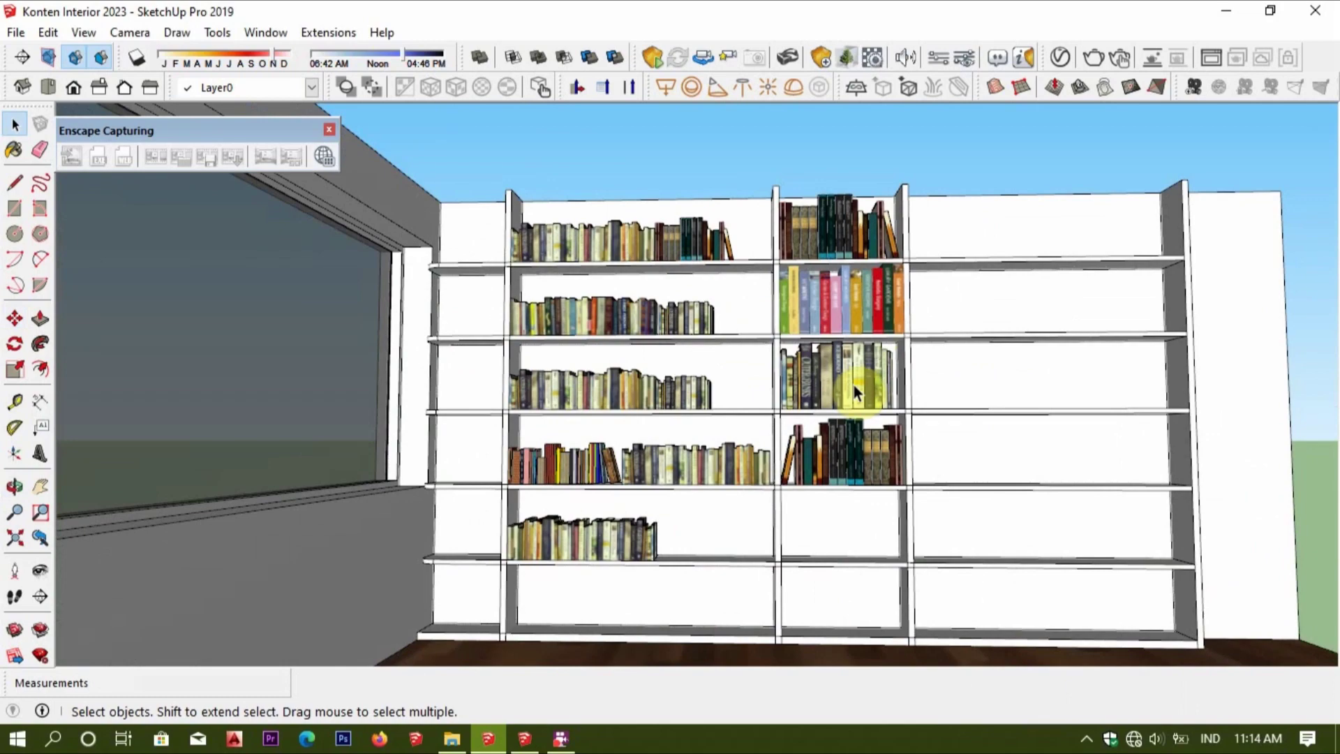
scroll(870, 395, "up", 4)
Copy the middle-bay book group to a lower shelf and flip it along red.
key("m")
scroll(927, 418, "down", 3)
middle_click_drag(928, 419, 921, 353)
left_click(935, 293)
key("ctrl")
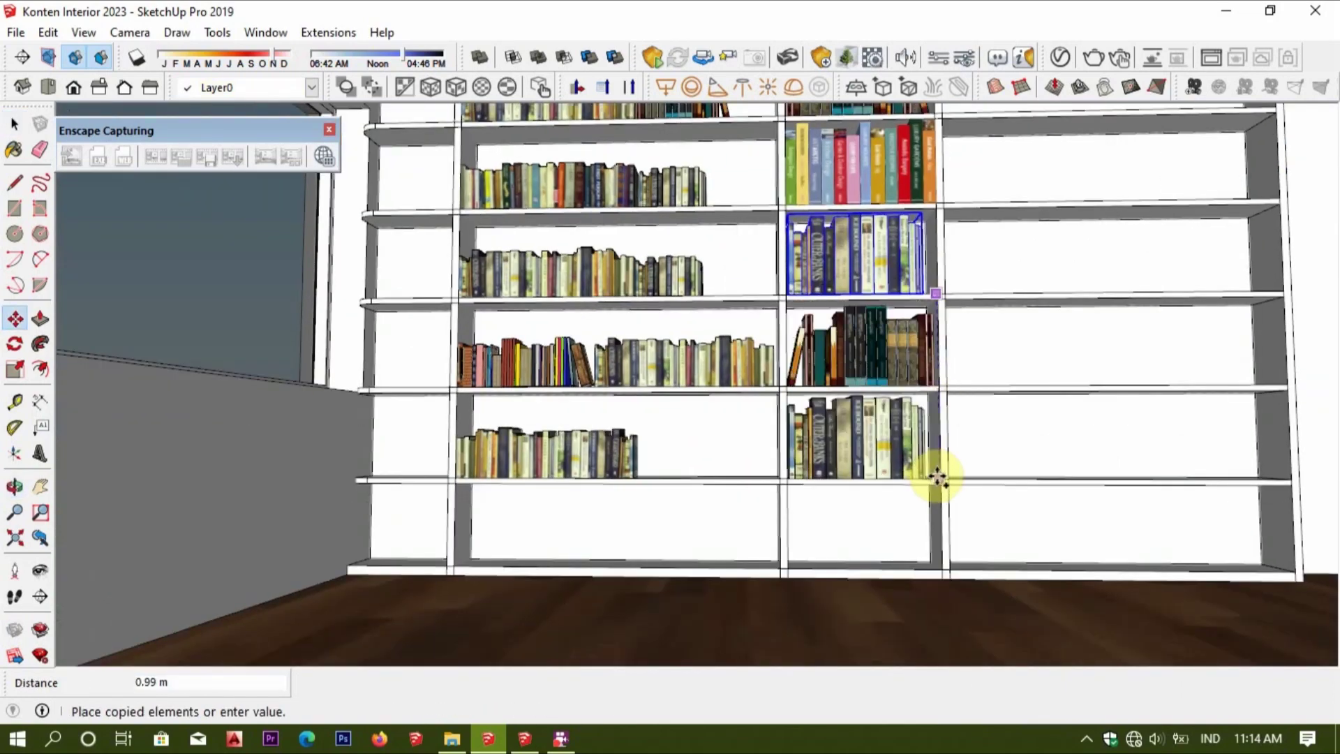
left_click(895, 437)
key("space")
scroll(892, 431, "up", 3)
right_click(891, 430)
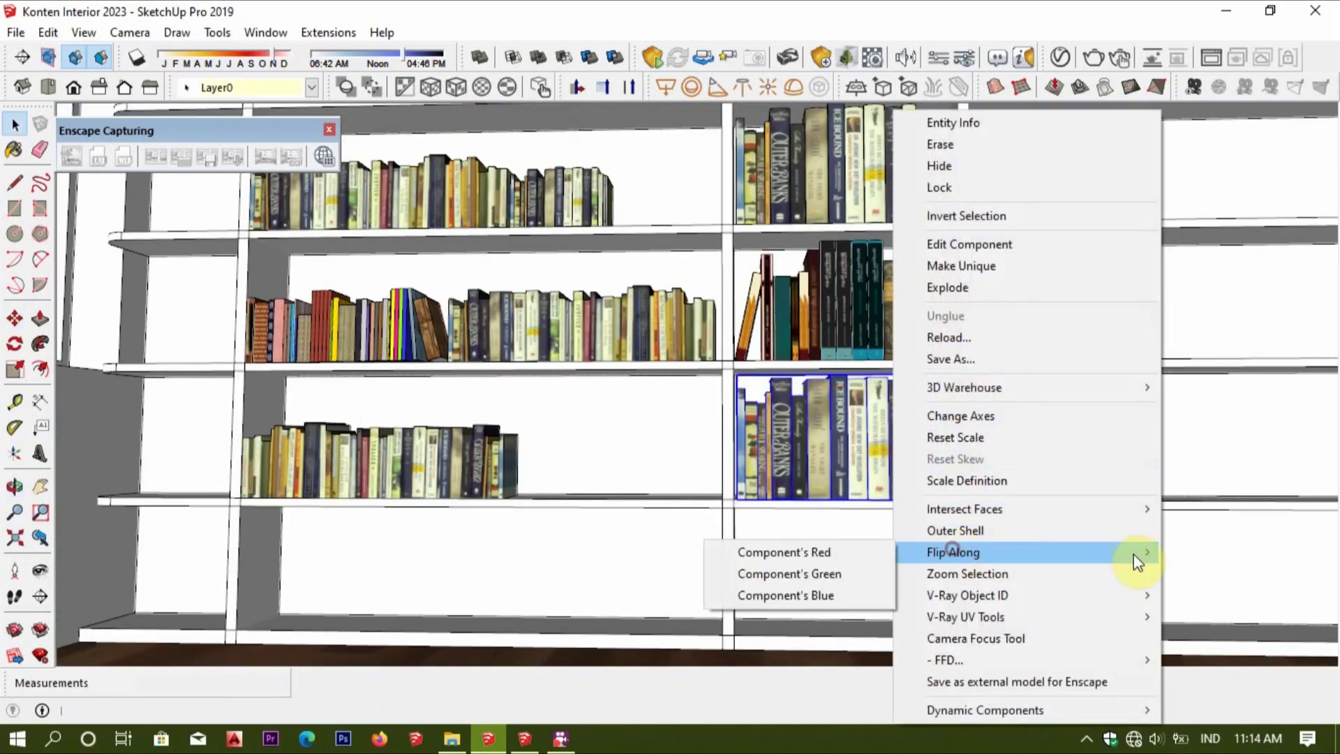
left_click(858, 550)
scroll(869, 460, "down", 3)
Select a colourful middle-bay book row for moving and orbit out to a wider wall view.
middle_click_drag(870, 460, 899, 258)
left_click(899, 259)
key("m")
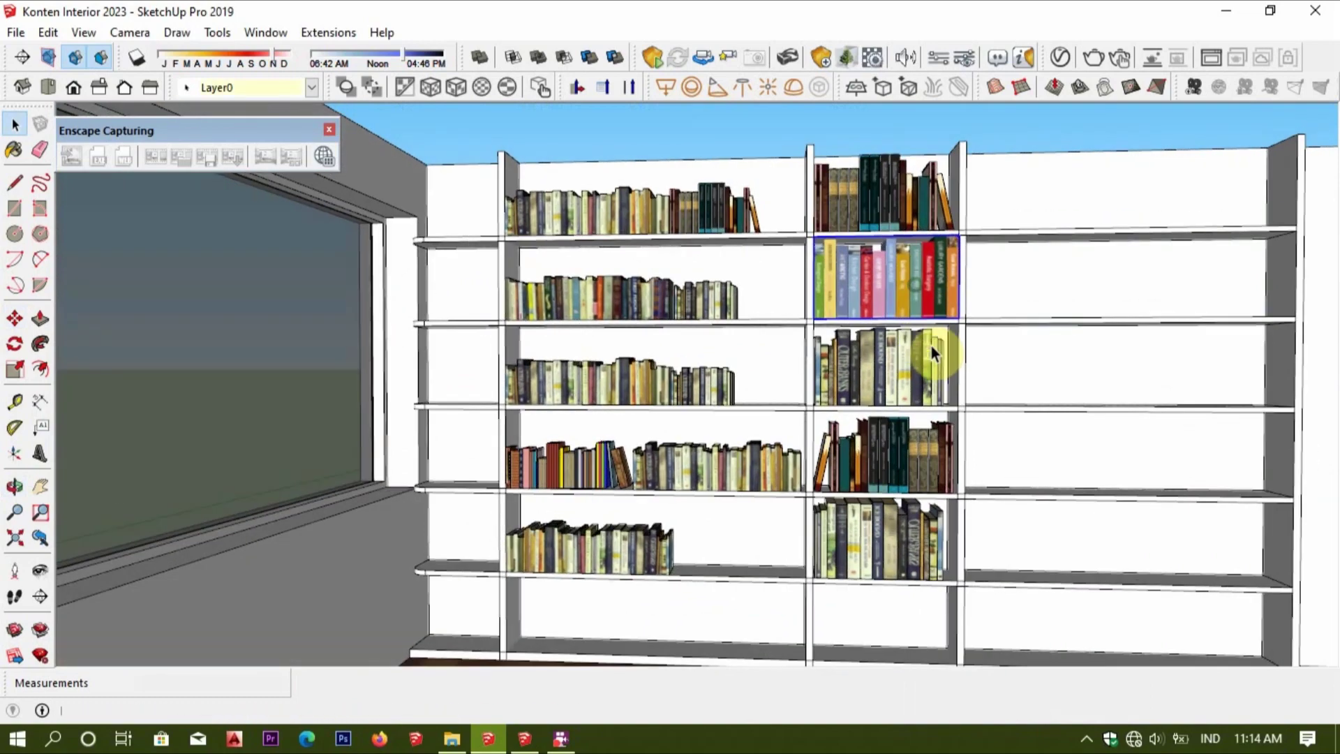
scroll(932, 346, "up", 3)
scroll(969, 315, "up", 2)
left_click(973, 307)
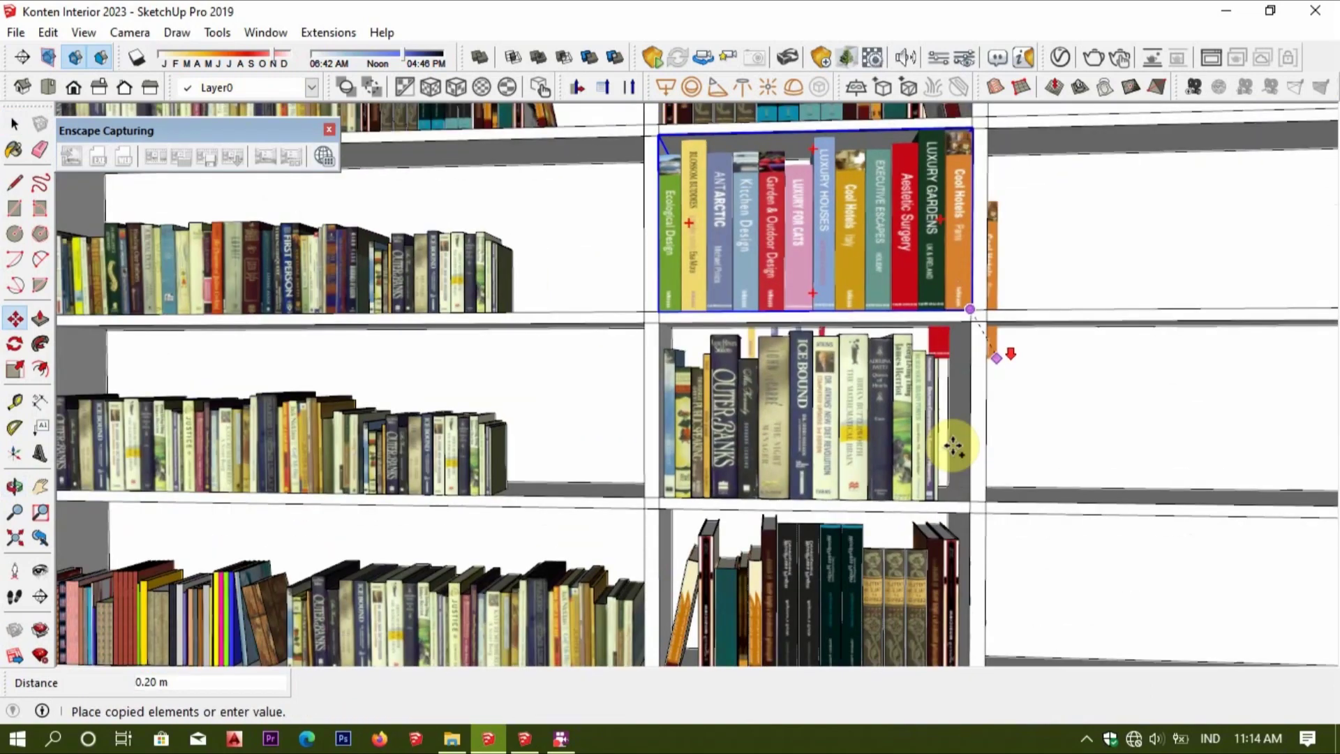
scroll(952, 443, "down", 3)
scroll(928, 503, "up", 3)
scroll(911, 564, "down", 5)
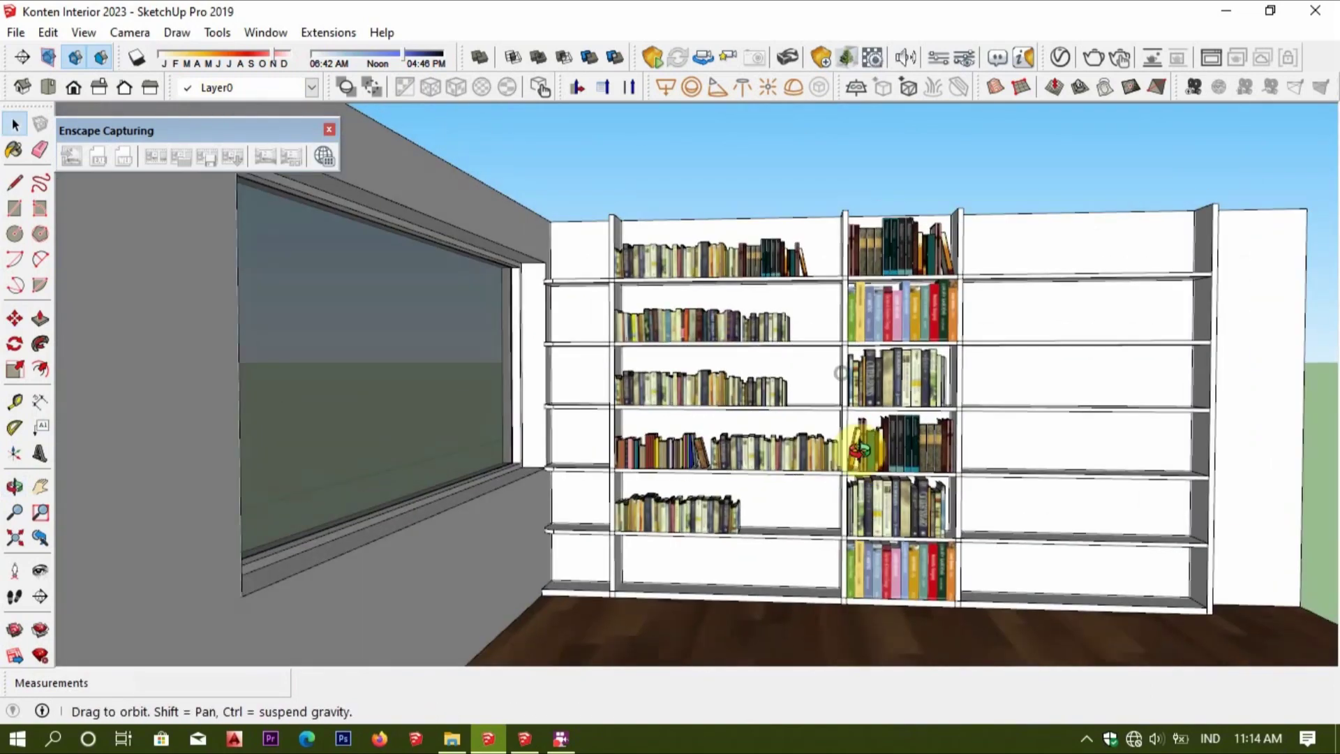
middle_click_drag(868, 442, 906, 364)
scroll(754, 425, "up", 3)
scroll(730, 419, "down", 2)
scroll(740, 363, "up", 3)
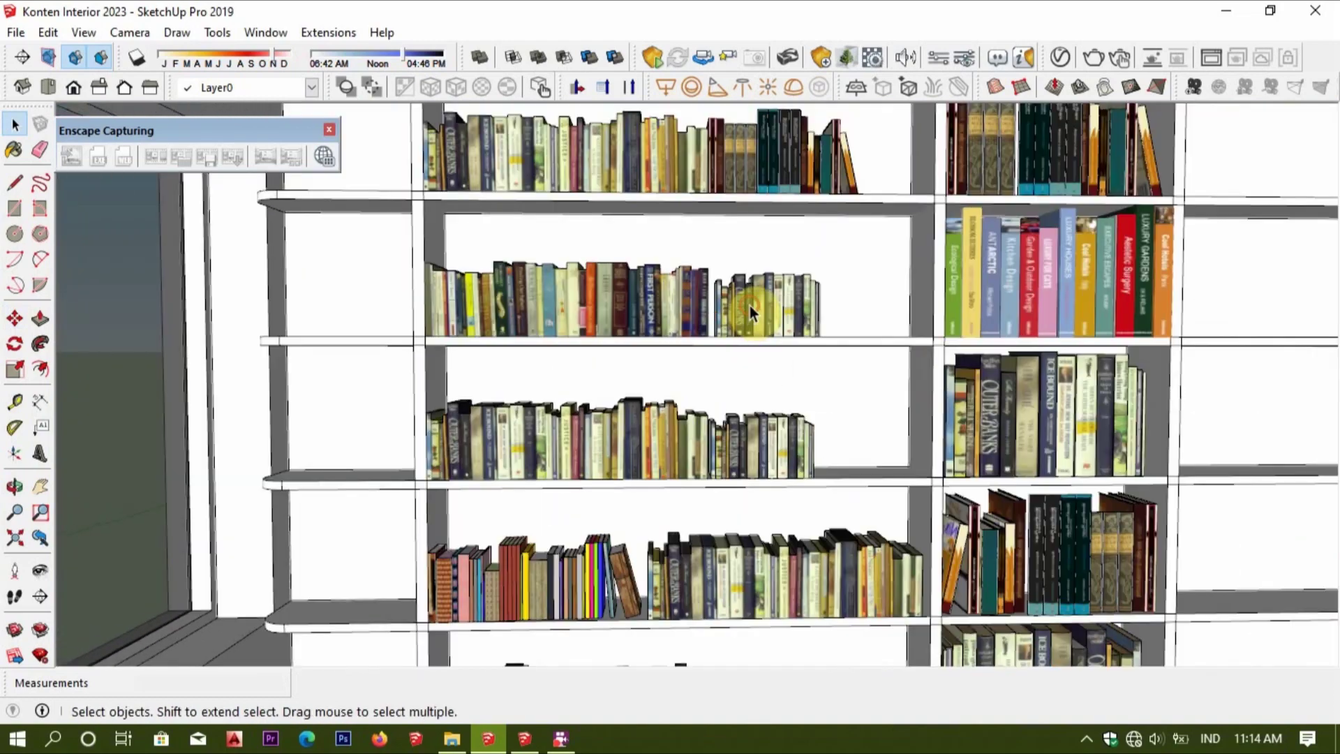
Scale a left-bay book row to fill its shelf width.
left_click(631, 352)
middle_click_drag(634, 359, 655, 362)
middle_click_drag(730, 344, 744, 339)
key("s")
left_click_drag(816, 294, 921, 255)
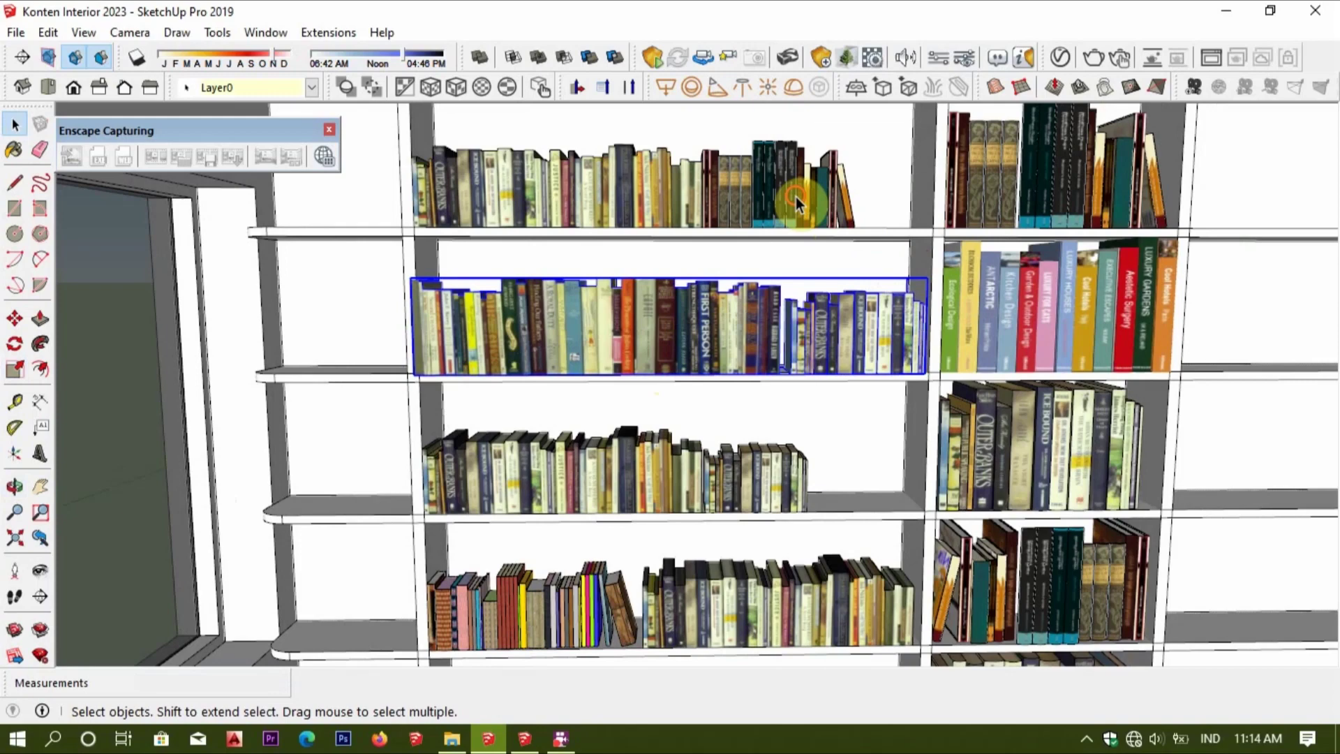
Scale a second left-bay book row to span its shelf.
left_click(796, 202)
middle_click_drag(796, 203, 618, 338)
scroll(698, 307, "up", 3)
key("s")
left_click_drag(771, 278, 897, 241)
scroll(803, 434, "down", 5)
key("space")
Stretch another book row with Scale to fill the shelf width.
scroll(762, 359, "up", 3)
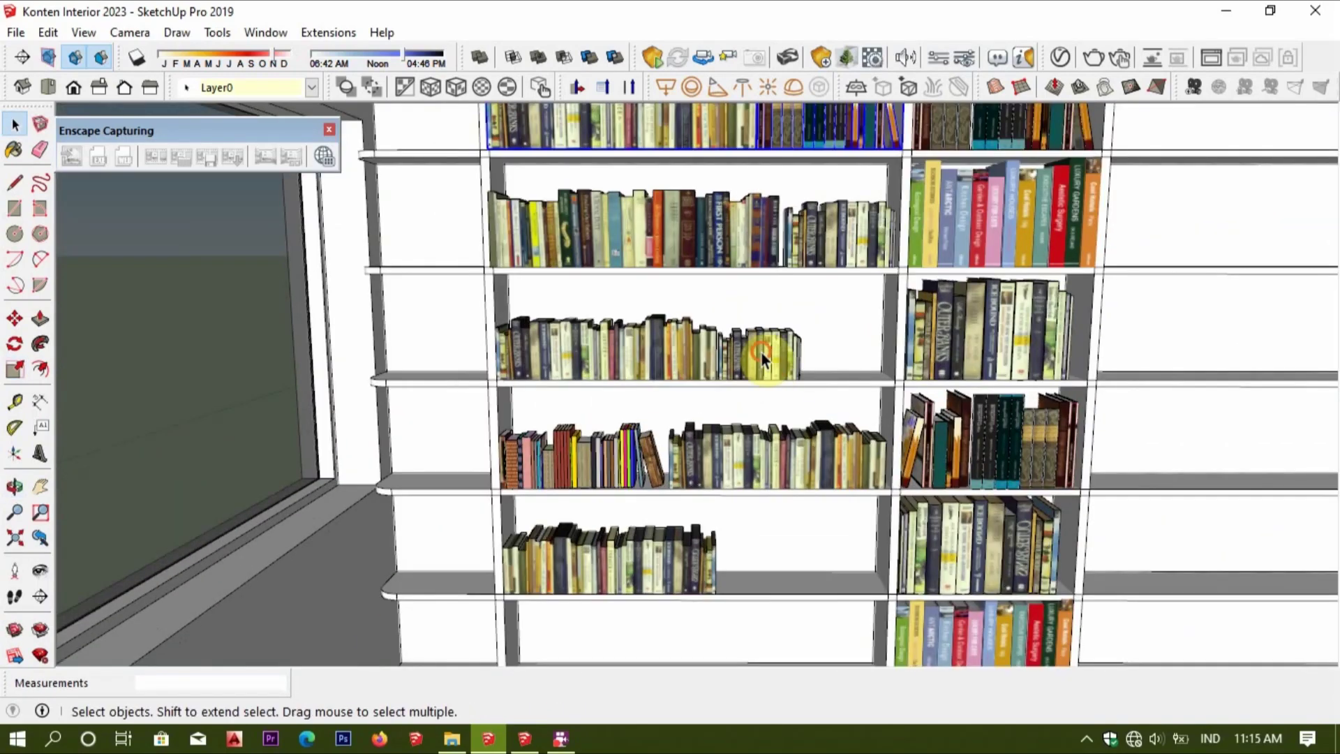
scroll(641, 363, "up", 3)
key("s")
left_click_drag(718, 335, 869, 272)
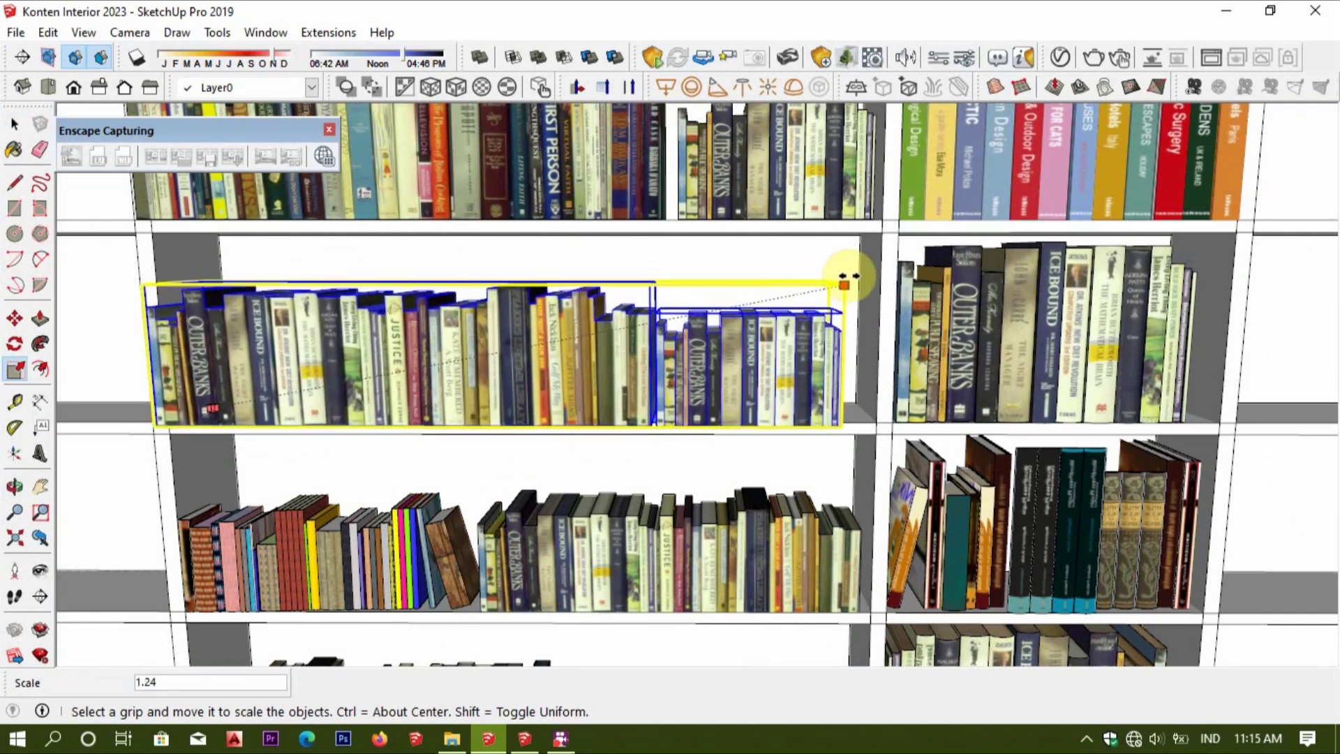
scroll(782, 324, "down", 3)
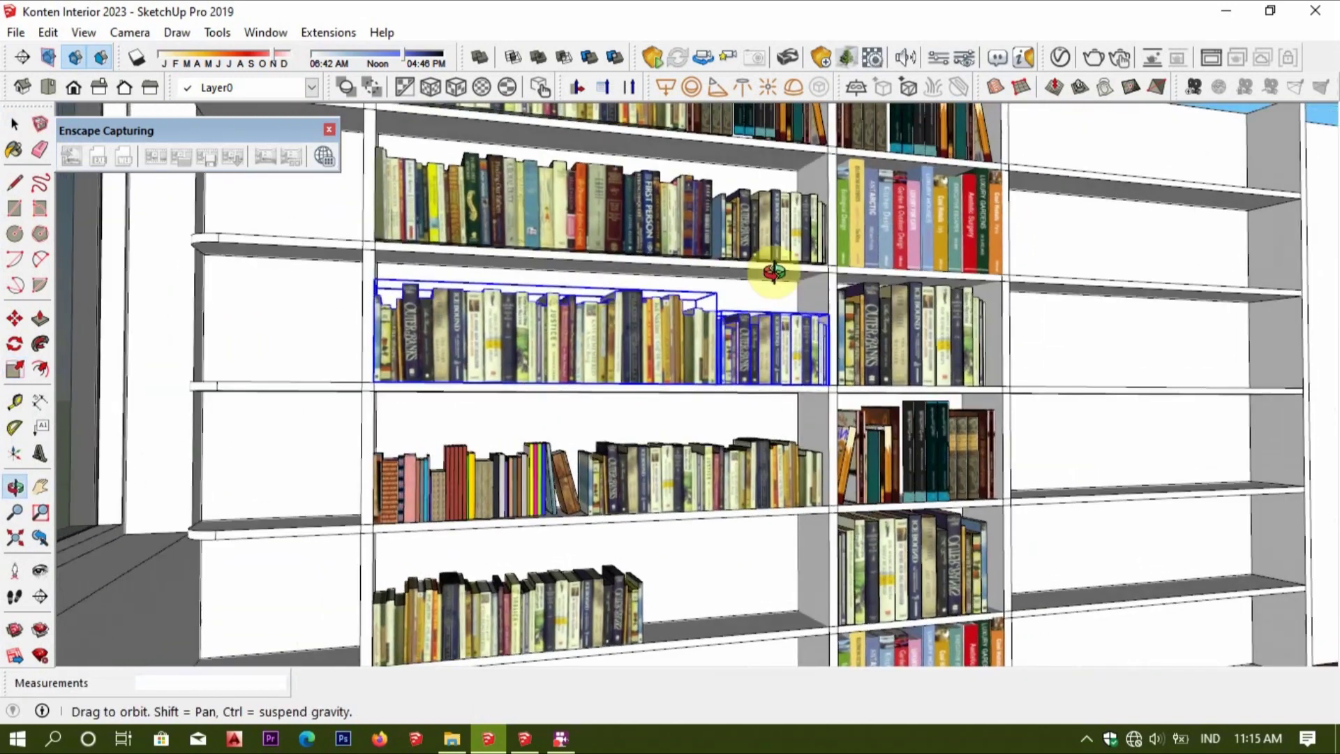
middle_click_drag(771, 269, 719, 374)
key("space")
Copy the short colourful book group onto the shelf below.
left_click(585, 399)
scroll(591, 407, "up", 3)
scroll(622, 429, "down", 2)
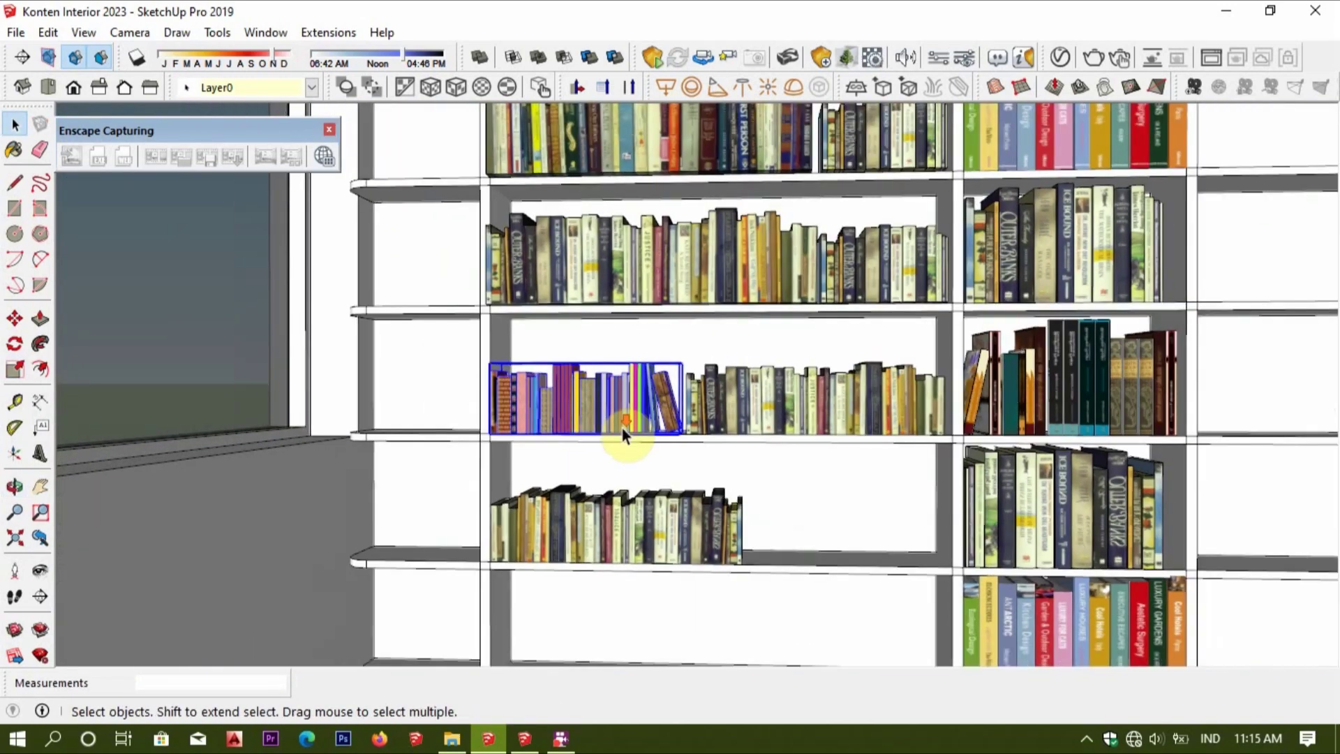
scroll(668, 356, "down", 3)
middle_click_drag(668, 356, 693, 409)
scroll(693, 409, "up", 3)
key("m")
left_click(598, 464)
key("ctrl")
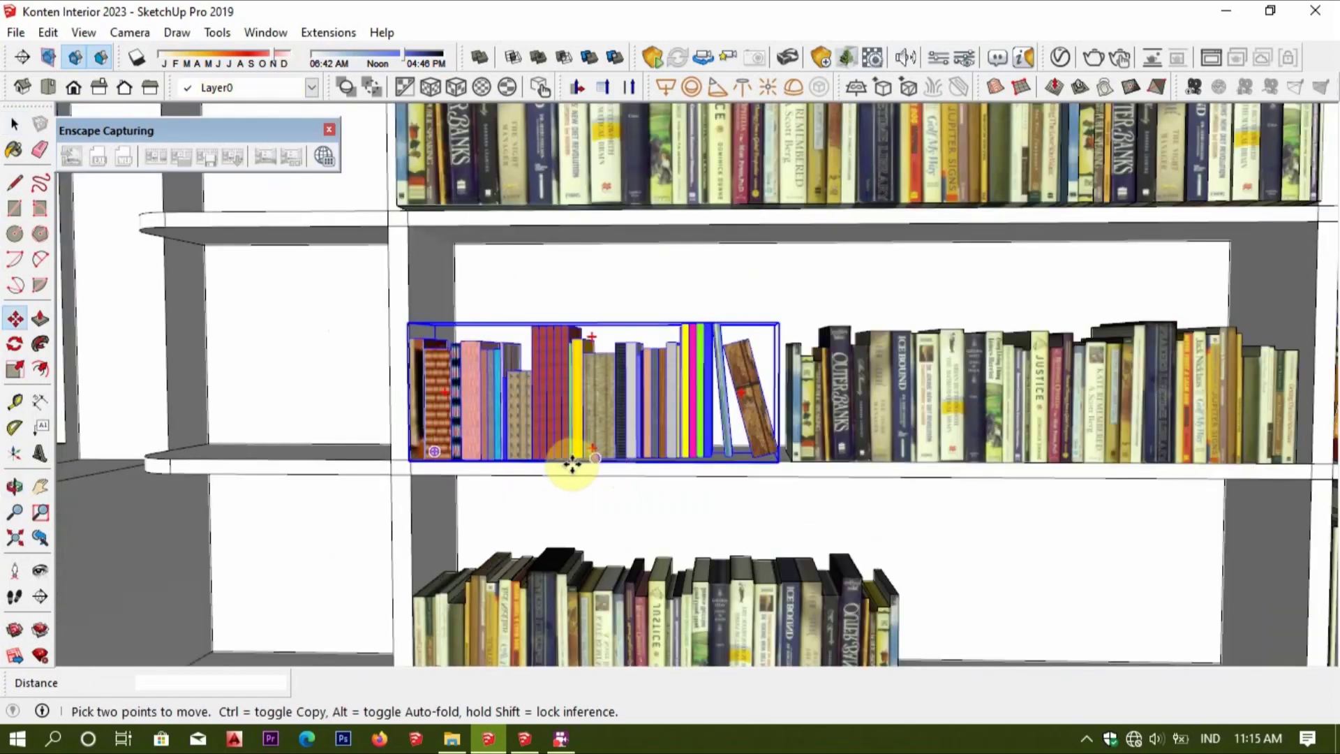
middle_click_drag(598, 464, 719, 487)
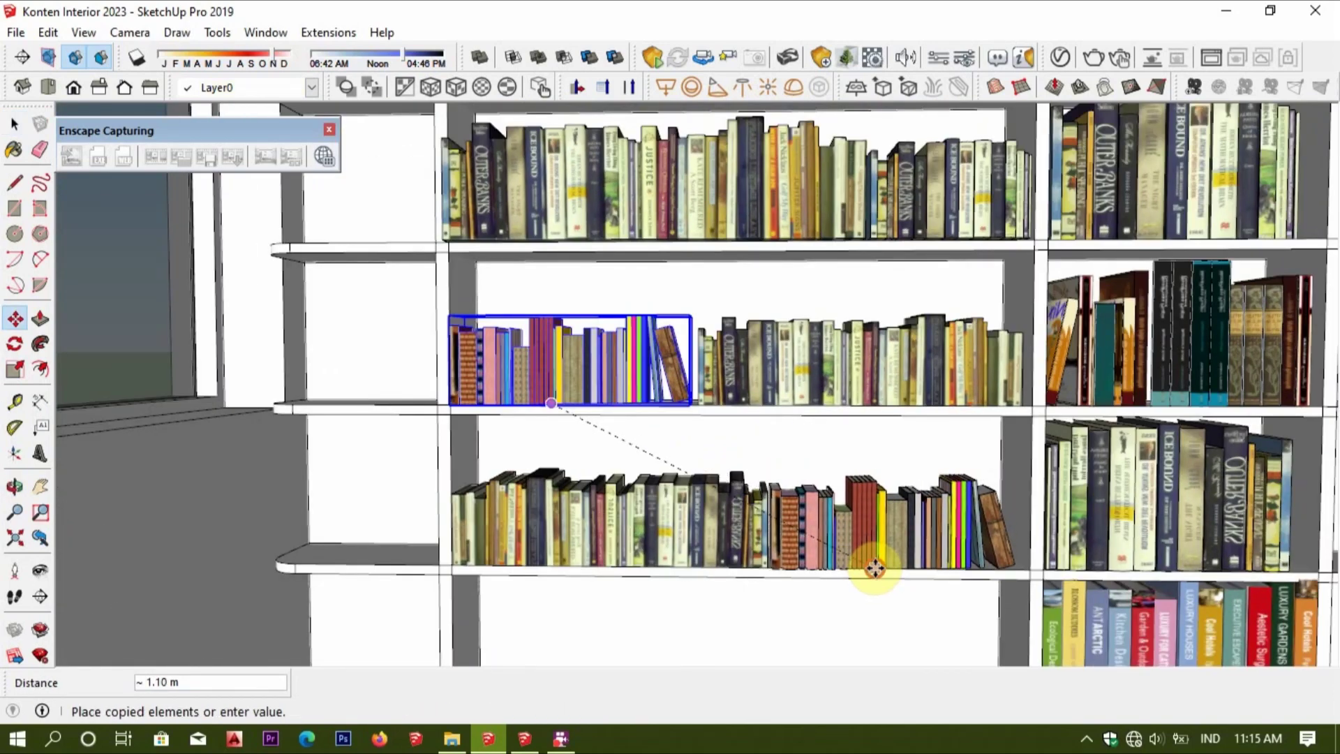
Scale the copied lower book row to fill its shelf.
scroll(861, 536, "down", 3)
middle_click_drag(861, 536, 869, 532)
scroll(868, 527, "up", 3)
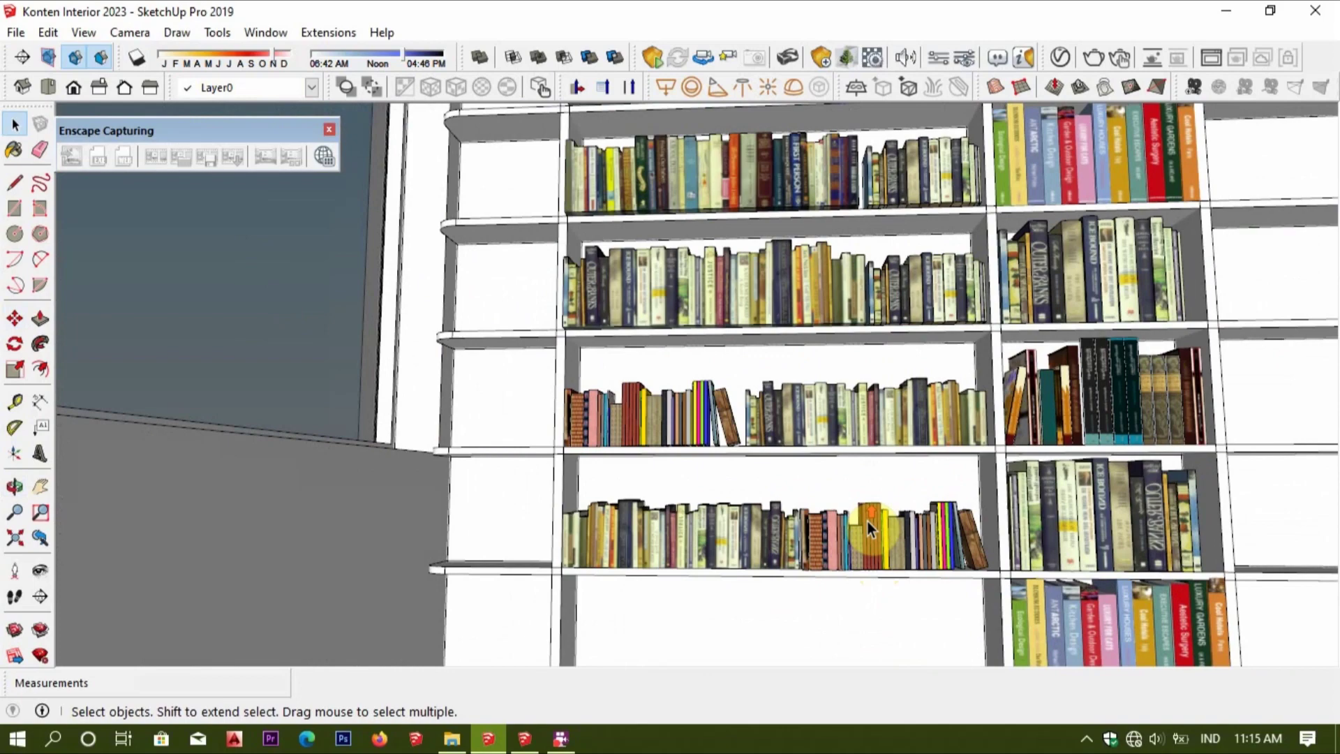
scroll(782, 507, "up", 3)
key("s")
left_click_drag(865, 487, 883, 481)
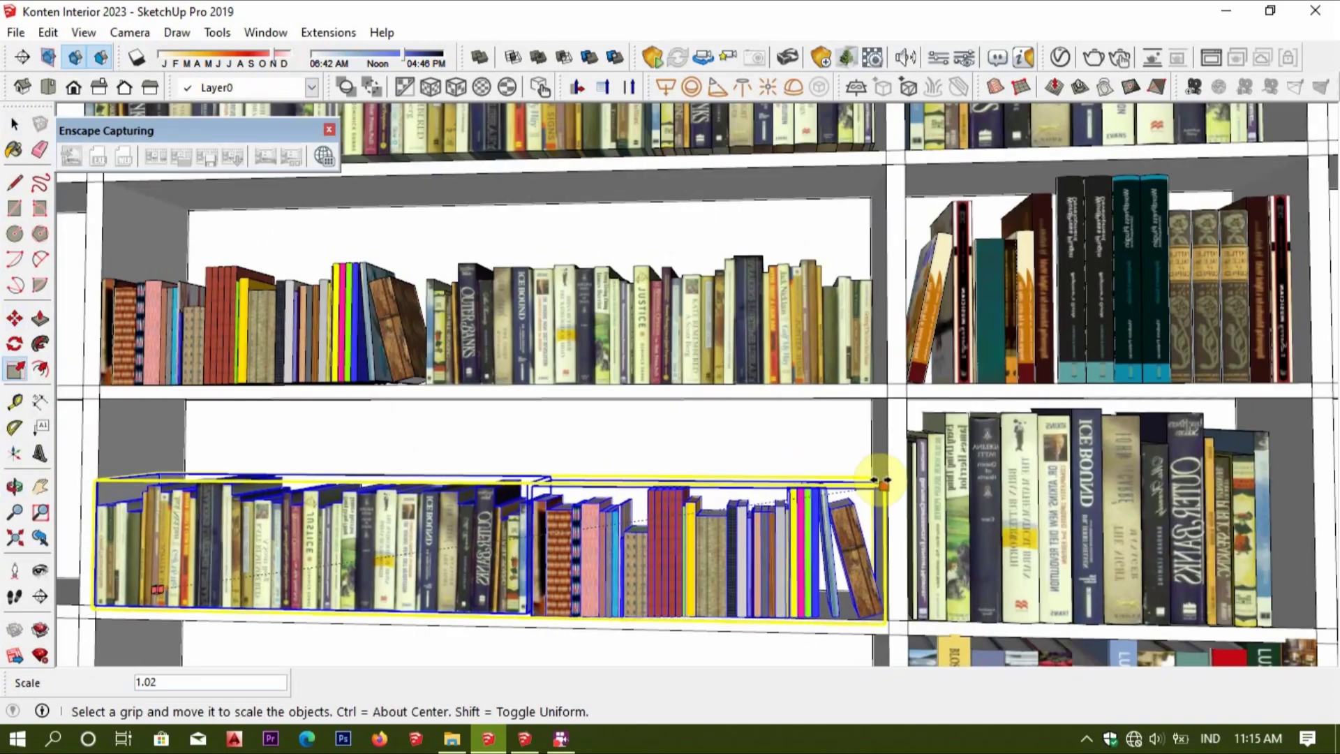
key("space")
Level the view to face the whole shelving wall and select the left bay's second-shelf row.
scroll(781, 509, "down", 3)
scroll(733, 485, "down", 2)
scroll(752, 450, "up", 1)
mouse_move(805, 447)
middle_mouse_down()
mouse_move(814, 354)
mouse_move(816, 440)
middle_mouse_up()
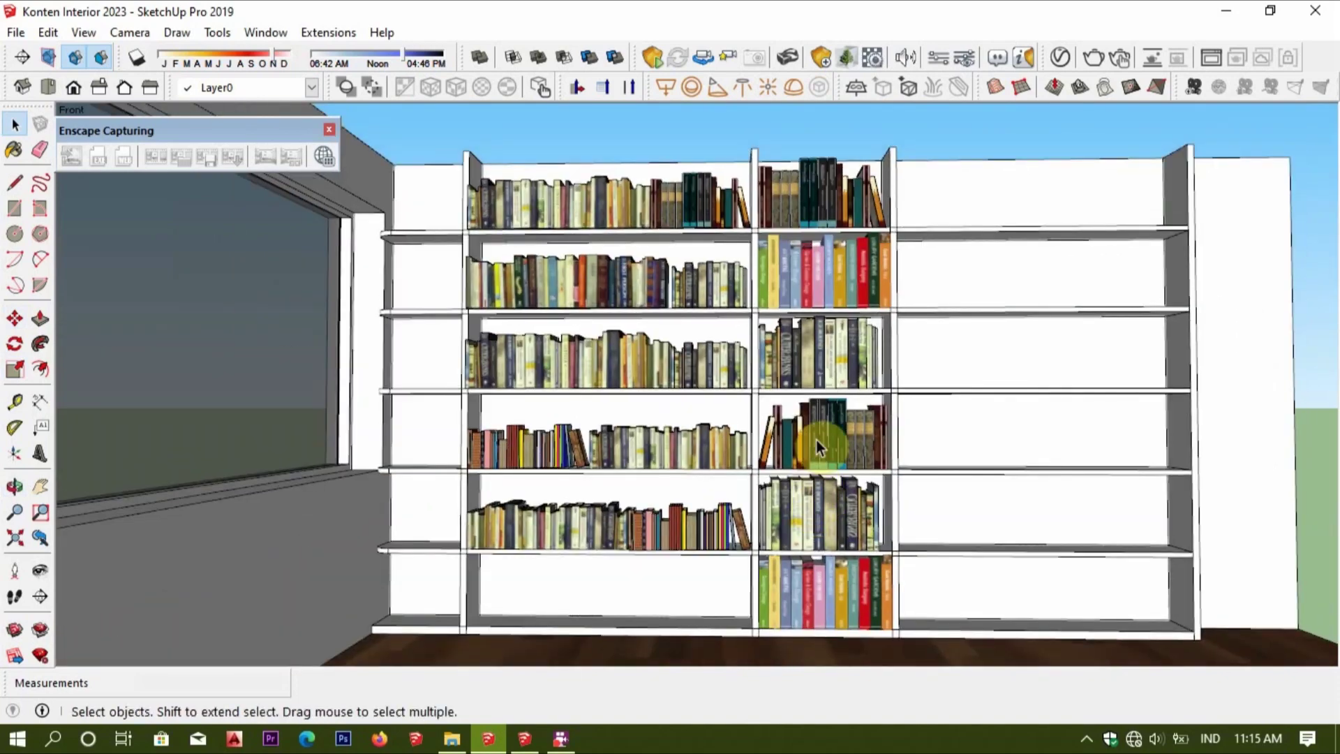
scroll(819, 437, "down", 3)
scroll(699, 393, "up", 2)
scroll(726, 370, "up", 2)
left_click(733, 358)
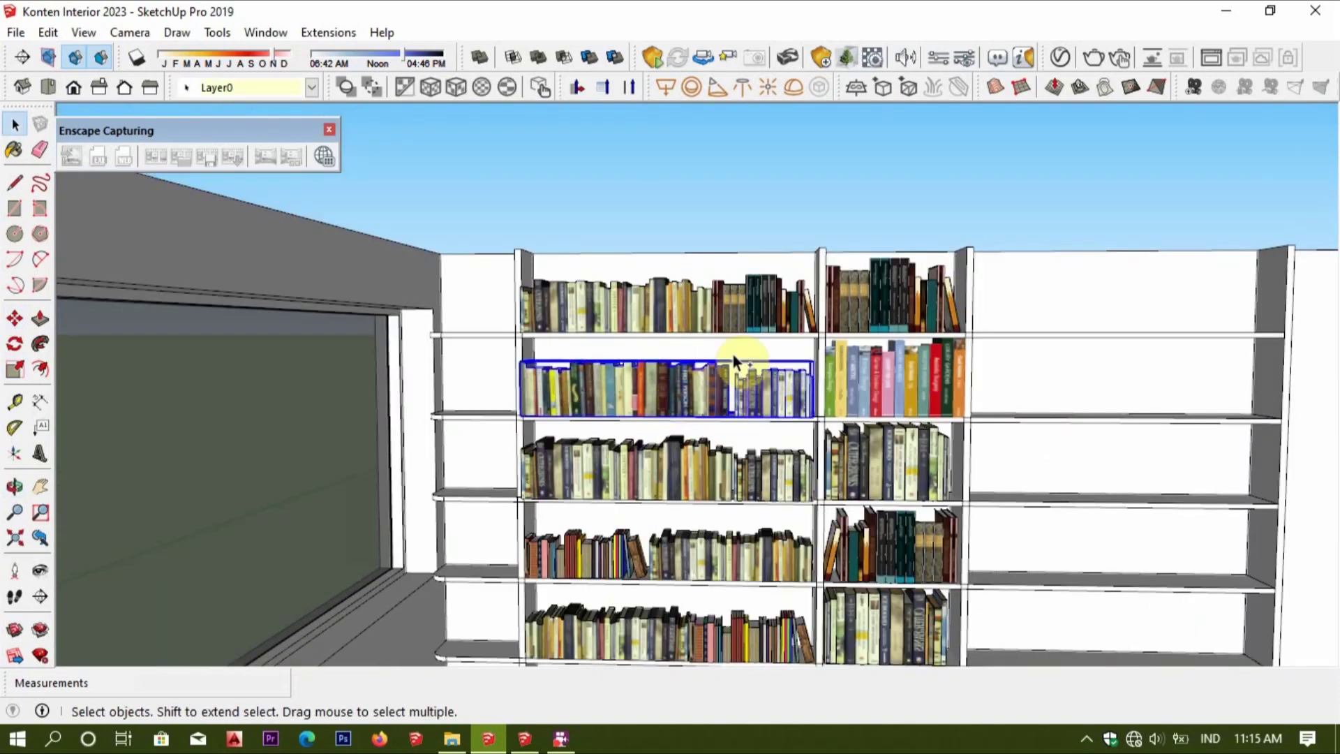
Select the lower book rows and move-copy them into the bookshelf's right bay.
left_click(609, 556, "shift")
middle_click_drag(609, 556, 748, 509)
left_click(748, 510, "shift")
scroll(636, 422, "up", 3)
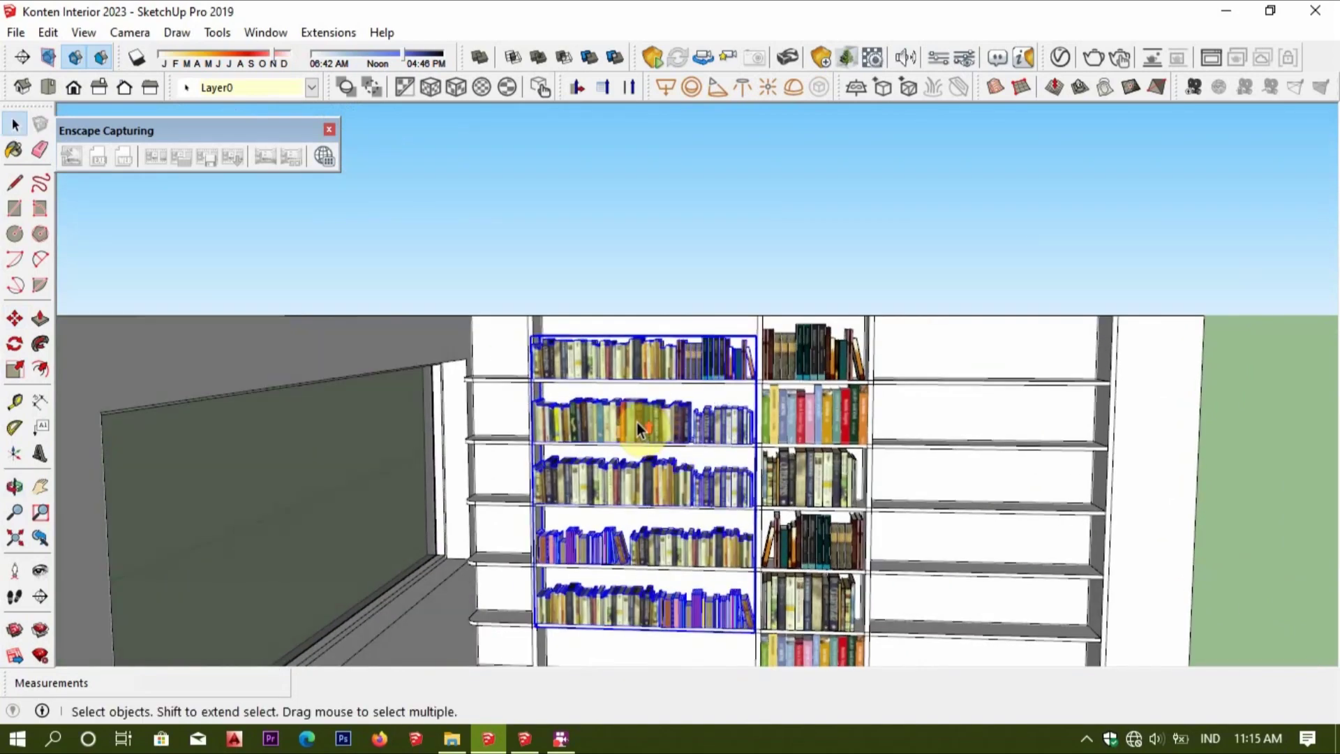
key("m")
middle_click_drag(637, 421, 486, 342)
key("ctrl")
left_click(483, 297)
left_click(963, 293)
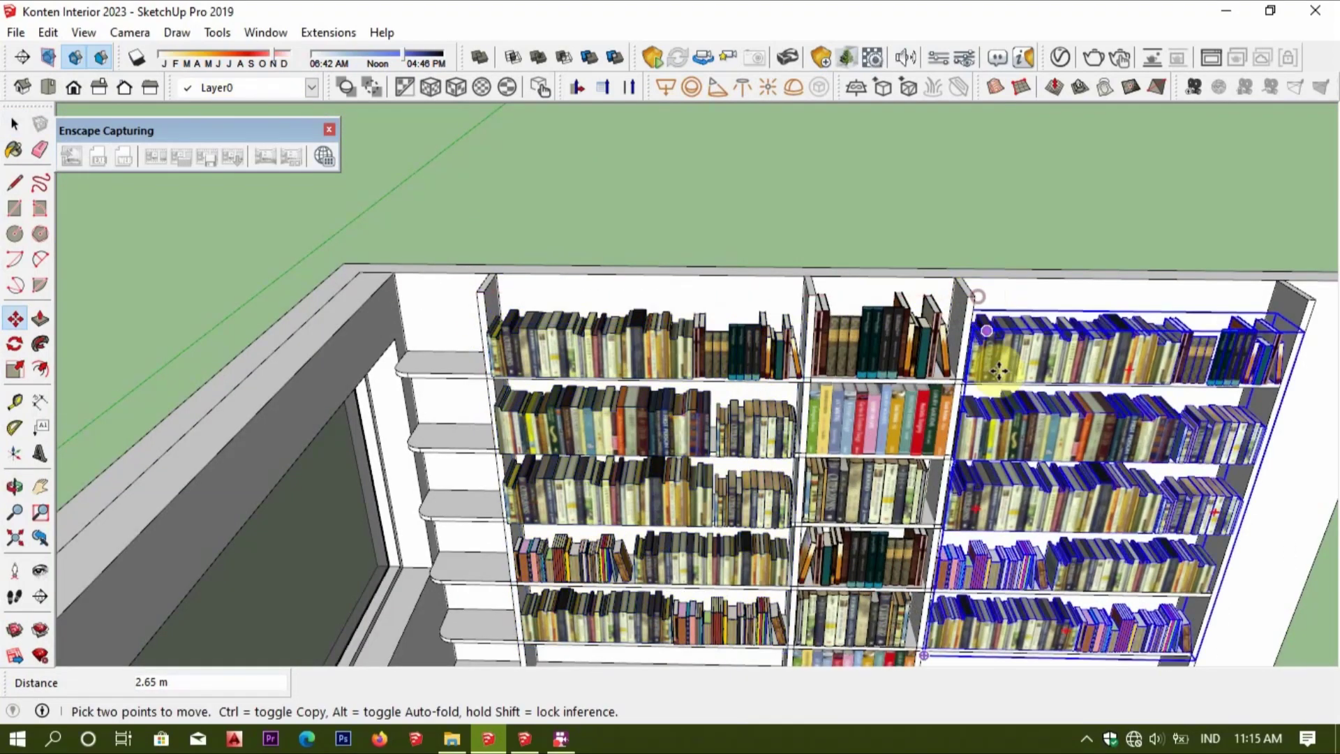
middle_click_drag(963, 293, 861, 380)
key("space")
Flip the copied book rows along their length to face outward.
right_click(846, 377)
left_click(1103, 594)
left_click(1104, 529)
mouse_move(1104, 529)
middle_mouse_down()
mouse_move(824, 376)
mouse_move(860, 391)
middle_mouse_up()
scroll(861, 391, "up", 3)
middle_click_drag(831, 493, 897, 471)
scroll(896, 471, "up", 2)
Copy a middle-bay book group onto the left bay's bottom shelf and flip it.
left_click(895, 467)
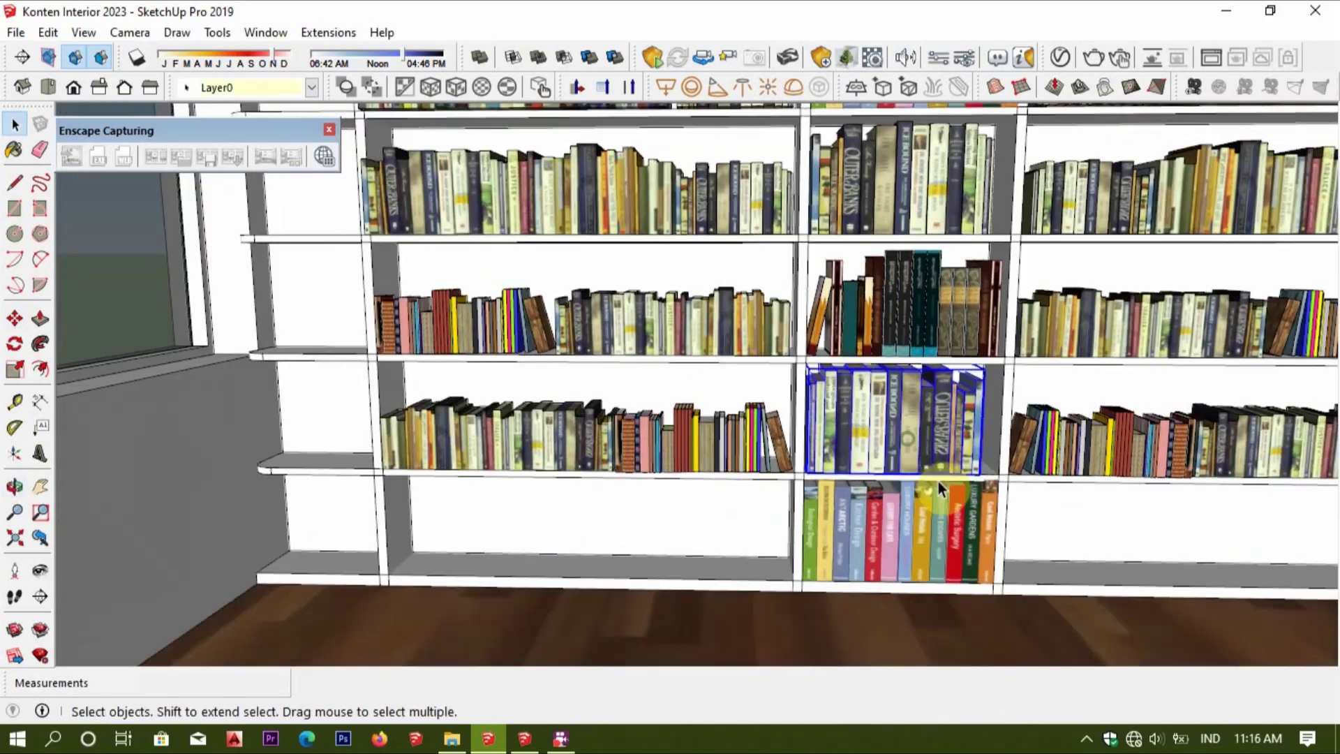
key("m")
scroll(938, 481, "up", 2)
left_click(1015, 463, "ctrl")
left_click(699, 619)
scroll(700, 618, "down", 1)
middle_click_drag(636, 604, 772, 489)
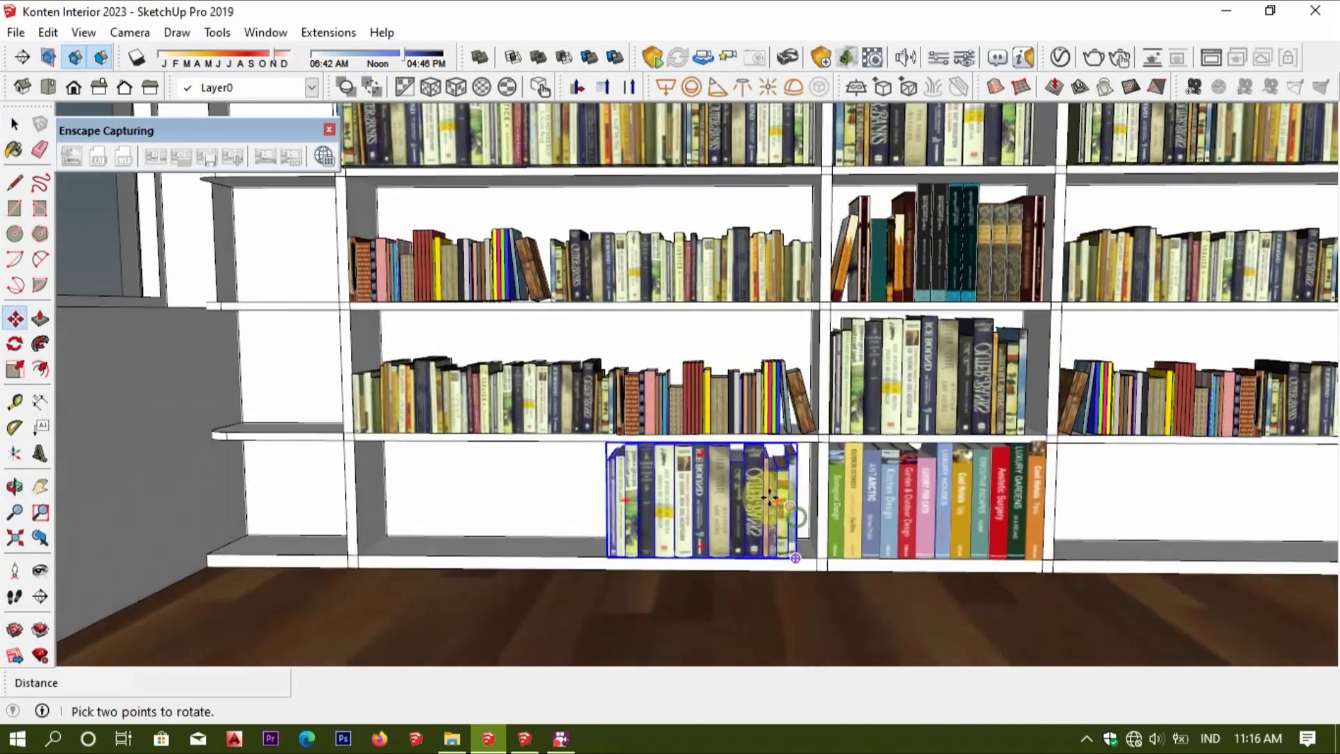
key("space")
right_click(744, 489)
left_click(1064, 553)
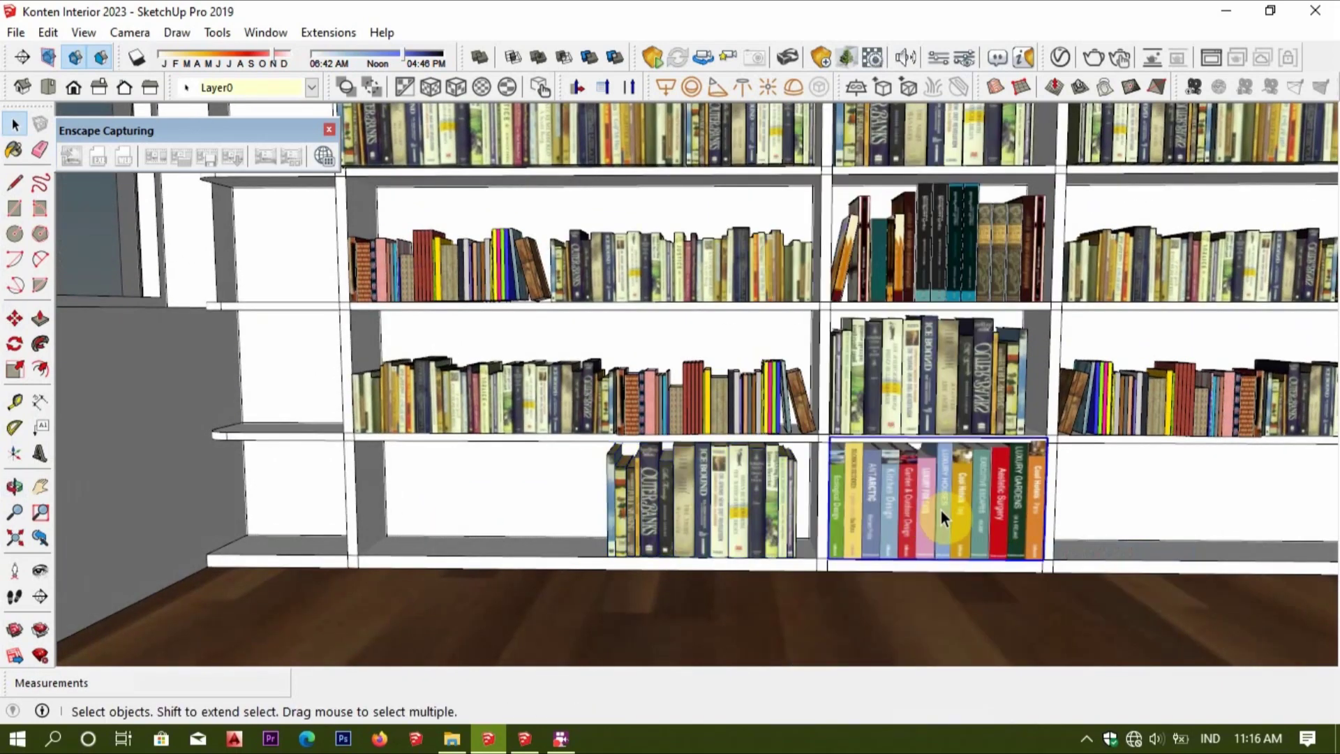
Copy the colourful book row onto the left bottom shelf.
left_click(1040, 558, "ctrl")
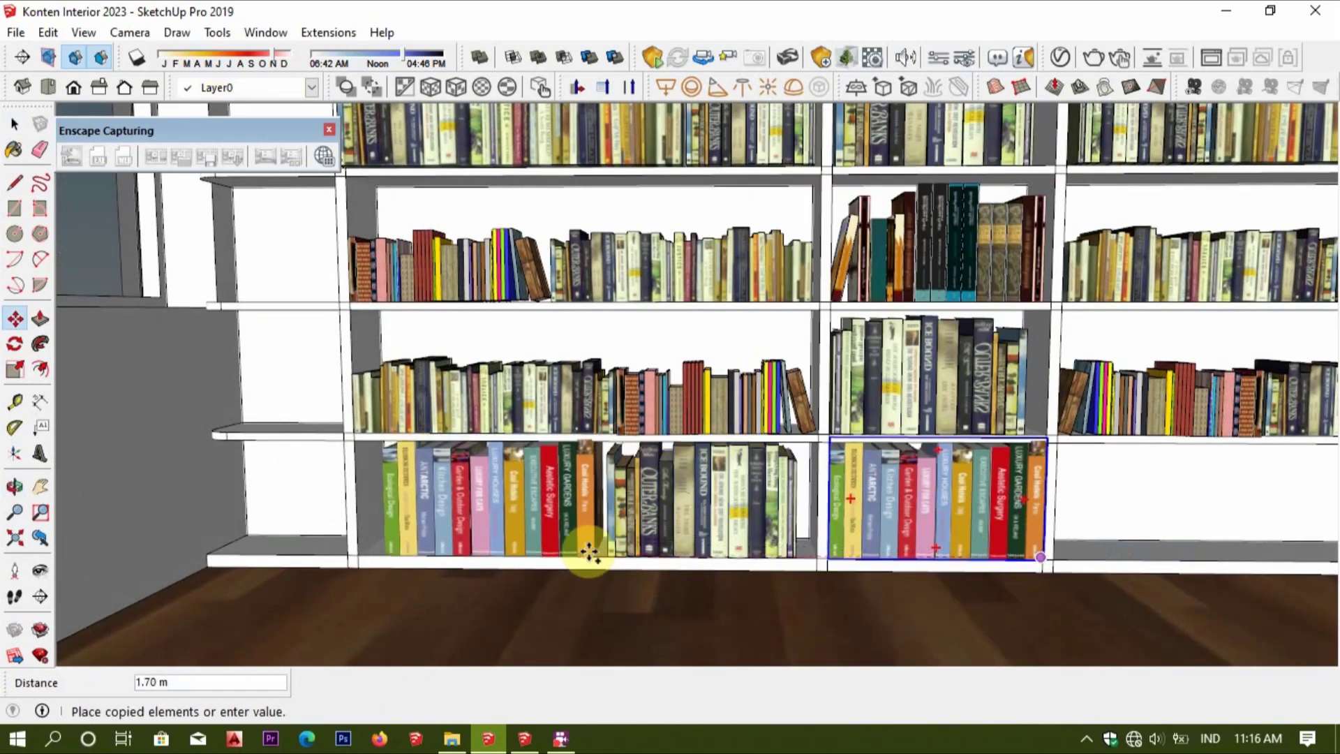
left_click(585, 546)
scroll(579, 530, "down", 3)
key("space")
left_click(656, 515)
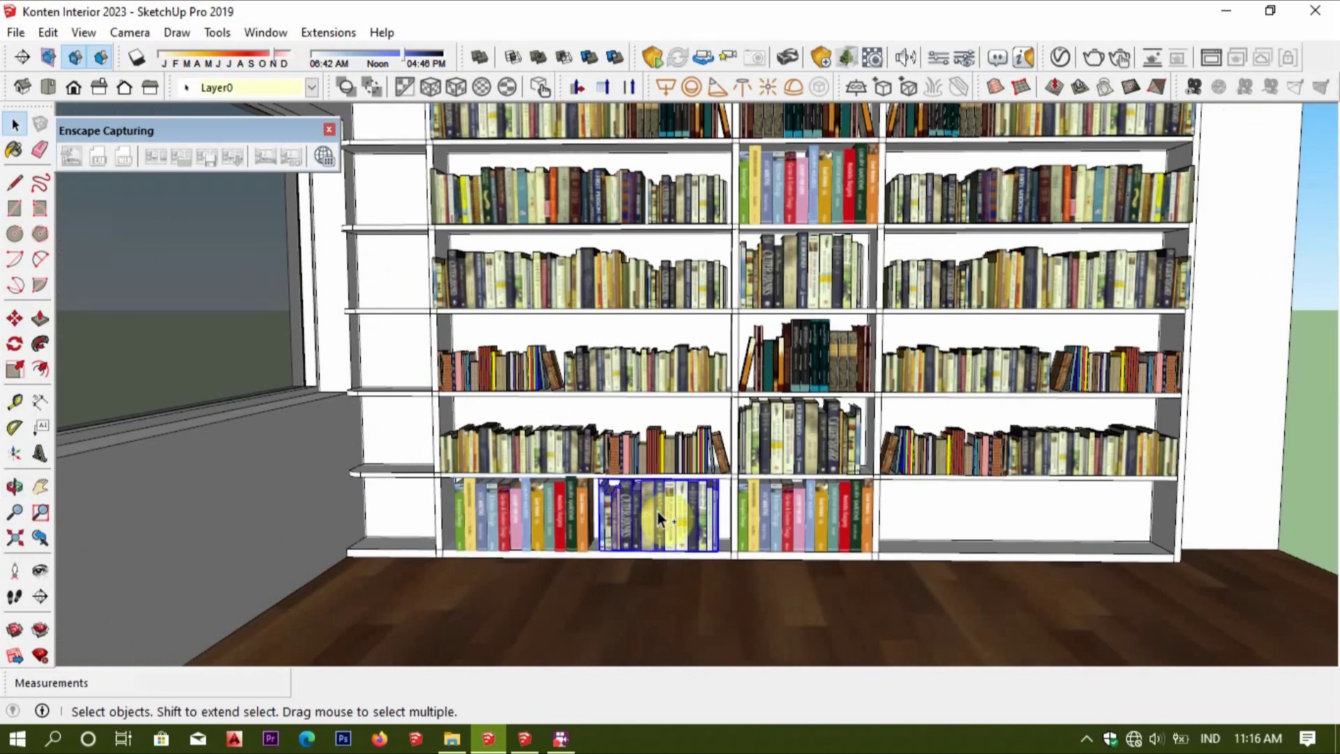
Copy a middle-bay book group onto the right bay's bottom shelf.
left_click(781, 367)
scroll(794, 393, "up", 2)
scroll(794, 392, "up", 2)
key("m")
left_click(687, 388, "ctrl")
scroll(835, 575, "down", 2)
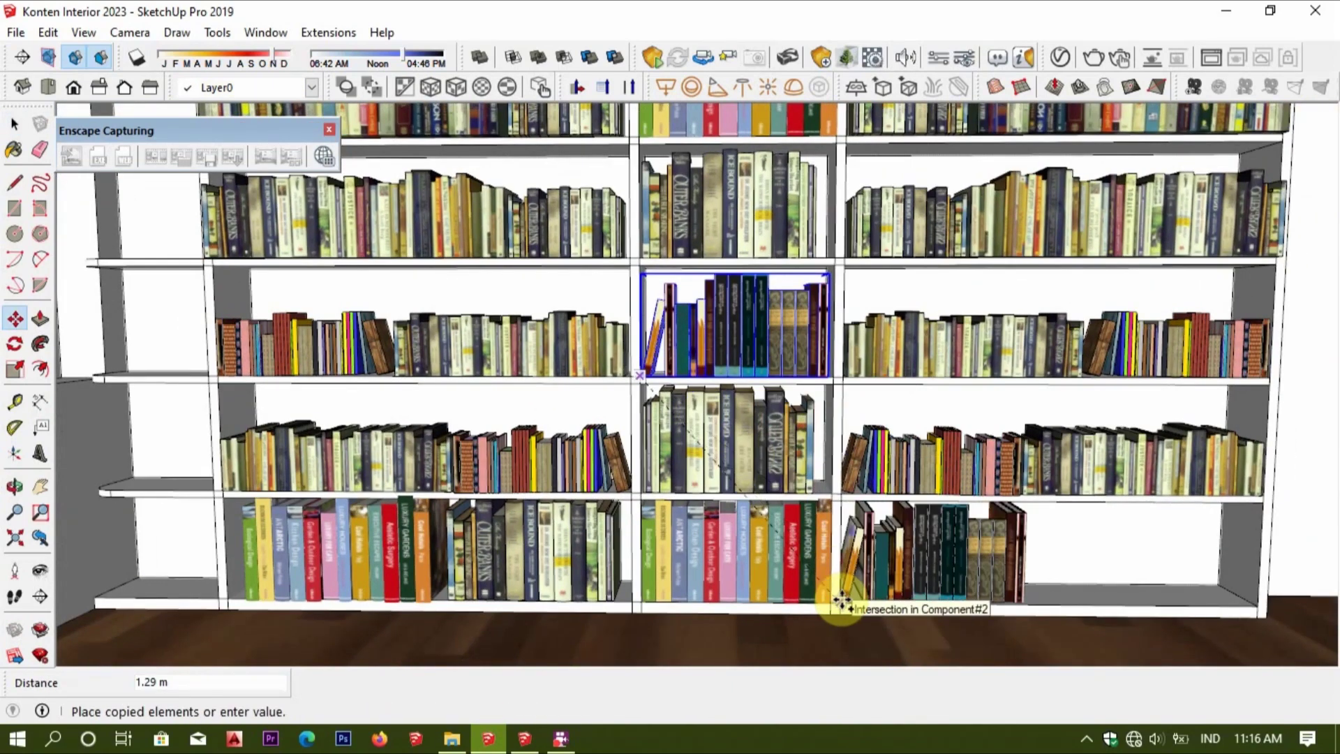
Copy the bottom-left book group onto another shelf, then view the whole bookshelf.
left_click(527, 543)
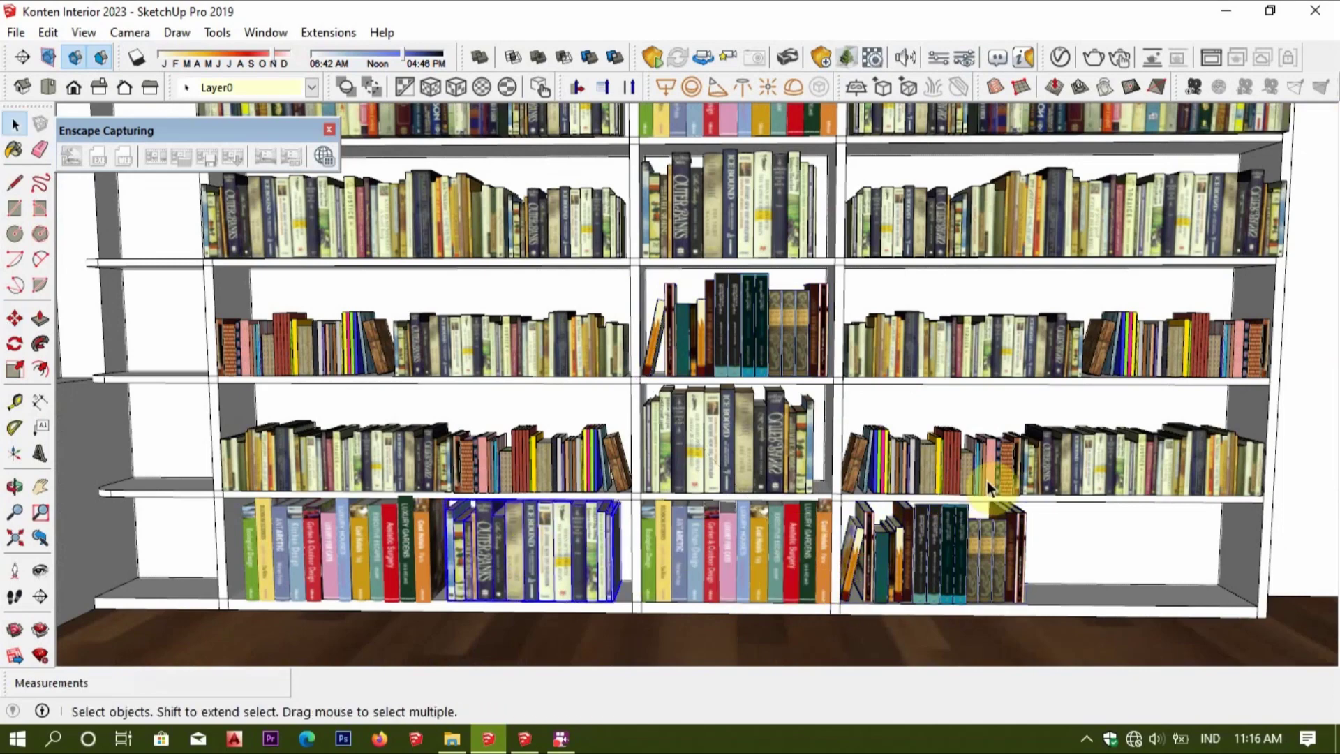
scroll(698, 539, "up", 3)
key("m")
left_click(434, 590, "ctrl")
scroll(435, 589, "down", 2)
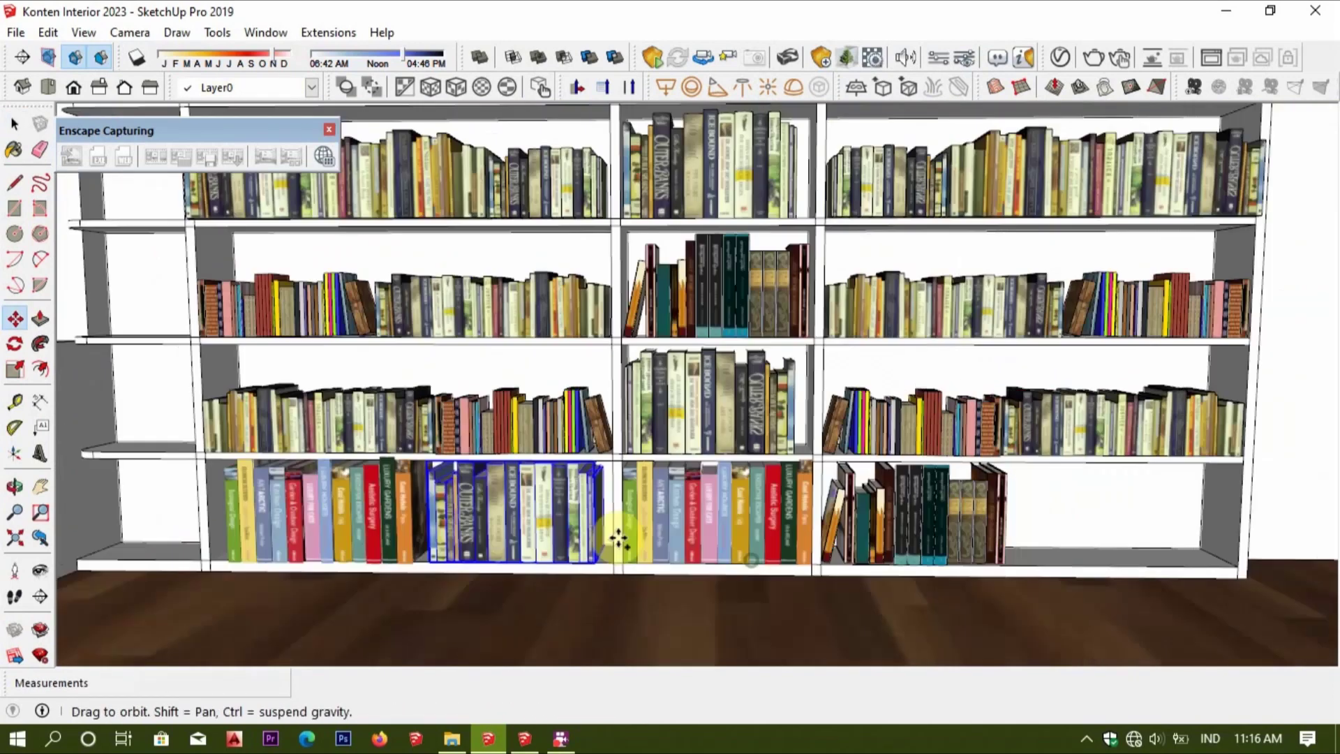
scroll(1012, 560, "down", 1)
scroll(1023, 551, "down", 2)
middle_click_drag(912, 553, 830, 563, "shift")
scroll(802, 562, "up", 3)
Move-copy a row of books onto the narrow side shelf by the window wall.
mouse_move(644, 496)
middle_mouse_down()
mouse_move(523, 489)
mouse_move(509, 552)
mouse_move(509, 517)
mouse_move(567, 428)
middle_mouse_up()
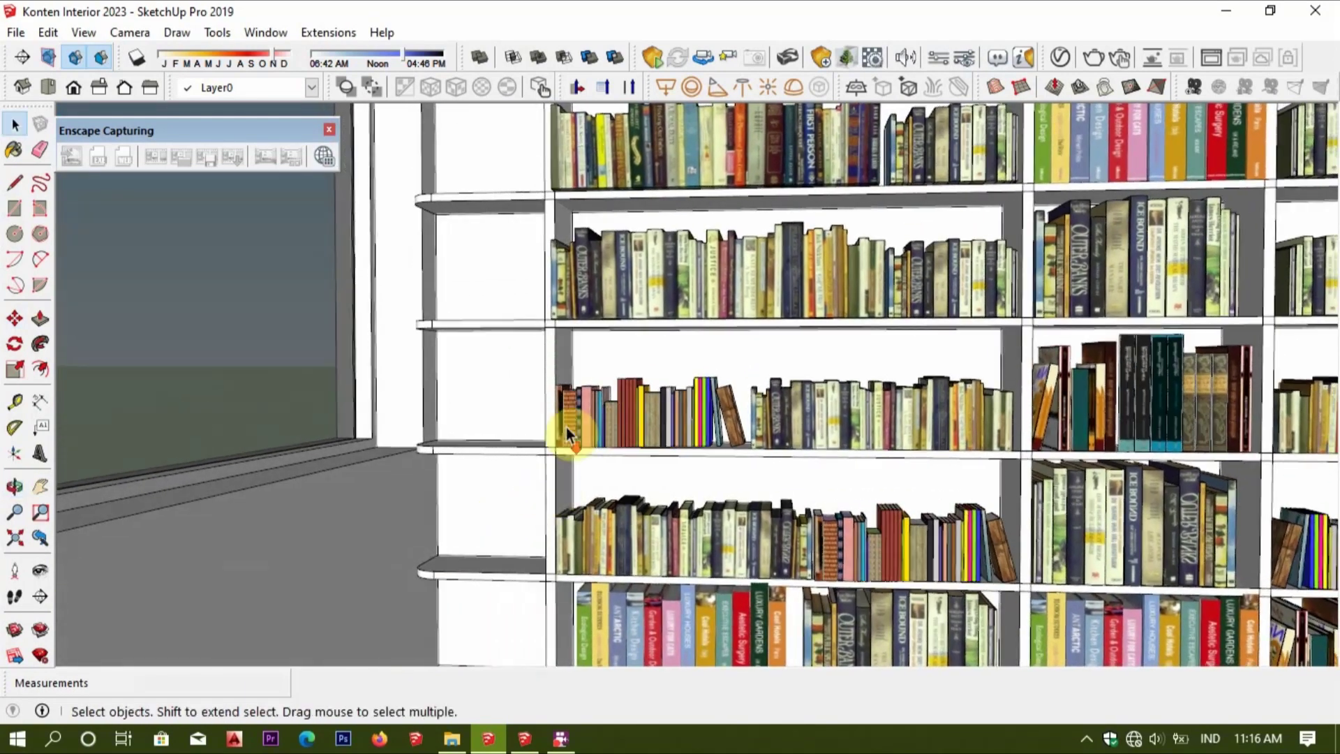
scroll(698, 440, "down", 3)
scroll(878, 453, "up", 2)
left_click(878, 454)
key("m")
scroll(1032, 538, "down", 2)
scroll(972, 517, "up", 2)
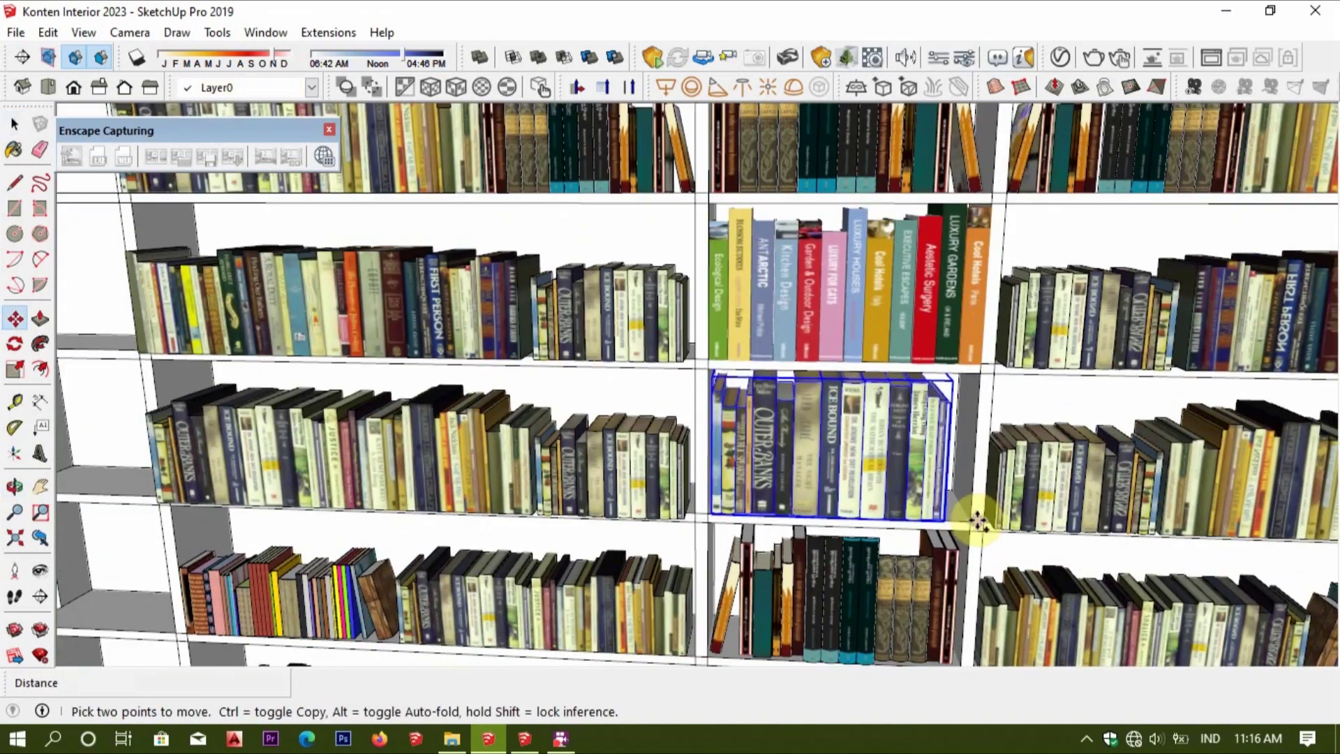
left_click(973, 517)
middle_click_drag(972, 517, 627, 504)
left_click(627, 504)
scroll(515, 470, "up", 1)
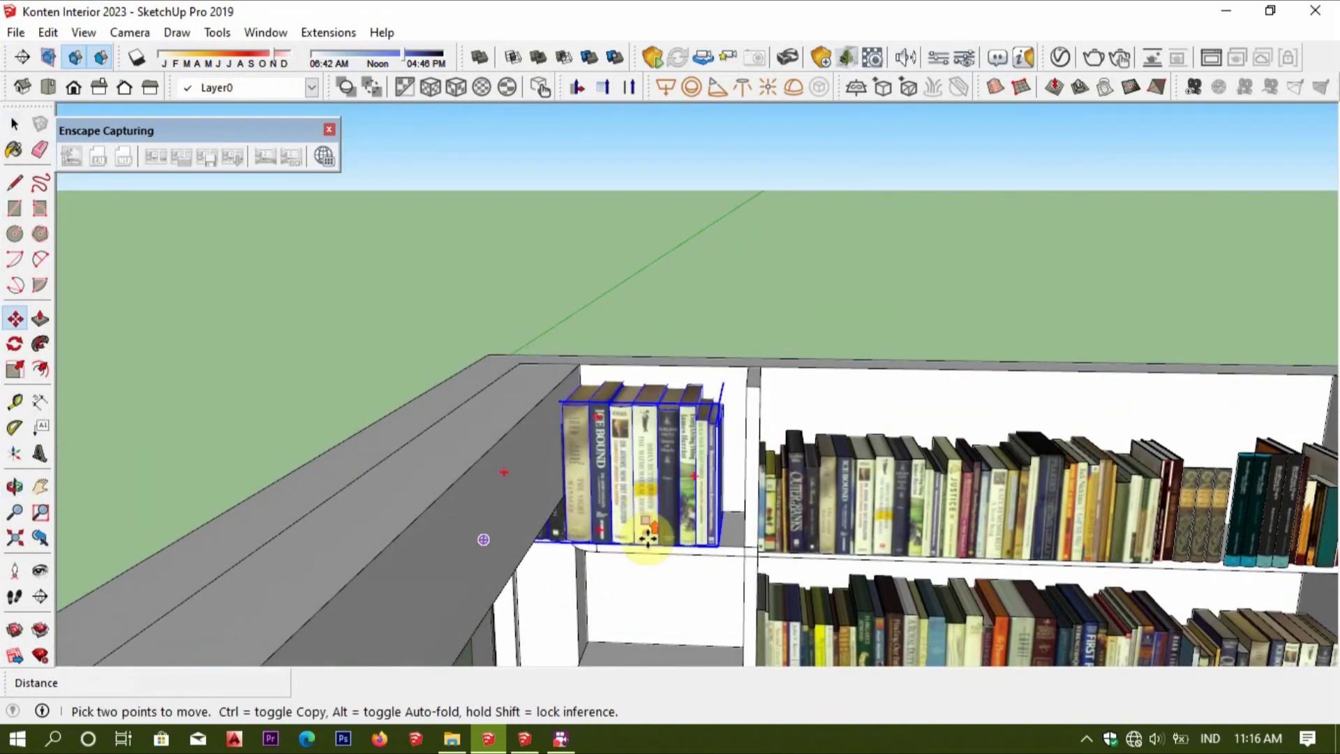
scroll(646, 532, "up", 3)
Push the copied books against the shelf divider.
left_click(725, 577)
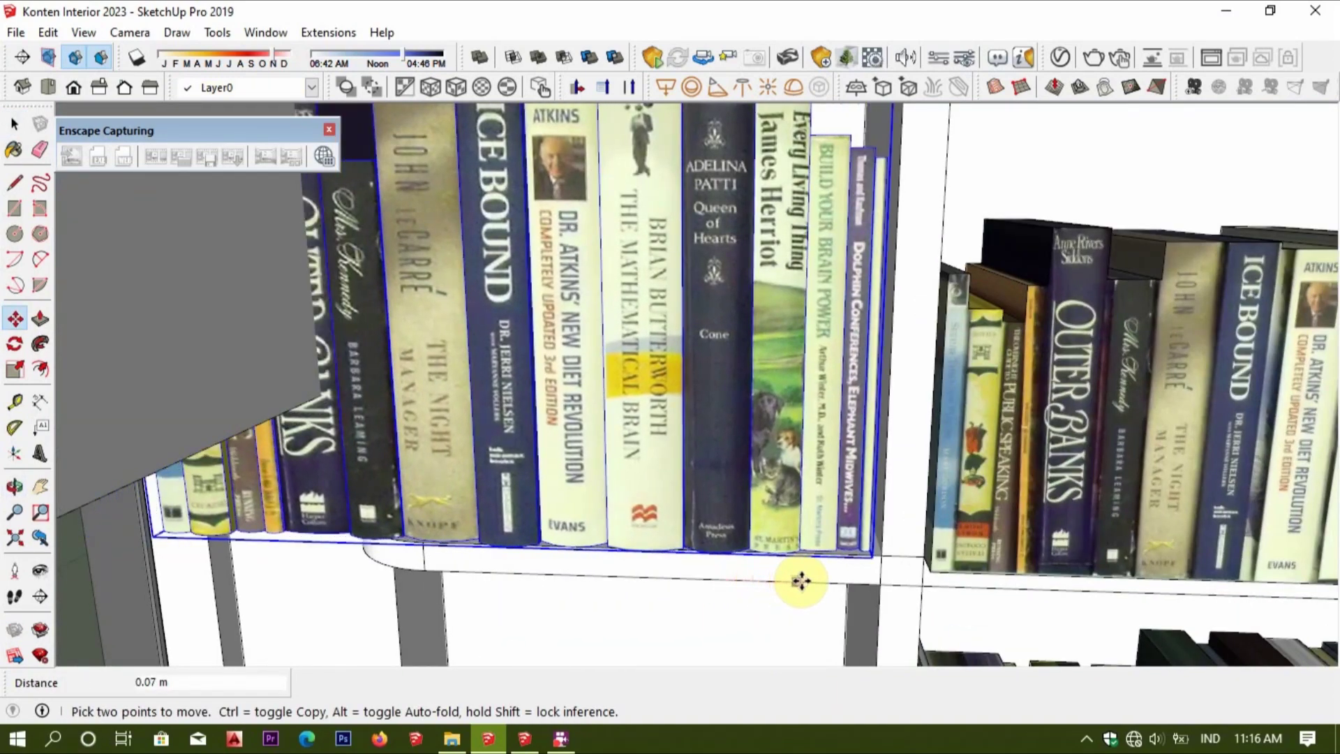
left_click(801, 577)
scroll(245, 335, "down", 2)
scroll(554, 386, "down", 2)
Scale the book group down to fit the small top shelf.
key("s")
middle_click_drag(555, 386, 578, 404)
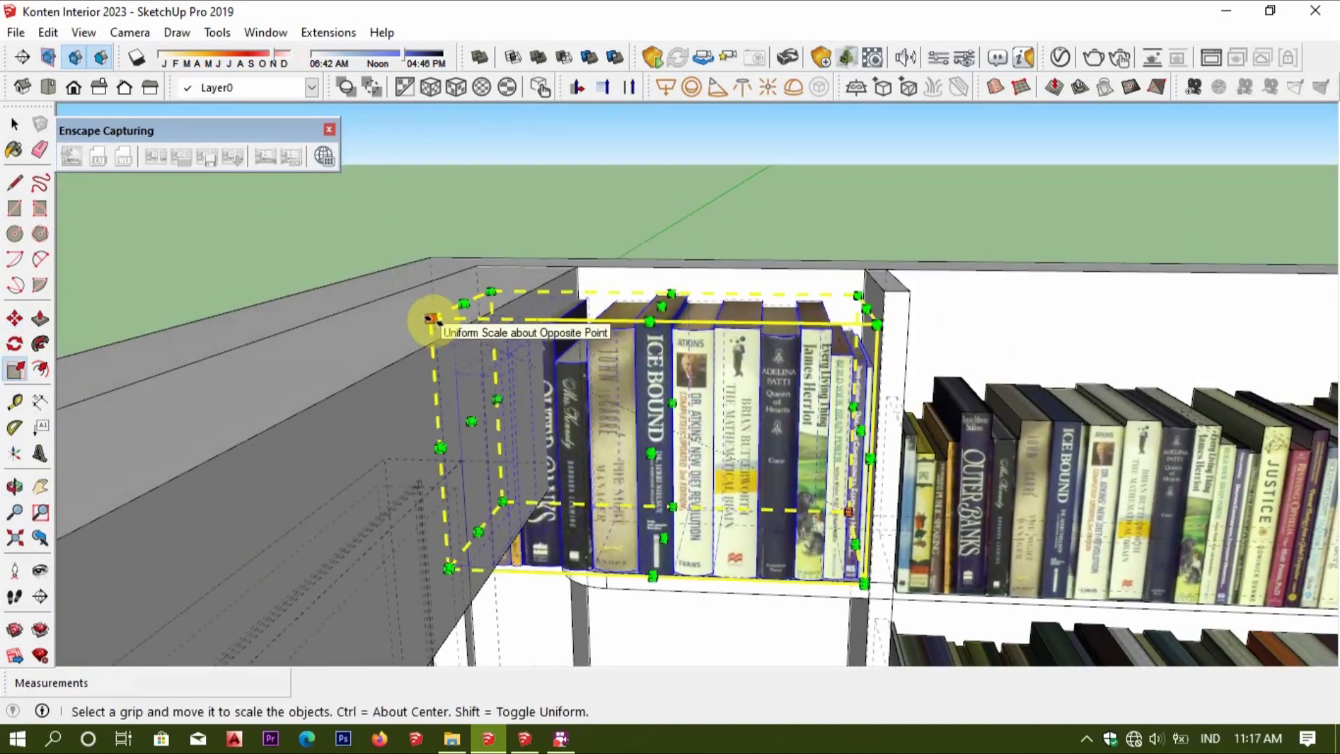
left_click_drag(431, 319, 558, 363)
key("space")
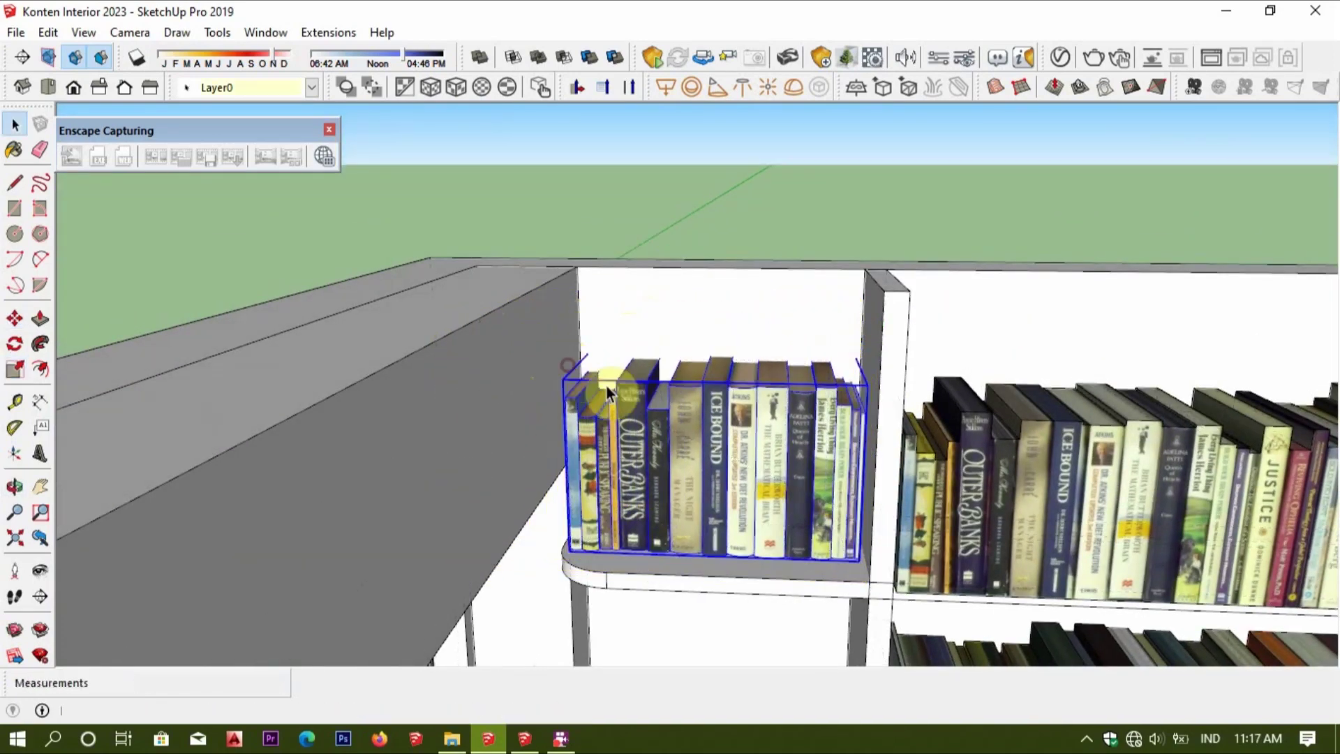
scroll(607, 393, "down", 3)
mouse_move(712, 418)
middle_mouse_down()
mouse_move(682, 374)
mouse_move(715, 363)
mouse_move(761, 419)
middle_mouse_up()
scroll(586, 479, "up", 2)
scroll(631, 482, "down", 2)
scroll(550, 538, "down", 2)
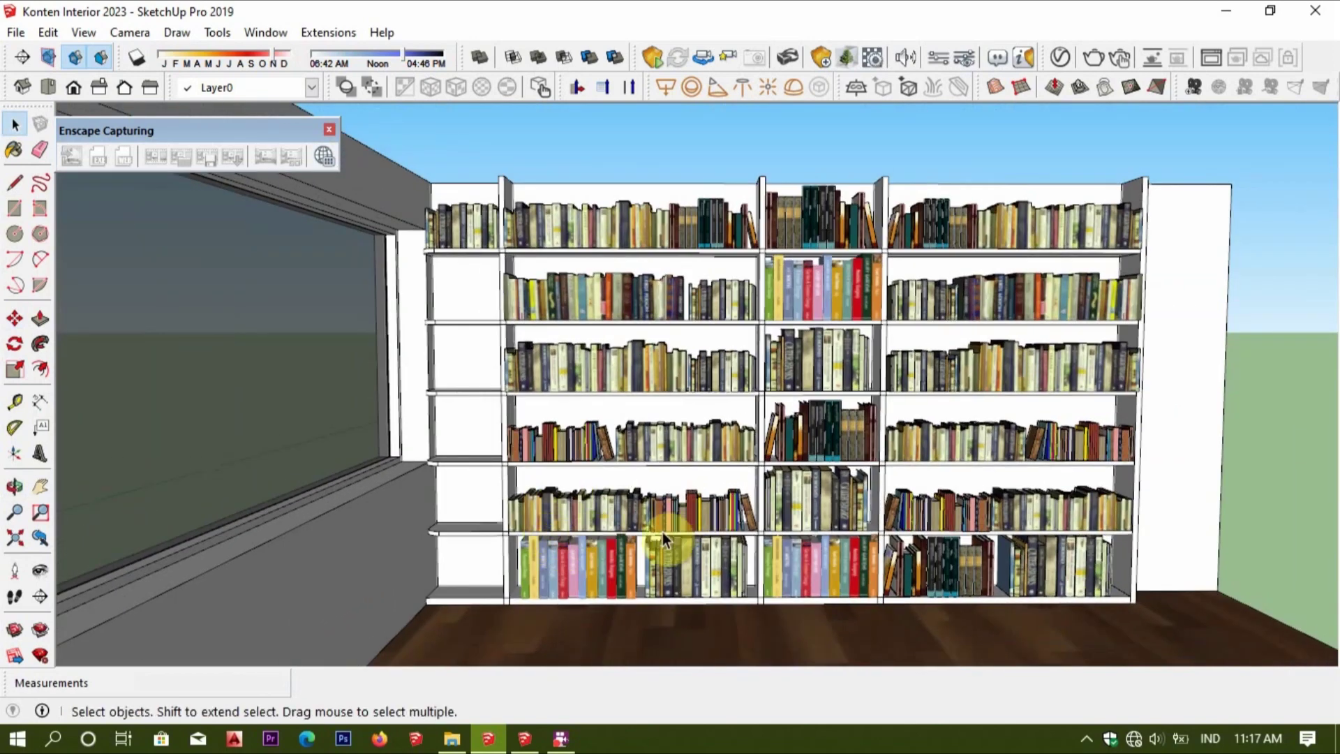
mouse_move(404, 529)
middle_mouse_down()
mouse_move(455, 509)
mouse_move(413, 511)
middle_mouse_up()
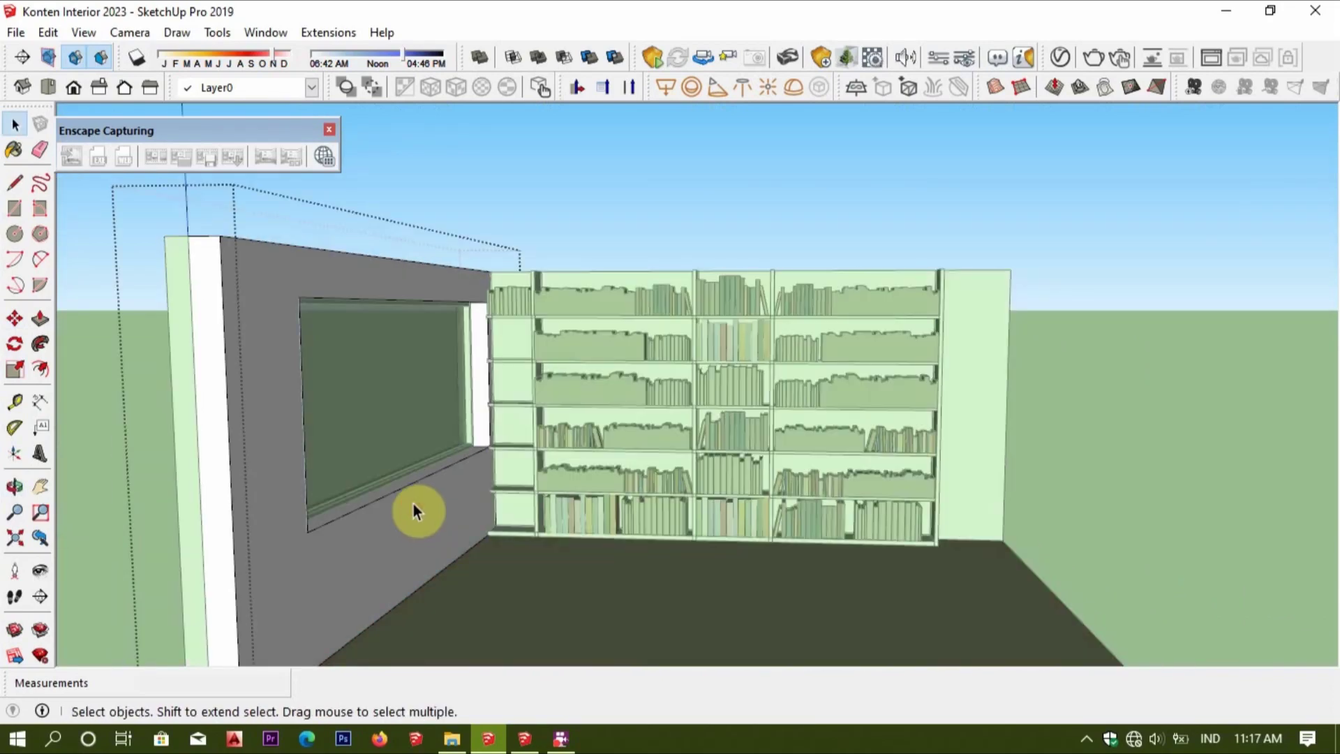
Explode the patterned wall group in the bahan konten model.
key("alt+Tab")
middle_click_drag(706, 580, 612, 419)
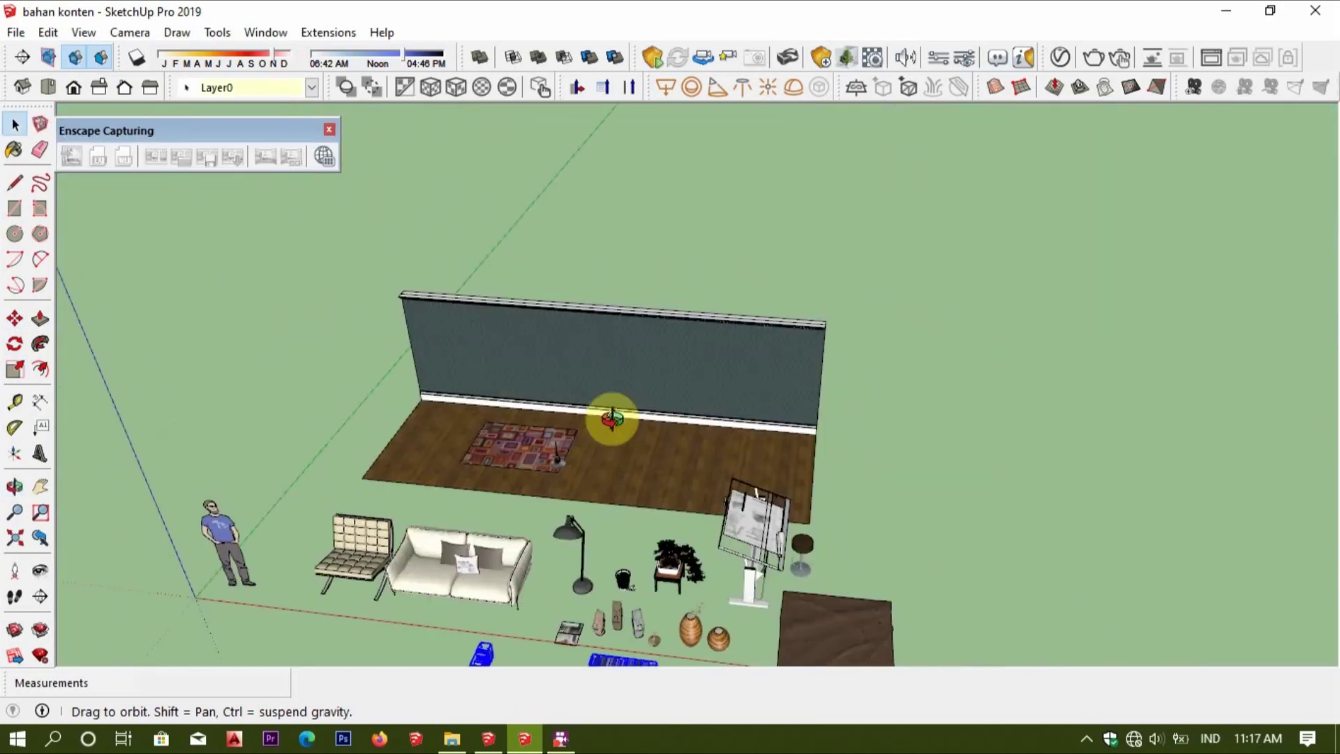
left_click(681, 372)
scroll(690, 371, "up", 3)
right_click(689, 372)
left_click(739, 433)
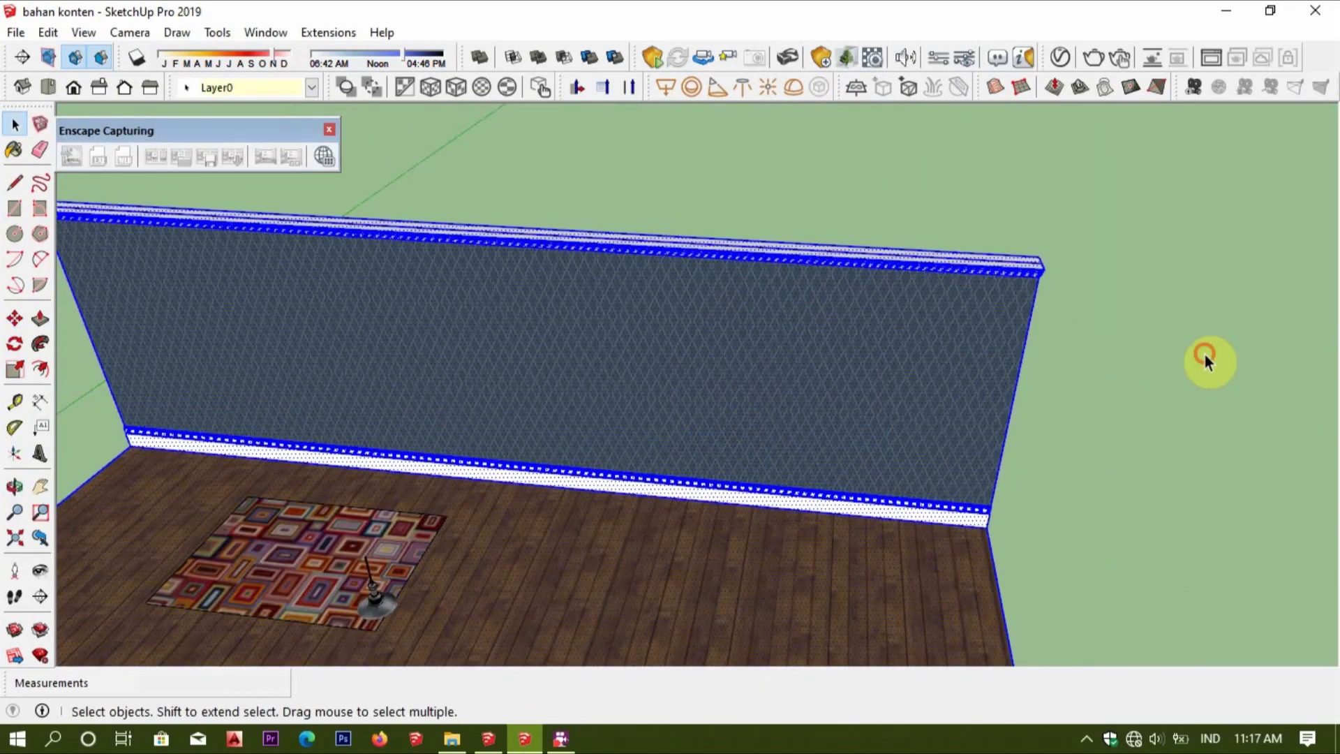
left_click(1205, 354)
middle_click_drag(1205, 355, 877, 413)
scroll(698, 524, "down", 3)
Paste the wall into Konten Interior 2023 and paint the window wall with Region capture 93.
left_click(488, 739)
scroll(623, 569, "down", 3)
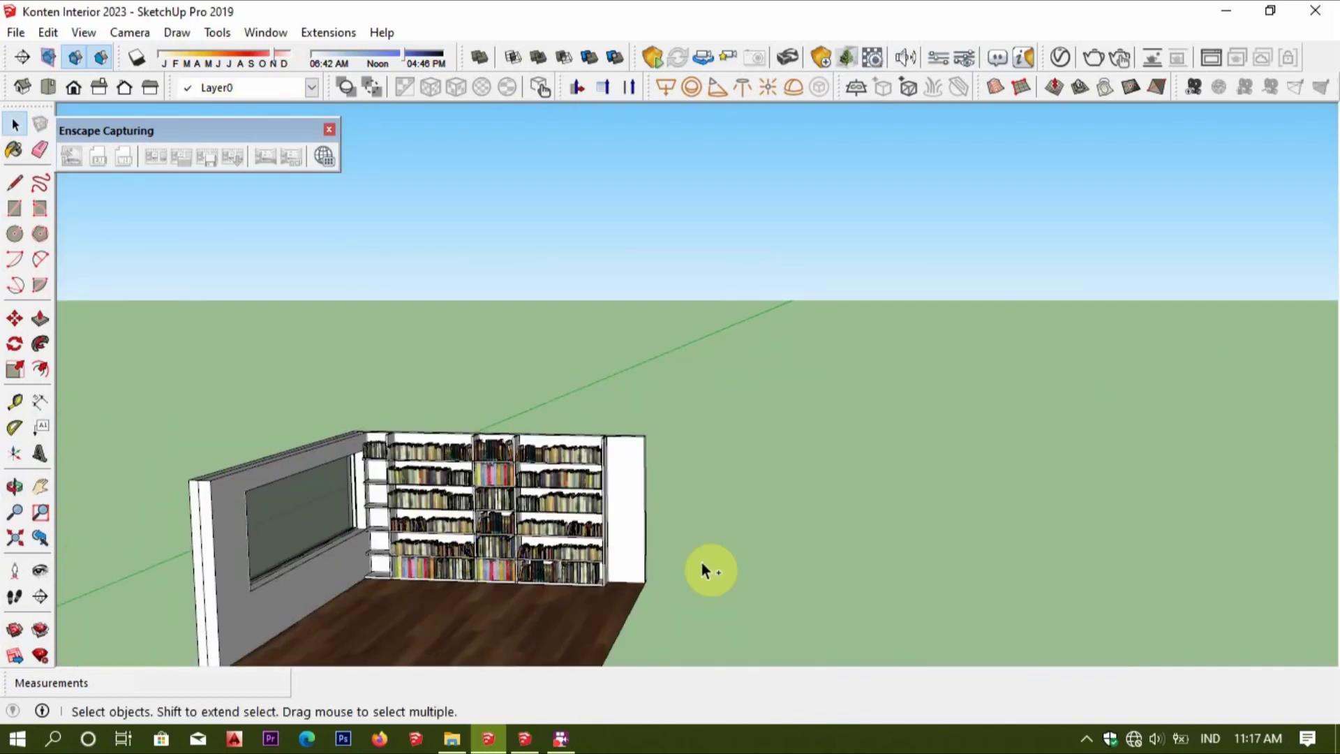
key("ctrl+v")
key("b")
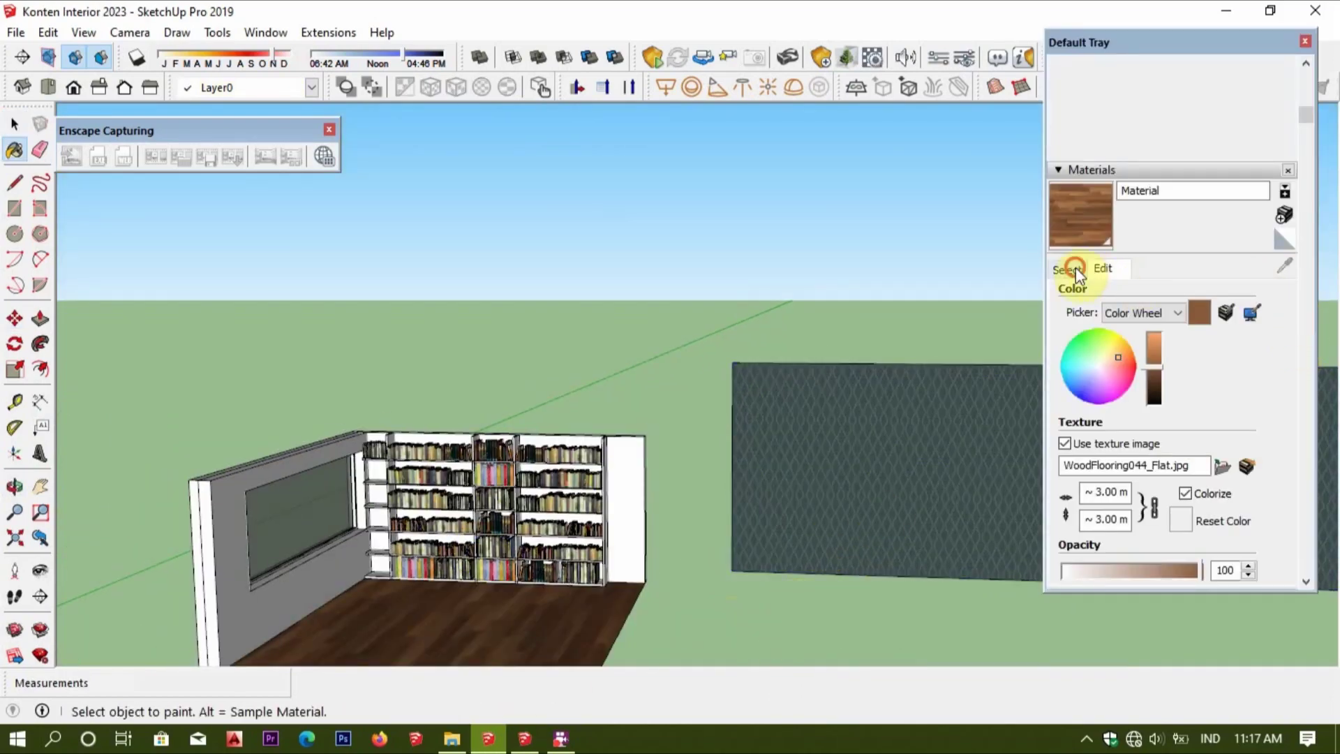
left_click(1079, 274)
left_click(862, 410, "alt")
scroll(293, 557, "up", 3)
scroll(293, 556, "up", 2)
key("space")
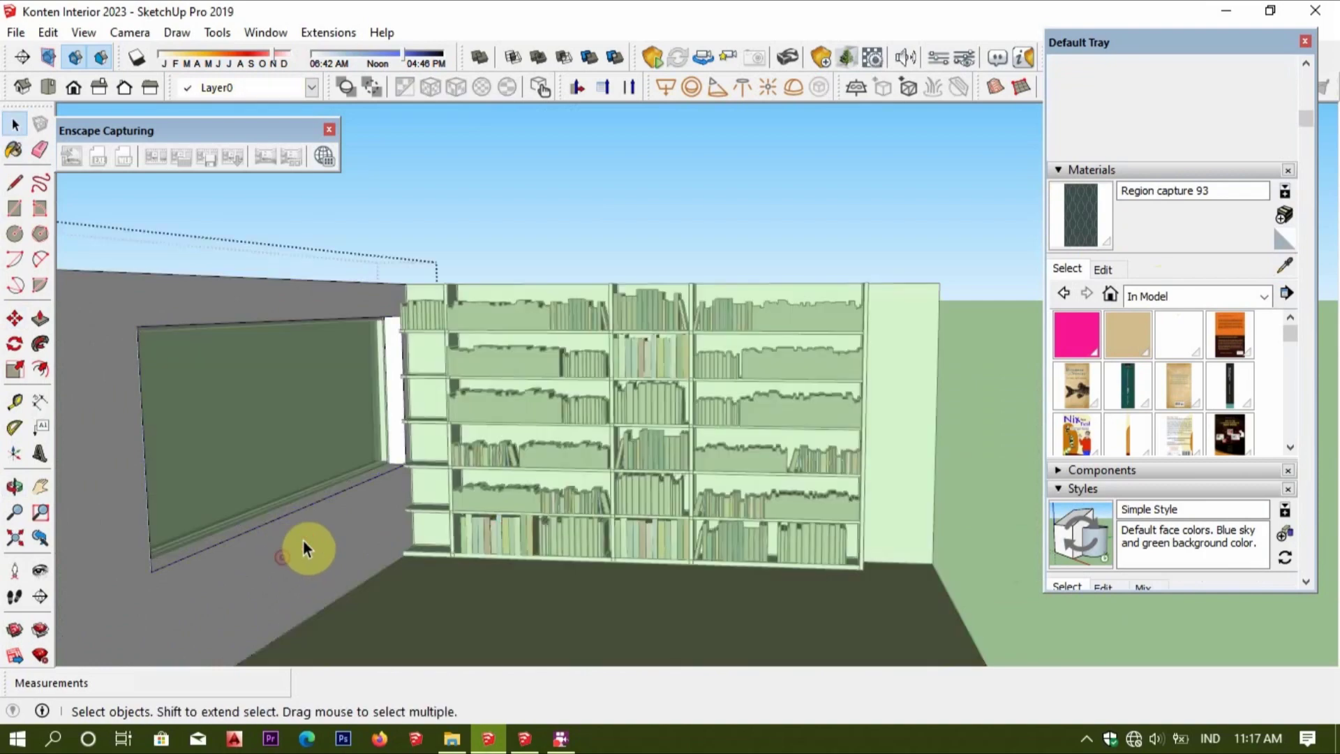
left_click(1064, 244)
left_click(368, 513)
Paint the window jamb 0117_GhostWhite from the Colors-Named library.
scroll(418, 421, "down", 2)
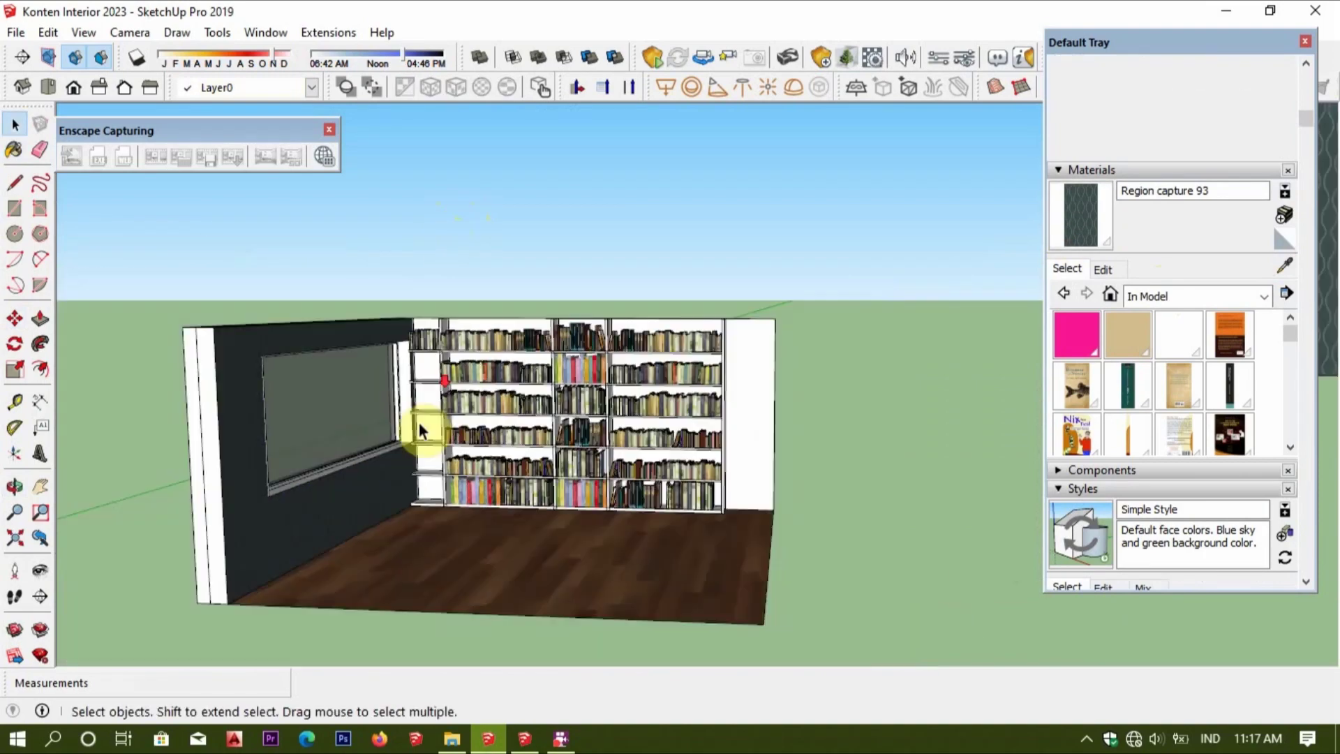
scroll(368, 455, "up", 2)
scroll(443, 447, "up", 2)
scroll(492, 430, "up", 1)
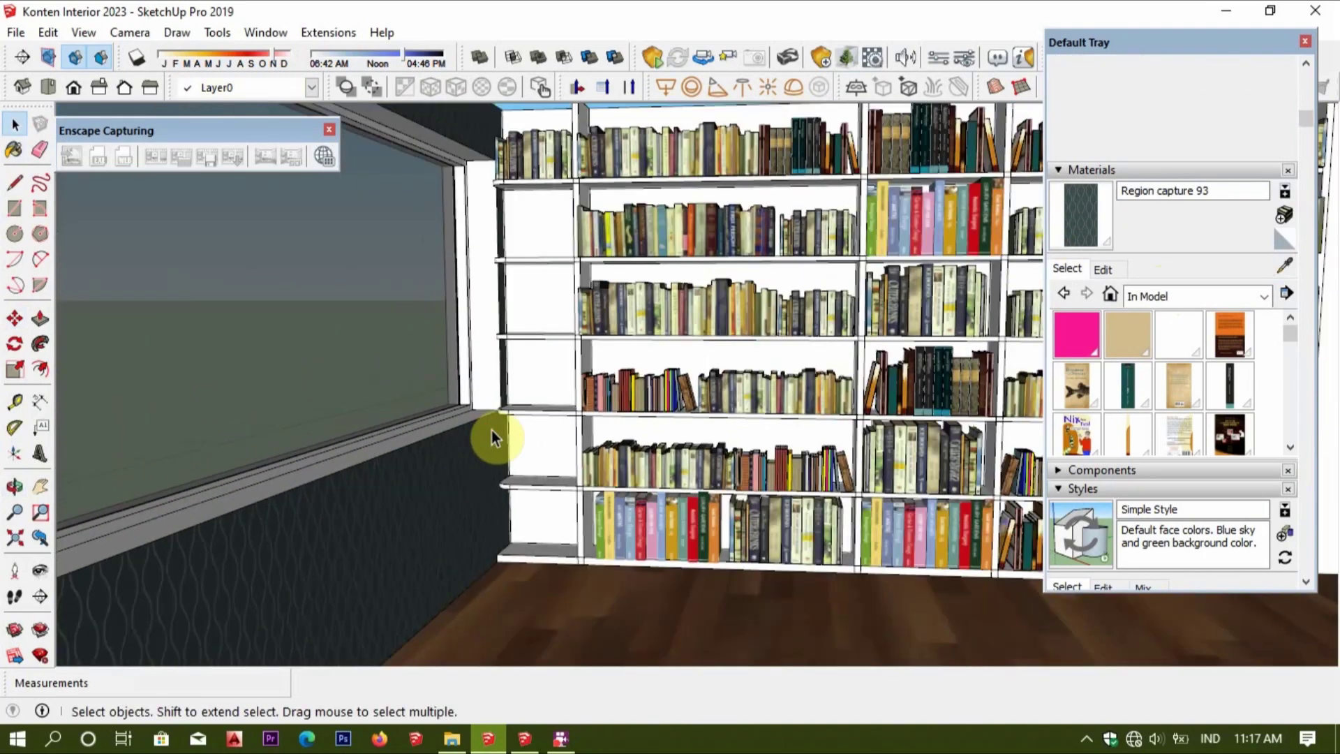
scroll(496, 429, "up", 2)
left_click(459, 360)
left_click(1125, 294)
left_click(1168, 421)
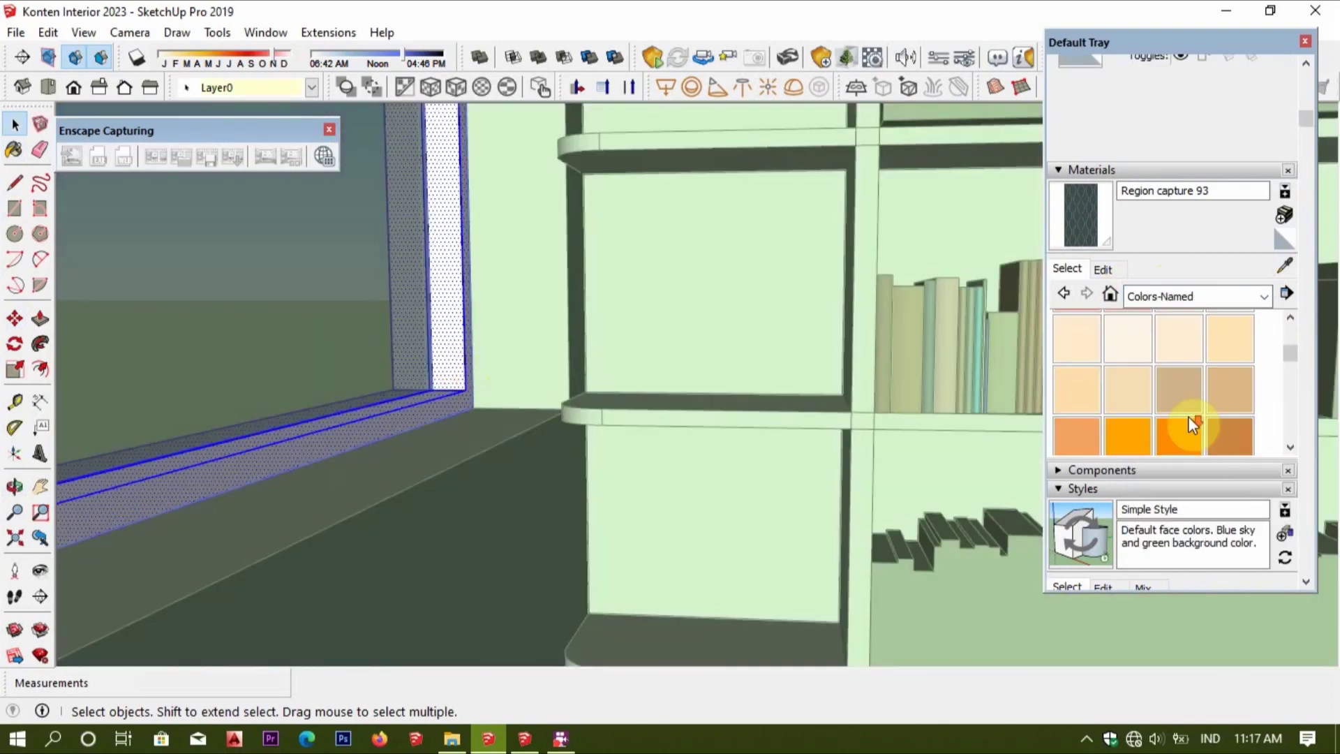
scroll(1194, 426, "down", 3)
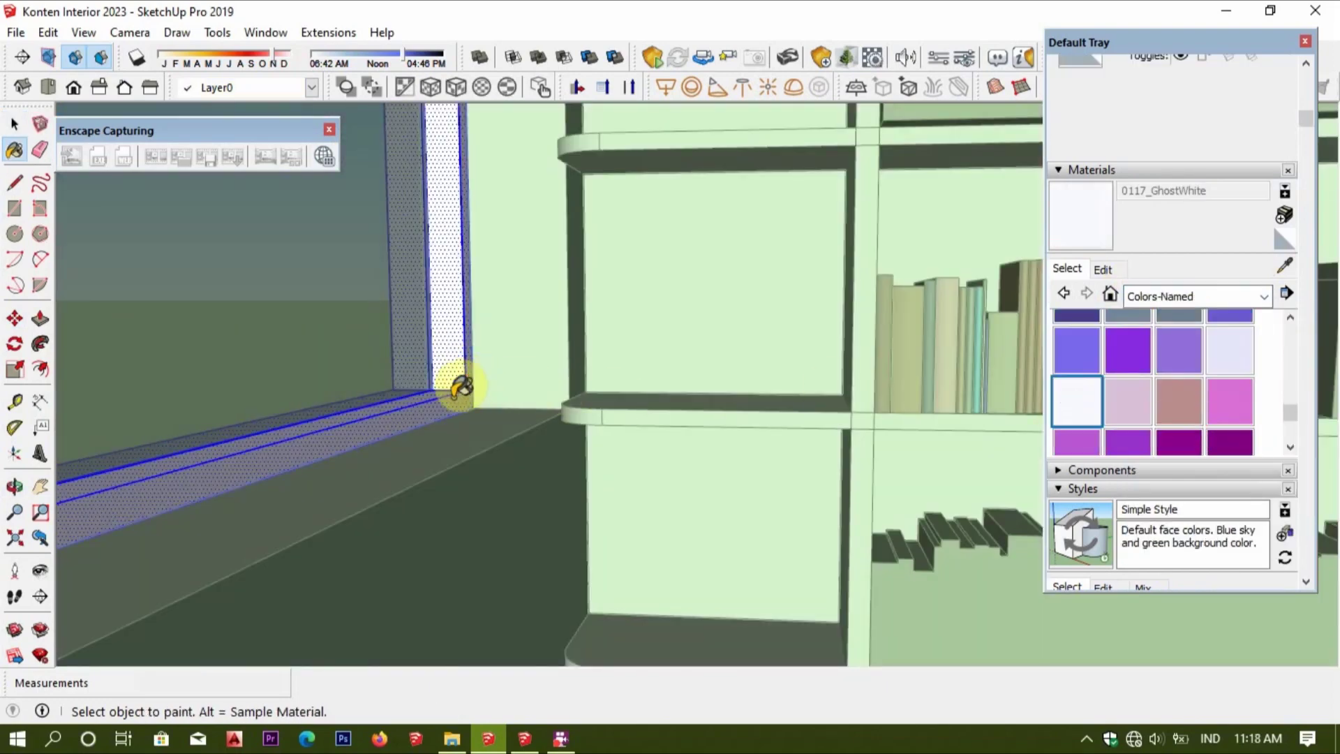
scroll(618, 351, "down", 3)
middle_click_drag(658, 344, 643, 404)
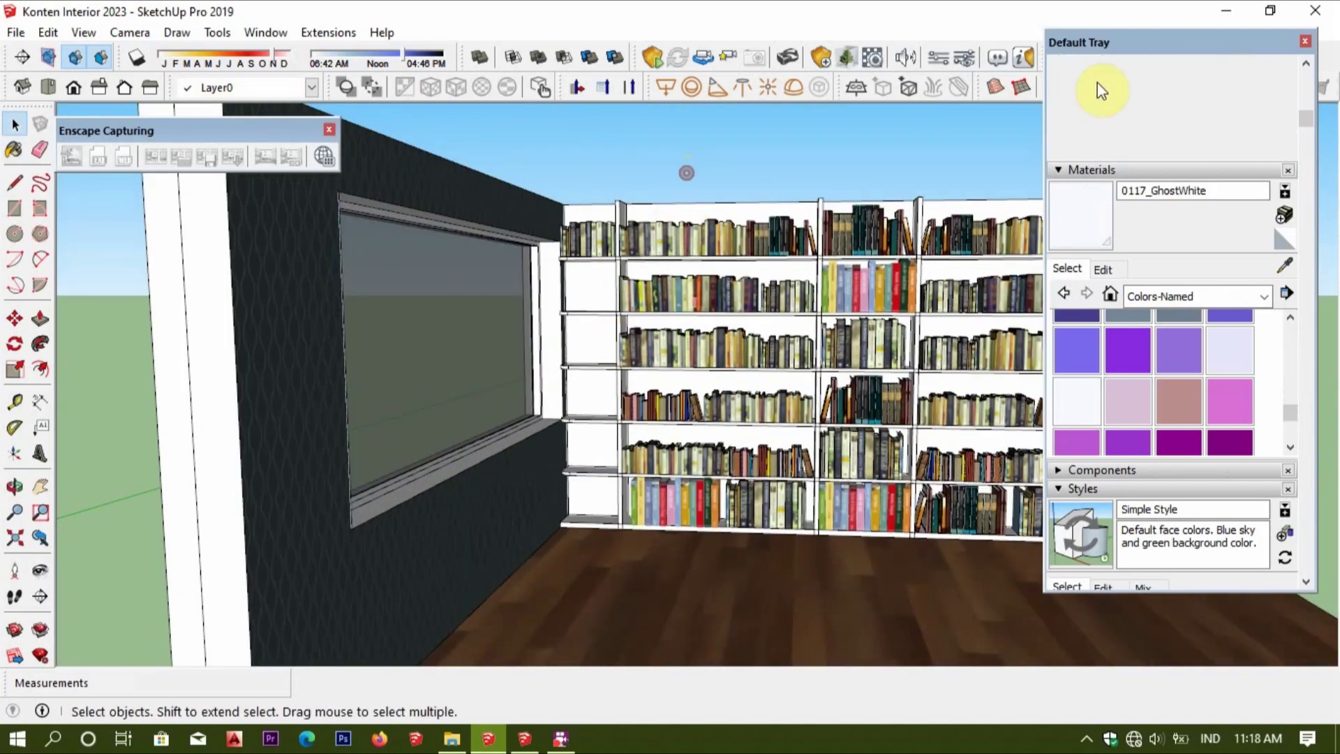
left_click(1306, 42)
middle_click_drag(748, 389, 710, 416)
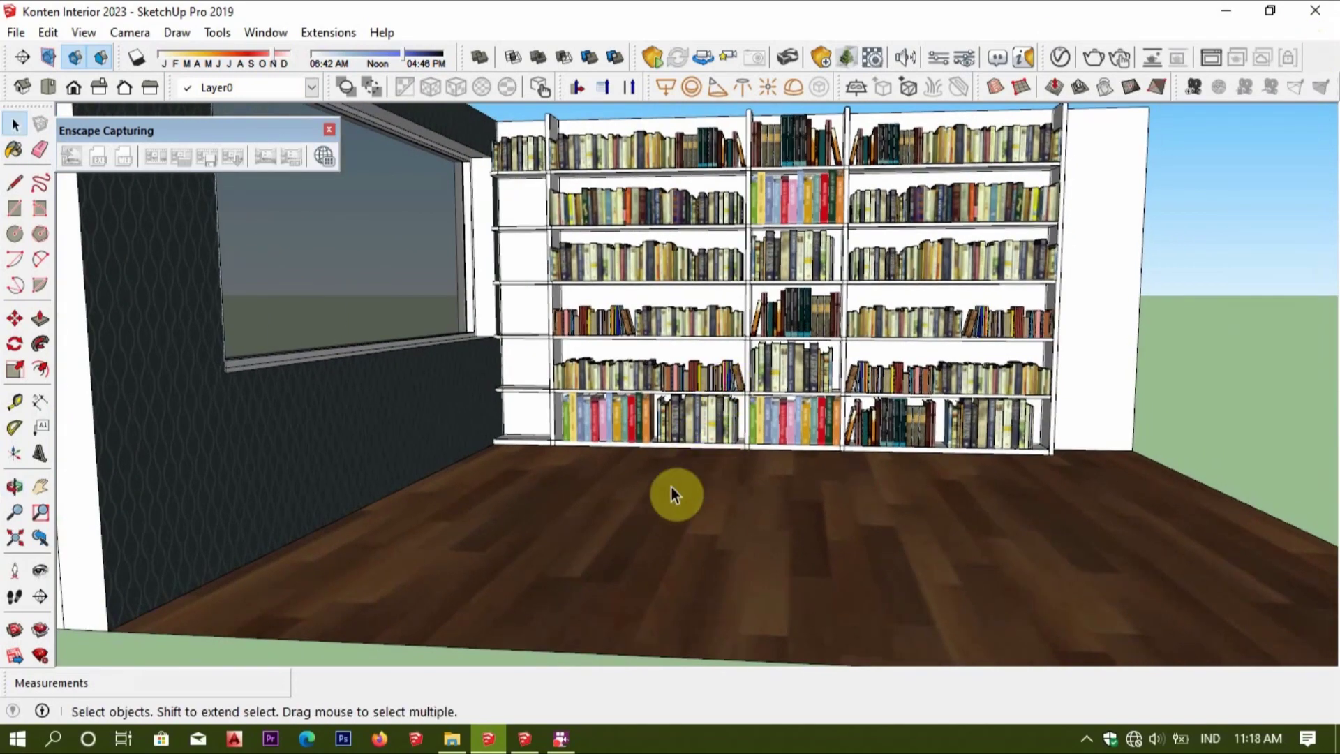
Switch to the bahan konten model to view its furniture.
left_click(538, 743)
scroll(1085, 457, "down", 3)
middle_click_drag(1085, 457, 777, 384)
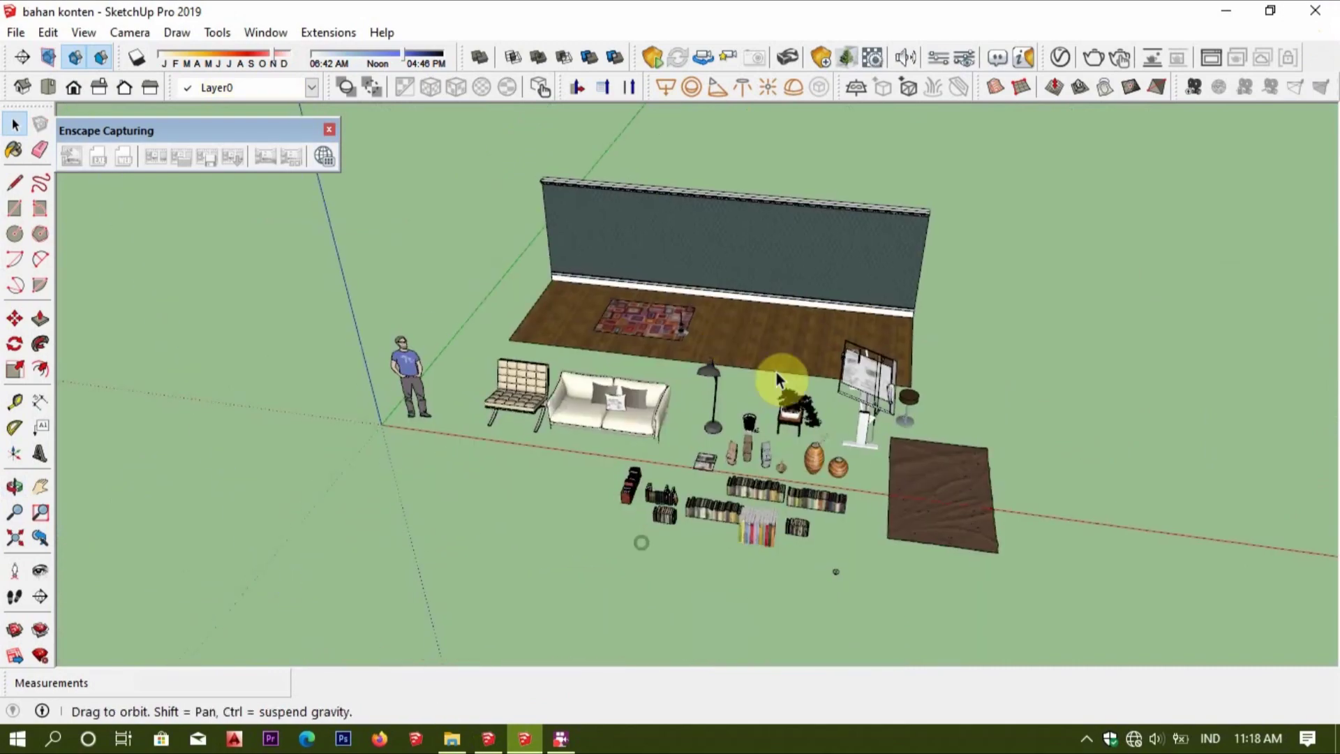
Copy the cushioned chair from bahan konten into Konten Interior 2023.
scroll(777, 383, "up", 2)
scroll(630, 438, "up", 2)
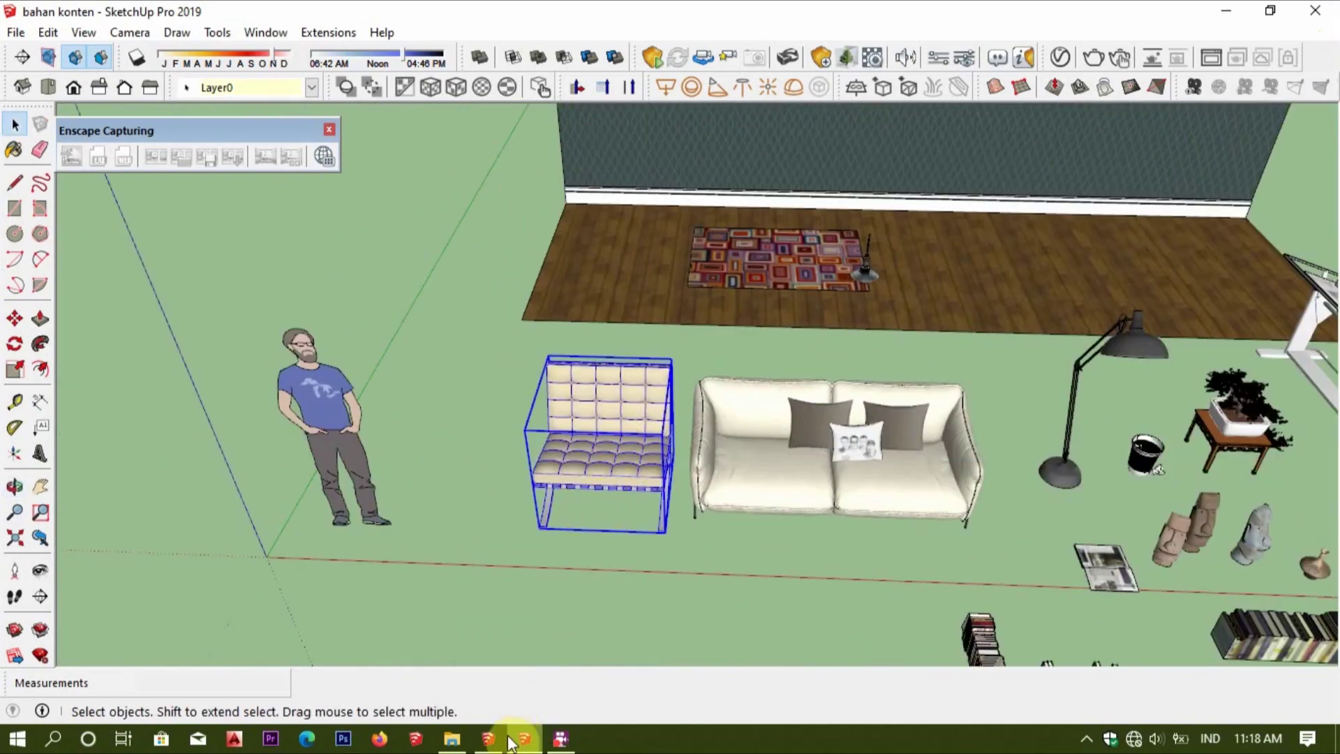
left_click(511, 741)
key("ctrl+v")
left_click(643, 400)
scroll(709, 541, "up", 3)
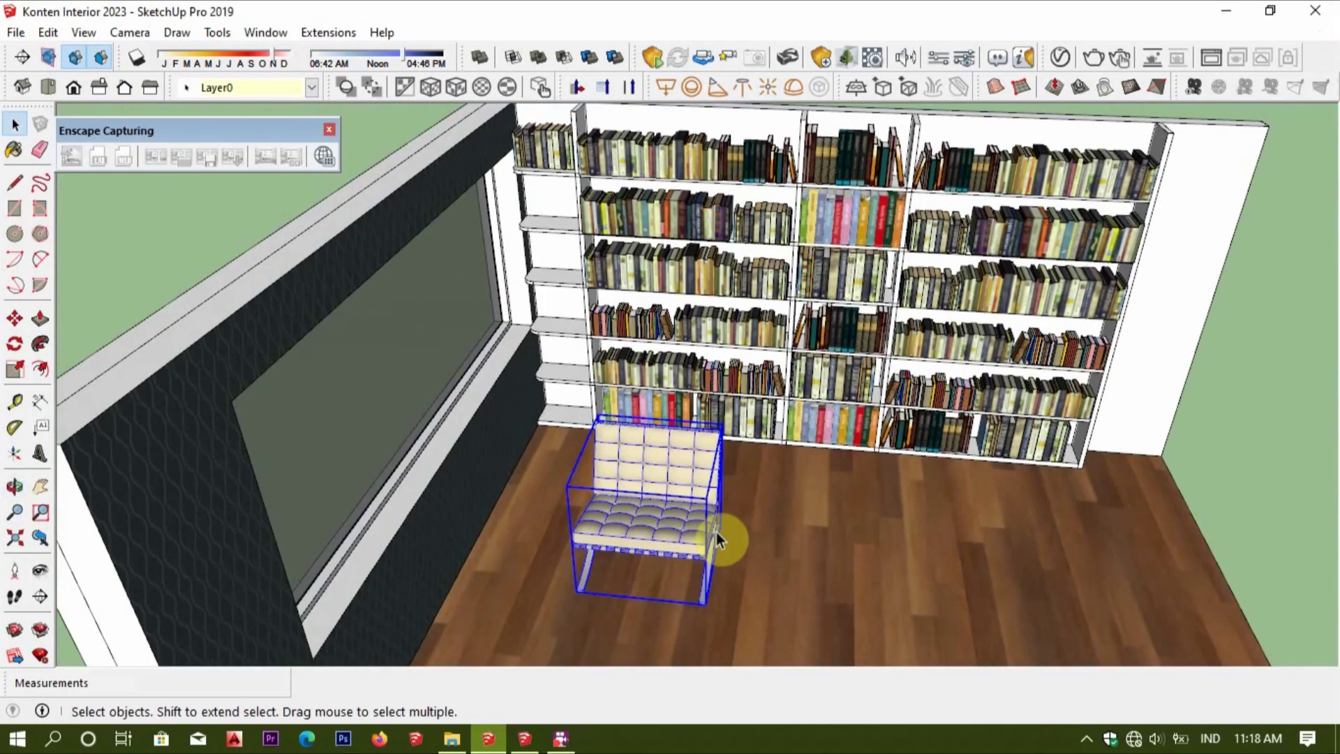
Move the chair into the corner beside the window wall and bookshelf.
key("m")
left_click(785, 597)
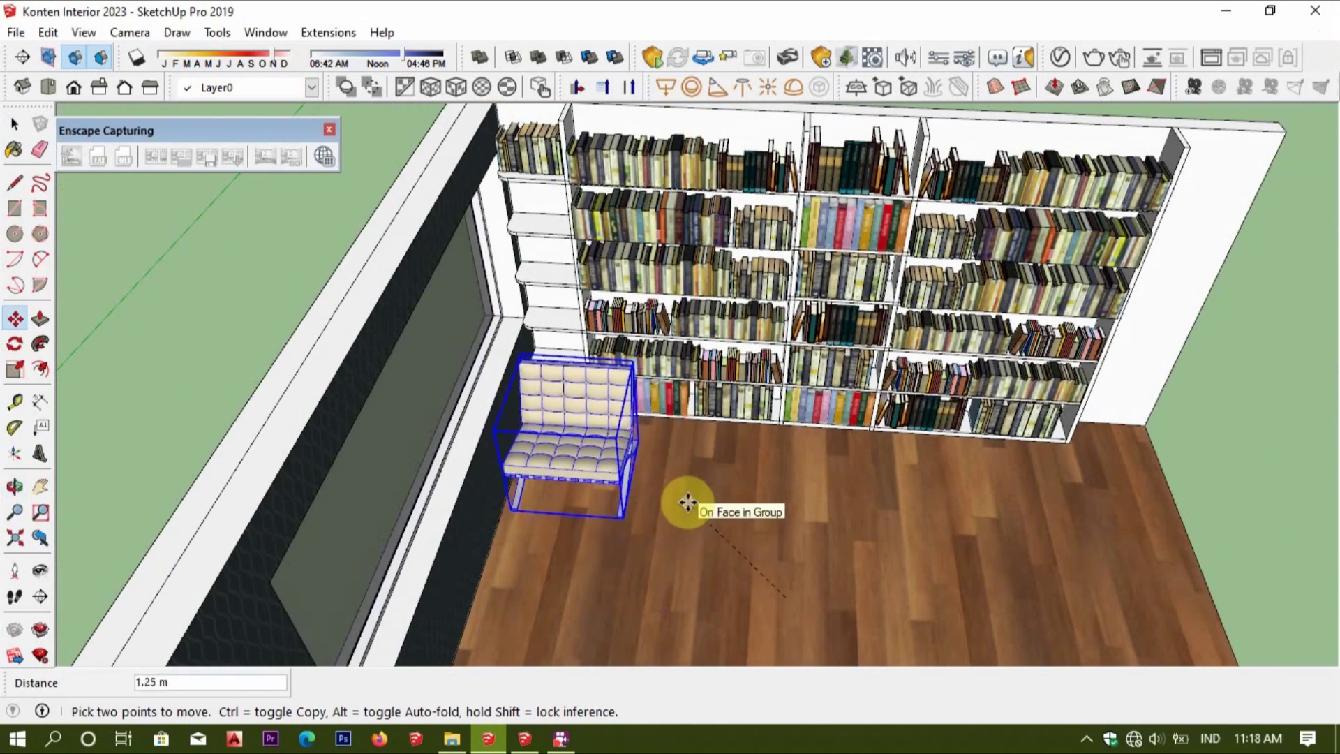
left_click(687, 503)
key("space")
mouse_move(594, 458)
middle_mouse_down()
mouse_move(344, 299)
mouse_move(616, 278)
mouse_move(670, 416)
middle_mouse_up()
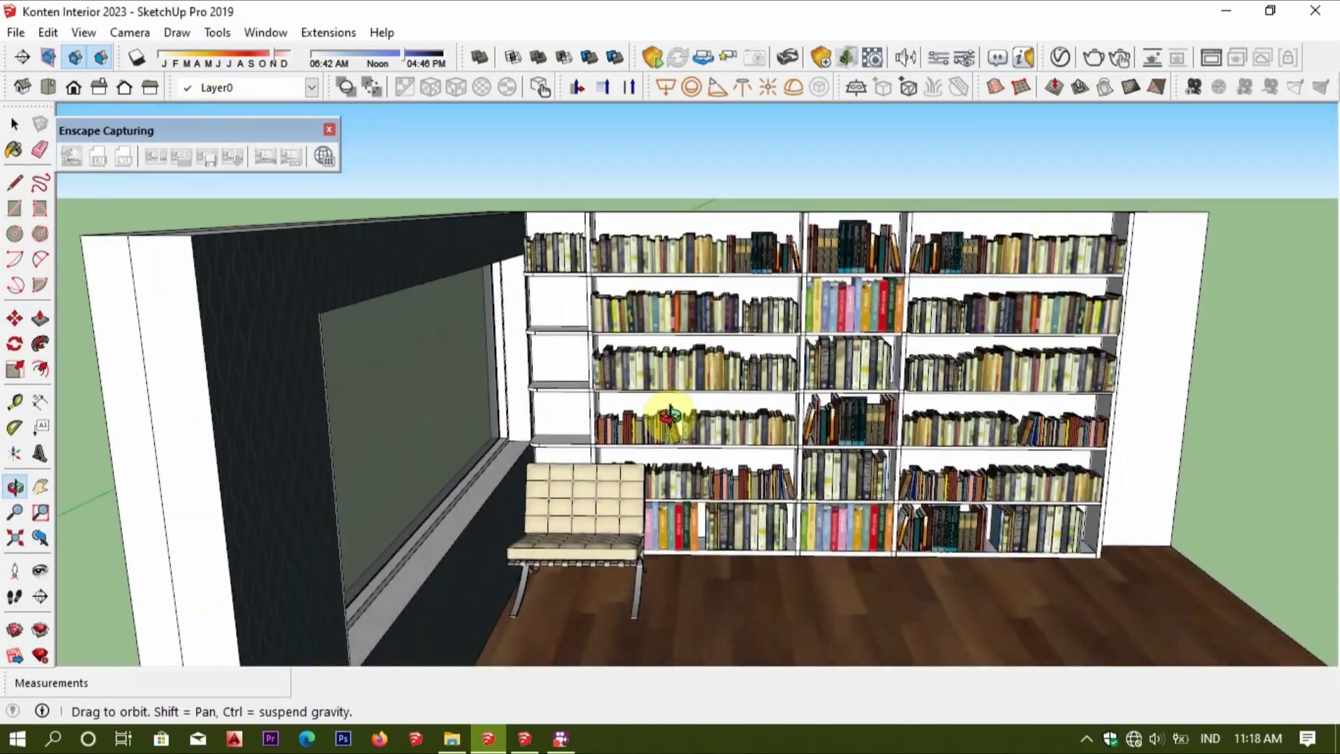
scroll(588, 517, "up", 3)
mouse_move(588, 517)
middle_mouse_down()
mouse_move(631, 505)
mouse_move(404, 261)
mouse_move(551, 706)
middle_mouse_up()
left_click(524, 739)
Copy the drafting table and stool from bahan konten and paste them into Konten Interior 2023.
scroll(663, 617, "down", 3)
scroll(811, 551, "down", 2)
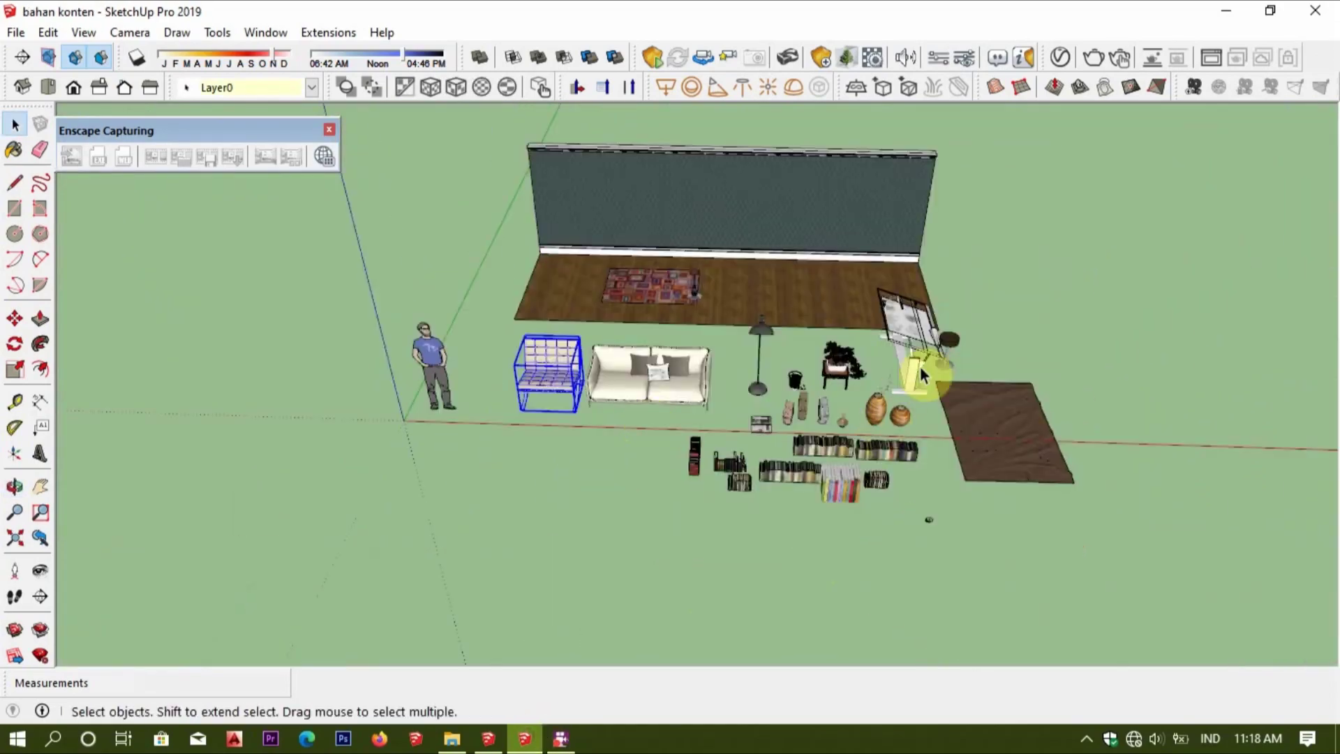
left_click(922, 374)
scroll(813, 417, "up", 3)
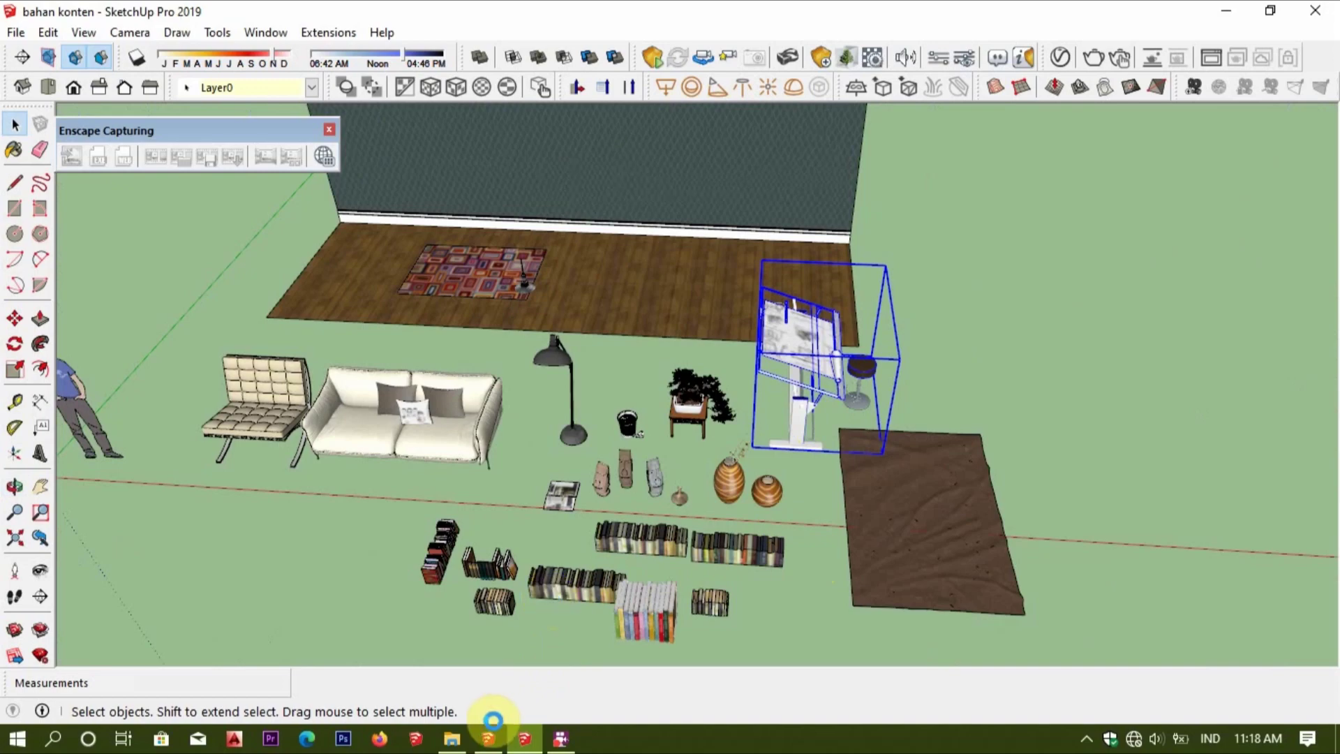
left_click(488, 738)
scroll(560, 560, "down", 3)
middle_click_drag(560, 560, 669, 486)
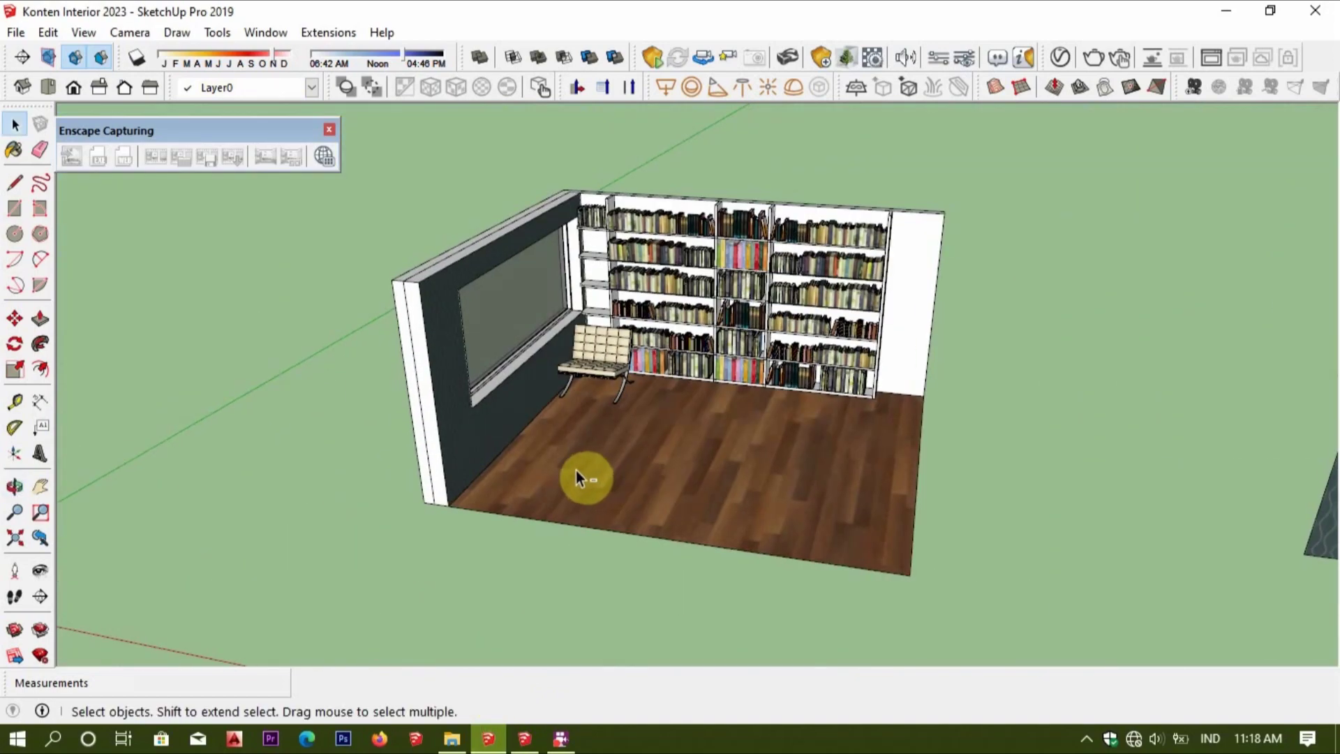
key("ctrl+v")
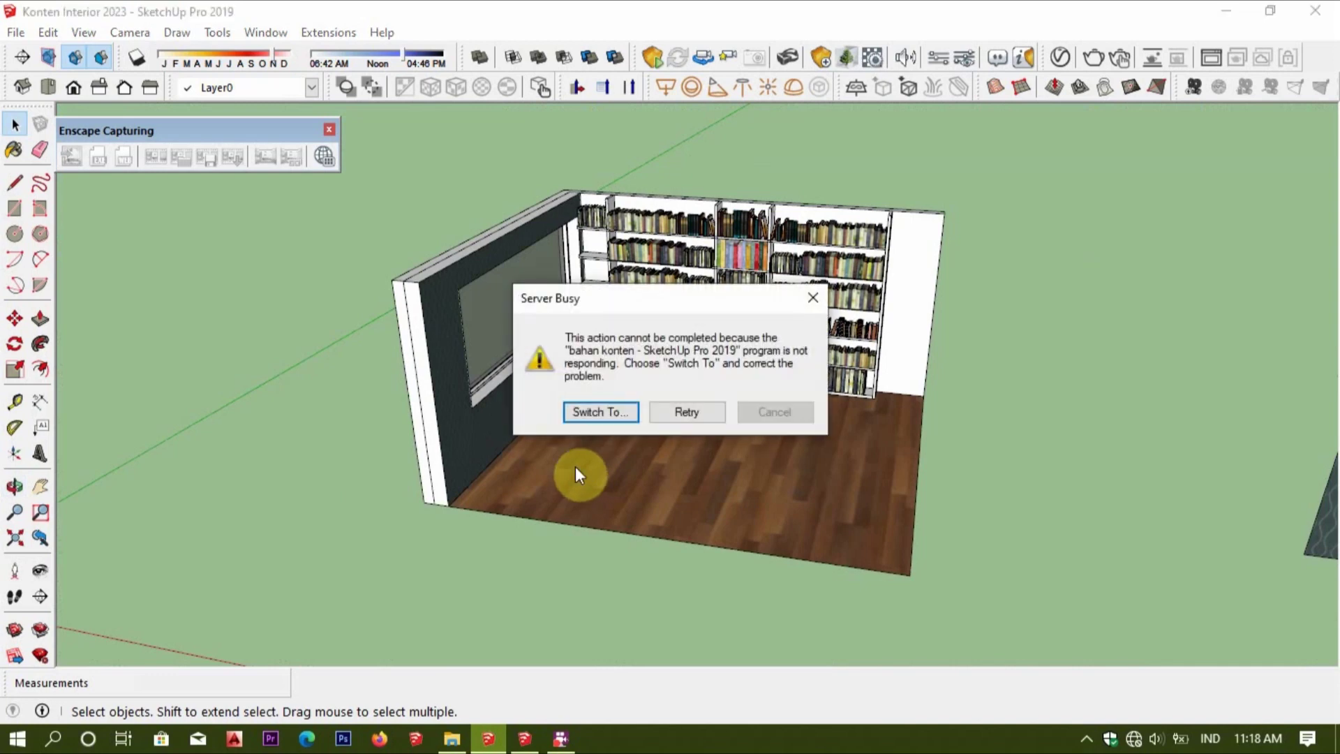
left_click(619, 411)
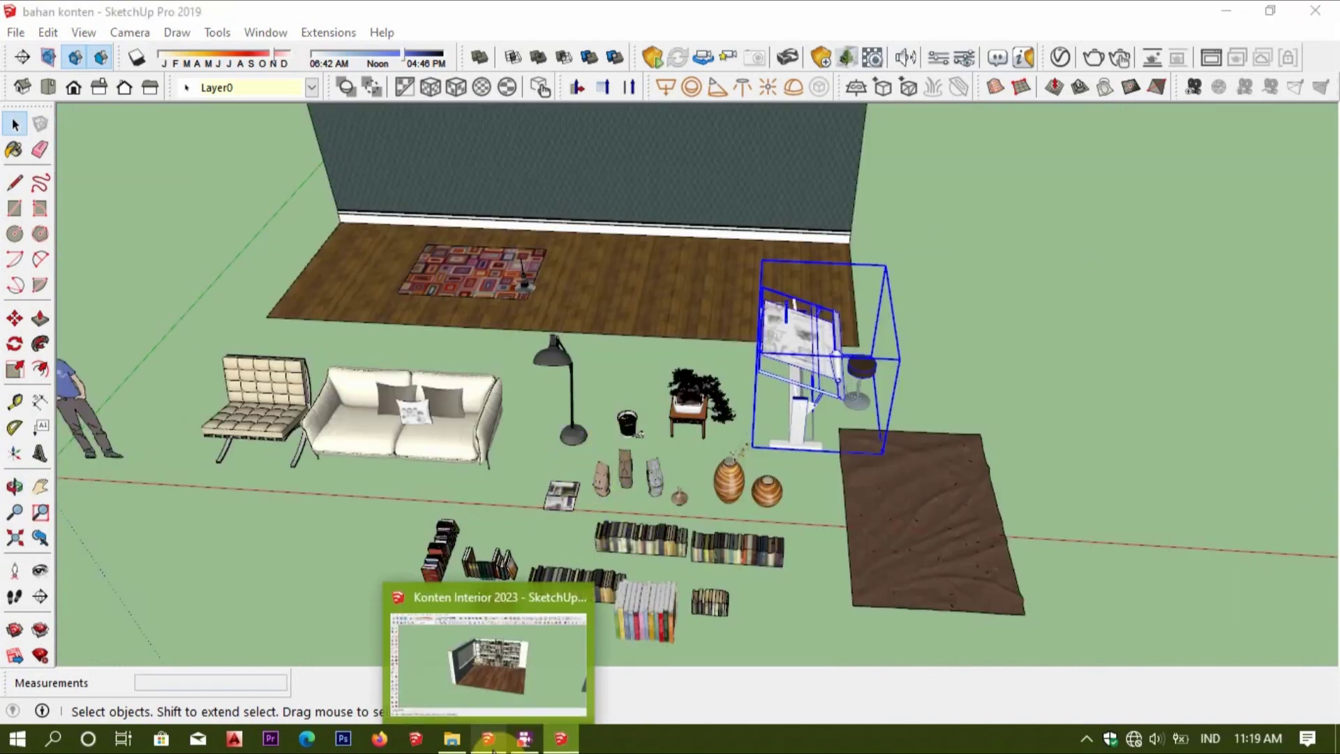
left_click(489, 646)
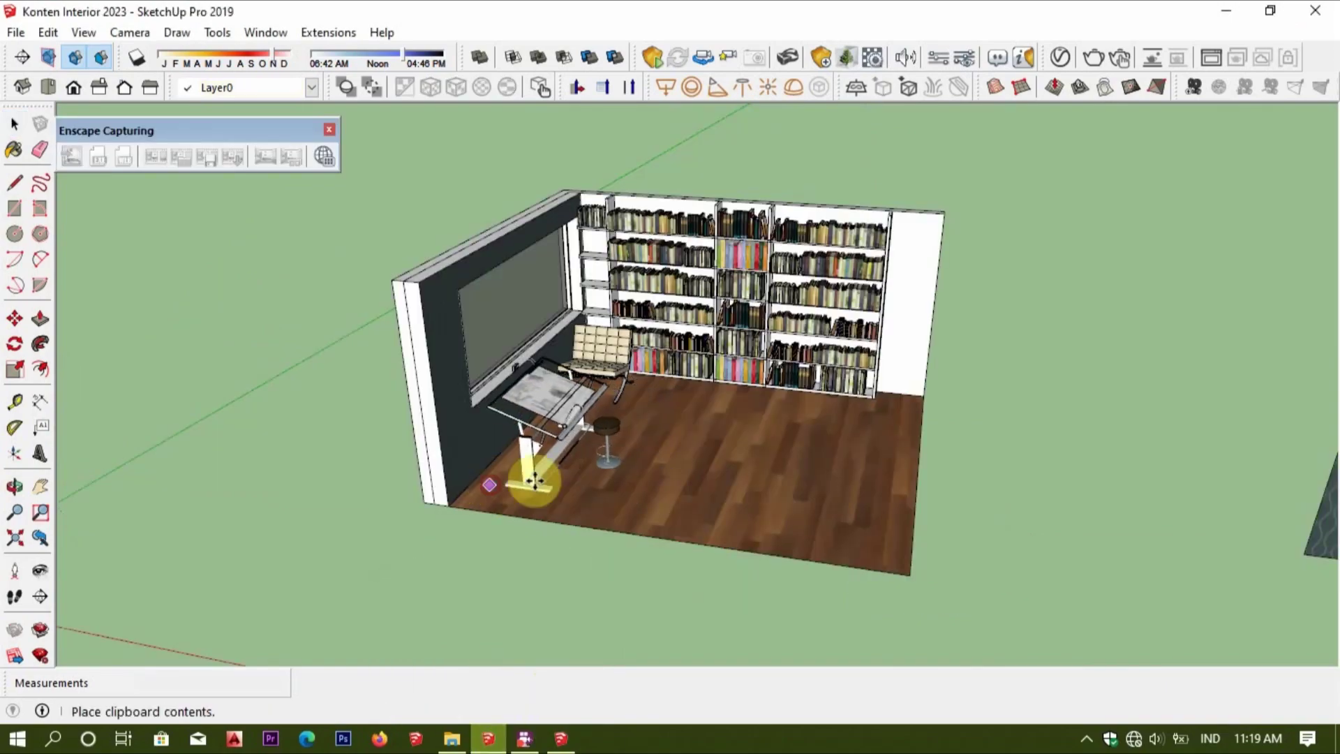
Place the pasted drafting table beside the window wall.
left_click(534, 476)
scroll(551, 472, "up", 3)
scroll(593, 466, "up", 2)
middle_click_drag(642, 459, 660, 430)
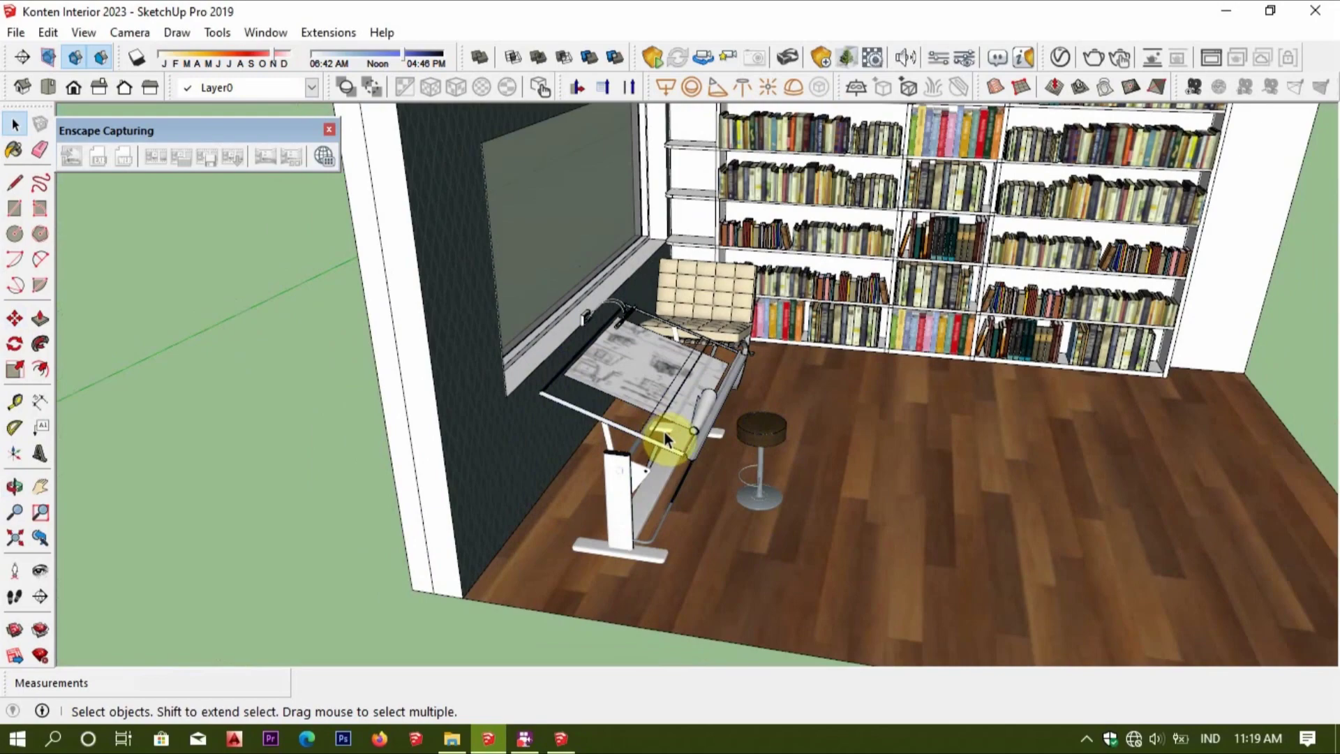
mouse_move(664, 439)
middle_mouse_down()
mouse_move(837, 383)
mouse_move(673, 404)
mouse_move(627, 473)
middle_mouse_up()
Rotate the drafting table and carry it toward the room's corner.
left_click(673, 404)
scroll(680, 408, "down", 3)
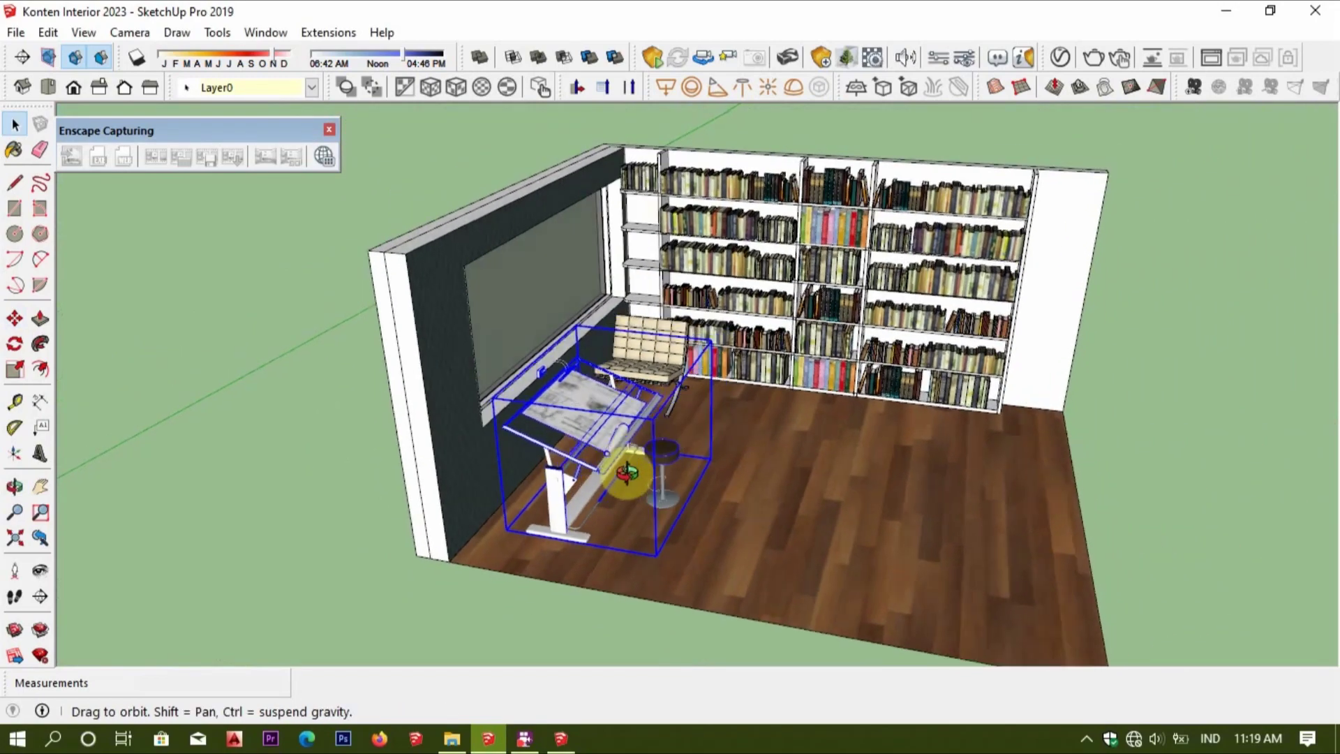
key("m")
left_click(628, 461)
left_click(635, 488)
scroll(646, 557, "up", 5)
mouse_move(646, 557)
middle_mouse_down()
mouse_move(614, 439)
mouse_move(1056, 410)
mouse_move(802, 416)
mouse_move(1017, 380)
middle_mouse_up()
key("space")
Lower the drafting table's foot slightly.
scroll(853, 342, "up", 5)
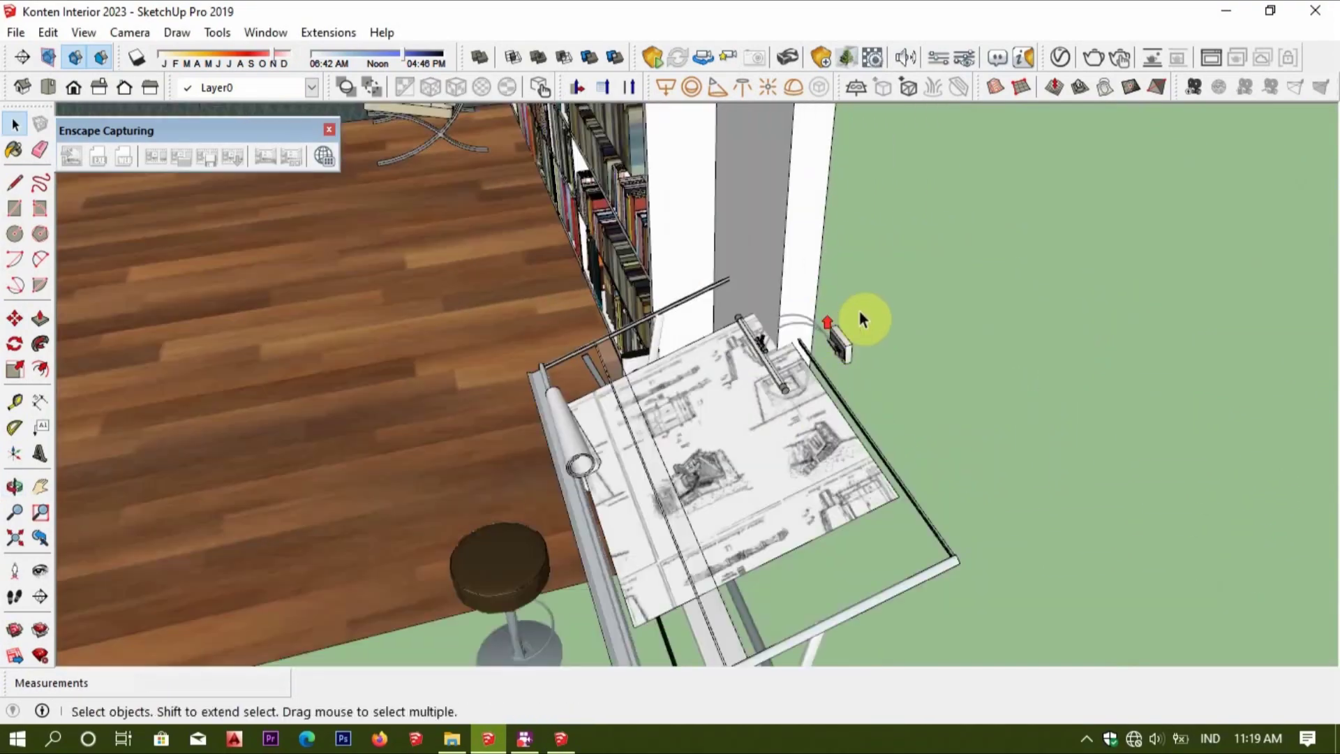
left_click(853, 342)
scroll(845, 349, "up", 3)
scroll(831, 366, "up", 2)
scroll(673, 233, "down", 3)
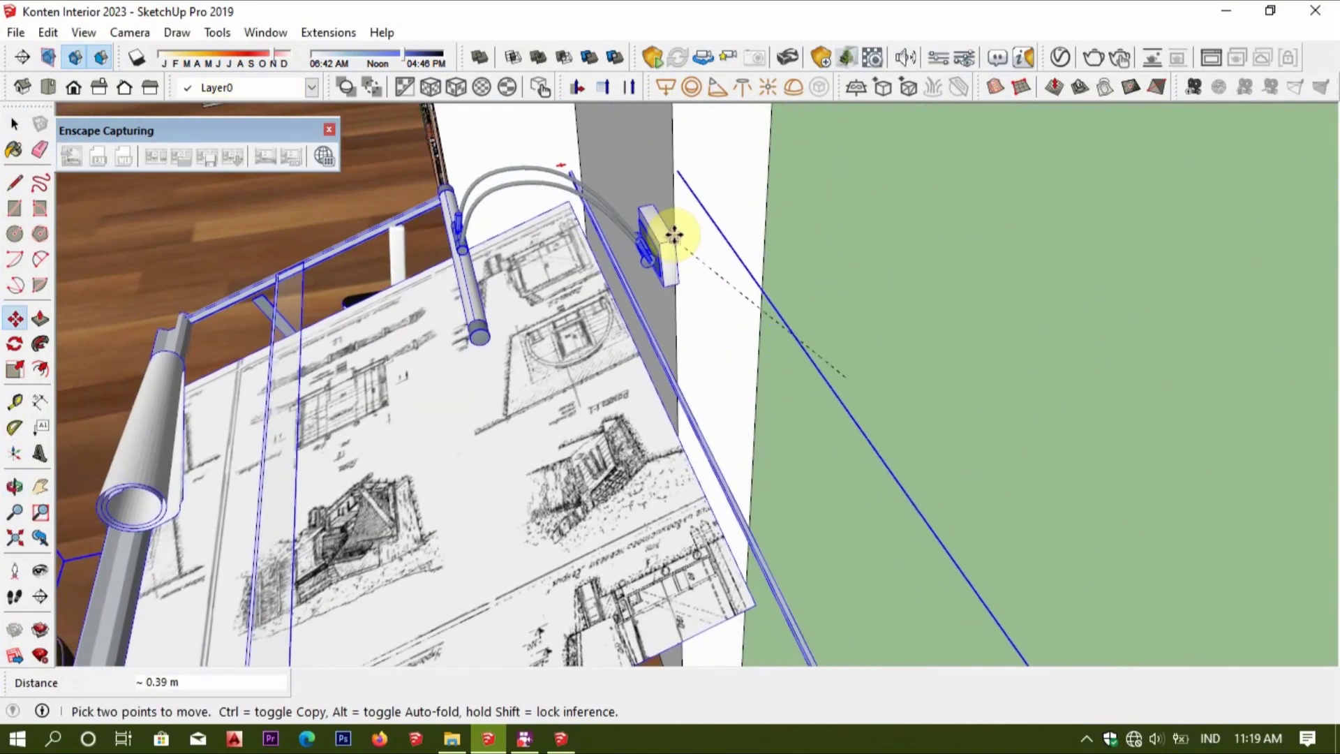
scroll(694, 245, "down", 3)
mouse_move(693, 245)
middle_mouse_down()
mouse_move(730, 299)
mouse_move(782, 196)
middle_mouse_up()
scroll(538, 384, "up", 3)
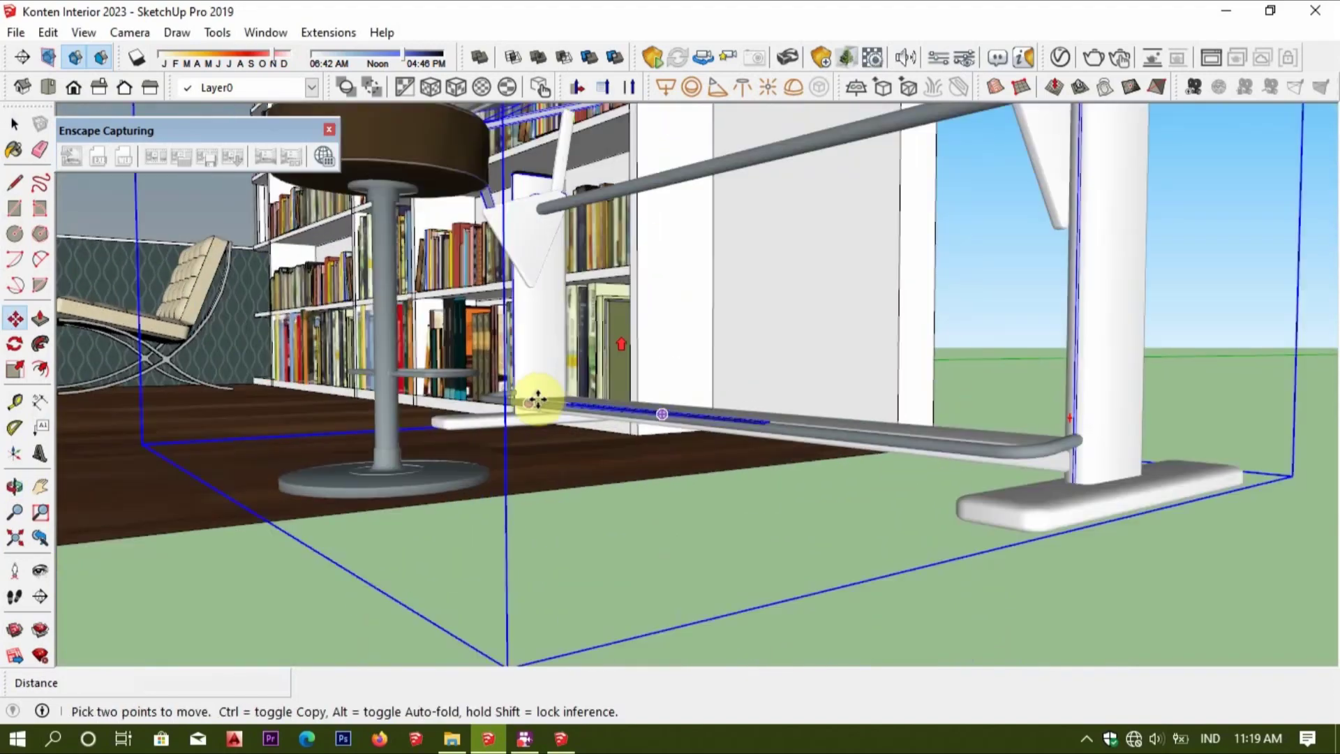
scroll(449, 463, "up", 3)
mouse_move(449, 463)
middle_mouse_down()
mouse_move(616, 410)
mouse_move(682, 356)
middle_mouse_up()
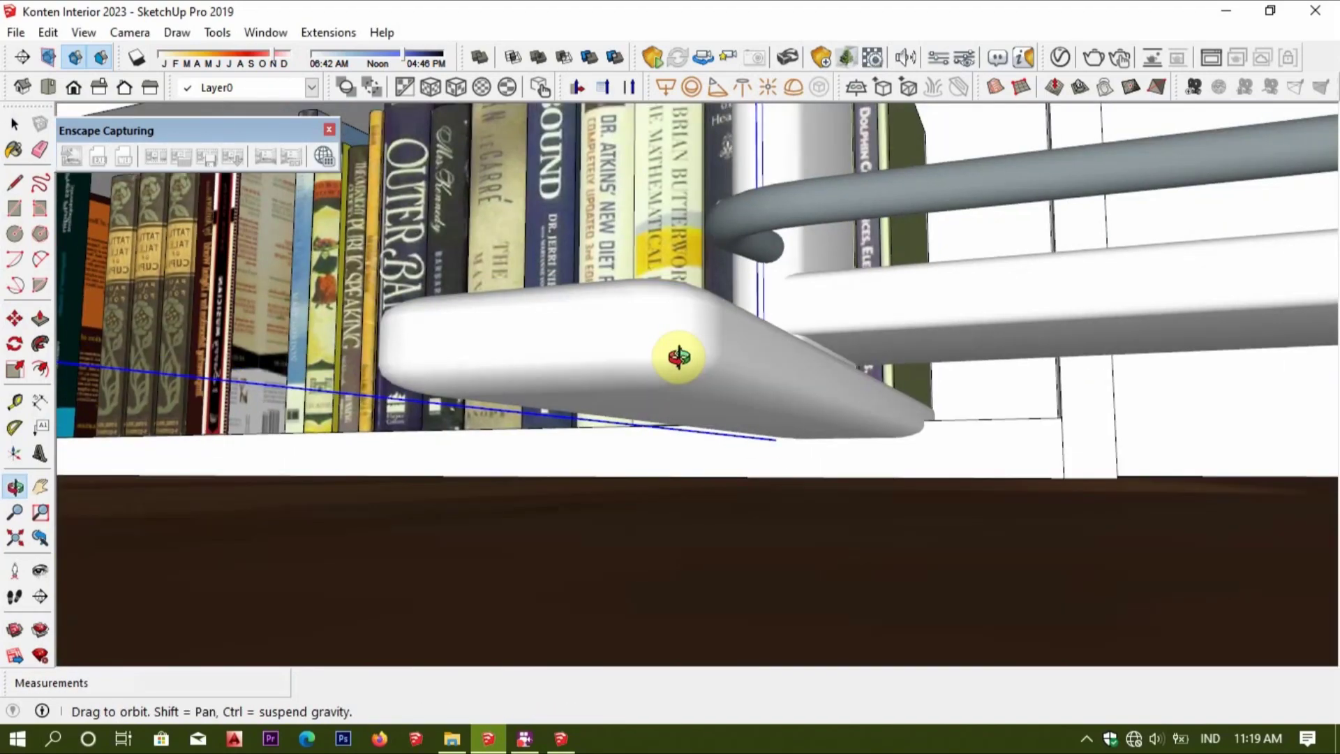
left_click(654, 401)
left_click(660, 480)
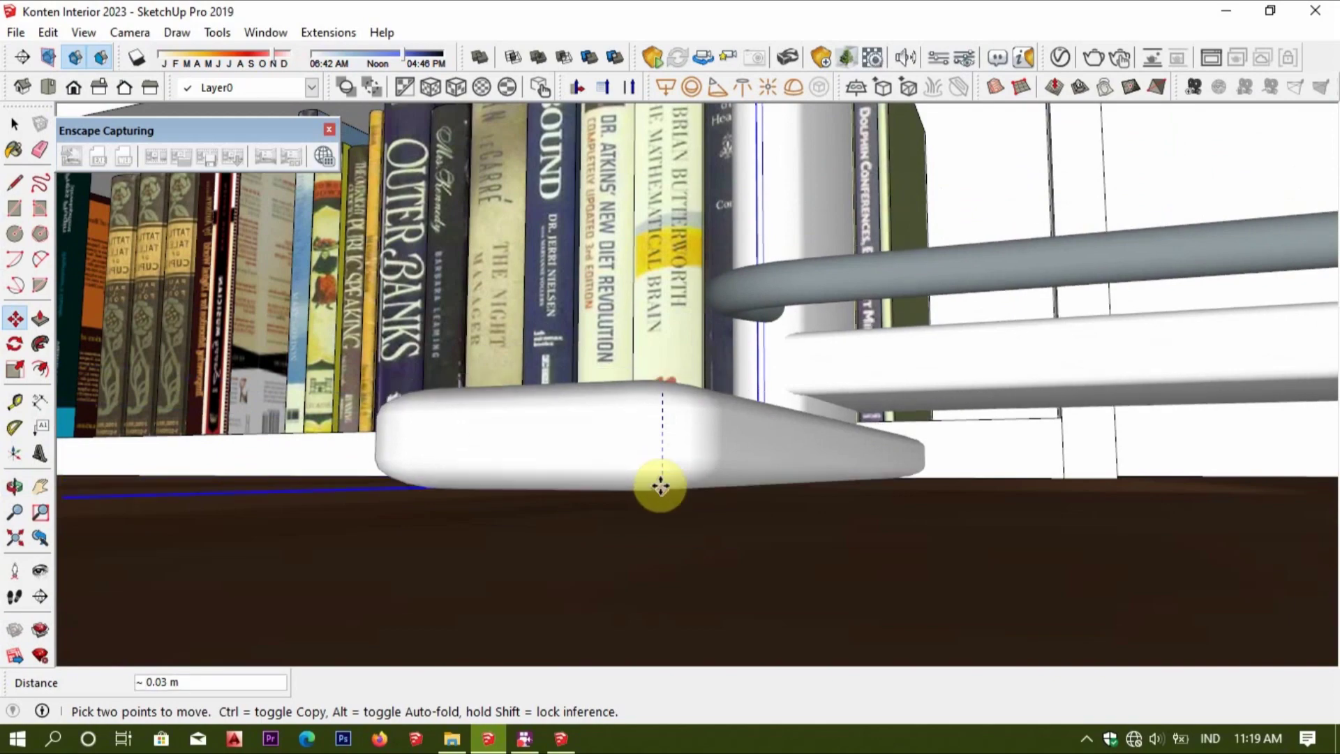
key("space")
Select the back wall face and adjust it with Push/Pull.
scroll(801, 464, "down", 5)
scroll(970, 459, "down", 5)
middle_click_drag(970, 459, 737, 406)
double_click(751, 245)
key("p")
scroll(751, 245, "down", 3)
left_click(763, 291)
left_click(873, 419)
key("space")
middle_click_drag(742, 454, 576, 501)
Shift the drafting table slightly right beside the bookcase, then bring up bahan konten.
key("m")
scroll(634, 568, "down", 3)
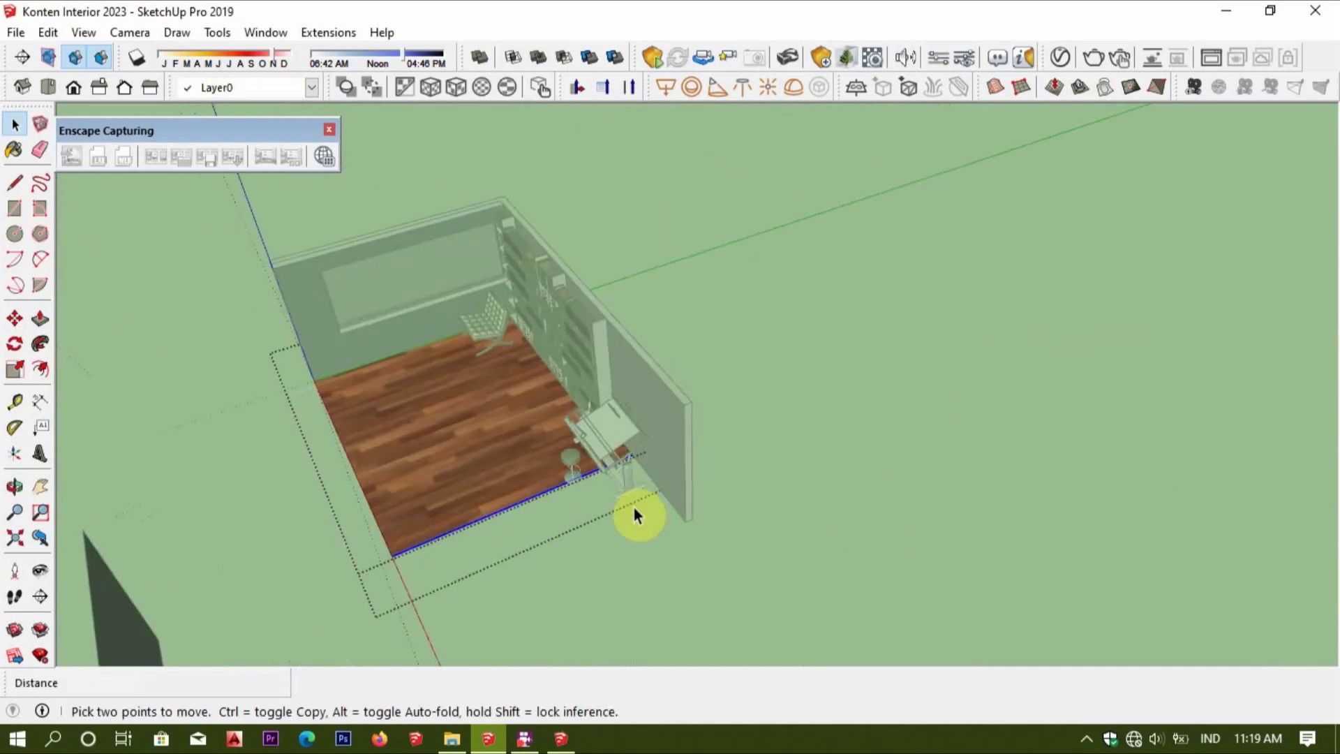
scroll(649, 449, "up", 6)
scroll(627, 414, "down", 3)
key("space")
mouse_move(763, 584)
middle_mouse_down()
mouse_move(688, 479)
mouse_move(709, 424)
mouse_move(668, 411)
mouse_move(649, 426)
middle_mouse_up()
left_click(688, 471)
left_click(590, 533)
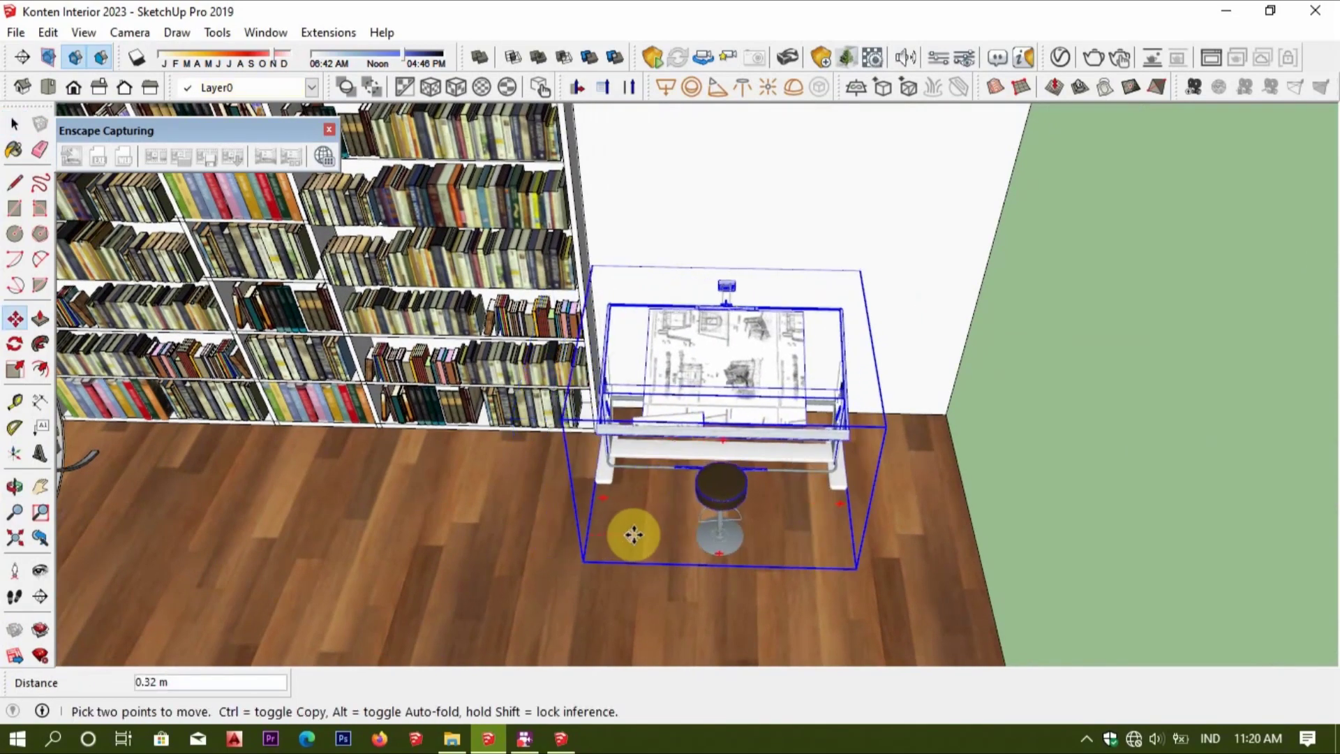
left_click(637, 539)
key("space")
scroll(1009, 408, "down", 3)
mouse_move(1009, 409)
middle_mouse_down()
mouse_move(885, 251)
mouse_move(697, 379)
mouse_move(638, 442)
middle_mouse_up()
left_click(522, 733)
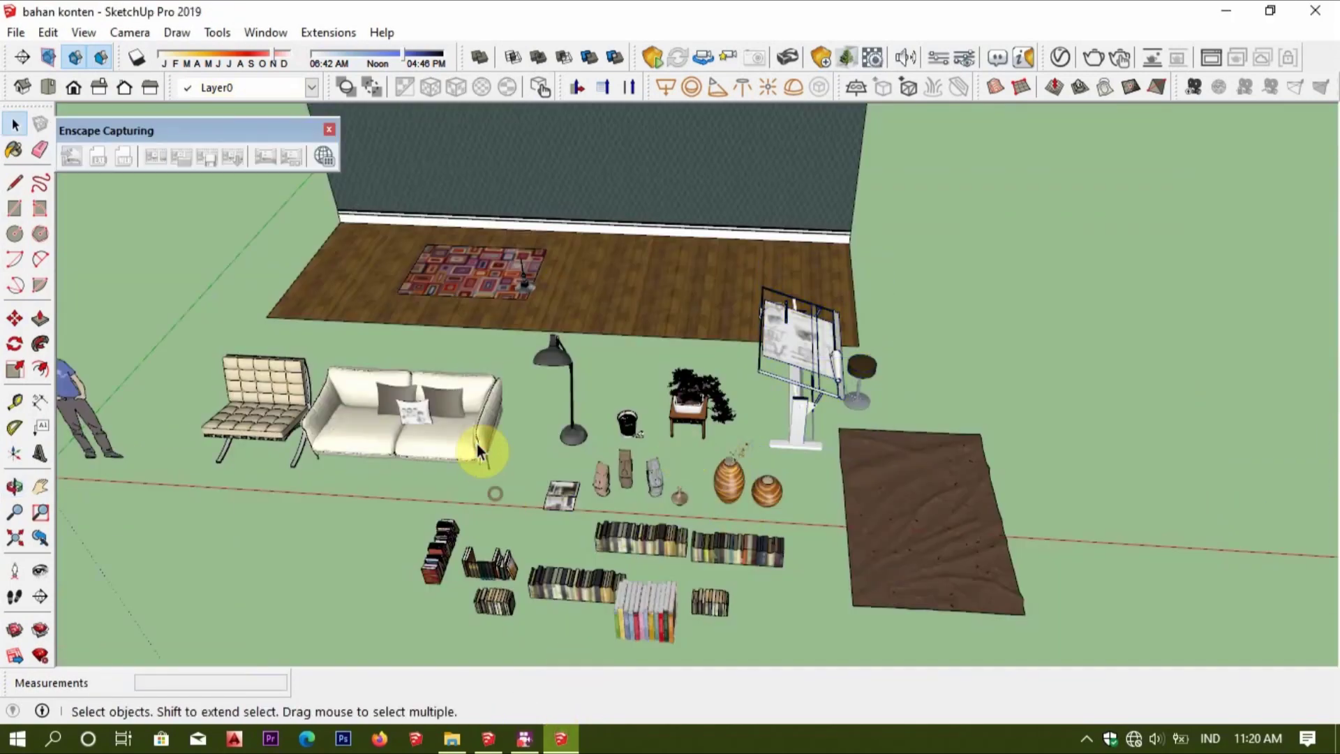
Copy the white two-seat sofa into Konten Interior 2023's floor, then return to bahan konten.
left_click(476, 444)
middle_click_drag(476, 444, 588, 496)
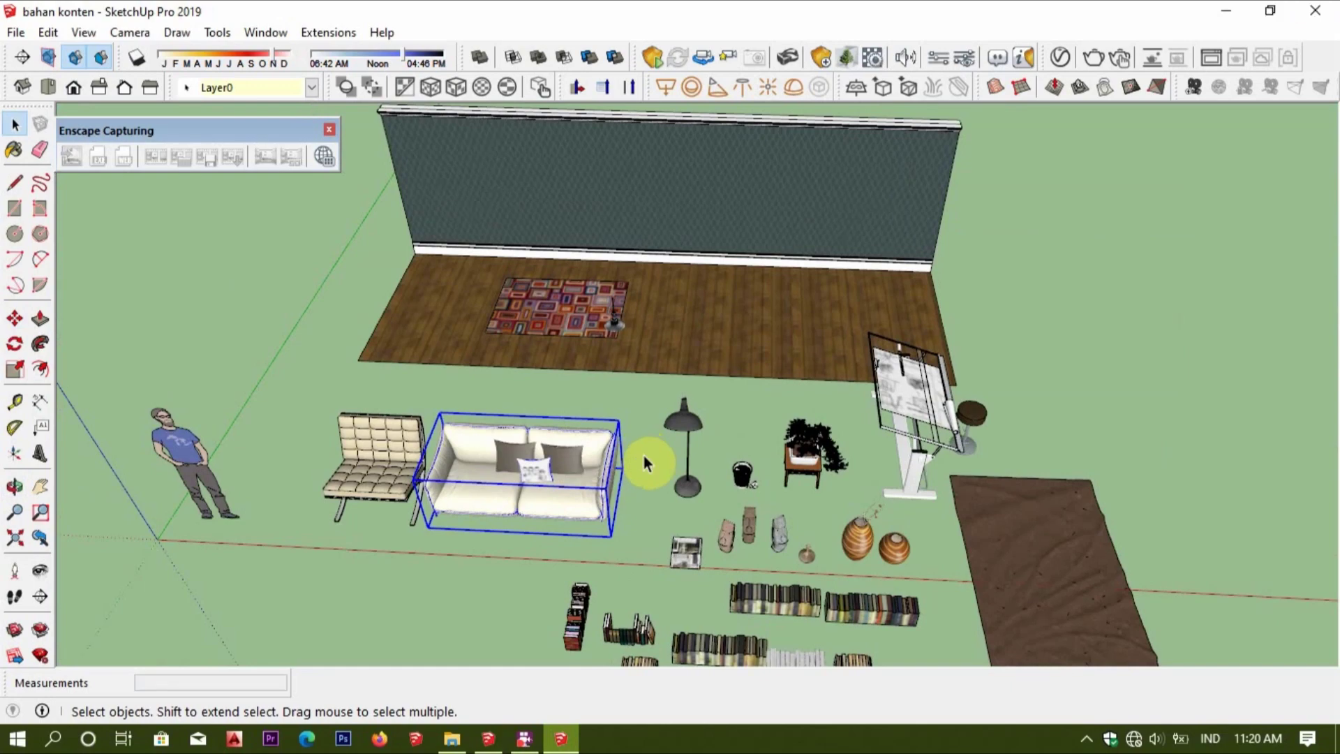
key("alt+Tab")
middle_click_drag(752, 508, 709, 564)
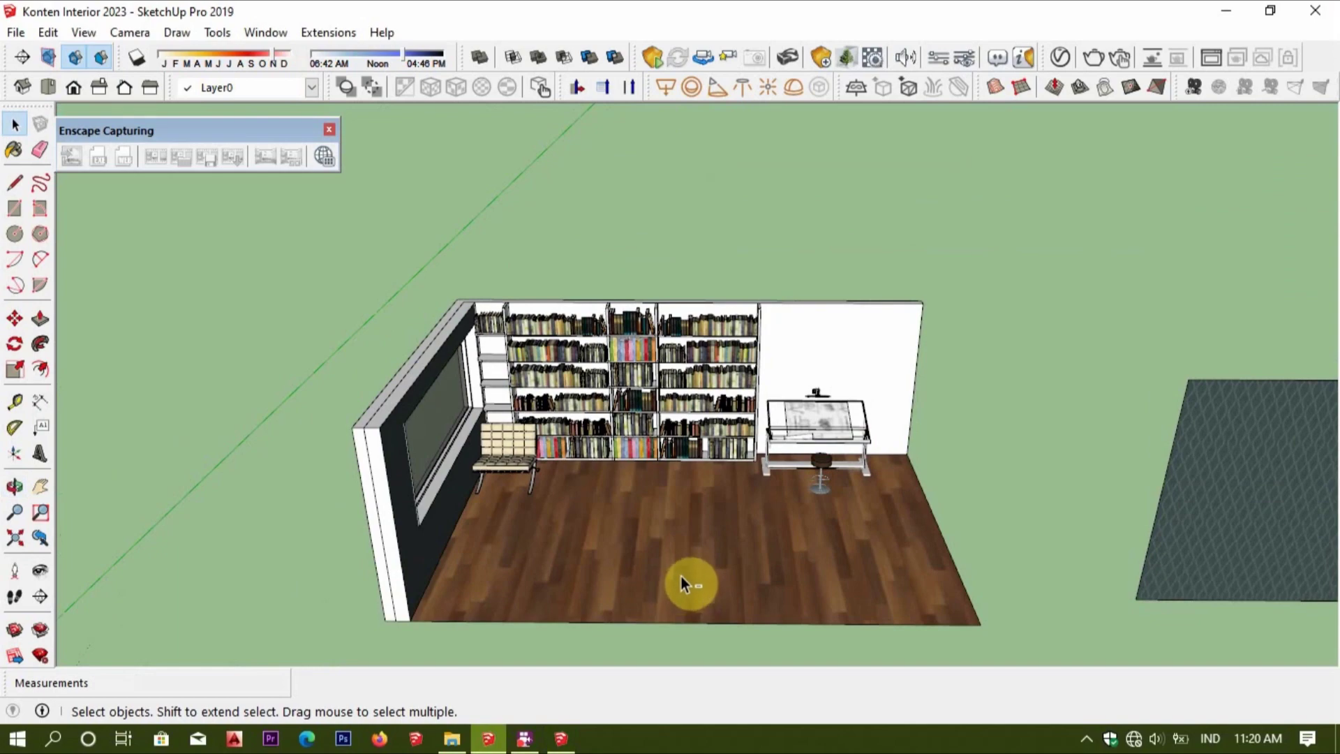
key("m")
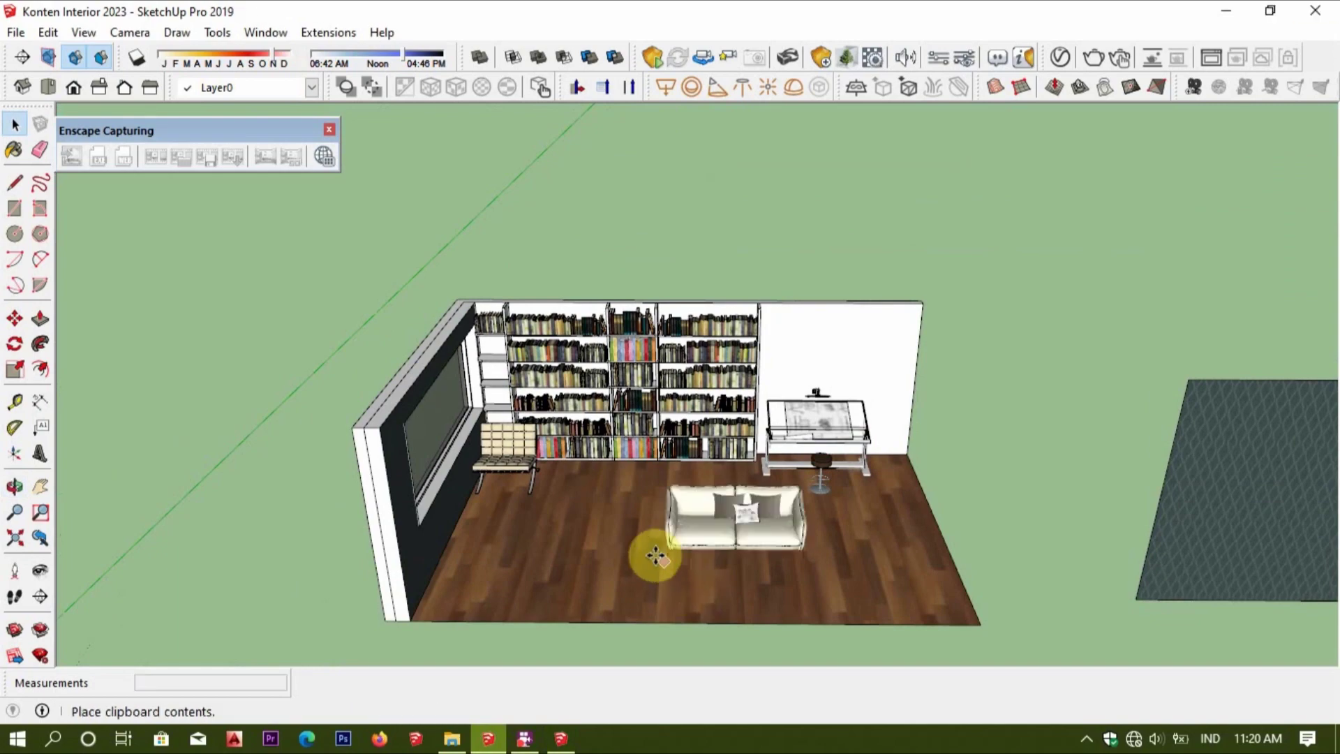
scroll(655, 555, "up", 3)
left_click(631, 555)
scroll(637, 537, "up", 2)
scroll(639, 520, "up", 2)
mouse_move(640, 517)
middle_mouse_down()
mouse_move(756, 396)
mouse_move(651, 485)
mouse_move(652, 538)
mouse_move(656, 492)
mouse_move(635, 533)
mouse_move(646, 544)
middle_mouse_up()
left_click(561, 738)
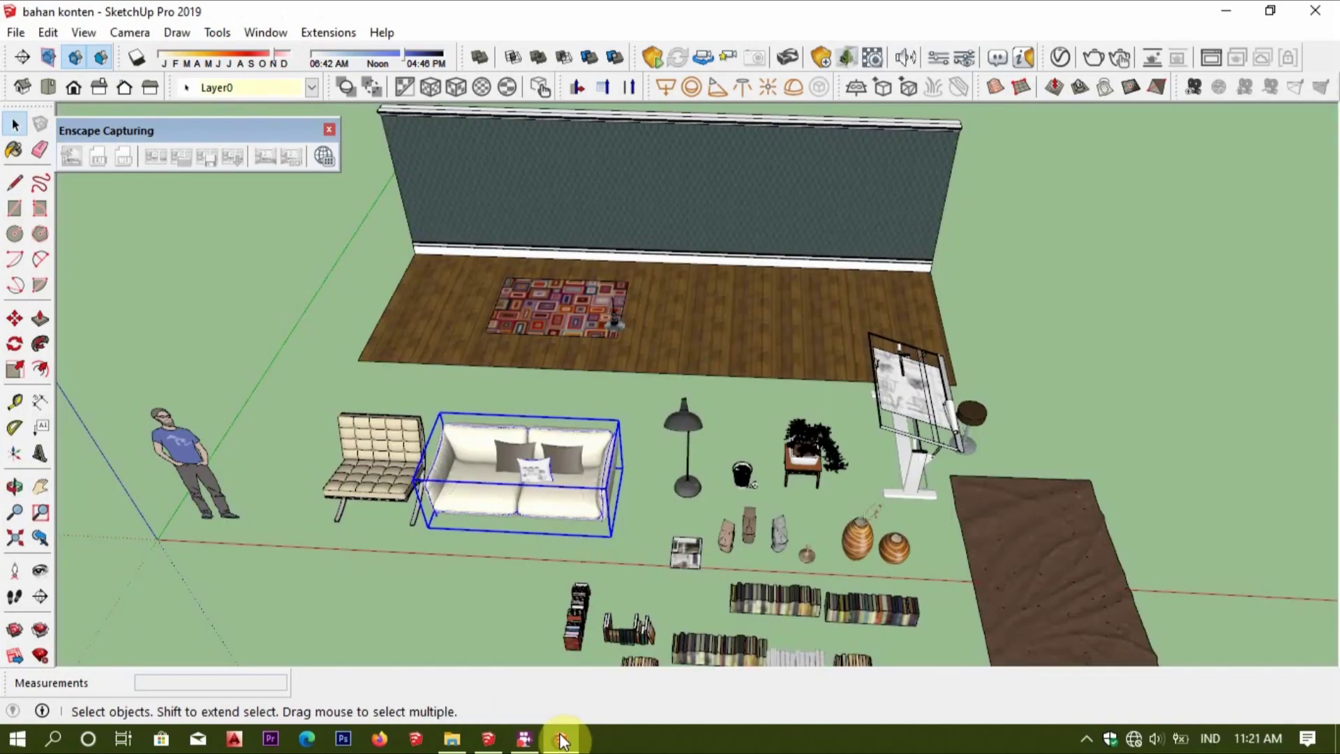
Paste a copy of the floor lamp into the room and turn it 90°.
left_click(684, 485)
mouse_move(684, 485)
middle_mouse_down()
mouse_move(628, 503)
mouse_move(629, 525)
middle_mouse_up()
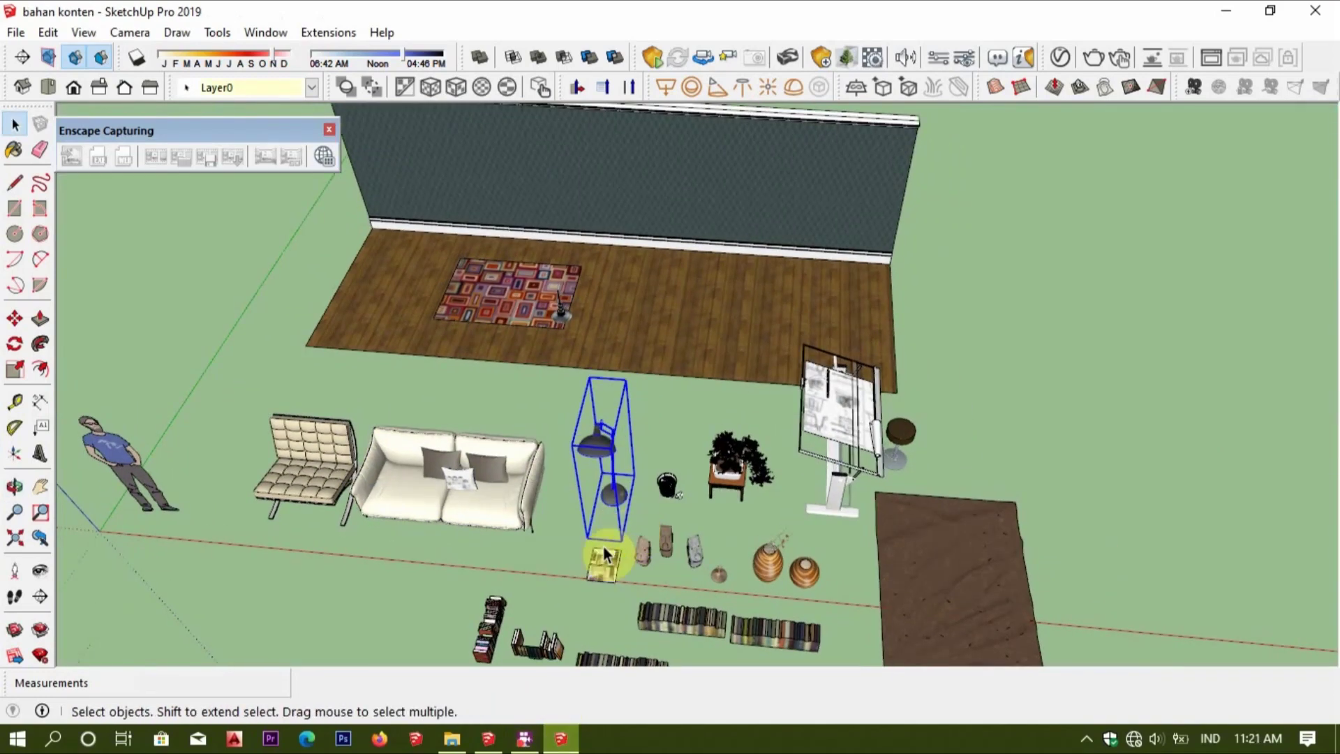
left_click(500, 738)
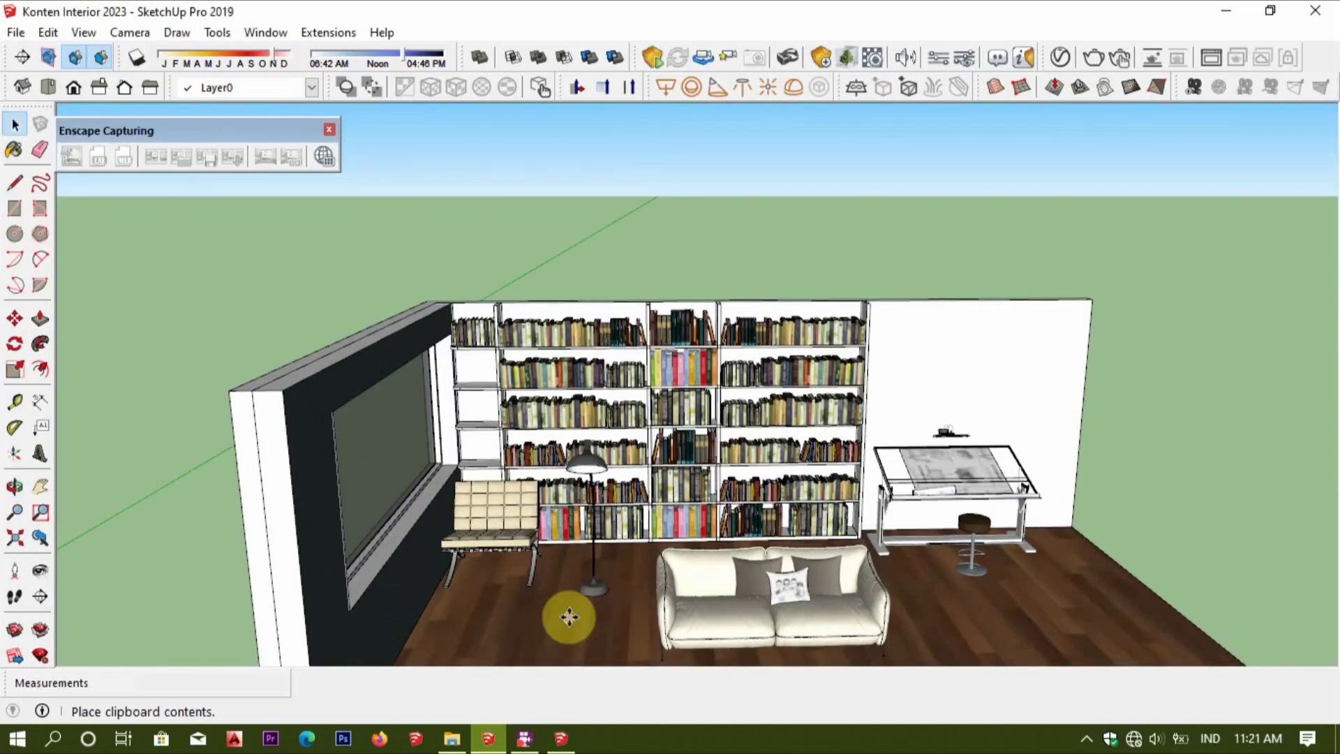
left_click(569, 617)
scroll(579, 614, "up", 3)
middle_click_drag(598, 635, 606, 358)
left_click(709, 409)
middle_click_drag(709, 410, 652, 515)
Move the floor lamp beside the lounge chair in front of the bookshelf.
key("m")
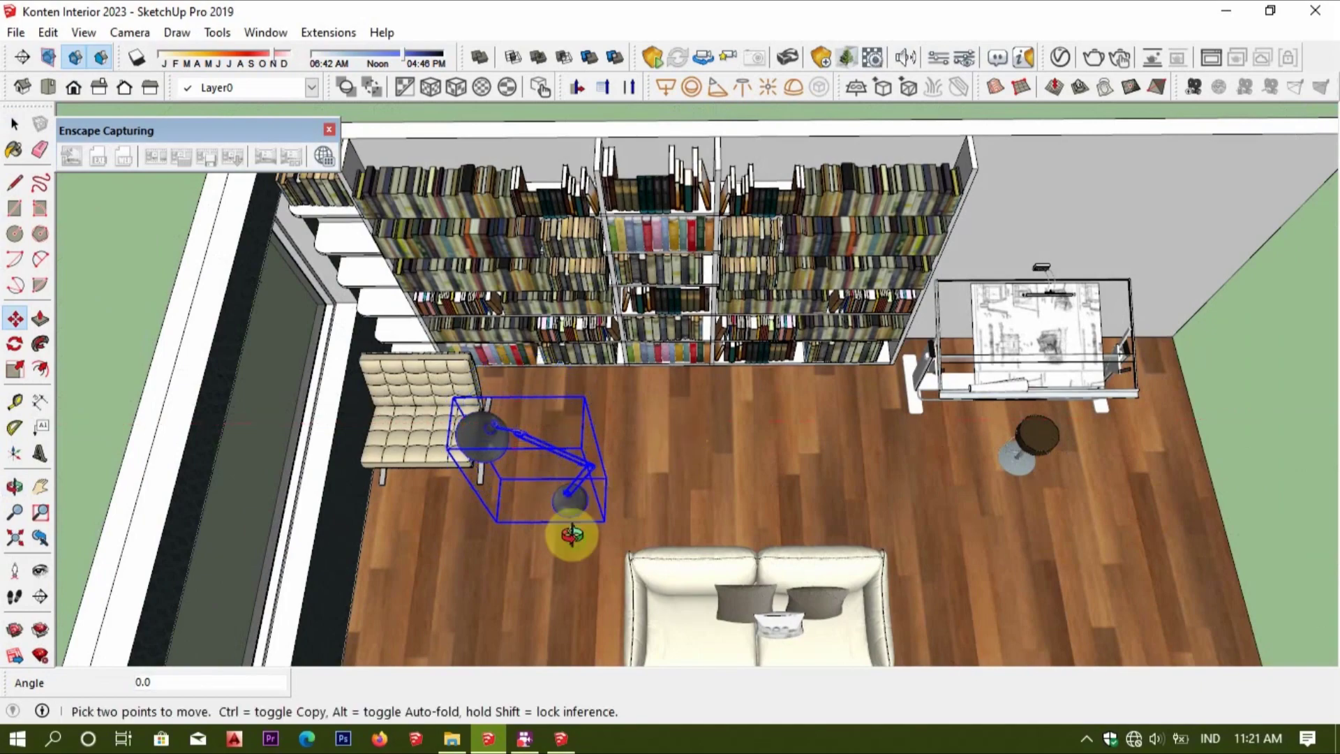
scroll(575, 529, "up", 2)
scroll(600, 558, "up", 3)
left_click(630, 586)
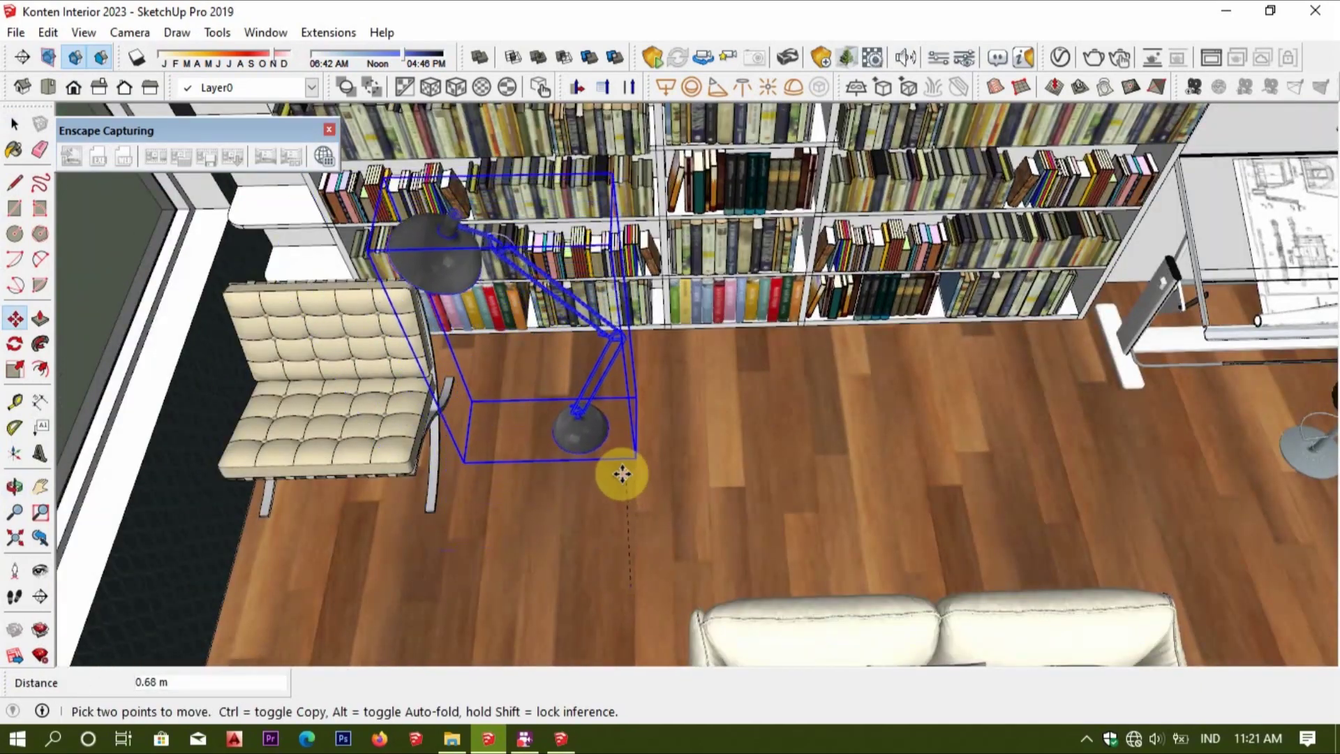
mouse_move(618, 434)
middle_mouse_down()
mouse_move(572, 419)
mouse_move(652, 508)
mouse_move(641, 471)
mouse_move(709, 613)
mouse_move(670, 608)
middle_mouse_up()
left_click(670, 607)
key("space")
Nudge the lamp into its final spot, then return to bahan konten.
mouse_move(641, 341)
middle_mouse_down()
mouse_move(449, 607)
mouse_move(538, 443)
mouse_move(691, 366)
mouse_move(681, 377)
mouse_move(763, 449)
middle_mouse_up()
left_click(719, 348)
key("m")
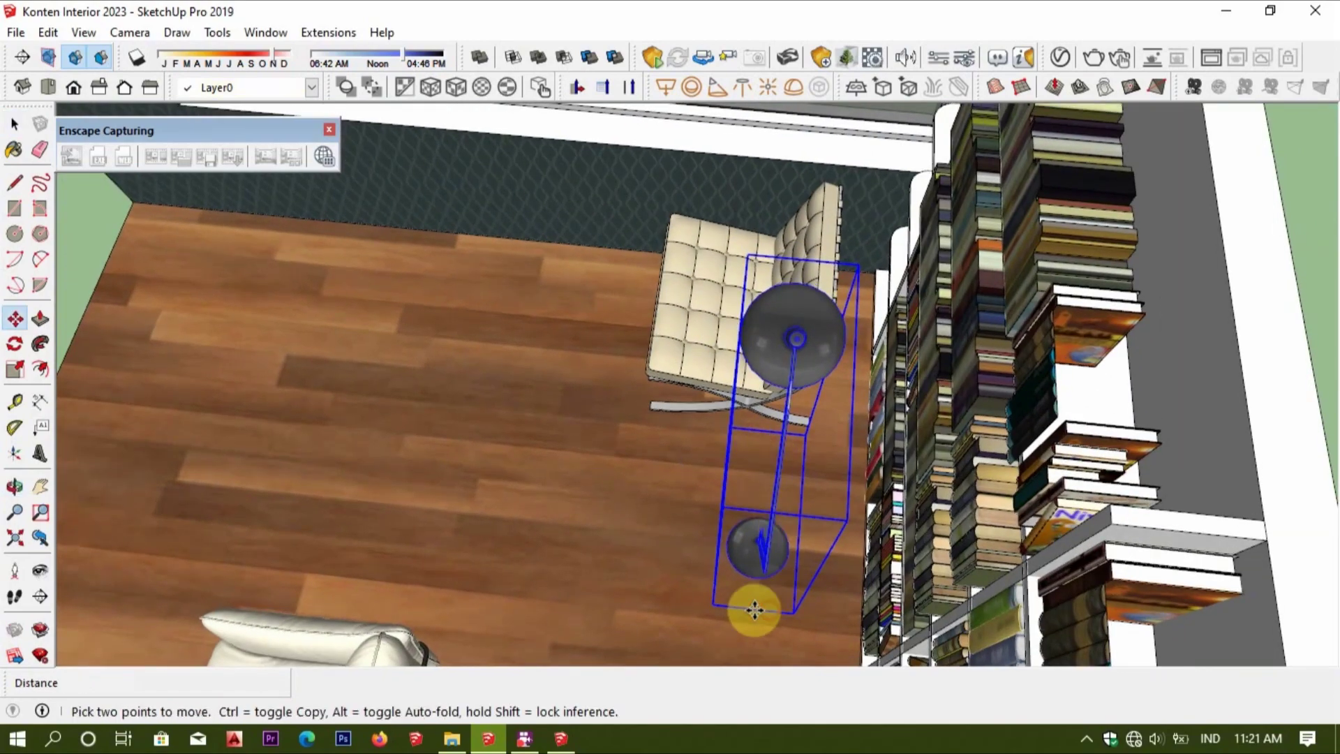
left_click(754, 607)
left_click(725, 598)
key("space")
mouse_move(635, 547)
middle_mouse_down()
mouse_move(473, 494)
mouse_move(676, 402)
middle_mouse_up()
left_click(561, 738)
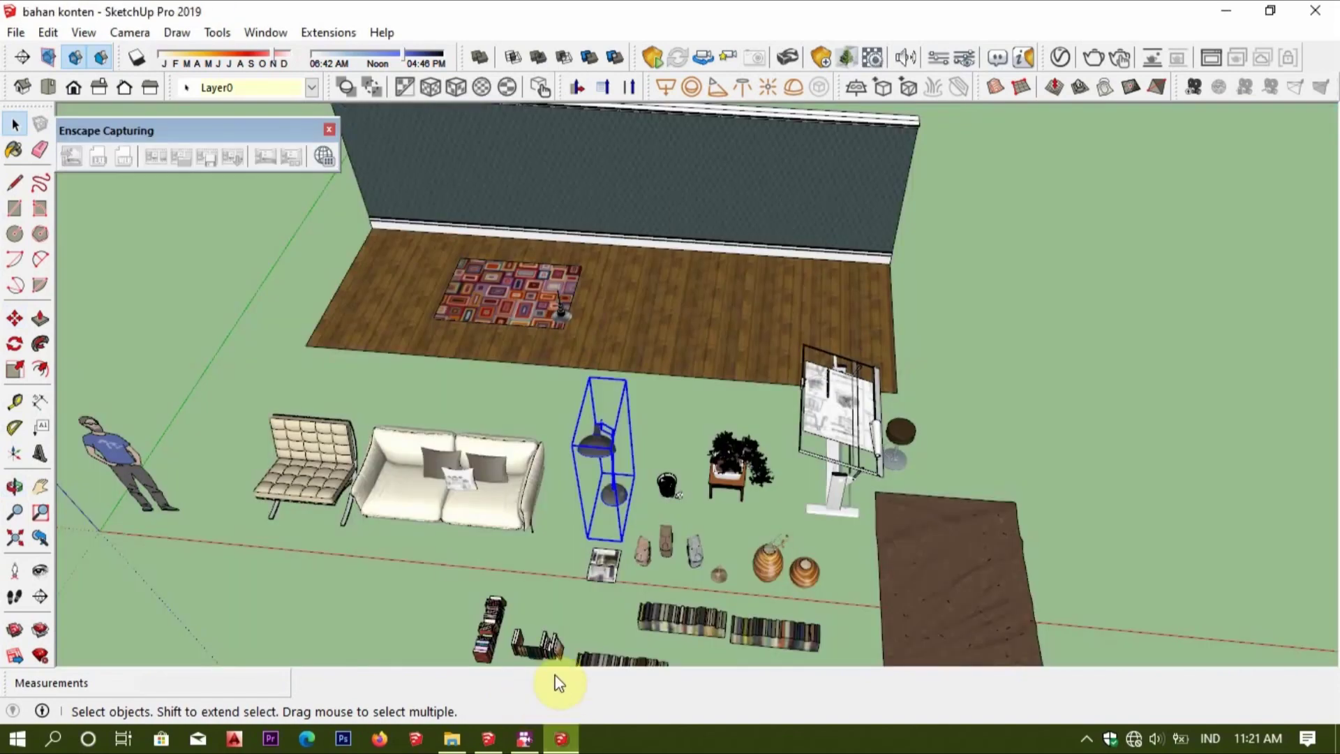
Select the small waste bin among the bahan konten assets.
left_click(689, 460)
mouse_move(689, 460)
middle_mouse_down()
mouse_move(739, 525)
mouse_move(760, 412)
middle_mouse_up()
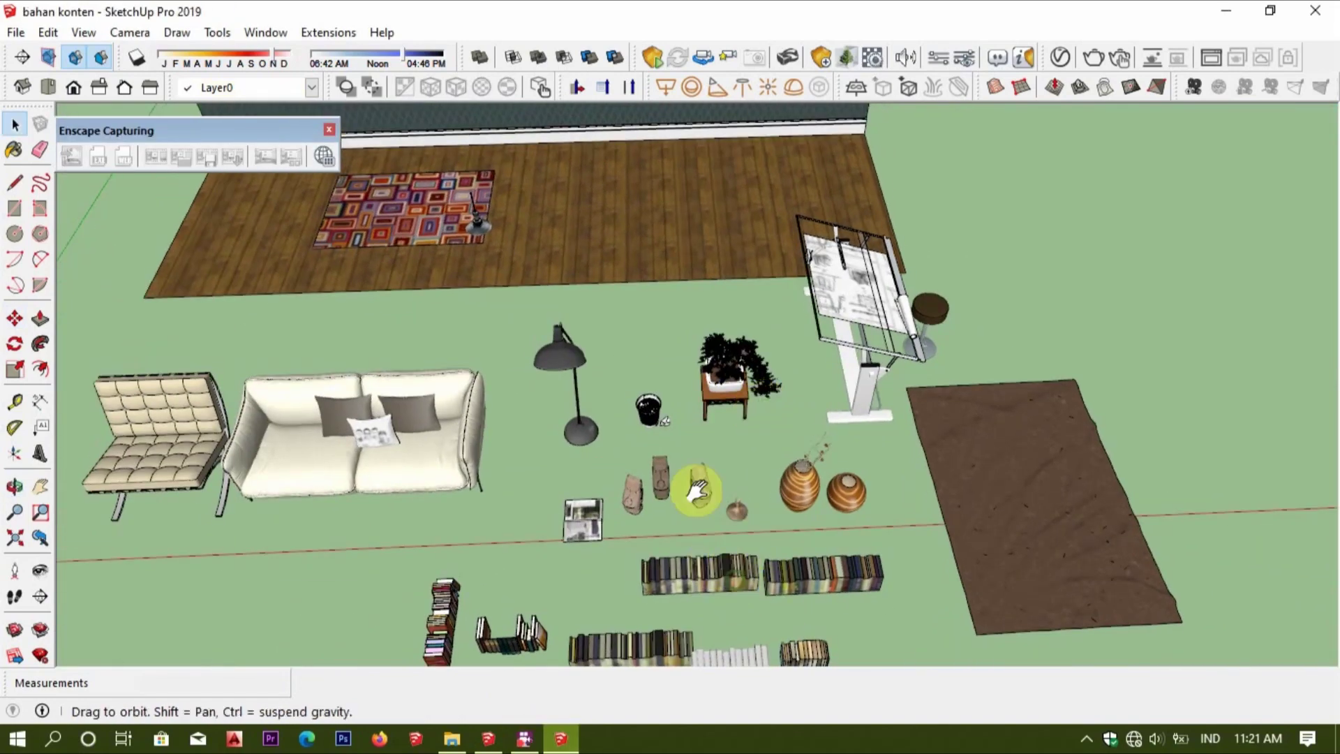
middle_click_drag(726, 571, 716, 424)
scroll(720, 423, "up", 4)
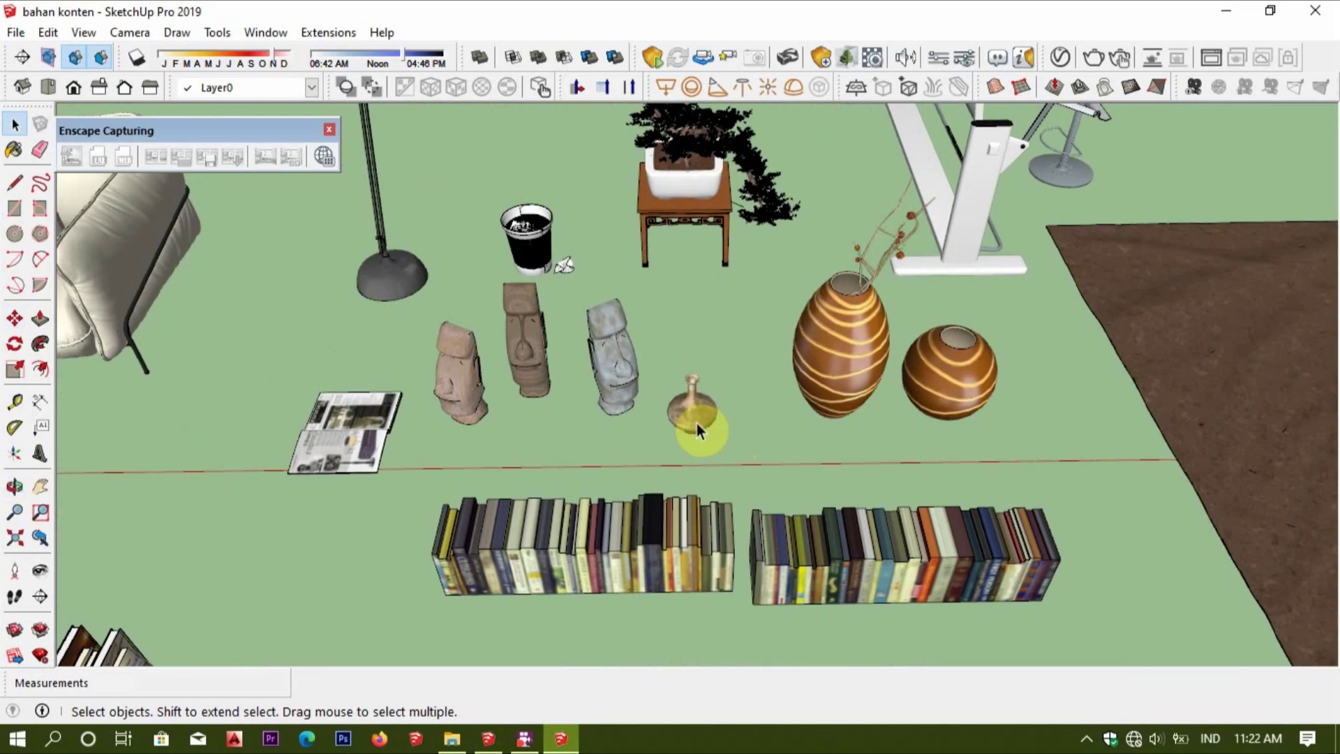
scroll(697, 423, "down", 3)
scroll(589, 437, "down", 1)
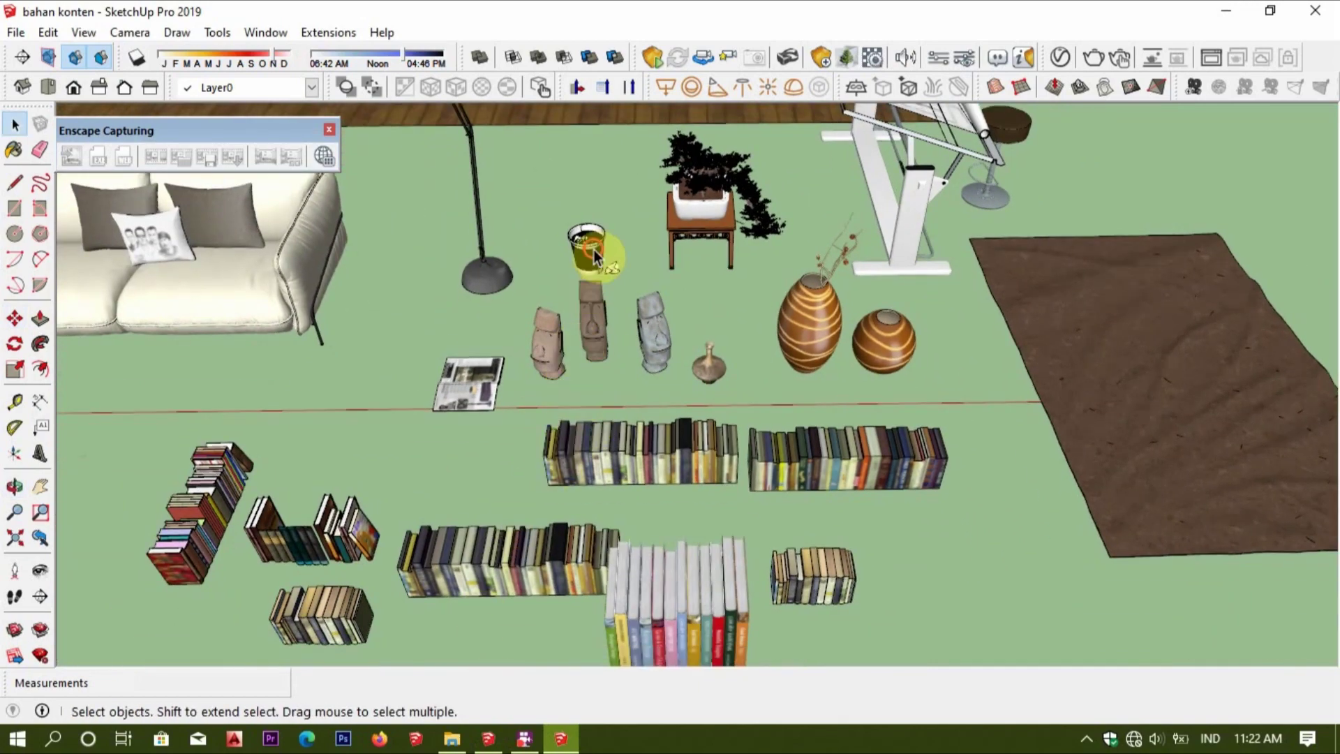
left_click(593, 250)
middle_click_drag(593, 249, 627, 395)
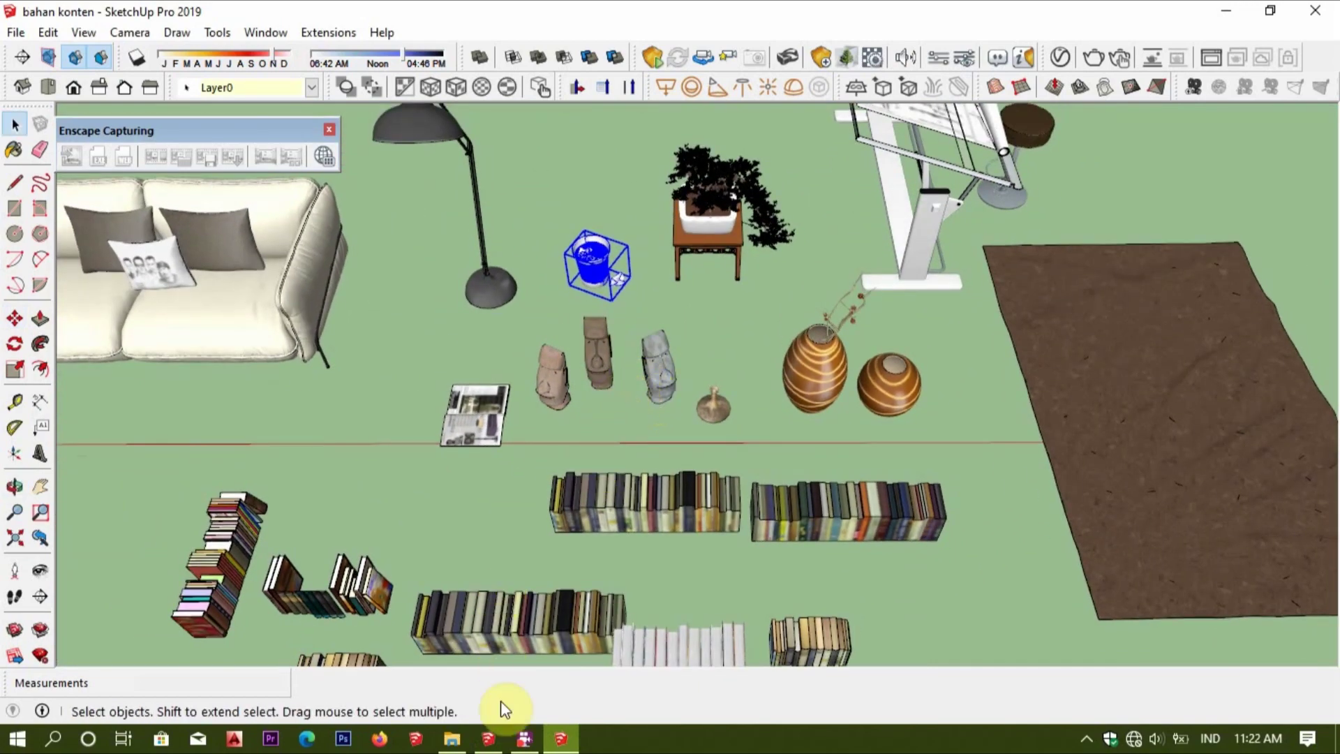
Paste the waste bin into the Konten Interior 2023 room.
left_click(489, 738)
mouse_move(586, 526)
middle_mouse_down()
mouse_move(508, 547)
mouse_move(511, 571)
middle_mouse_up()
left_click(557, 560)
key("space")
scroll(562, 544, "up", 3)
mouse_move(568, 523)
middle_mouse_down()
mouse_move(532, 520)
mouse_move(644, 533)
middle_mouse_up()
scroll(643, 539, "up", 2)
scroll(656, 454, "up", 2)
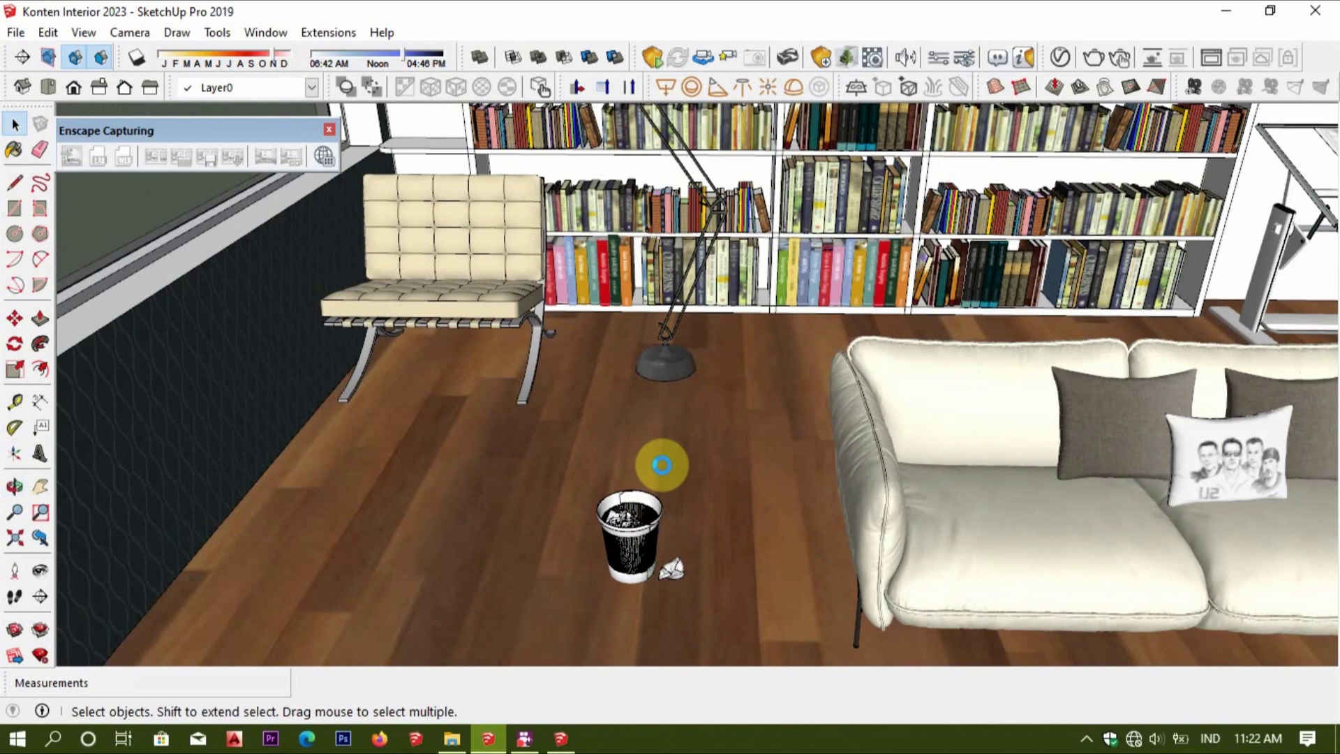
Move the waste bin beside the lounge chair, then return to bahan konten.
left_click(625, 520)
scroll(631, 483, "down", 1)
middle_click_drag(631, 483, 656, 538)
key("m")
left_click(697, 597)
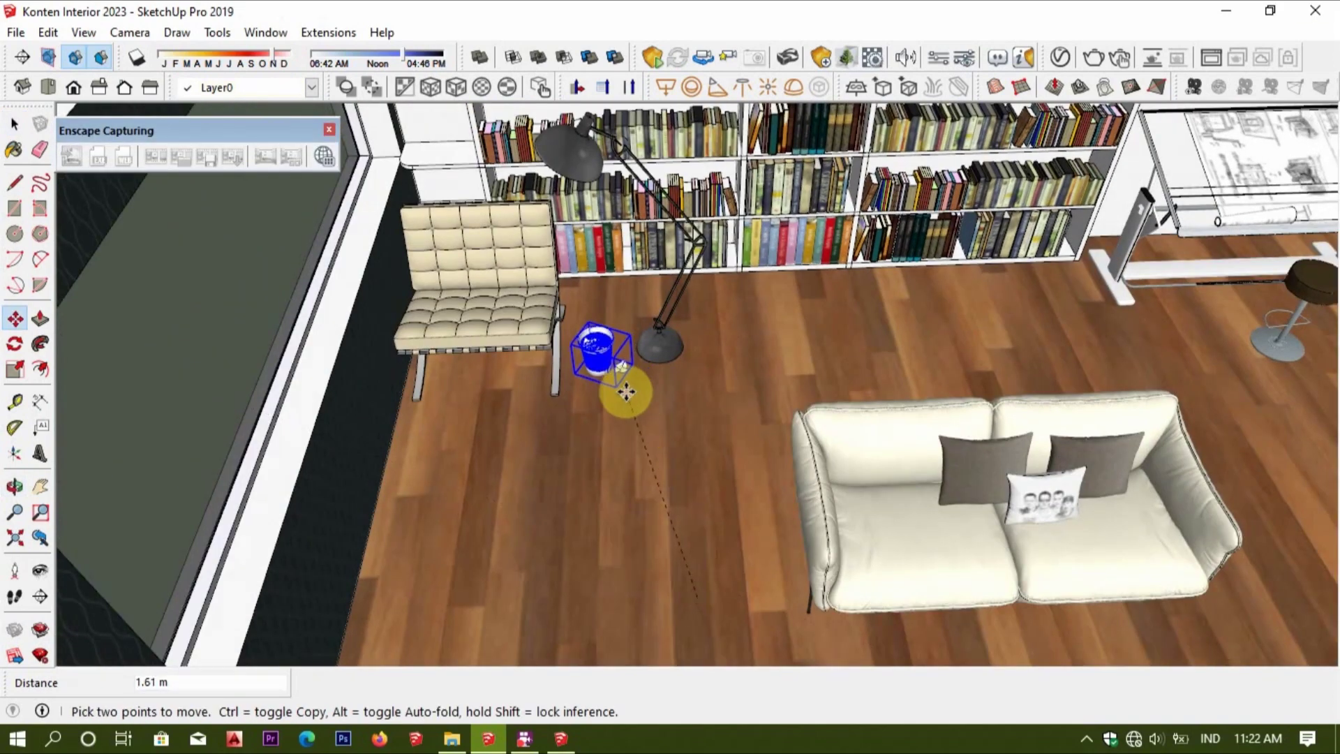
left_click(626, 379)
key("space")
middle_click_drag(605, 338, 522, 630)
scroll(593, 341, "up", 2)
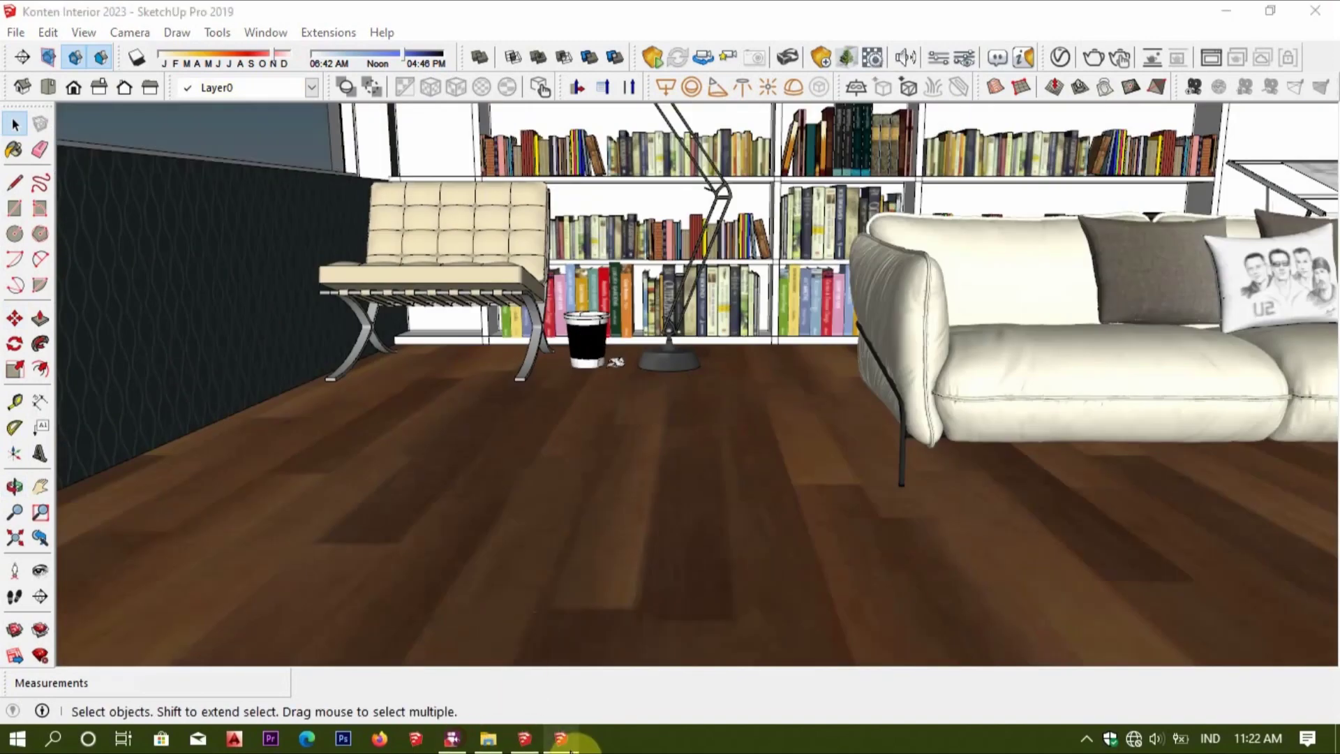
left_click(525, 740)
scroll(719, 402, "up", 2)
scroll(714, 401, "down", 2)
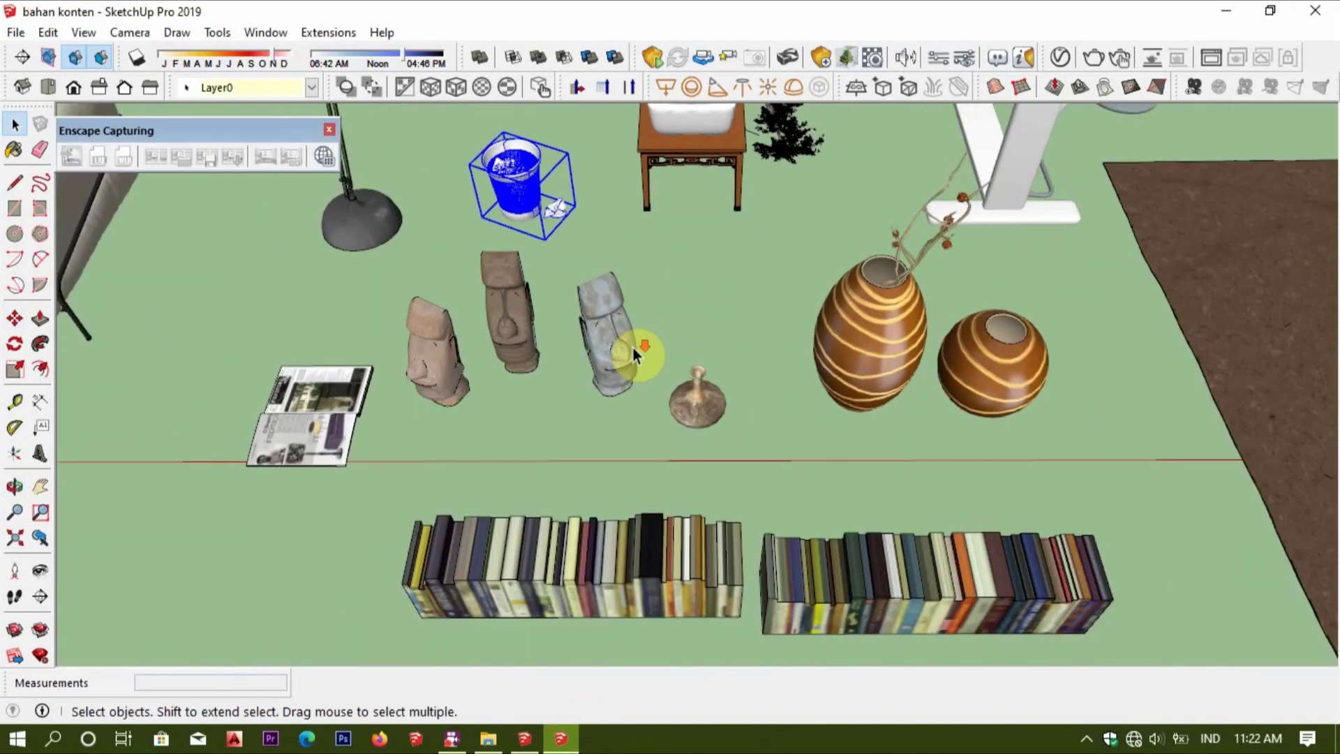
Orbit the bahan konten assets and select the potted plant on its side table.
scroll(664, 352, "down", 3)
middle_click_drag(688, 353, 771, 613)
scroll(642, 291, "up", 3)
middle_click_drag(643, 291, 677, 281)
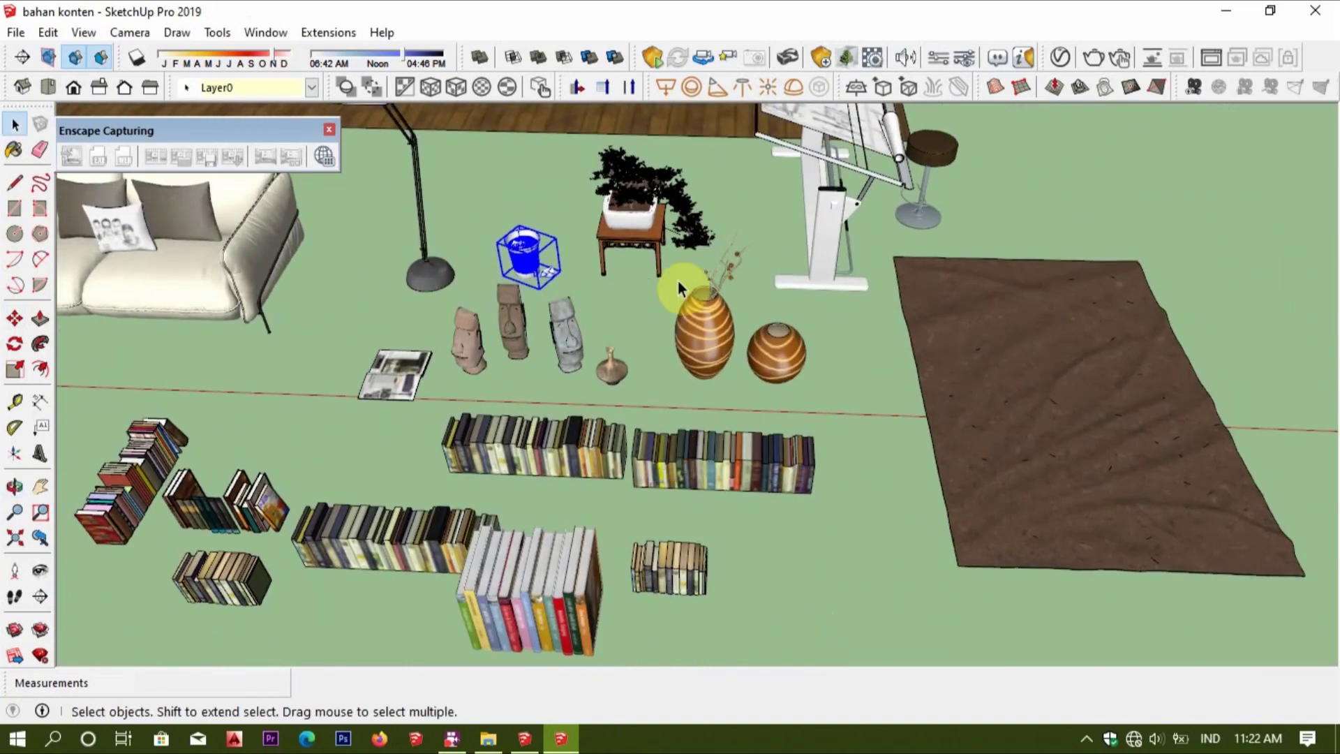
scroll(634, 205, "up", 2)
left_click(633, 205)
scroll(634, 205, "down", 2)
middle_click_drag(634, 206, 693, 323)
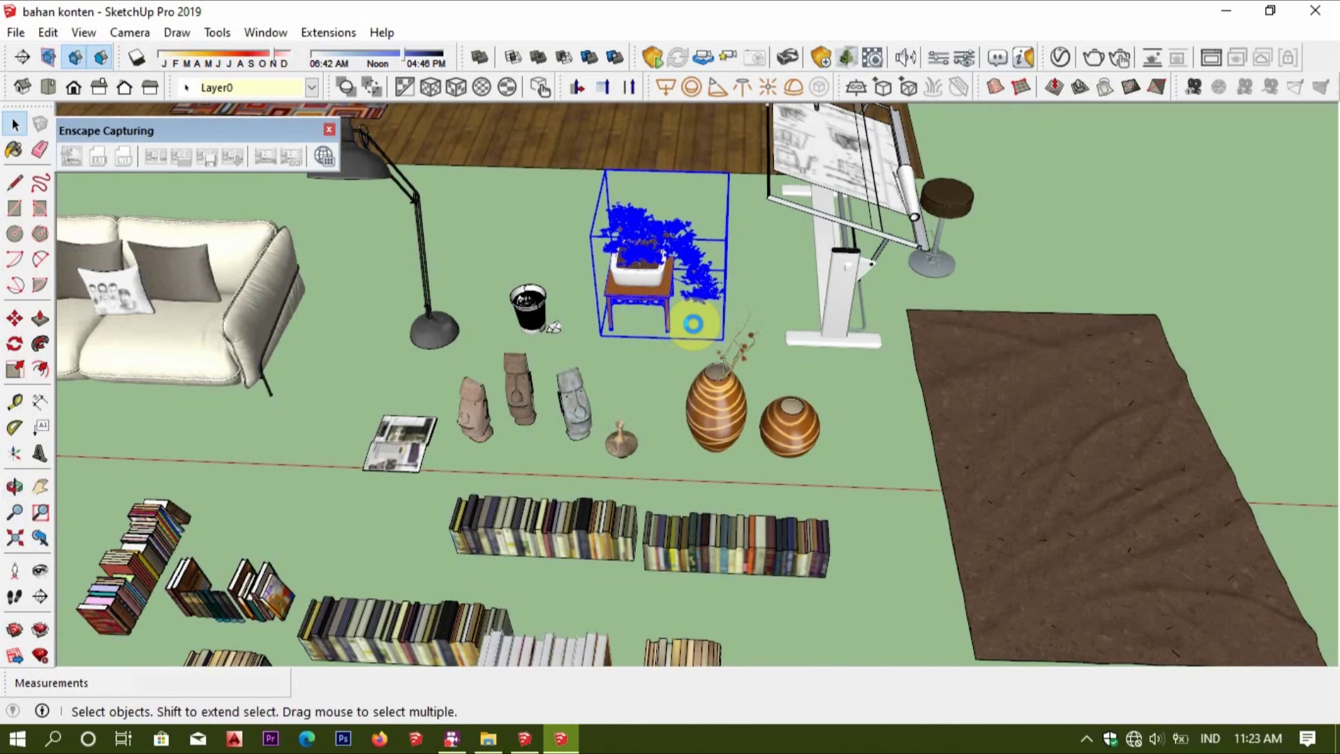
Paste the bonsai on its small table onto the floor beside the window wall.
left_click(525, 739)
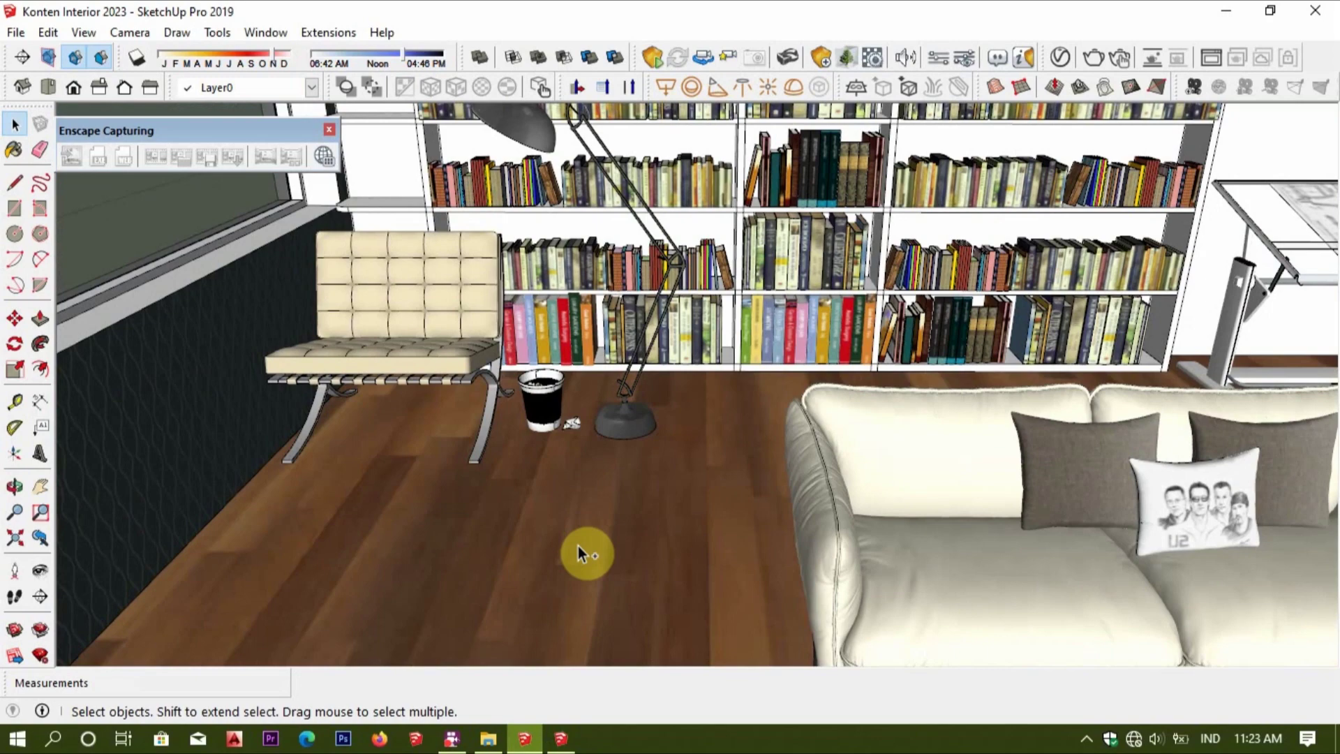
key("m")
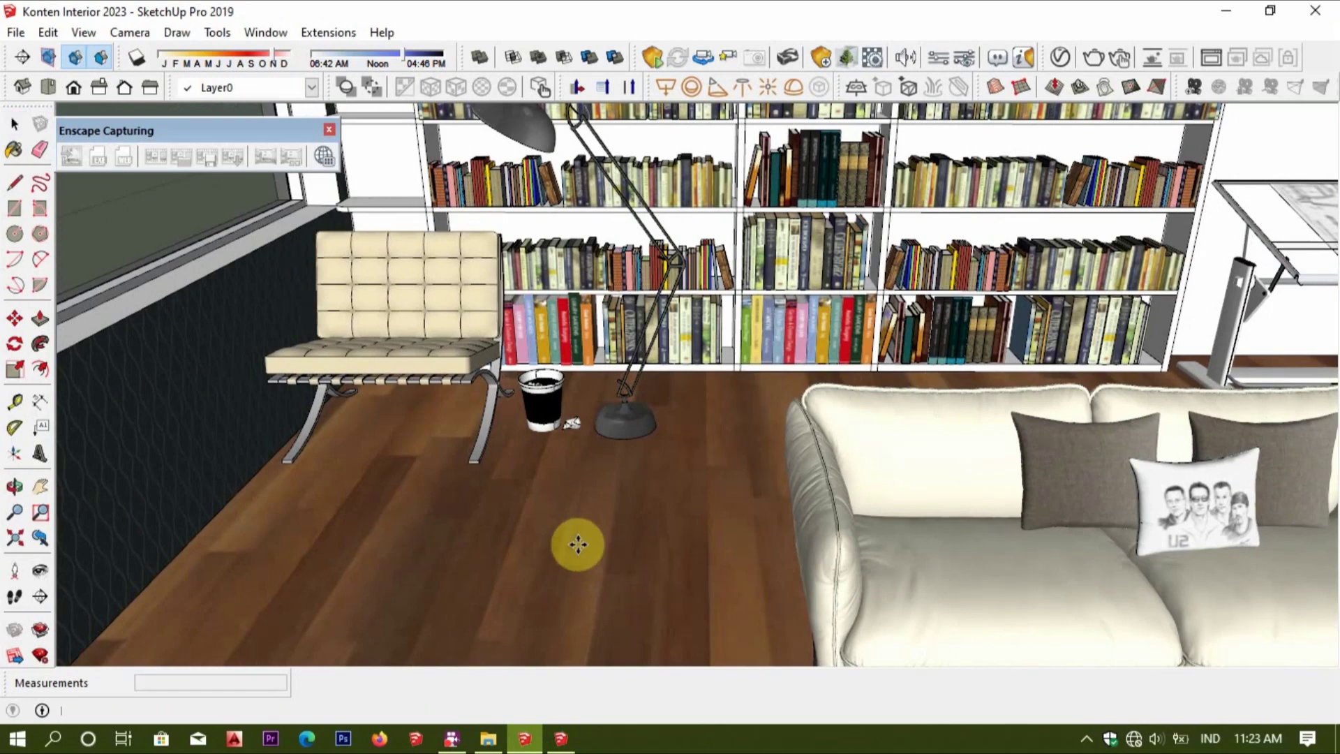
mouse_move(299, 568)
middle_mouse_down()
mouse_move(509, 509)
mouse_move(403, 509)
middle_mouse_up()
left_click(284, 554)
scroll(300, 545, "up", 2)
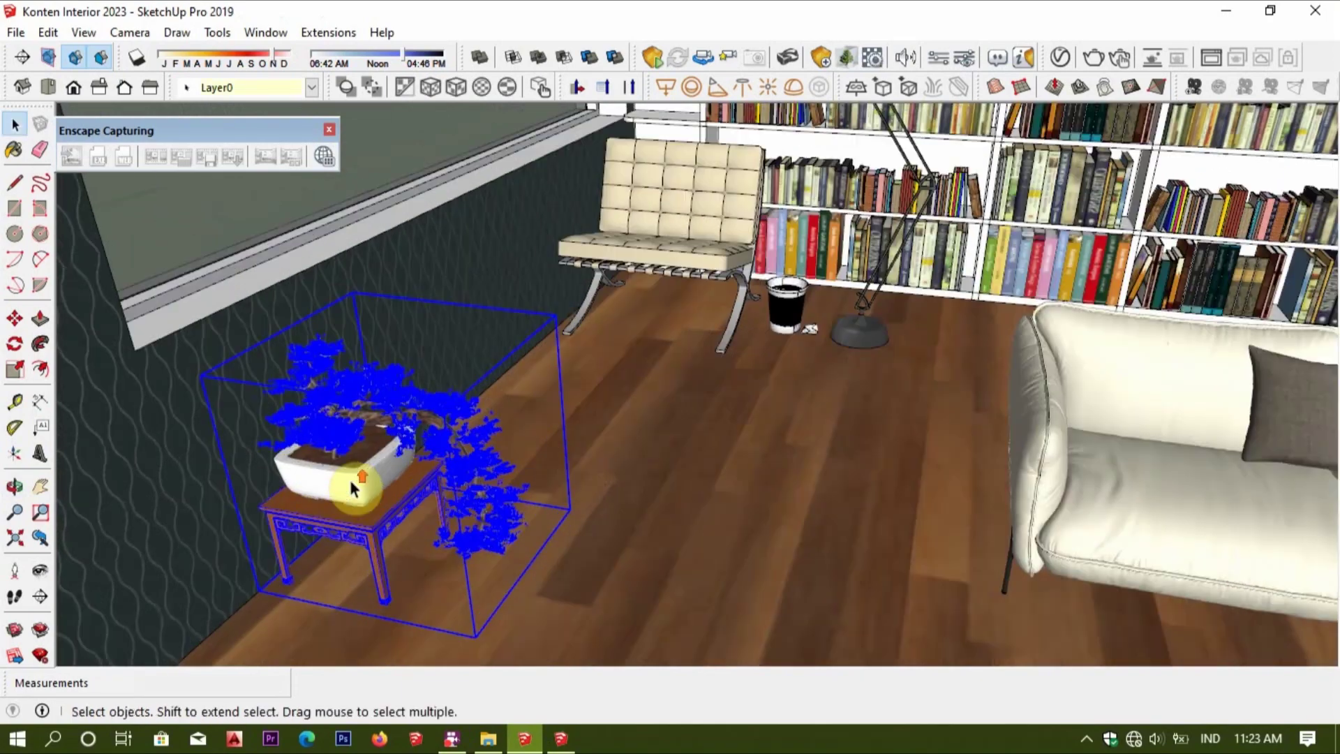
scroll(377, 478, "up", 2)
mouse_move(395, 485)
middle_mouse_down()
mouse_move(300, 458)
mouse_move(575, 448)
mouse_move(622, 389)
mouse_move(438, 592)
mouse_move(634, 437)
mouse_move(530, 463)
mouse_move(631, 499)
mouse_move(659, 450)
mouse_move(689, 449)
mouse_move(682, 479)
mouse_move(702, 473)
mouse_move(651, 506)
middle_mouse_up()
Copy the small vase from bahan konten and paste it onto the bookcase's left side shelf.
key("alt+Tab")
left_click(743, 458)
scroll(621, 437, "up", 3)
left_click(634, 454)
left_click(524, 738)
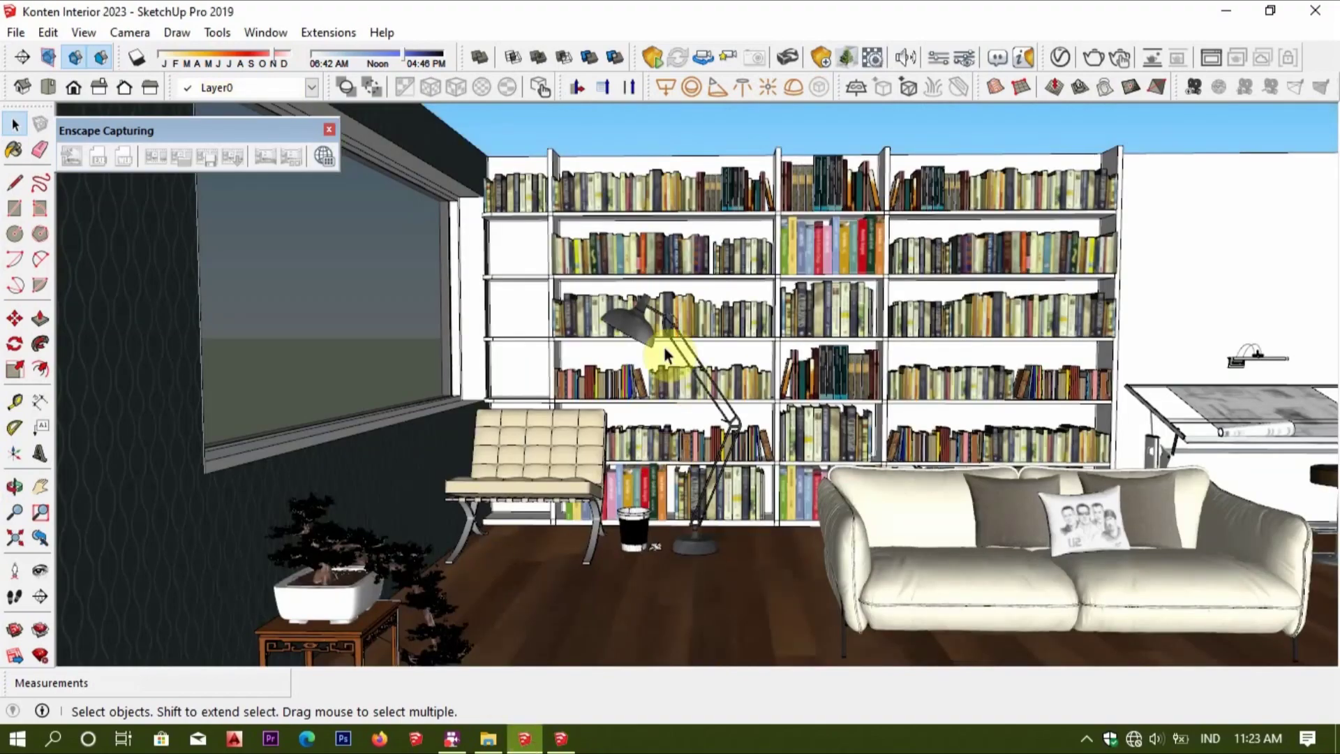
key("ctrl+v")
scroll(546, 354, "up", 3)
scroll(524, 344, "up", 2)
left_click(503, 314)
mouse_move(502, 314)
middle_mouse_down()
mouse_move(542, 447)
mouse_move(588, 342)
middle_mouse_up()
Move the pasted vase to its proper spot on the side shelf.
left_click(601, 370)
scroll(593, 363, "up", 2)
scroll(586, 391, "up", 3)
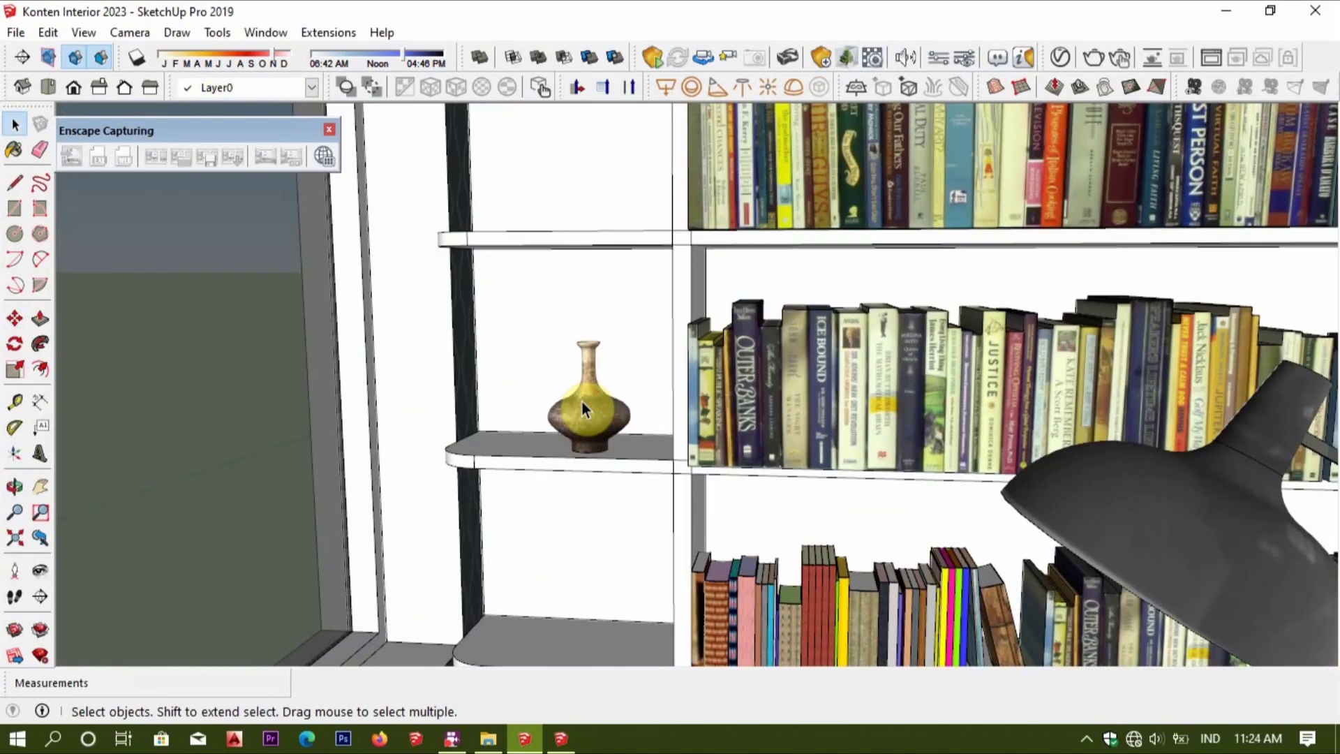
left_click(582, 400)
middle_click_drag(582, 401, 639, 421)
scroll(639, 421, "up", 3)
key("m")
scroll(614, 433, "up", 3)
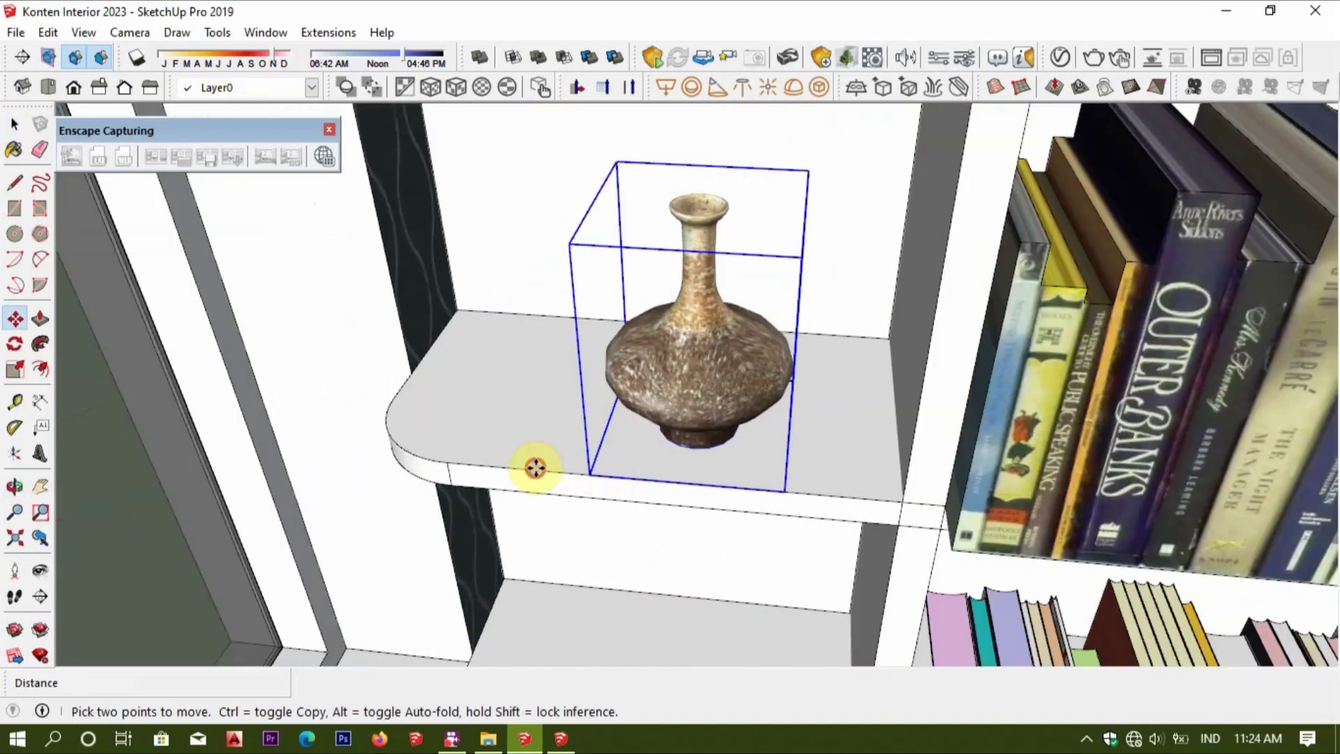
left_click(535, 467)
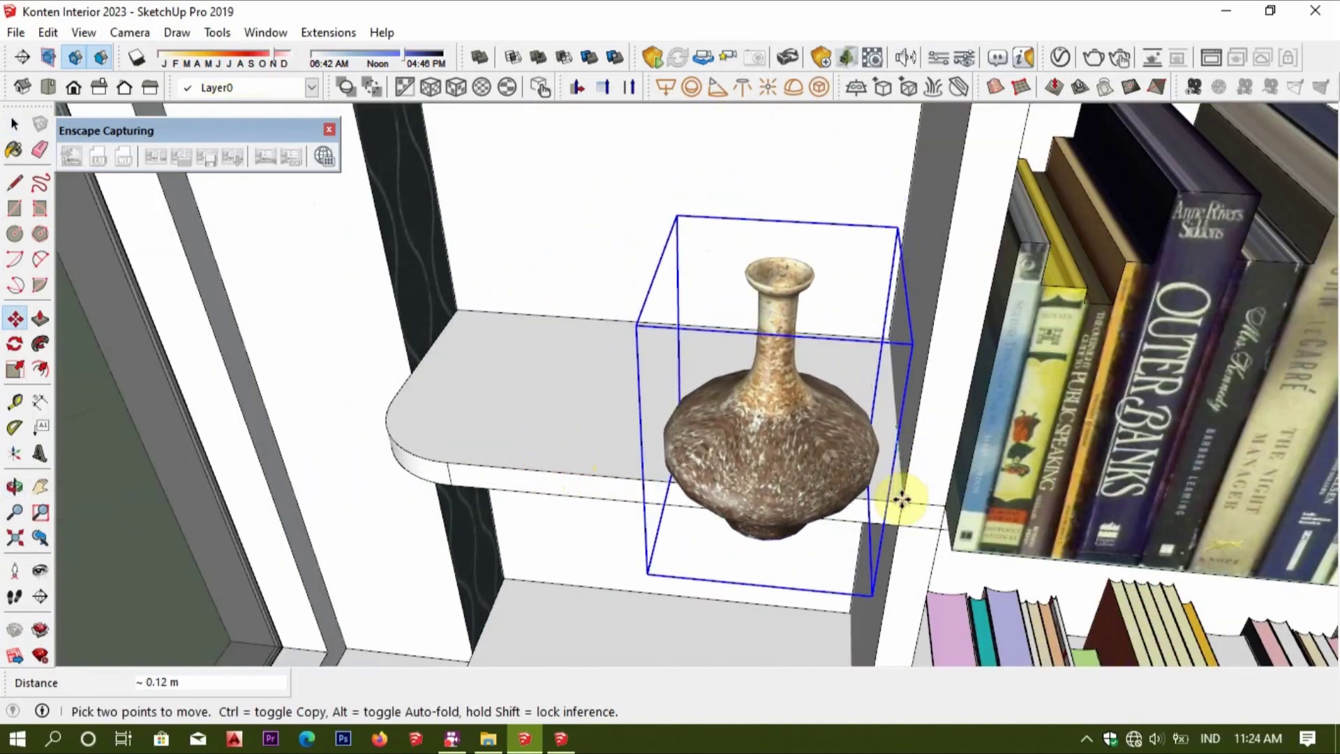
type(".7")
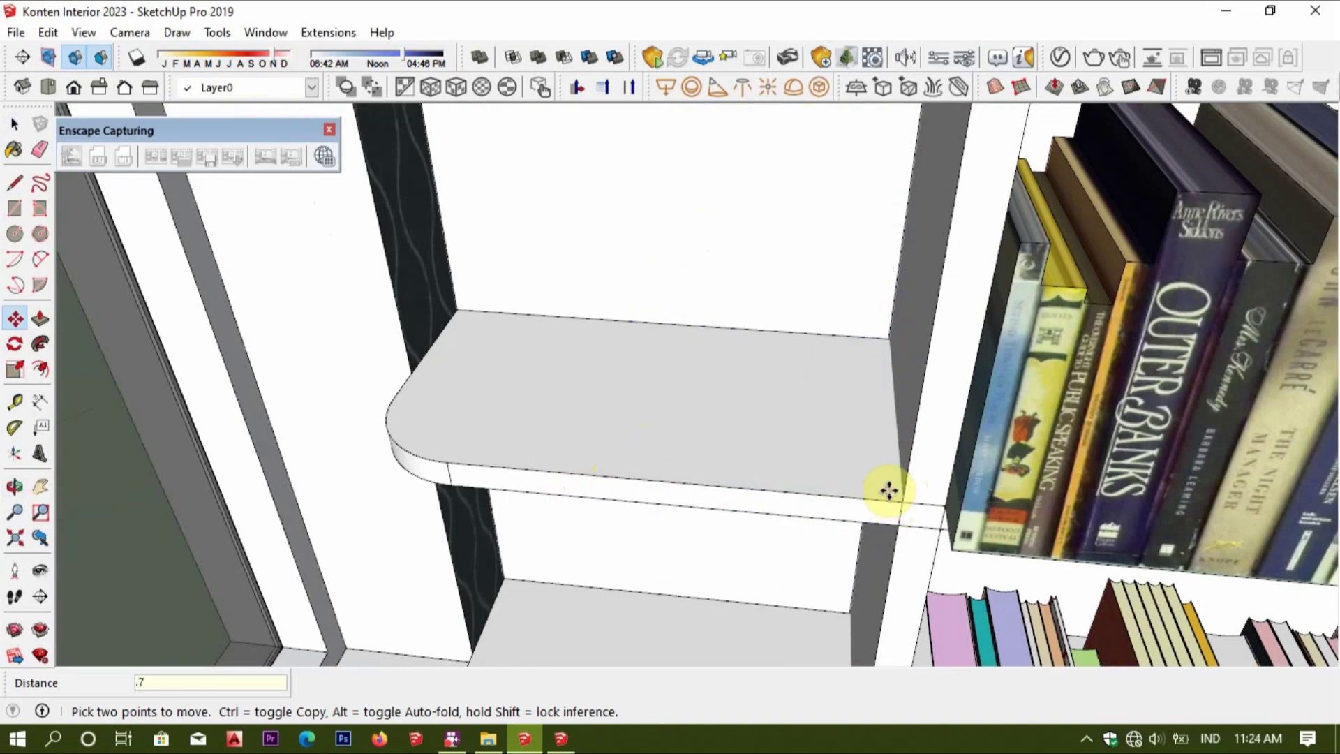
left_click(789, 398)
key("space")
scroll(783, 422, "up", 5)
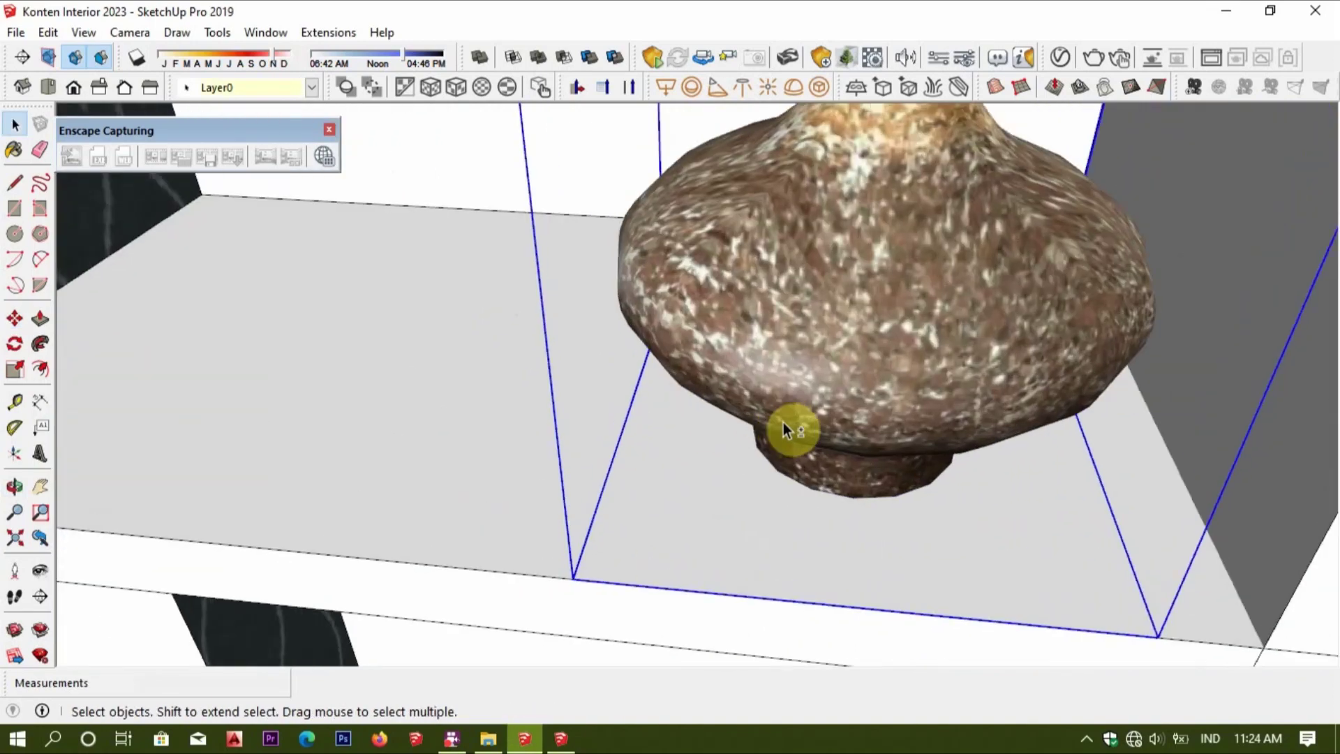
middle_click_drag(844, 469, 948, 365)
Ctrl-move a copy of the vase to sit beside the first, then return to bahan konten.
key("m")
scroll(903, 342, "up", 3)
left_click(929, 315)
middle_click_drag(932, 316, 814, 398)
key("ctrl")
middle_click_drag(488, 583, 485, 479)
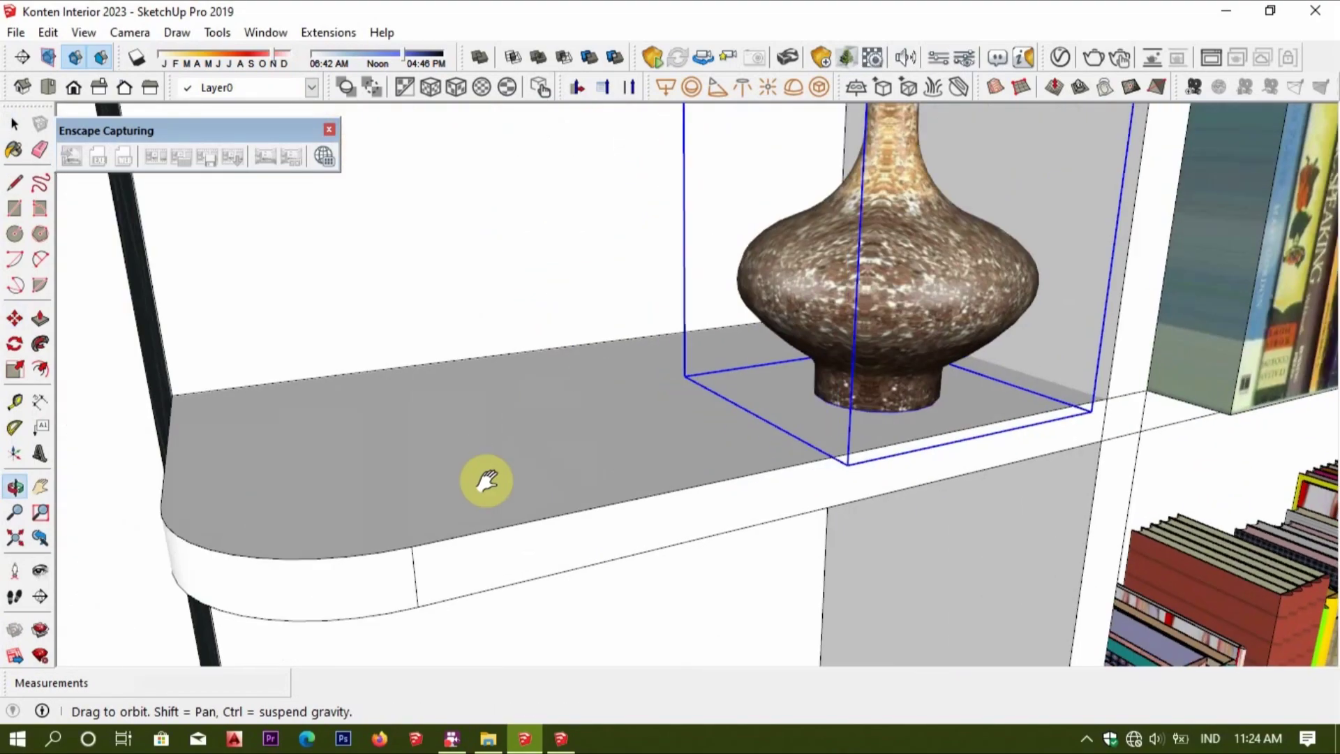
scroll(402, 454, "up", 3)
left_click(391, 469)
middle_click_drag(392, 470, 524, 362)
scroll(608, 417, "down", 5)
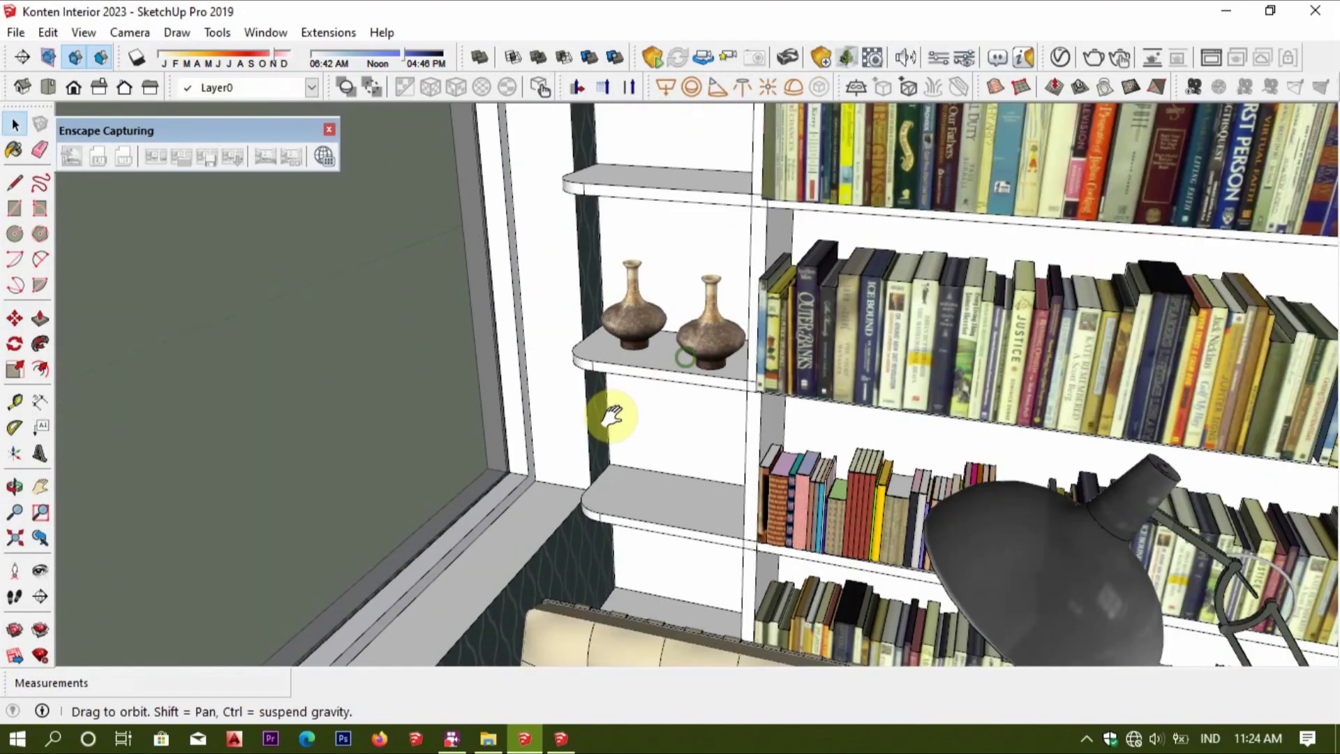
key("space")
left_click(549, 747)
scroll(568, 457, "down", 3)
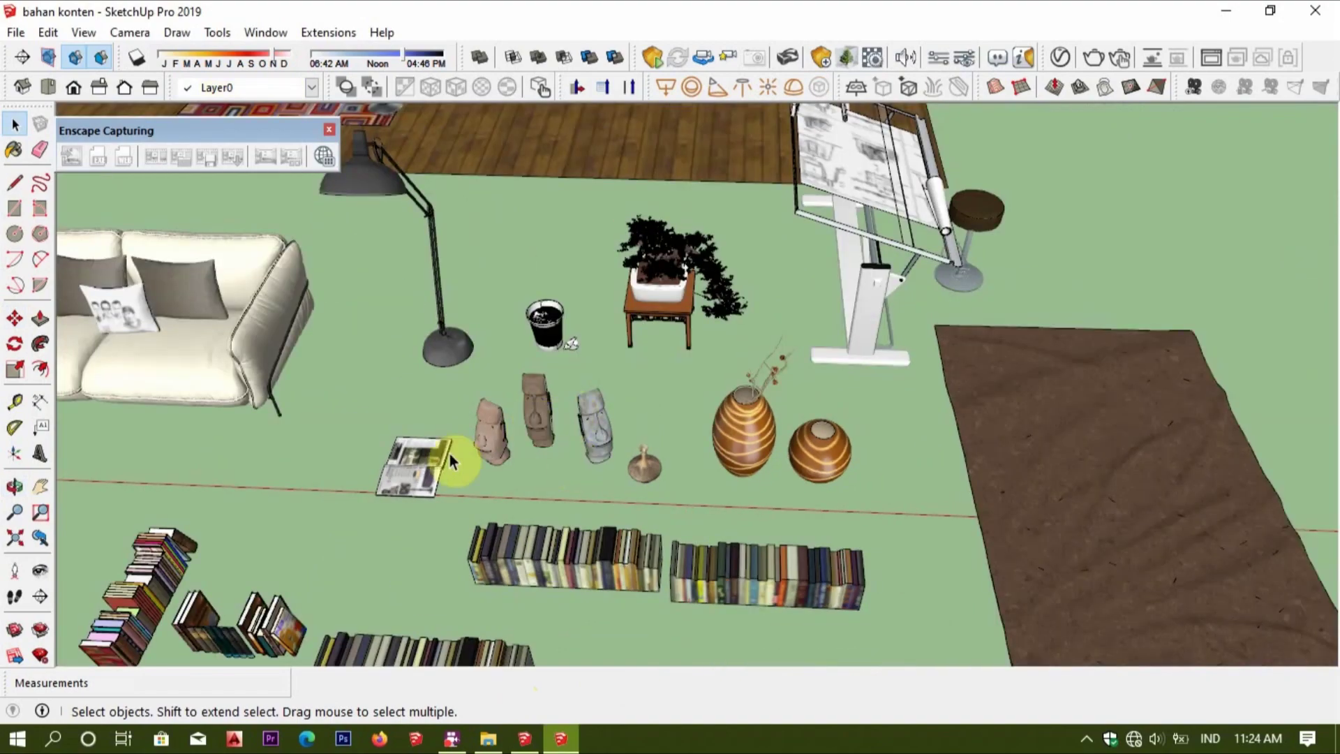
Paste the open magazine onto the window ledge next to the armchair.
middle_click_drag(465, 441, 522, 538)
left_click(524, 739)
middle_click_drag(628, 514, 628, 389)
key("ctrl+v")
left_click(380, 532)
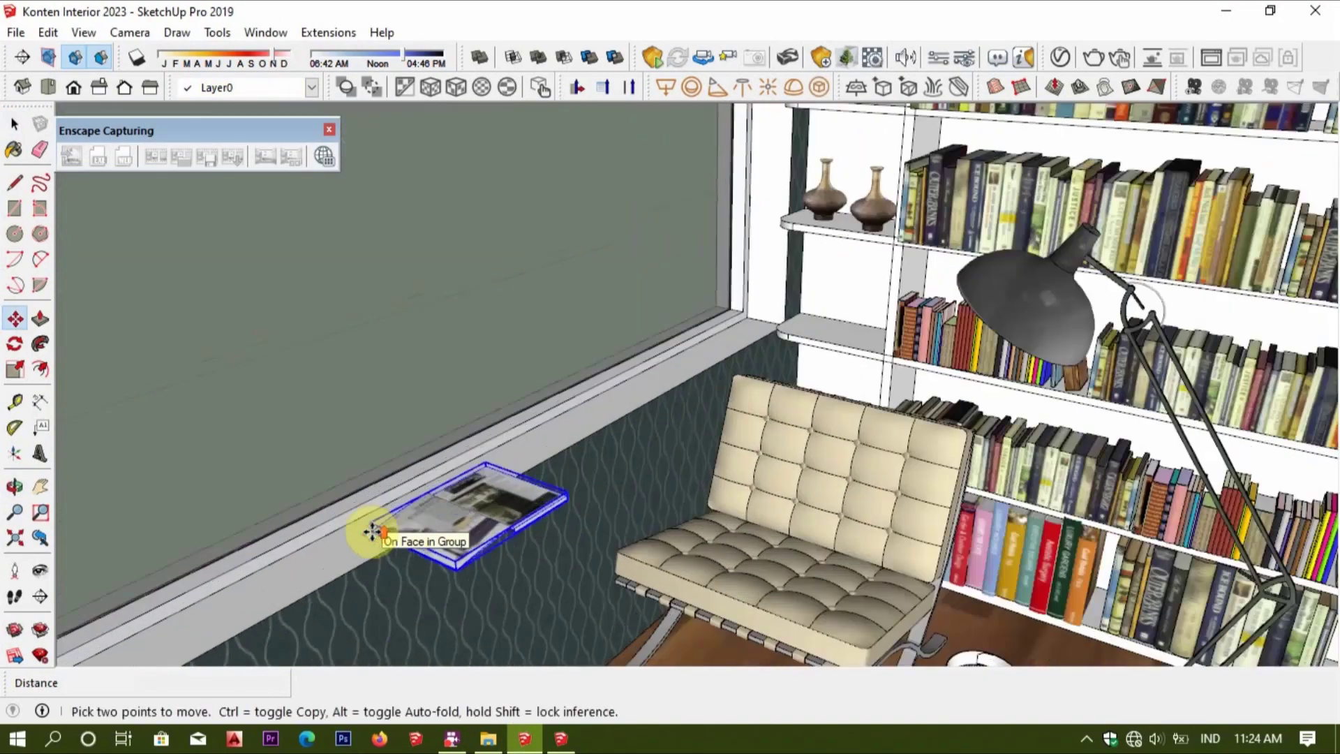
mouse_move(374, 532)
middle_mouse_down()
mouse_move(637, 500)
mouse_move(647, 549)
middle_mouse_up()
scroll(638, 548, "up", 3)
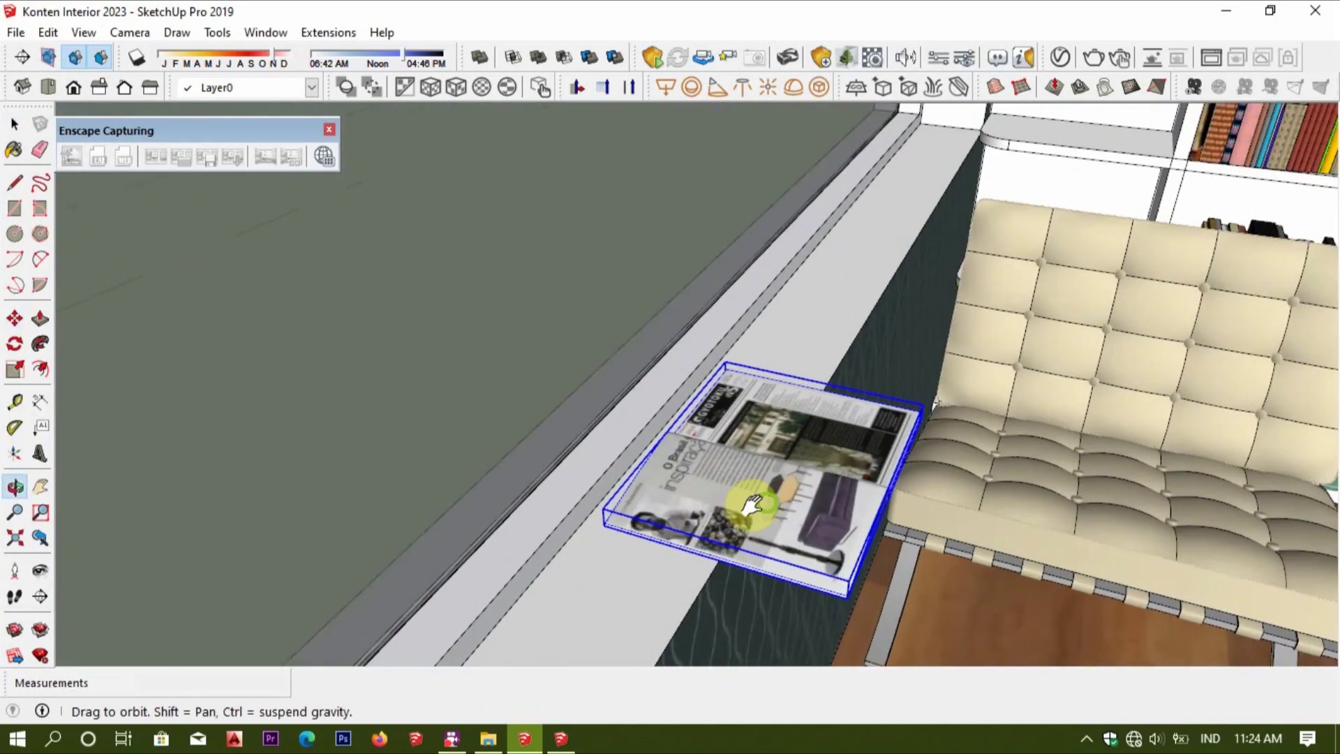
Shrink the magazine, then enlarge it to 1.12 scale with the Scale tool.
key("s")
left_click_drag(653, 626, 643, 508)
key("space")
mouse_move(652, 456)
middle_mouse_down()
mouse_move(584, 464)
mouse_move(659, 433)
mouse_move(703, 464)
middle_mouse_up()
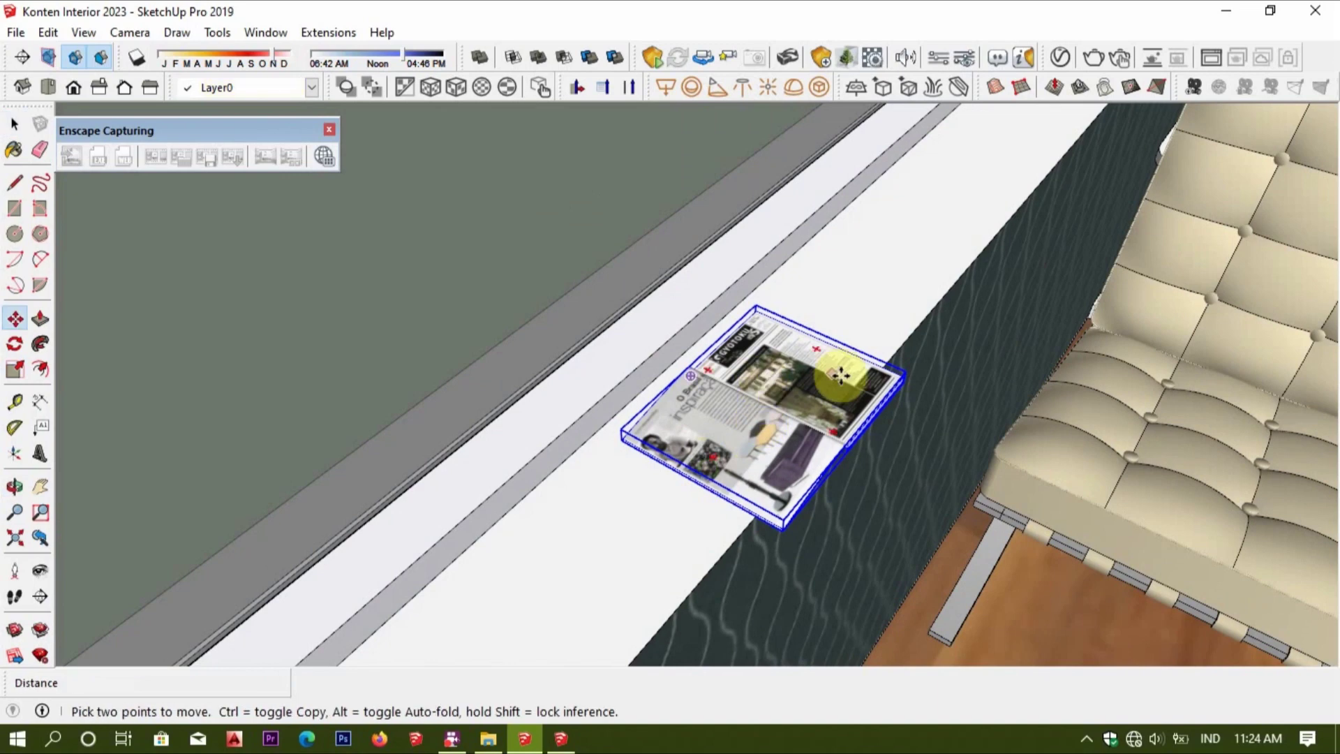
key("m")
middle_click_drag(844, 350, 768, 352)
key("s")
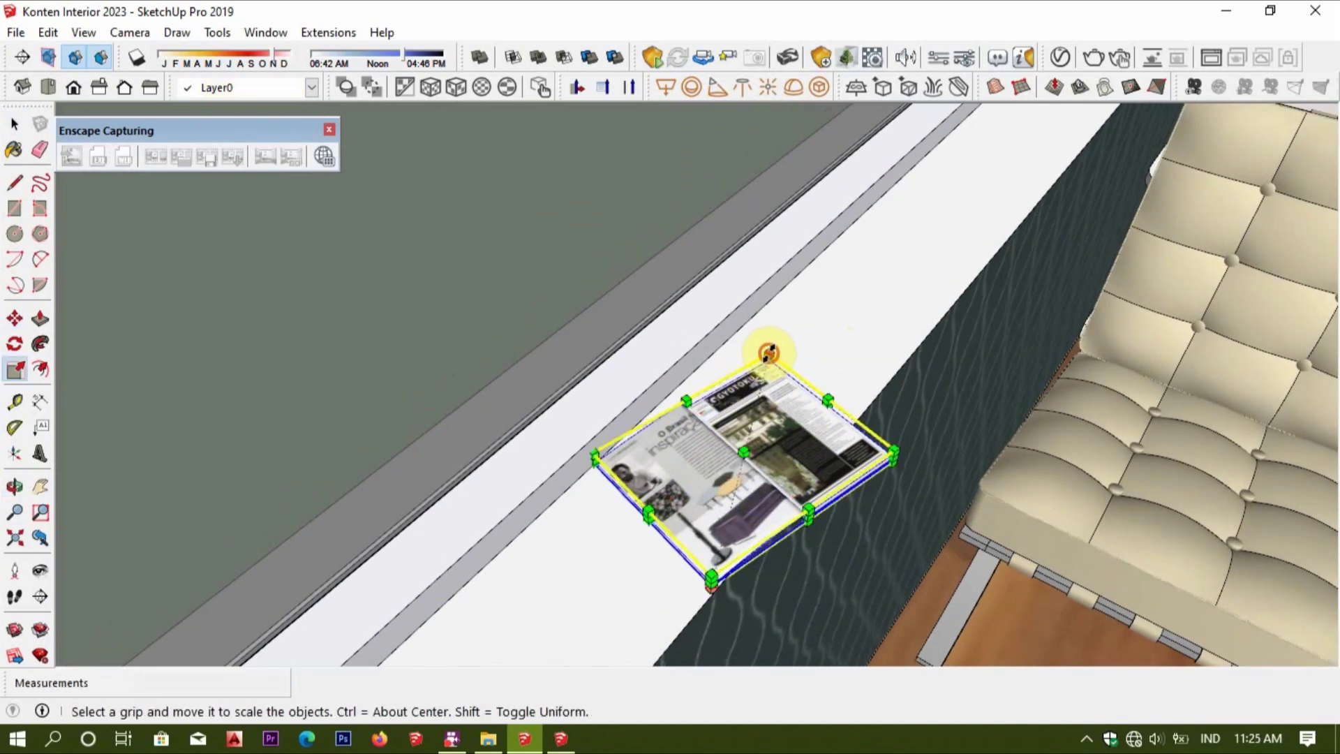
left_click_drag(711, 586, 698, 606)
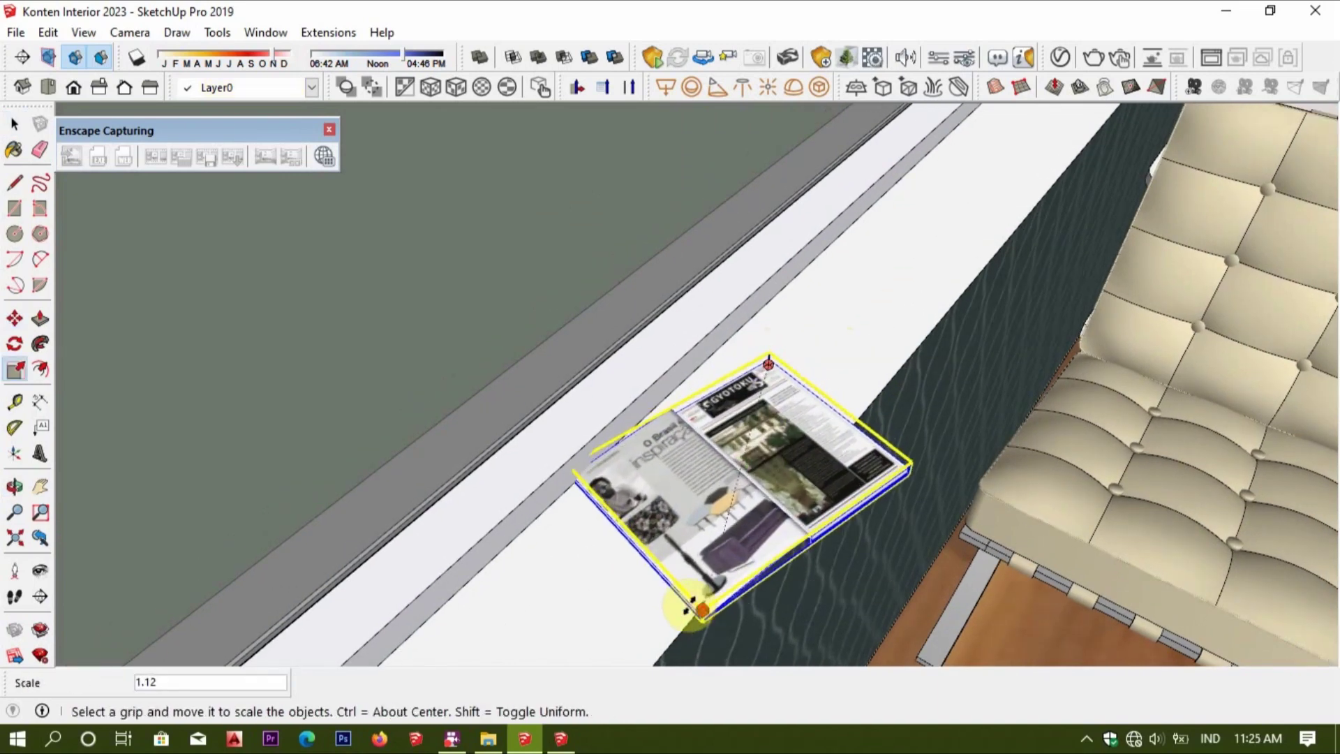
left_click_drag(903, 454, 928, 466)
key("space")
Reduce the magazine slightly to fit the ledge, then return to bahan konten.
middle_click_drag(858, 434, 850, 471)
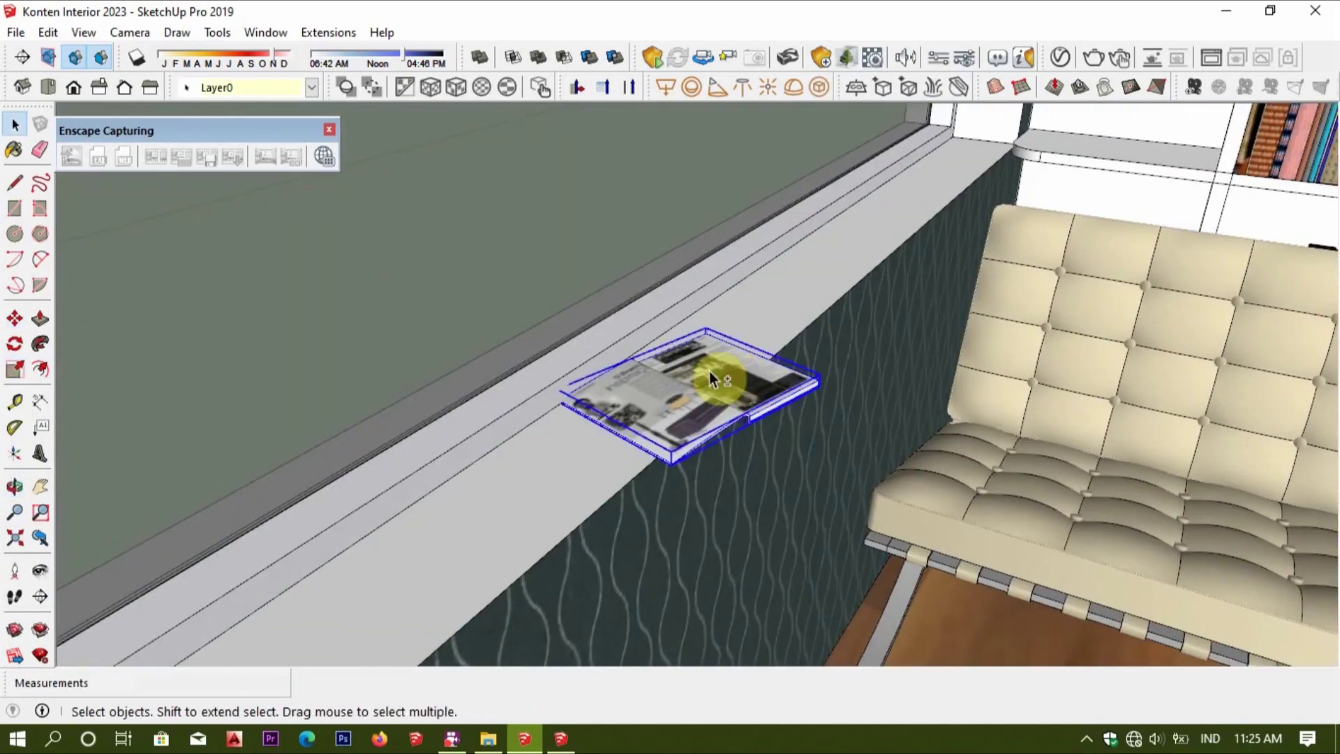
key("s")
left_click_drag(858, 461, 814, 463)
key("space")
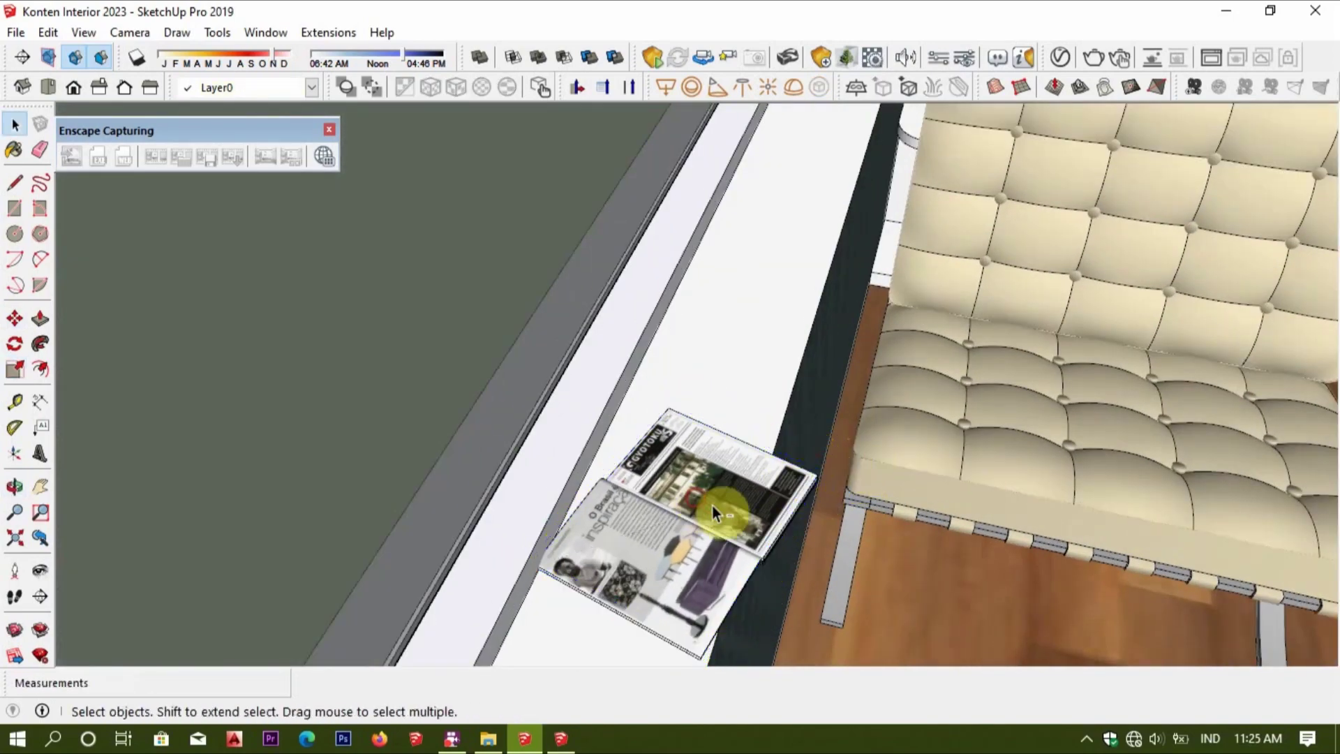
middle_click_drag(711, 506, 665, 376)
scroll(755, 445, "down", 5)
left_click(561, 739)
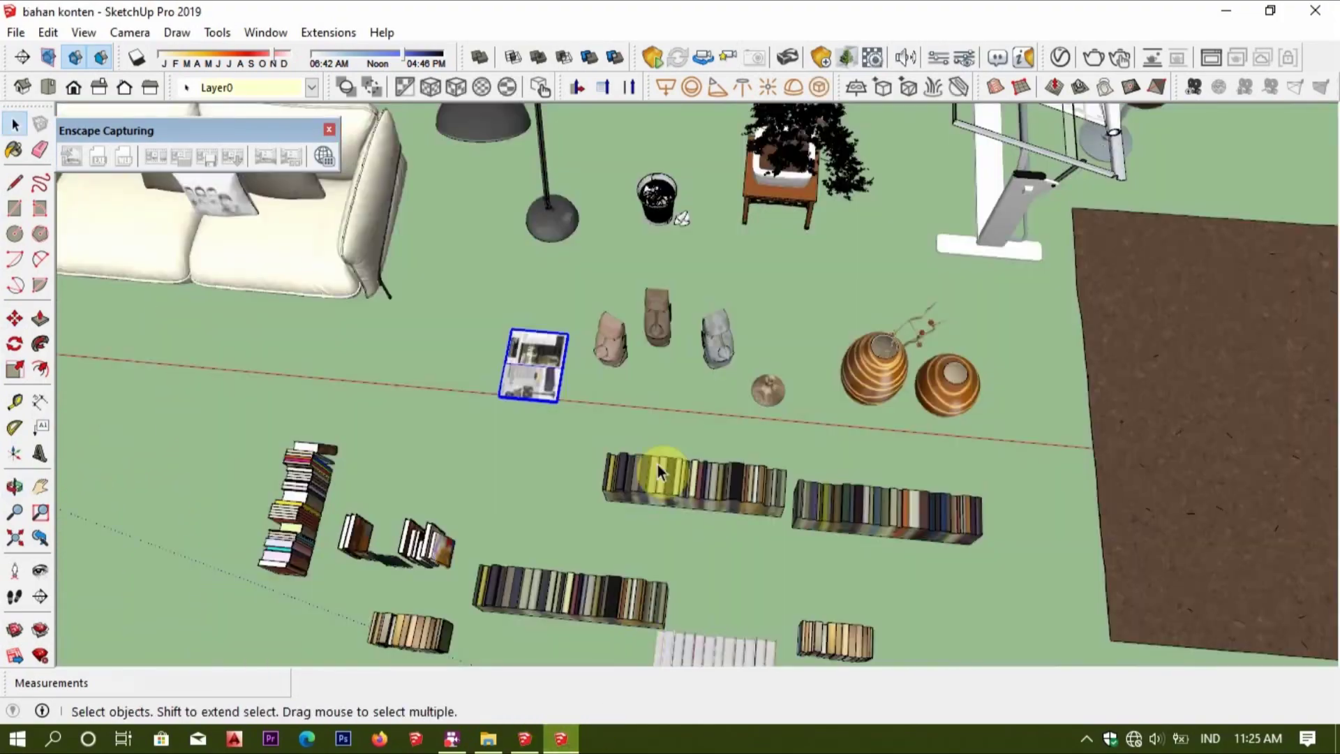
Place the three head statues on the upper side shelf and scale them to 0.77.
left_click(524, 739)
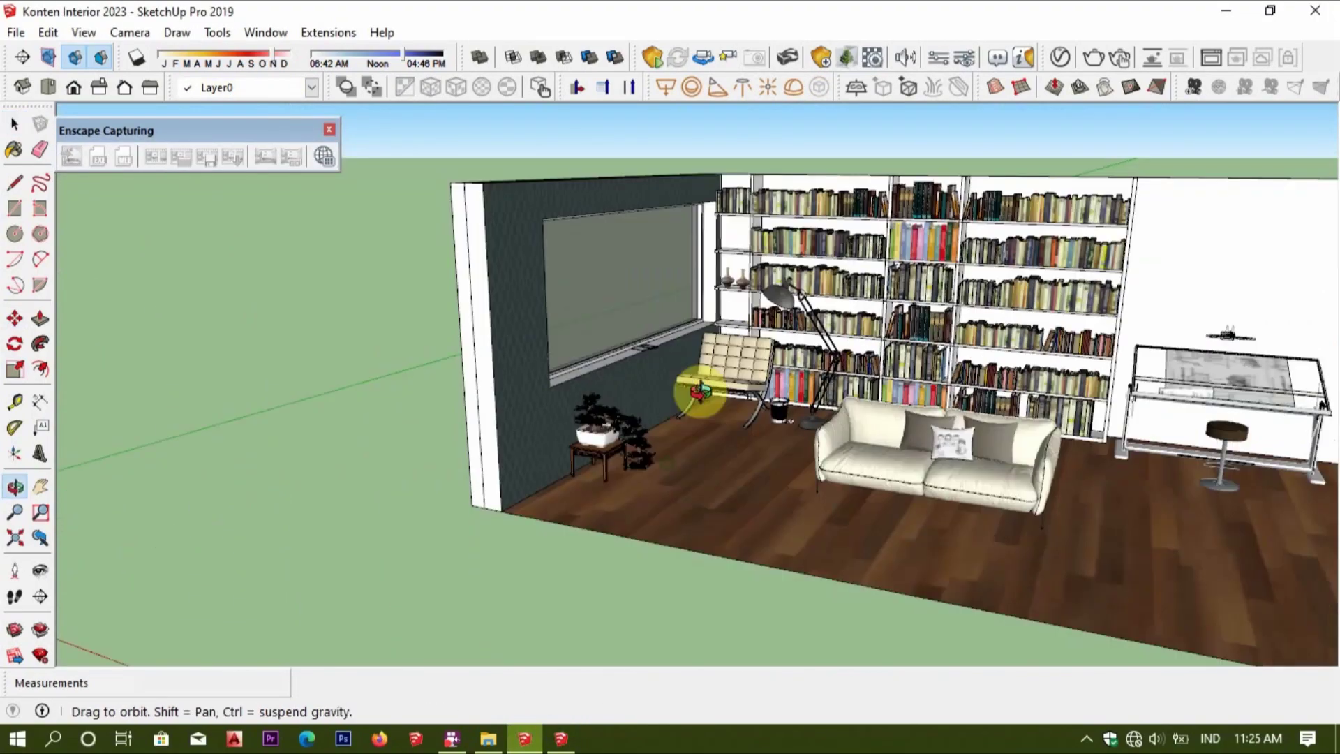
middle_click_drag(694, 389, 683, 466)
scroll(668, 473, "up", 3)
scroll(718, 500, "down", 4)
mouse_move(718, 516)
middle_mouse_down()
mouse_move(763, 329)
mouse_move(703, 449)
mouse_move(727, 458)
middle_mouse_up()
scroll(763, 329, "up", 4)
scroll(765, 342, "up", 3)
left_click(727, 458)
key("s")
left_click_drag(654, 319, 694, 380)
key("space")
Check the whole bookshelf, then select the two striped vases in bahan konten.
scroll(750, 457, "up", 5)
scroll(758, 441, "up", 2)
mouse_move(758, 441)
middle_mouse_down()
mouse_move(784, 462)
mouse_move(885, 374)
middle_mouse_up()
scroll(677, 560, "down", 4)
scroll(530, 453, "up", 2)
scroll(530, 453, "down", 3)
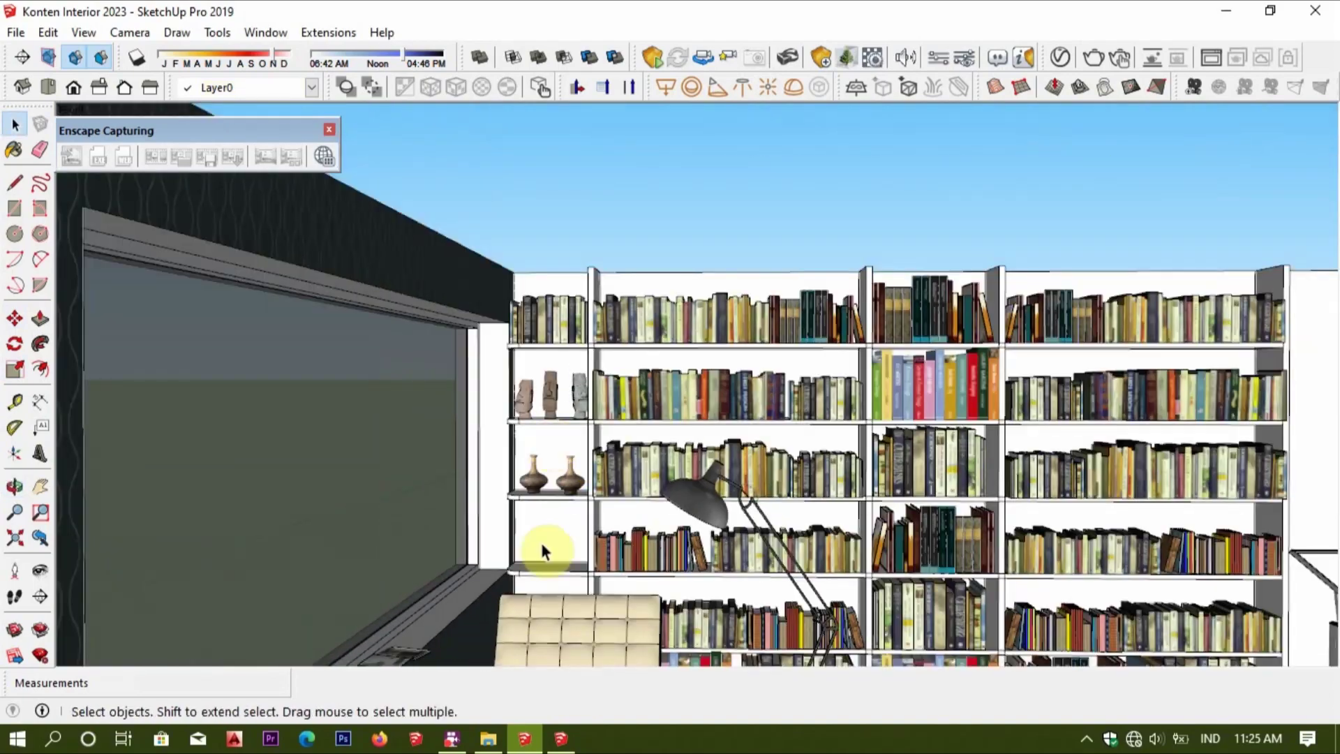
key("alt+Tab")
scroll(868, 403, "down", 3)
mouse_move(811, 608)
middle_mouse_down()
mouse_move(612, 449)
mouse_move(523, 314)
mouse_move(520, 340)
mouse_move(714, 490)
middle_mouse_up()
scroll(722, 493, "up", 3)
left_click(721, 493)
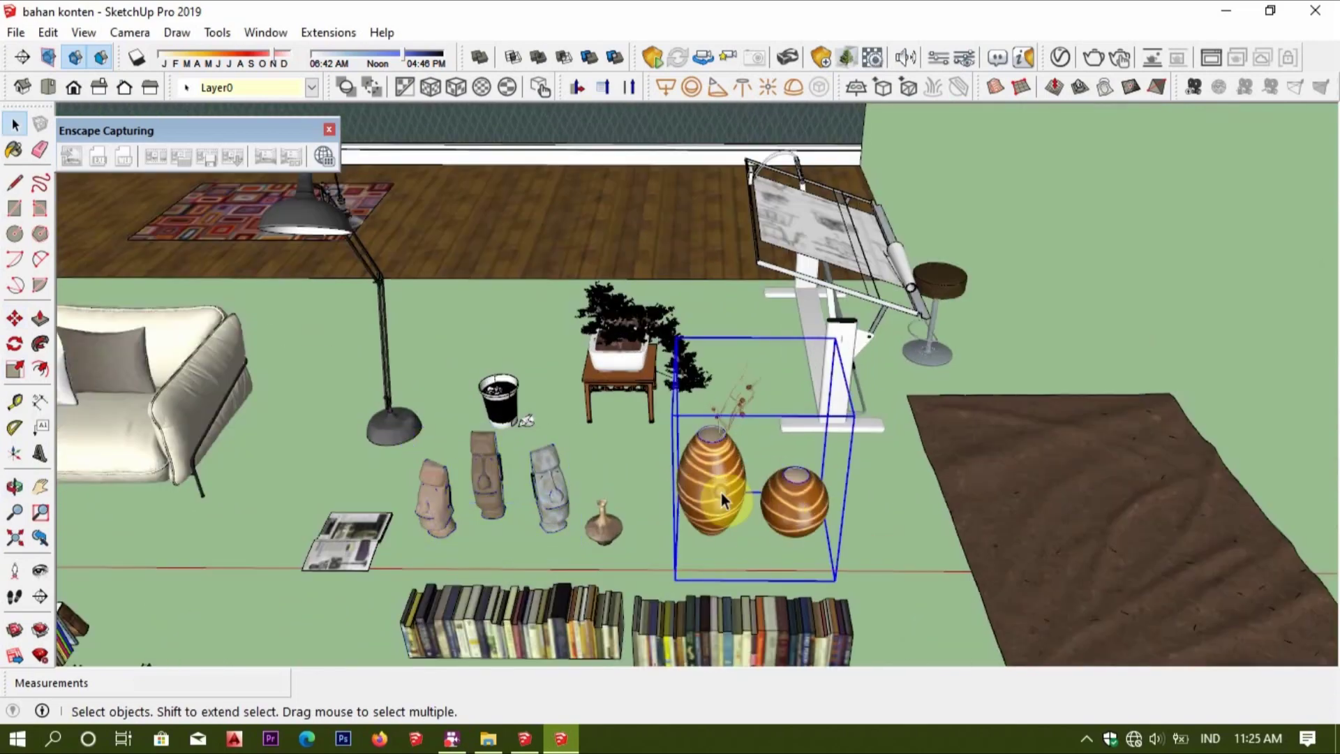
Paste the striped vases onto the lower side shelf and scale them to 0.60.
key("alt+Tab")
middle_click_drag(598, 584, 555, 464)
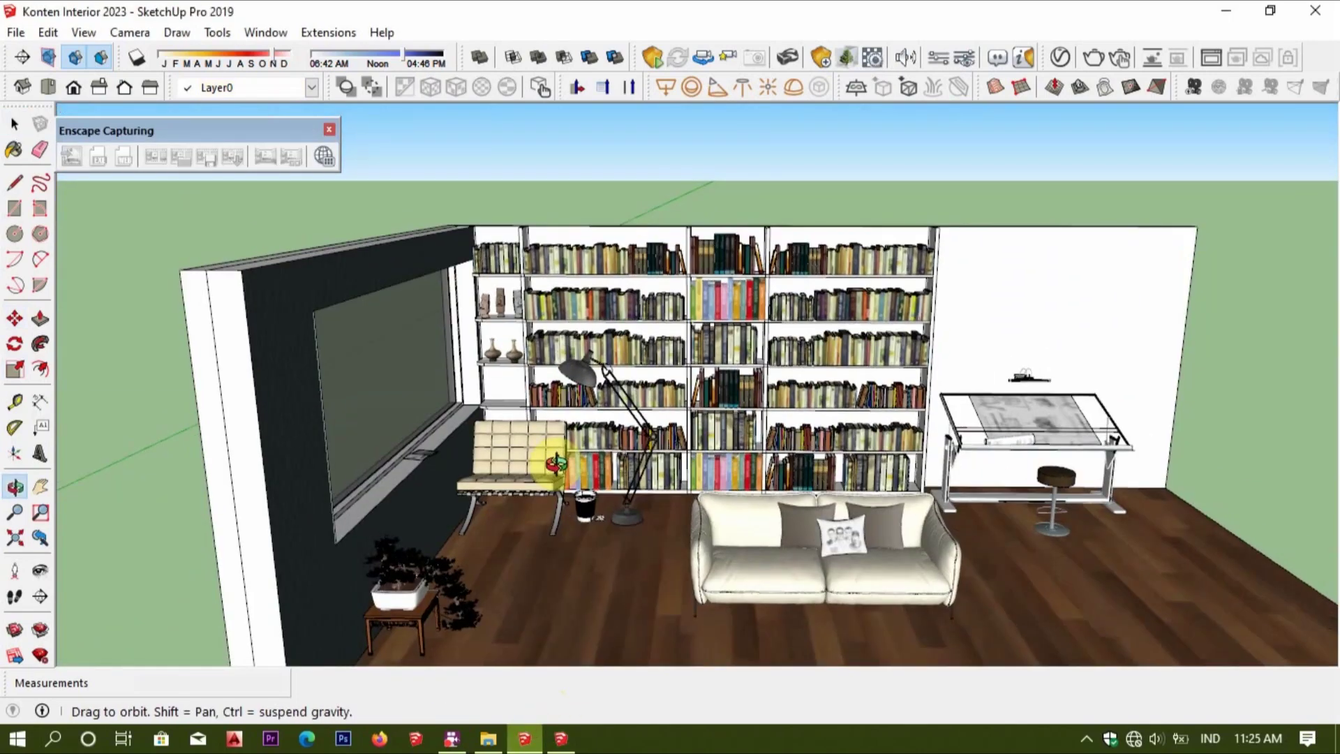
left_click(485, 406)
scroll(485, 406, "up", 3)
middle_click_drag(531, 419, 622, 419)
scroll(621, 419, "up", 2)
key("s")
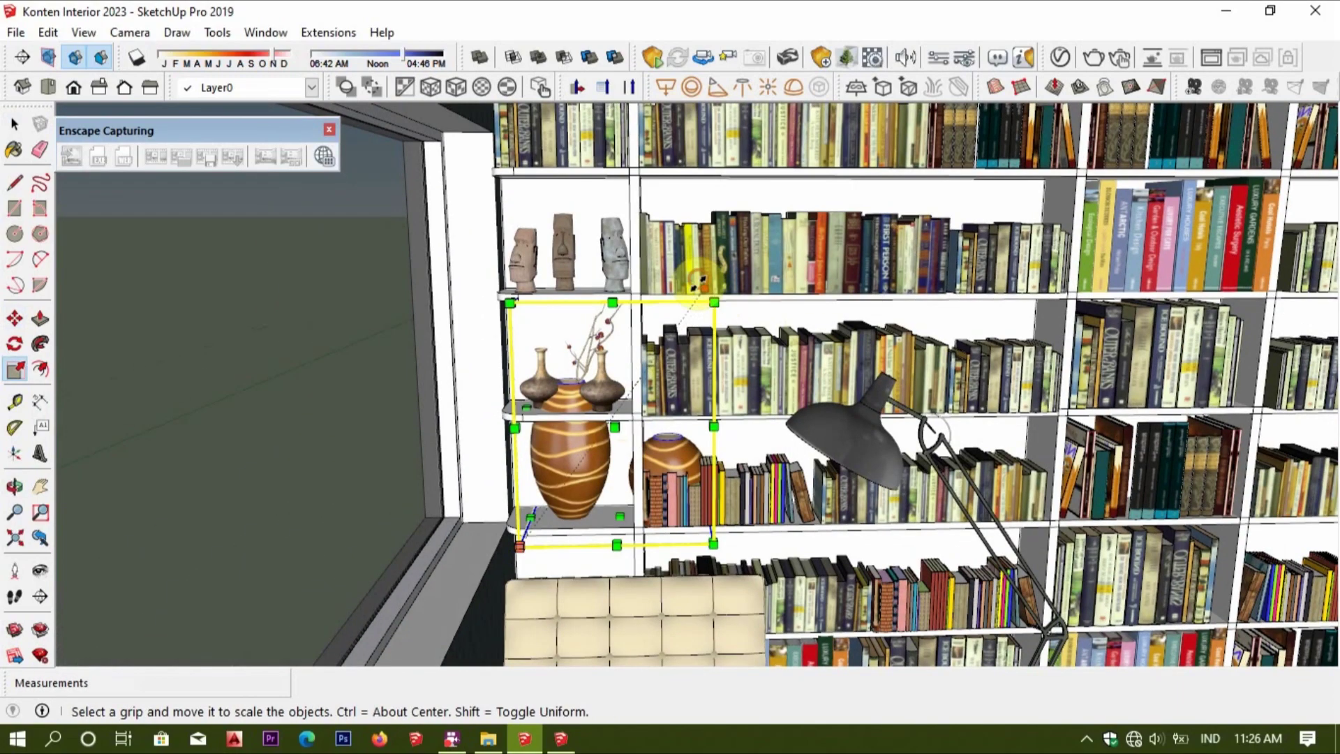
left_click_drag(714, 303, 617, 370)
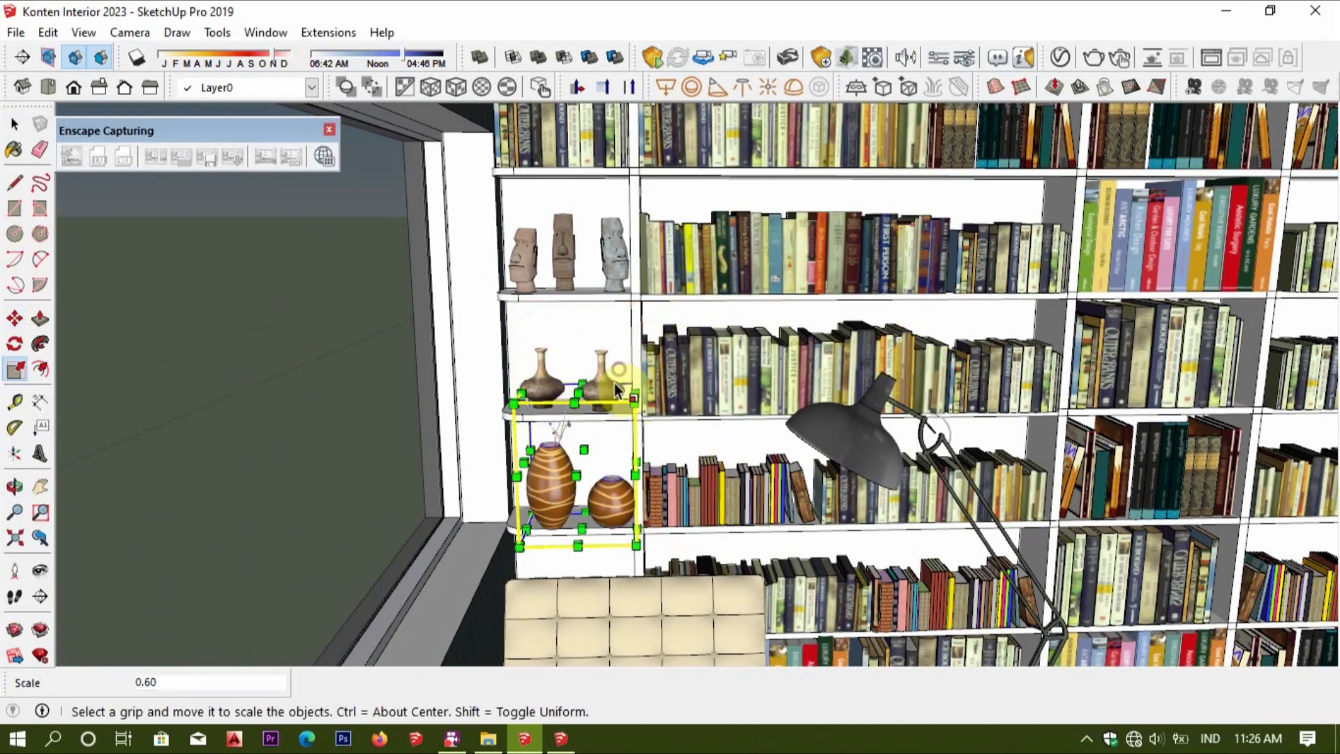
scroll(617, 370, "up", 3)
scroll(575, 514, "up", 3)
Move the striped vases into position on the lower shelf.
key("m")
left_click(641, 530)
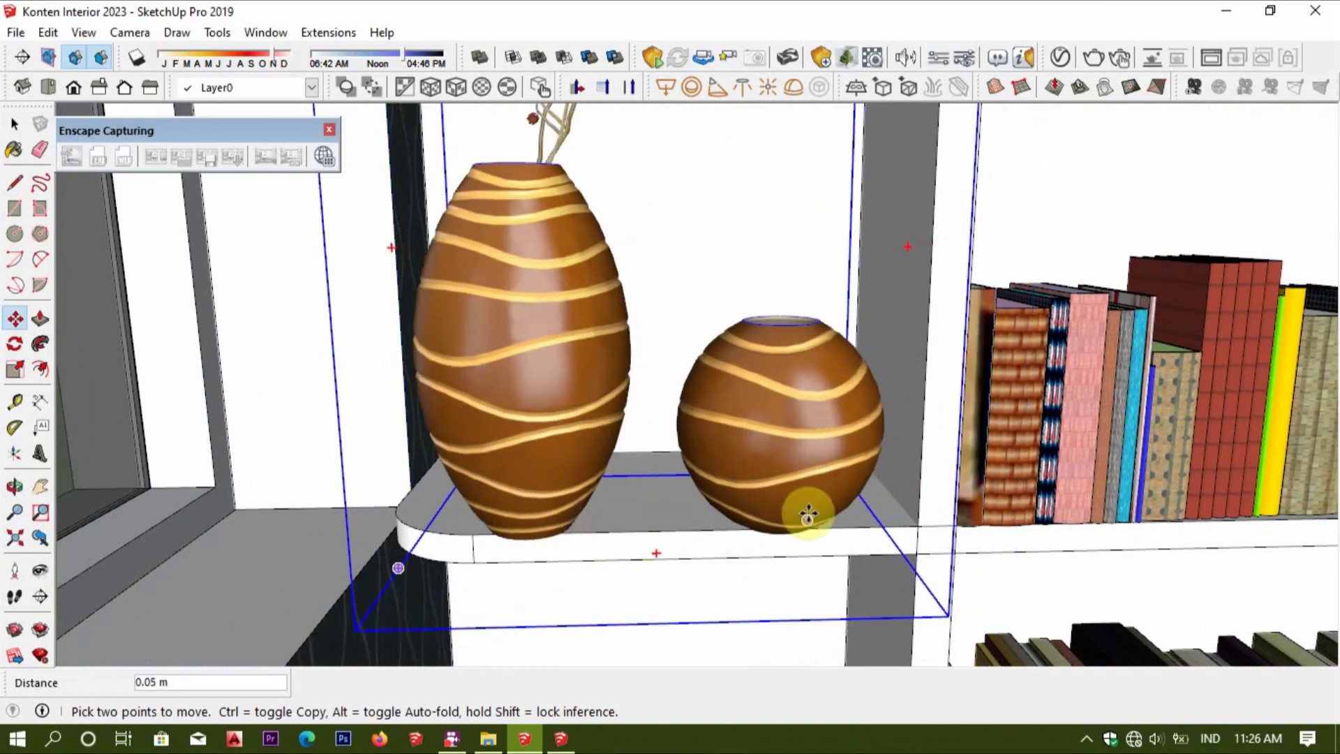
left_click(897, 496)
key("space")
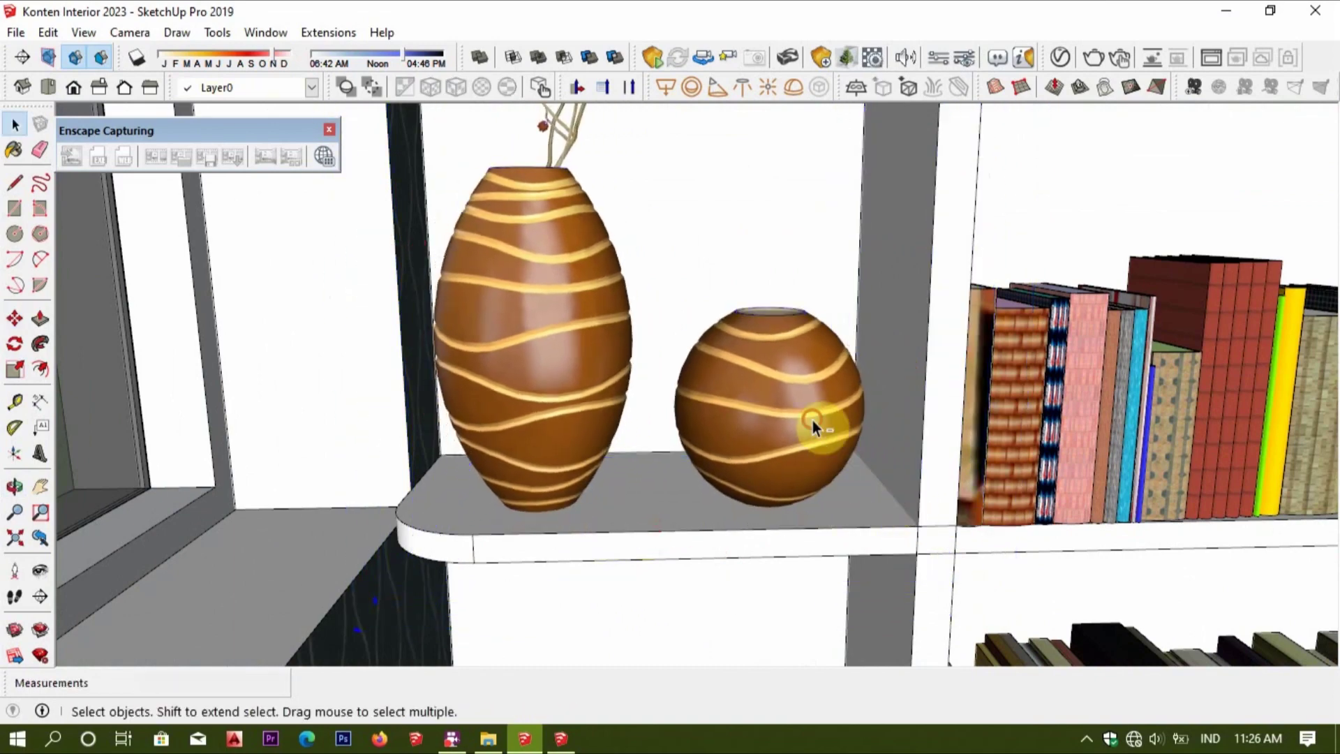
scroll(808, 424, "down", 3)
middle_click_drag(808, 425, 695, 495, "shift")
scroll(695, 494, "down", 3)
Scale the striped vases further to 0.83 and review the bookshelf wall.
key("s")
left_click_drag(528, 290, 571, 334)
key("space")
scroll(703, 434, "down", 3)
scroll(703, 434, "down", 3)
mouse_move(547, 498)
middle_mouse_down()
mouse_move(594, 487)
mouse_move(574, 495)
middle_mouse_up()
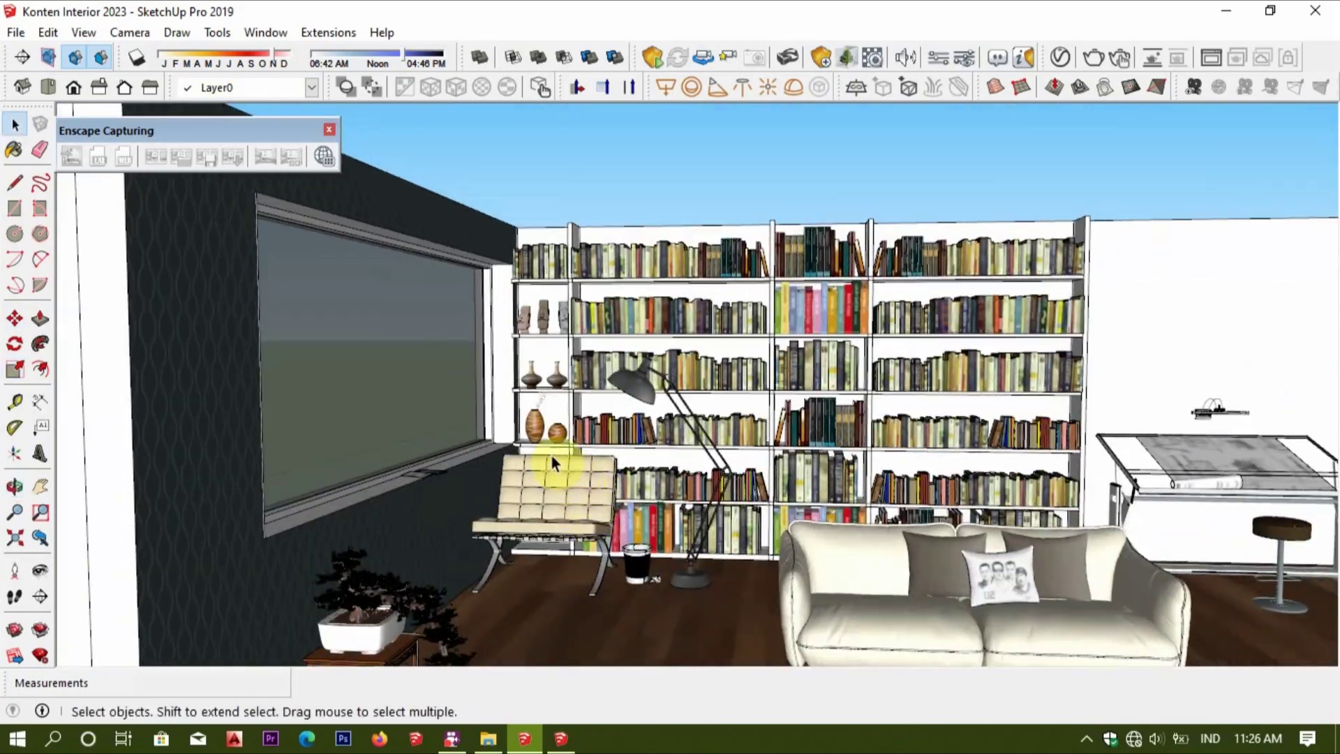
mouse_move(639, 533)
middle_mouse_down()
mouse_move(589, 469)
mouse_move(275, 509)
mouse_move(391, 533)
mouse_move(660, 481)
middle_mouse_up()
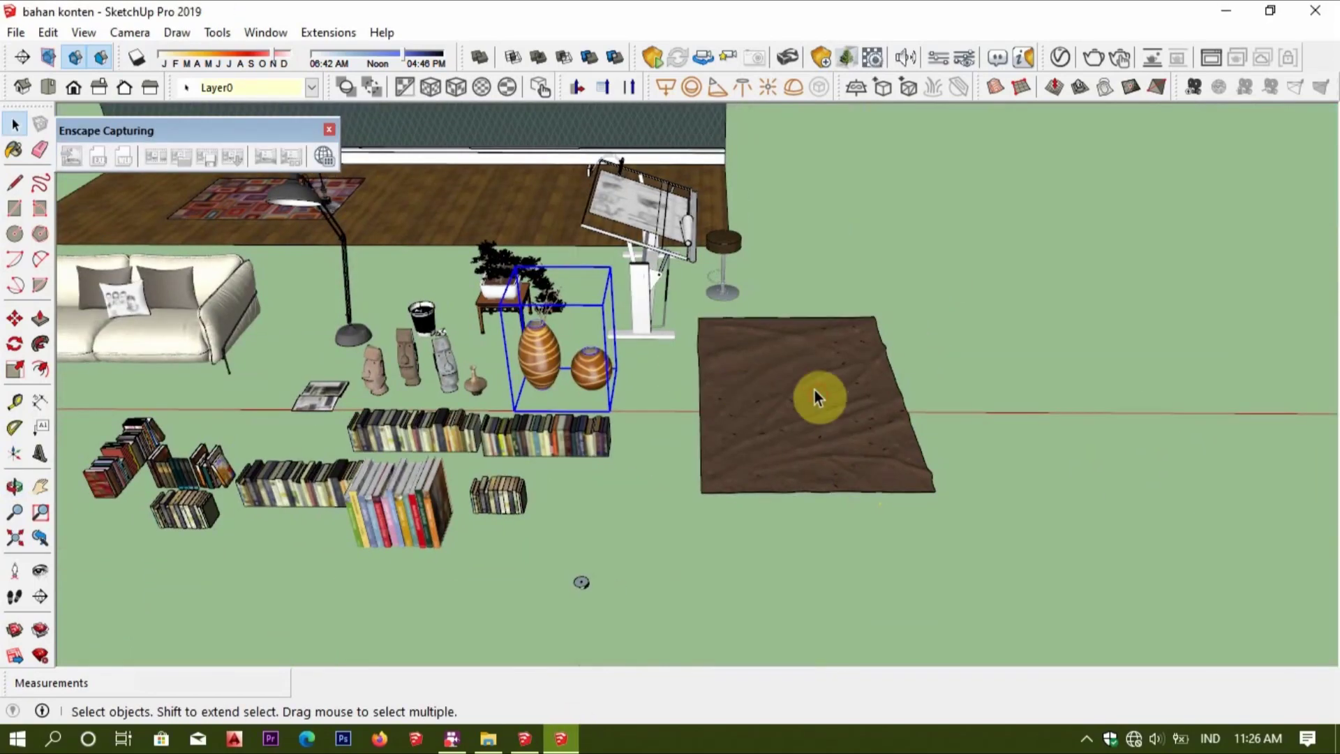
Paste the brown rug onto the living room floor and rotate it 180°.
scroll(815, 391, "up", 2)
left_click(759, 526)
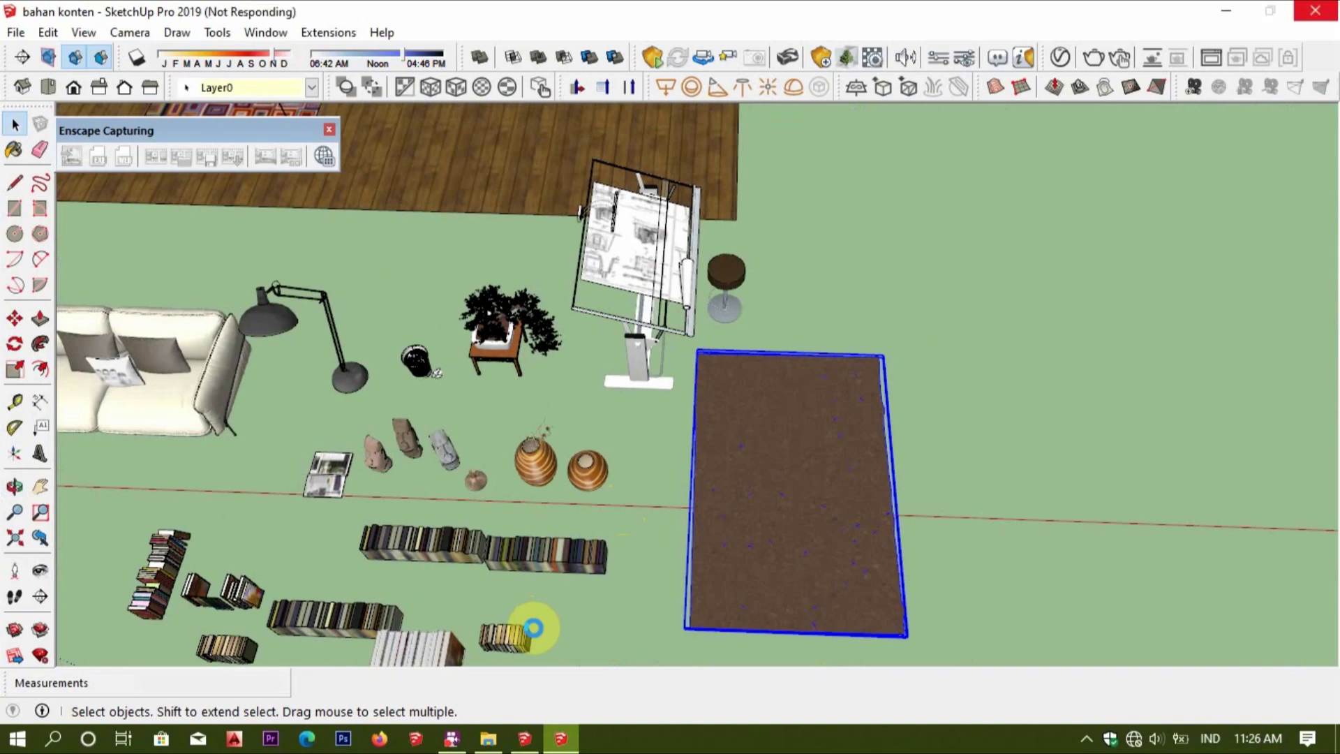
left_click(524, 738)
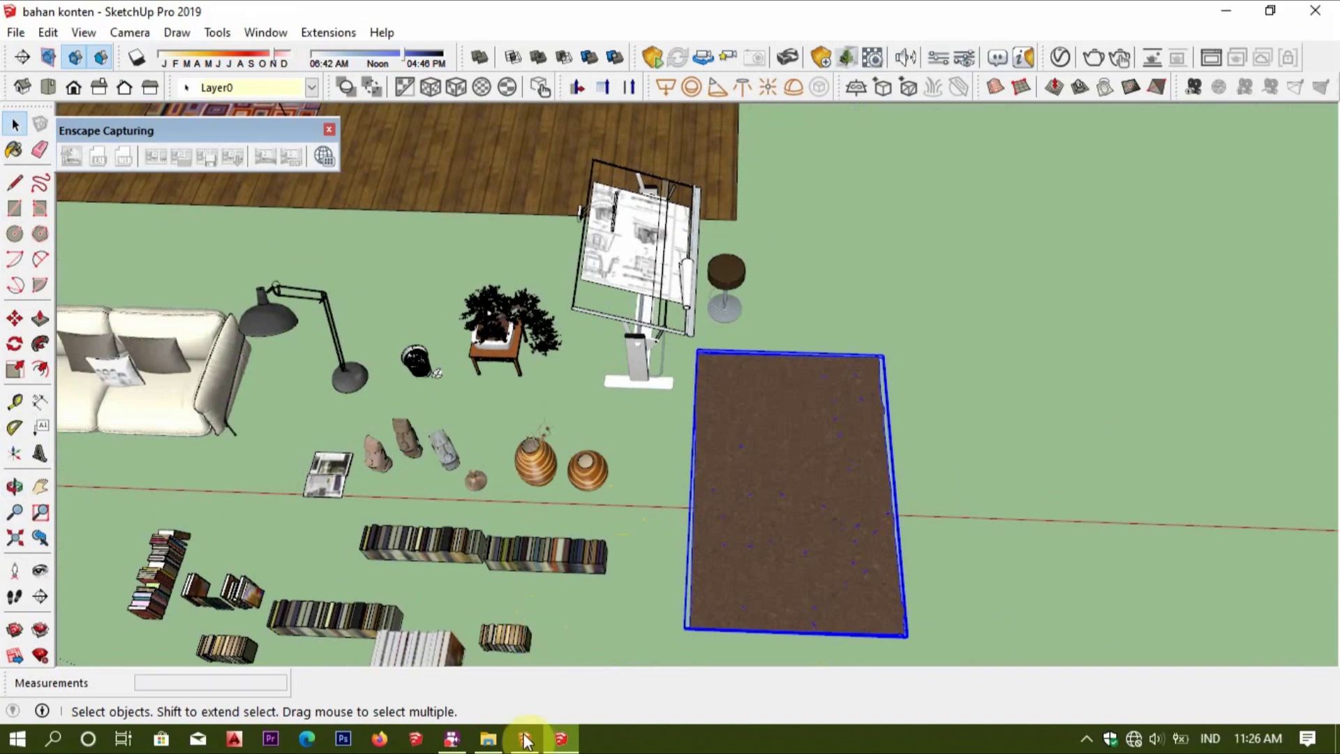
key("ctrl+v")
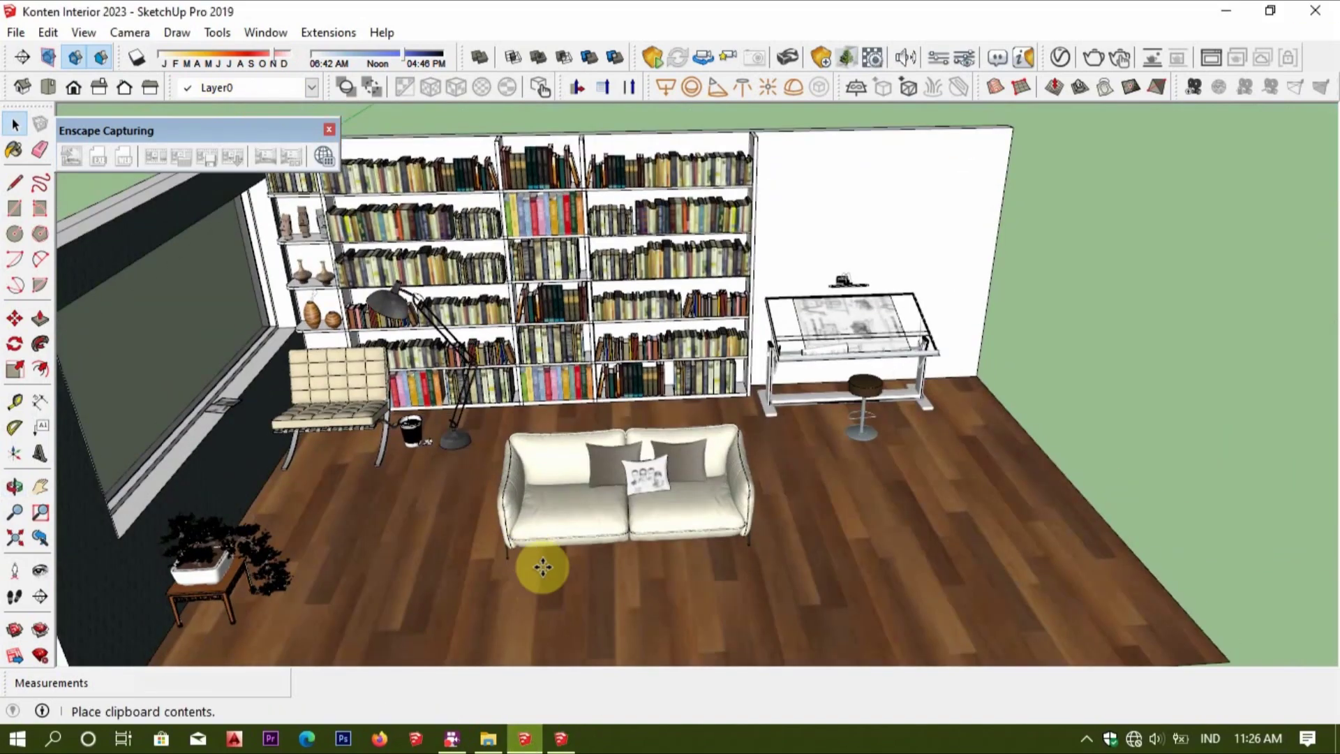
middle_click_drag(539, 588, 563, 488)
left_click(637, 566)
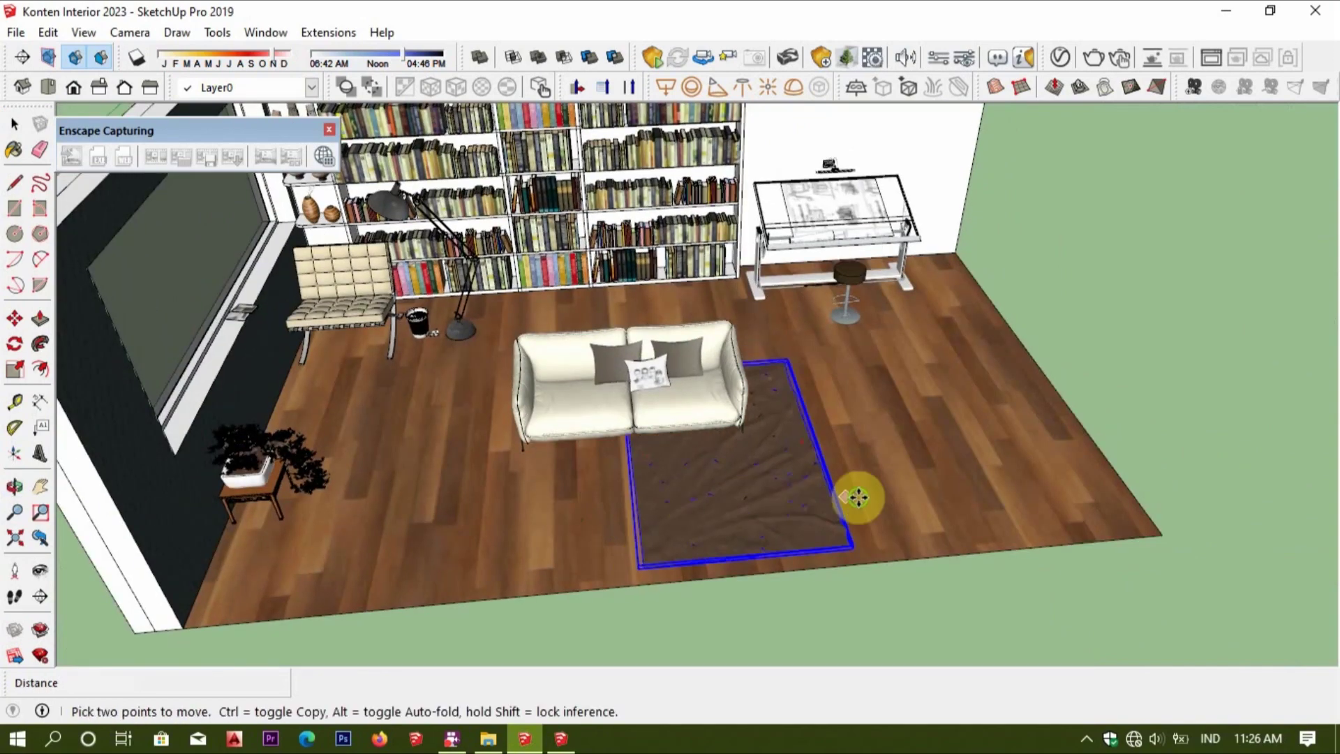
middle_click_drag(863, 494, 678, 589)
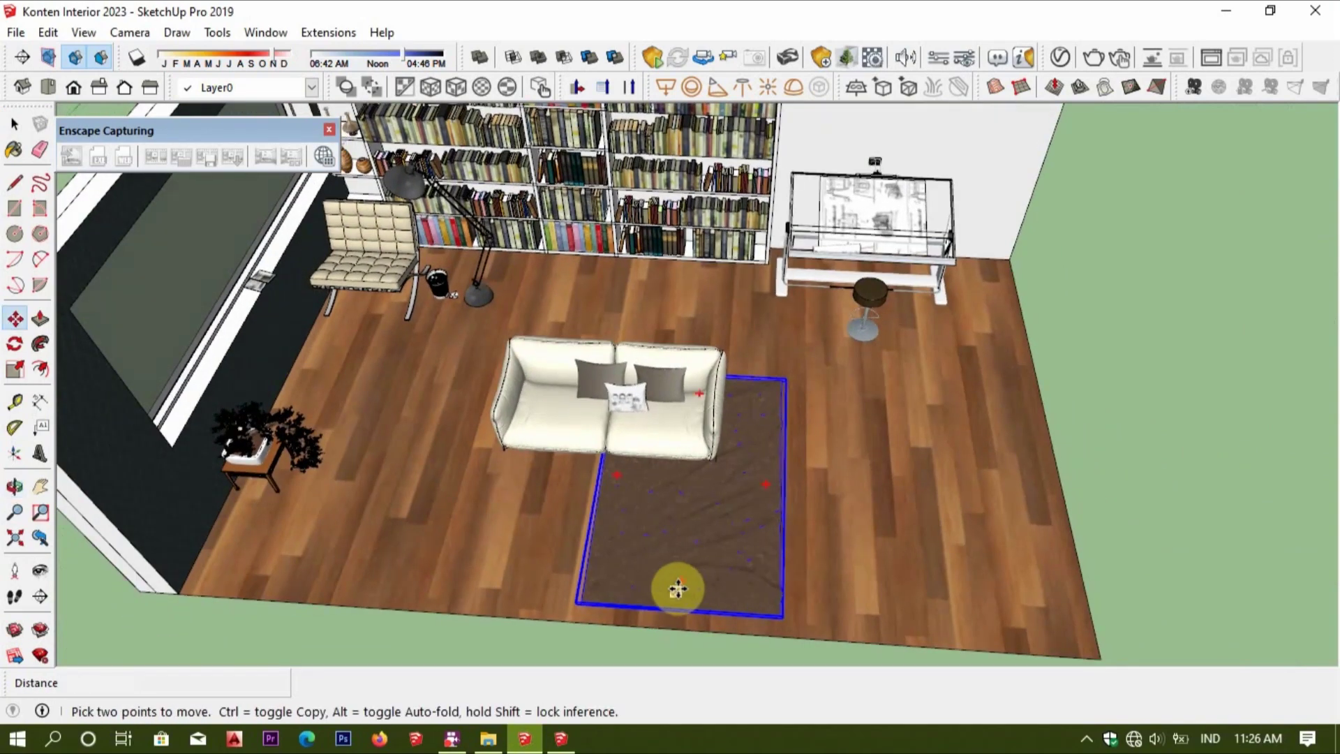
left_click(516, 466)
Move the rug 0.70 m so it lies under the sofa.
left_click(709, 607)
middle_click_drag(645, 604, 680, 449)
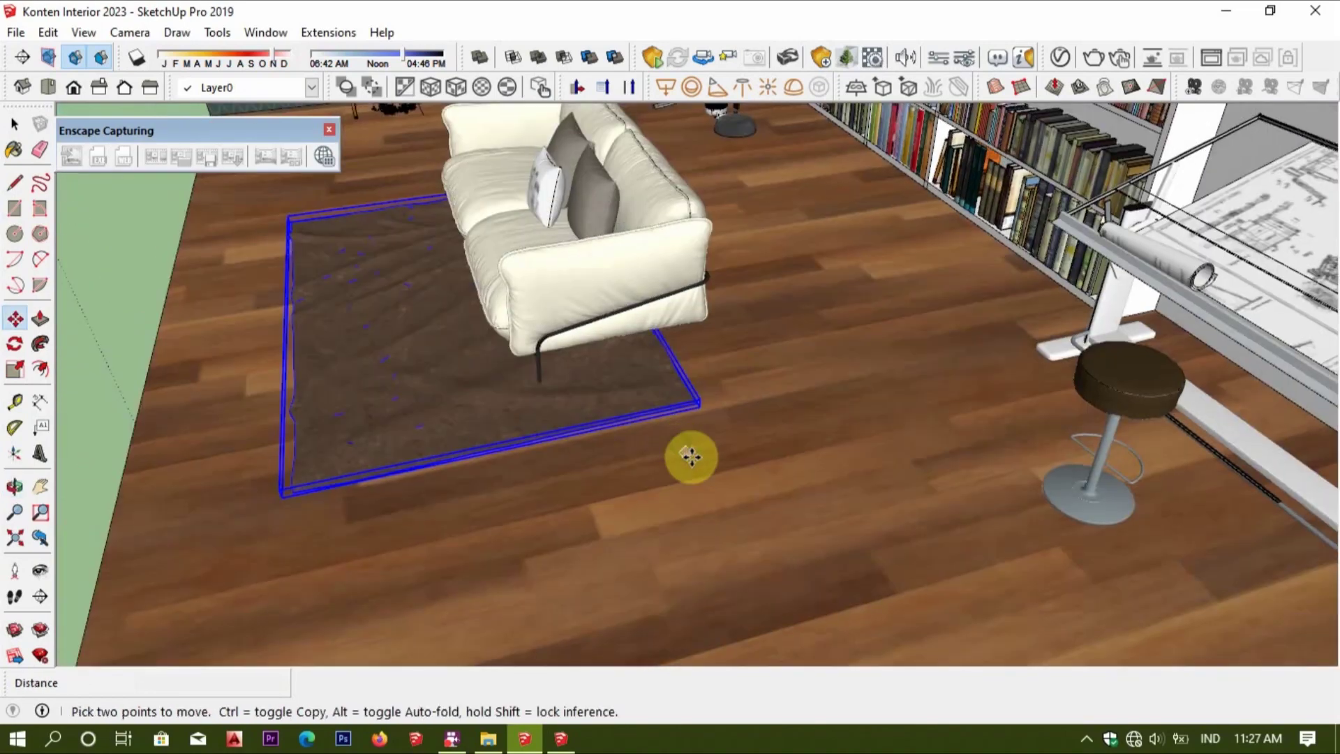
left_click(680, 449)
left_click(617, 476)
scroll(695, 509, "down", 3)
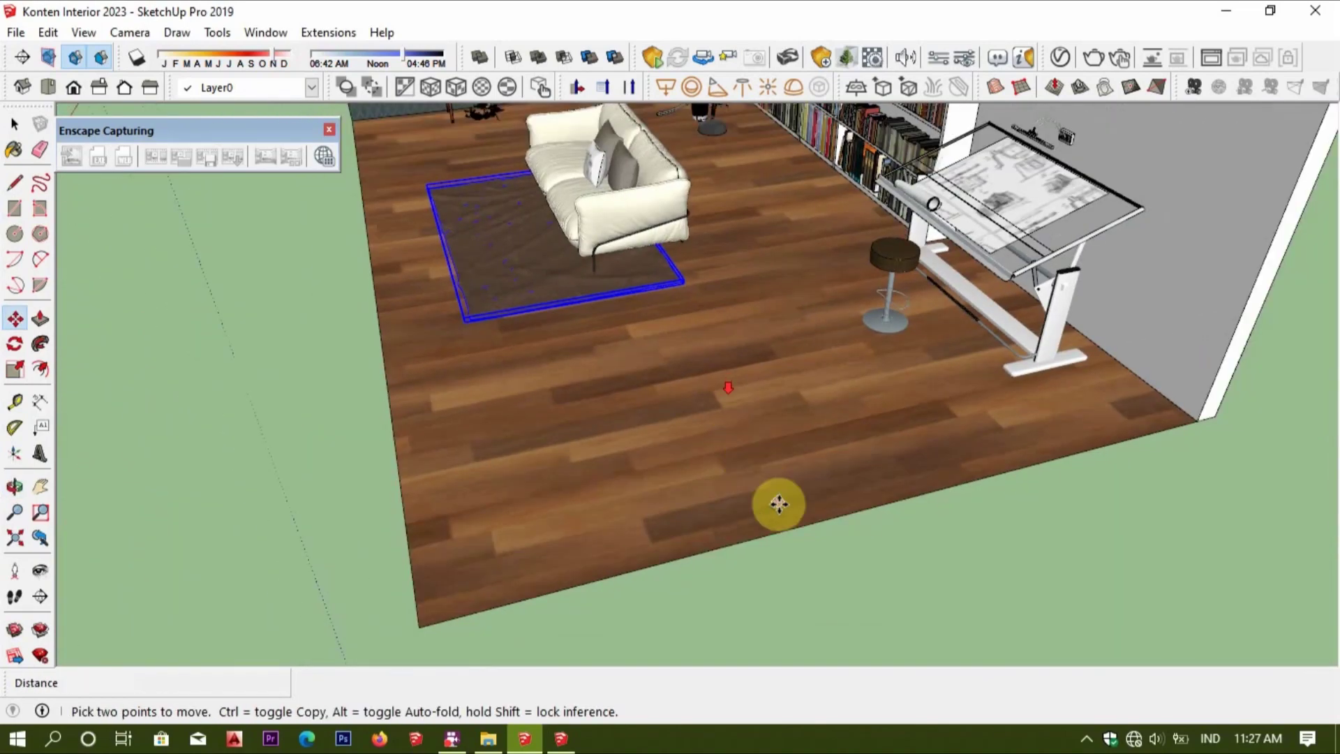
left_click(730, 542)
mouse_move(731, 542)
middle_mouse_down()
mouse_move(940, 469)
mouse_move(705, 320)
mouse_move(638, 398)
mouse_move(523, 459)
middle_mouse_up()
key("space")
scroll(559, 487, "down", 3)
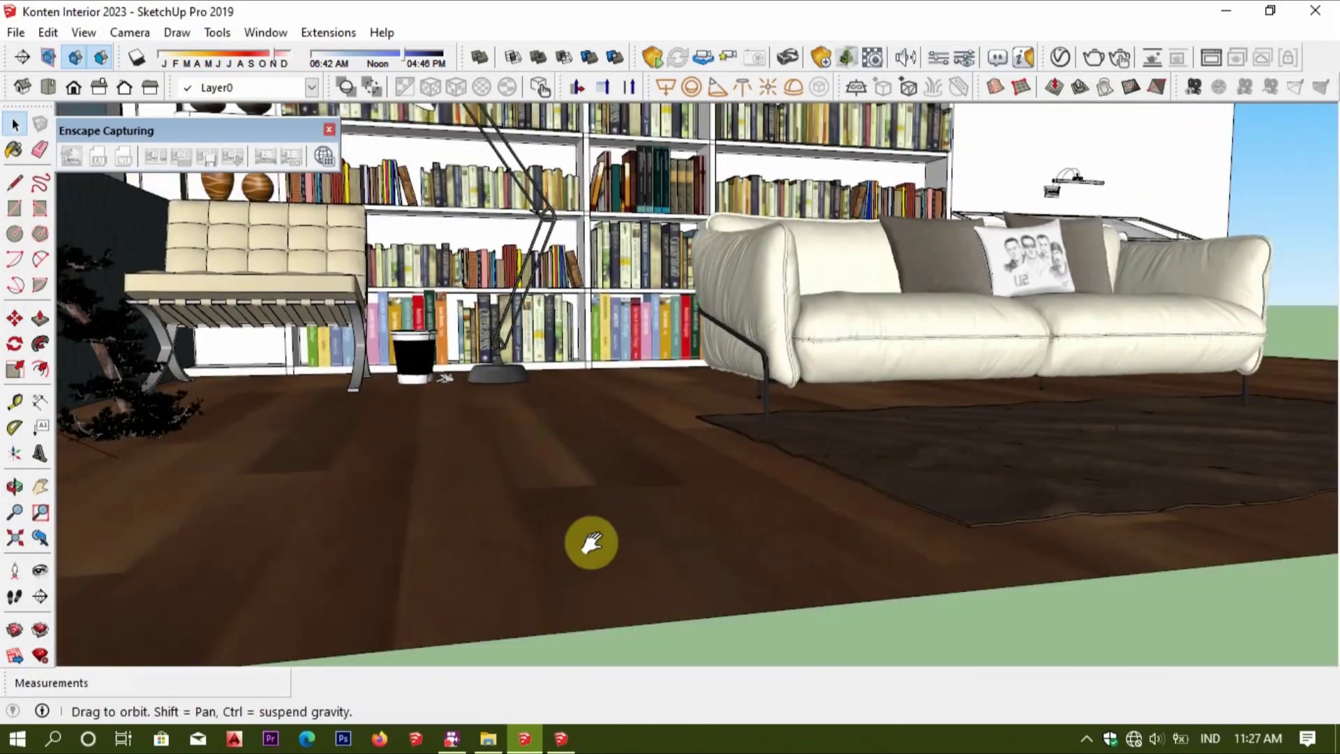
Copy the top-left shelf books down into the empty lower-left compartment.
scroll(556, 586, "down", 3)
mouse_move(557, 586)
middle_mouse_down()
mouse_move(613, 554)
mouse_move(651, 551)
mouse_move(547, 454)
mouse_move(539, 429)
middle_mouse_up()
scroll(651, 551, "down", 5)
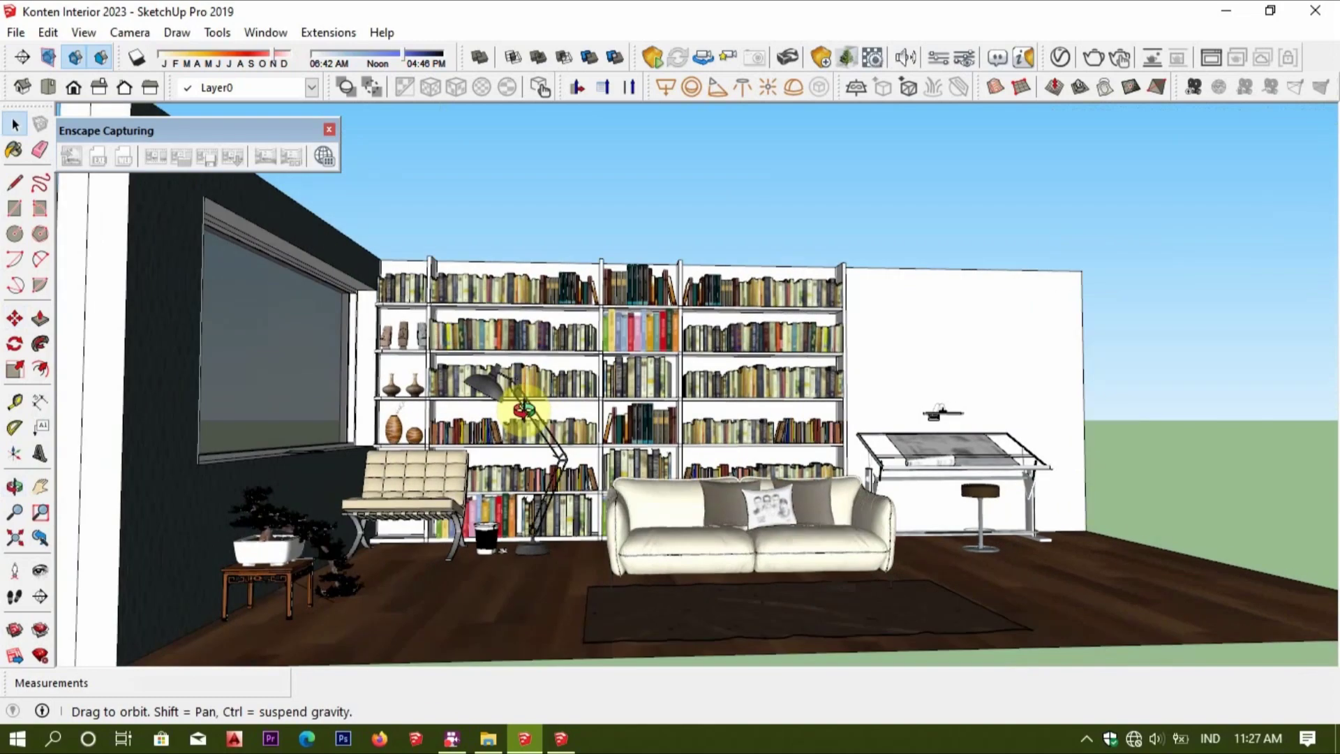
scroll(539, 430, "up", 1)
scroll(539, 432, "up", 2)
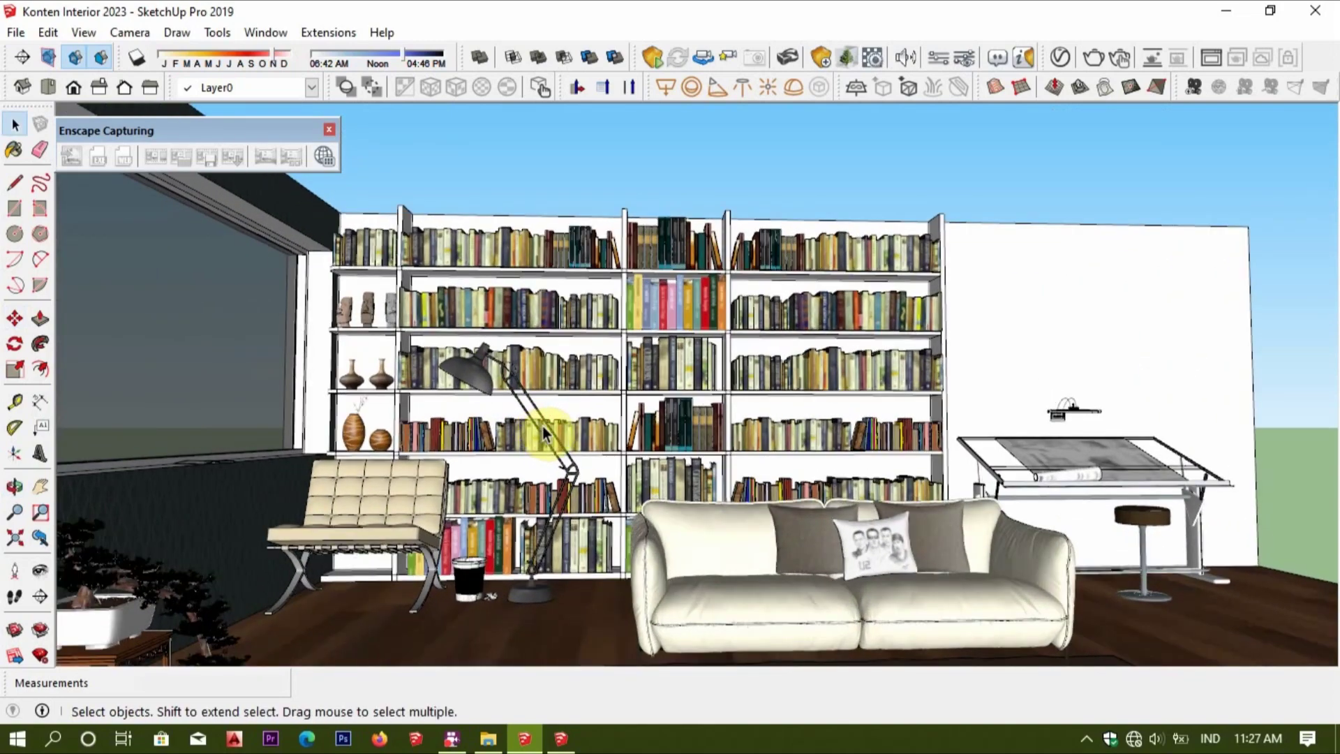
scroll(542, 425, "down", 2)
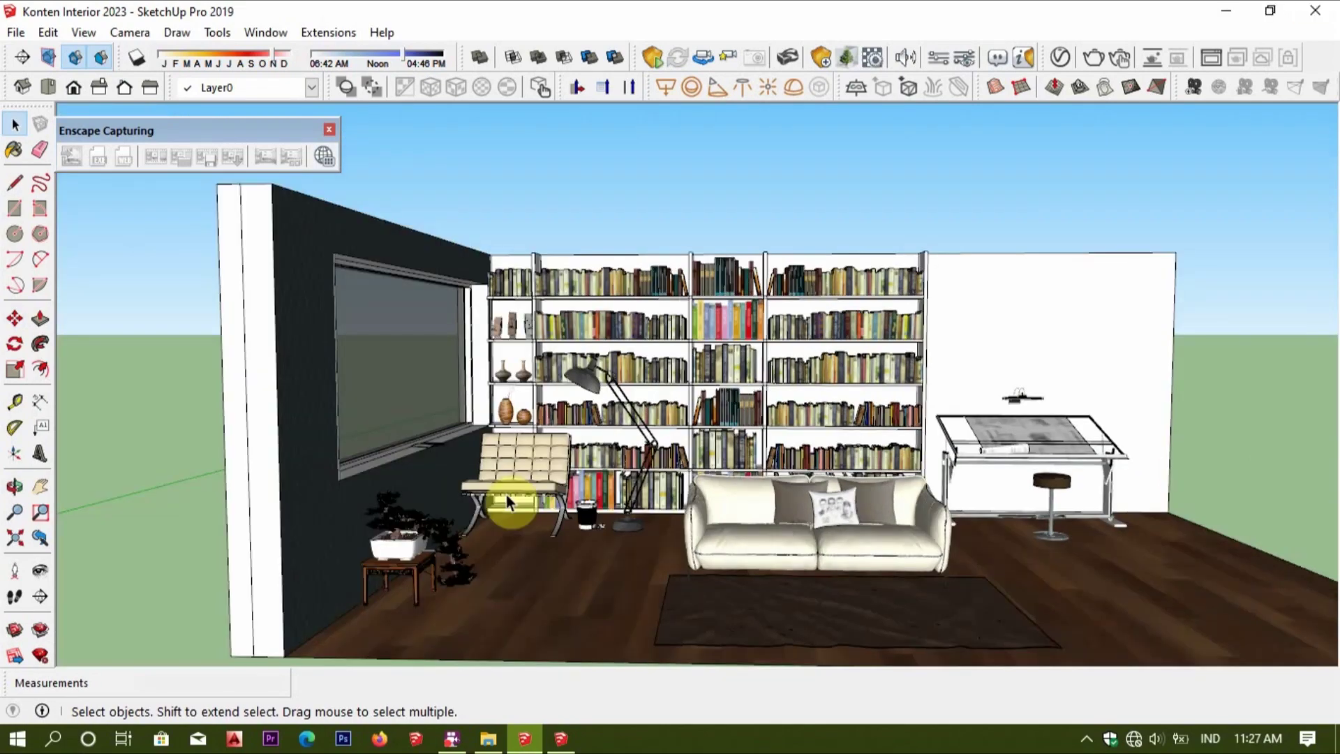
scroll(508, 506, "up", 3)
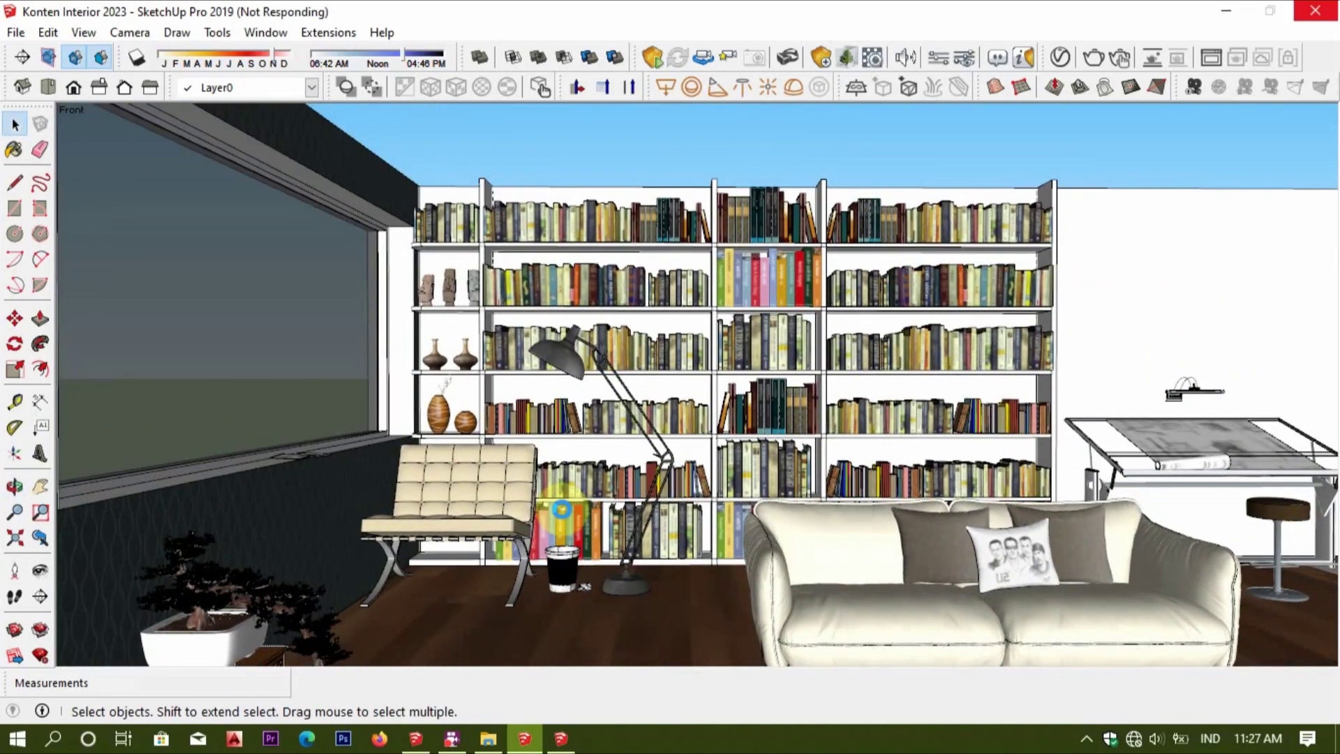
scroll(450, 225, "up", 2)
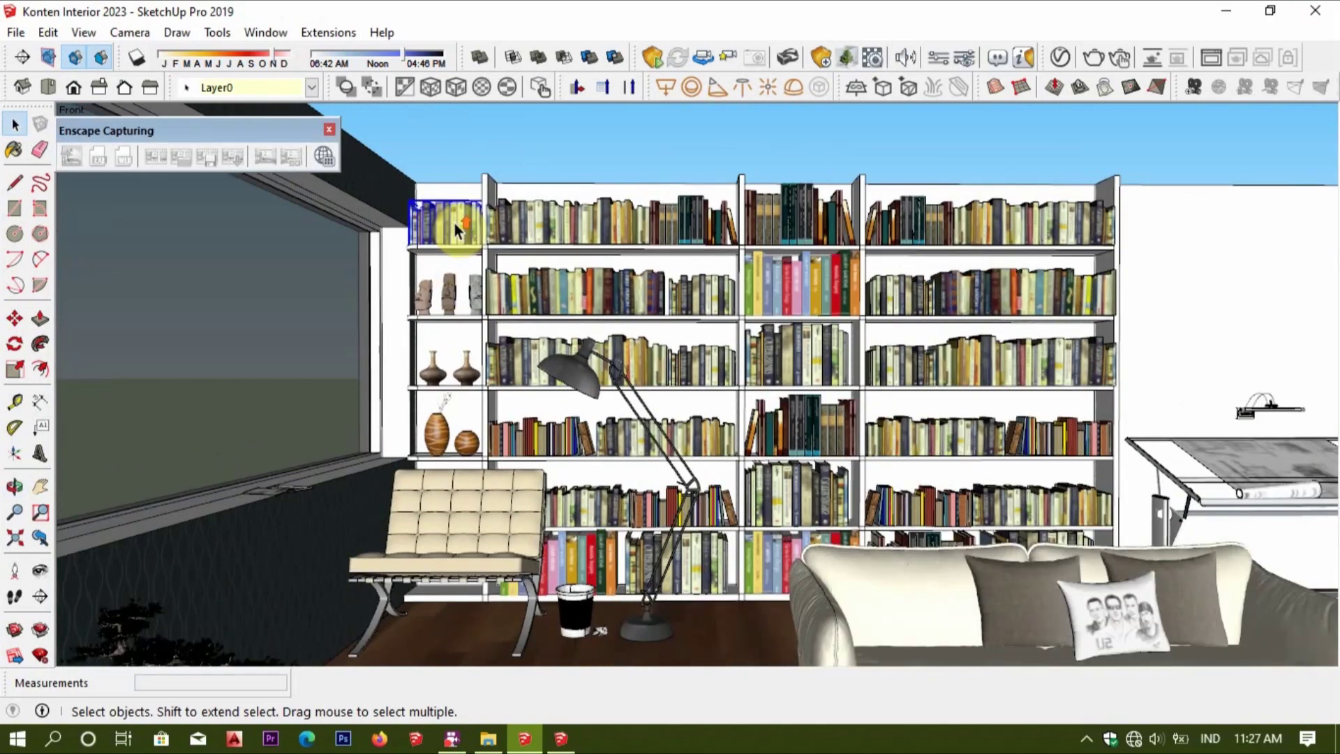
scroll(457, 227, "up", 3)
key("m")
left_click(481, 244)
key("ctrl")
Flip the copied books along the component's green axis to mirror them.
scroll(545, 475, "down", 5)
scroll(538, 537, "up", 1)
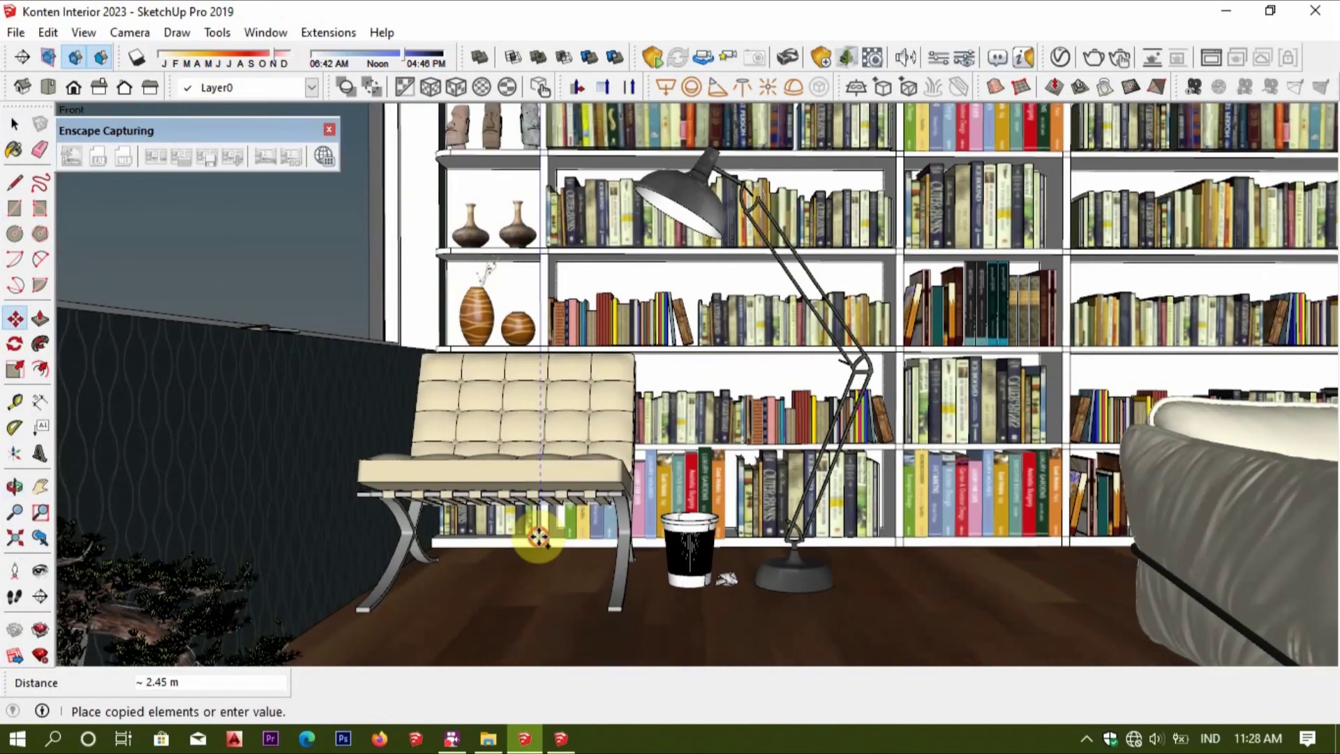
right_click(515, 518)
left_click(901, 572)
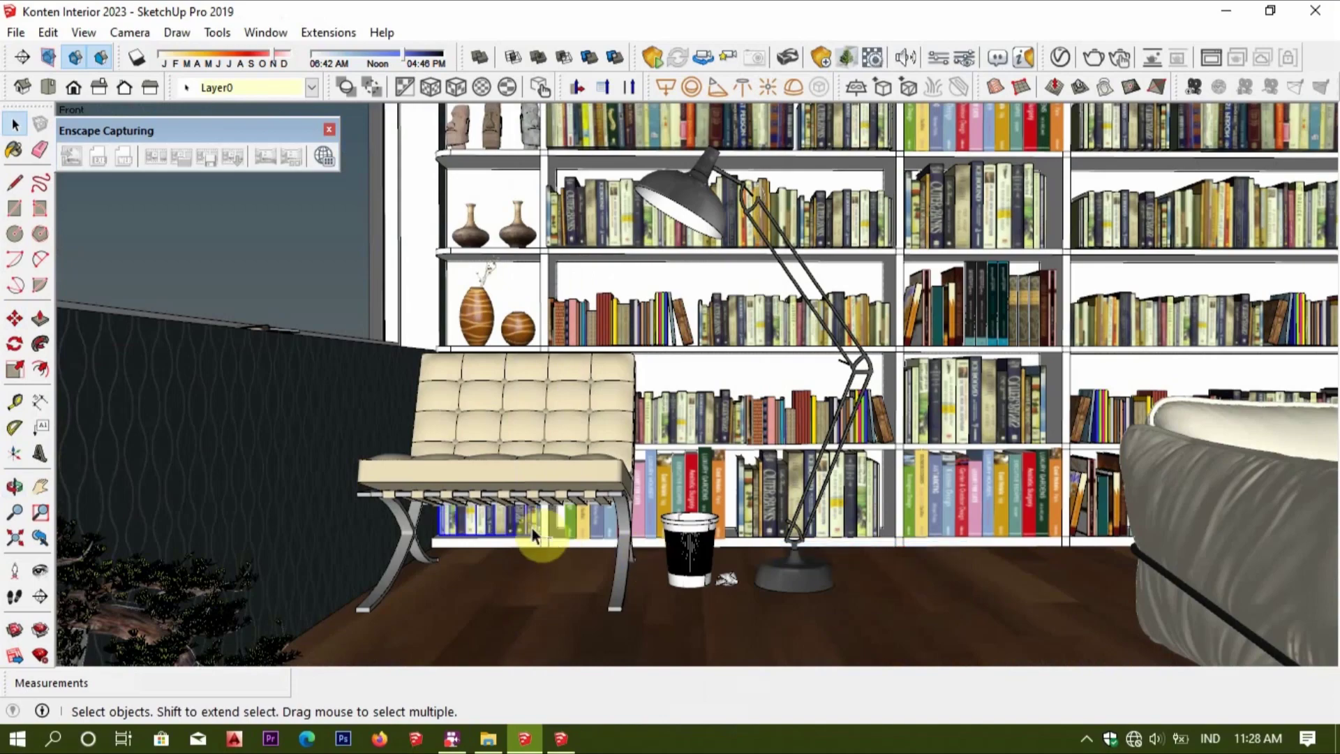
scroll(599, 513, "down", 2)
scroll(599, 513, "down", 3)
Begin pushing the dark window wall outward to thicken it.
middle_click_drag(599, 513, 653, 501)
scroll(634, 504, "up", 2)
scroll(609, 509, "up", 2)
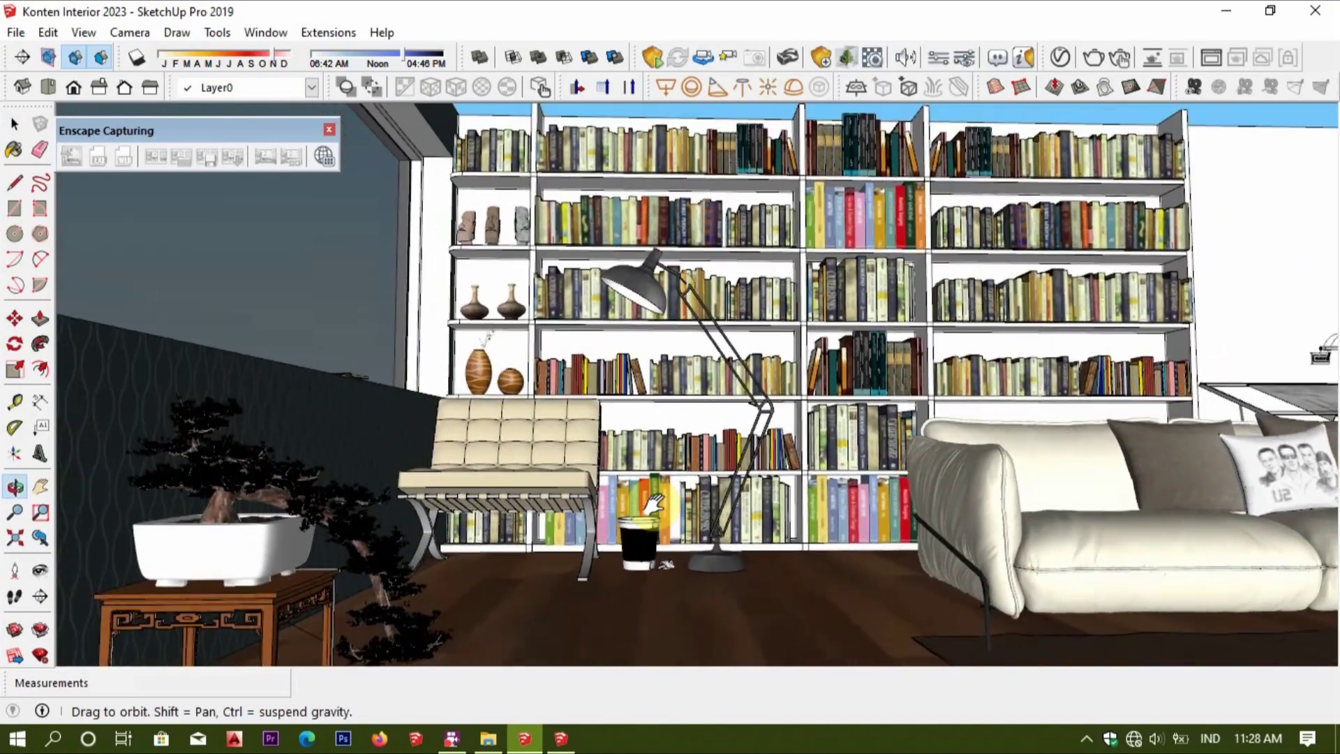
scroll(655, 503, "down", 2)
mouse_move(654, 502)
middle_mouse_down()
mouse_move(698, 512)
mouse_move(680, 552)
middle_mouse_up()
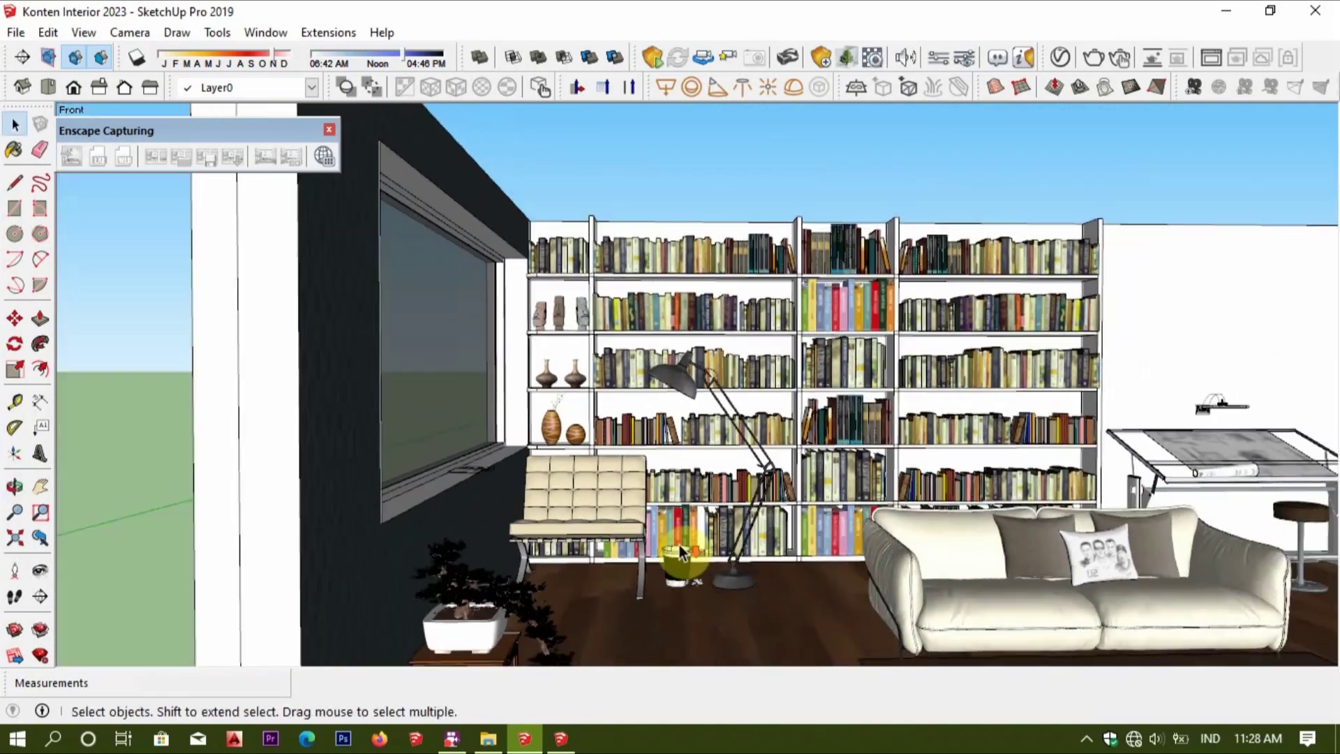
scroll(680, 551, "down", 5)
middle_click_drag(559, 493, 443, 443)
key("p")
mouse_move(426, 451)
left_mouse_down()
mouse_move(267, 602)
mouse_move(249, 537)
left_mouse_up()
scroll(267, 601, "down", 3)
scroll(264, 524, "up", 2)
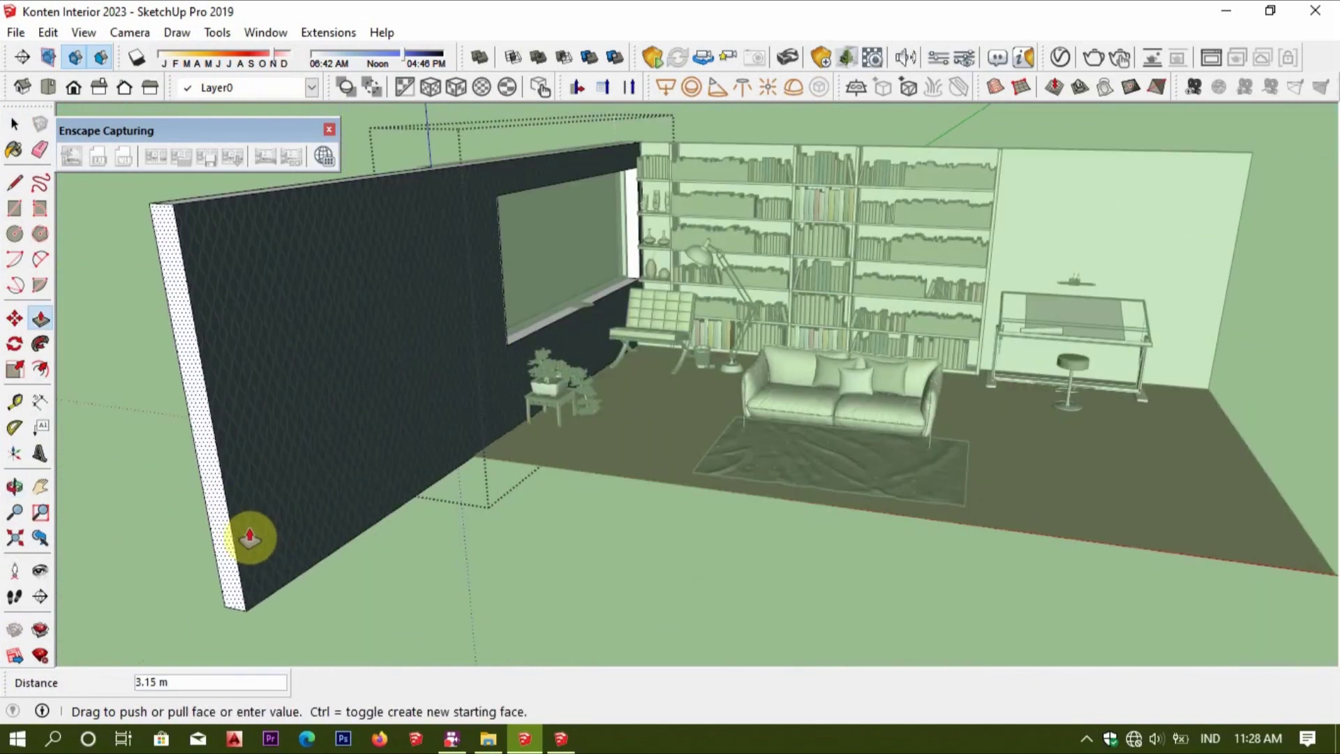
Commit the 3 m window-wall extrusion and delete the front wall.
key("Return")
mouse_move(249, 538)
middle_mouse_down()
mouse_move(533, 503)
mouse_move(652, 284)
mouse_move(664, 383)
mouse_move(337, 441)
middle_mouse_up()
key("space")
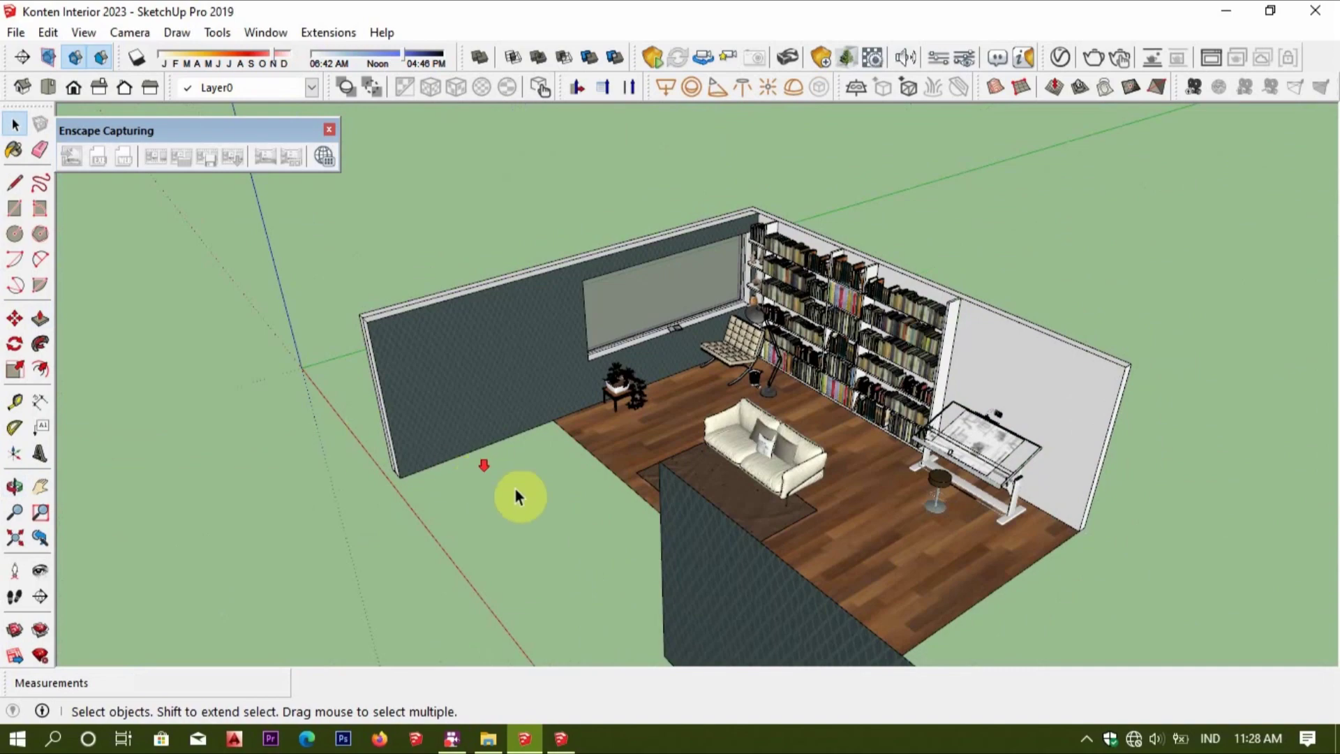
left_click(607, 541)
key("Delete")
Open the floor group and then the wall group for editing.
middle_click_drag(1101, 329, 619, 515)
double_click(607, 564)
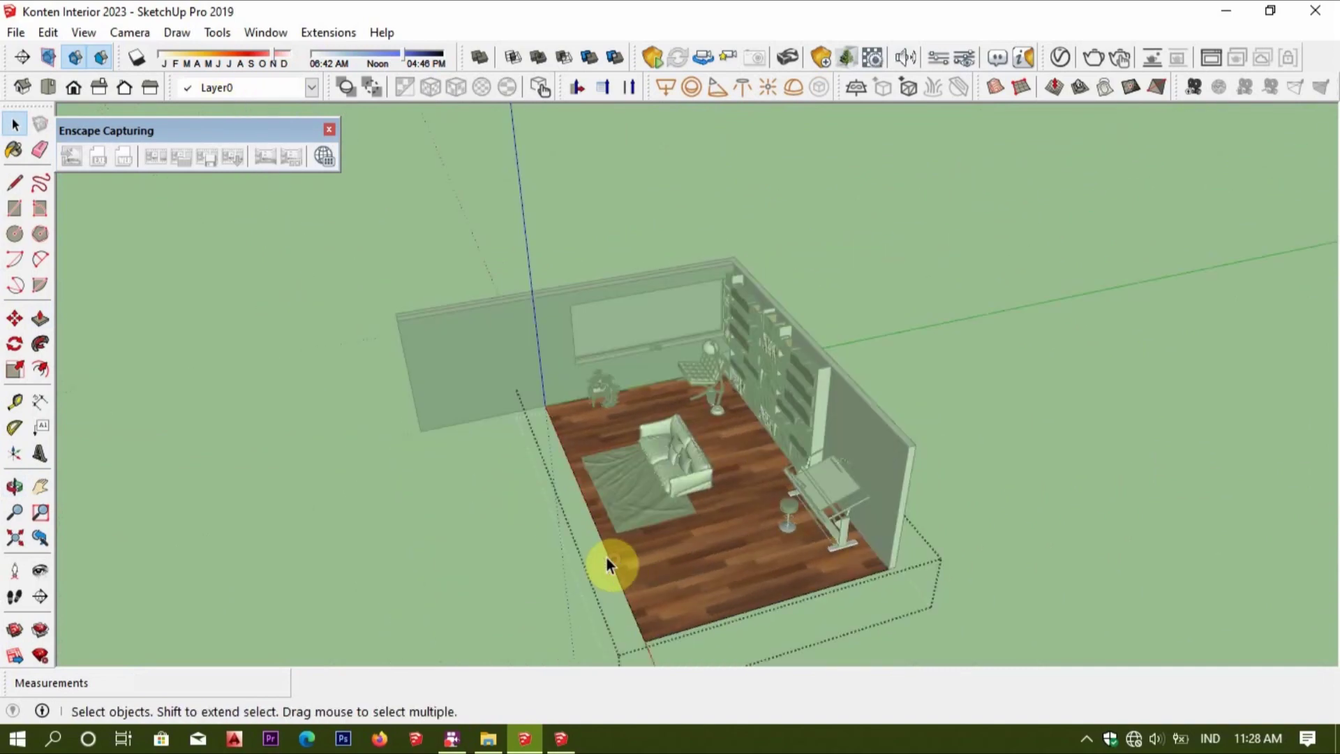
key("space")
double_click(427, 376)
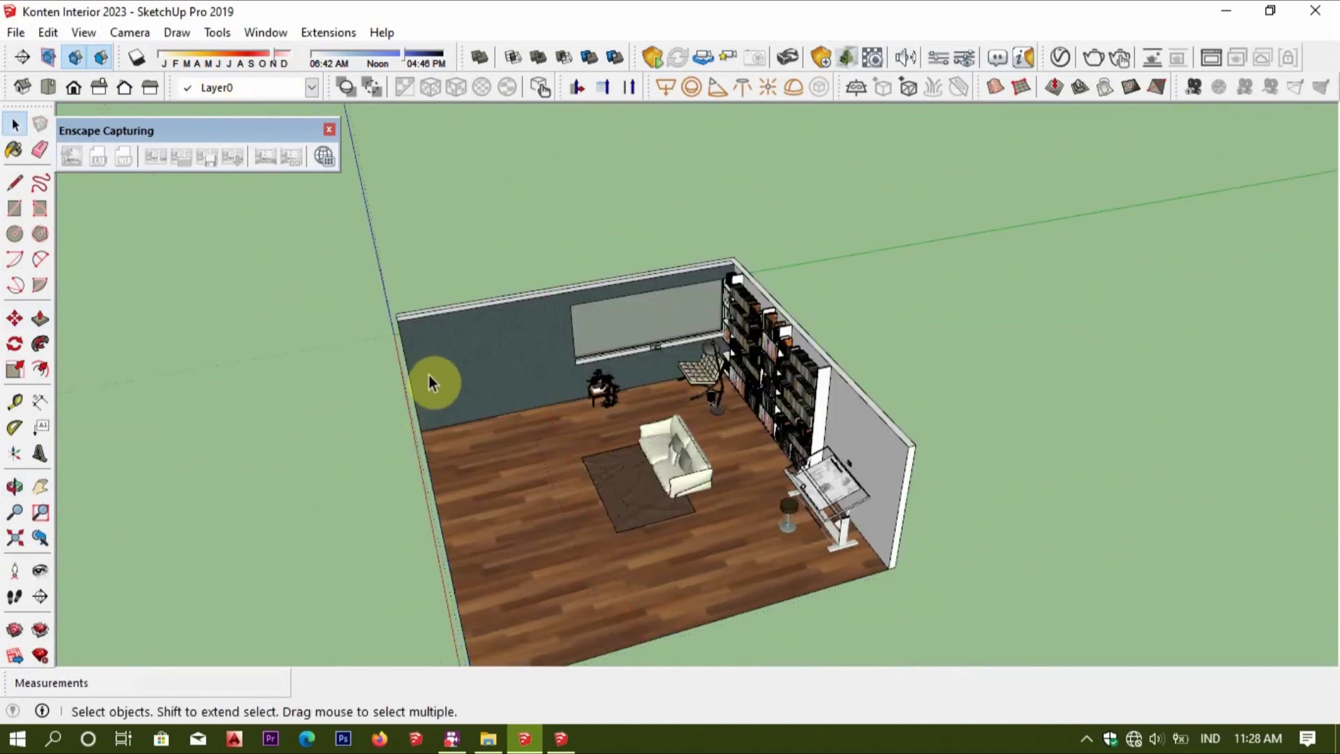
Make a copy of the wall's left edge inside the wall group.
scroll(415, 360, "up", 3)
scroll(400, 363, "up", 2)
scroll(397, 335, "up", 2)
key("m")
key("ctrl")
left_click(378, 266)
key("p")
scroll(756, 548, "down", 4)
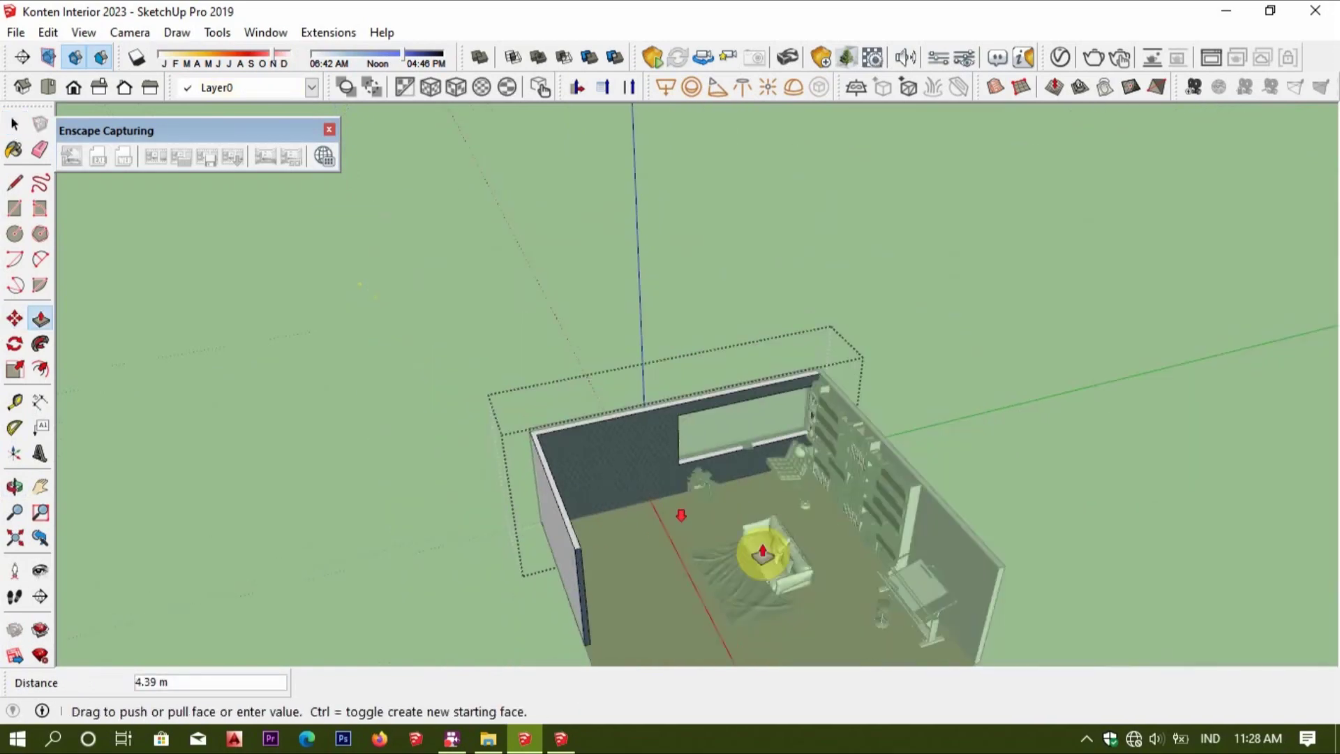
scroll(861, 494, "down", 2)
key("space")
mouse_move(903, 493)
middle_mouse_down()
mouse_move(981, 529)
mouse_move(885, 428)
middle_mouse_up()
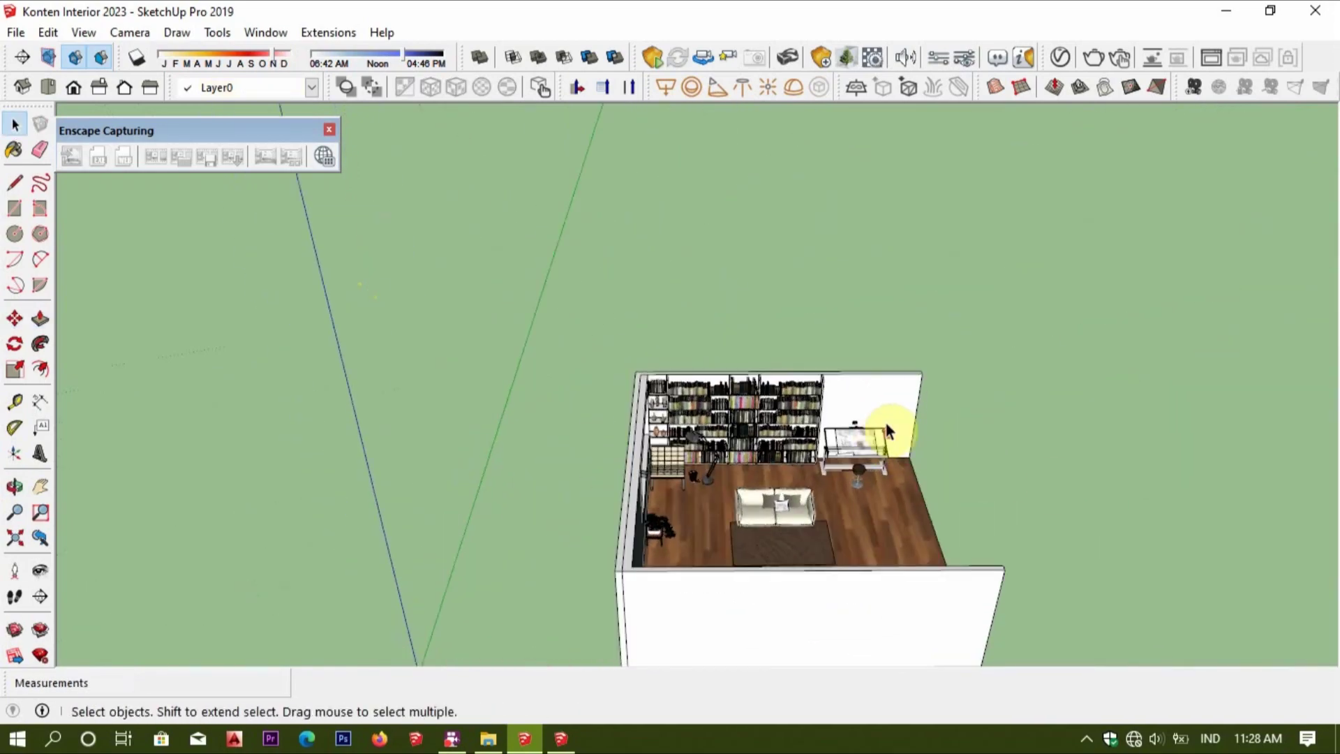
scroll(943, 349, "up", 3)
Push the wall end face out to close the room's corner.
key("m")
scroll(961, 337, "up", 3)
scroll(963, 312, "up", 1)
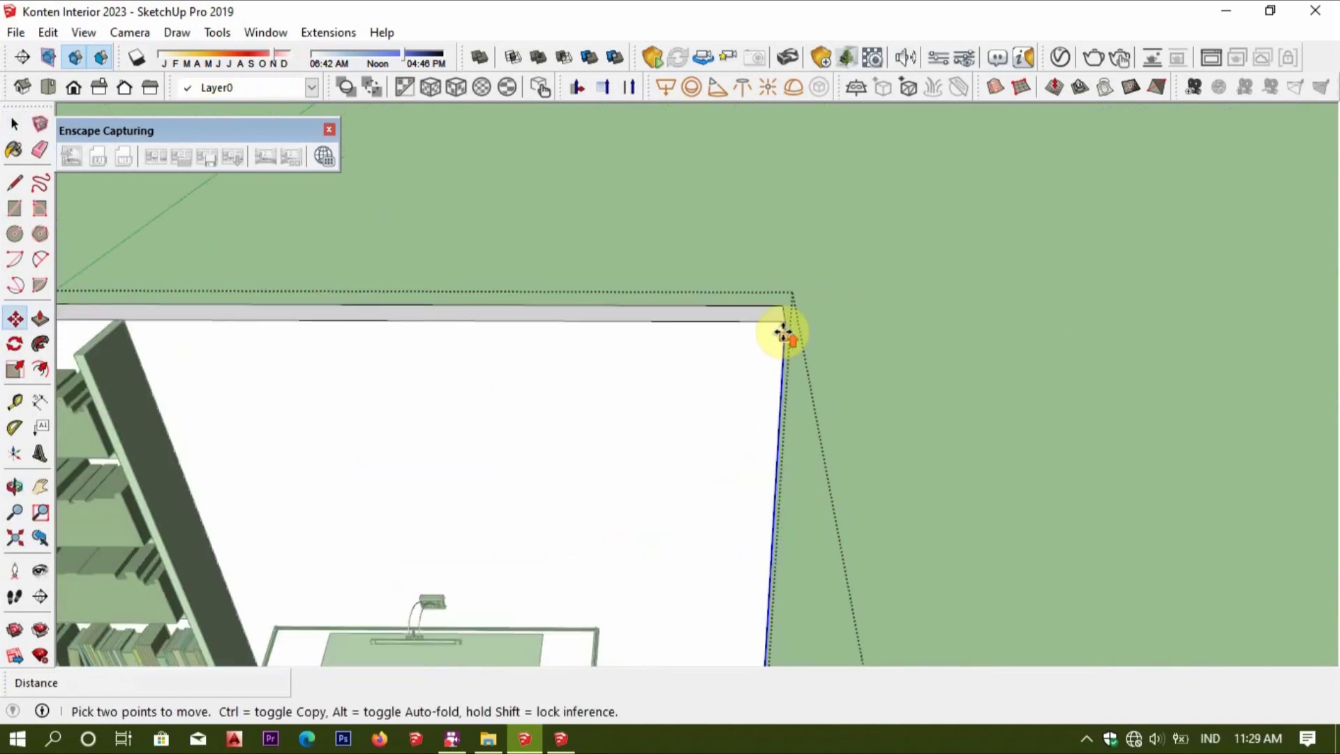
type(".15")
key("Return")
key("p")
left_click(767, 325)
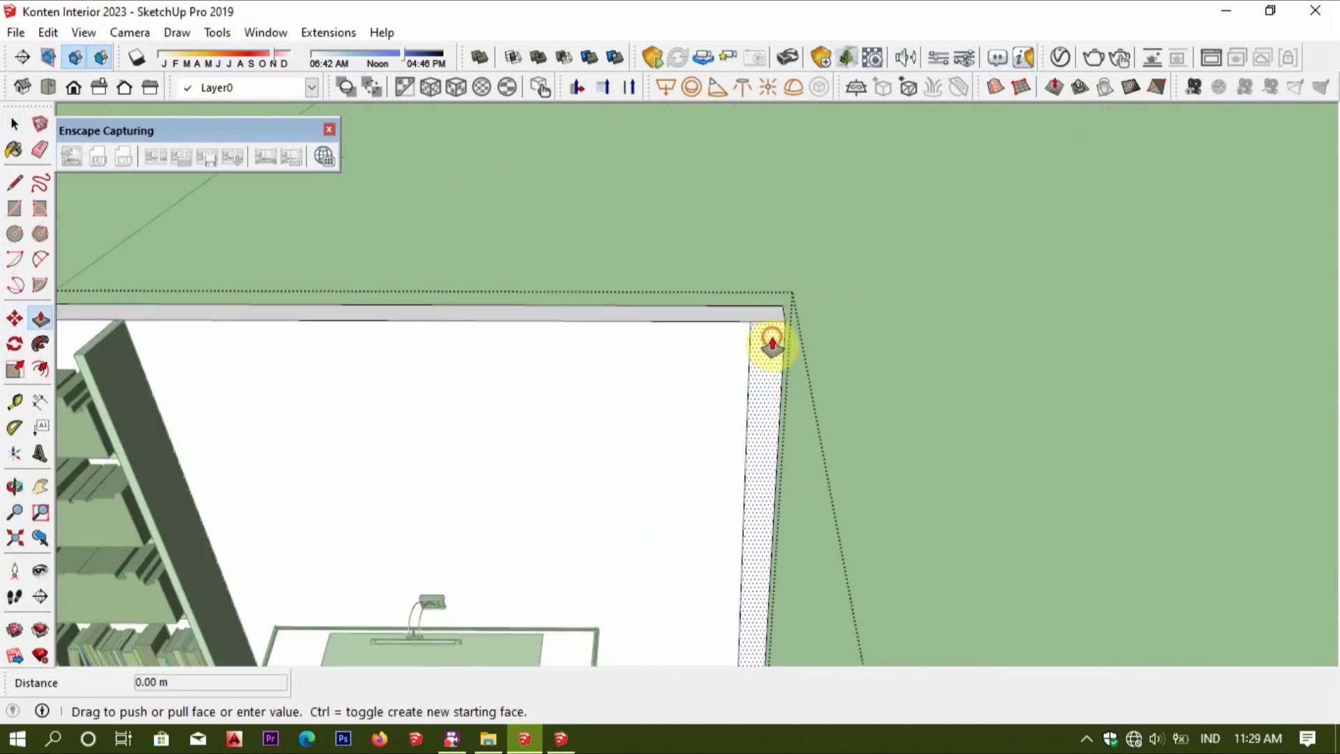
scroll(755, 614, "down", 3)
scroll(754, 479, "down", 3)
left_click(700, 599)
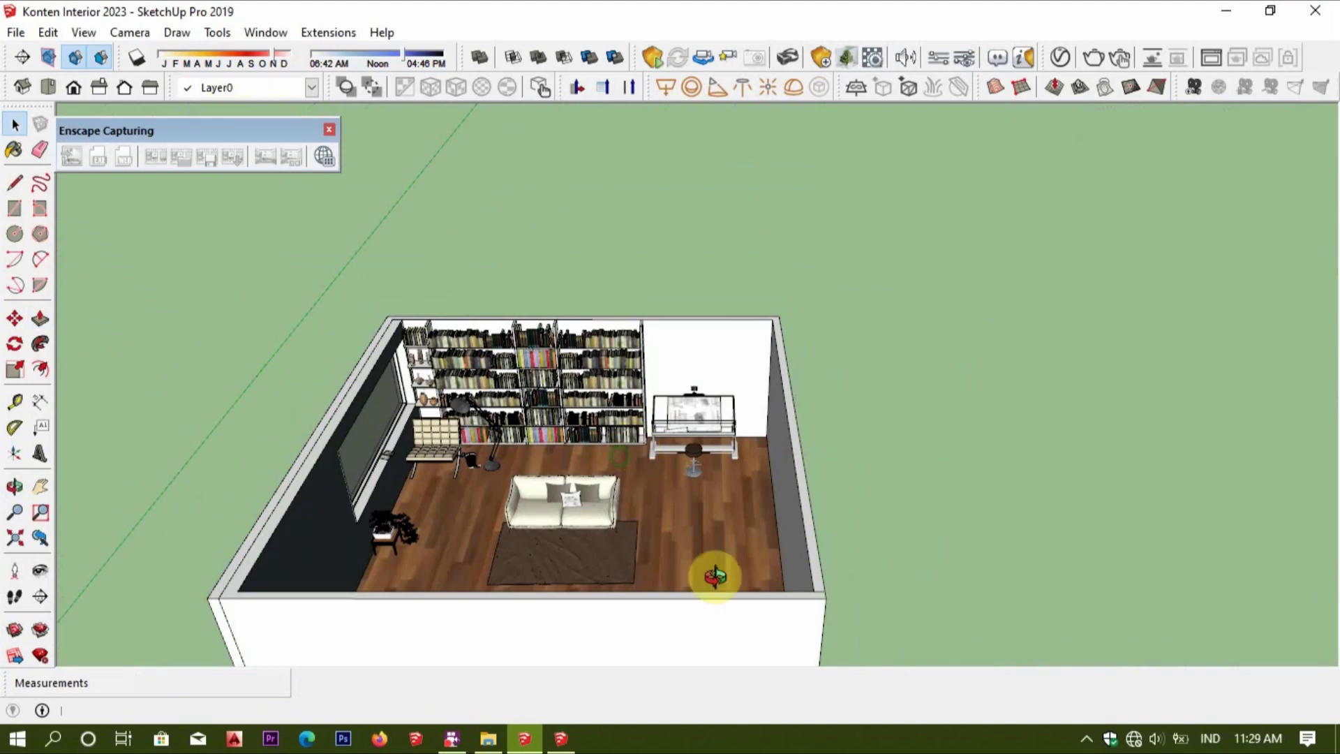
key("space")
scroll(712, 575, "up", 5)
scroll(628, 502, "up", 4)
scroll(656, 467, "up", 4)
Shift the sofa-and-rug group toward the bookshelf and check it from a low view.
mouse_move(697, 491)
middle_mouse_down()
mouse_move(186, 449)
mouse_move(742, 433)
mouse_move(321, 494)
mouse_move(726, 599)
middle_mouse_up()
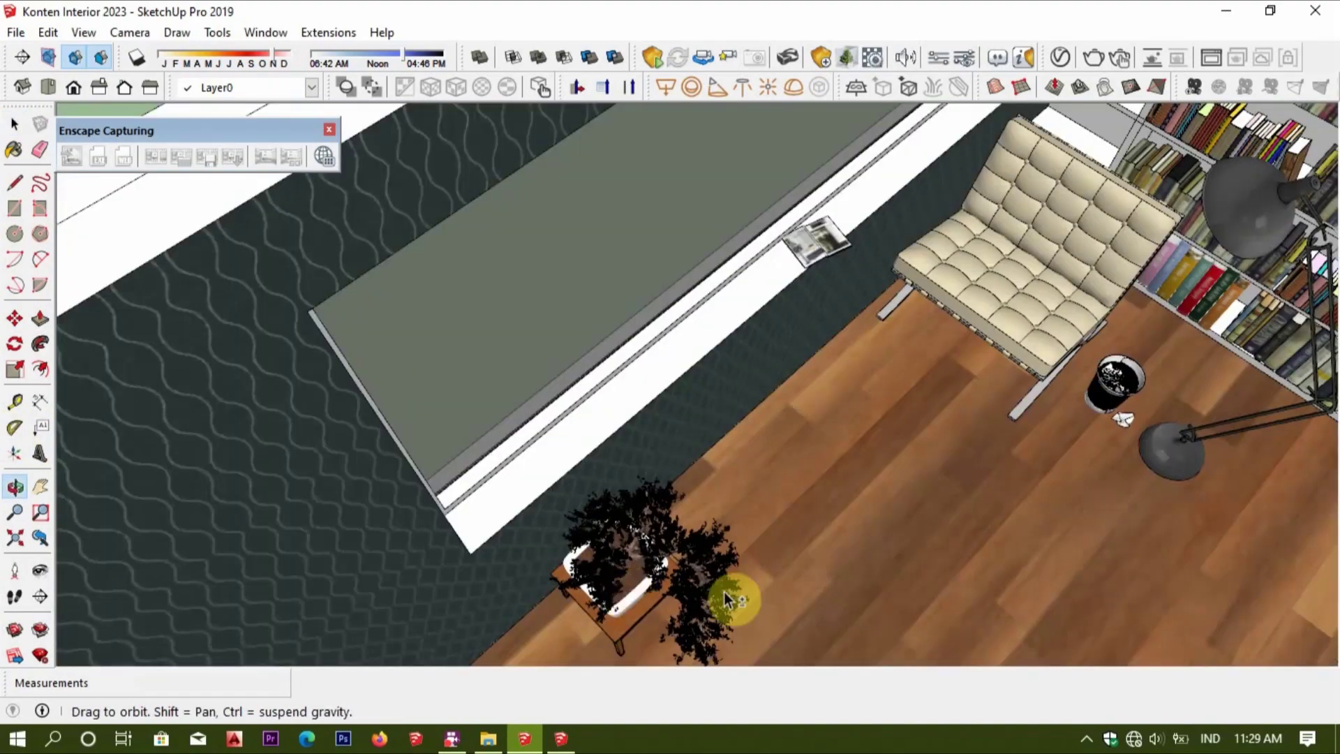
scroll(1040, 514, "down", 5)
mouse_move(1041, 514)
middle_mouse_down()
mouse_move(814, 344)
mouse_move(630, 361)
mouse_move(742, 409)
mouse_move(784, 494)
mouse_move(760, 470)
mouse_move(762, 594)
mouse_move(733, 500)
mouse_move(823, 562)
middle_mouse_up()
left_click(732, 499)
key("m")
left_click(823, 562)
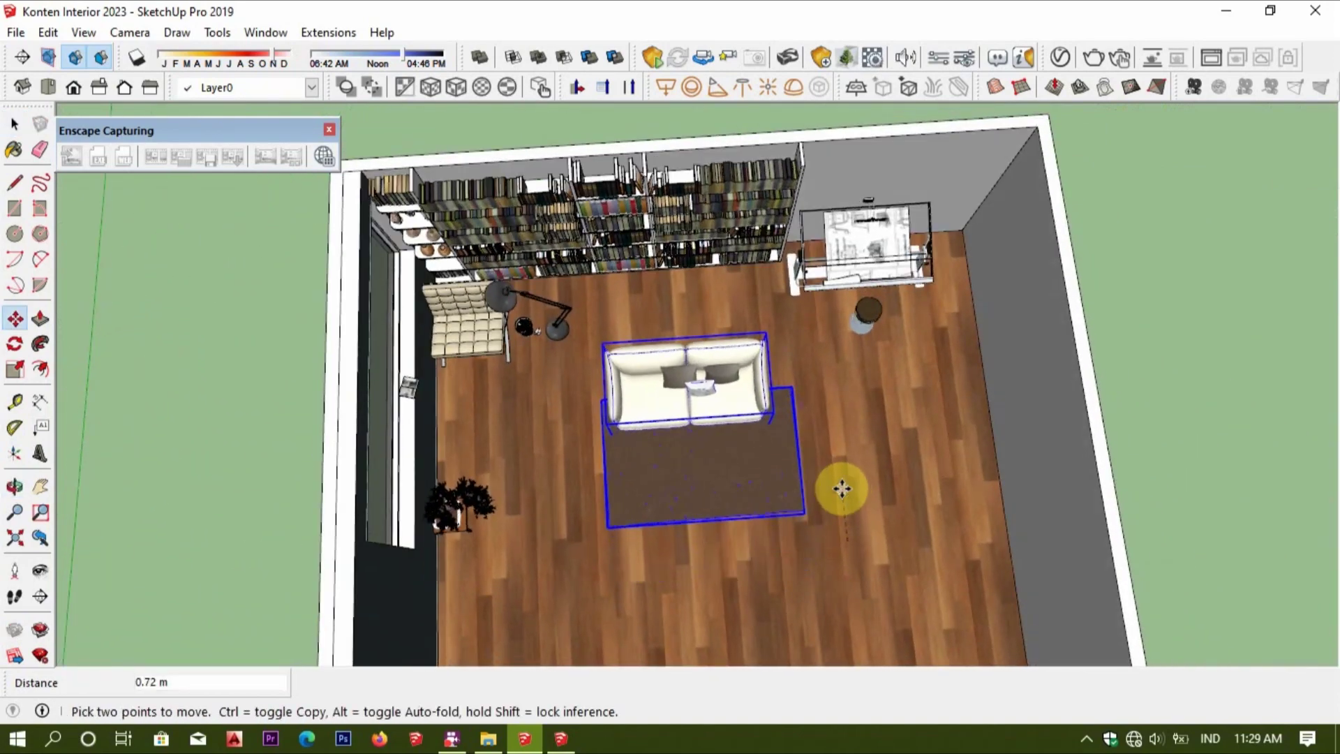
left_click(996, 452)
mouse_move(614, 451)
middle_mouse_down()
mouse_move(312, 348)
mouse_move(404, 443)
mouse_move(344, 410)
mouse_move(621, 417)
mouse_move(702, 399)
mouse_move(614, 484)
mouse_move(602, 457)
middle_mouse_up()
scroll(427, 397, "up", 5)
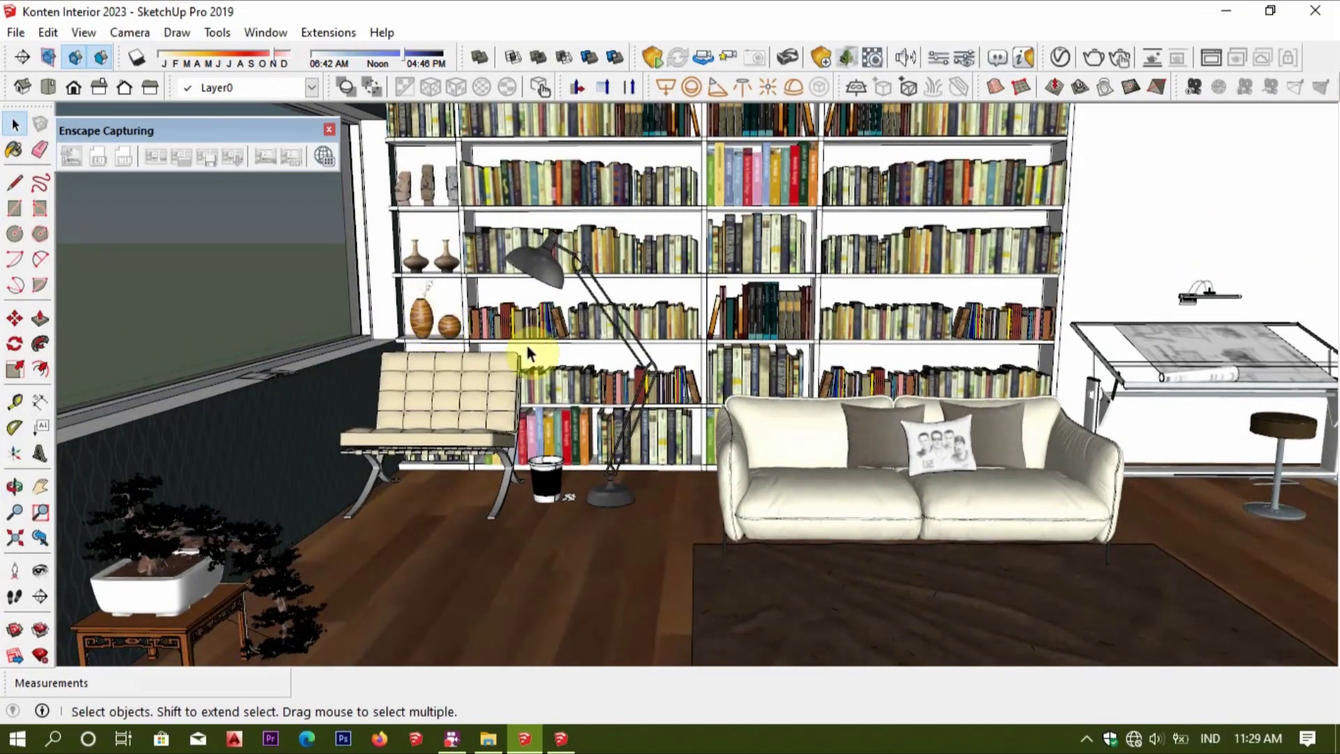
mouse_move(483, 375)
middle_mouse_down()
mouse_move(464, 396)
mouse_move(532, 412)
mouse_move(541, 442)
mouse_move(514, 556)
mouse_move(546, 358)
middle_mouse_up()
scroll(555, 347, "down", 3)
Cover the wall tops with a rectangle and raise the top face 1.32 m.
left_click(316, 464)
left_click(853, 298)
middle_click_drag(741, 365, 568, 440)
key("p")
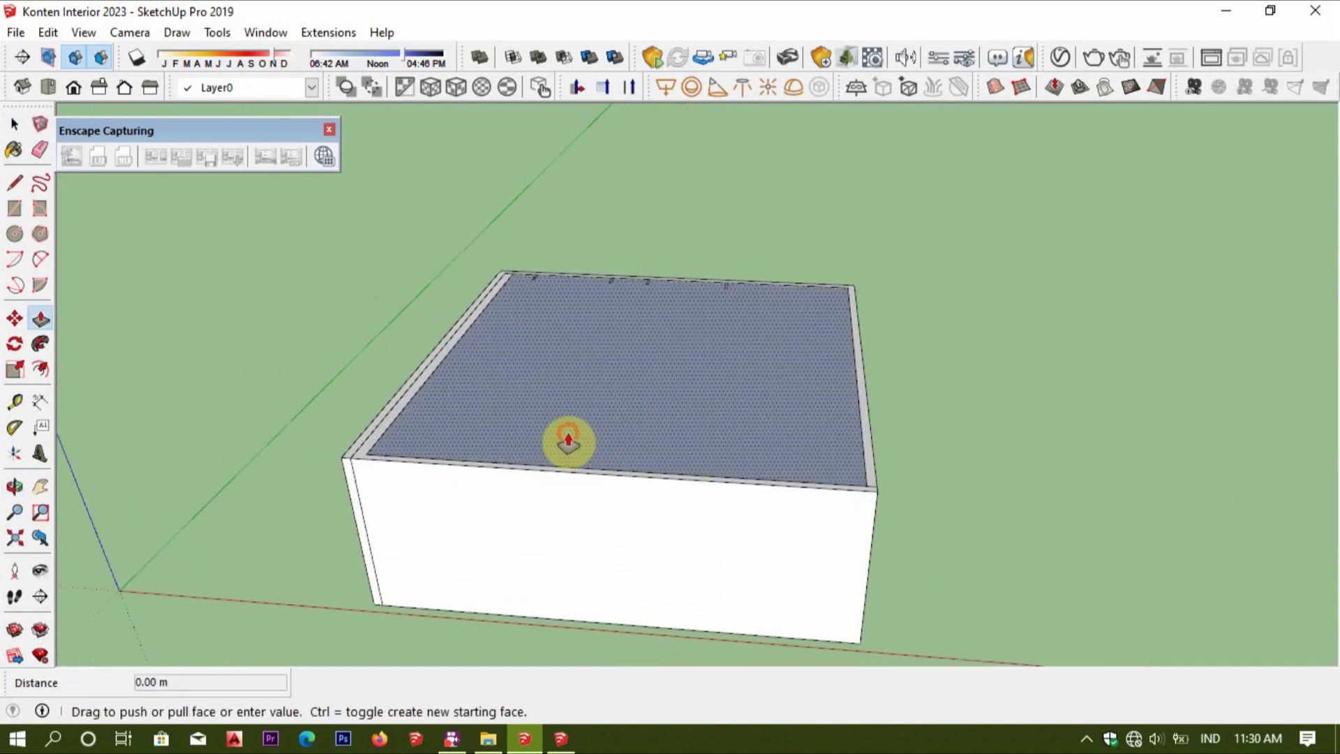
left_click(569, 439)
left_click(561, 437)
key("space")
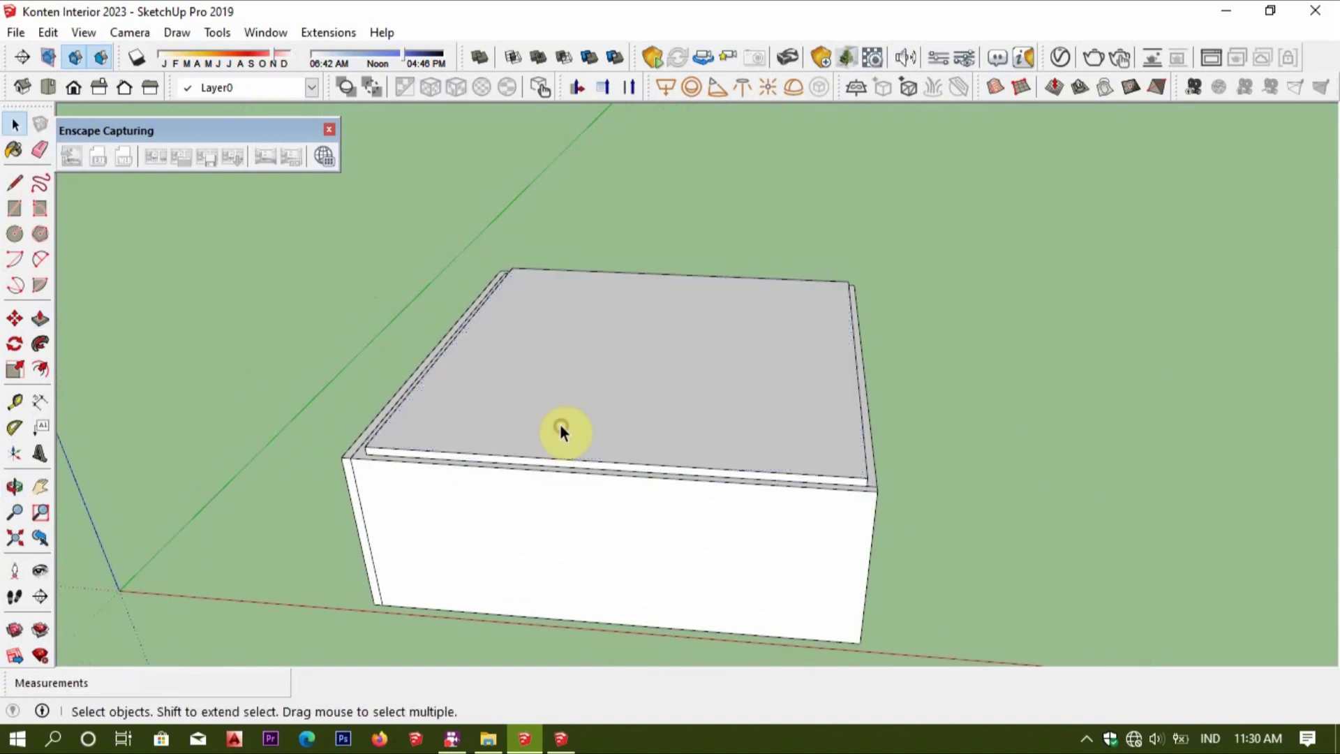
key("m")
left_click(513, 422)
key("Return")
Draw a rectangle across the ceiling slab's underside.
mouse_move(593, 416)
middle_mouse_down()
mouse_move(393, 449)
mouse_move(470, 503)
mouse_move(521, 270)
middle_mouse_up()
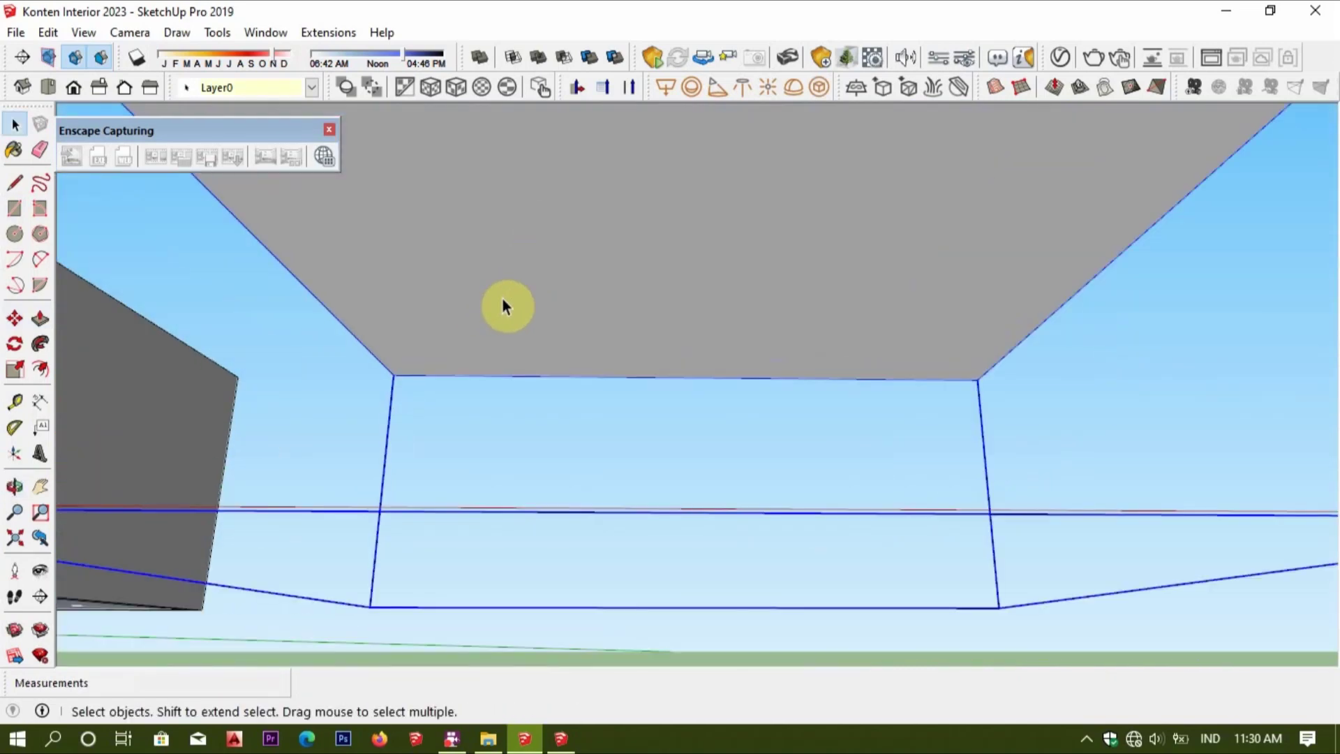
key("r")
left_click(393, 375)
scroll(393, 376, "down", 2)
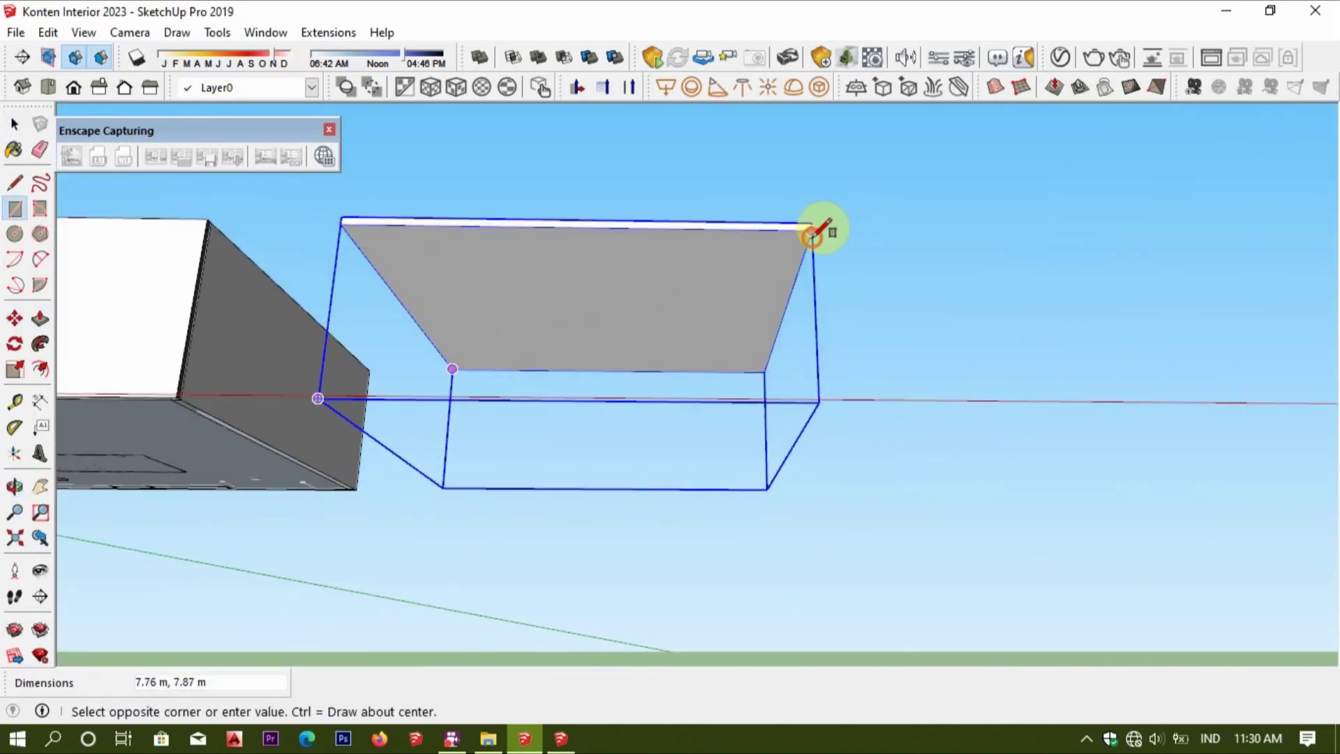
left_click(822, 224)
key("space")
scroll(428, 299, "up", 2)
scroll(427, 296, "up", 2)
Offset the underside rectangle's edges 0.5 m inward.
key("f")
left_click(365, 292)
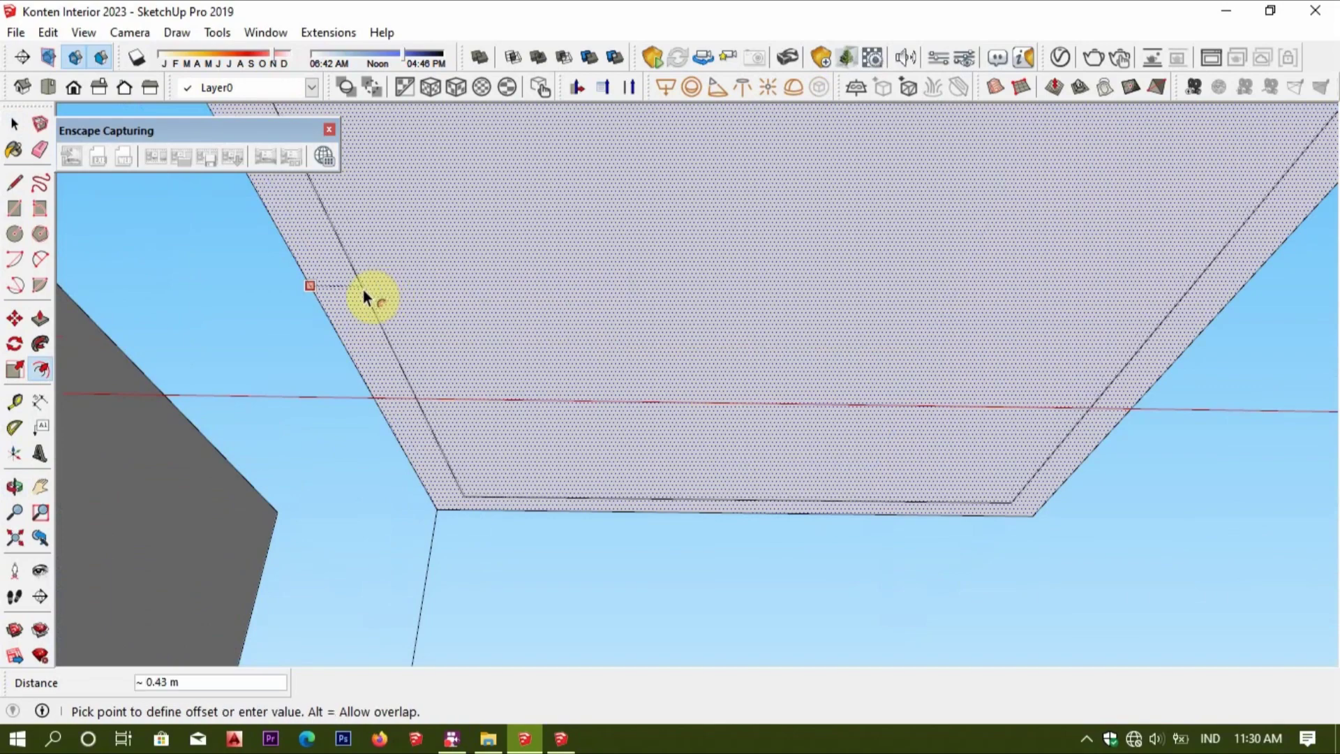
type("0.5")
key("Return")
key("space")
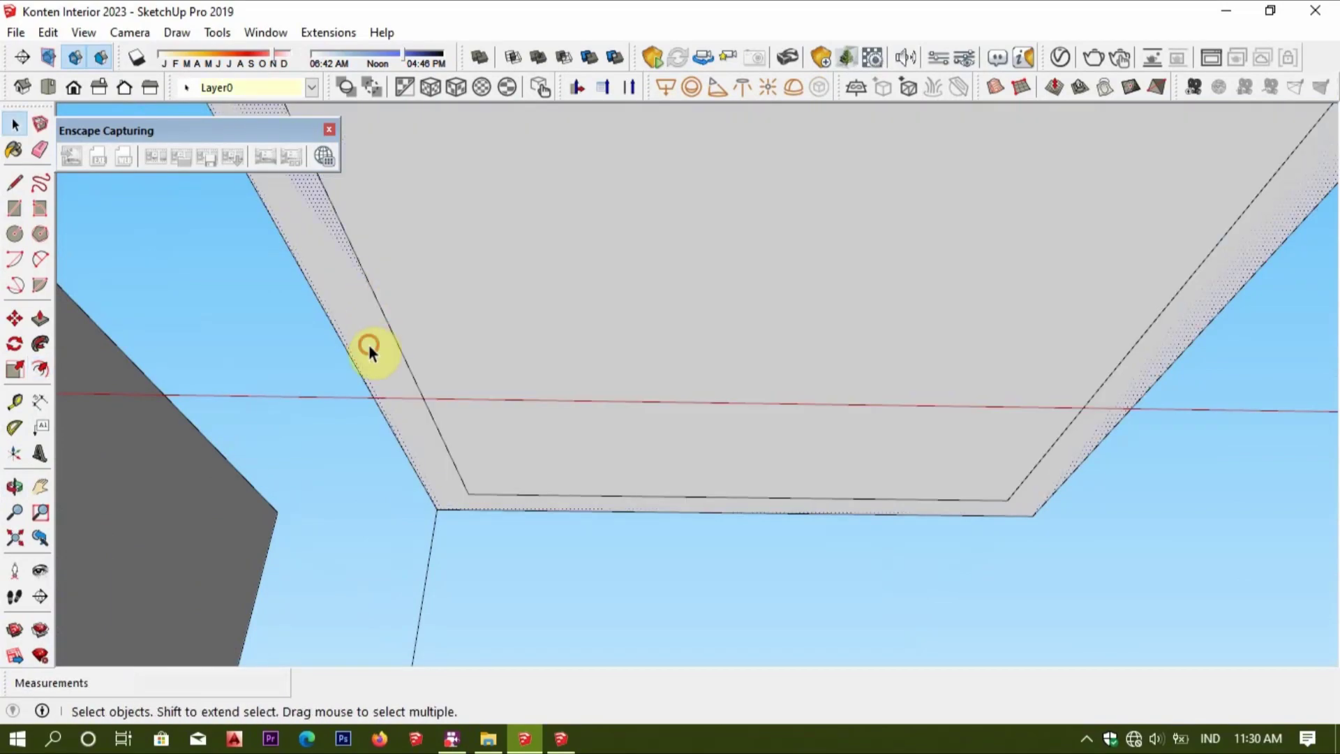
left_click(352, 362)
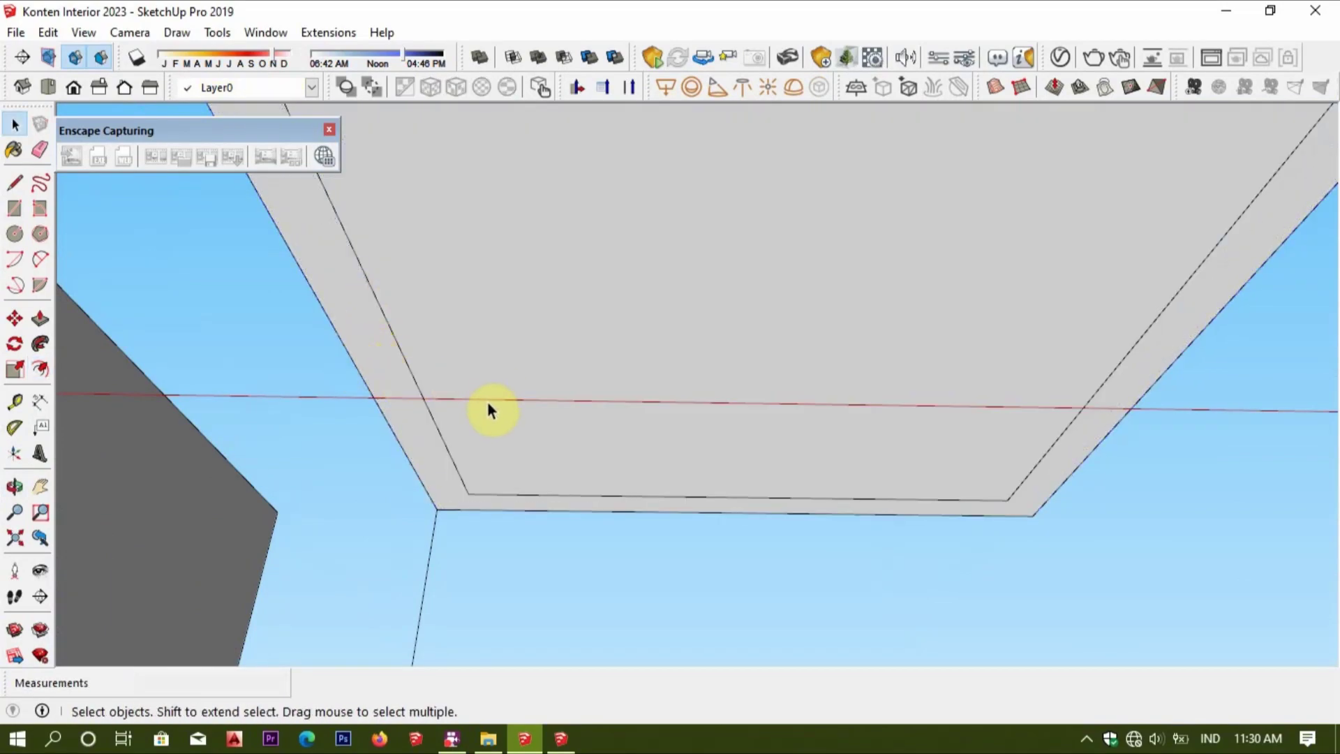
scroll(498, 407, "down", 3)
scroll(501, 426, "up", 1)
scroll(499, 460, "up", 3)
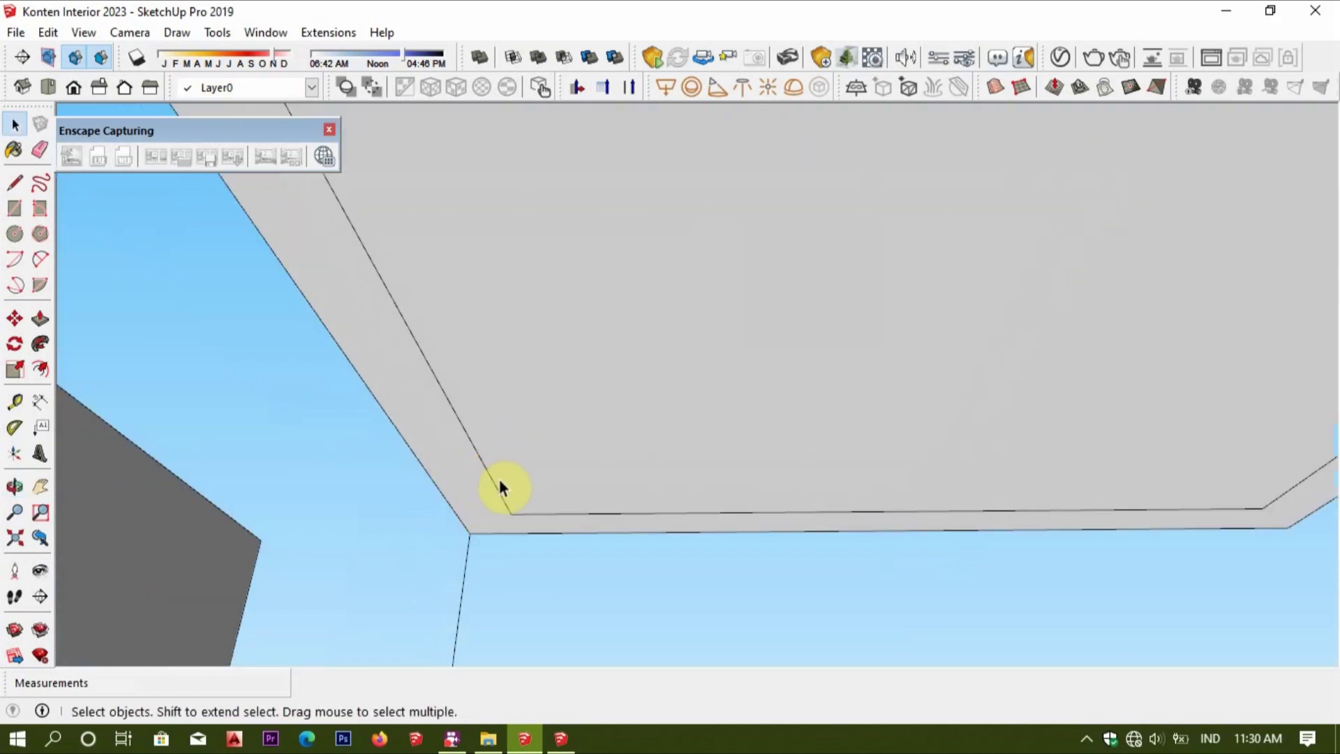
mouse_move(513, 489)
middle_mouse_down()
mouse_move(489, 481)
mouse_move(524, 467)
middle_mouse_up()
Offset the inset edge a further 0.02 m inside.
key("f")
key("space")
left_click(441, 456)
key("f")
left_click(381, 457)
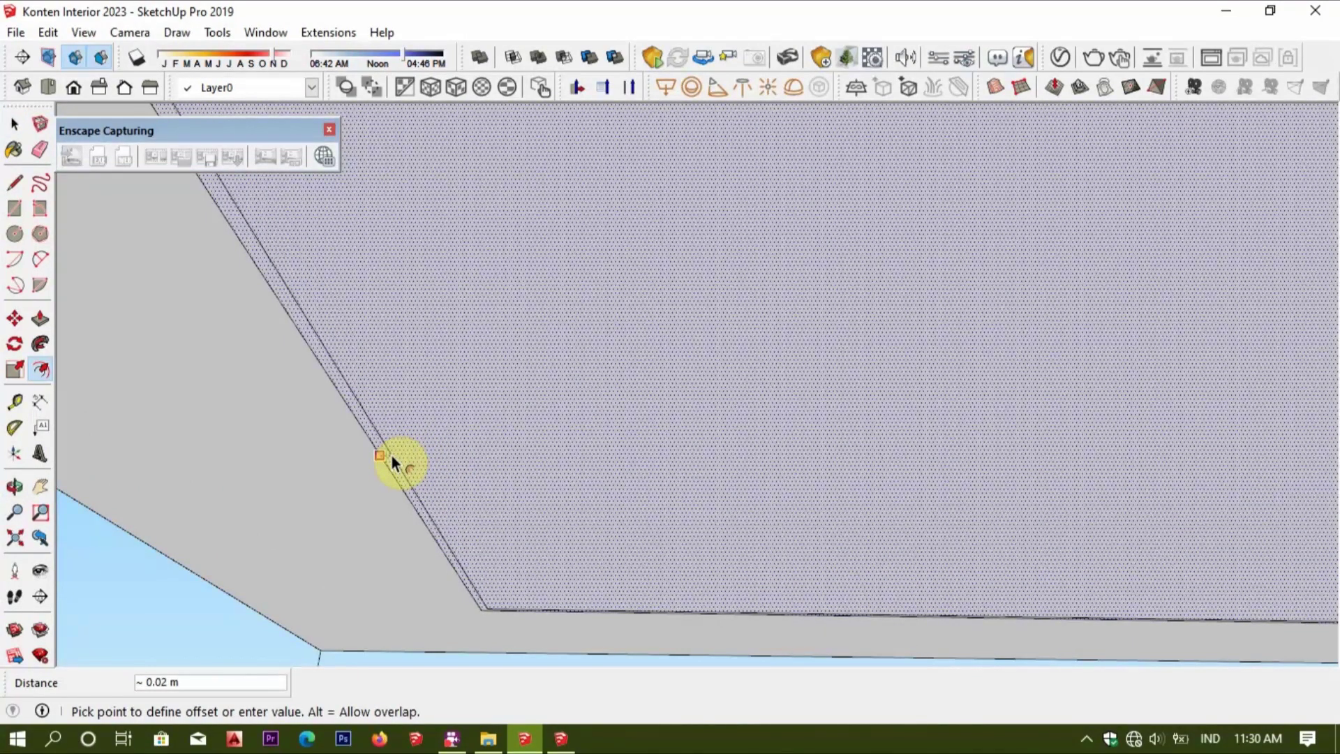
left_click(393, 459)
scroll(399, 479, "up", 1)
key("space")
scroll(406, 473, "down", 1)
Add a second thin inner edge about 0.01 m in.
left_click(406, 473)
key("f")
left_click(408, 464)
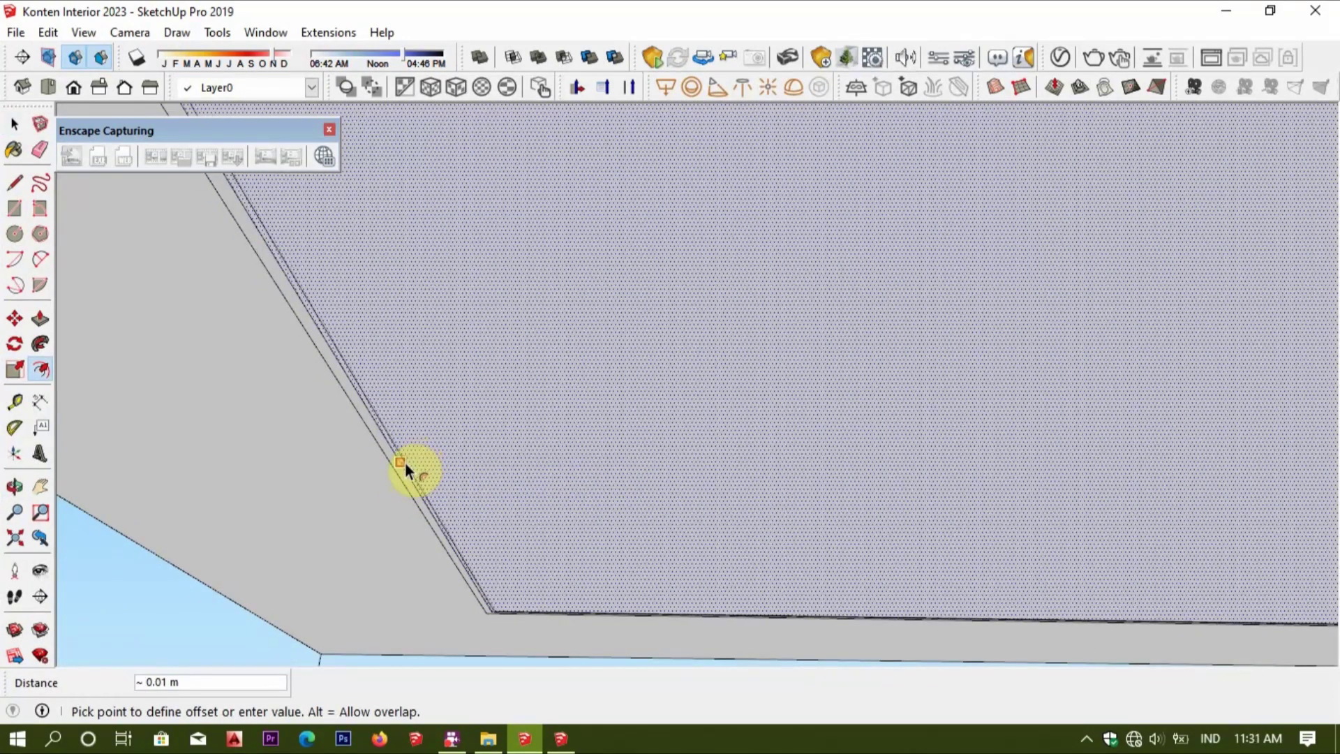
left_click(404, 463)
left_click(404, 440)
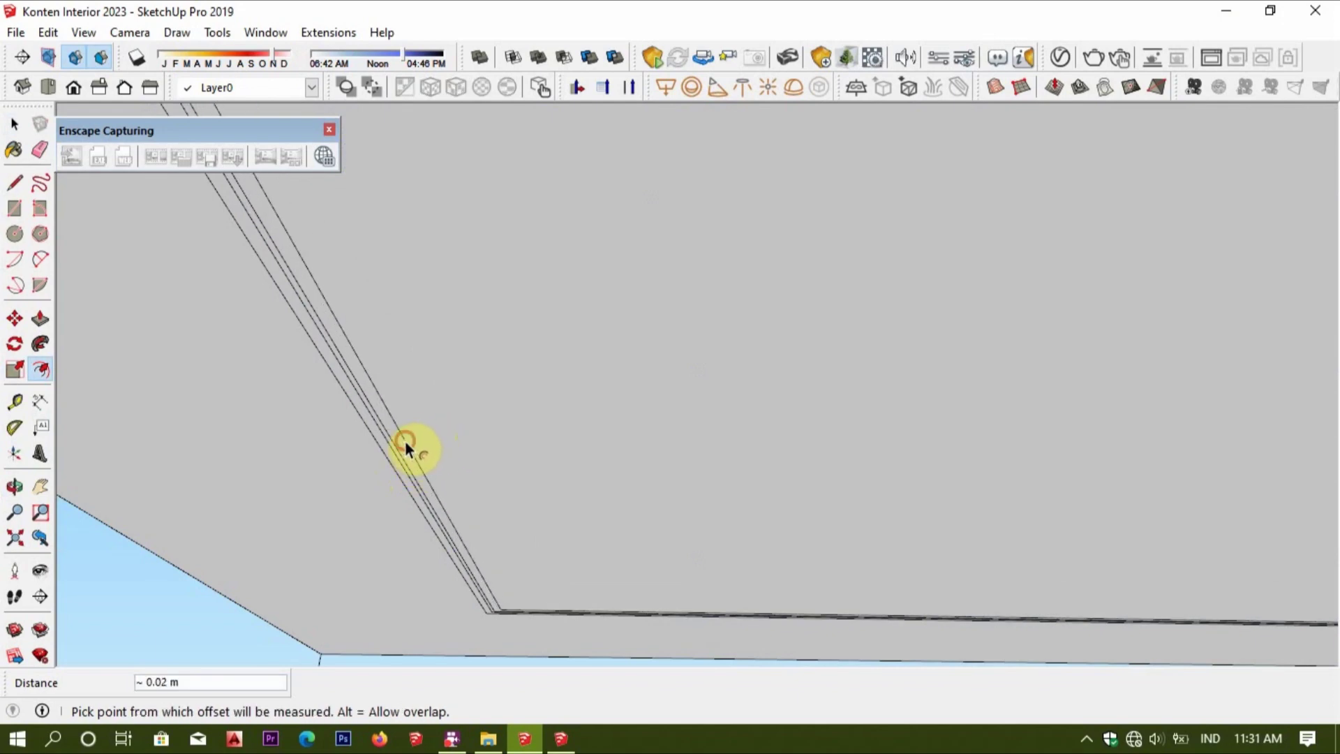
key("space")
scroll(409, 474, "up", 3)
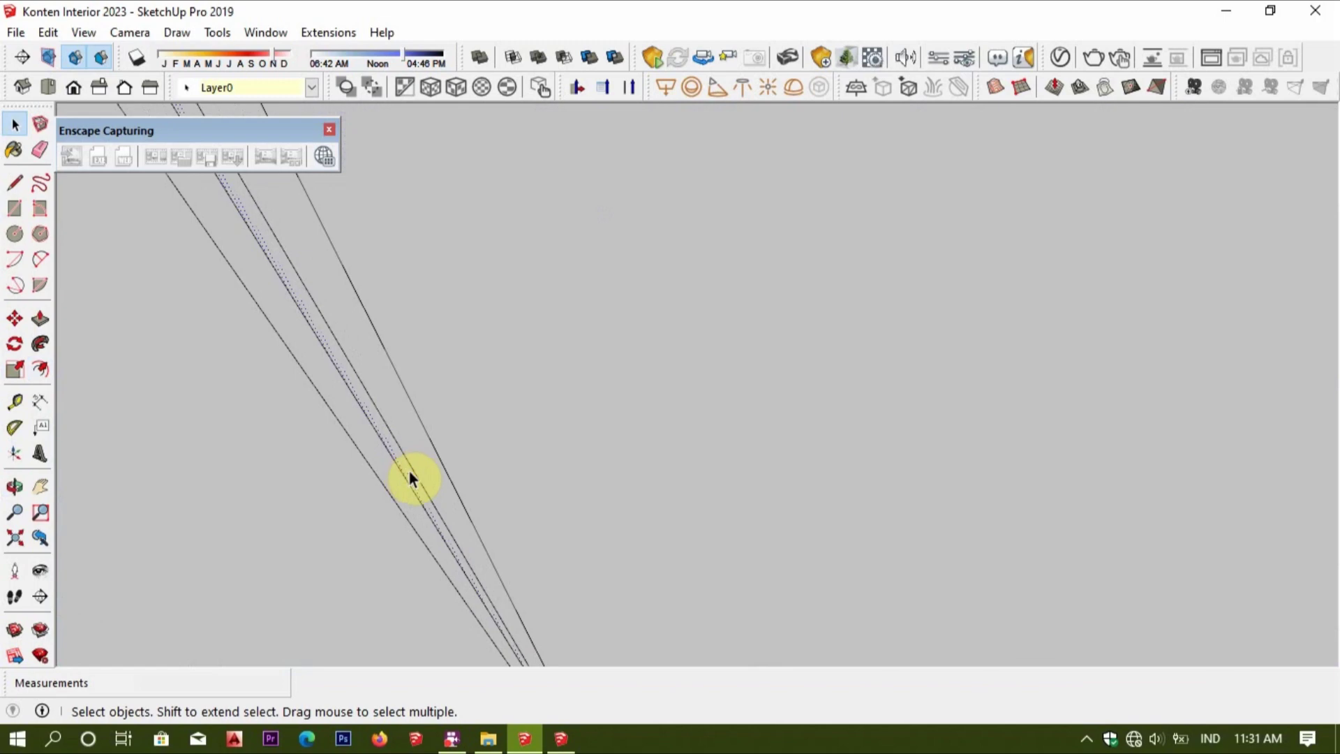
Push the thin strip up into the slab to form the cove light channel.
key("p")
left_click(440, 489)
left_click_drag(405, 513, 430, 489)
key("space")
left_click(430, 489)
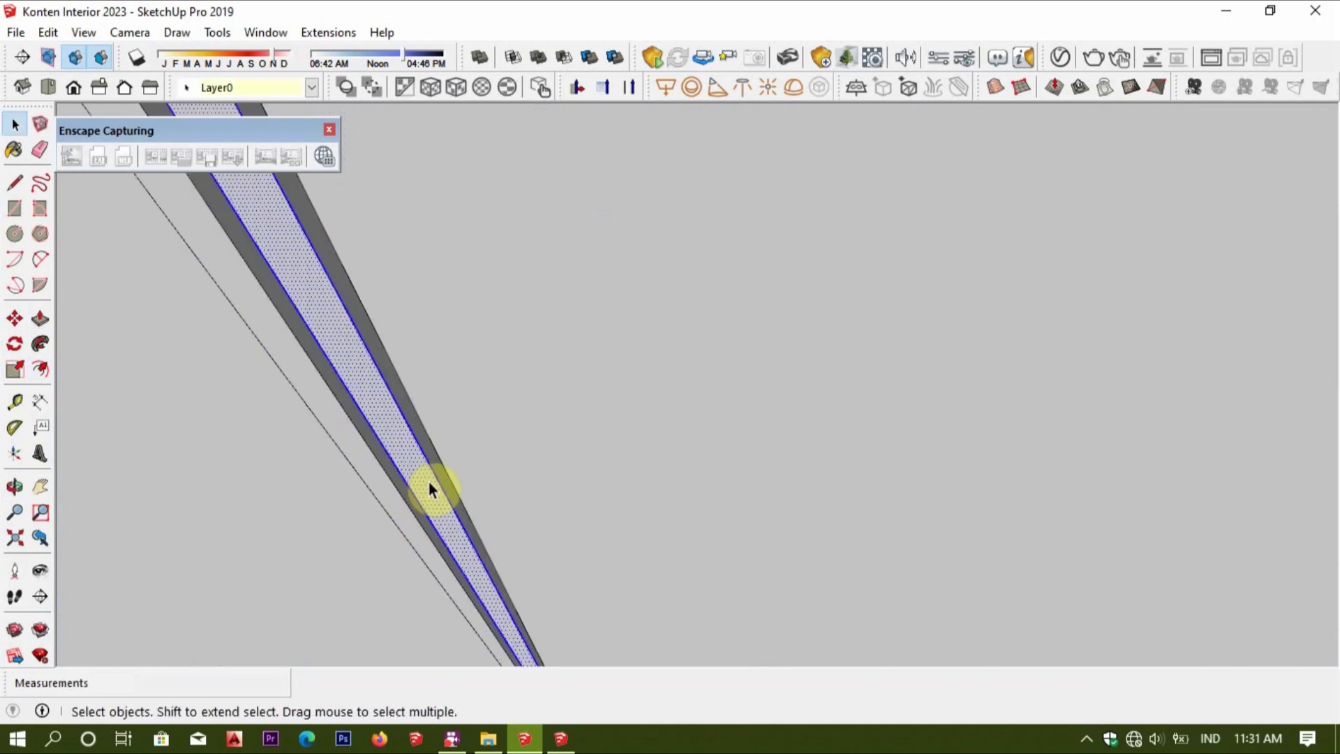
left_click(372, 480)
scroll(388, 479, "down", 5)
scroll(466, 522, "up", 3)
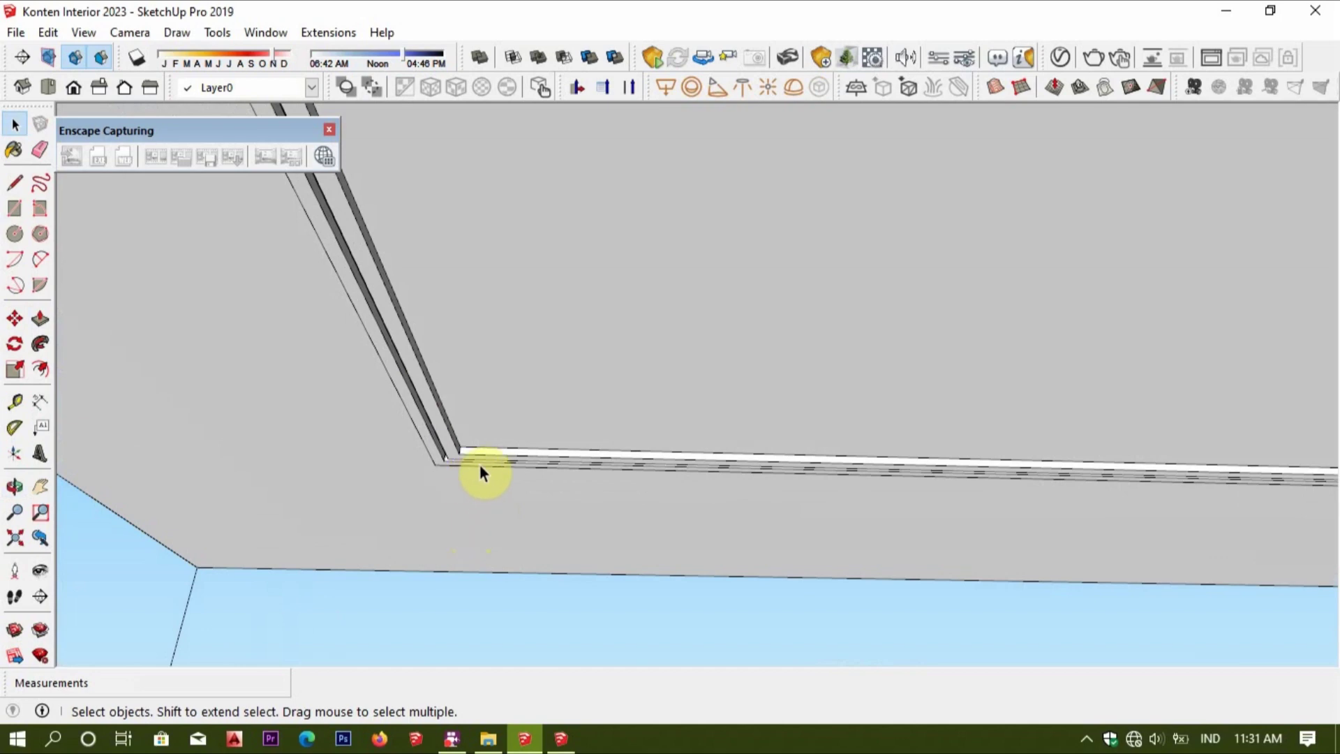
scroll(489, 467, "down", 2)
scroll(501, 478, "down", 3)
scroll(506, 483, "down", 5)
mouse_move(719, 568)
middle_mouse_down()
mouse_move(677, 487)
mouse_move(883, 437)
middle_mouse_up()
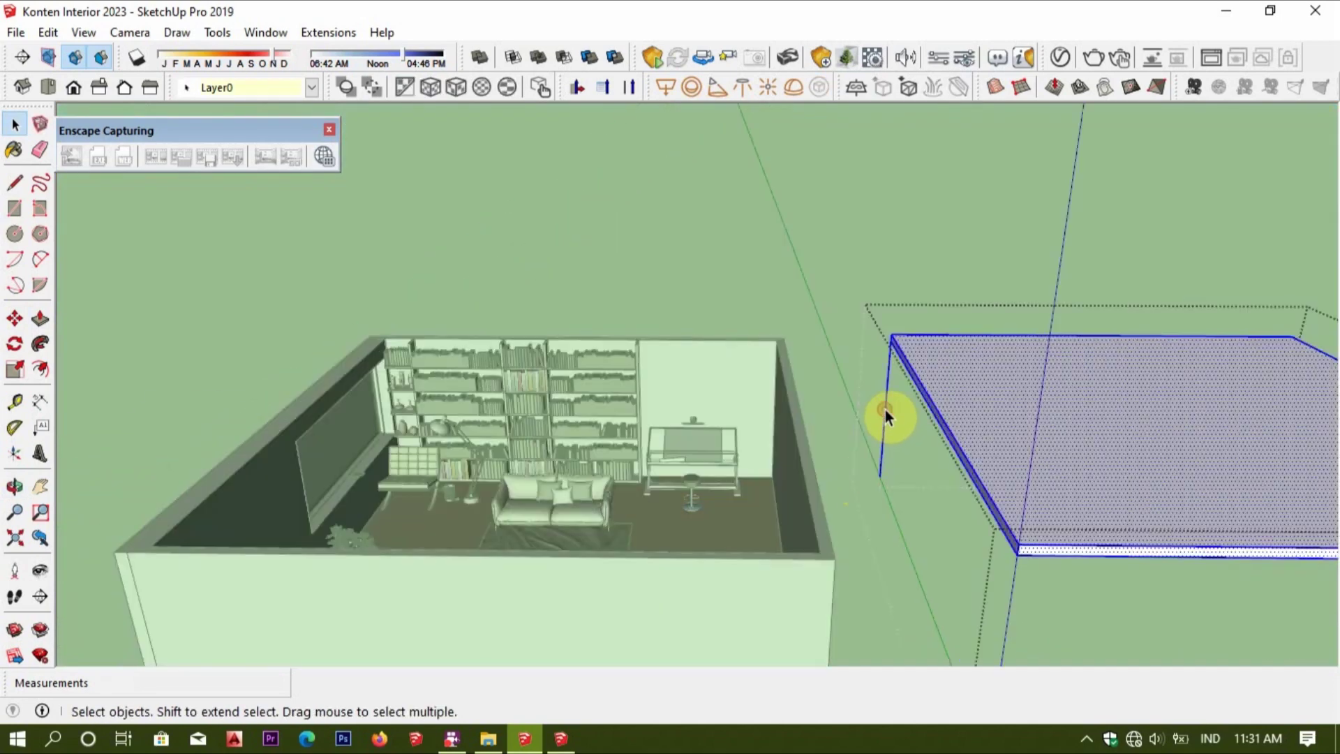
Copy the spotlight fixture from the bahan konten model and return to Konten Interior 2023.
double_click(885, 418)
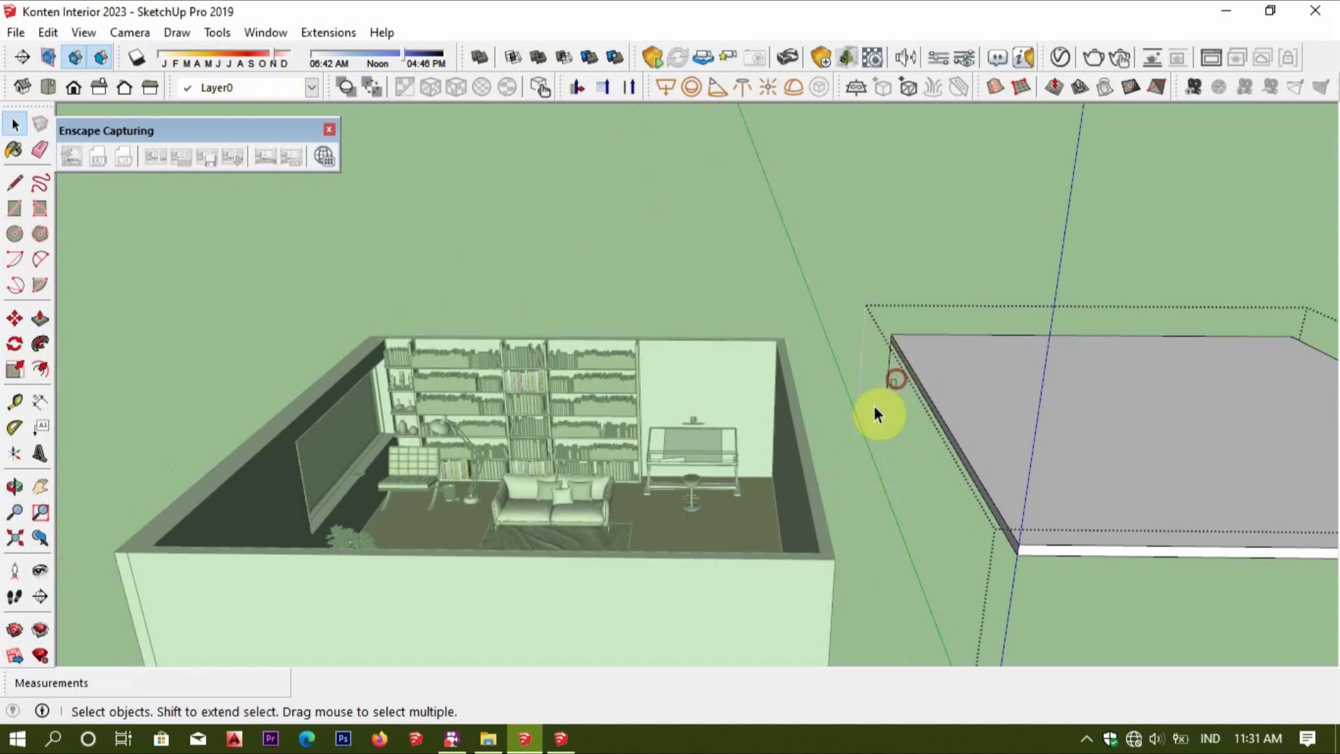
scroll(896, 378, "up", 3)
scroll(883, 402, "up", 2)
key("Escape")
mouse_move(474, 394)
middle_mouse_down()
mouse_move(568, 398)
mouse_move(341, 609)
middle_mouse_up()
left_click(557, 746)
scroll(652, 548, "up", 2)
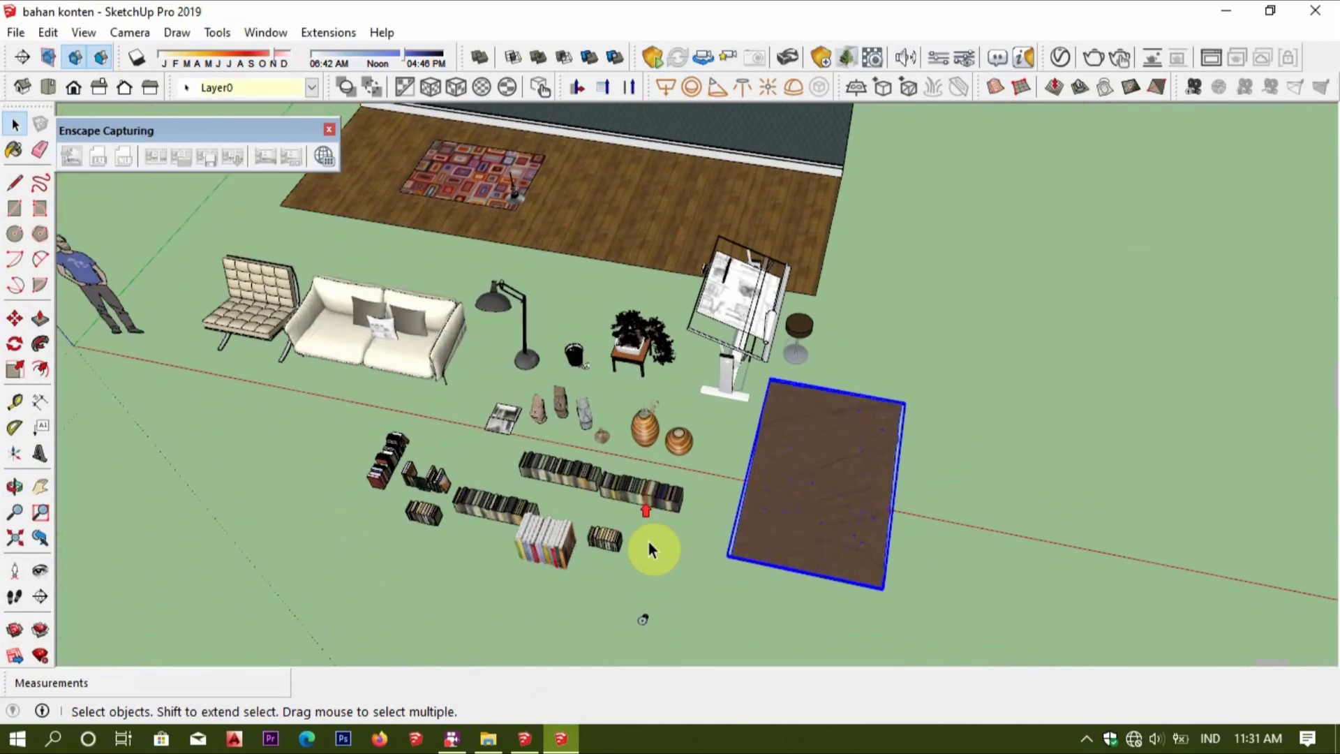
scroll(629, 485, "up", 3)
scroll(622, 480, "up", 2)
left_click(524, 739)
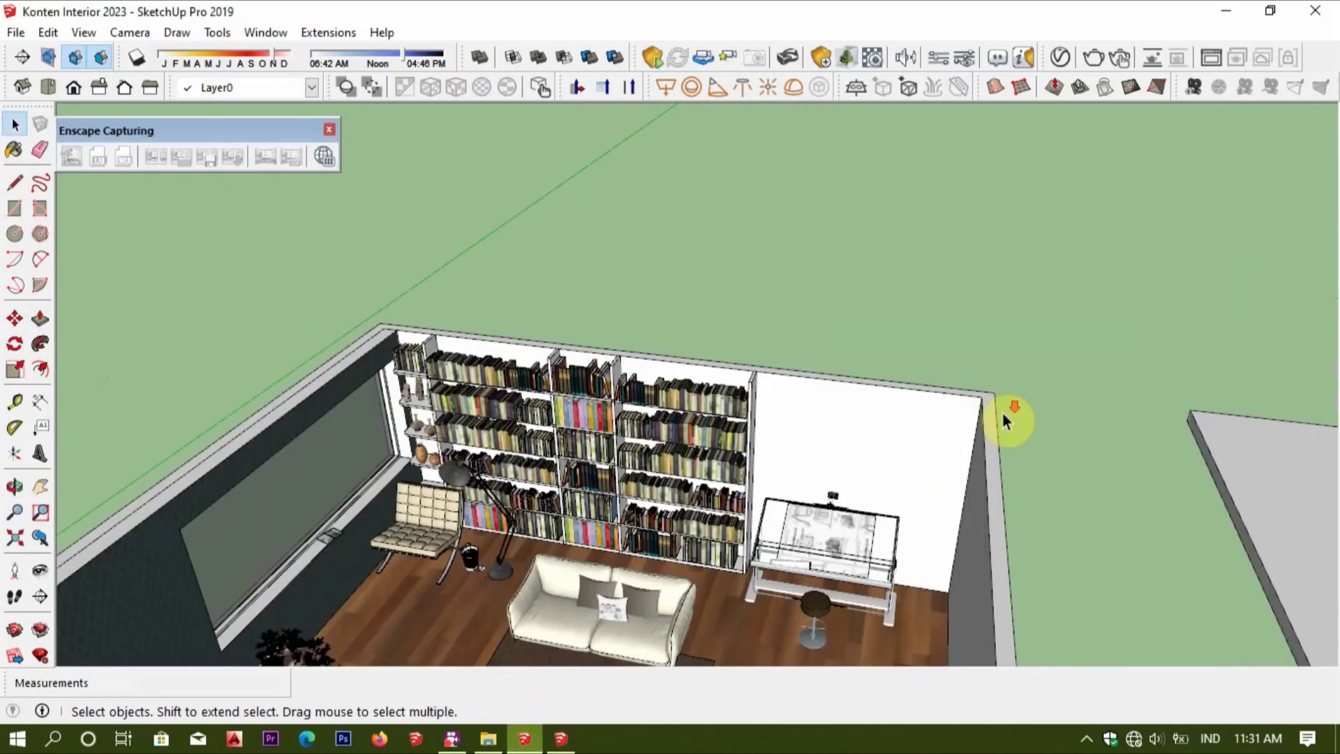
Paste the spotlight under the ceiling slab and set it on the channel corner.
middle_click_drag(1011, 413, 651, 216)
scroll(668, 287, "up", 3)
middle_click_drag(668, 288, 675, 234)
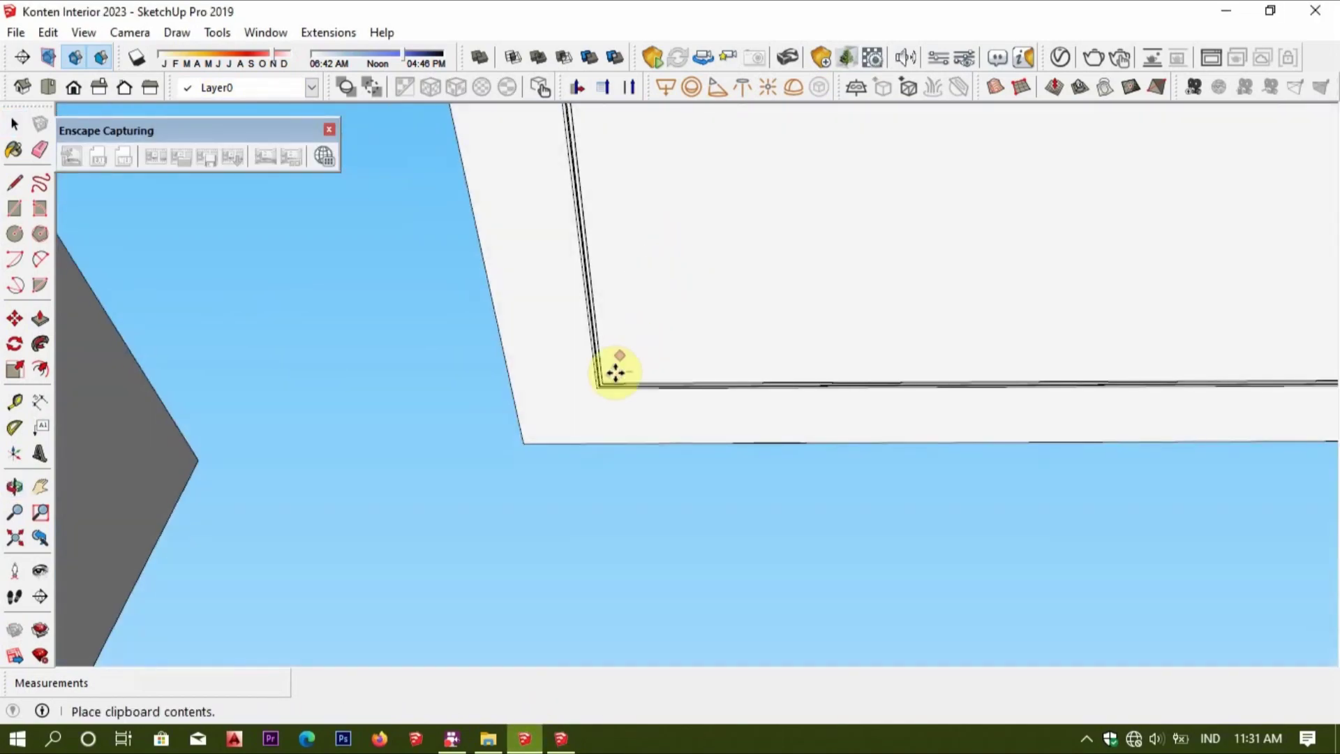
left_click(626, 442)
mouse_move(676, 430)
middle_mouse_down()
mouse_move(290, 527)
mouse_move(596, 377)
mouse_move(358, 396)
middle_mouse_up()
mouse_move(141, 440)
middle_mouse_down()
mouse_move(239, 398)
mouse_move(631, 299)
mouse_move(619, 401)
mouse_move(692, 432)
middle_mouse_up()
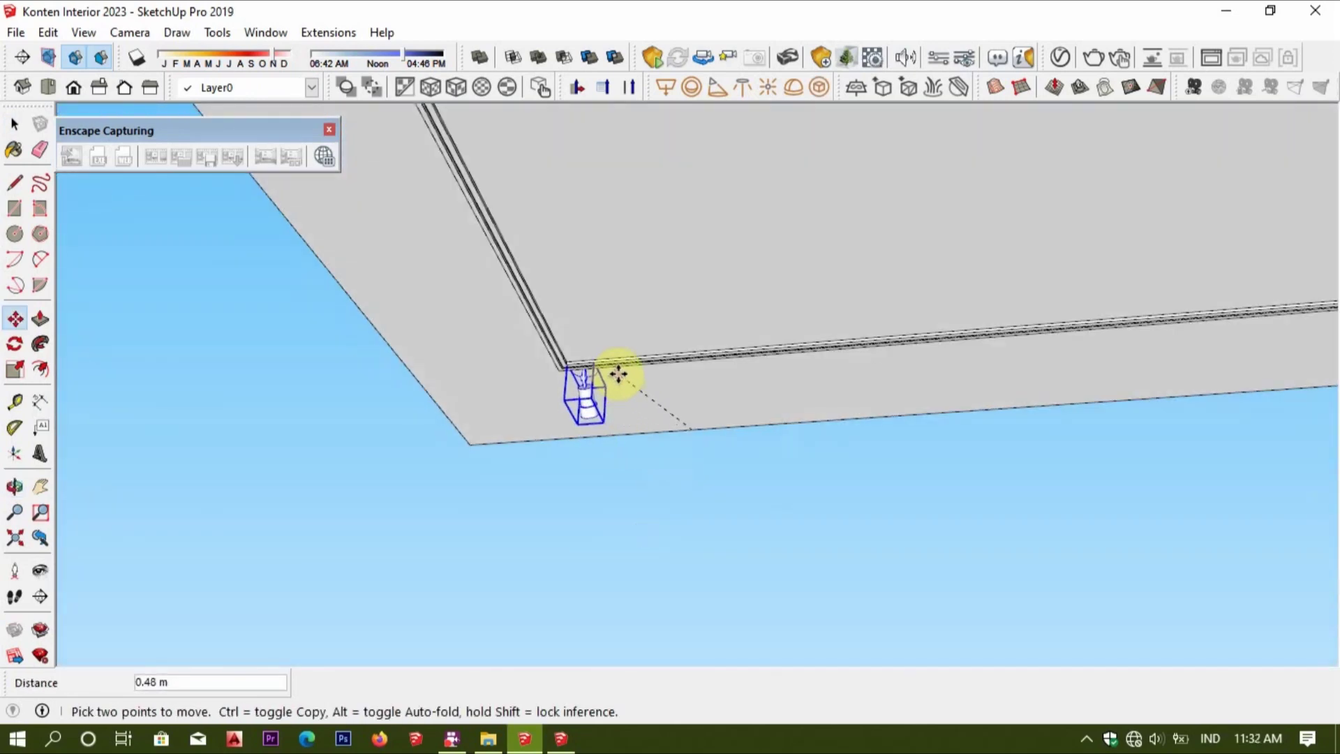
scroll(604, 381, "up", 2)
scroll(569, 374, "up", 2)
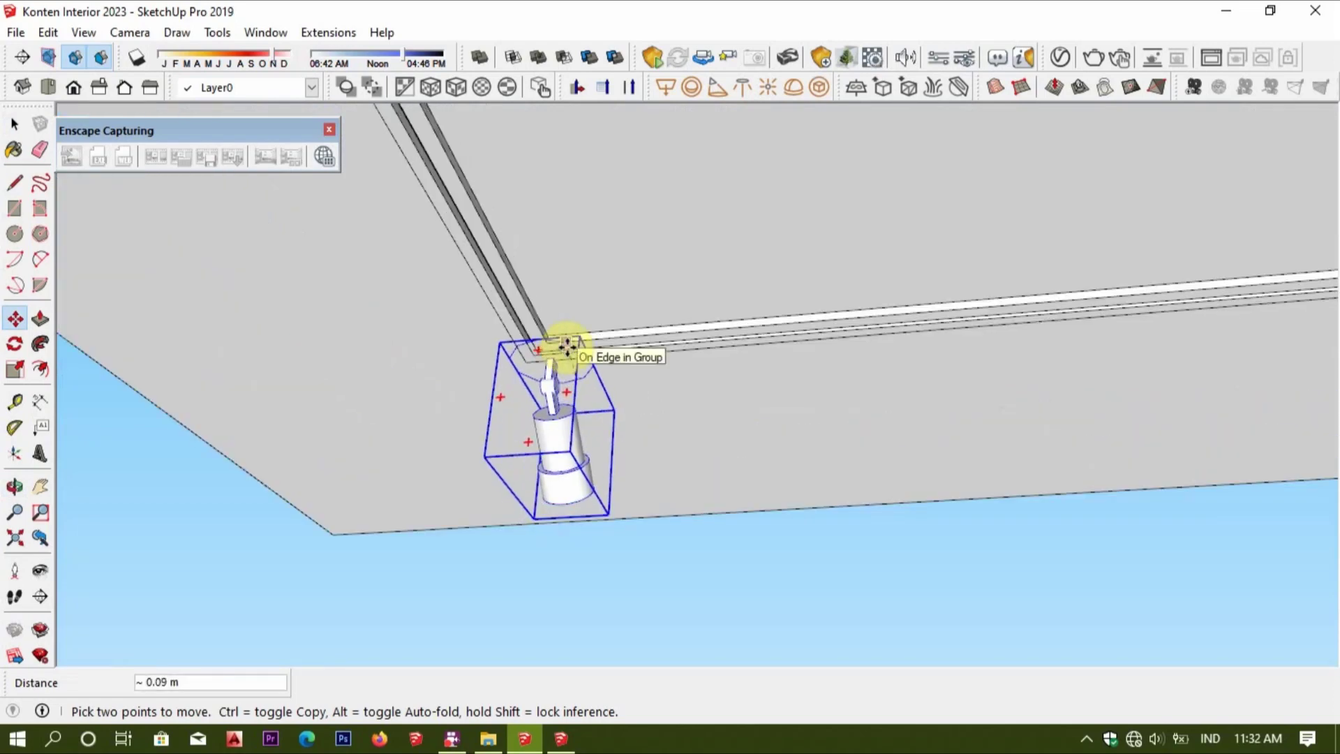
scroll(567, 344, "up", 2)
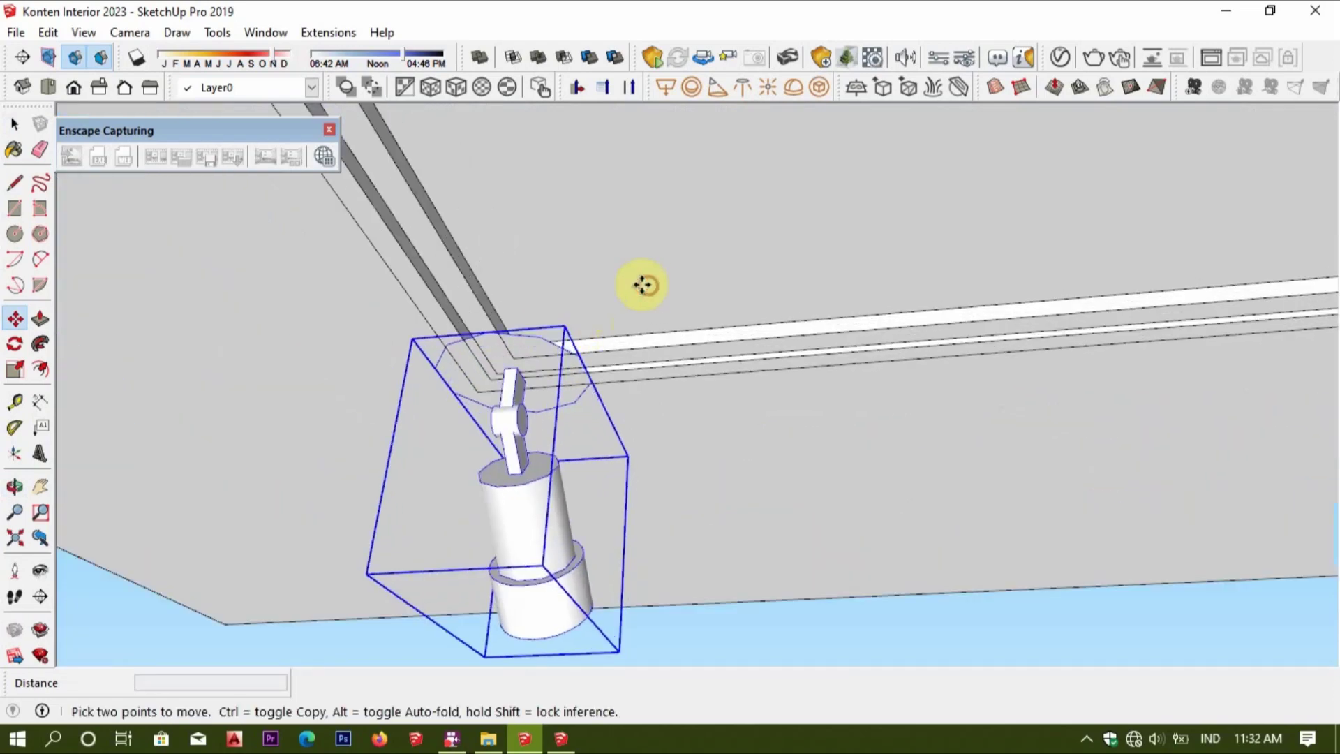
scroll(533, 344, "up", 3)
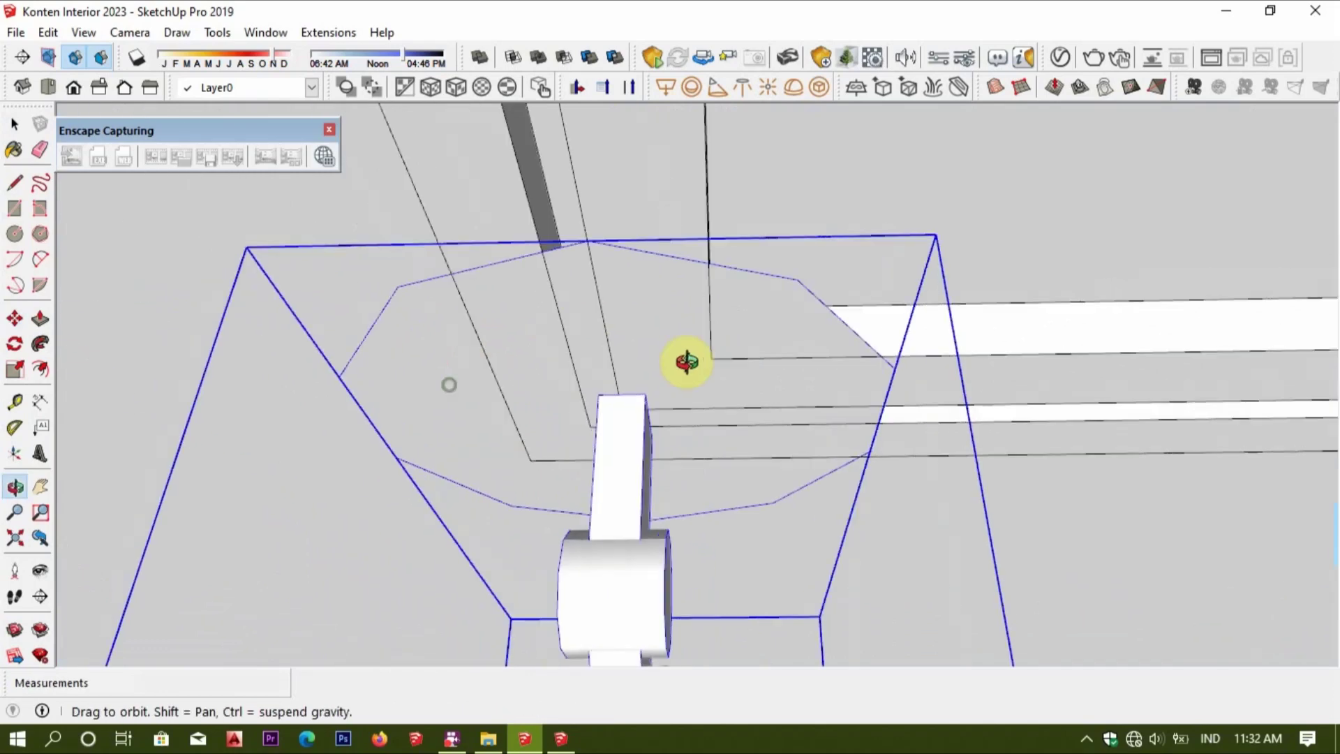
middle_click_drag(685, 359, 655, 414)
left_click(655, 414)
key("space")
Copy the spotlight along the ceiling channel at 1 m spacing.
scroll(651, 432, "down", 3)
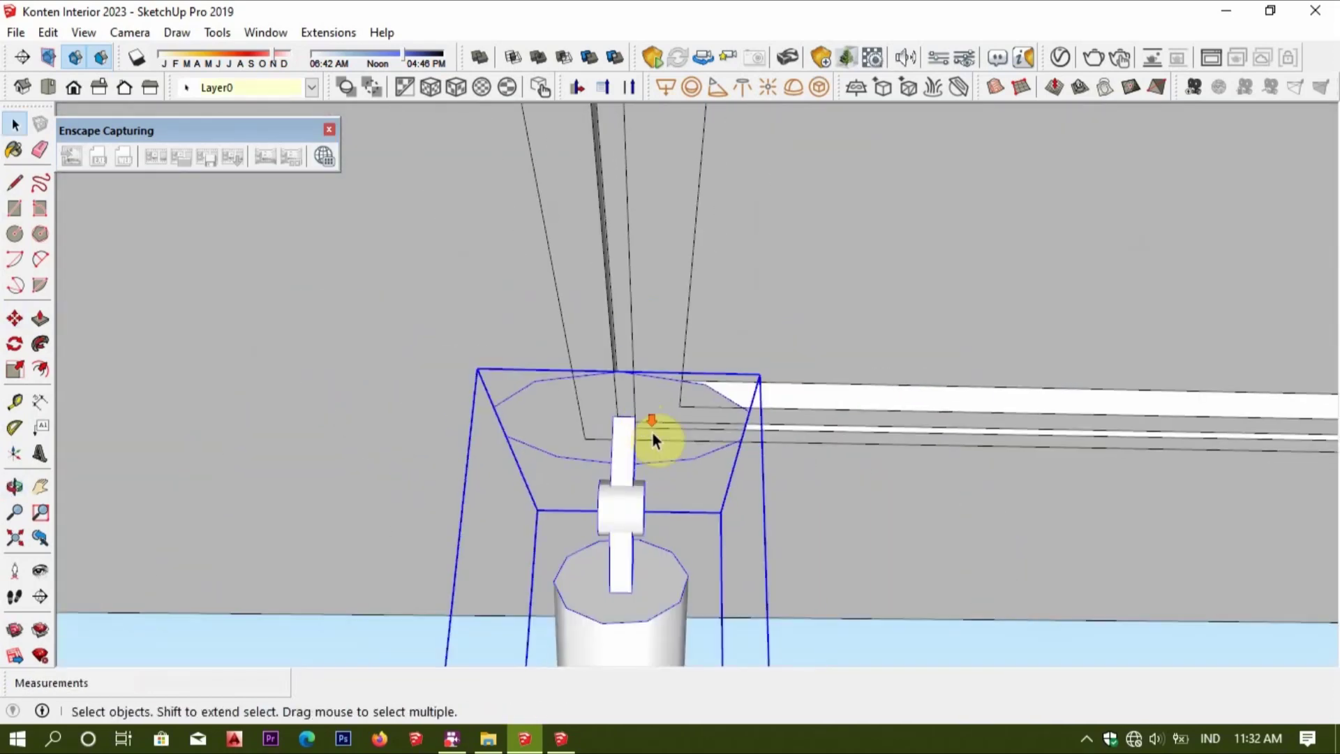
scroll(761, 442, "down", 3)
mouse_move(761, 443)
middle_mouse_down()
mouse_move(612, 382)
mouse_move(590, 391)
mouse_move(649, 381)
mouse_move(629, 360)
middle_mouse_up()
key("m")
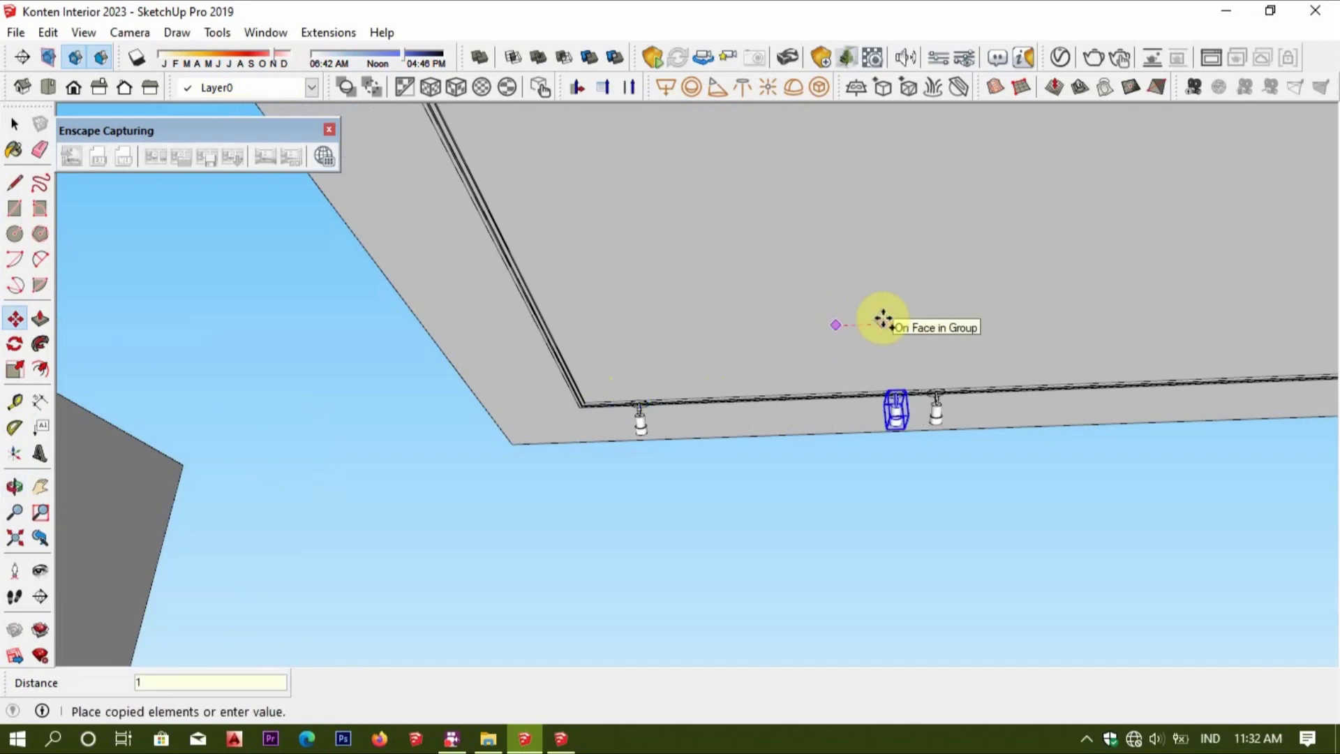
mouse_move(883, 318)
middle_mouse_down()
mouse_move(928, 320)
mouse_move(787, 339)
mouse_move(847, 419)
mouse_move(968, 405)
middle_mouse_up()
scroll(968, 405, "up", 2)
key("space")
left_click(1021, 396)
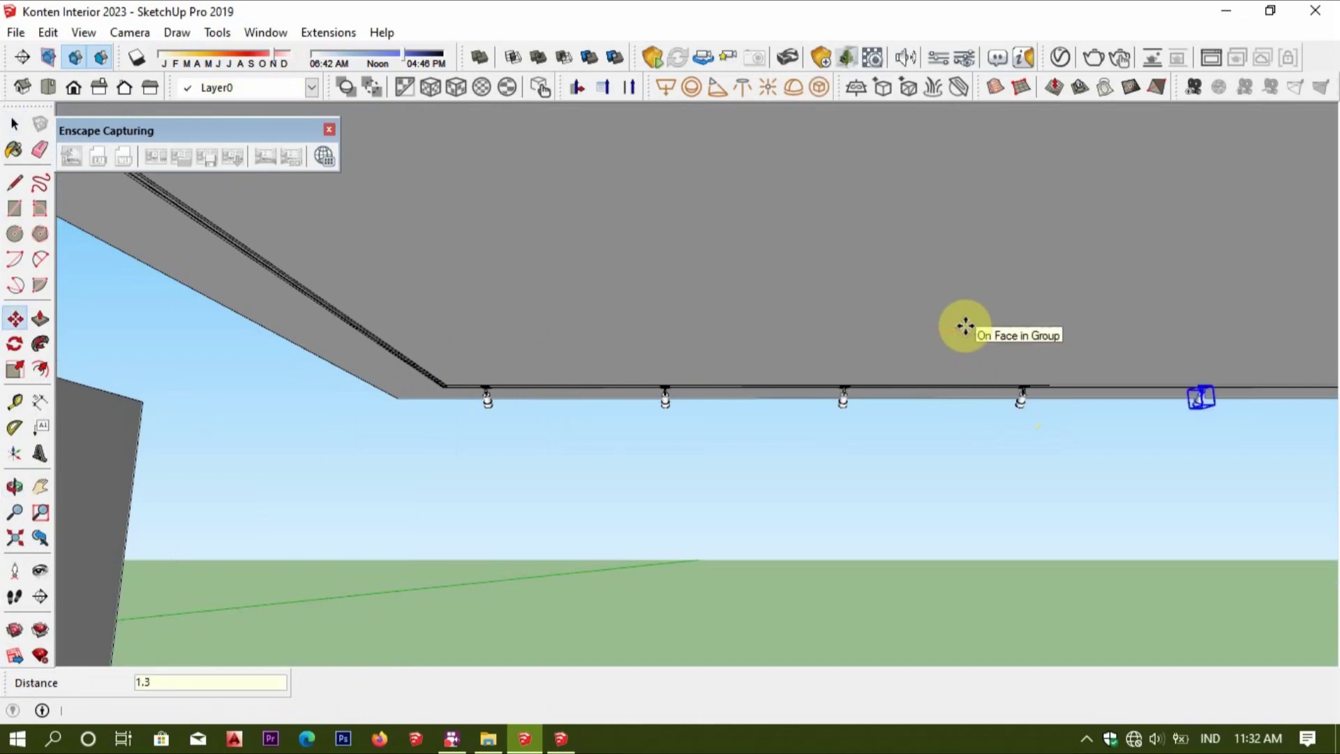
mouse_move(985, 319)
middle_mouse_down()
mouse_move(889, 275)
mouse_move(954, 326)
middle_mouse_up()
key("space")
left_click(949, 405)
Add a rotated spotlight copy at the channel corner and continue copies at 1.3 m spacing.
mouse_move(696, 370)
middle_mouse_down()
mouse_move(717, 299)
mouse_move(479, 343)
middle_mouse_up()
scroll(479, 340, "up", 2)
middle_click_drag(281, 329, 582, 256)
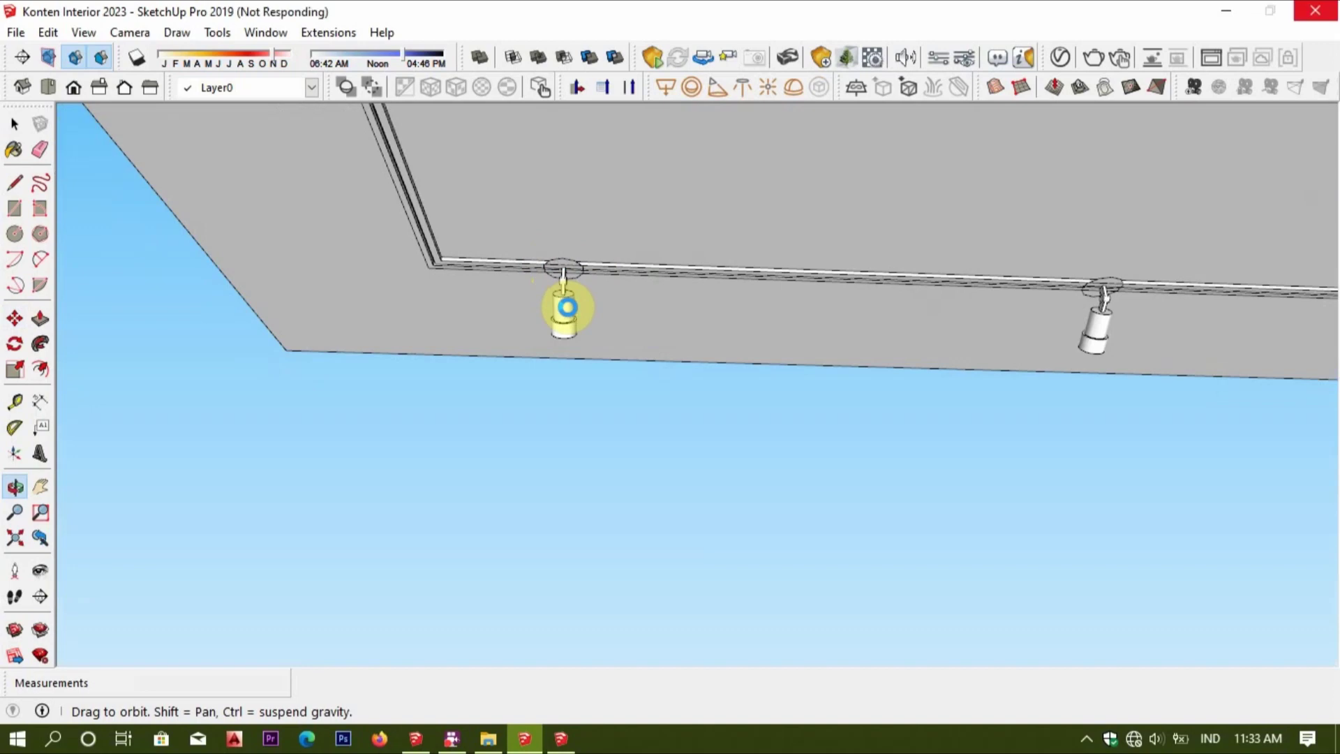
left_click(567, 313)
middle_click_drag(557, 296, 718, 287)
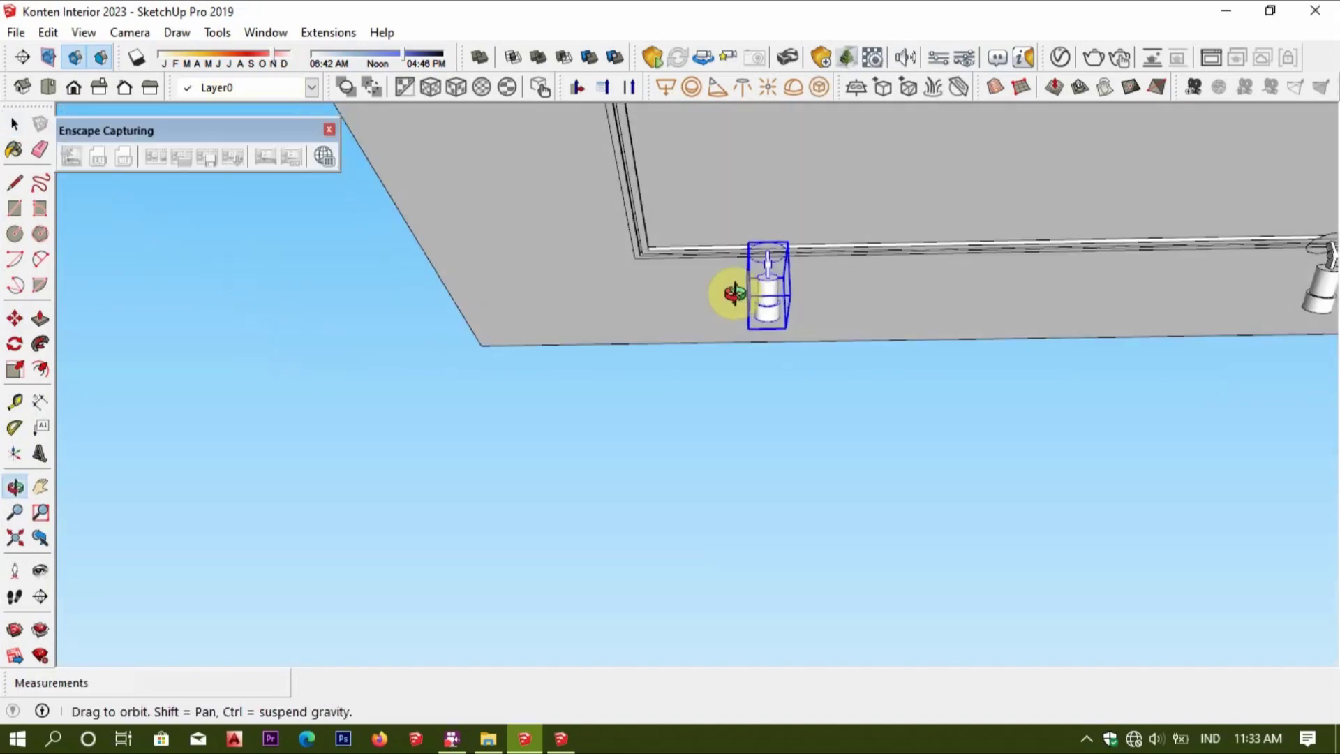
left_click(612, 297)
middle_click_drag(664, 290, 628, 365)
mouse_move(628, 365)
left_mouse_down()
mouse_move(580, 363)
mouse_move(554, 328)
left_mouse_up()
mouse_move(554, 329)
middle_mouse_down()
mouse_move(203, 245)
mouse_move(574, 371)
mouse_move(689, 315)
middle_mouse_up()
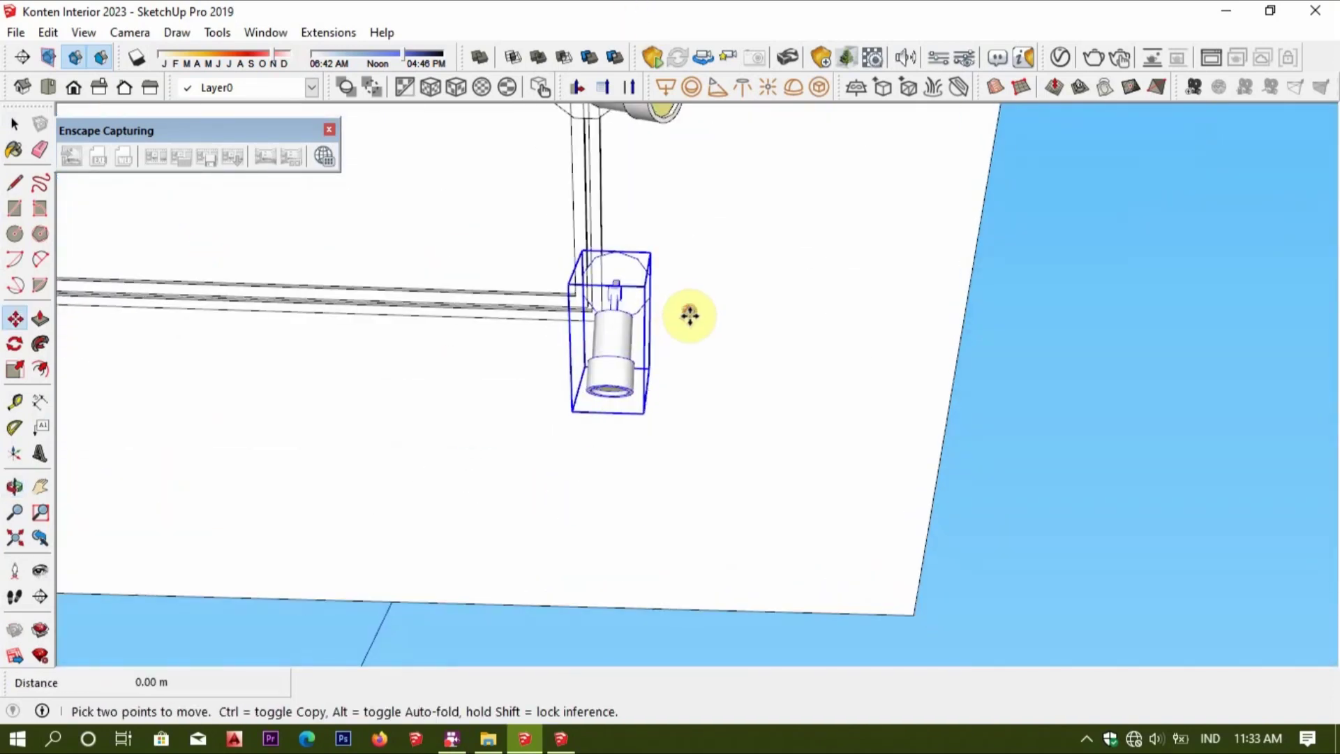
mouse_move(568, 428)
middle_mouse_down()
mouse_move(533, 421)
mouse_move(507, 383)
mouse_move(580, 391)
mouse_move(814, 357)
middle_mouse_up()
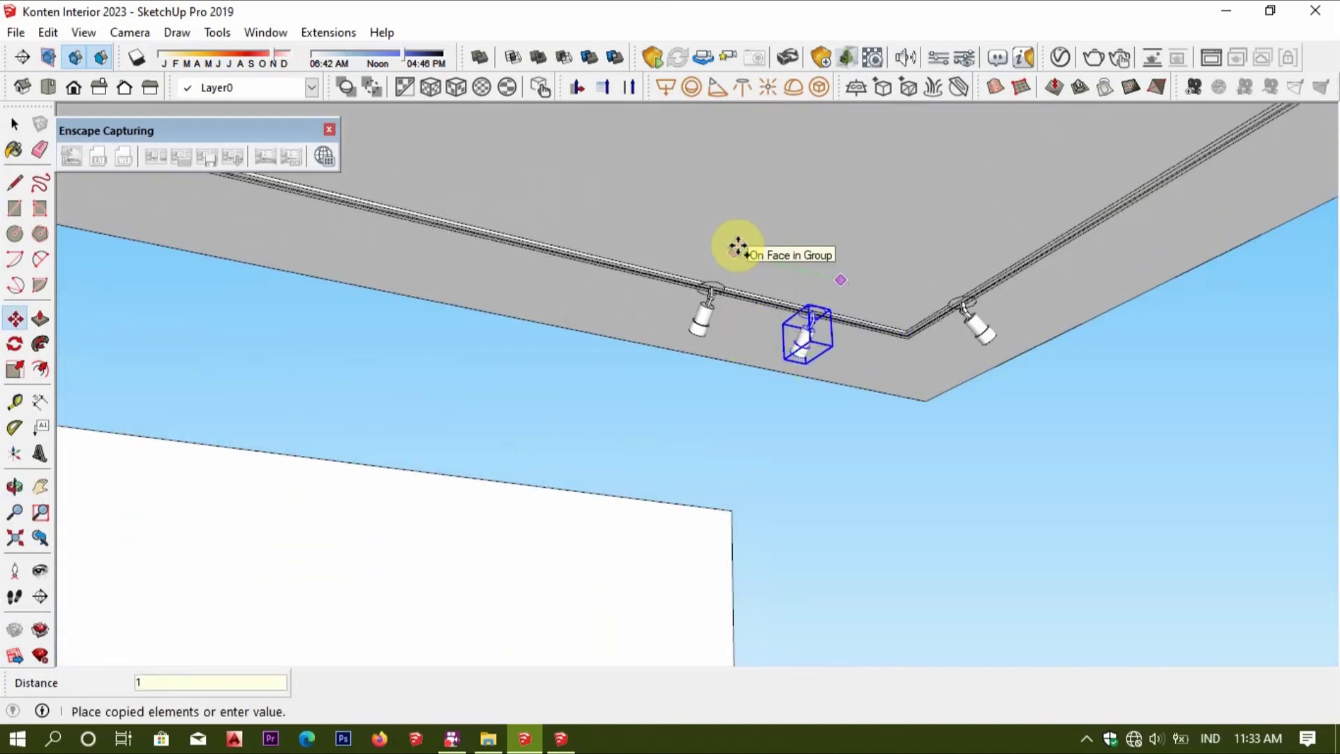
scroll(737, 246, "down", 3)
mouse_move(766, 231)
middle_mouse_down()
mouse_move(823, 299)
mouse_move(638, 218)
middle_mouse_up()
key("space")
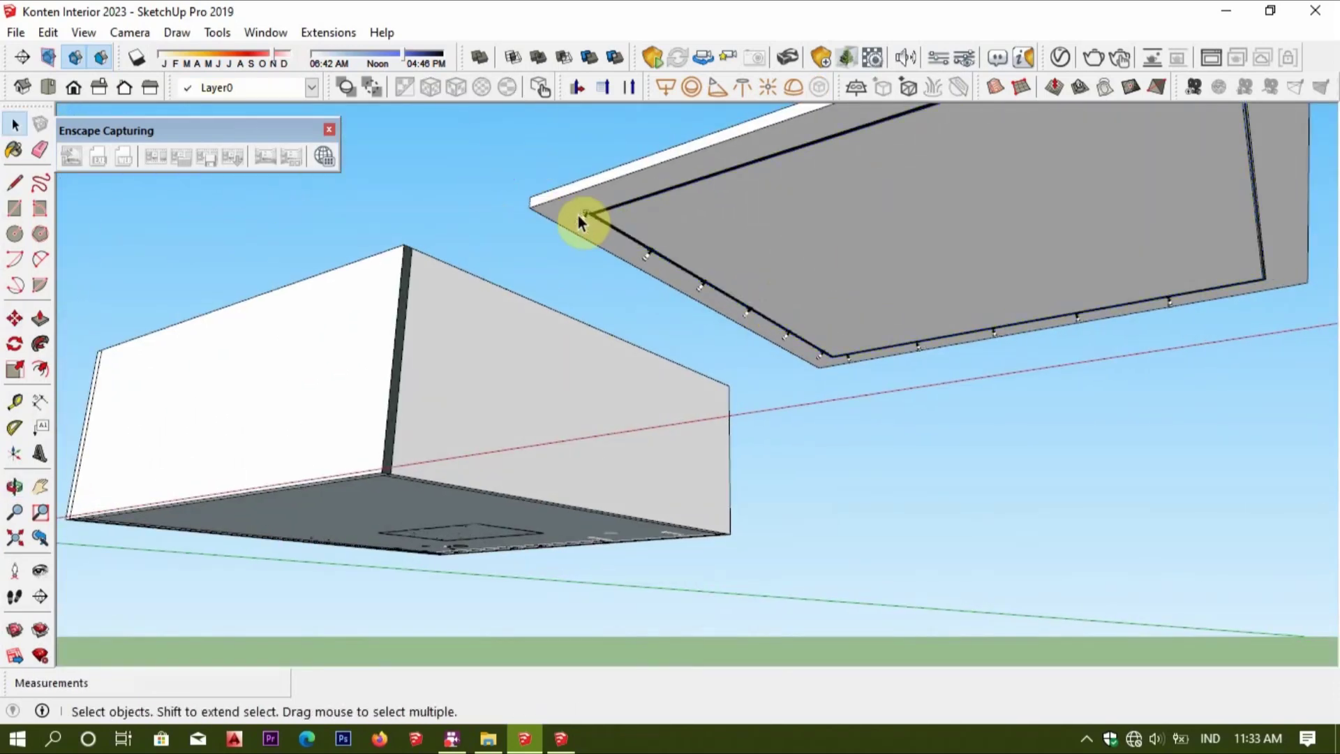
Drop the loose ceiling panel at its new position.
scroll(590, 225, "down", 3)
middle_click_drag(876, 257, 916, 302)
scroll(868, 298, "down", 2)
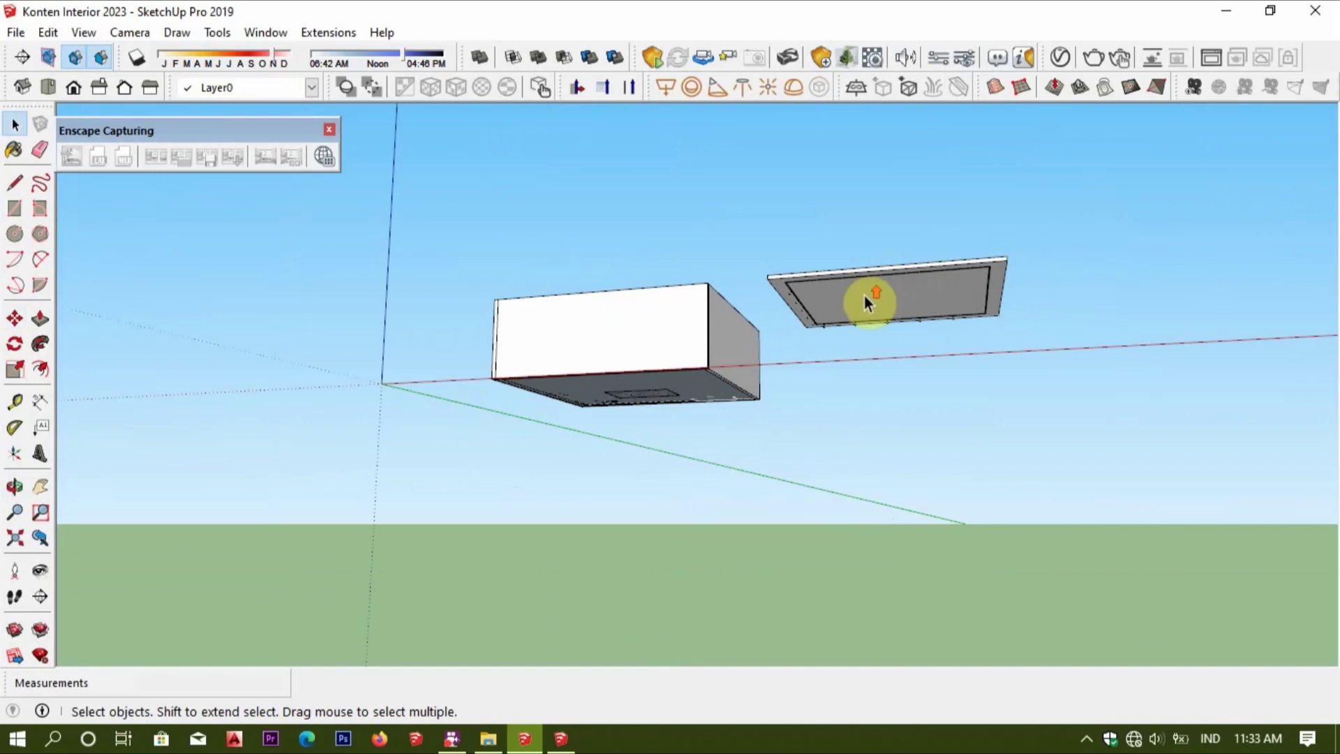
scroll(717, 371, "up", 2)
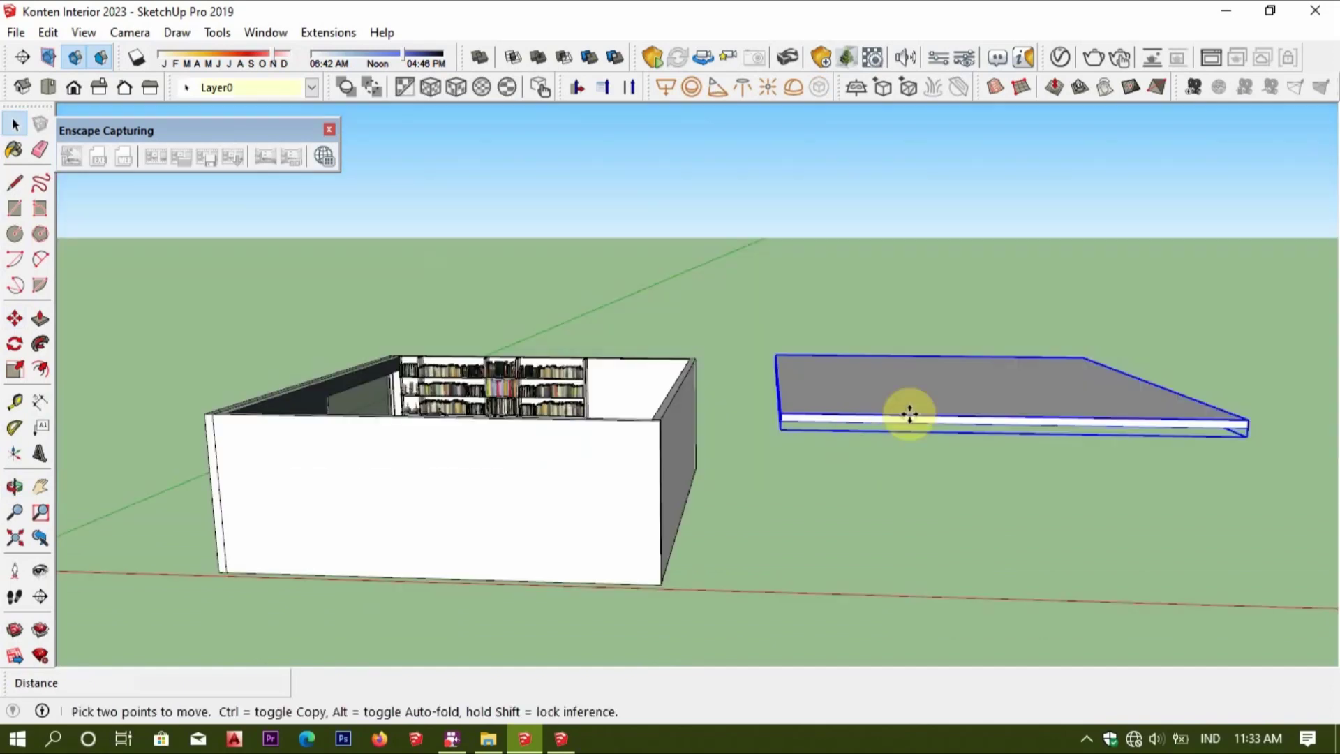
left_click(870, 406)
key("space")
mouse_move(883, 405)
middle_mouse_down()
mouse_move(722, 250)
mouse_move(670, 232)
middle_mouse_up()
Scale the ceiling panel up from its corner grip.
key("s")
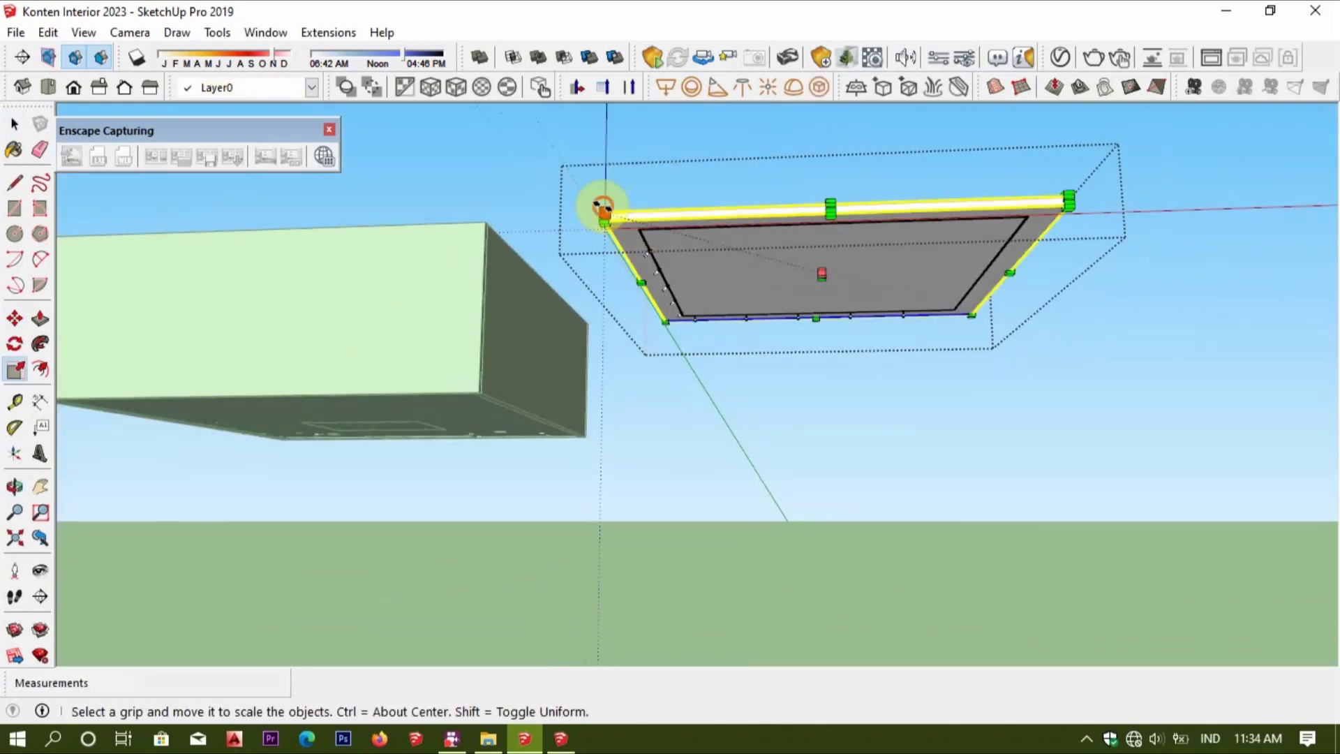
left_click_drag(602, 210, 508, 180)
key("space")
middle_click_drag(509, 180, 721, 370)
left_click(722, 370)
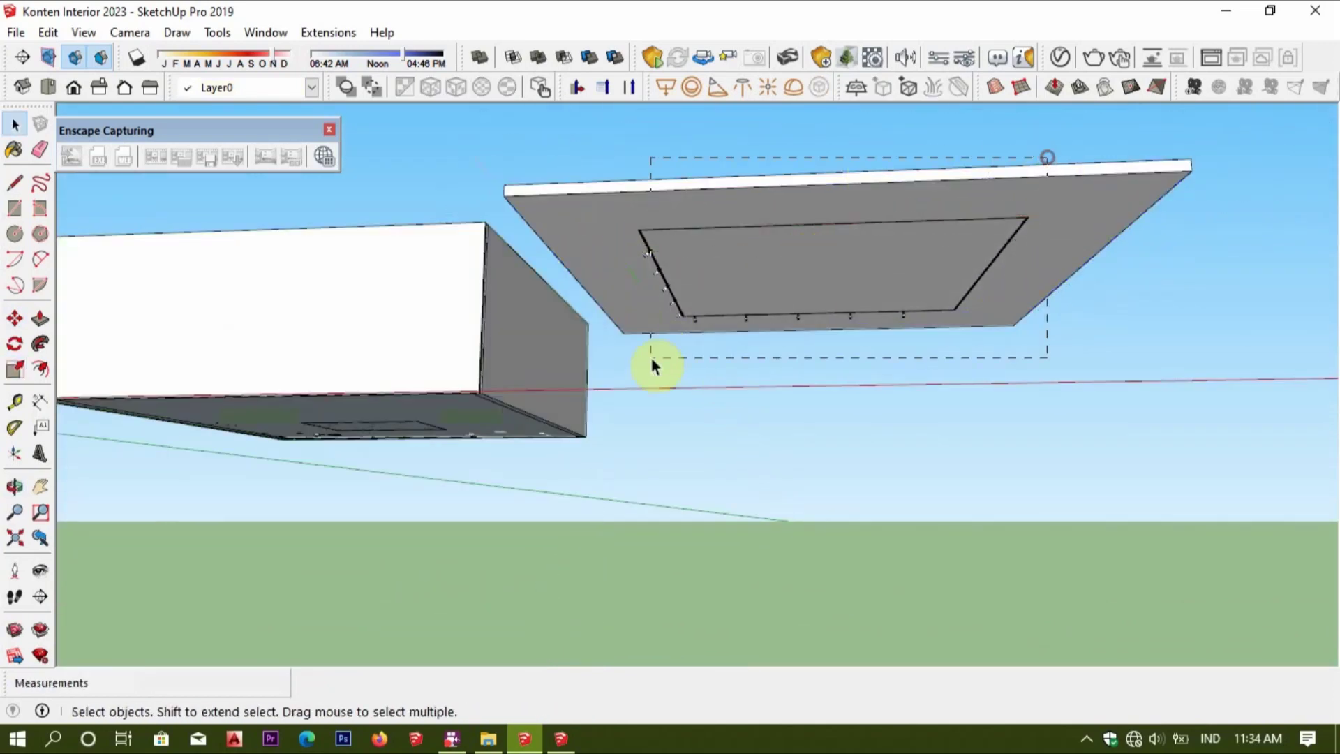
Move the ceiling panel 0.79 m onto the room.
left_click(808, 273)
key("m")
key("Return")
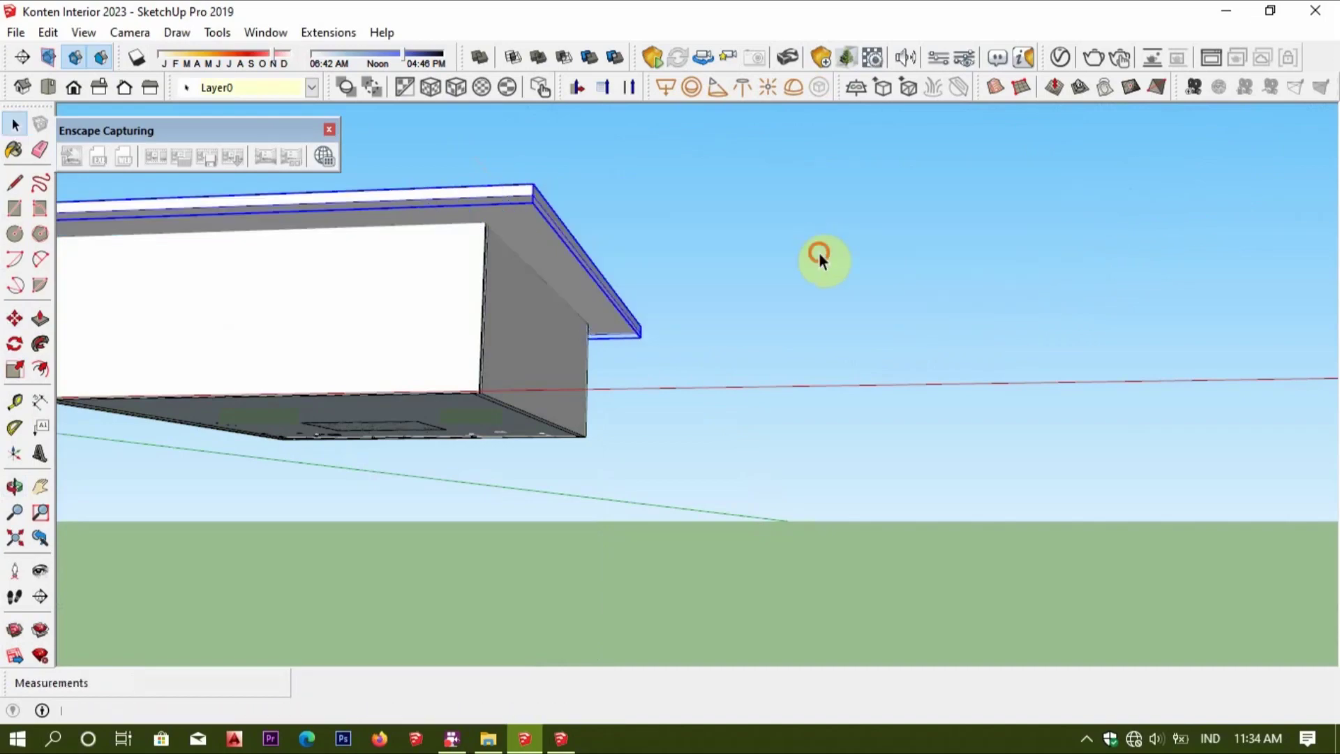
middle_click_drag(819, 253, 652, 493)
key("space")
scroll(538, 472, "up", 5)
mouse_move(538, 473)
middle_mouse_down()
mouse_move(585, 199)
mouse_move(522, 318)
mouse_move(497, 439)
mouse_move(458, 440)
mouse_move(469, 463)
mouse_move(462, 422)
middle_mouse_up()
Select all the floor and board geometry for a move, cancel it, and view the bookshelf level-on.
key("ctrl+a")
key("m")
left_click(462, 417)
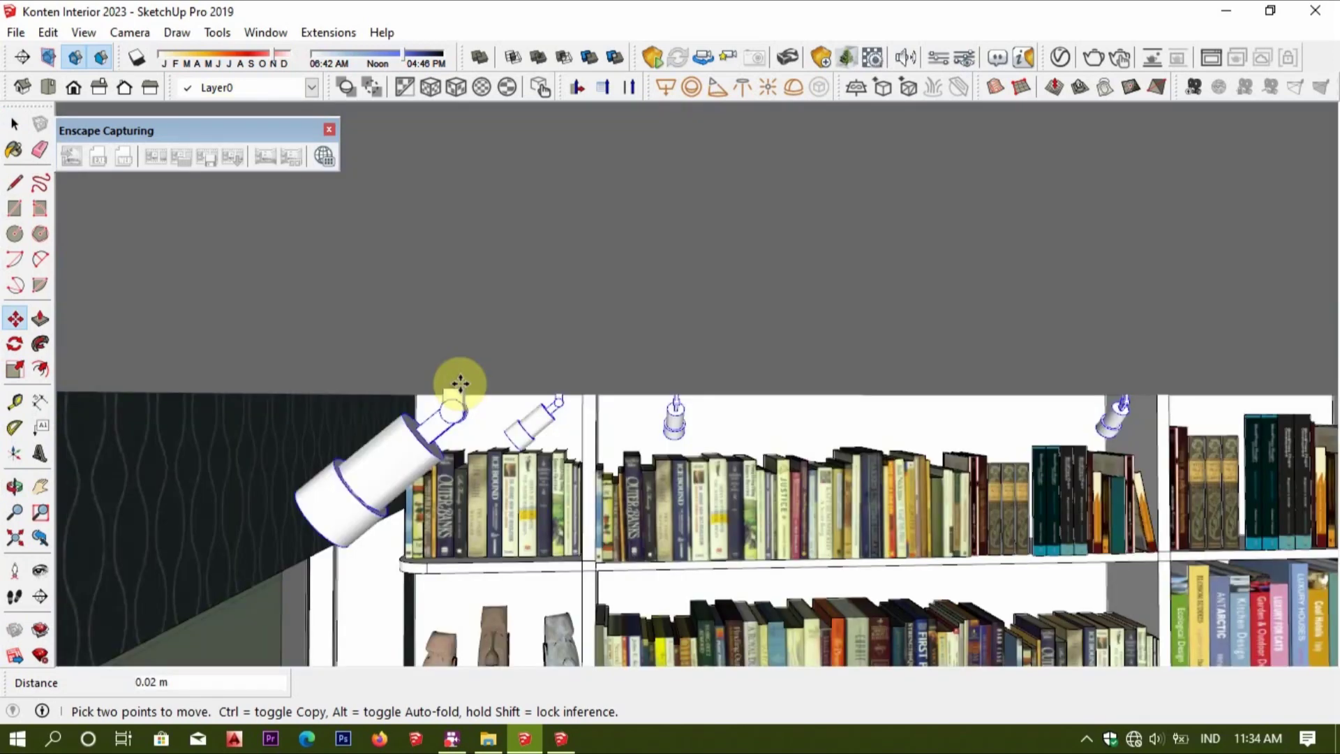
key("space")
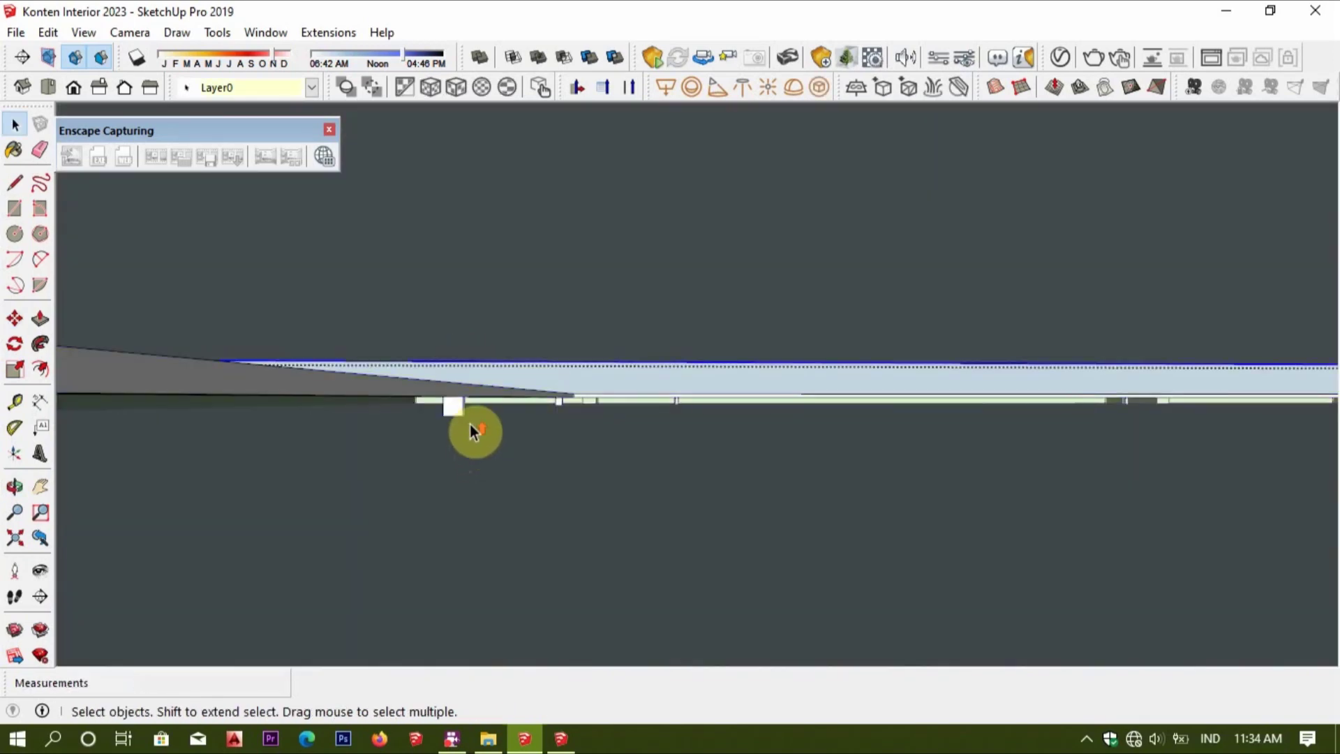
middle_click_drag(469, 427, 470, 431)
key("l")
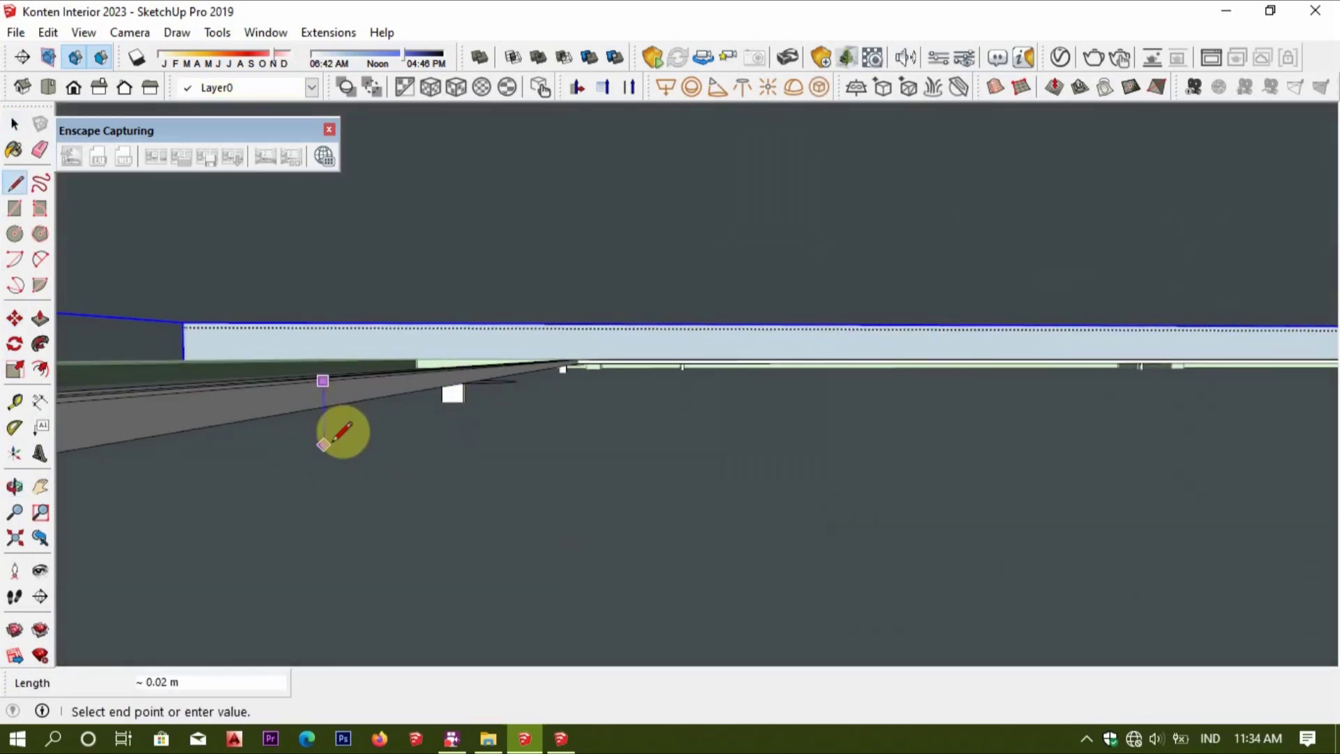
key("space")
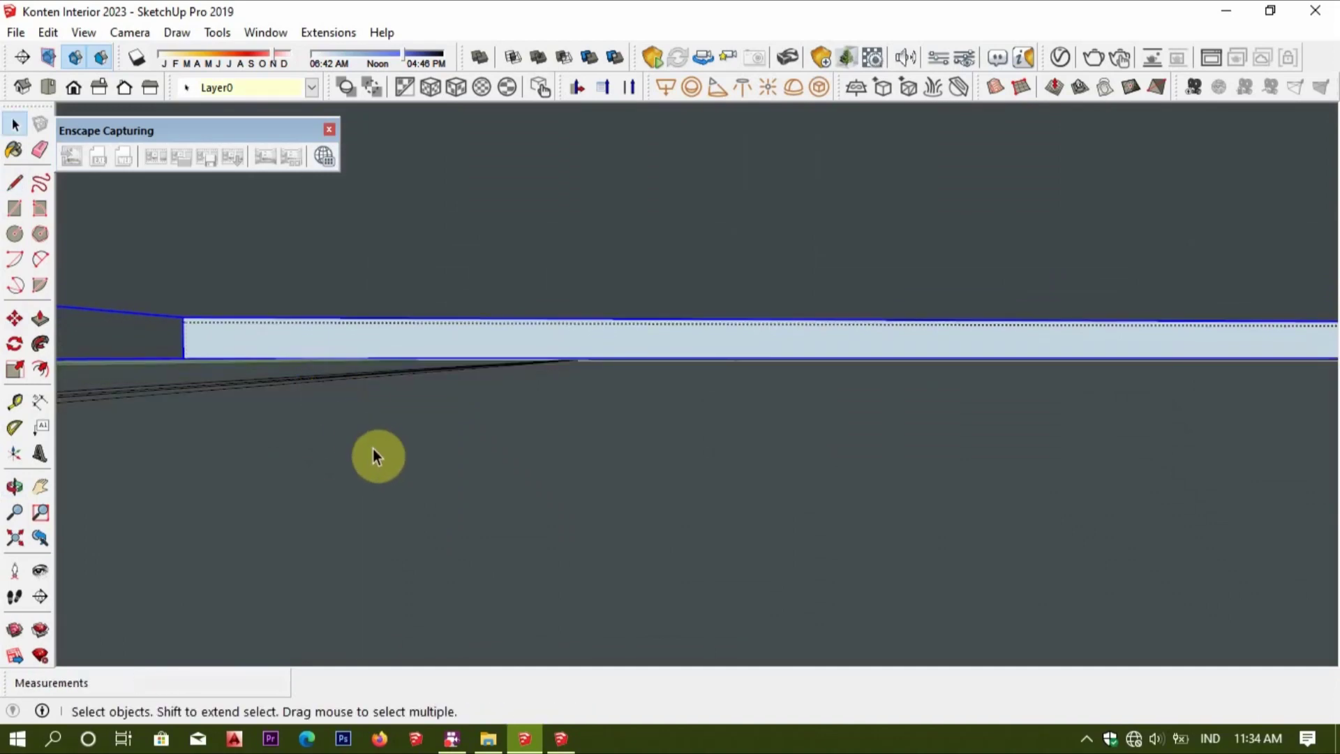
middle_click_drag(377, 454, 321, 432)
mouse_move(572, 430)
middle_mouse_down()
mouse_move(670, 278)
mouse_move(595, 443)
mouse_move(931, 649)
mouse_move(601, 537)
mouse_move(906, 610)
mouse_move(449, 413)
mouse_move(503, 364)
mouse_move(428, 353)
mouse_move(350, 368)
mouse_move(307, 347)
mouse_move(317, 337)
mouse_move(494, 389)
middle_mouse_up()
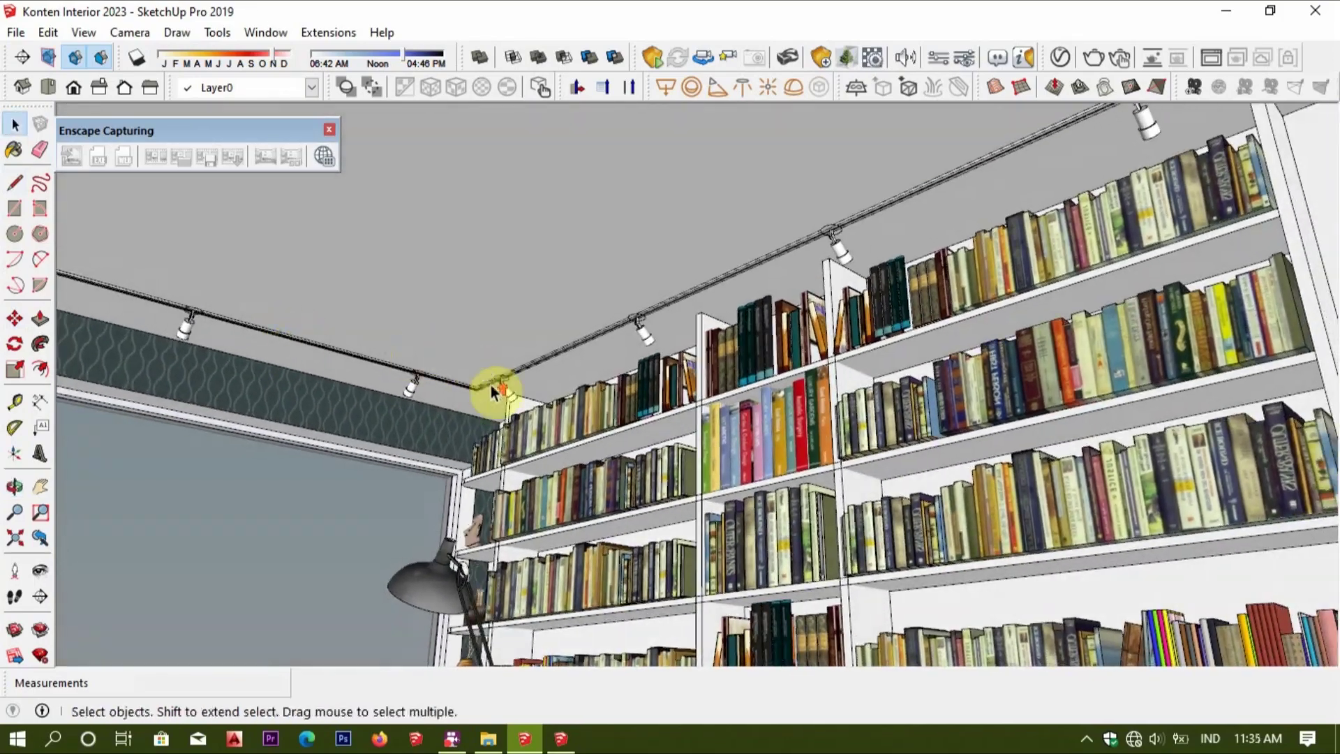
Open the ceiling track group and select its spotlights.
scroll(514, 372, "up", 3)
left_click(513, 371)
double_click(513, 384)
mouse_move(363, 385)
middle_mouse_down()
mouse_move(696, 344)
mouse_move(907, 335)
middle_mouse_up()
mouse_move(920, 381)
middle_mouse_down()
mouse_move(1107, 370)
mouse_move(608, 321)
mouse_move(691, 314)
mouse_move(504, 283)
middle_mouse_up()
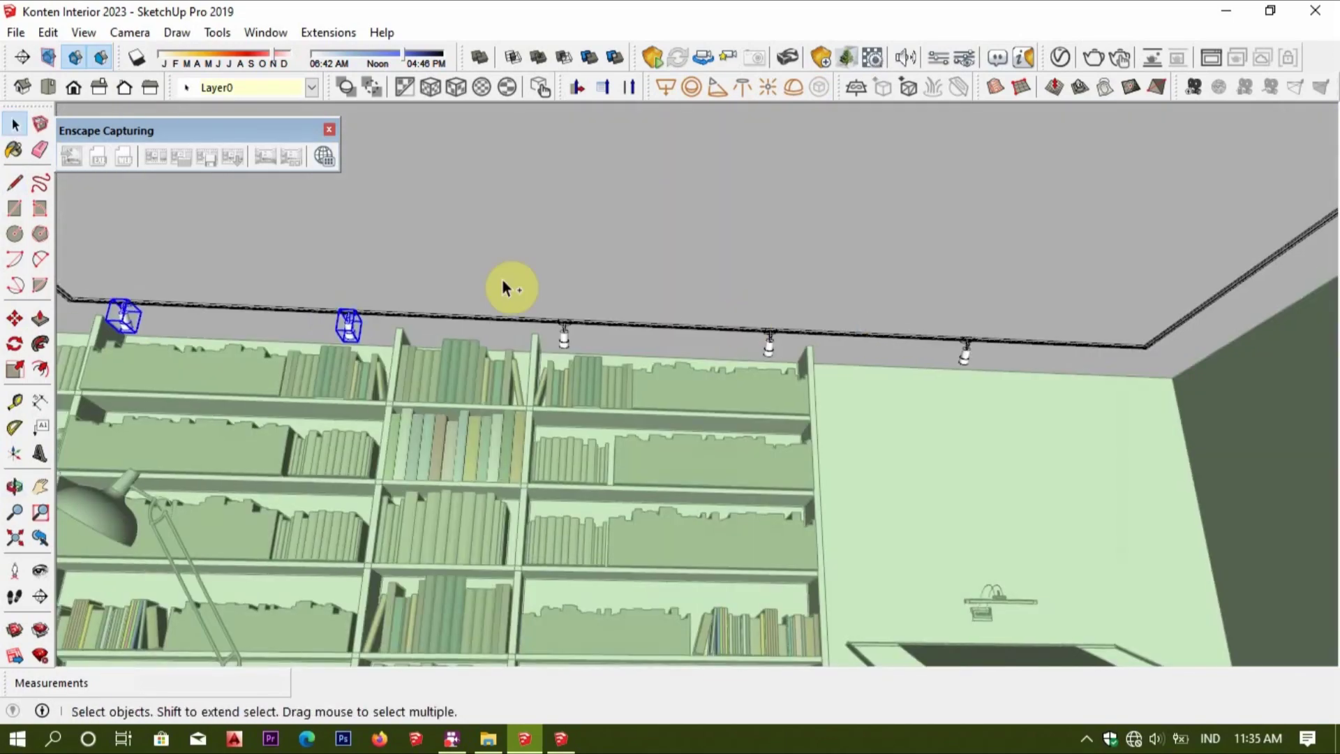
scroll(935, 351, "up", 3)
scroll(901, 344, "up", 3)
mouse_move(900, 344)
middle_mouse_down()
mouse_move(1083, 356)
mouse_move(1232, 284)
mouse_move(796, 388)
mouse_move(801, 323)
mouse_move(766, 311)
middle_mouse_up()
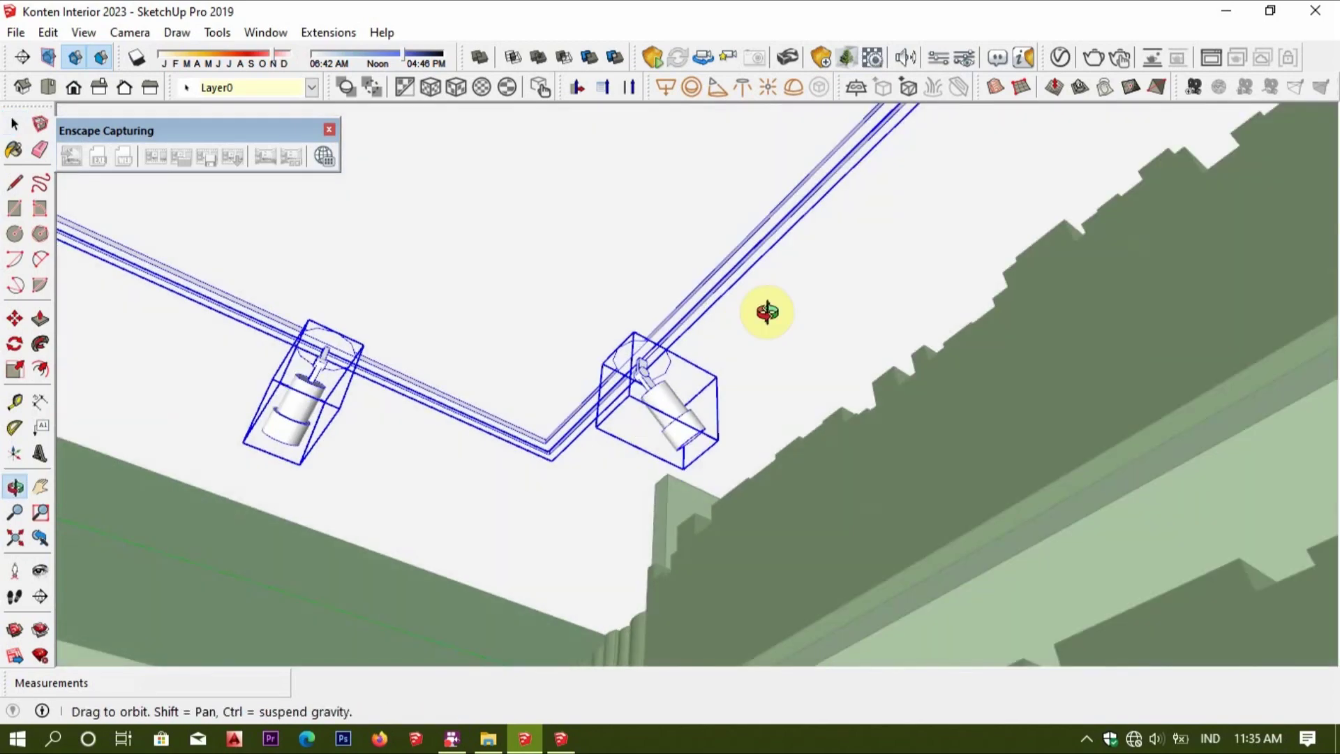
Slide the selected spotlights 0.27 m along the track, then start Enscape.
key("m")
mouse_move(470, 200)
middle_mouse_down()
mouse_move(571, 247)
mouse_move(562, 290)
mouse_move(643, 300)
mouse_move(709, 479)
mouse_move(676, 398)
mouse_move(643, 375)
mouse_move(1177, 178)
middle_mouse_up()
key("space")
mouse_move(510, 453)
middle_mouse_down()
mouse_move(693, 533)
mouse_move(679, 425)
mouse_move(707, 534)
mouse_move(676, 488)
mouse_move(700, 514)
mouse_move(717, 447)
middle_mouse_up()
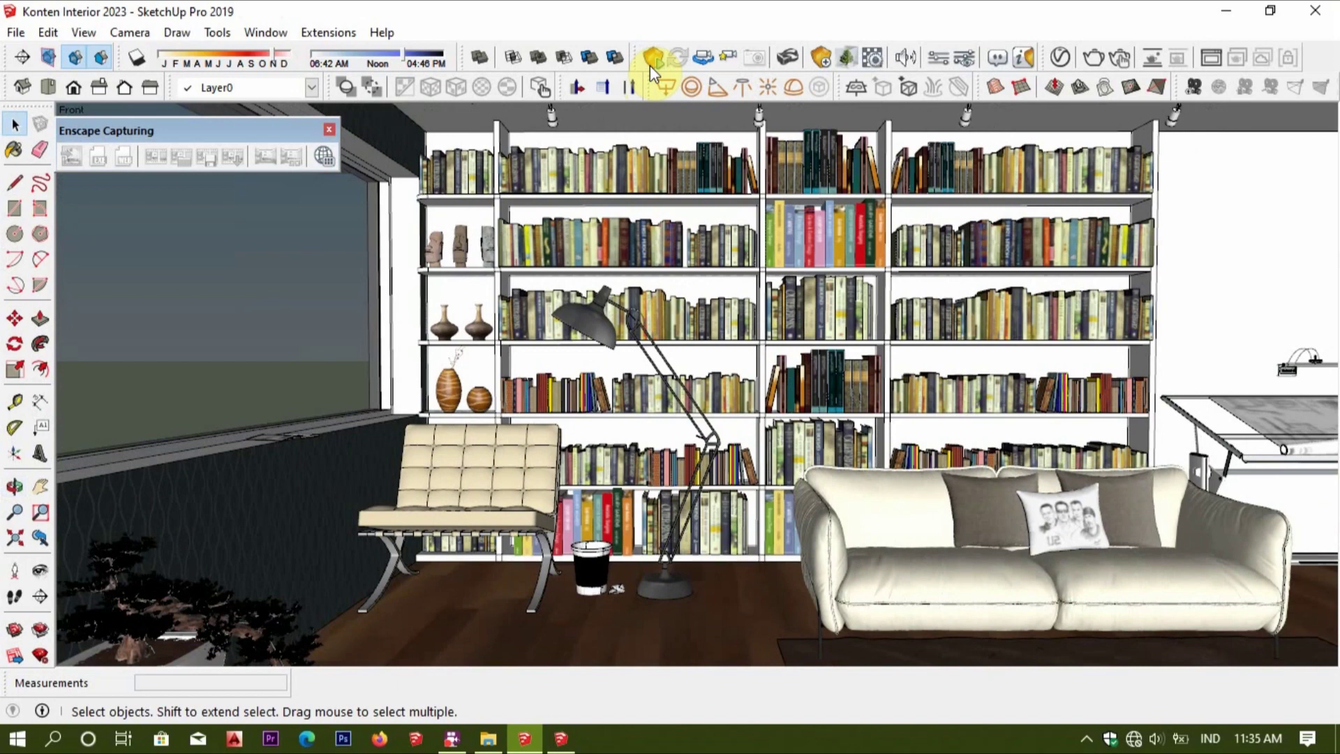
left_click(651, 64)
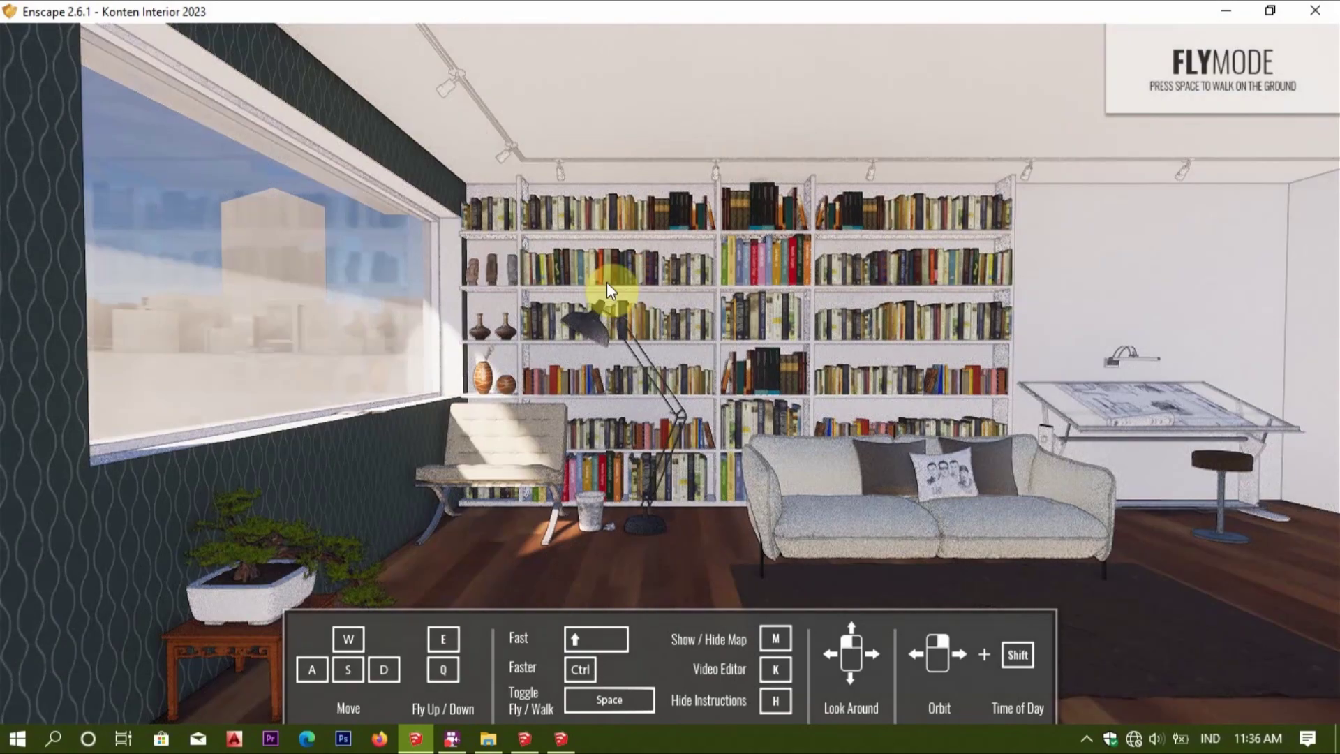
Fly the Enscape camera around the bookshelf with WASD.
key("w")
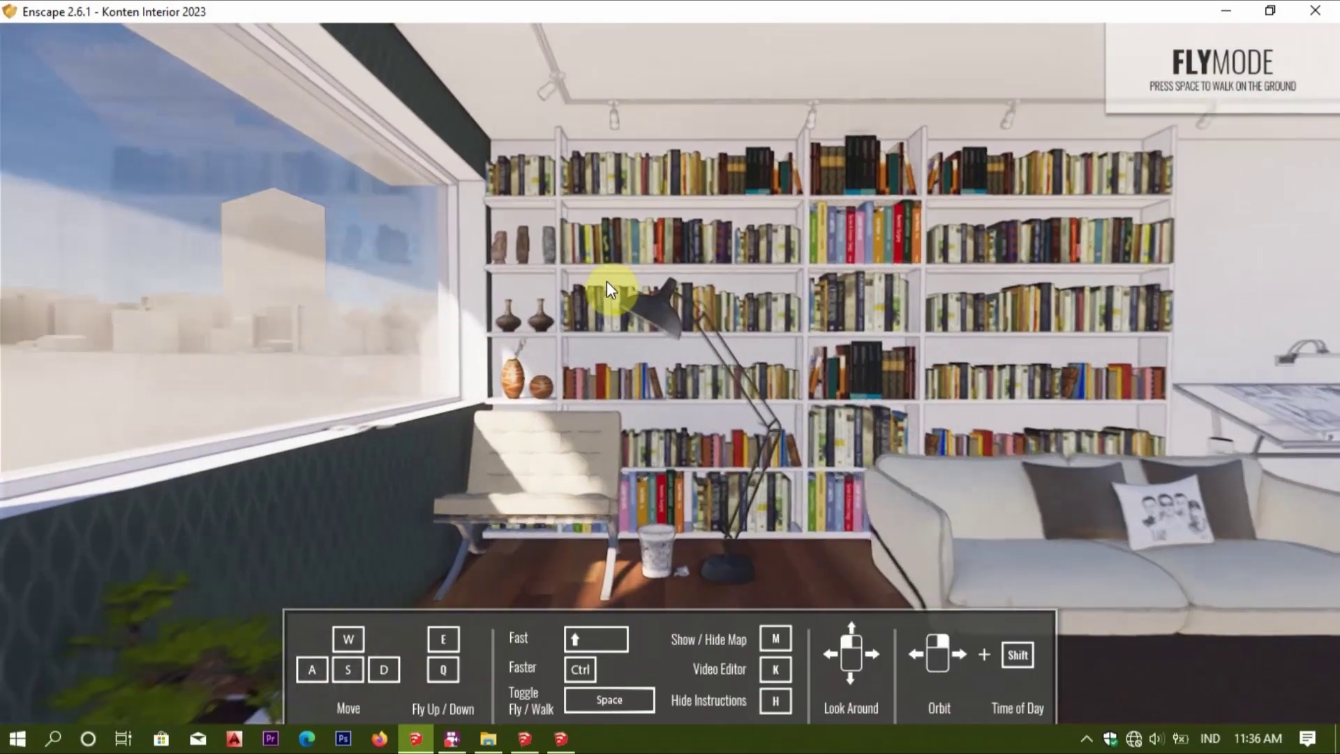
key("s")
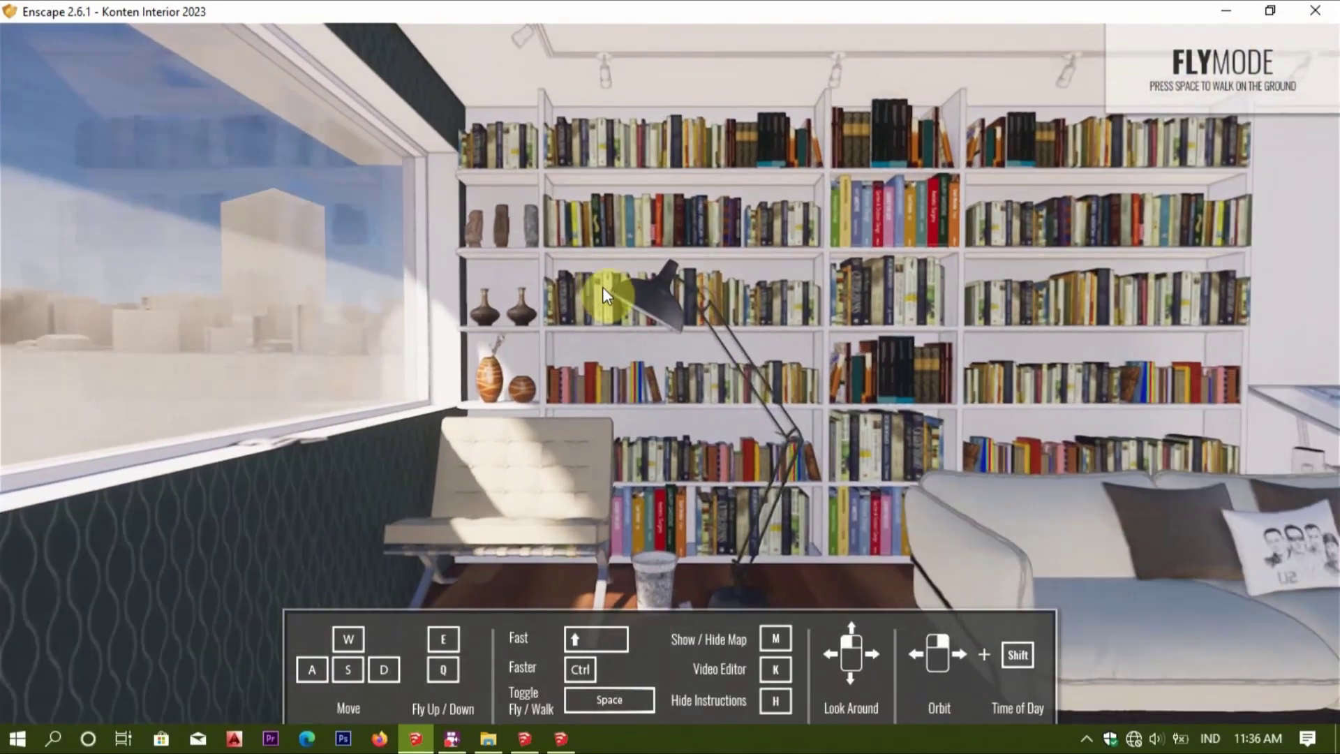
key("d")
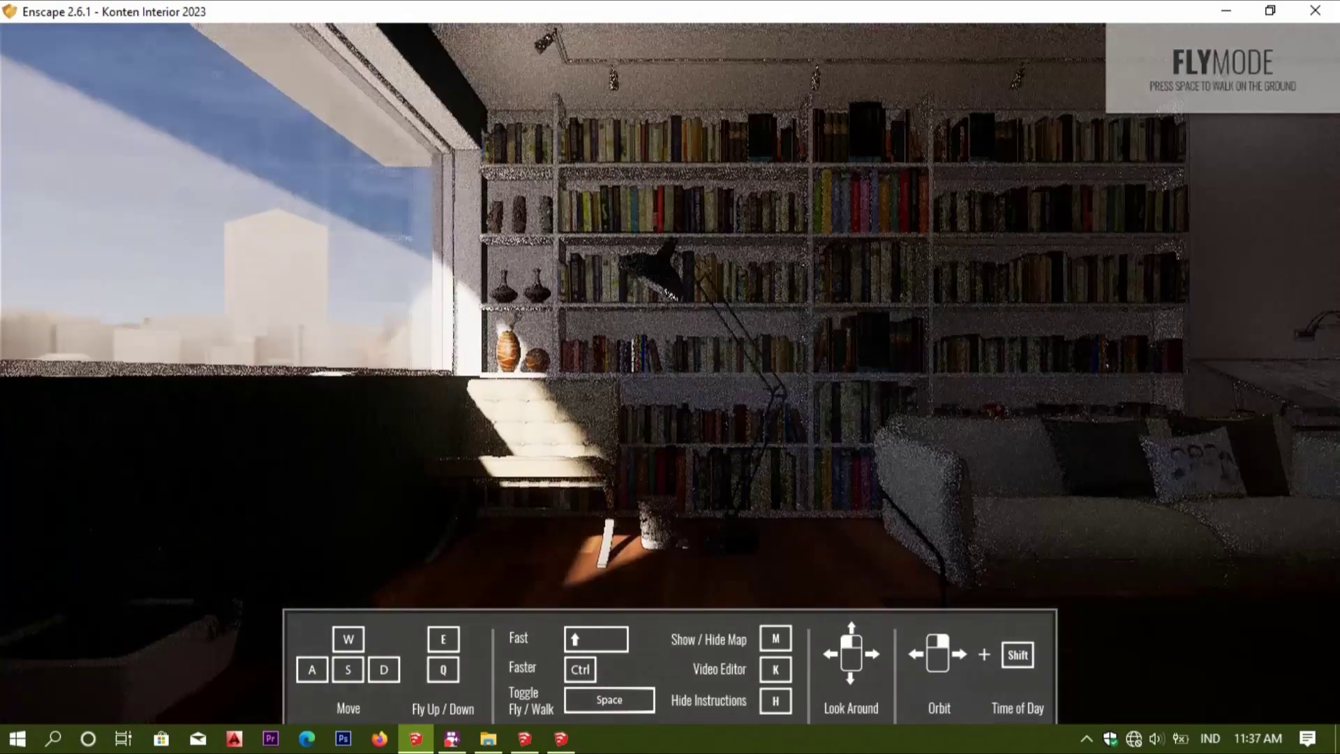
key("w")
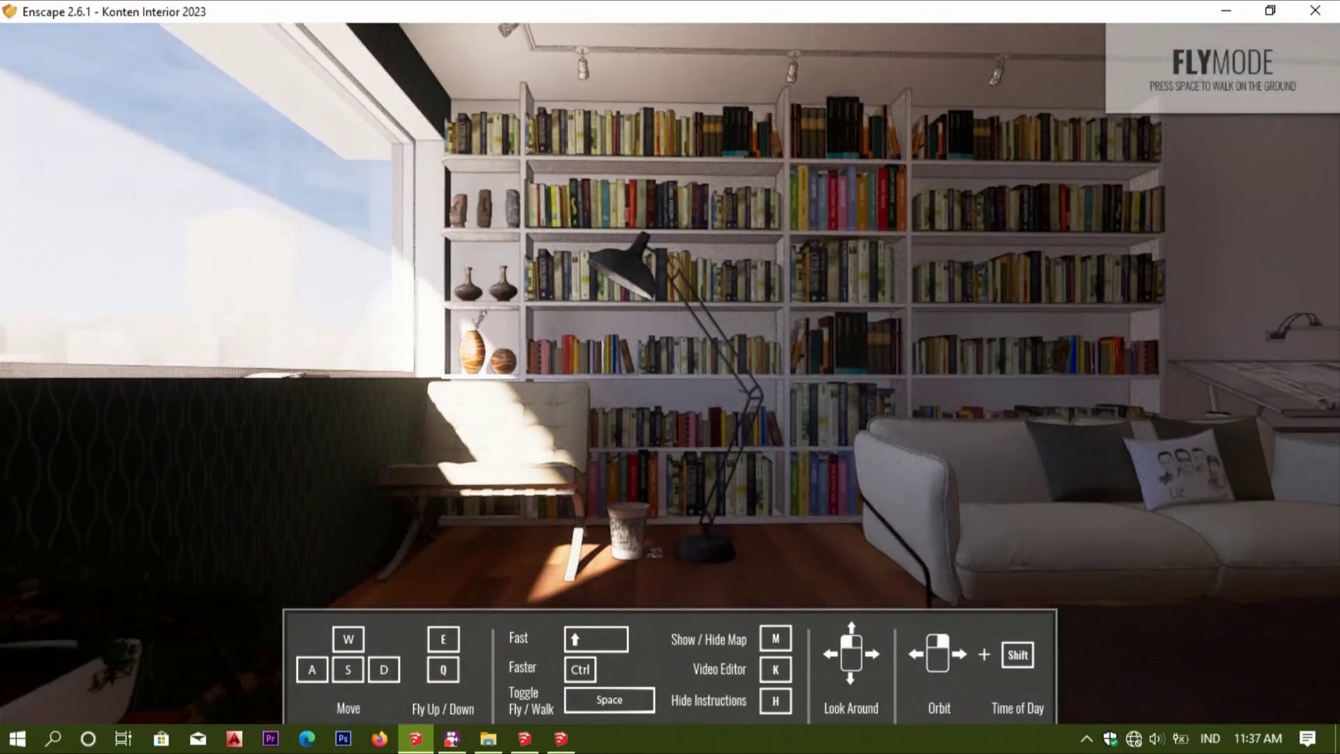
key("a")
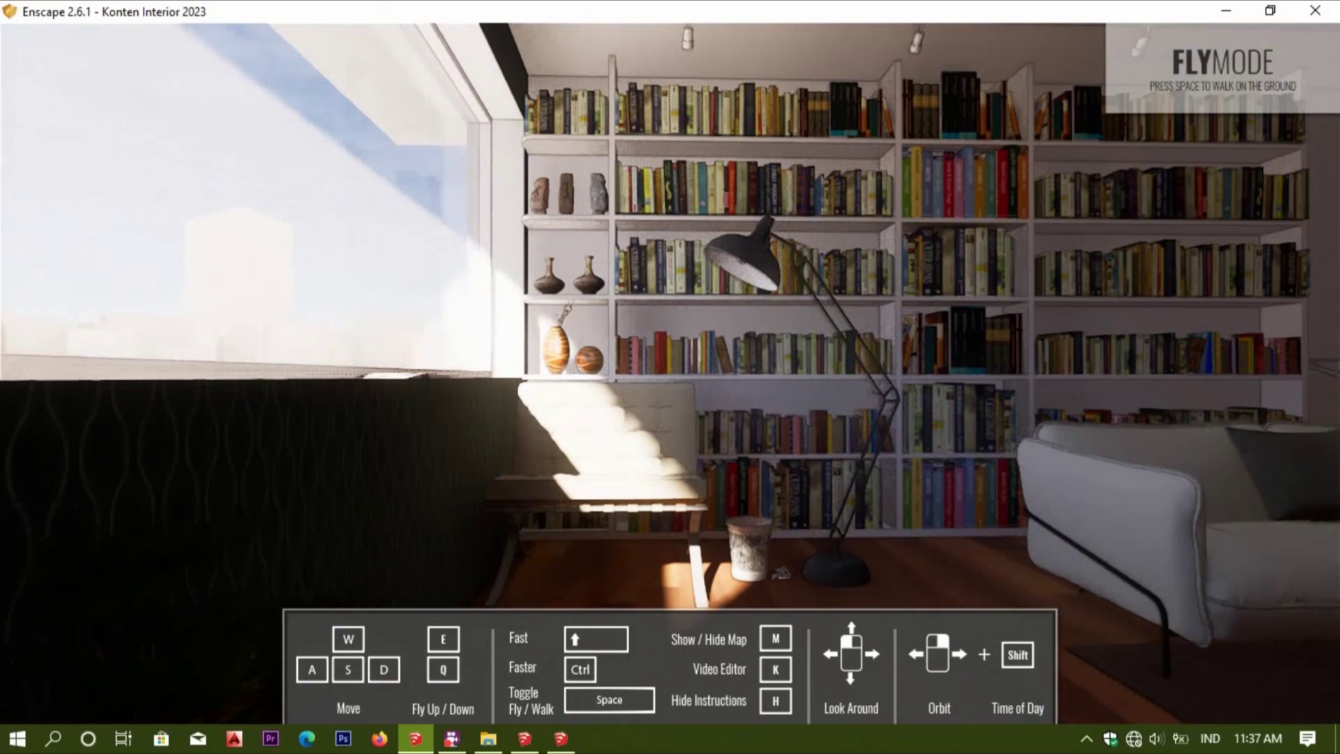
key("d")
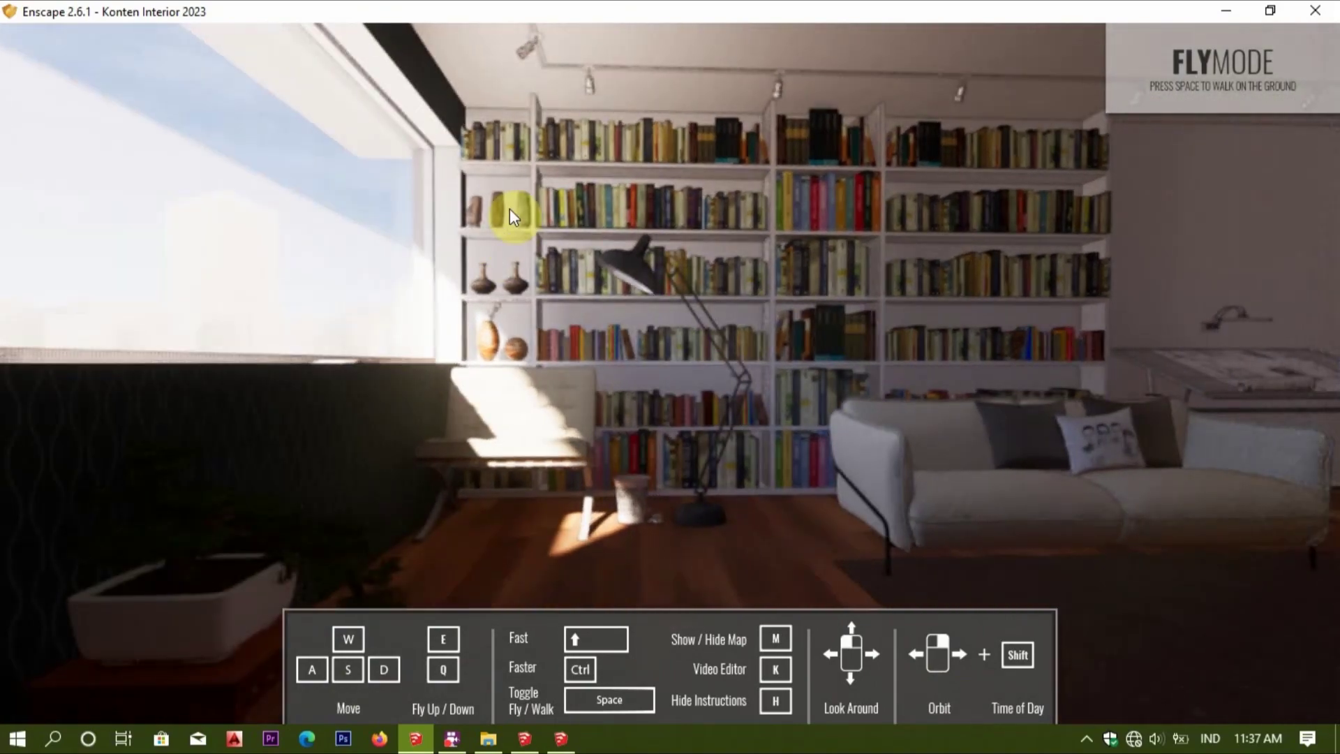
Shift the time of day to about 16:22, walk the room at eye height, and return to SketchUp.
mouse_move(801, 253)
left_mouse_down("shift")
mouse_move(698, 254)
mouse_move(775, 253)
left_mouse_up("shift")
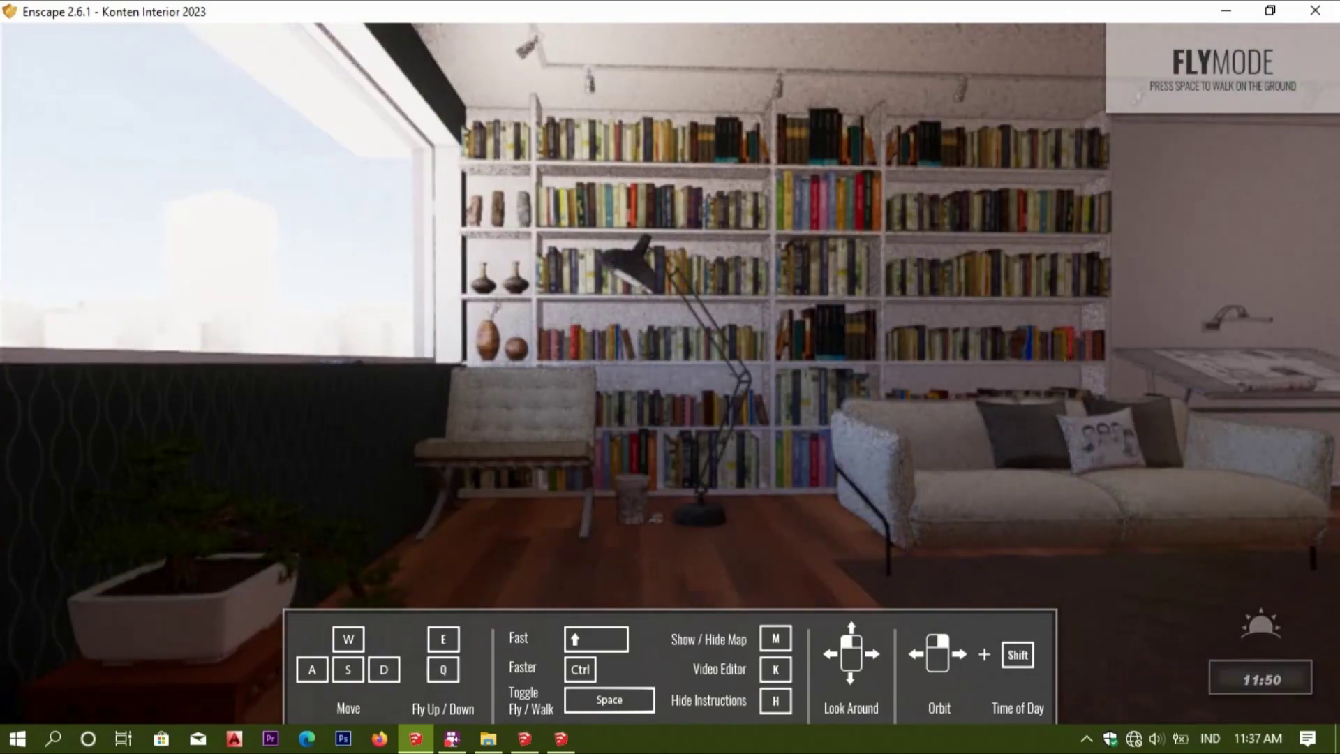
left_click_drag(589, 358, 663, 358, "shift")
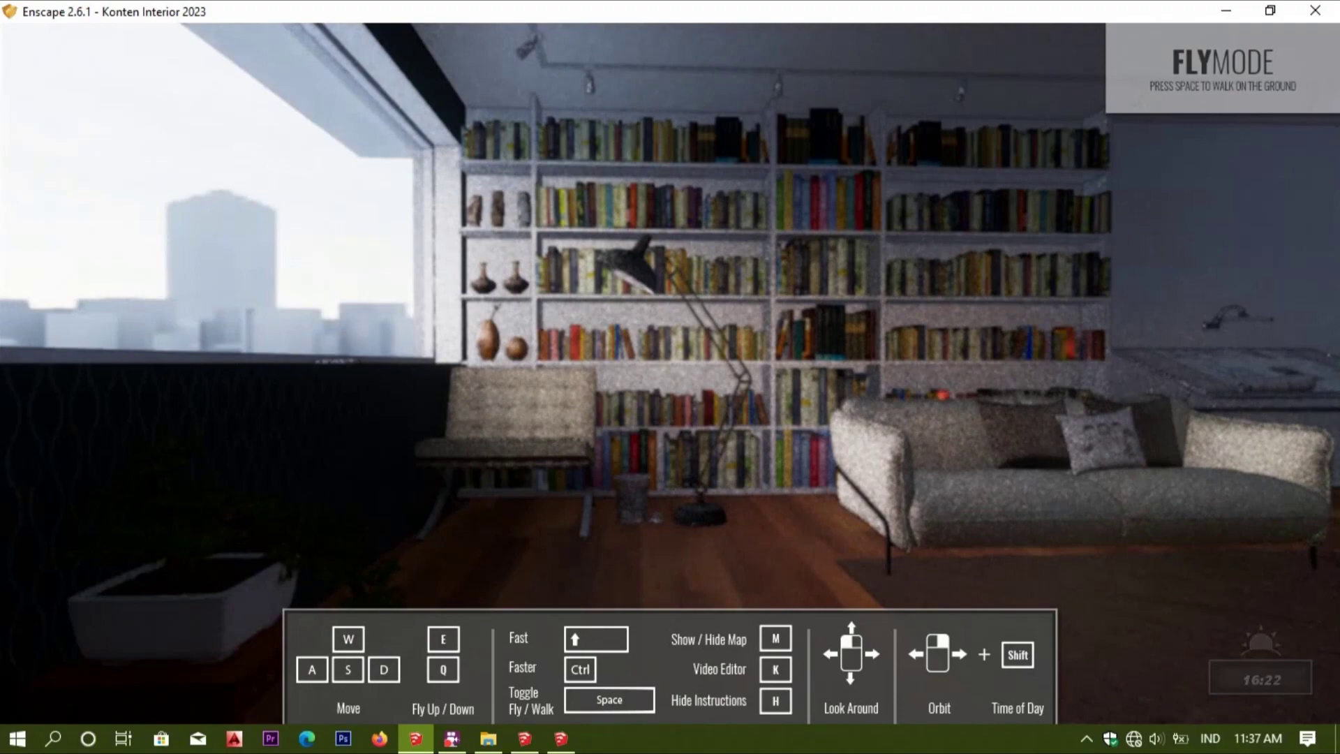
mouse_move(609, 334)
left_mouse_down()
mouse_move(447, 339)
mouse_move(544, 338)
left_mouse_up()
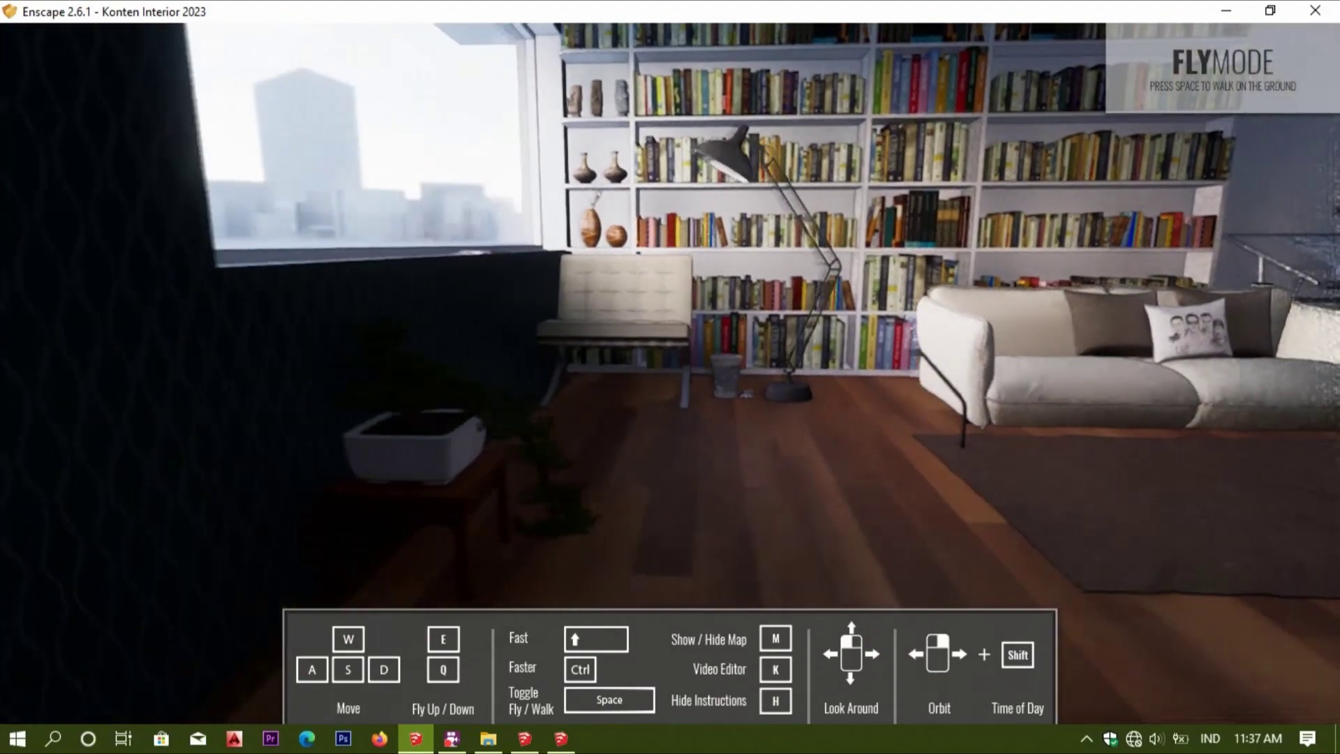
left_click_drag(544, 338, 531, 377)
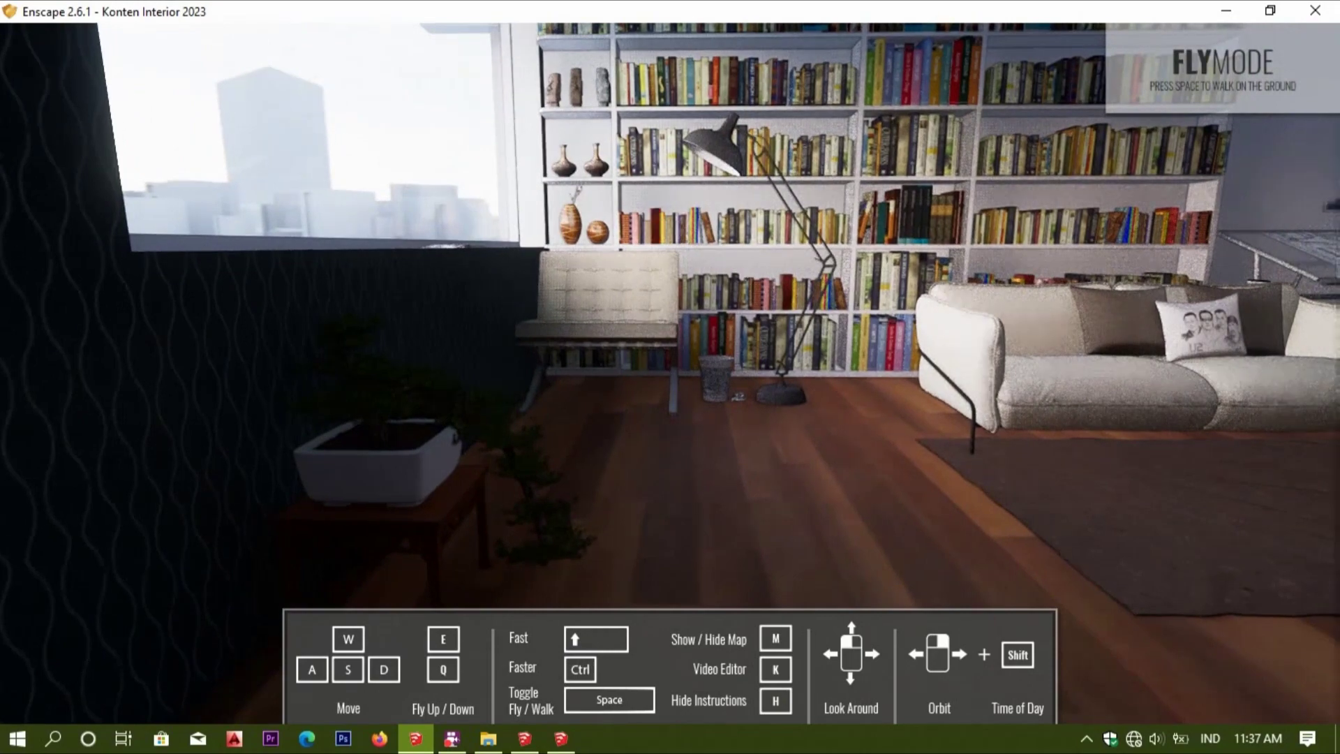
key("w")
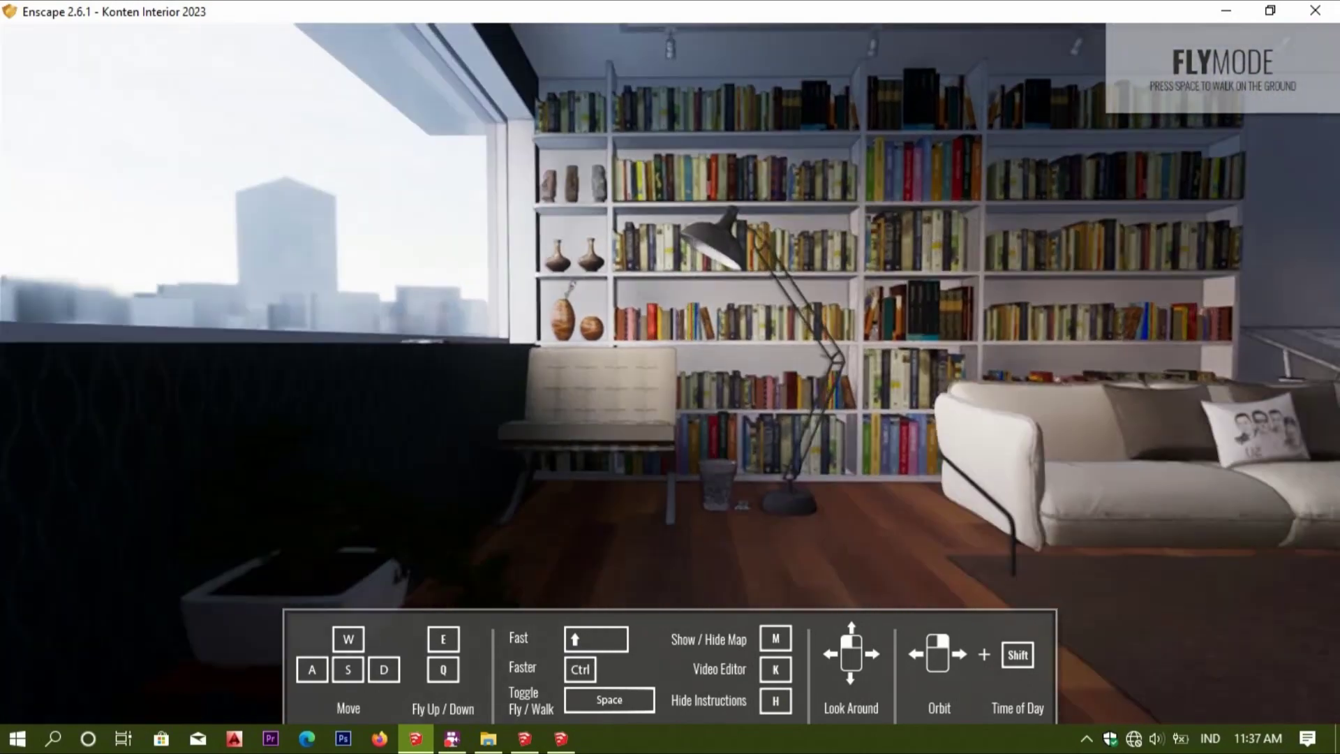
key("space")
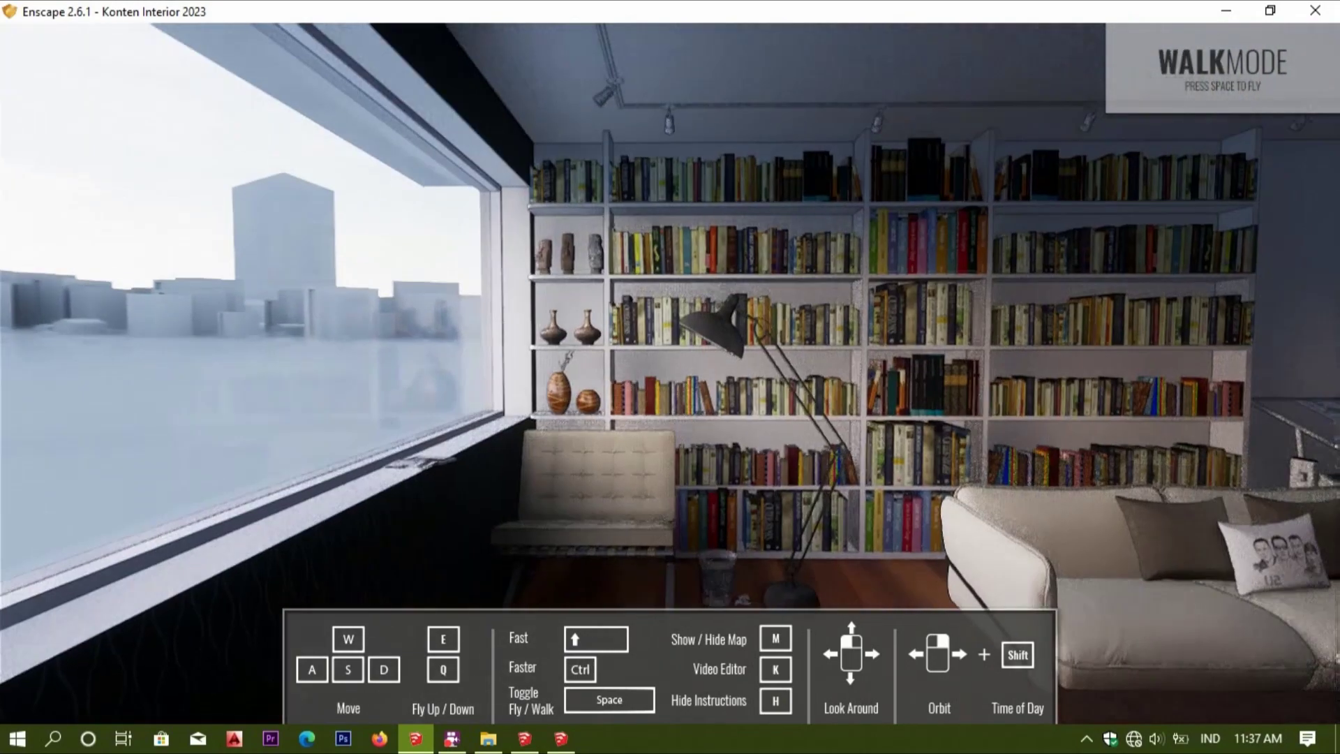
key("s")
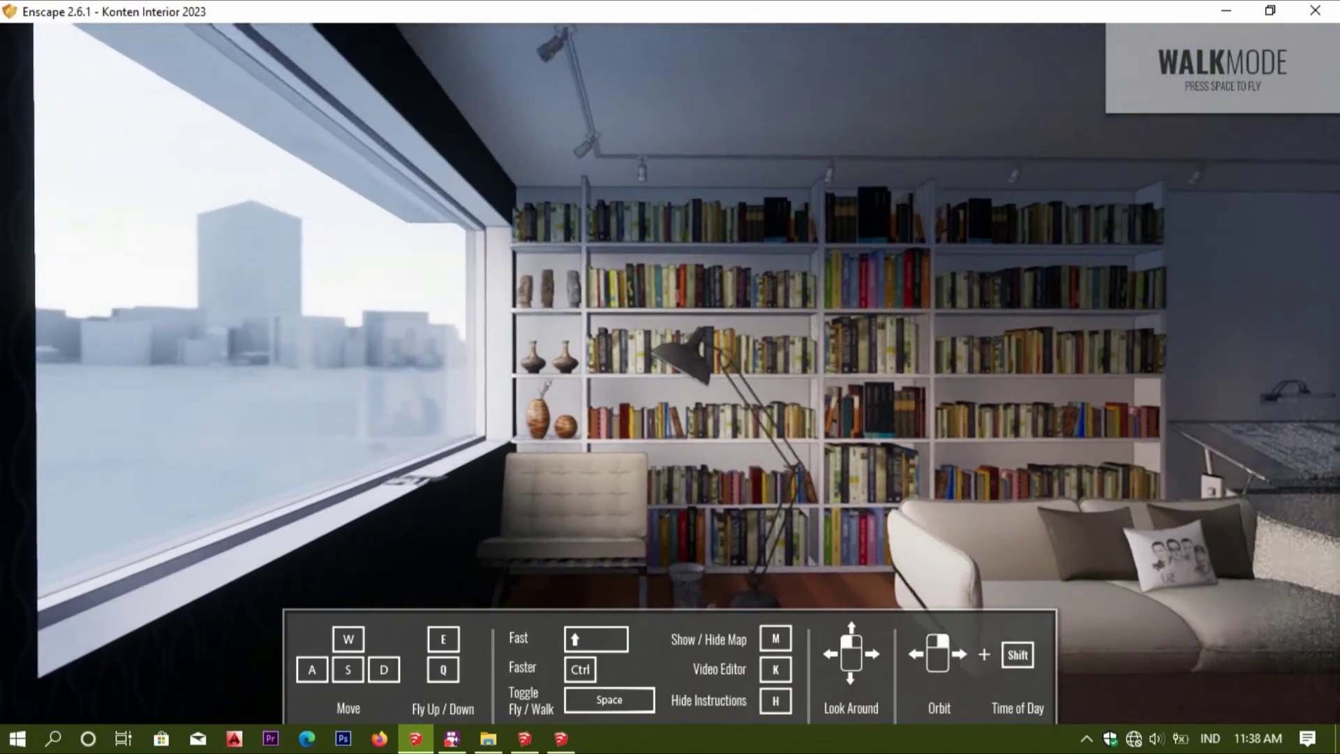
left_click(529, 741)
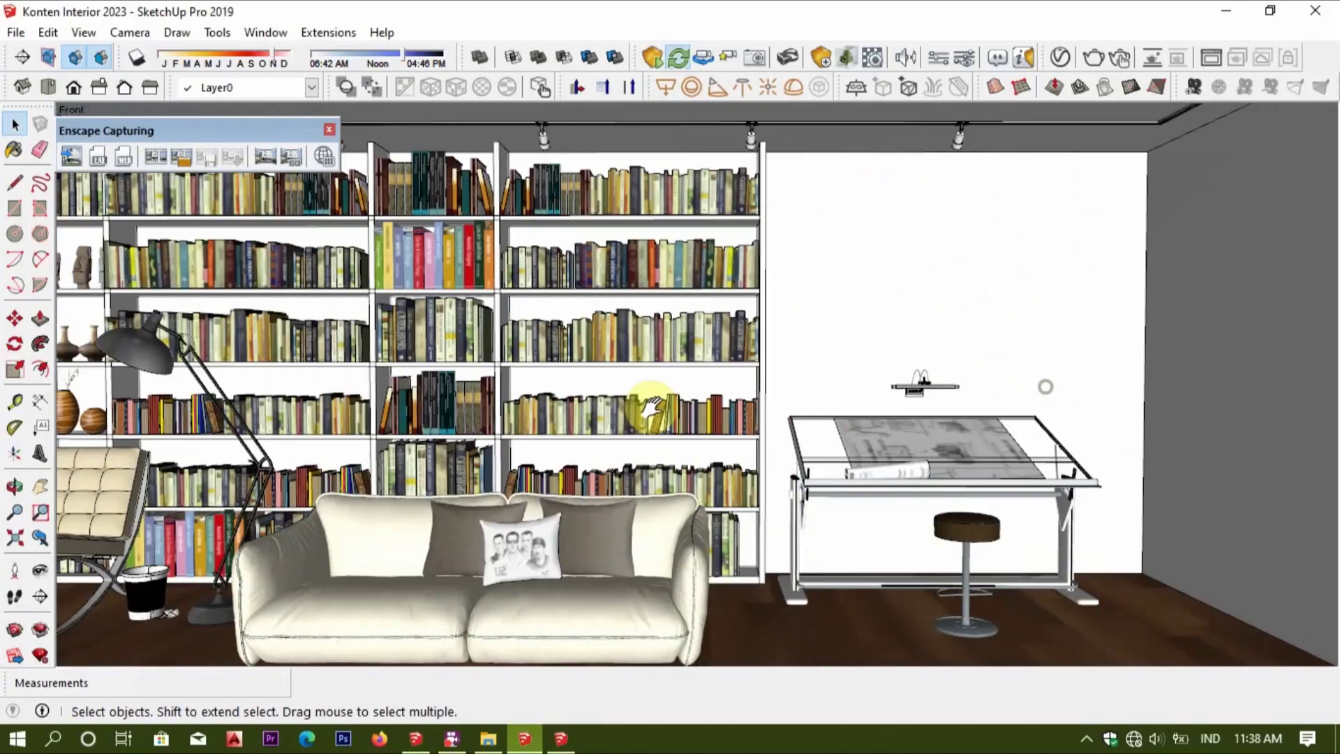
Select the light tube face and bring up the Materials tray with kinh current, dismissing the notification.
scroll(888, 383, "up", 10)
mouse_move(889, 384)
middle_mouse_down()
mouse_move(706, 350)
mouse_move(923, 366)
mouse_move(706, 349)
mouse_move(891, 365)
mouse_move(807, 472)
mouse_move(864, 540)
mouse_move(870, 442)
middle_mouse_up()
left_click(887, 395)
mouse_move(835, 571)
middle_mouse_down()
mouse_move(990, 344)
mouse_move(814, 398)
mouse_move(740, 472)
middle_mouse_up()
left_click(742, 436)
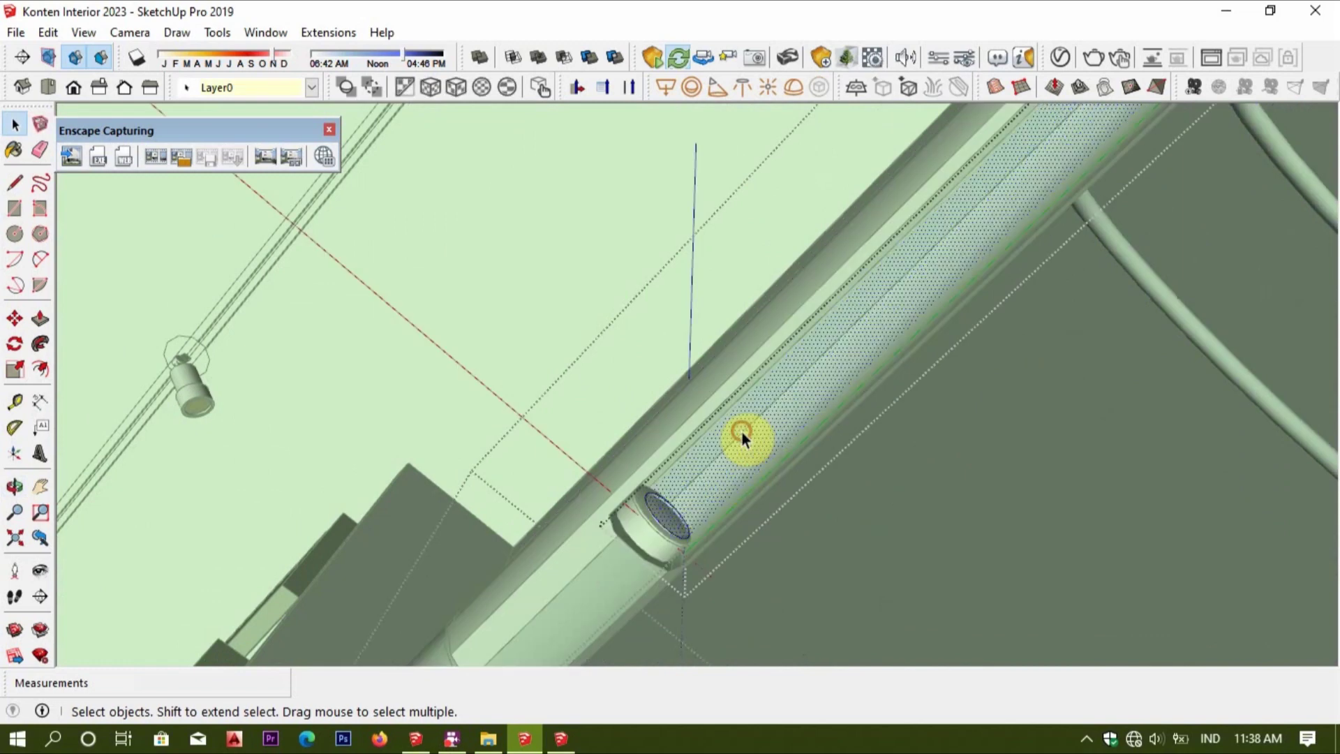
key("b")
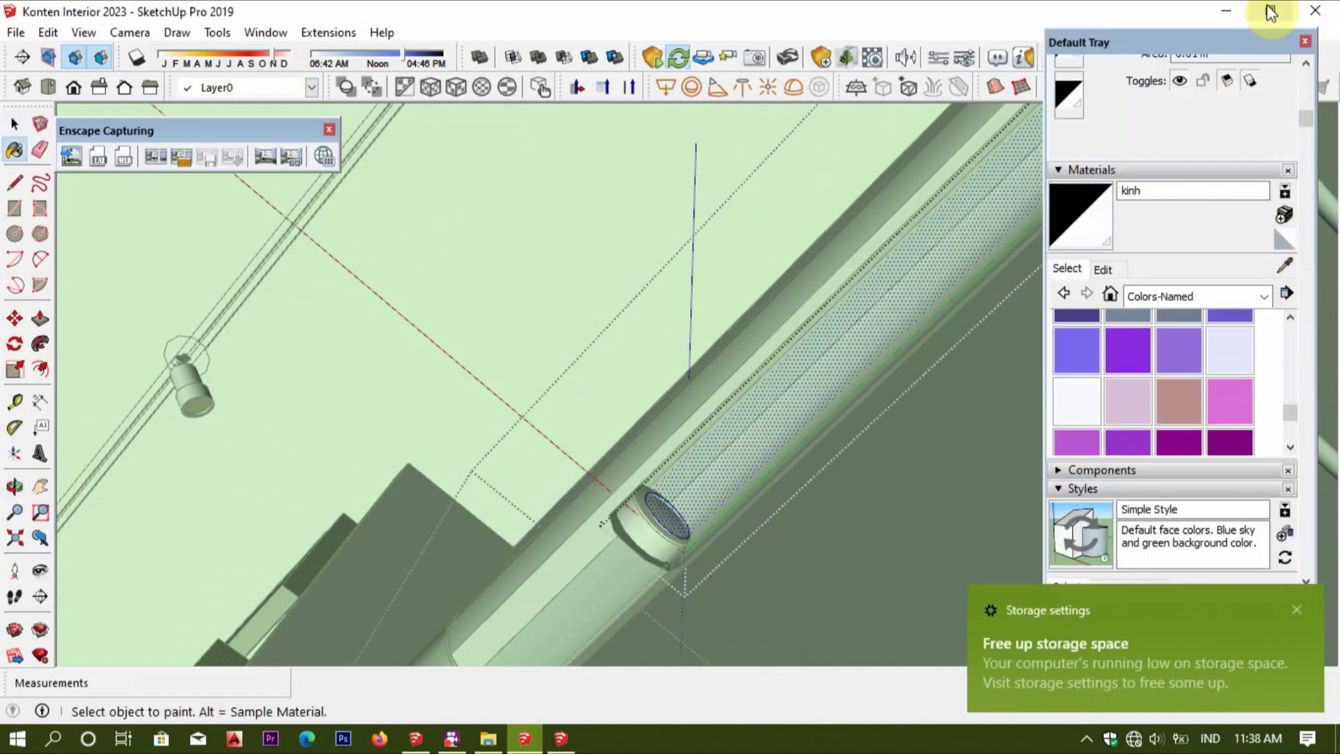
left_click(1298, 611)
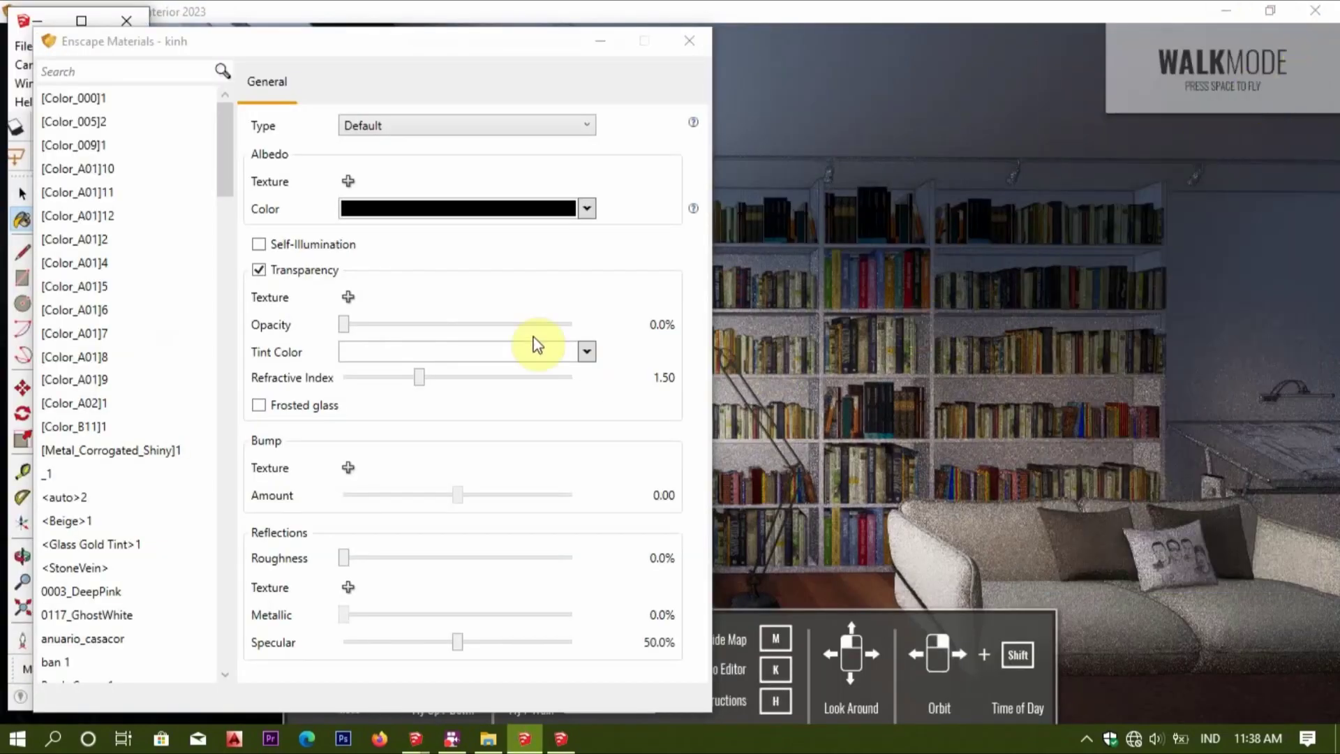
Try yellow self-illumination with dimmed brightness on the kinh glass material.
left_click(259, 243)
left_click(586, 208)
left_click(540, 349)
left_click(586, 298)
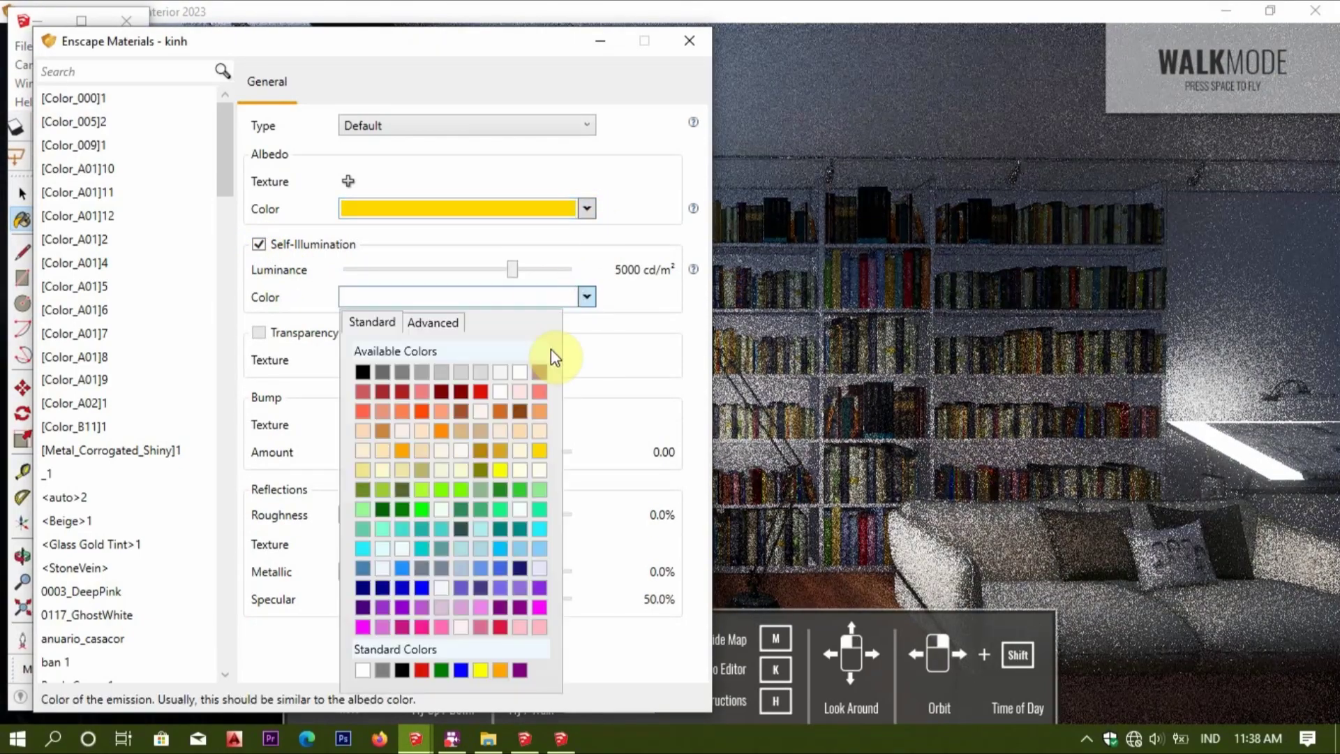
left_click(542, 444)
left_click_drag(512, 270, 490, 273)
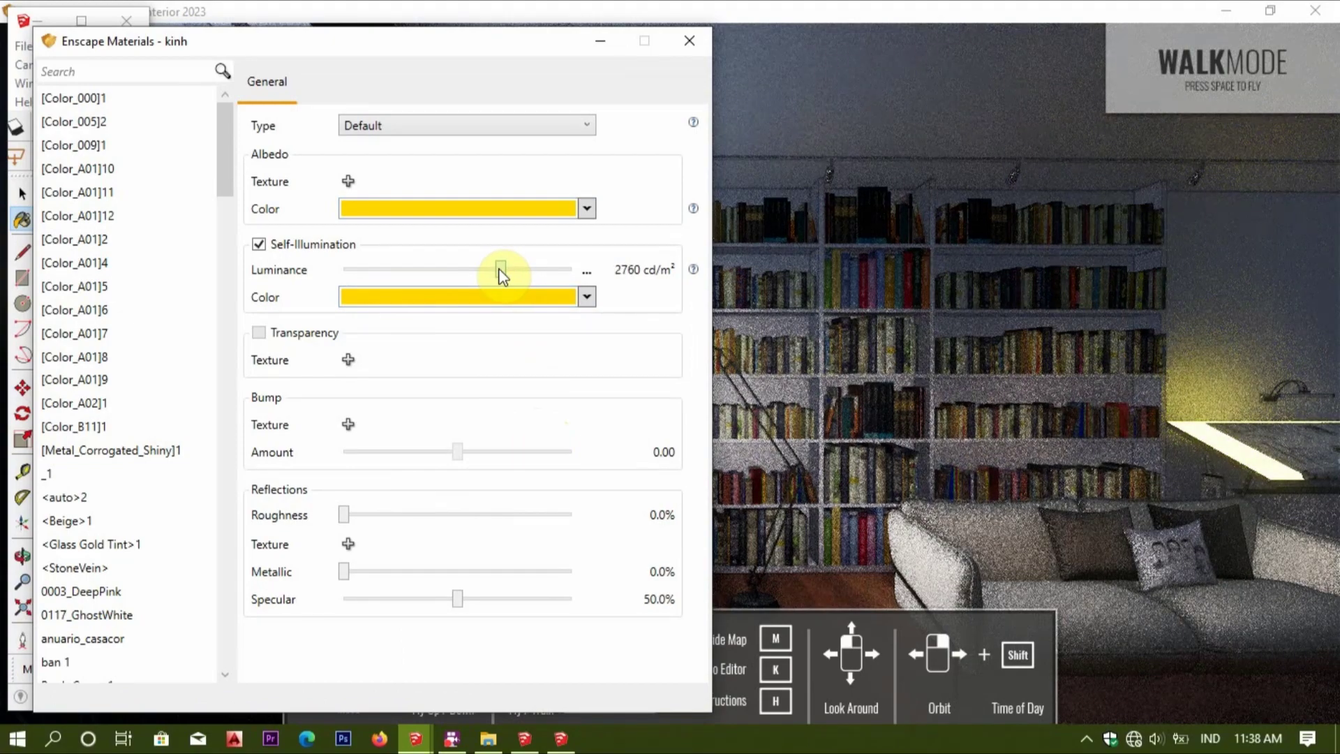
mouse_move(488, 272)
left_mouse_down()
mouse_move(450, 275)
mouse_move(539, 275)
mouse_move(499, 274)
left_mouse_up()
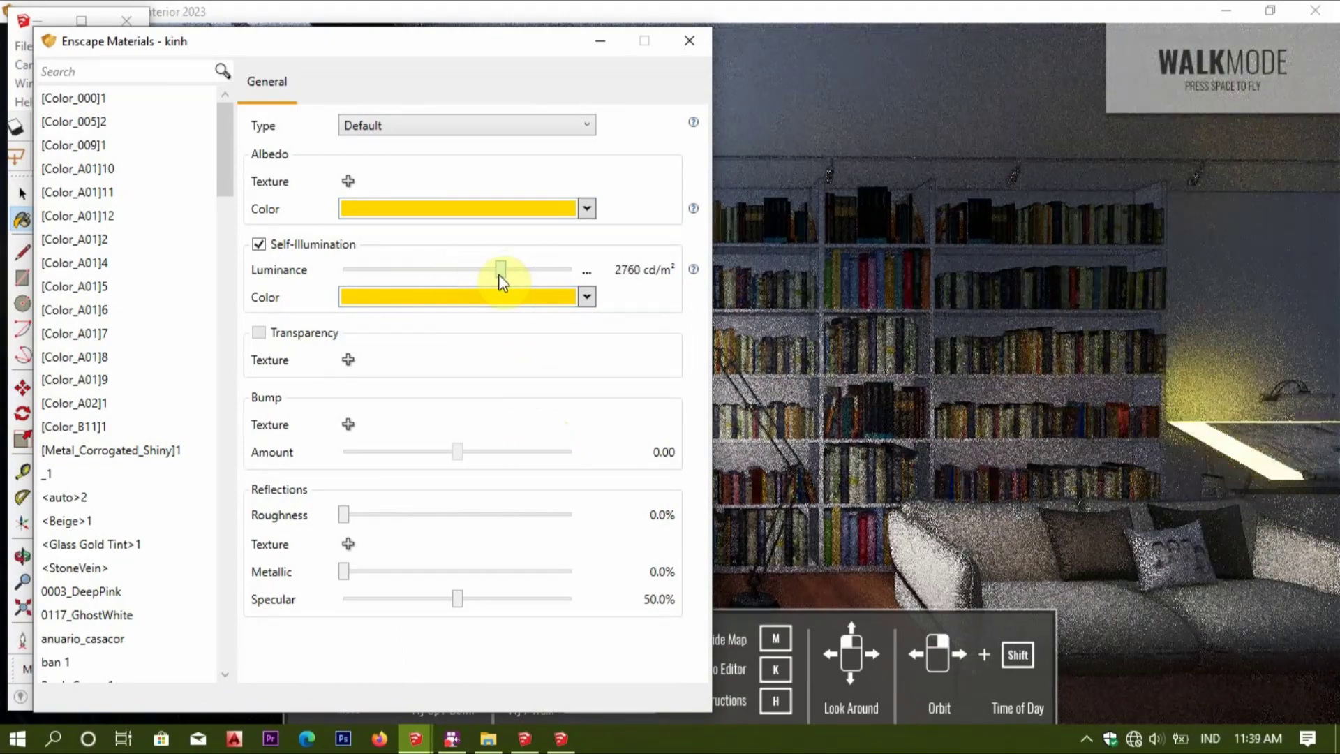
Revert kinh glass to a white, transparent material without self-illumination.
left_click(259, 245)
left_click(259, 270)
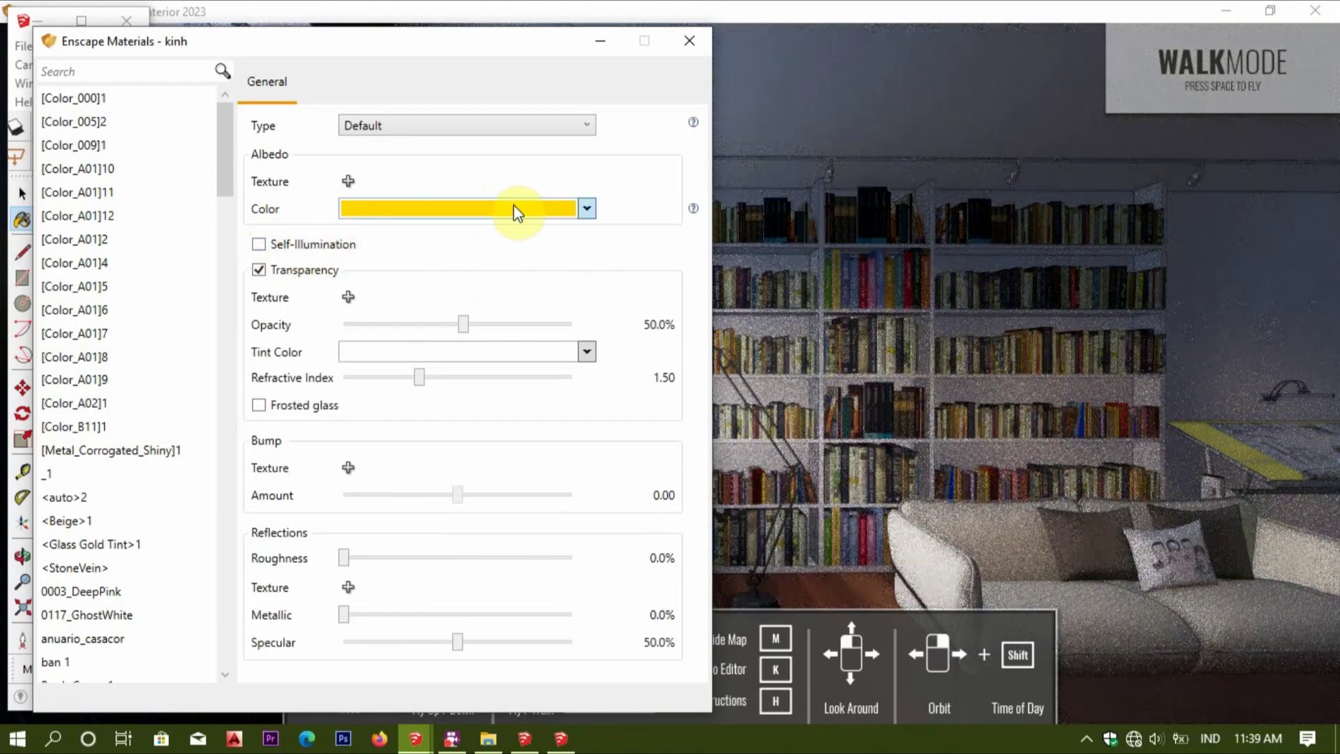
left_click(523, 215)
left_click(428, 235)
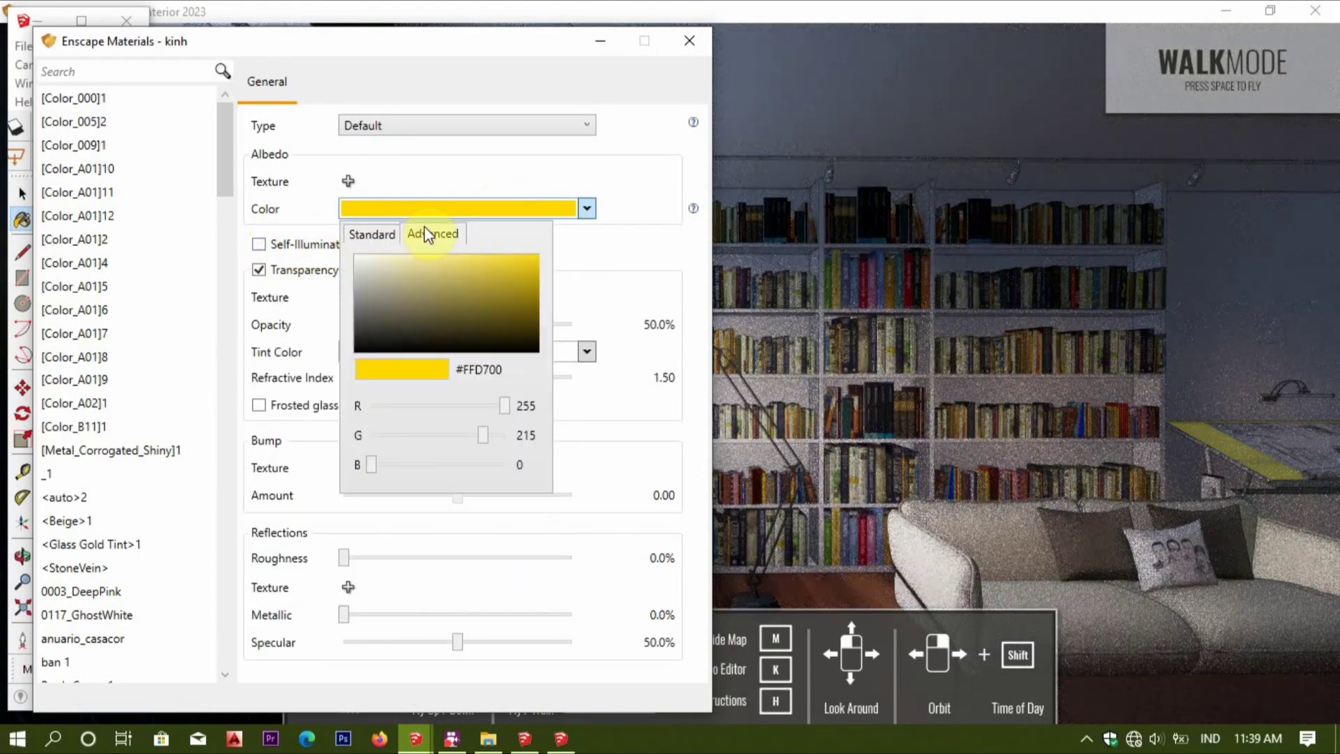
left_click(391, 234)
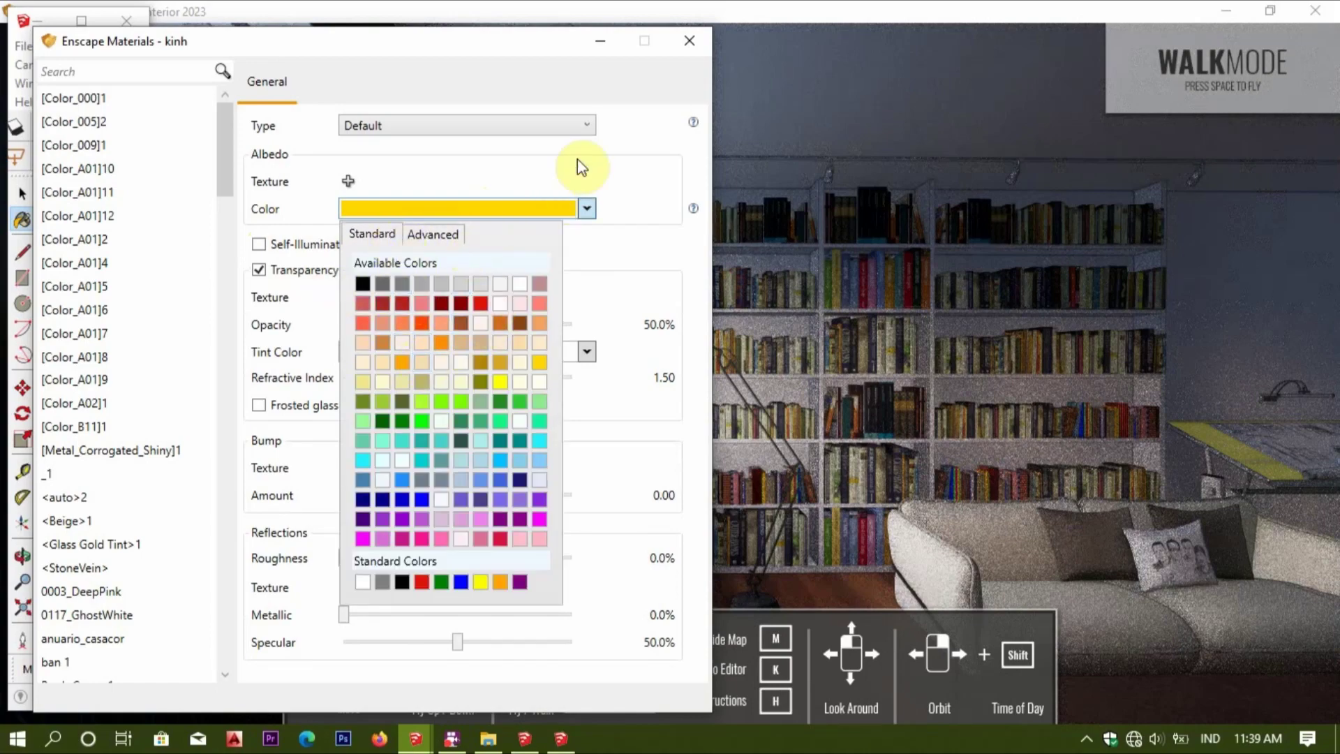
left_click(523, 284)
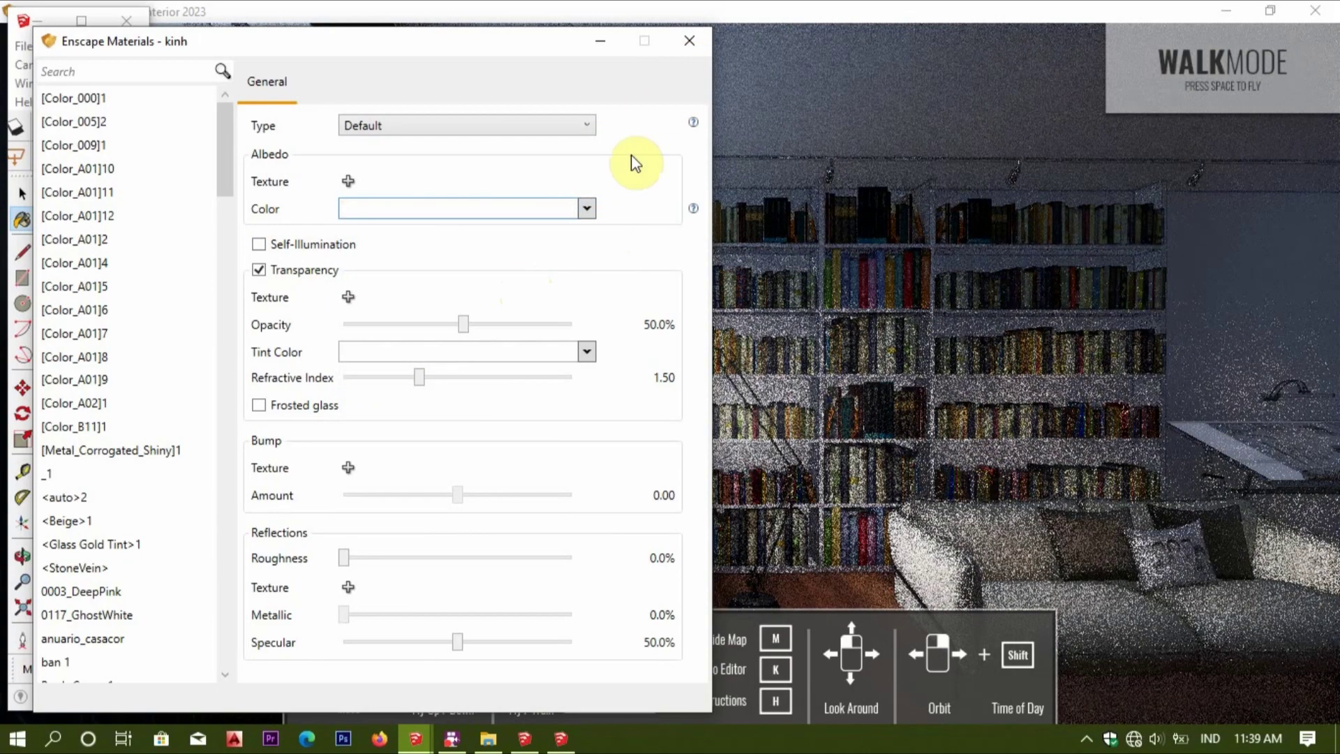
left_click(689, 40)
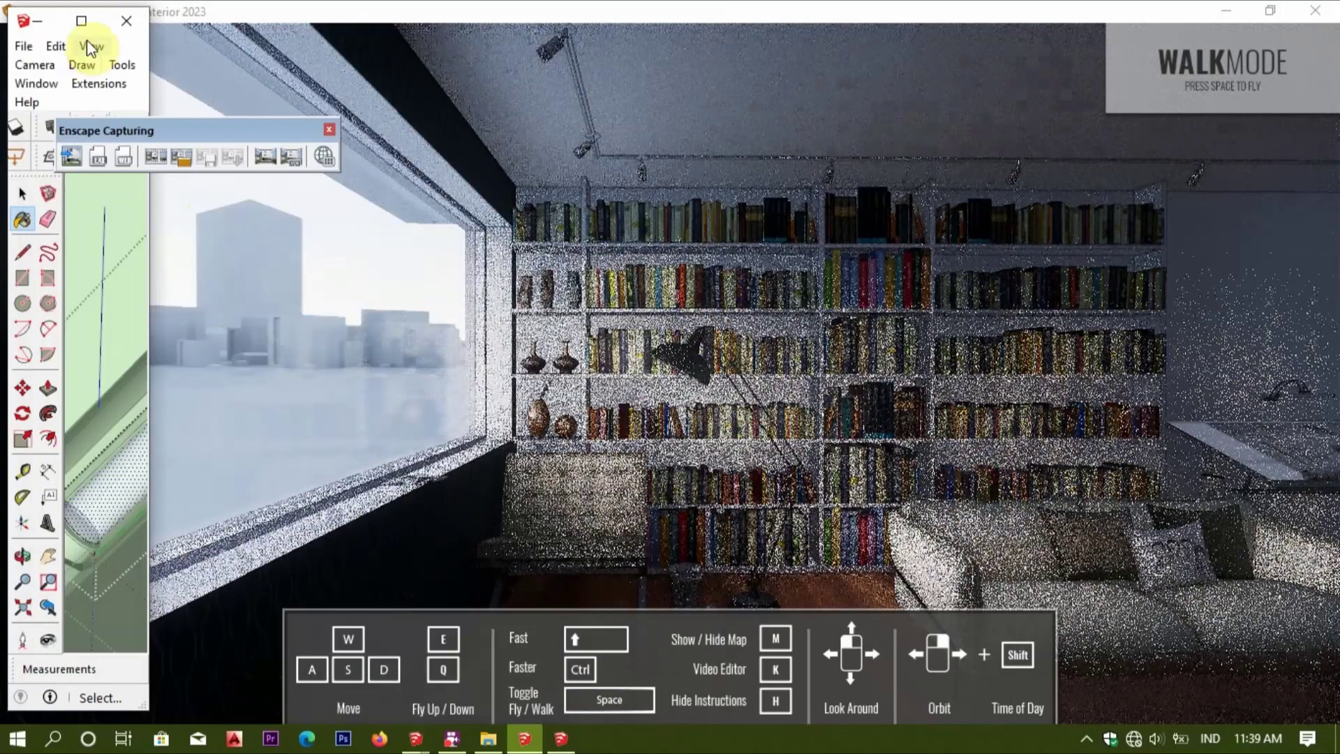
Paint the light tube face with 0114_BlueViolet.
left_click(82, 20)
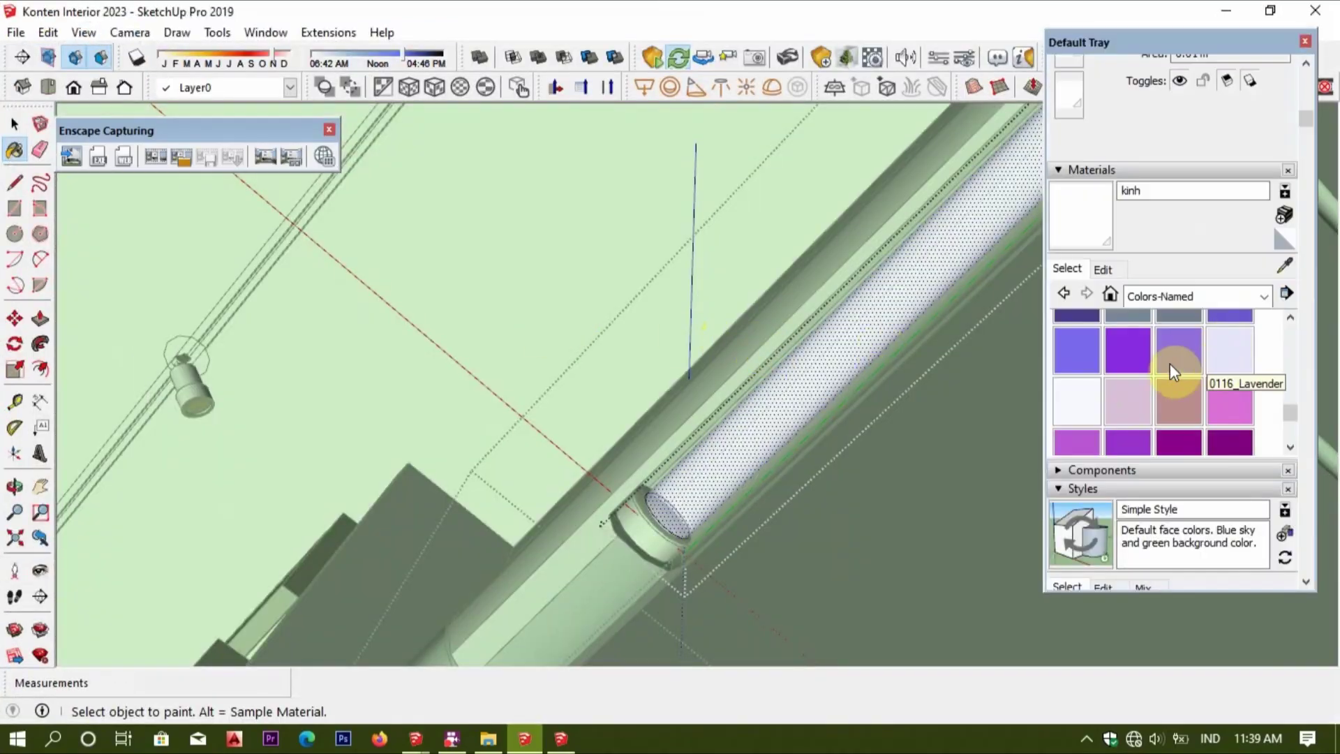
left_click(885, 277)
left_click(1270, 11)
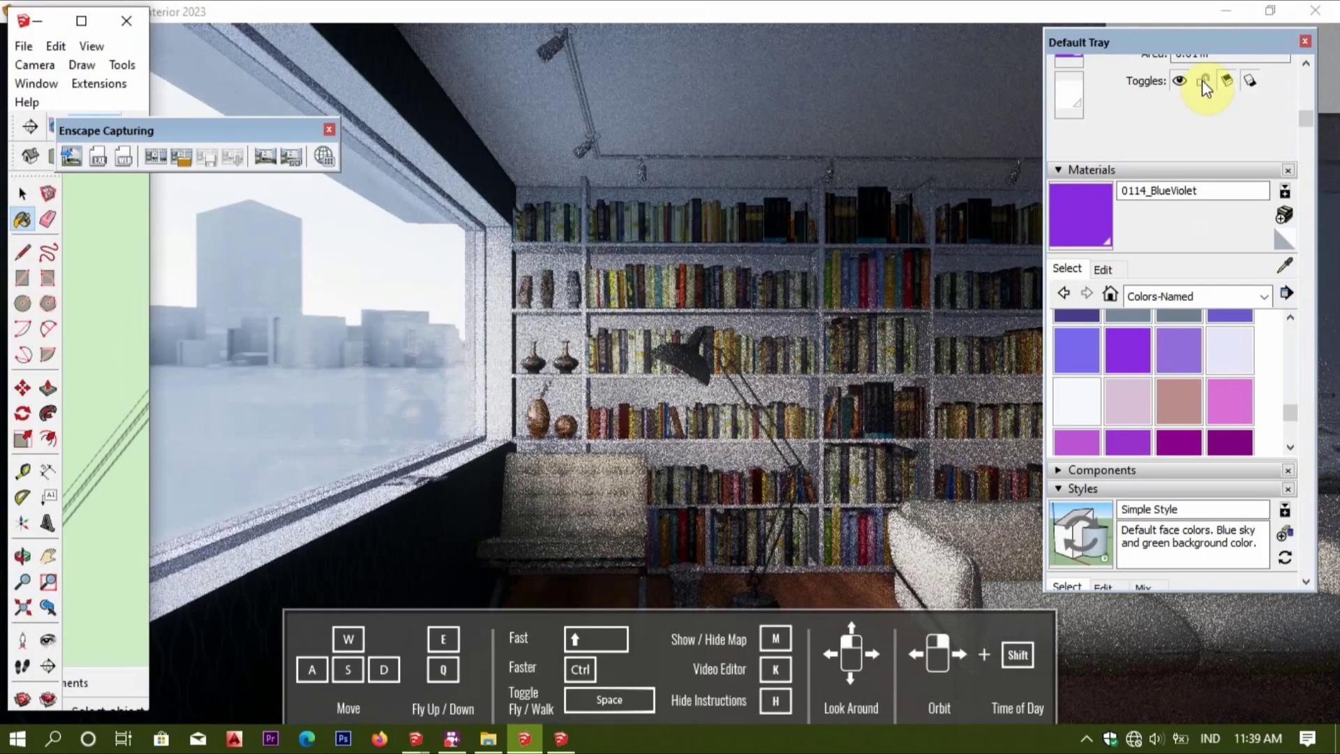
left_click(497, 652)
left_click(769, 166)
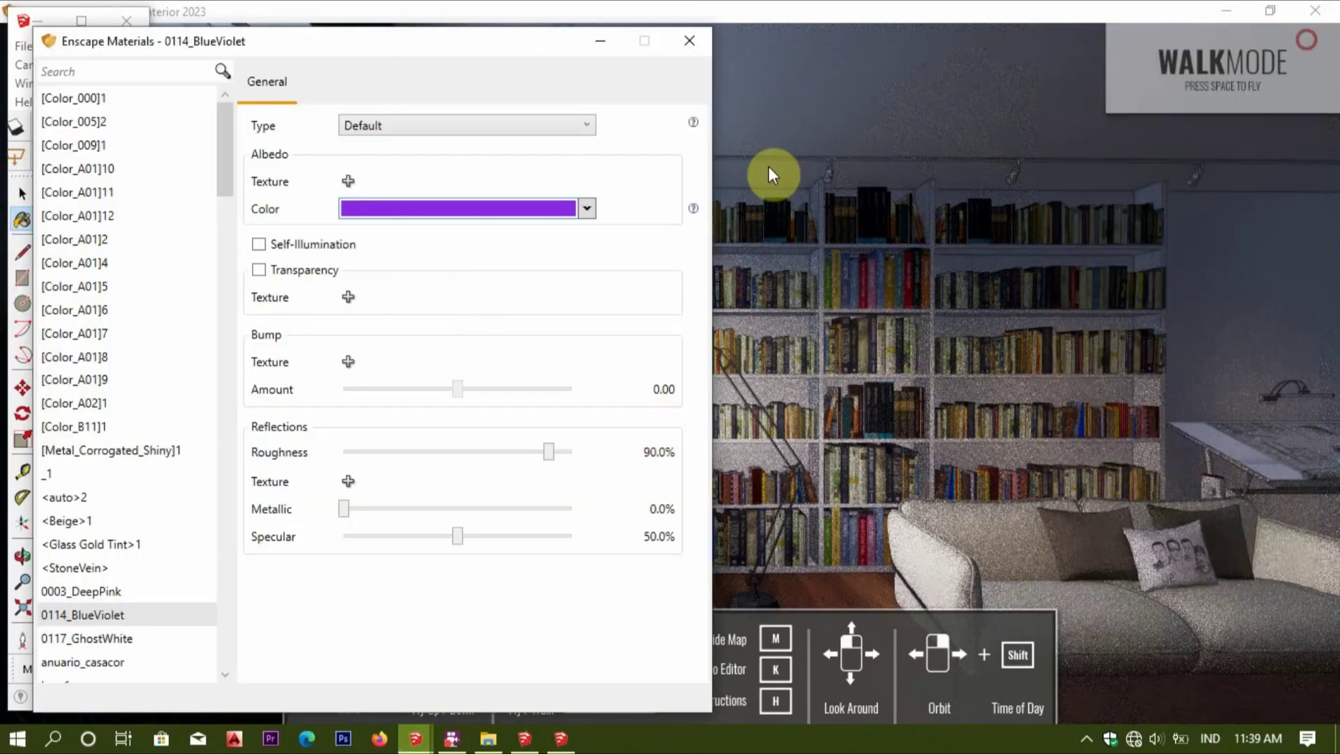
Make 0114_BlueViolet self-illuminate yellow at 100000 cd/m² and check the glow.
left_click(259, 244)
left_click(587, 208)
left_click(535, 362)
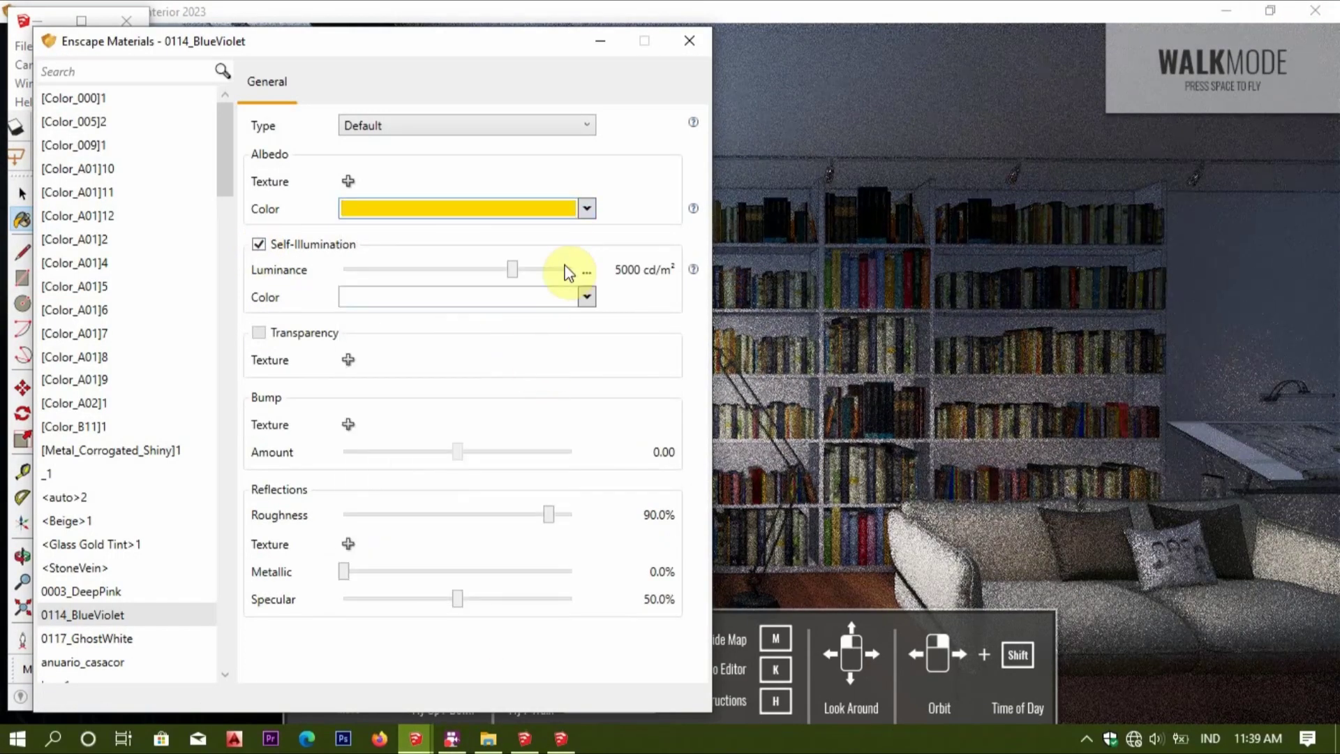
left_click(587, 296)
left_click(540, 451)
left_click_drag(513, 269, 593, 270)
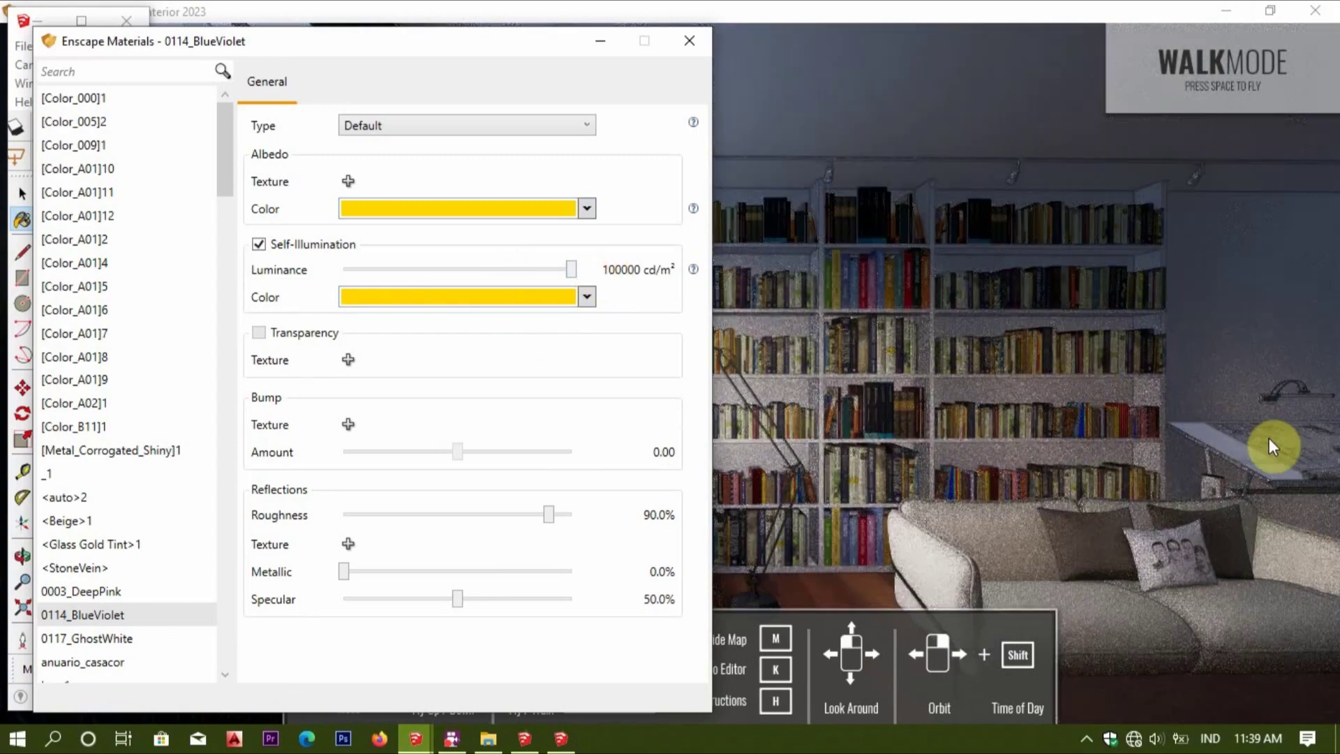
mouse_move(807, 299)
left_mouse_down()
mouse_move(1231, 427)
mouse_move(1337, 433)
left_mouse_up()
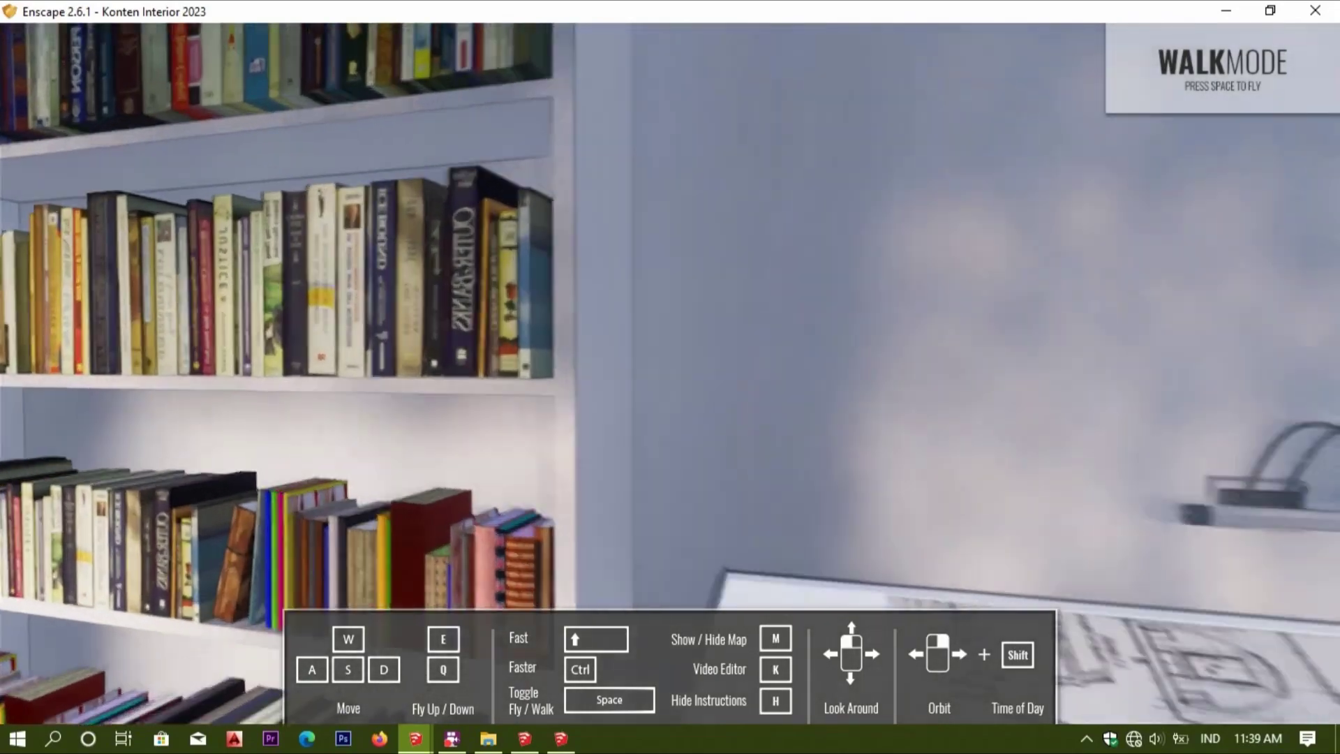
Fly through the Enscape render past the glowing lamp tube, bookshelves and window, then return to SketchUp.
key("space")
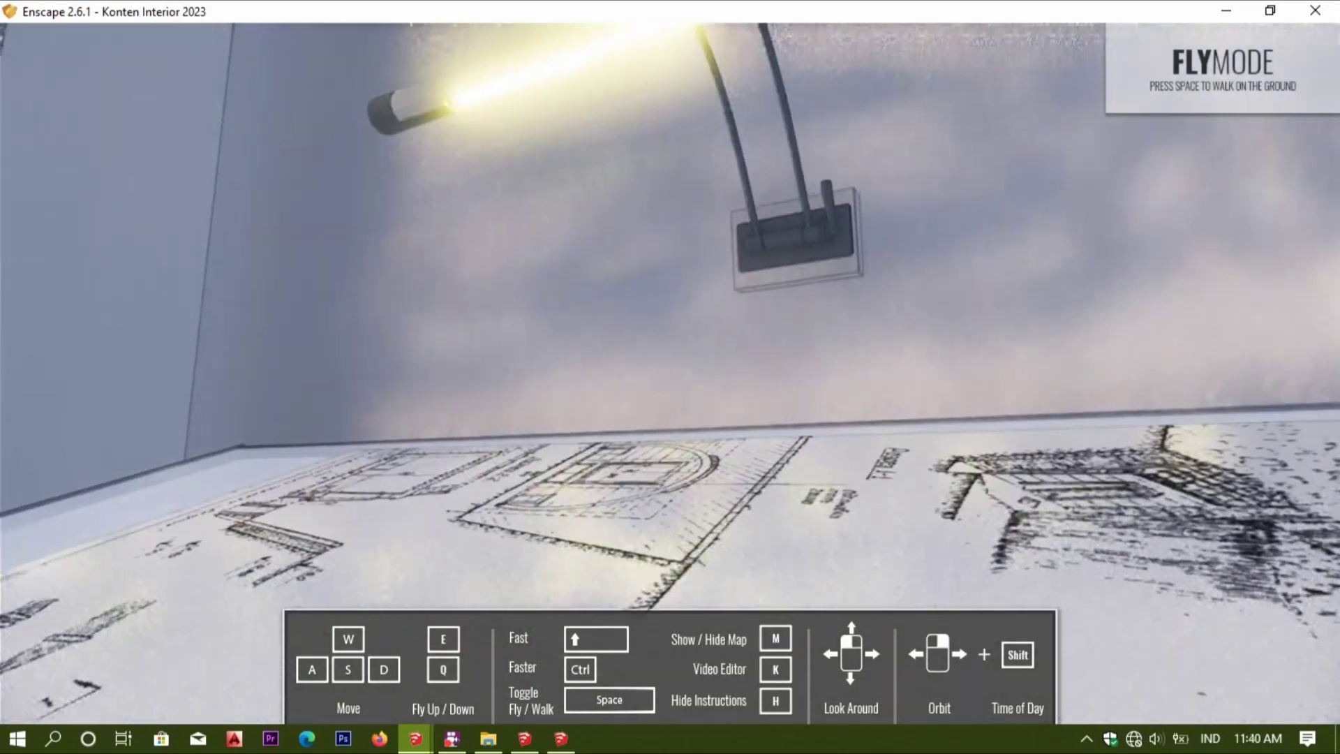
key("s")
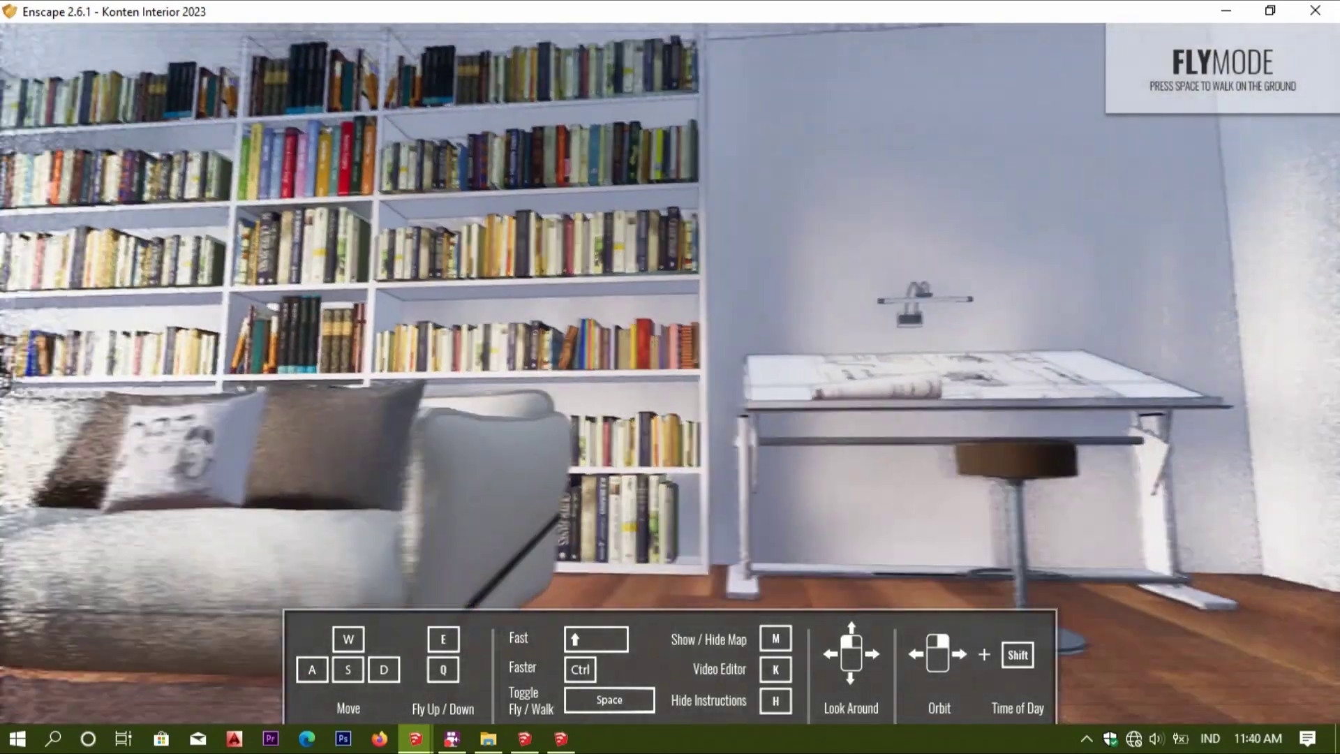
left_click_drag(1117, 412, 987, 413)
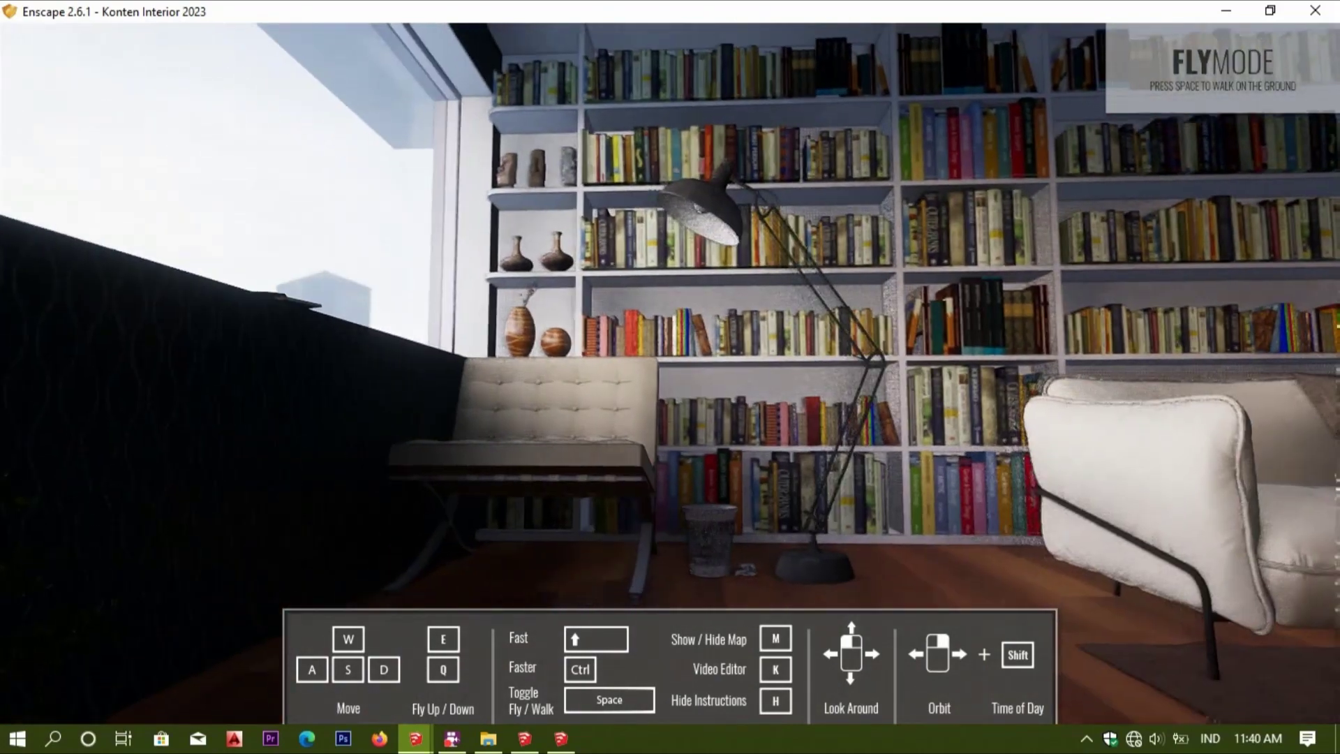
key("s")
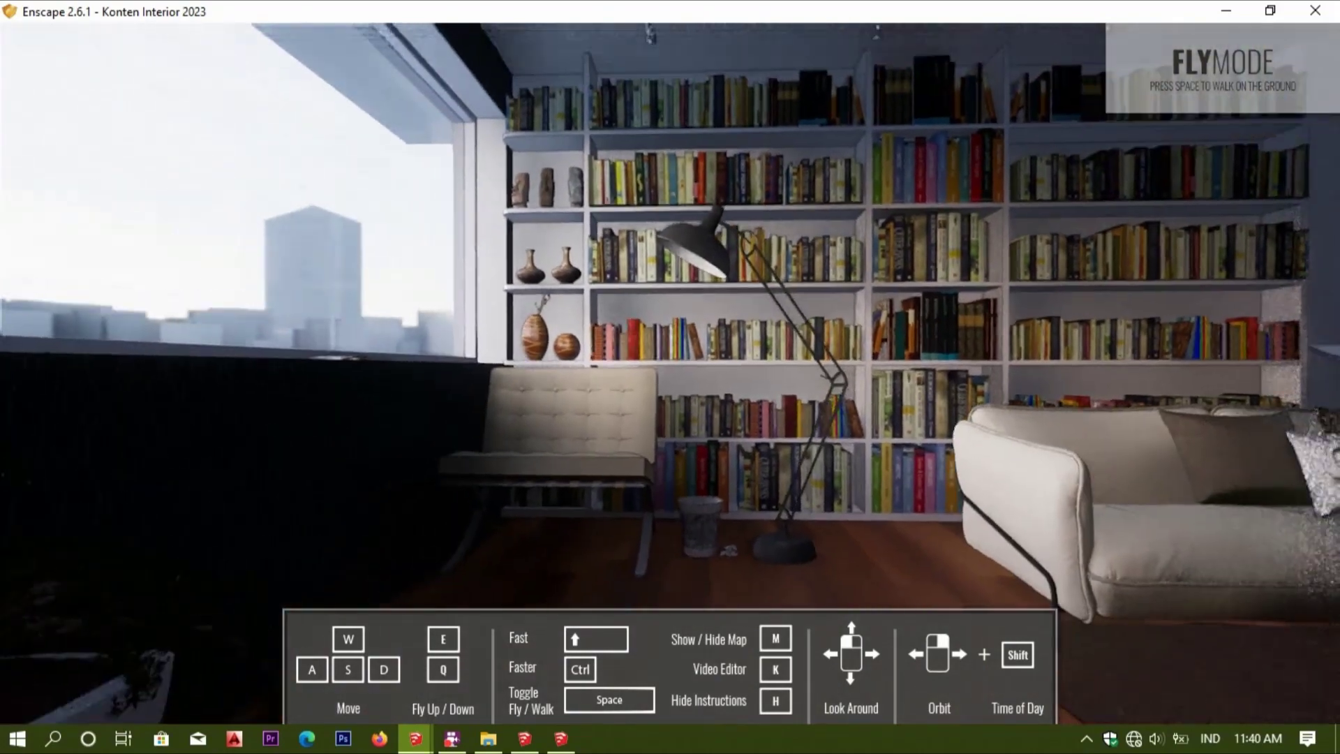
key("w")
key("w")
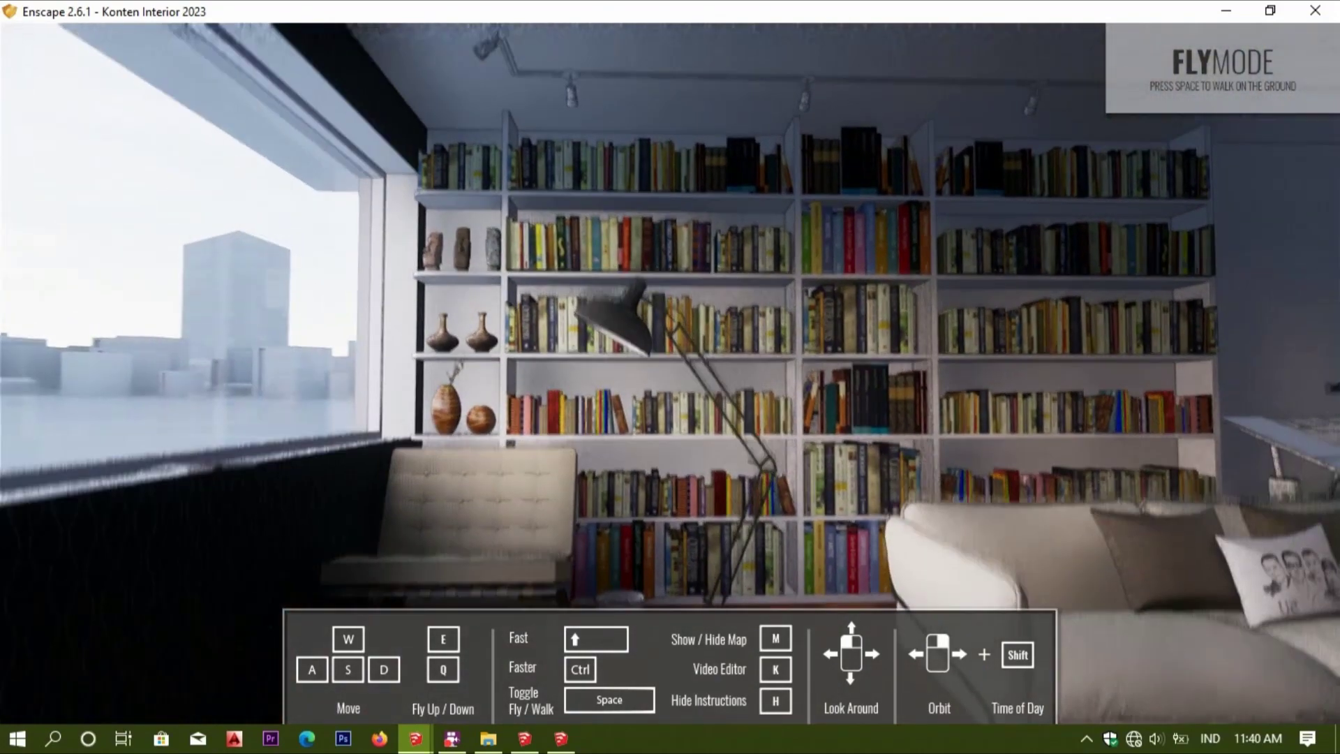
key("s")
left_click(560, 741)
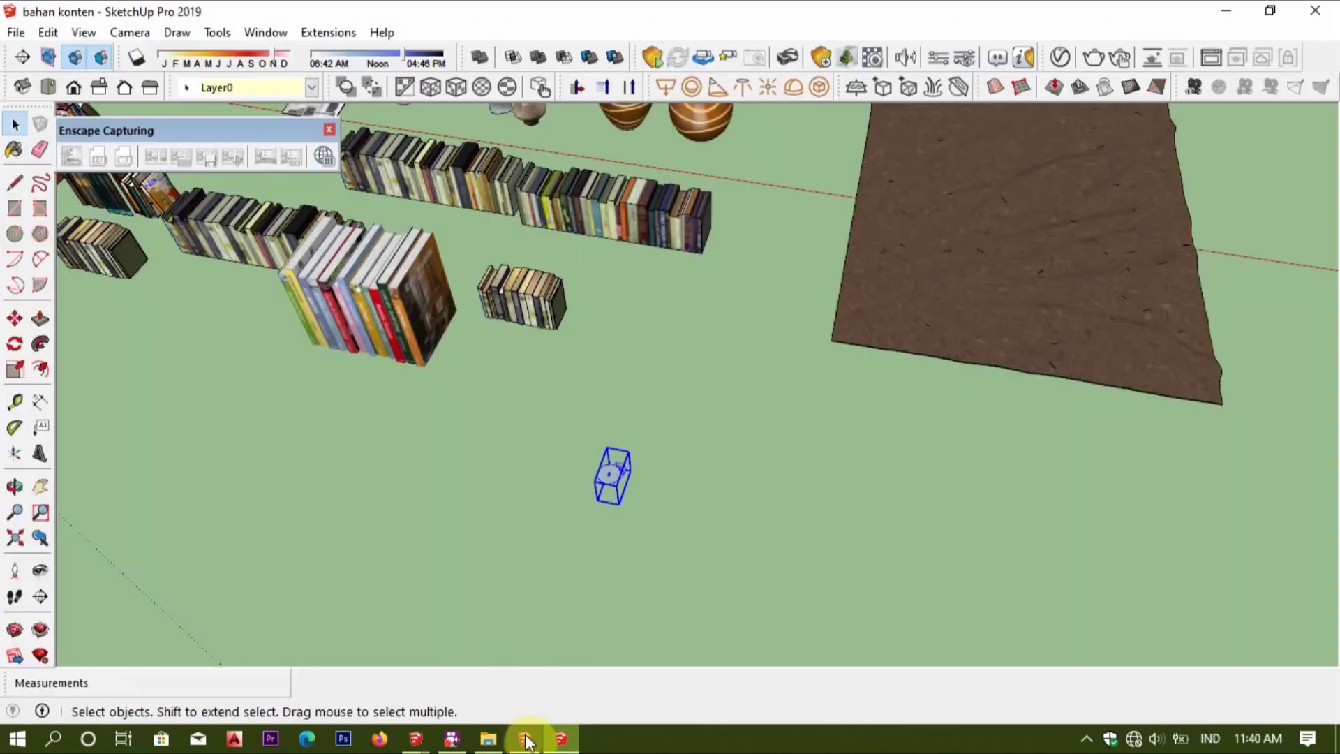
Maximise SketchUp and orbit the model toward the ceiling track light.
left_click(690, 45)
left_click(82, 21)
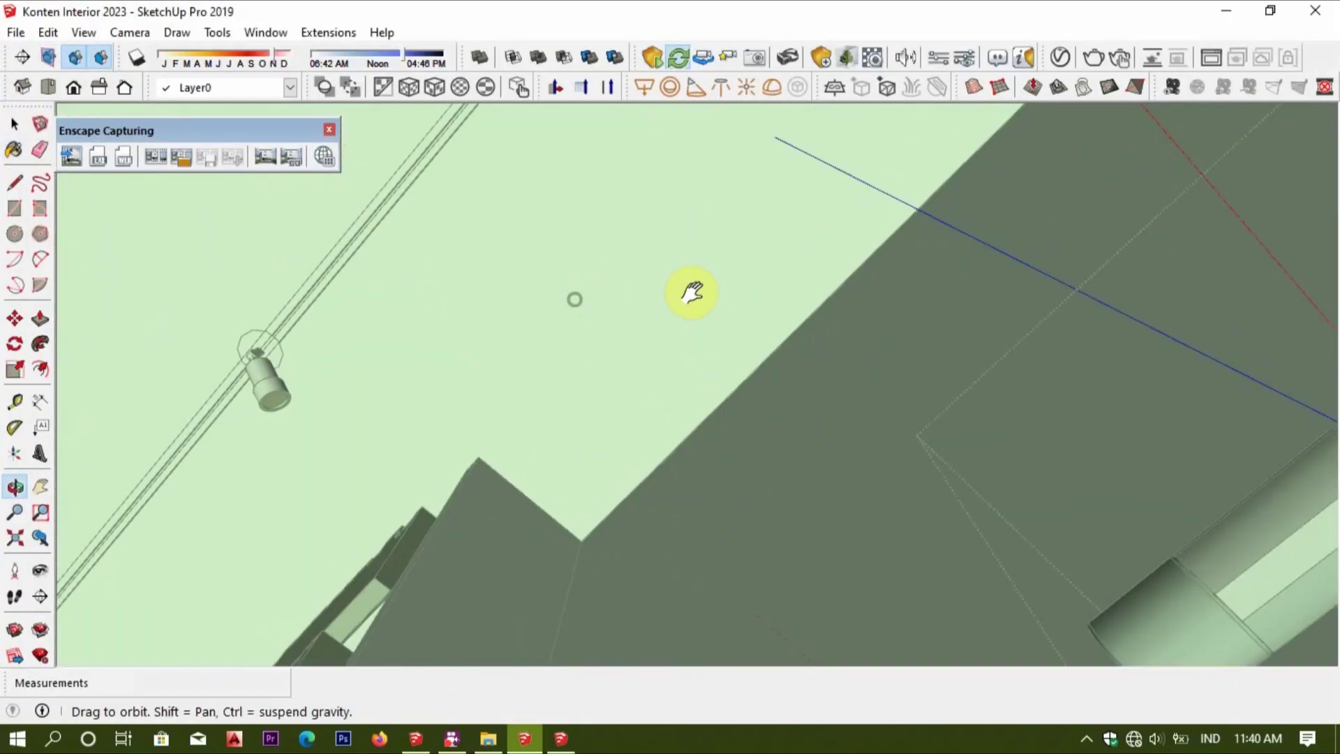
mouse_move(677, 246)
middle_mouse_down()
mouse_move(719, 523)
mouse_move(661, 251)
mouse_move(712, 320)
mouse_move(688, 374)
mouse_move(563, 337)
middle_mouse_up()
scroll(824, 259, "up", 3)
Open the track light's lens Glass Gold Tint material in the Enscape material editor.
double_click(823, 260)
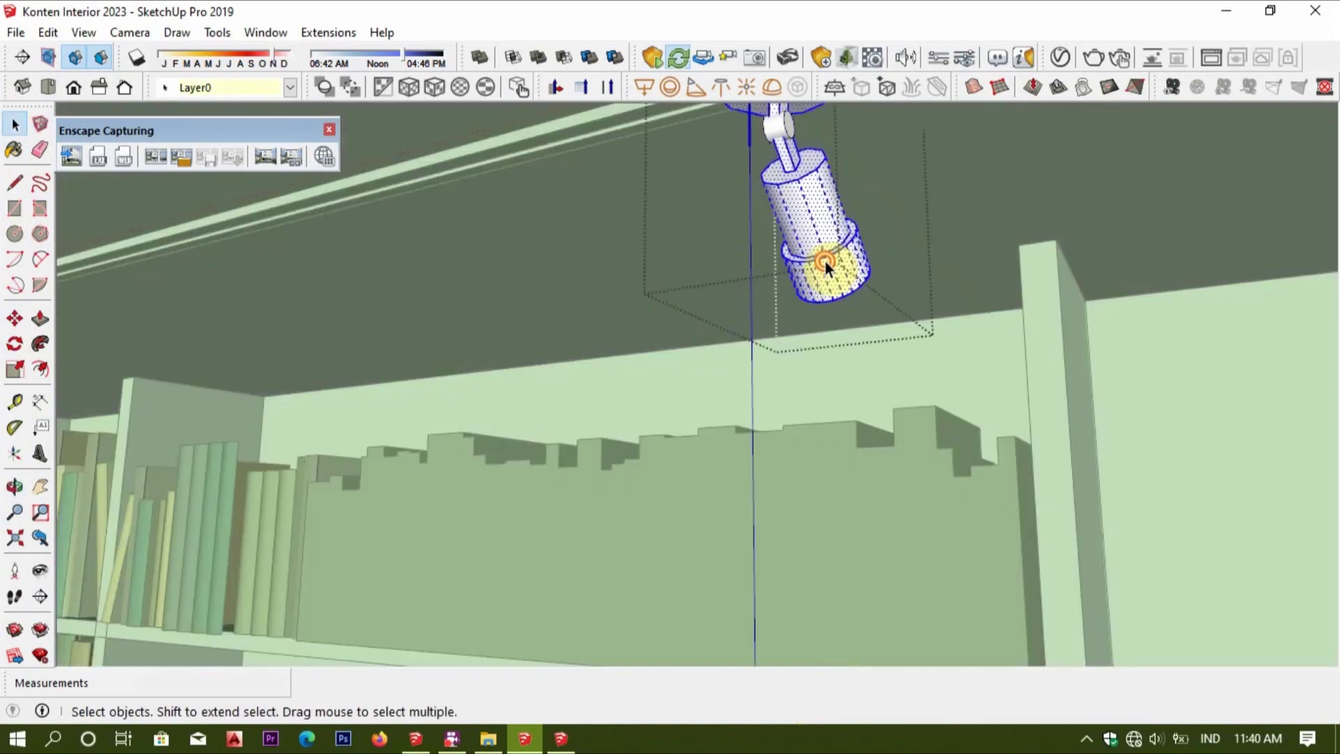
scroll(323, 288, "up", 5)
scroll(470, 443, "up", 3)
scroll(619, 509, "up", 2)
left_click(620, 509)
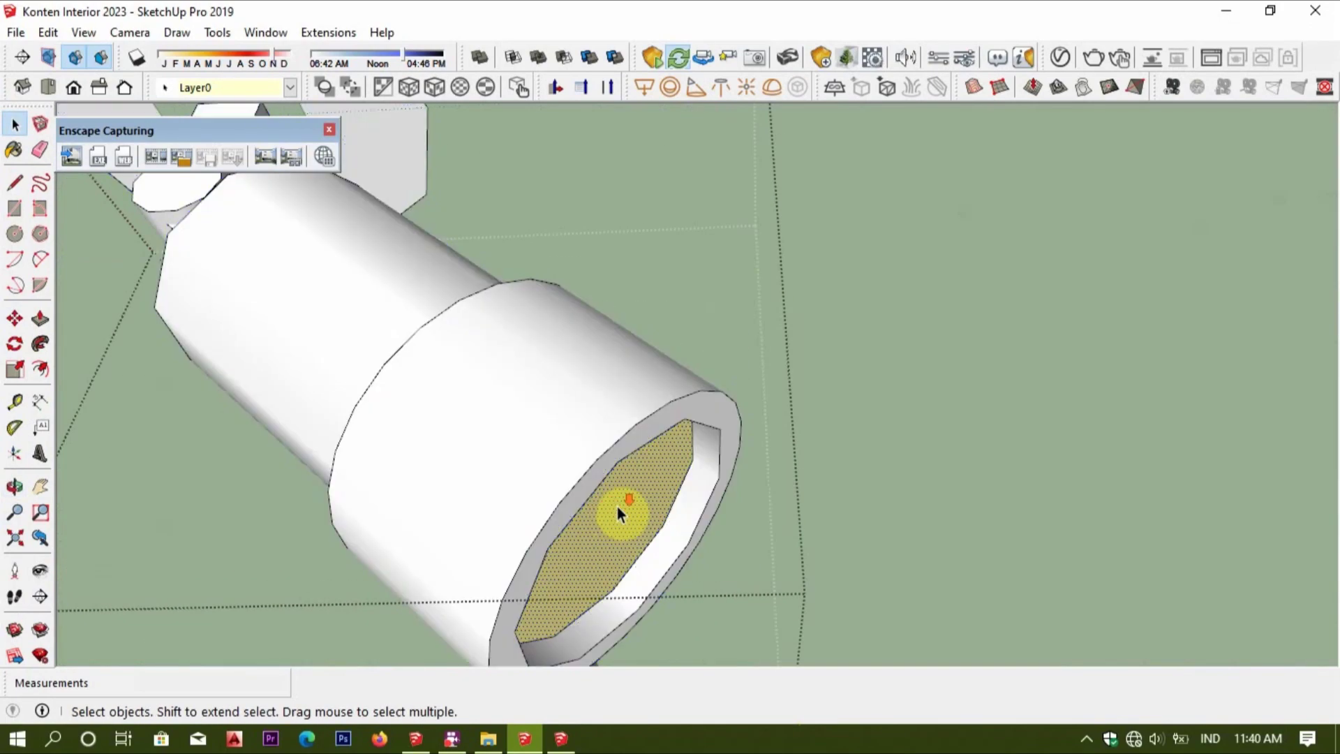
key("b")
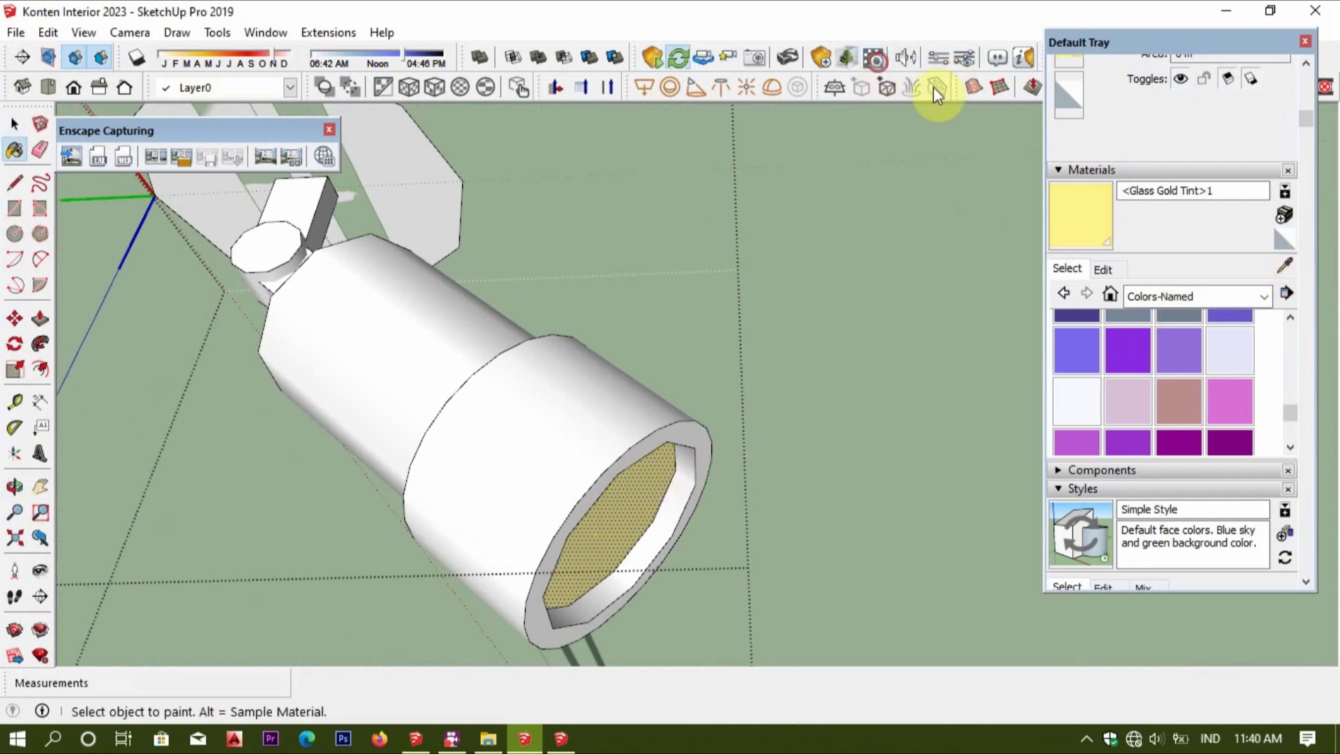
left_click(937, 94)
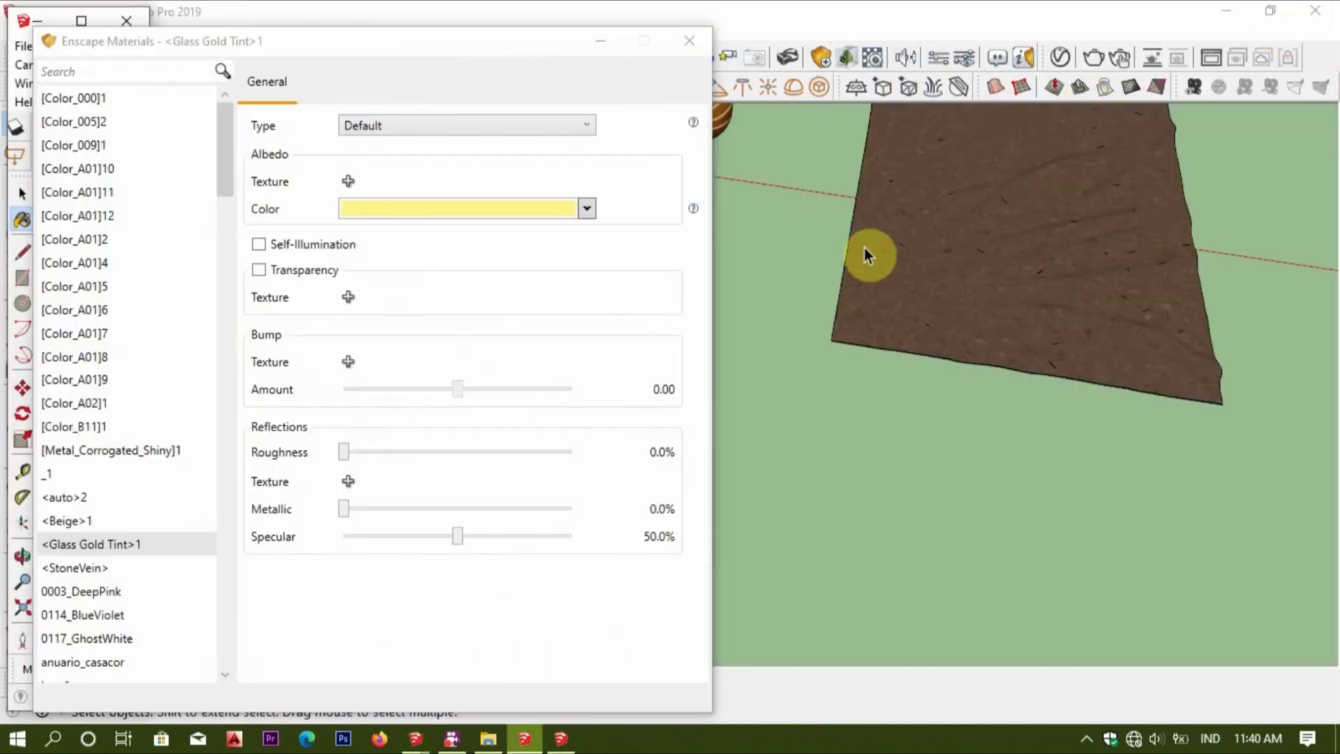
mouse_move(451, 739)
left_click(383, 682)
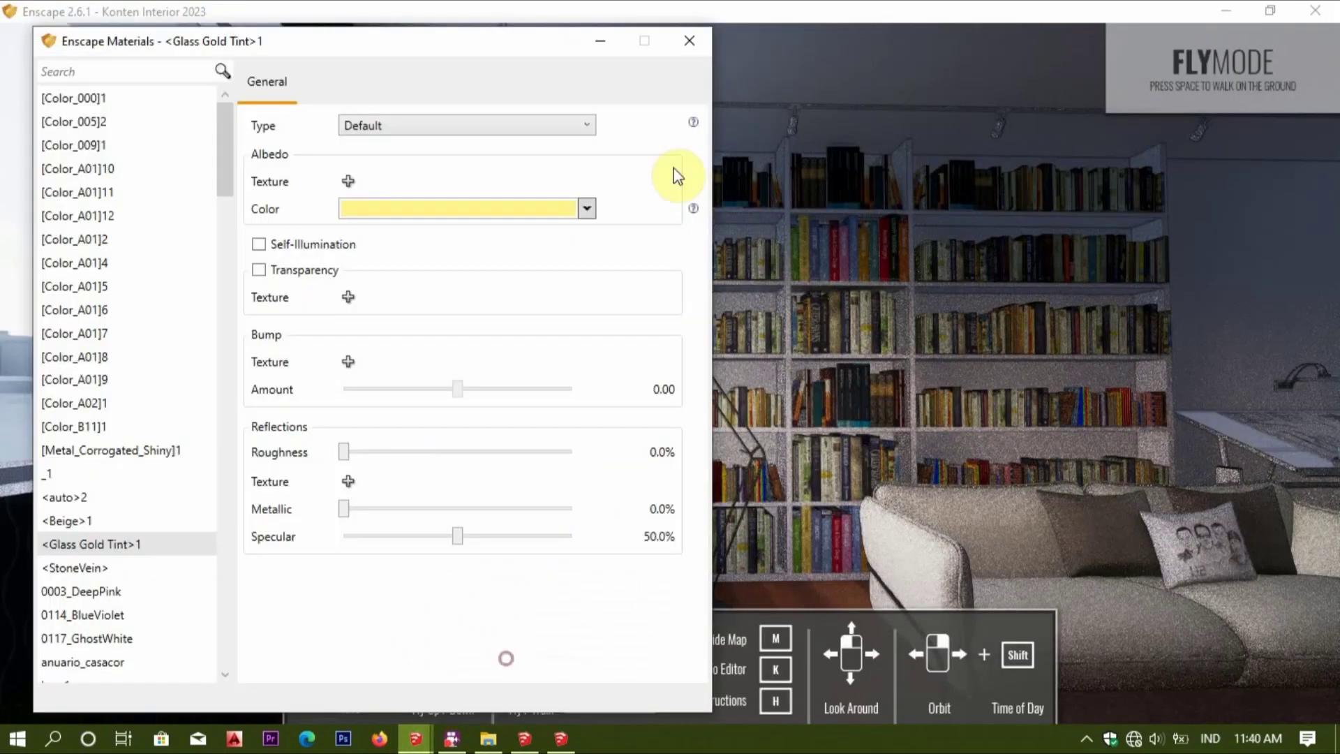
left_click_drag(567, 56, 504, 59)
Make Glass Gold Tint self-illuminate yellow at about 34506 cd/m².
left_click(195, 248)
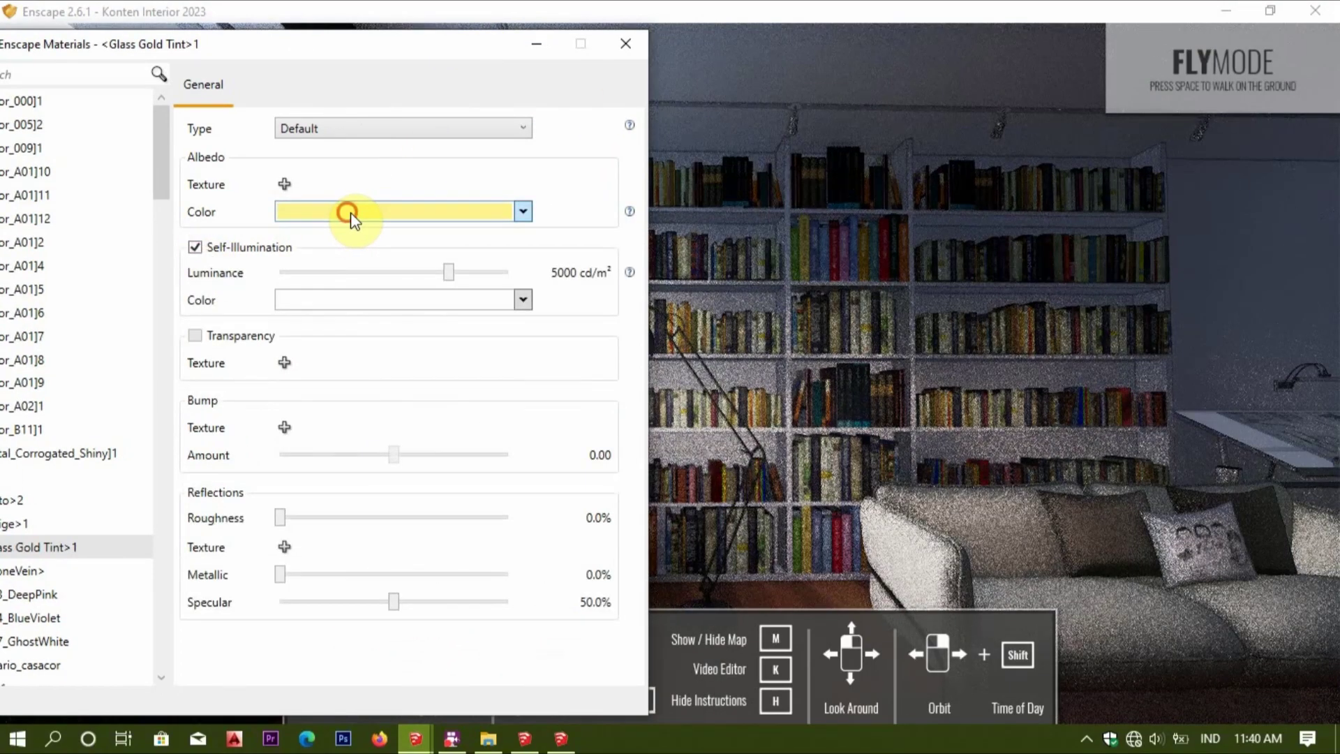
left_click(347, 212)
left_click(522, 213)
left_click(505, 304)
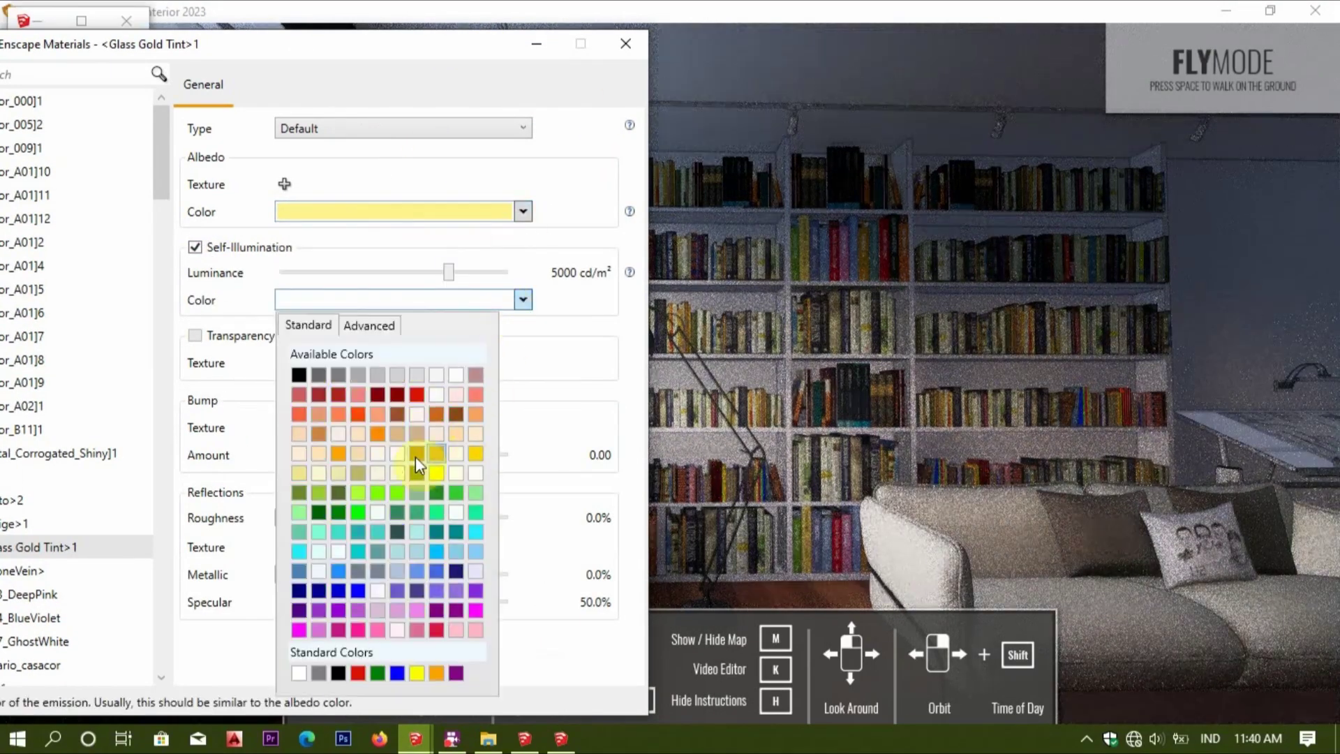
left_click(475, 455)
mouse_move(449, 272)
left_mouse_down()
mouse_move(504, 273)
mouse_move(486, 275)
left_mouse_up()
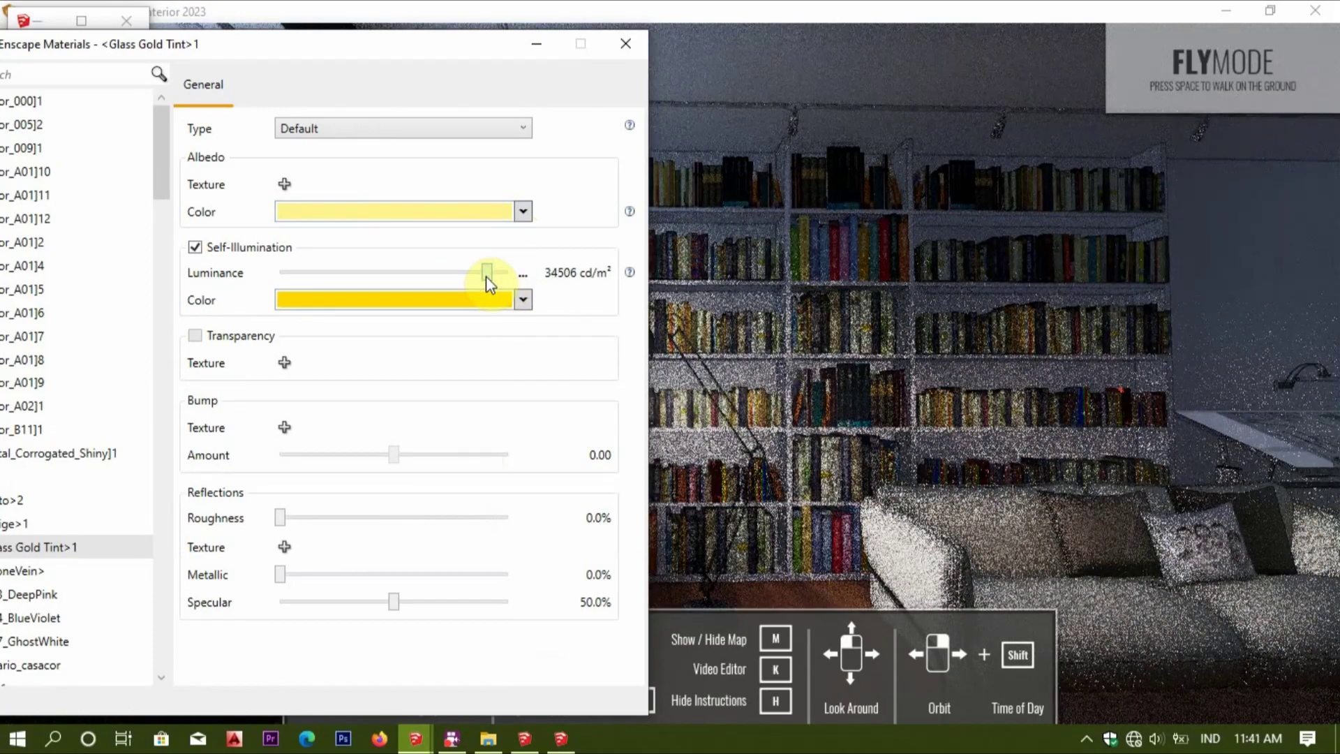
left_click(624, 47)
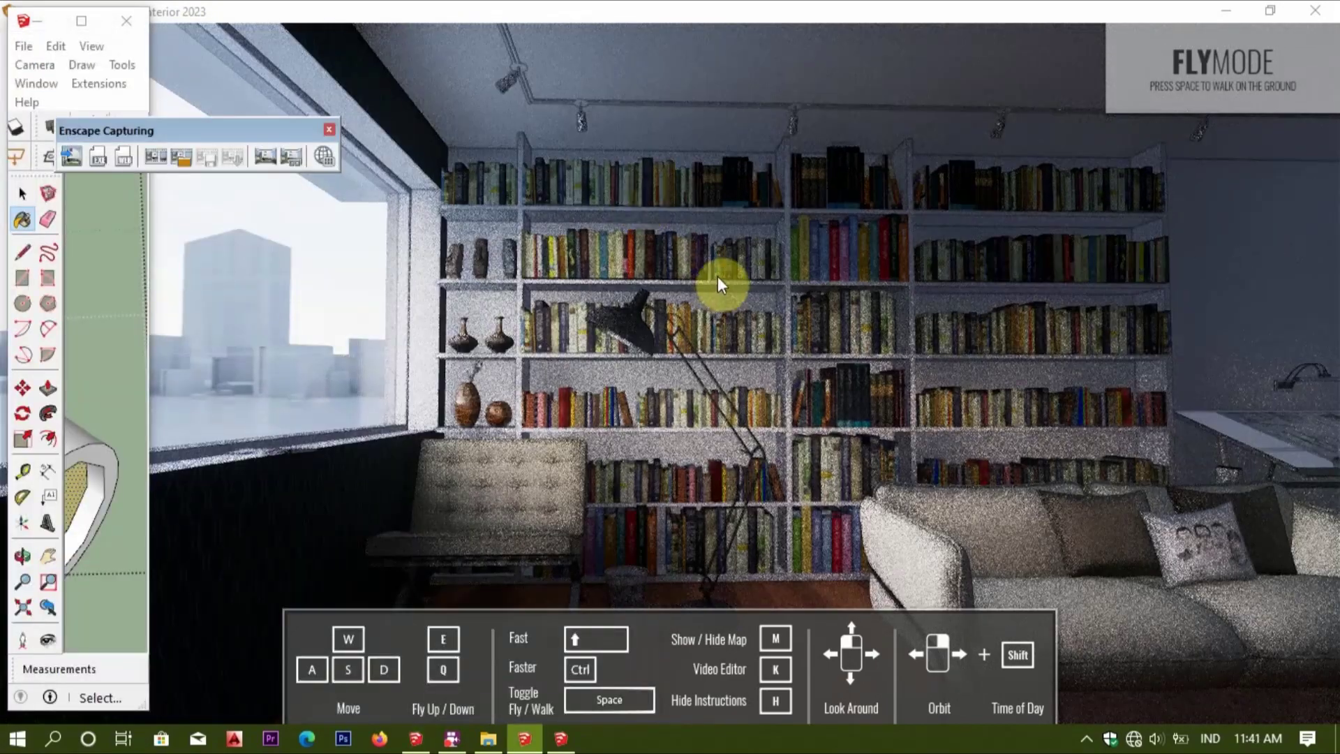
Pan the Enscape render left and right to check the bookshelf wall, then return to SketchUp.
left_click(717, 276)
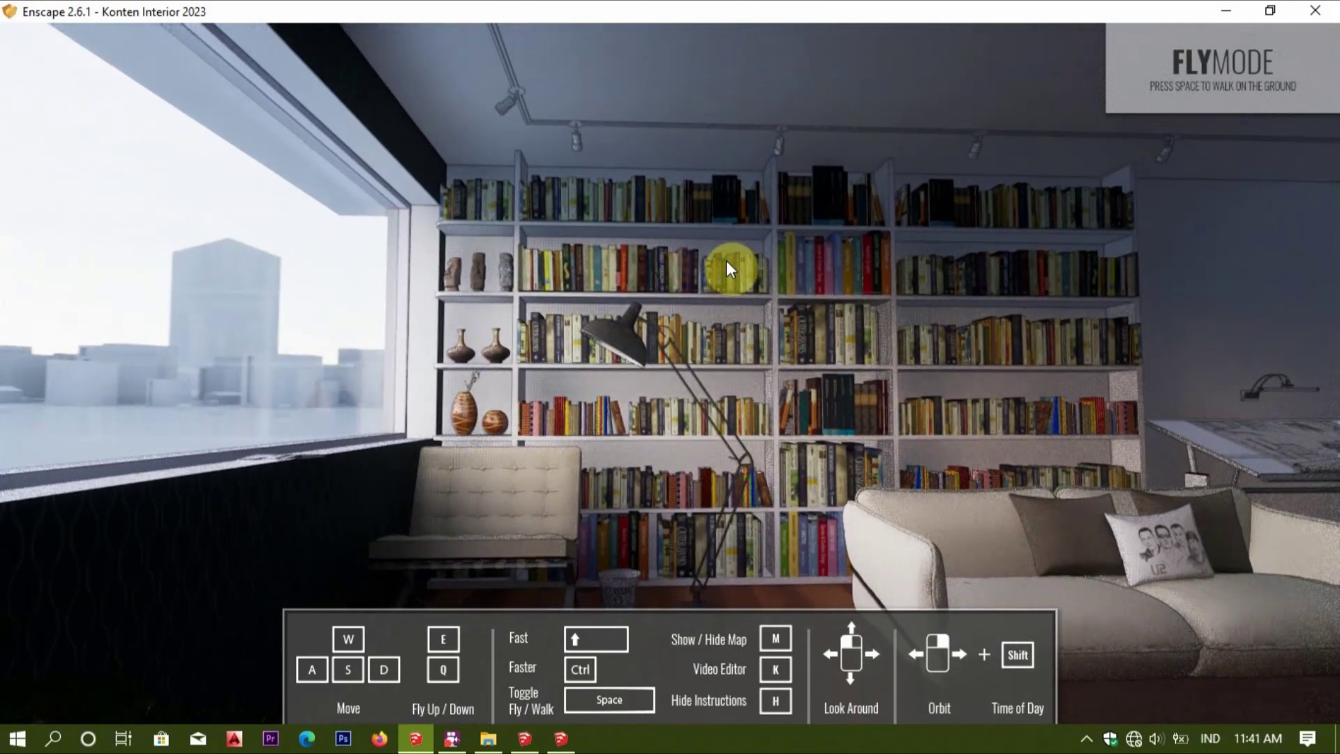
key("d")
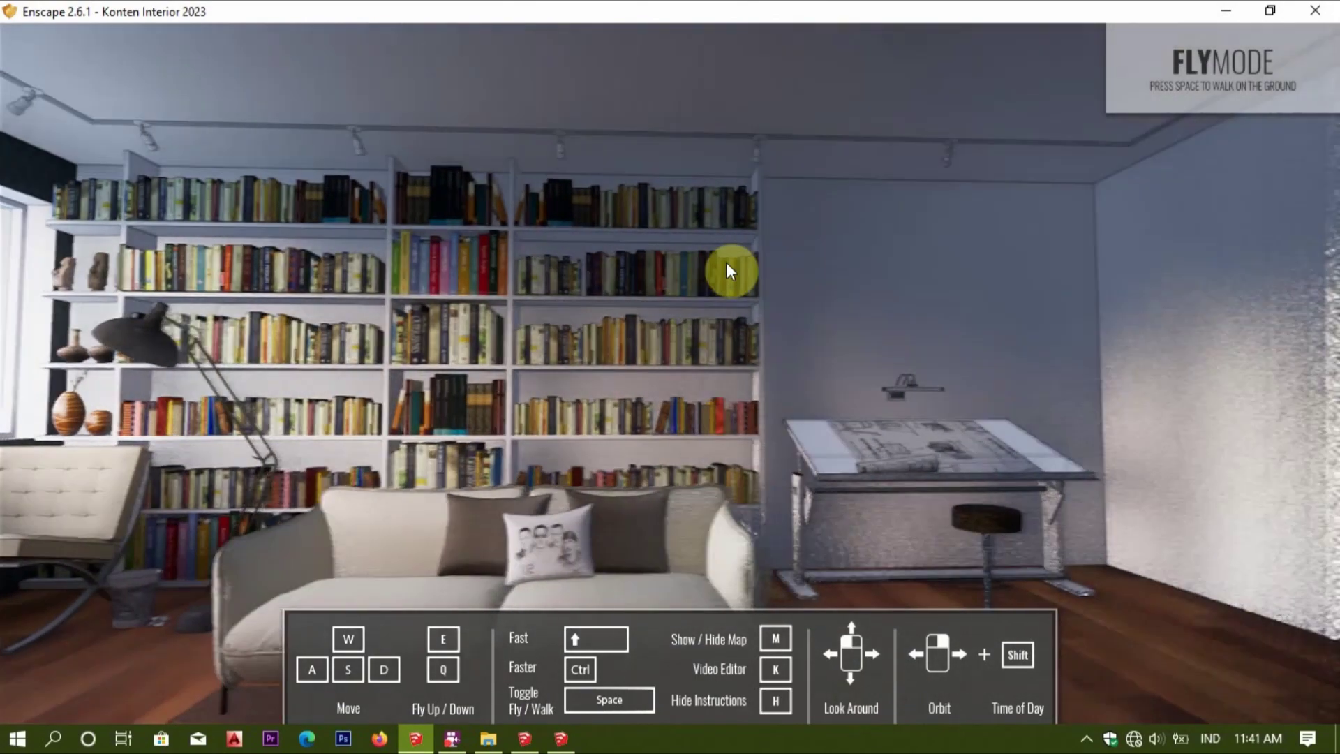
key("a")
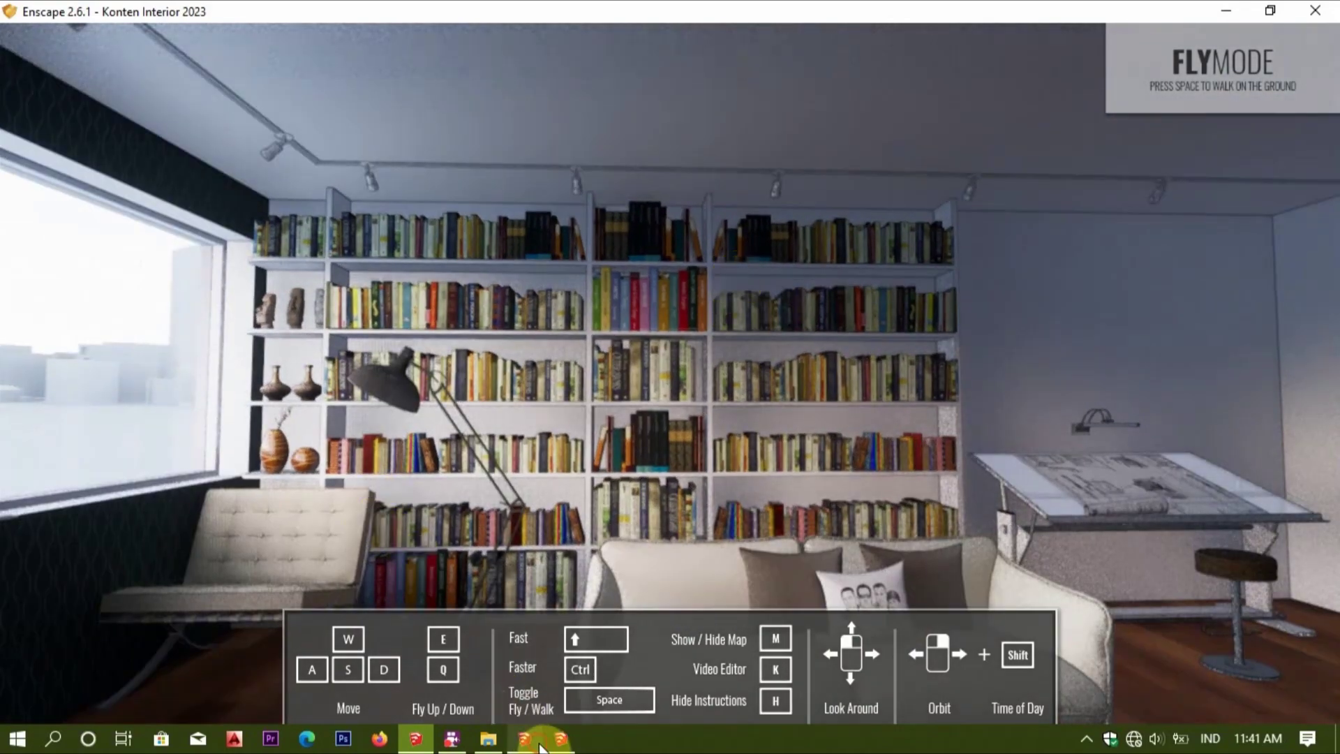
left_click(540, 746)
scroll(638, 292, "down", 3)
scroll(965, 303, "down", 3)
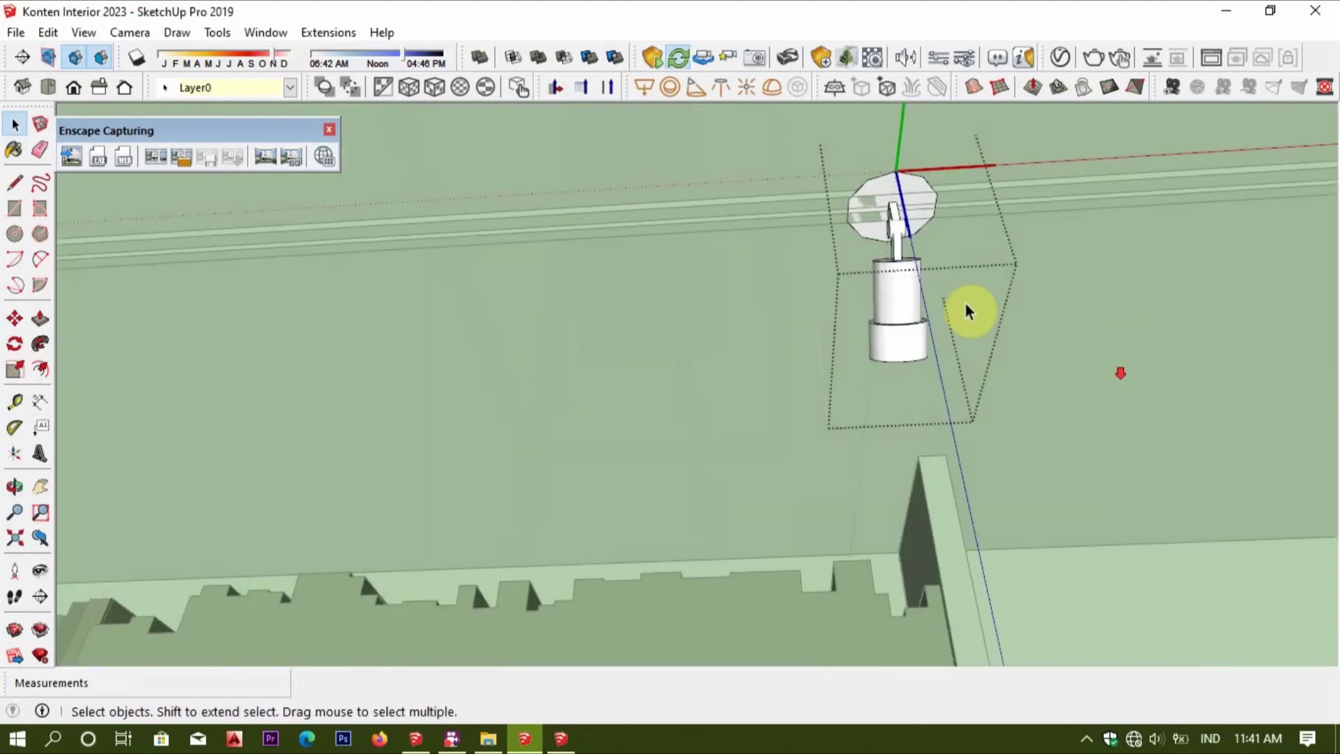
Paint the ceiling 0113_MediumSlateBlue.
scroll(967, 311, "down", 3)
scroll(903, 403, "down", 3)
scroll(859, 255, "down", 3)
scroll(838, 392, "down", 3)
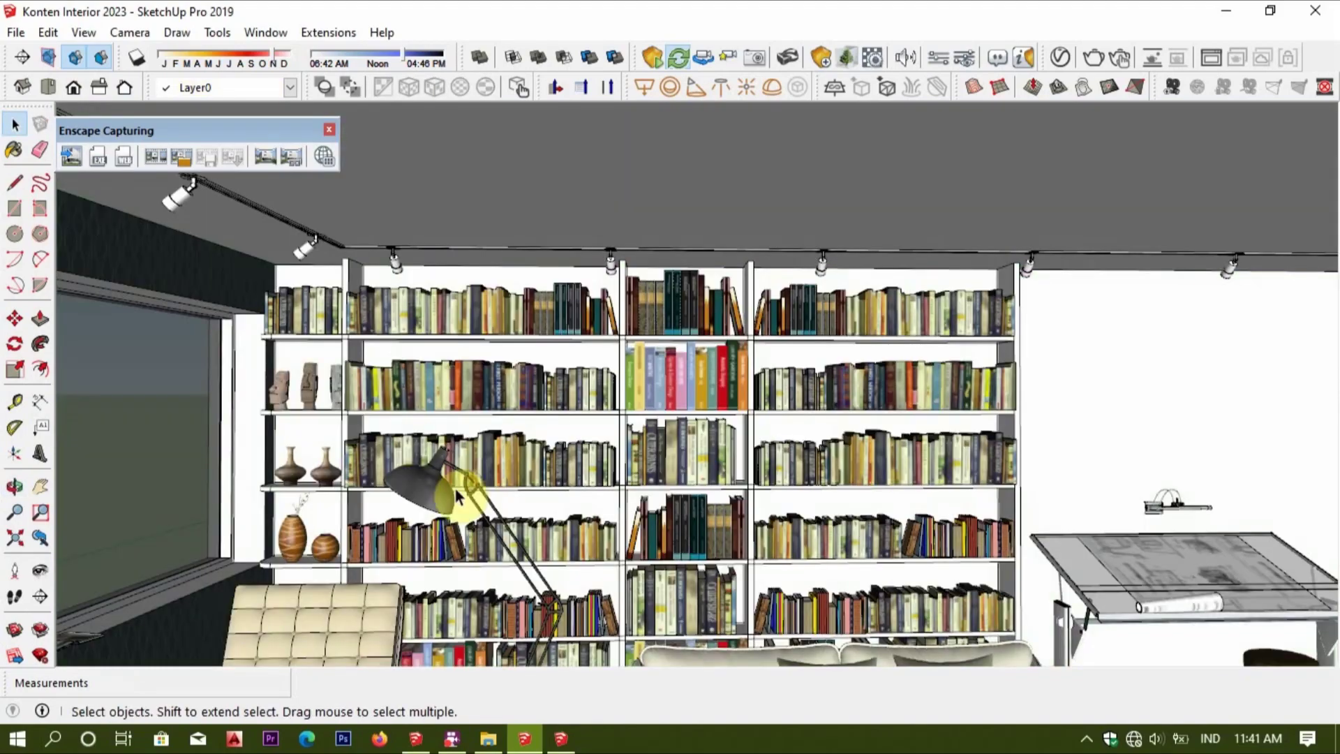
middle_click_drag(457, 497, 509, 300)
left_click(531, 191)
key("b")
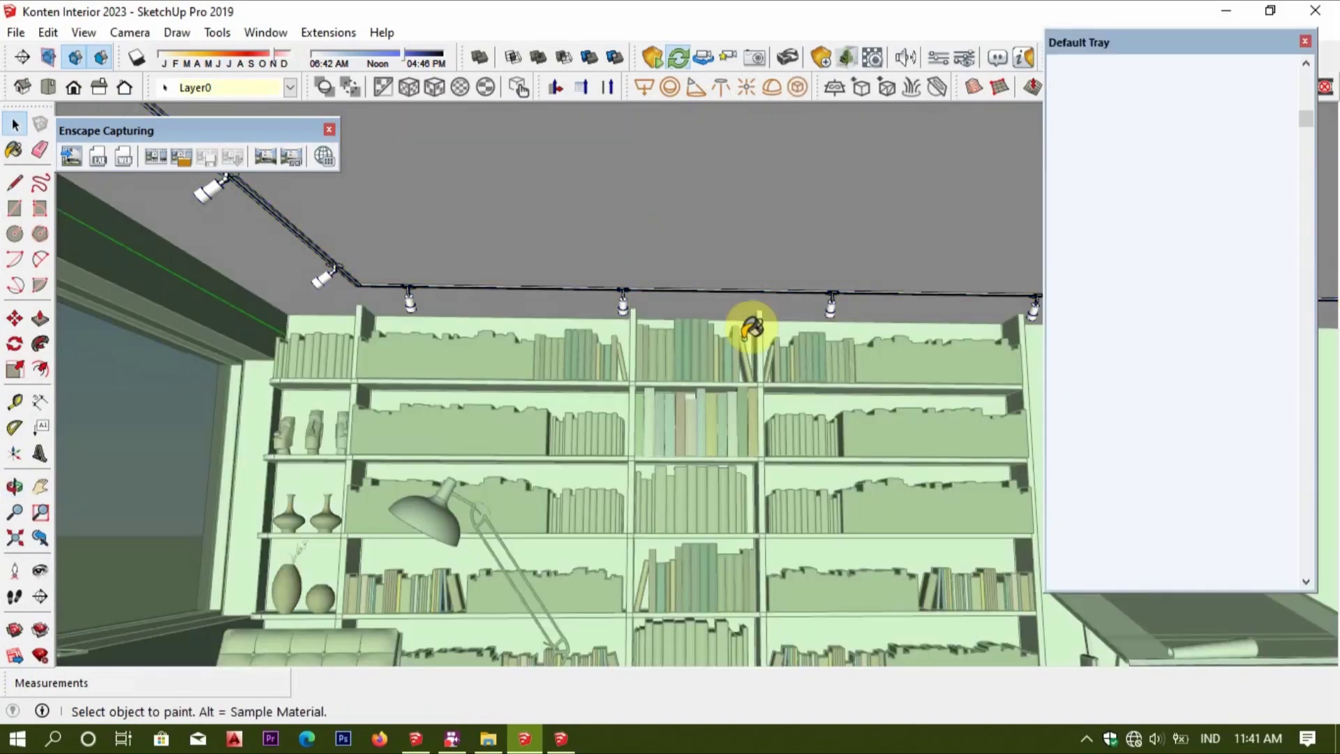
left_click(901, 196)
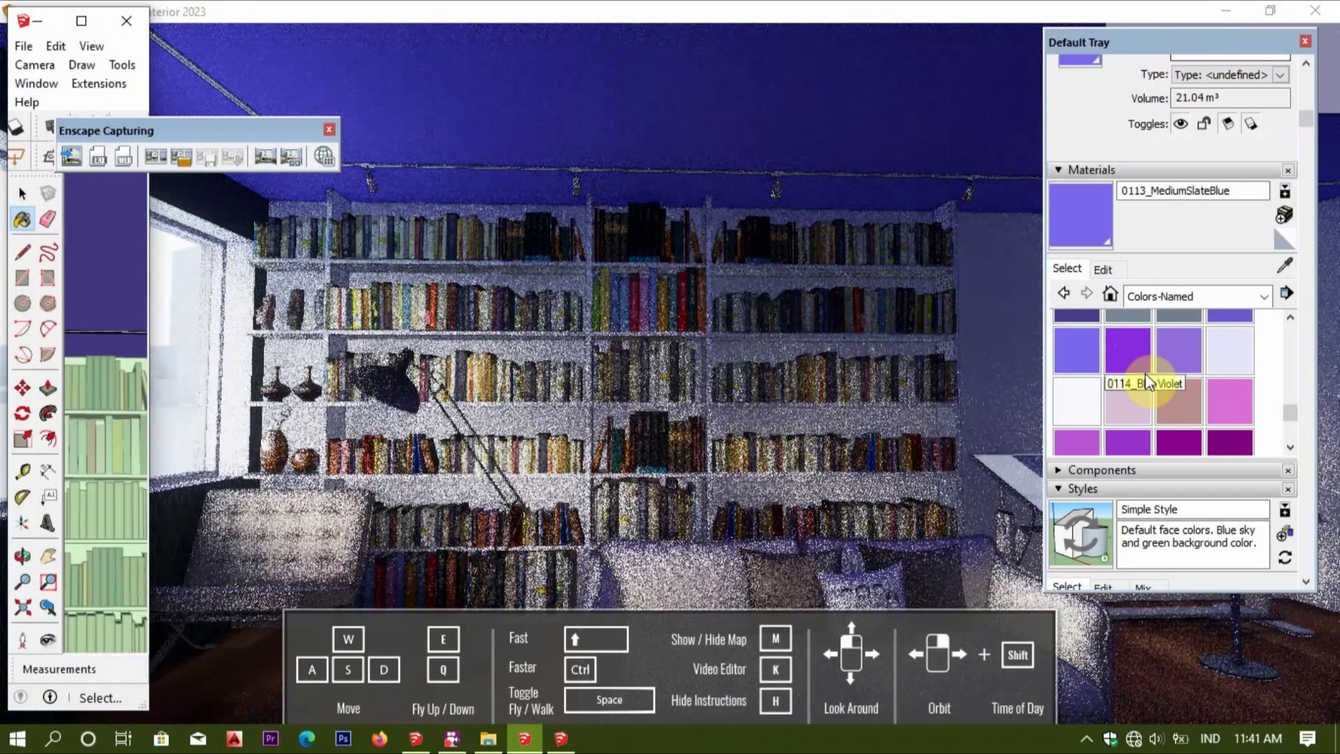
Preview the blue ceiling in Enscape, then repaint it 0117_GhostWhite.
left_click(1228, 349)
left_click(559, 475)
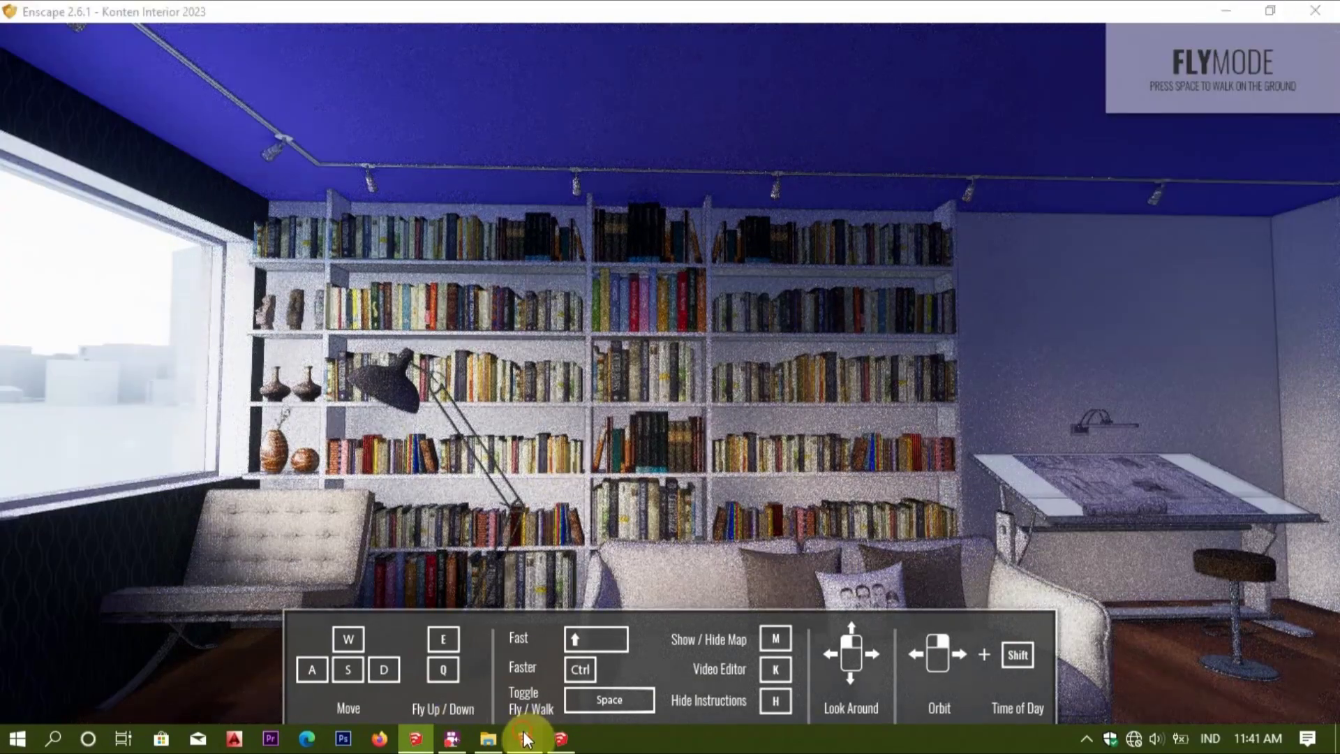
left_click(524, 739)
left_click(122, 199)
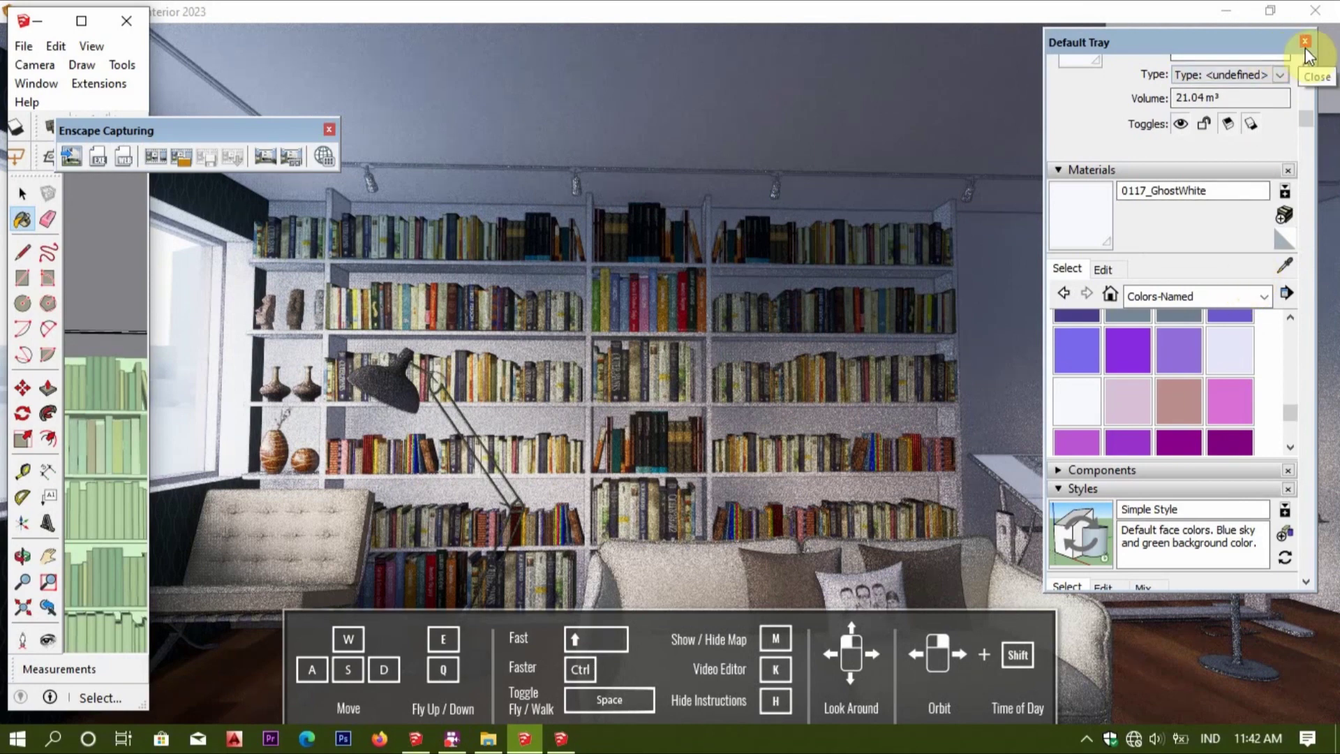
left_click(81, 20)
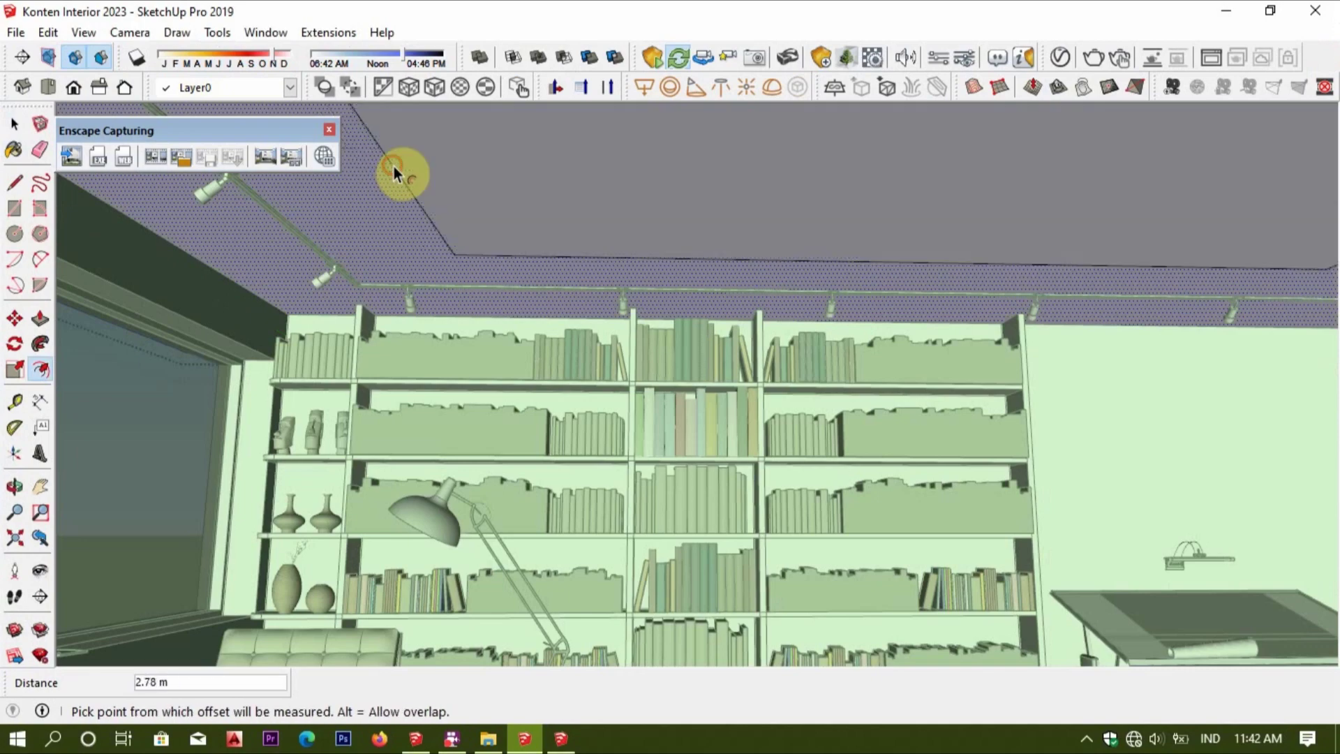
Finish the inset ceiling outline and push the inner panel up into a recess.
left_click(392, 166)
key("p")
left_click(534, 236)
left_click(517, 218)
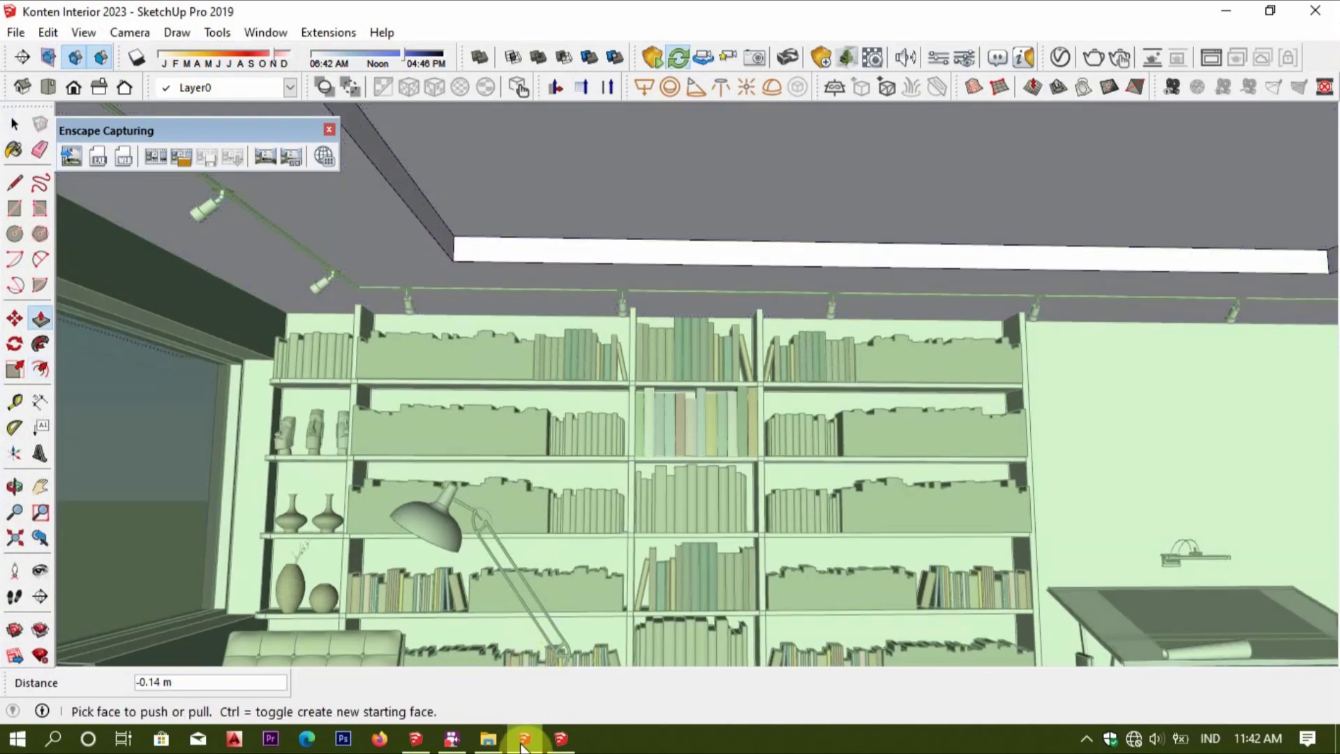
Fly through the Enscape render to check the ceiling recess, then return to SketchUp.
left_click(416, 739)
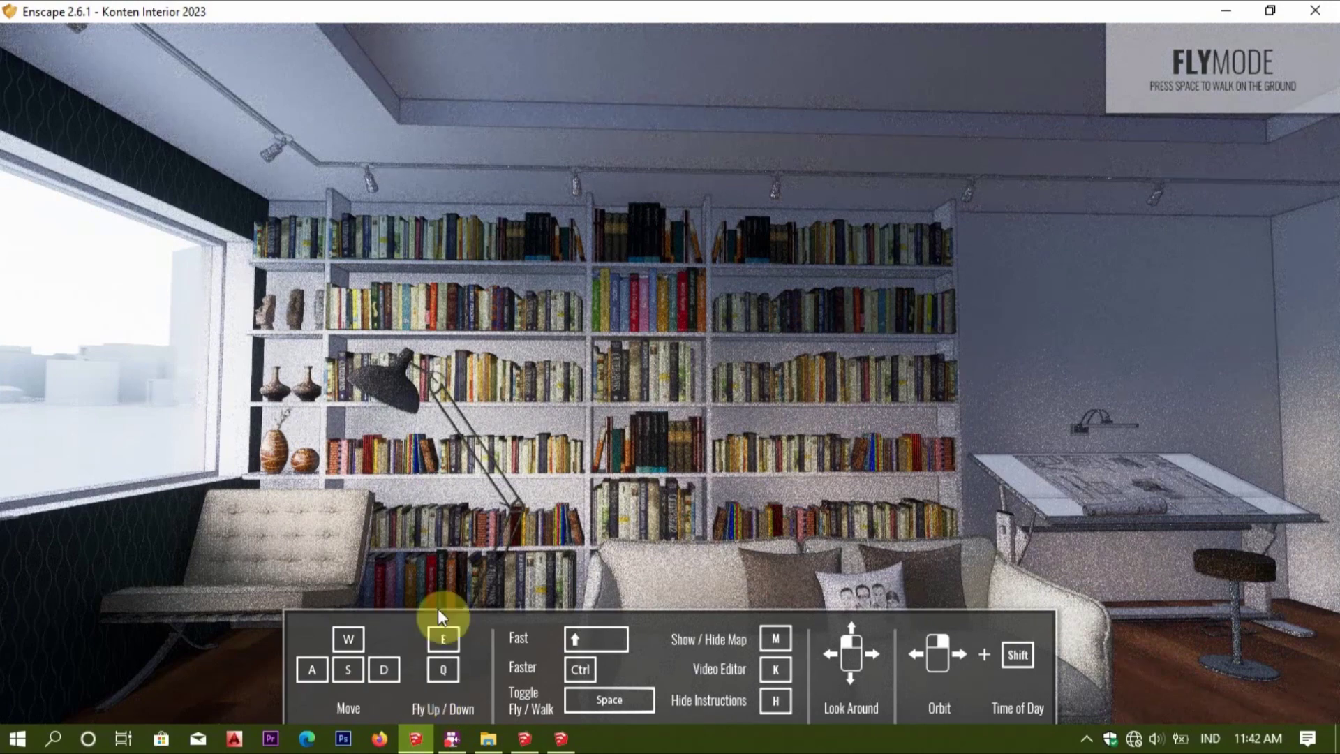
key("a")
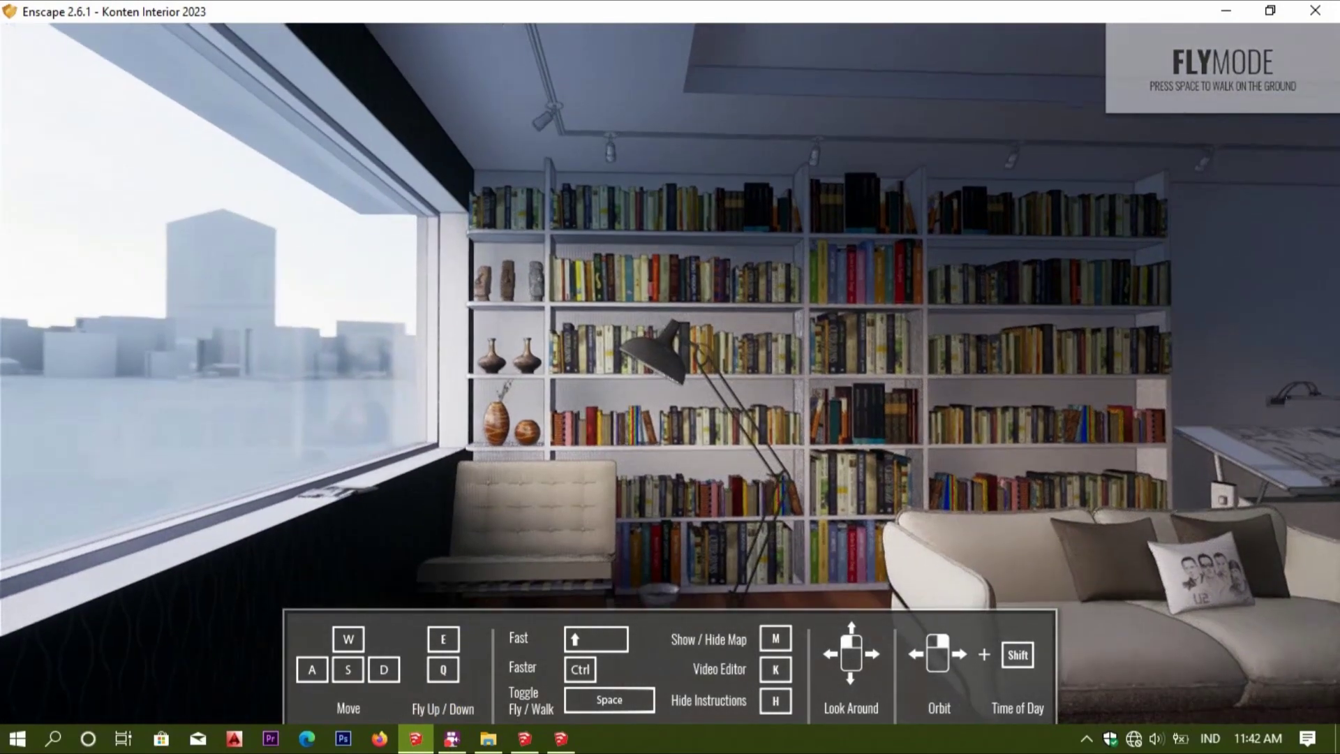
key("space")
key("space")
key("q")
key("s")
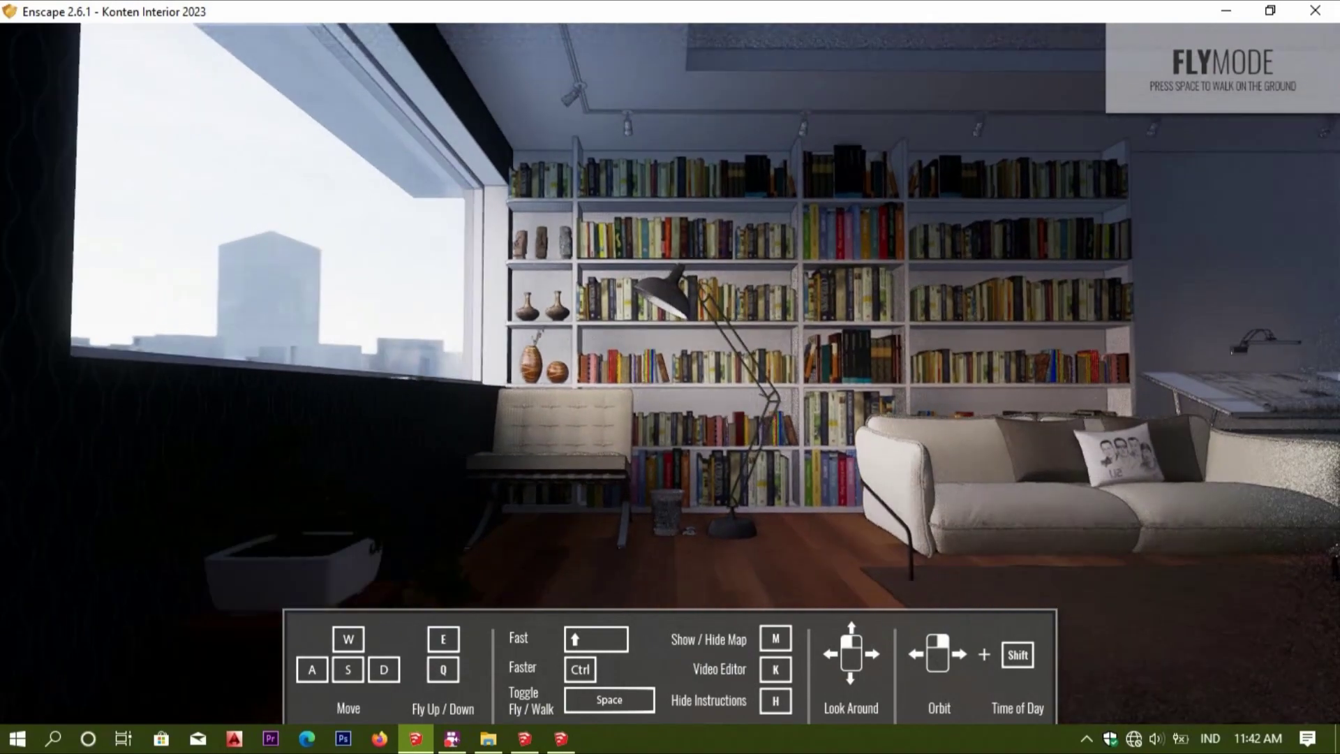
left_click(525, 738)
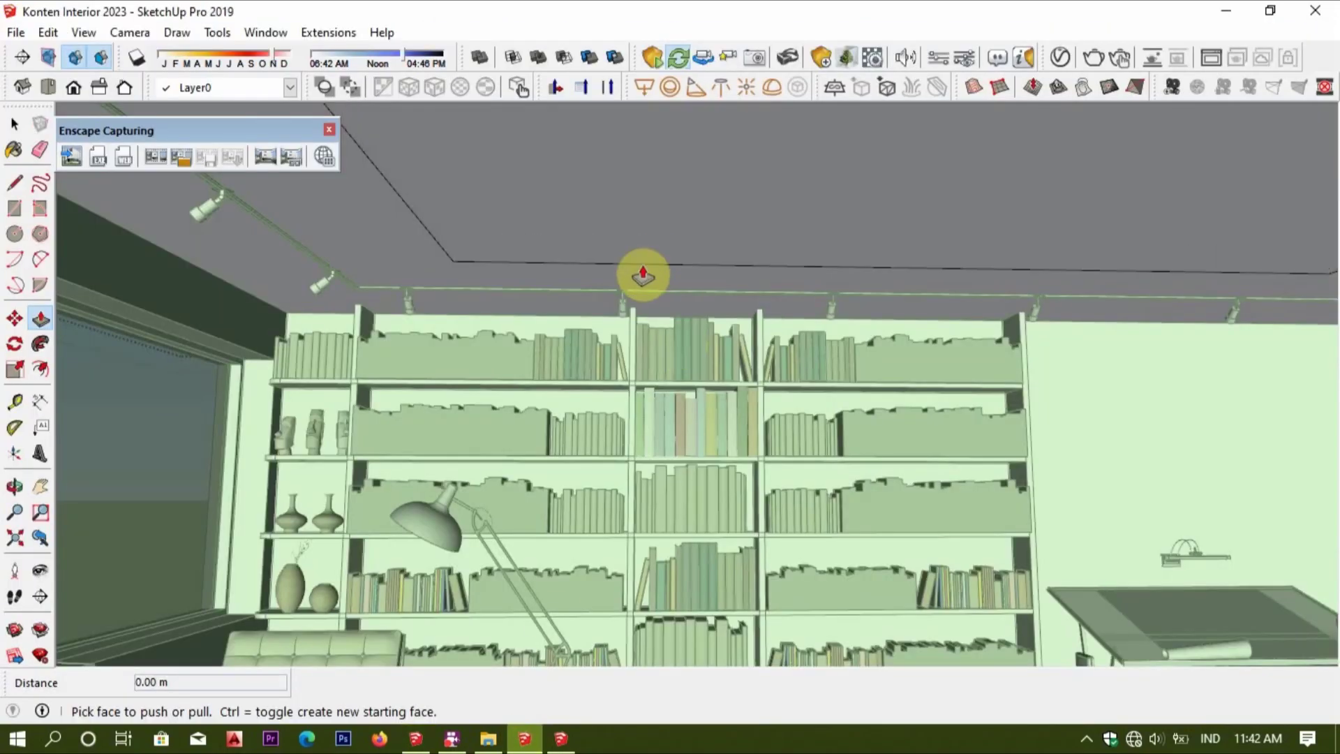
Inset the ceiling outline again and push the white cove 0.15 m deep.
left_click(365, 209)
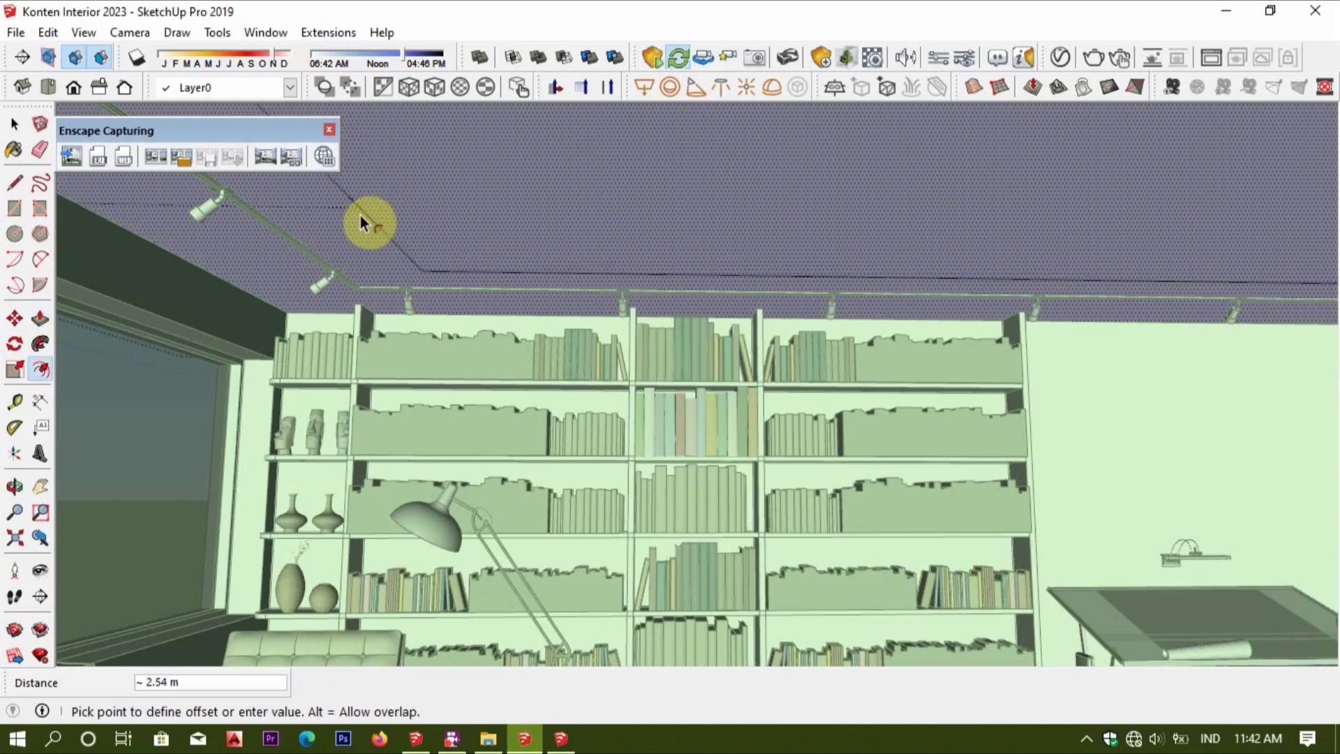
left_click(360, 215)
key("p")
left_click(421, 249)
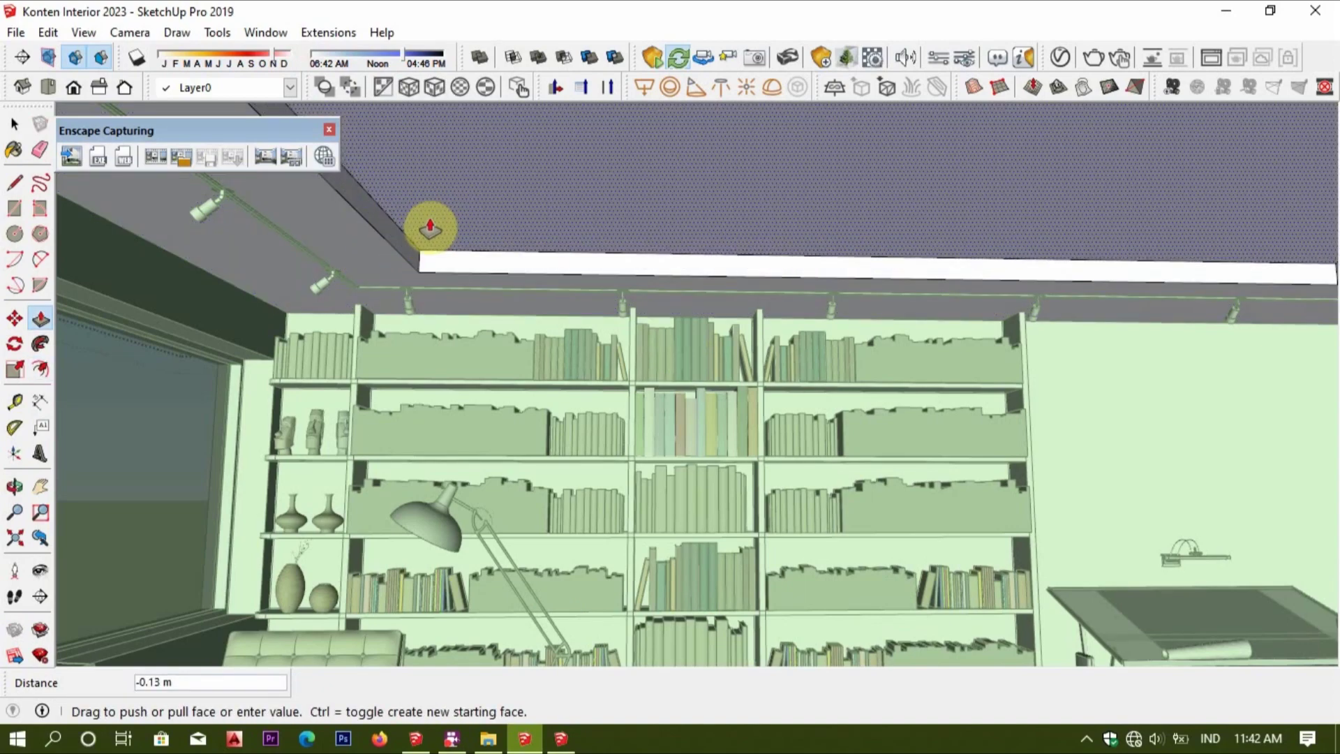
left_click(423, 159)
left_click(440, 243)
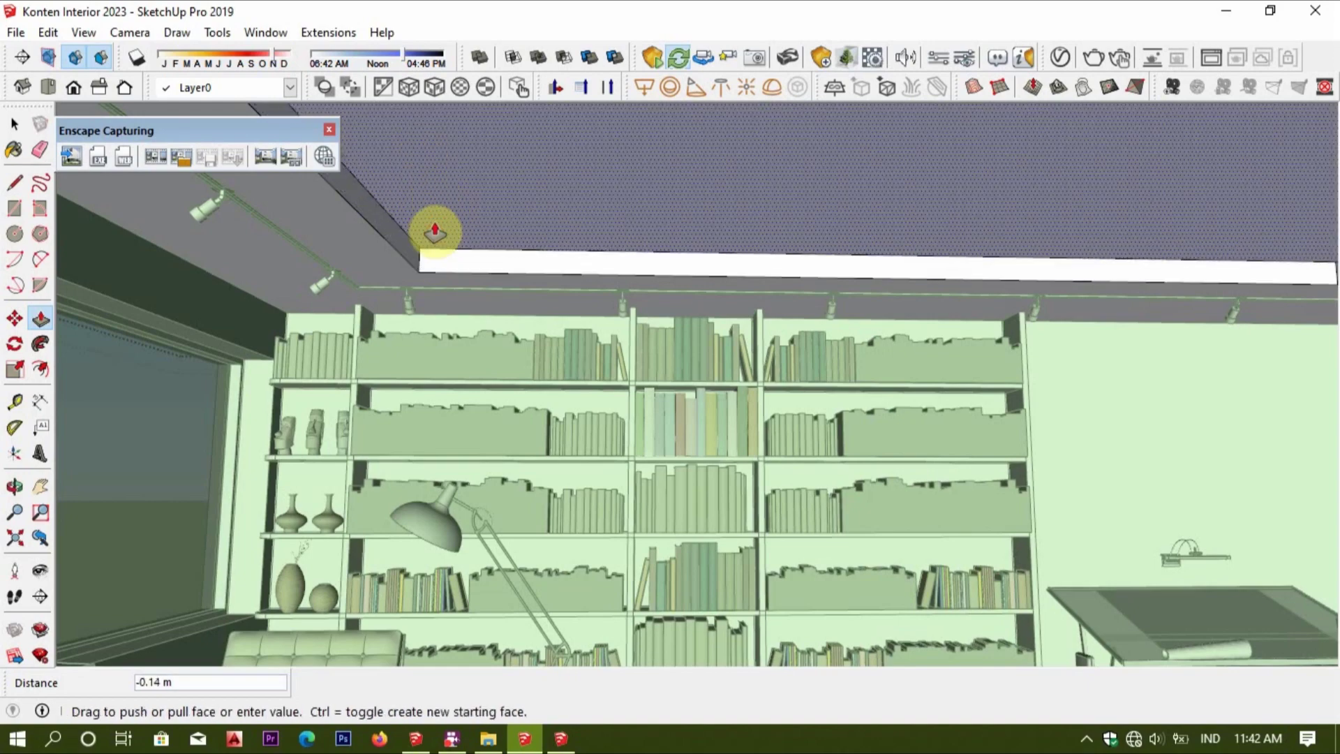
key("Return")
Copy the cove edge 0.03 m to split off a thin strip.
key("space")
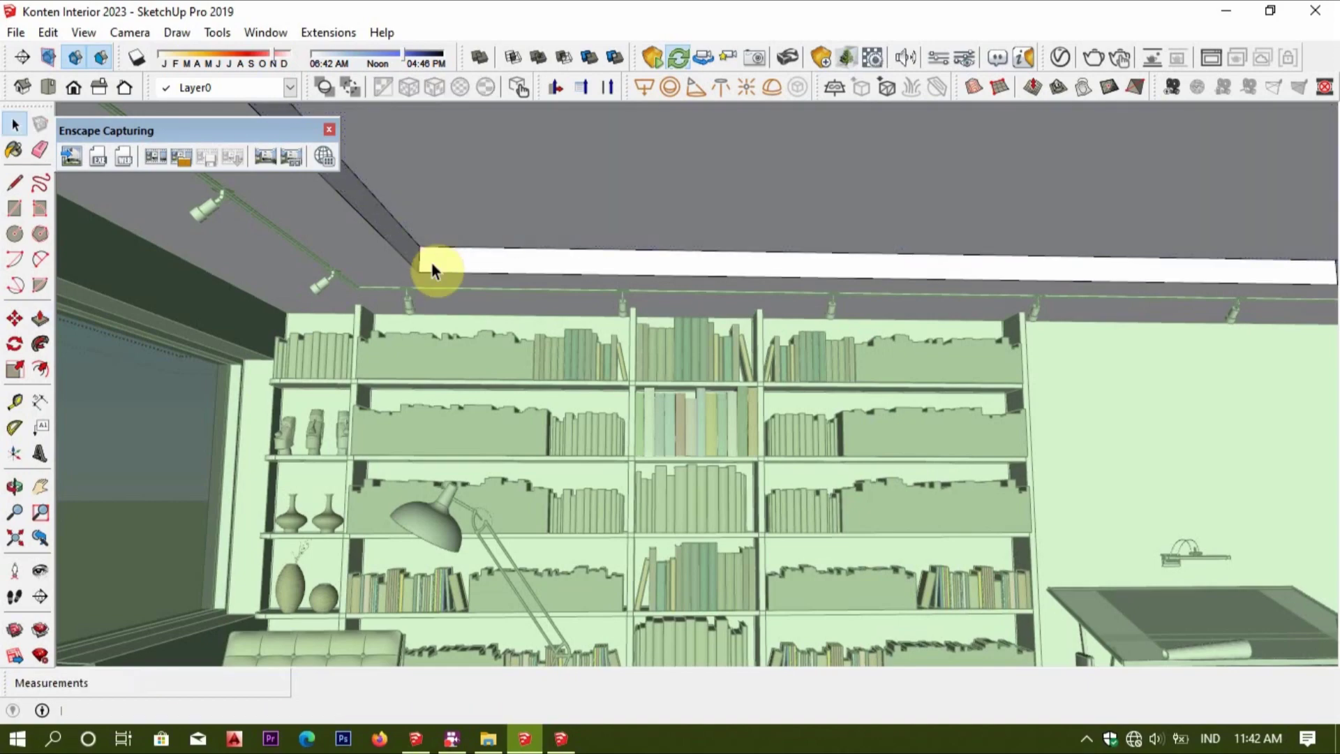
scroll(426, 251, "up", 2)
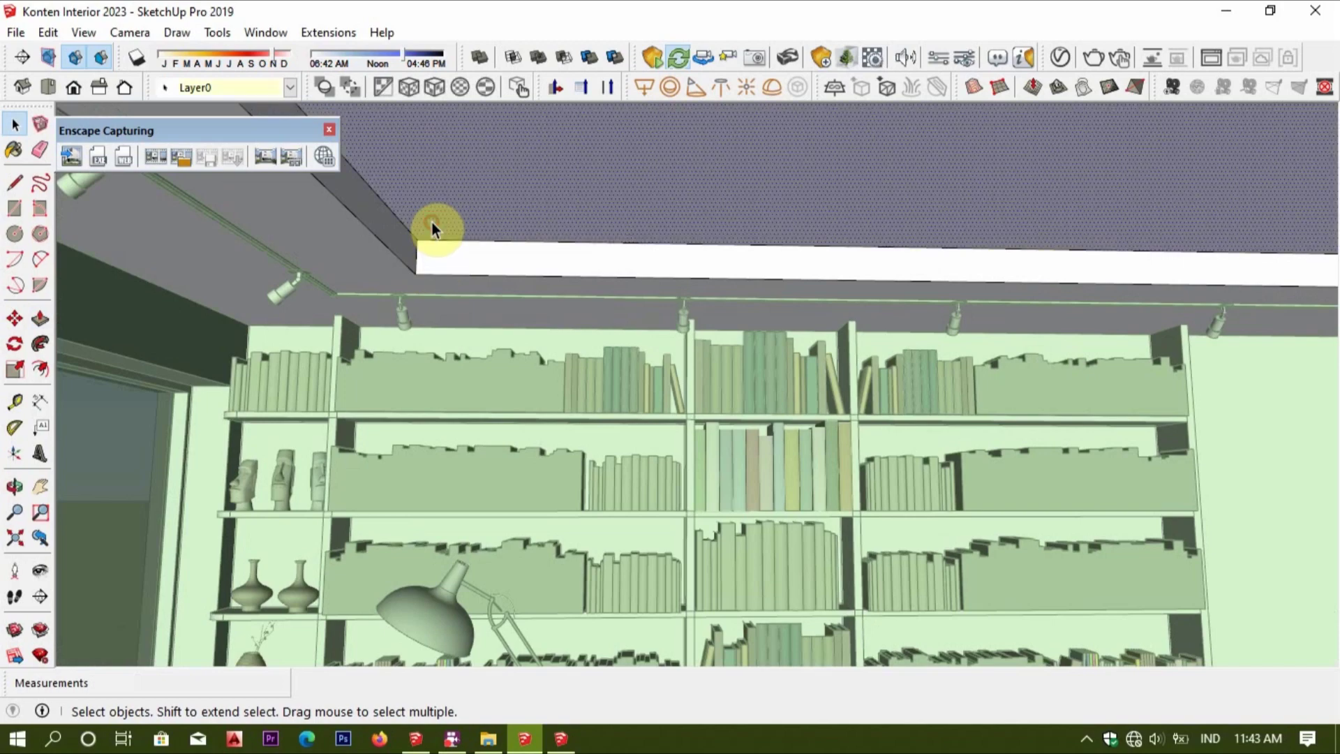
key("m")
scroll(433, 230, "up", 1)
scroll(414, 246, "up", 1)
key("ctrl")
left_click(411, 240)
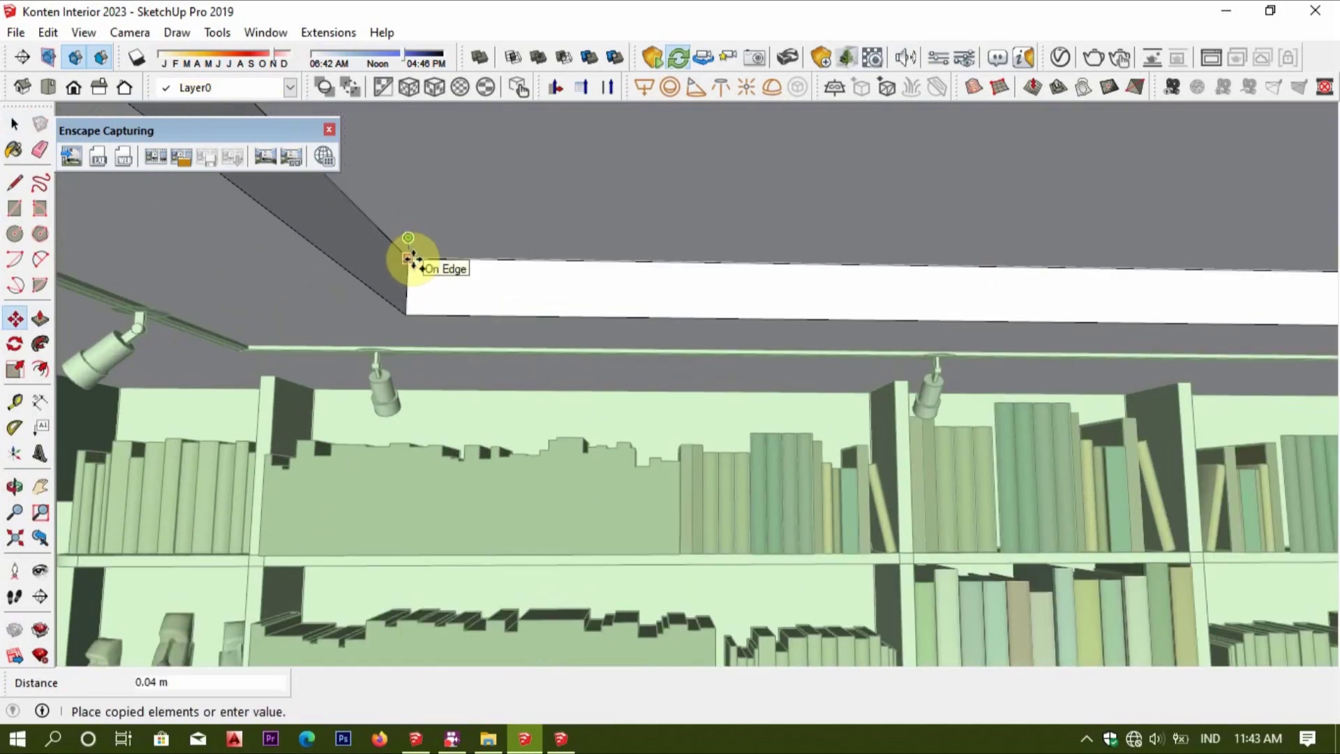
key("Return")
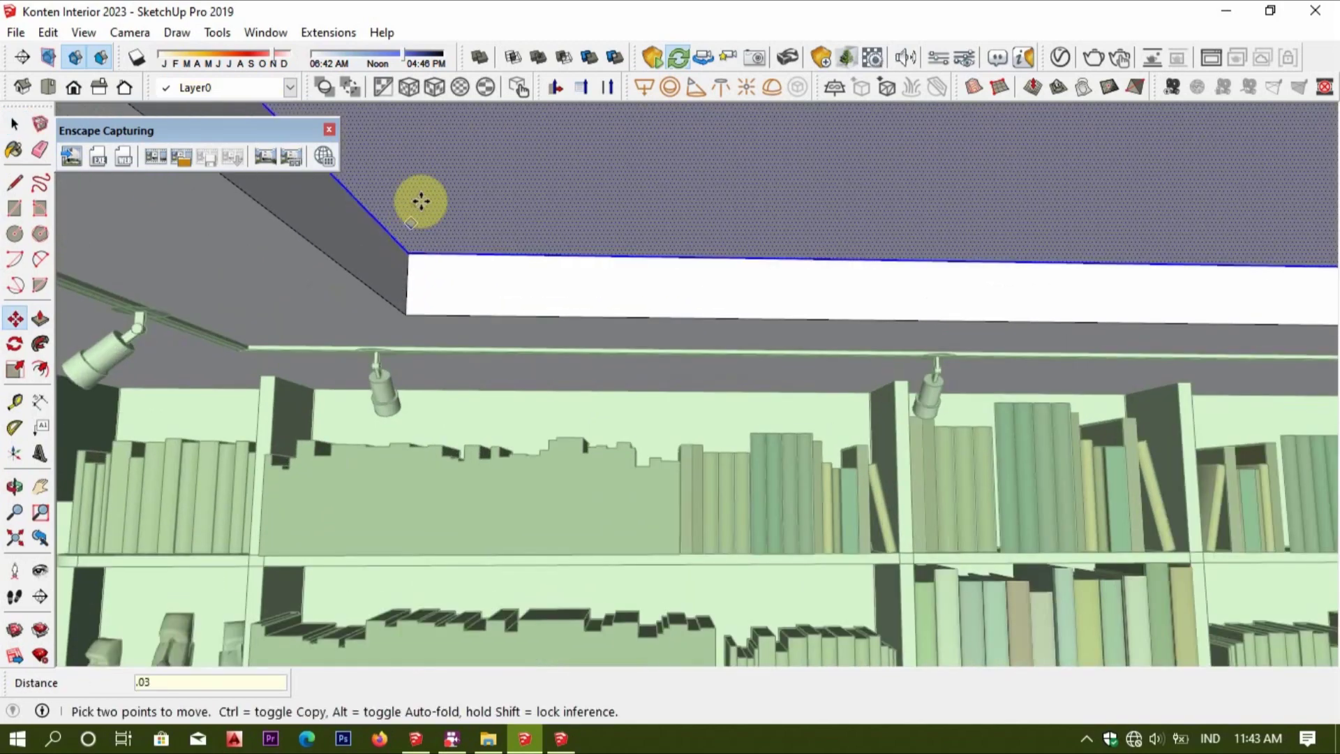
key("b")
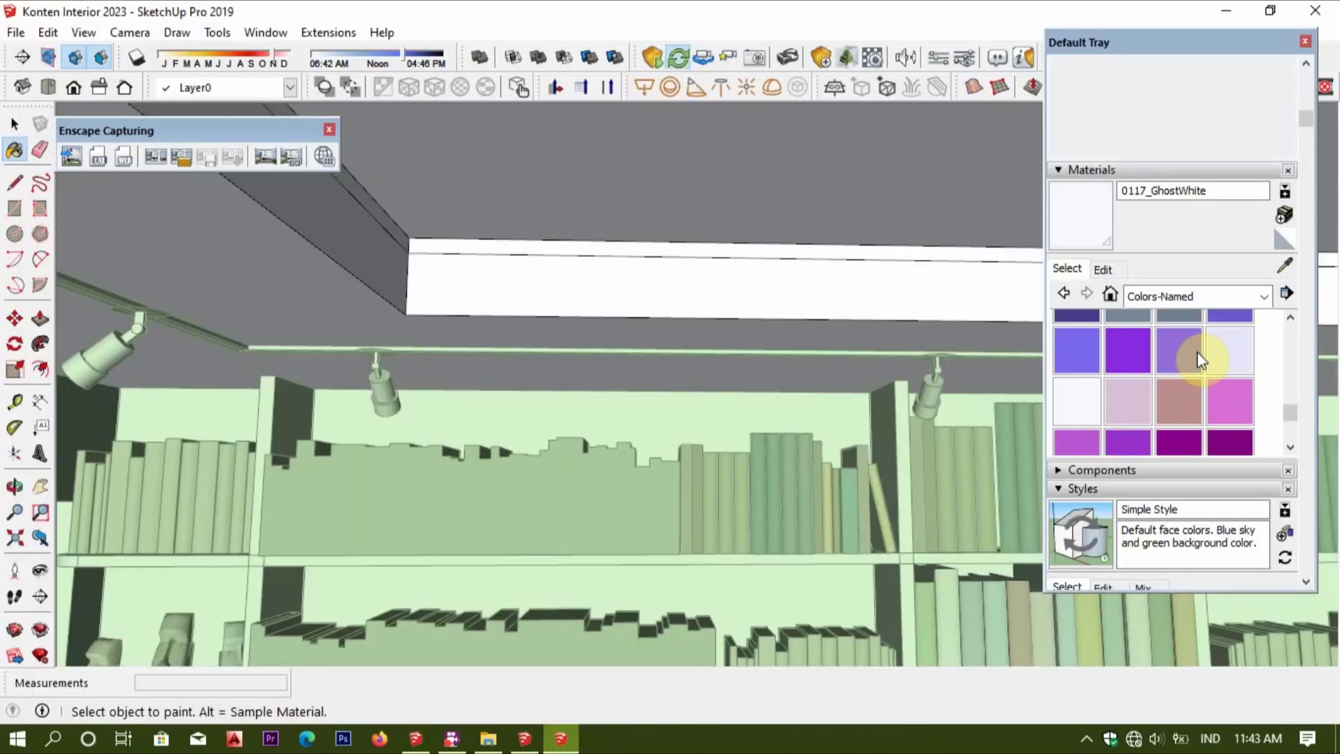
Paint the thin cove strip 0056_Yellow.
scroll(1229, 412, "down", 3)
scroll(1219, 401, "up", 3)
scroll(1219, 390, "up", 3)
scroll(1215, 373, "up", 3)
left_click(1227, 329)
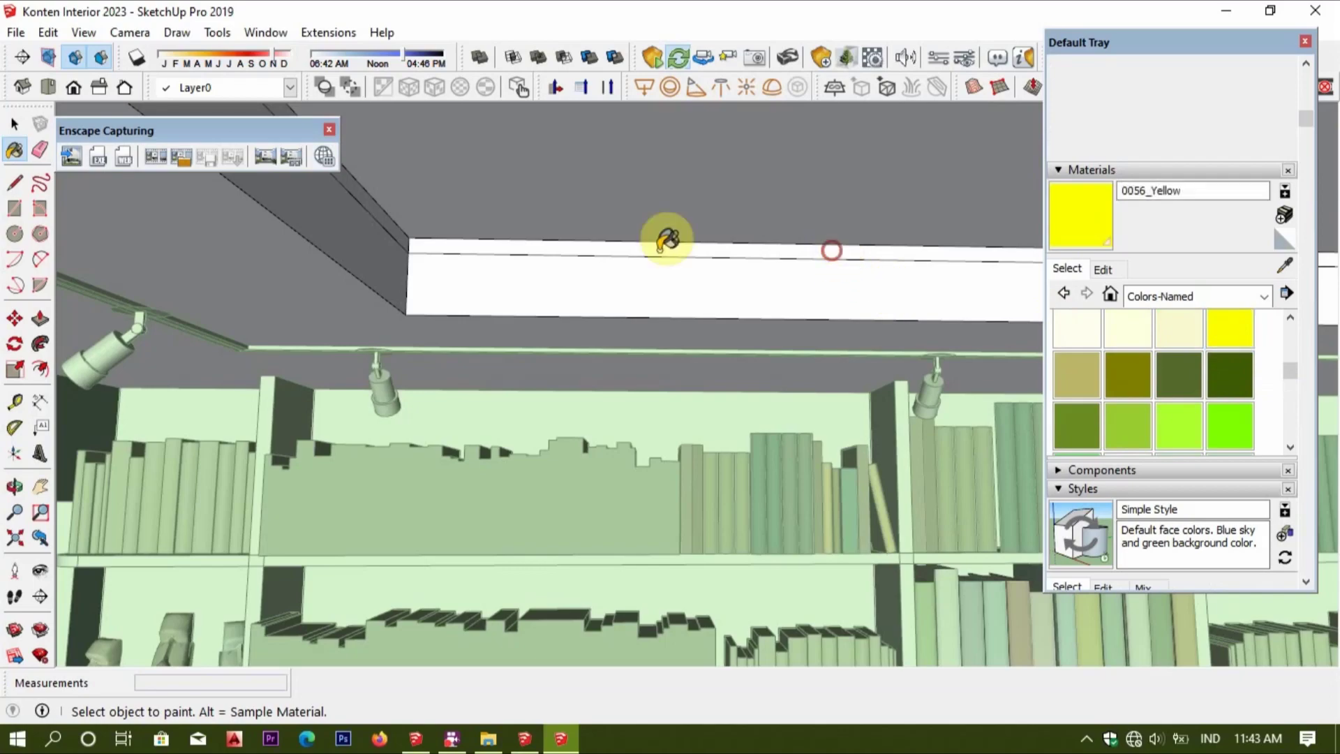
left_click(662, 246)
left_click(1307, 35)
mouse_move(918, 301)
middle_mouse_down()
mouse_move(434, 321)
mouse_move(1209, 381)
mouse_move(1155, 329)
mouse_move(640, 353)
mouse_move(554, 261)
mouse_move(634, 467)
mouse_move(502, 416)
mouse_move(635, 584)
mouse_move(757, 589)
mouse_move(655, 395)
mouse_move(523, 298)
mouse_move(765, 502)
middle_mouse_up()
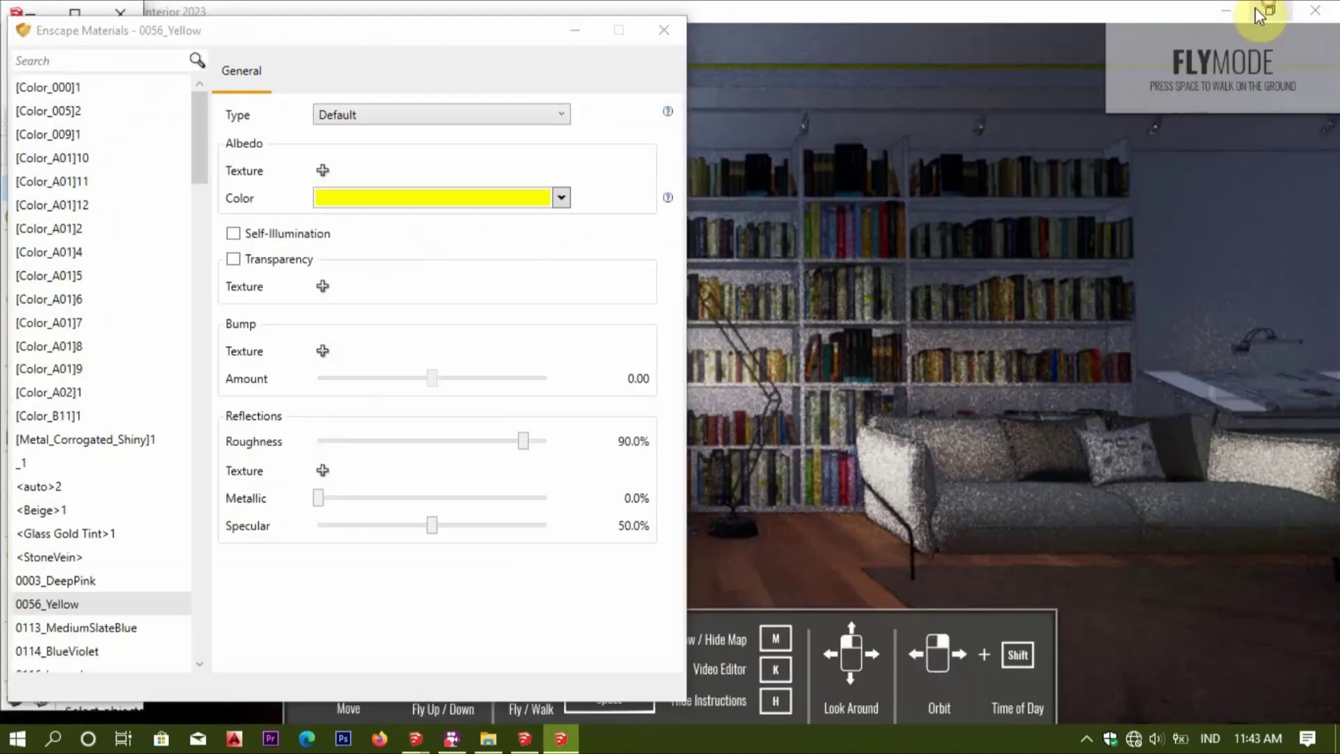
Make 0056_Yellow self-illuminating with a gold base colour and yellow glow.
left_click(233, 235)
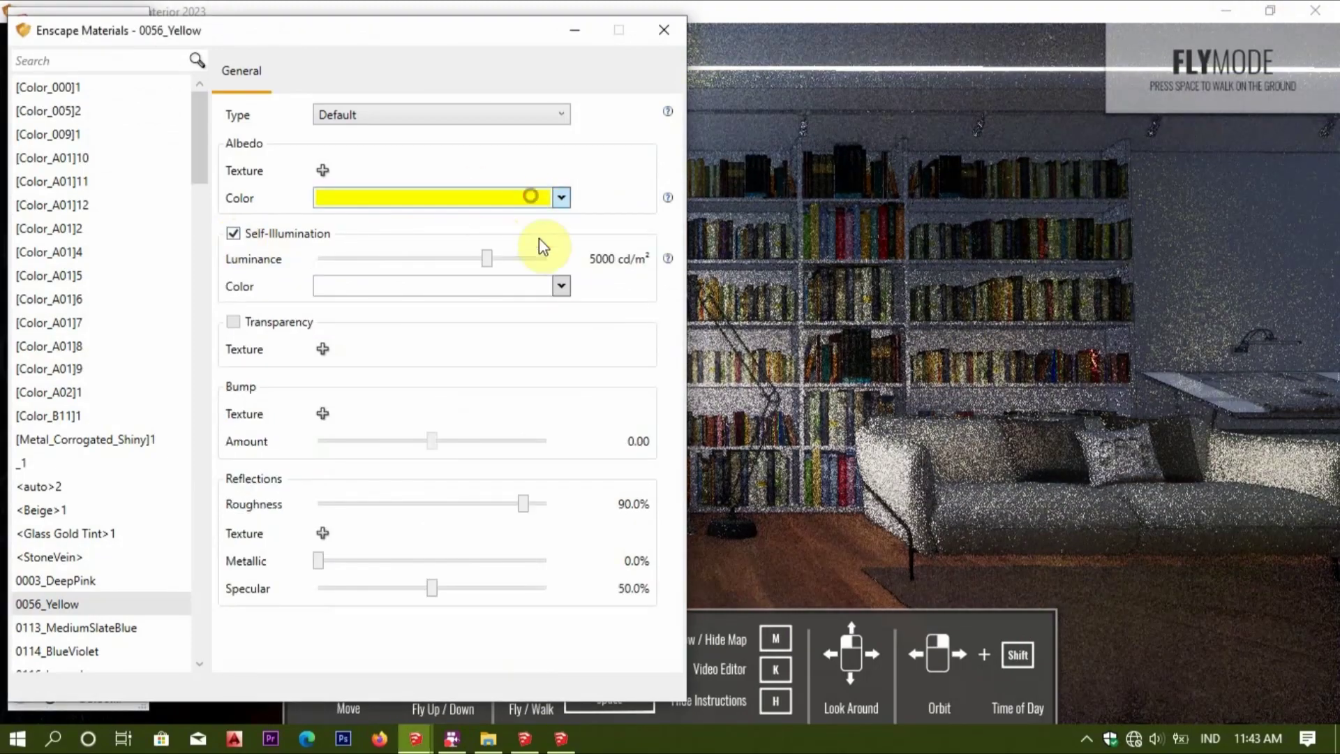
left_click(538, 201)
left_click(523, 353)
left_click(561, 286)
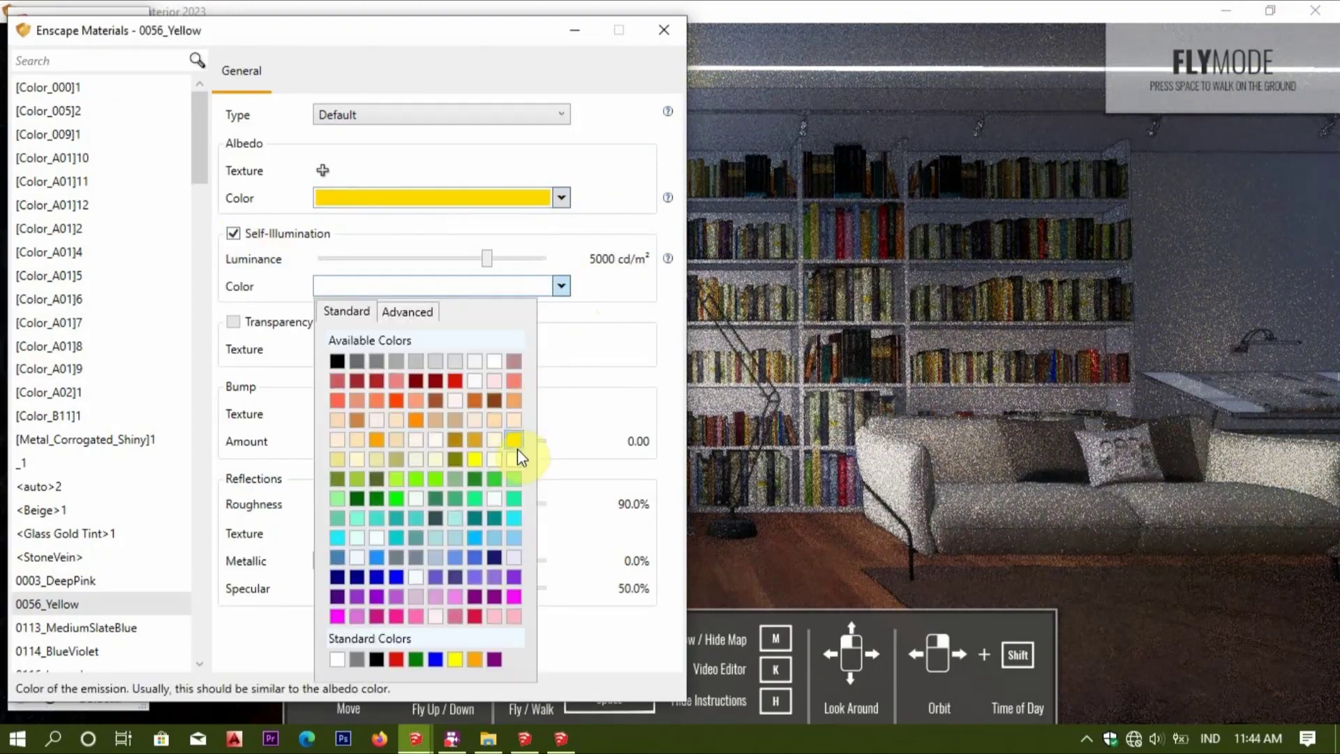
left_click(522, 444)
mouse_move(487, 259)
left_mouse_down()
mouse_move(592, 257)
mouse_move(517, 269)
left_mouse_up()
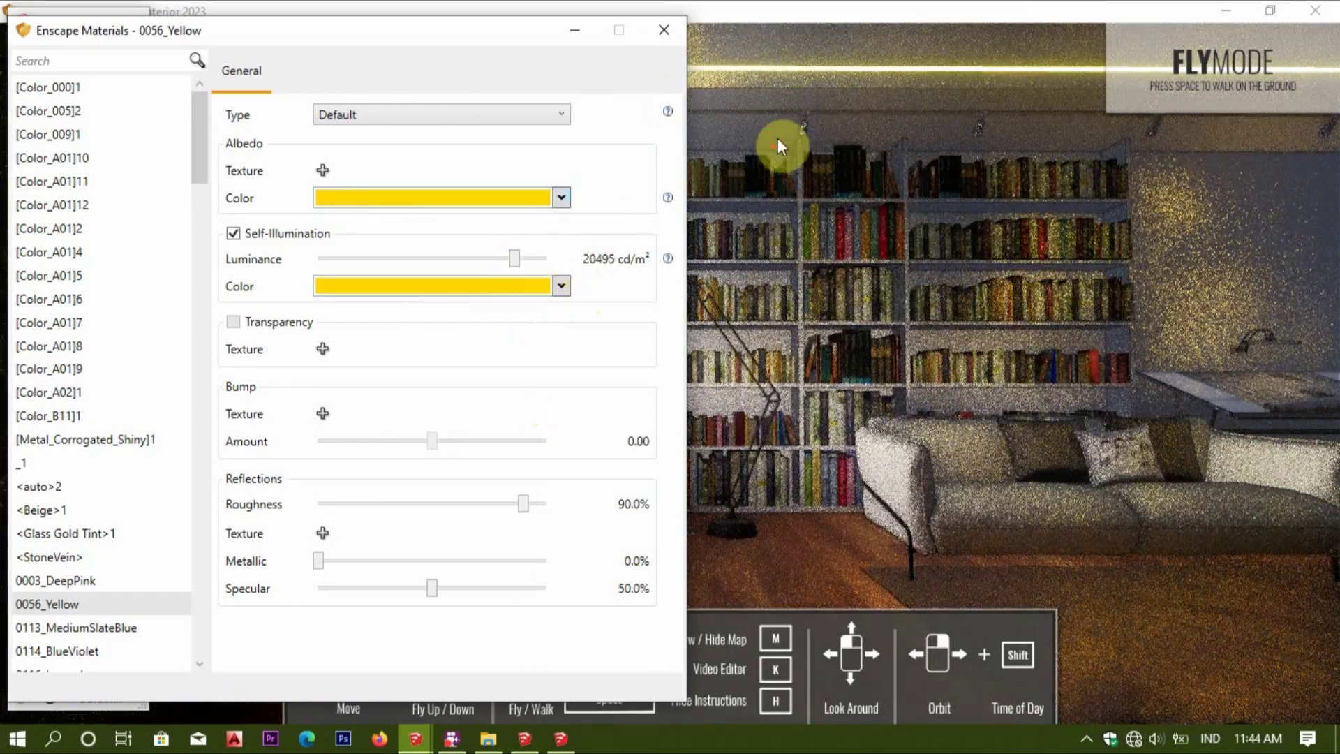
left_click(754, 215)
After checking the render, lower the strip's luminance to about 5148 cd/m².
key("w")
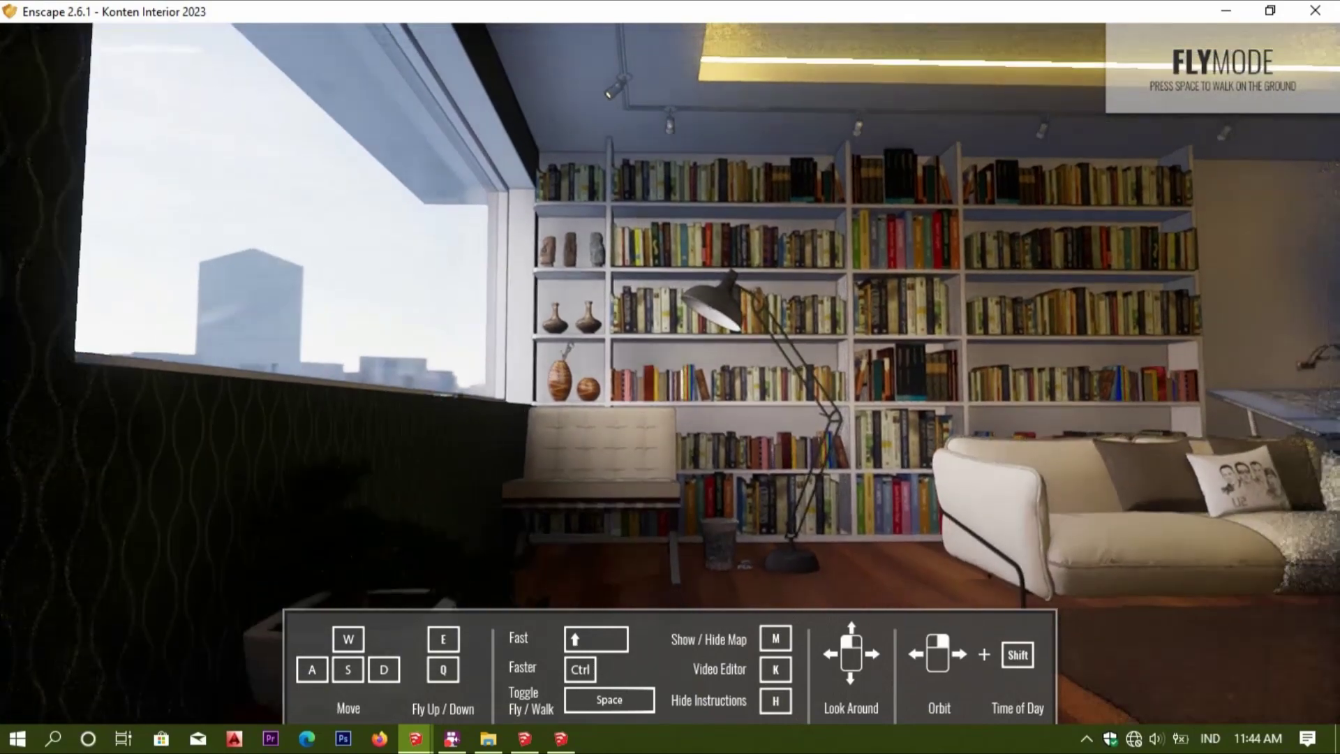
left_click_drag(869, 301, 845, 301)
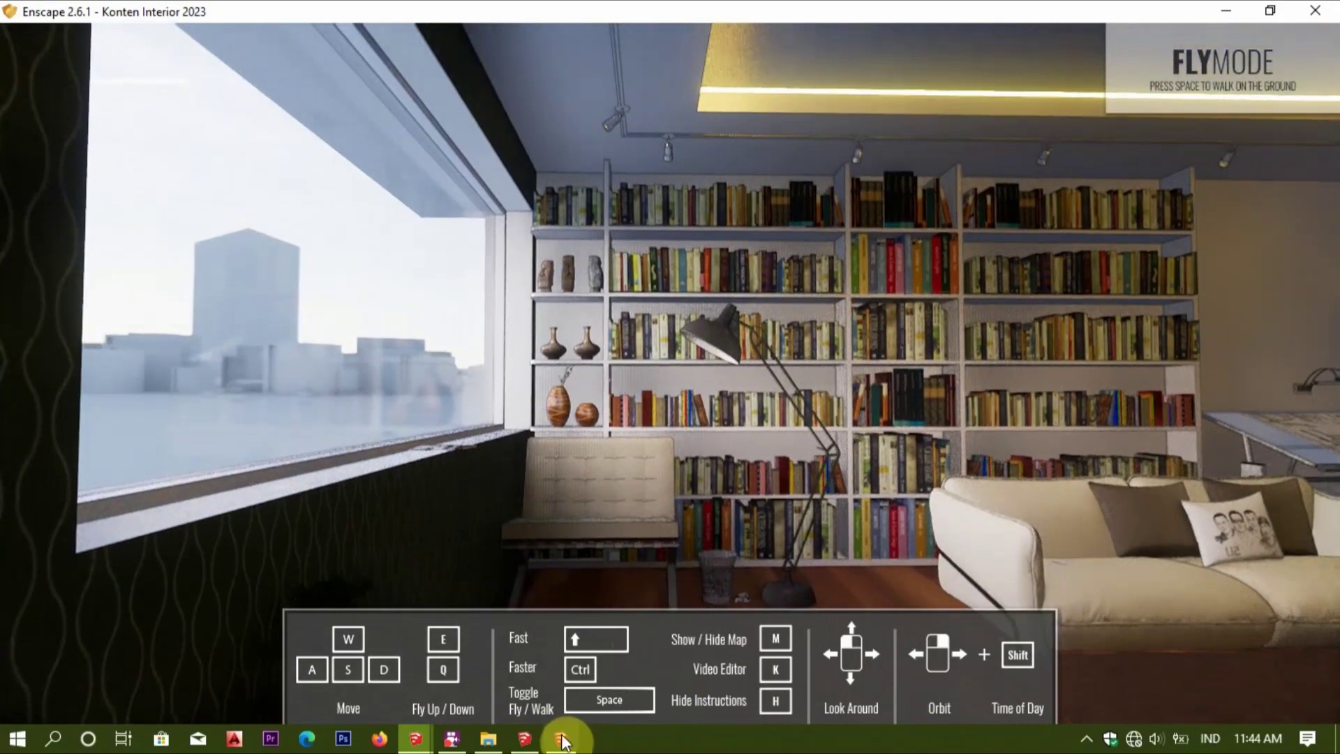
left_click(561, 738)
left_click_drag(515, 258, 488, 258)
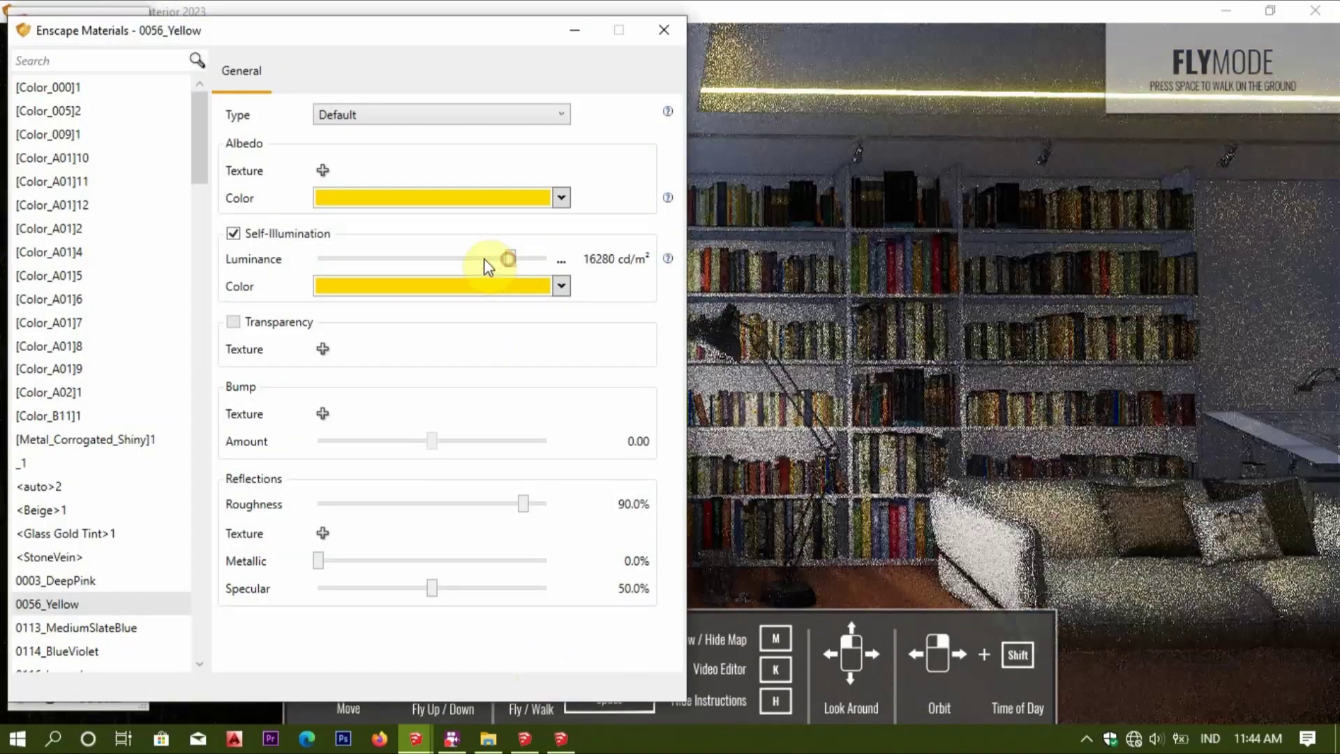
left_click_drag(987, 284, 564, 711)
left_click(560, 738)
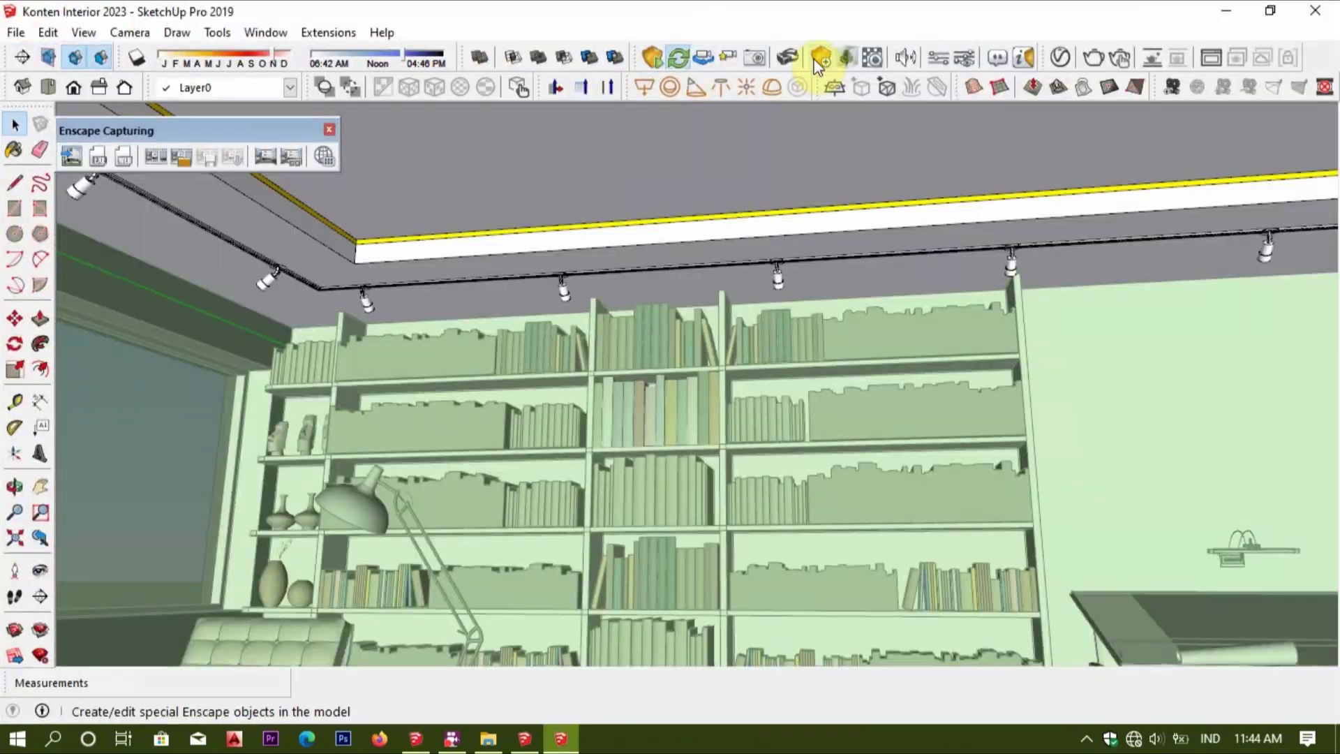
left_click(819, 58)
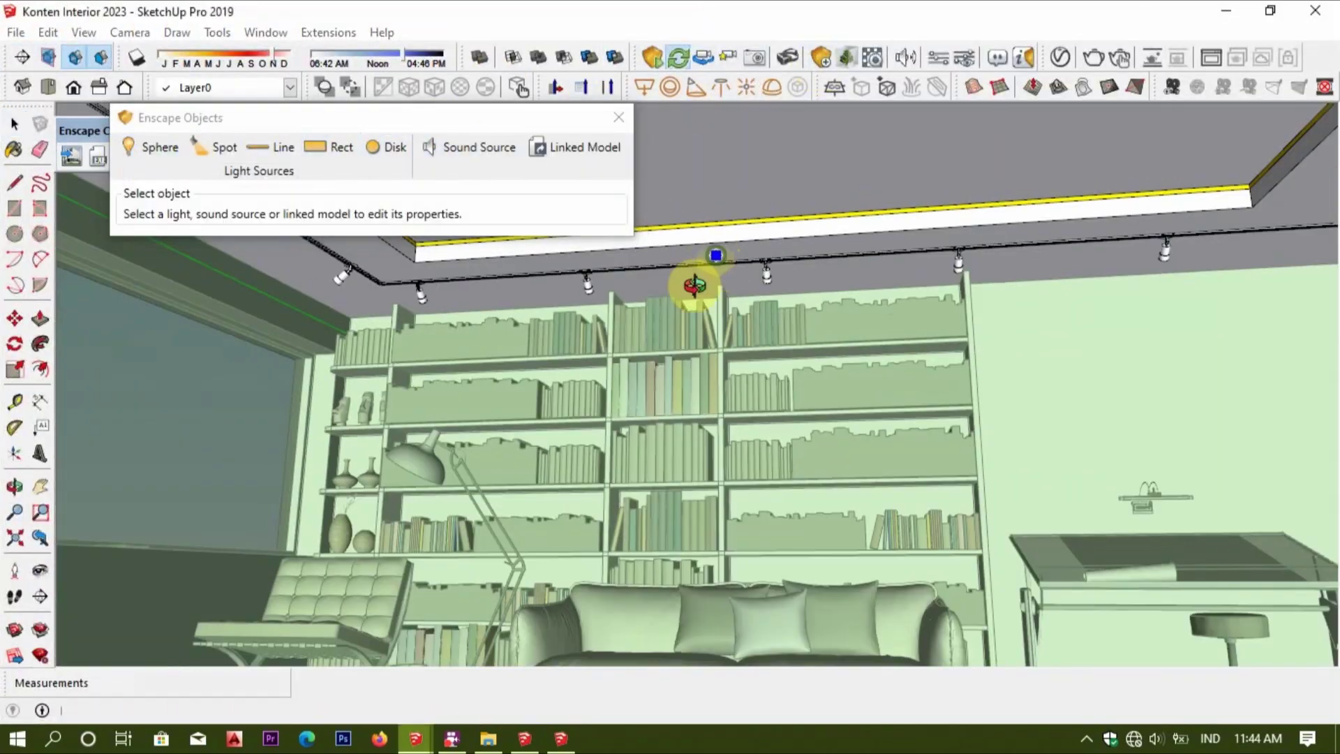
Place a sphere light below the ceiling and copy it along to the right.
mouse_move(695, 288)
middle_mouse_down()
mouse_move(748, 254)
mouse_move(1053, 448)
mouse_move(795, 449)
mouse_move(724, 373)
middle_mouse_up()
left_click(723, 369)
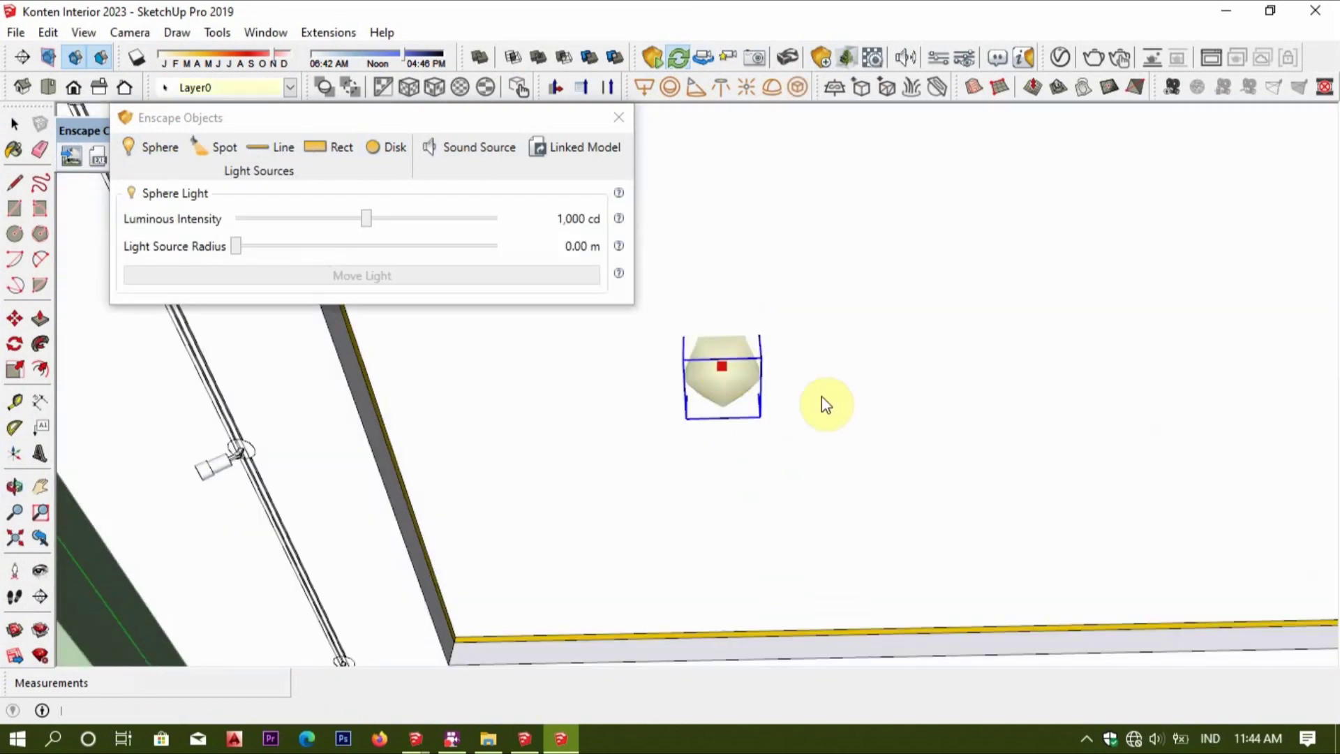
middle_click_drag(822, 398, 499, 389)
left_click(415, 429)
key("ctrl")
middle_click_drag(946, 434, 775, 428)
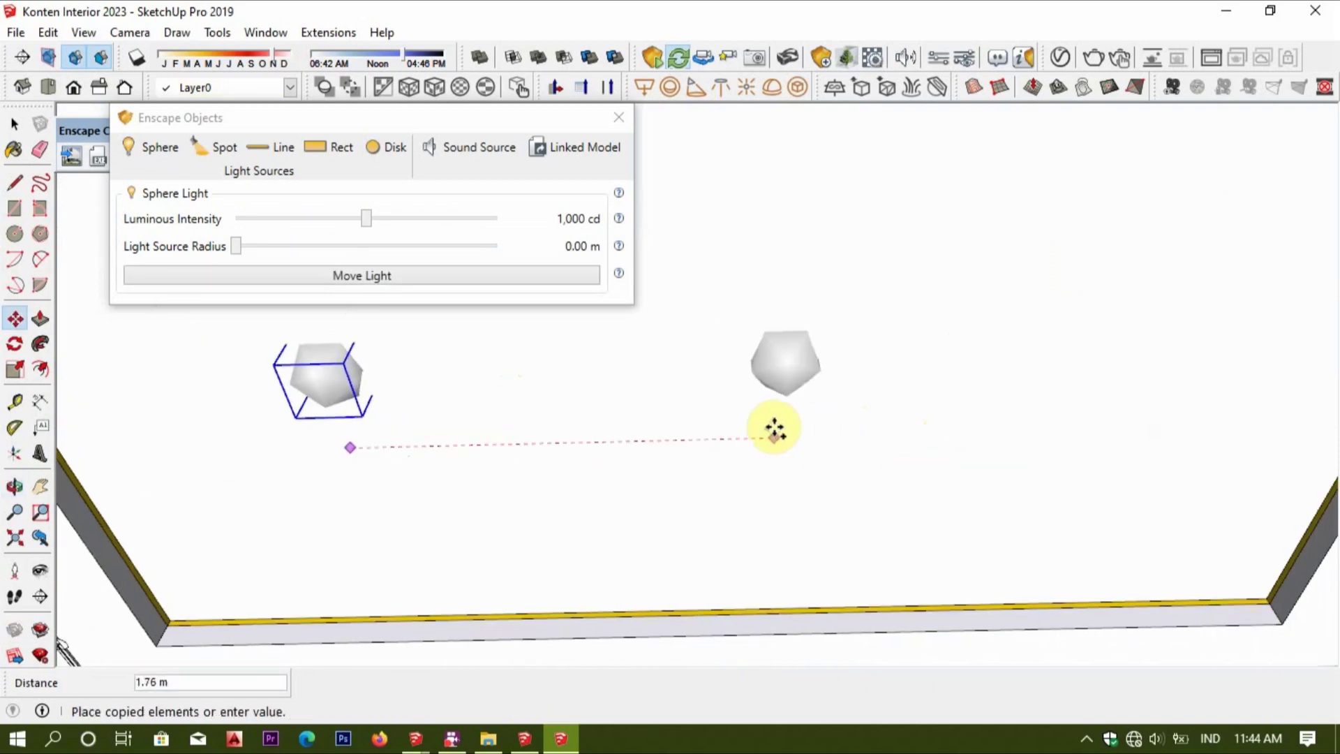
left_click(700, 437)
left_click(1082, 434)
Set the sphere light's luminous intensity to 1,515 cd.
left_click(1210, 62)
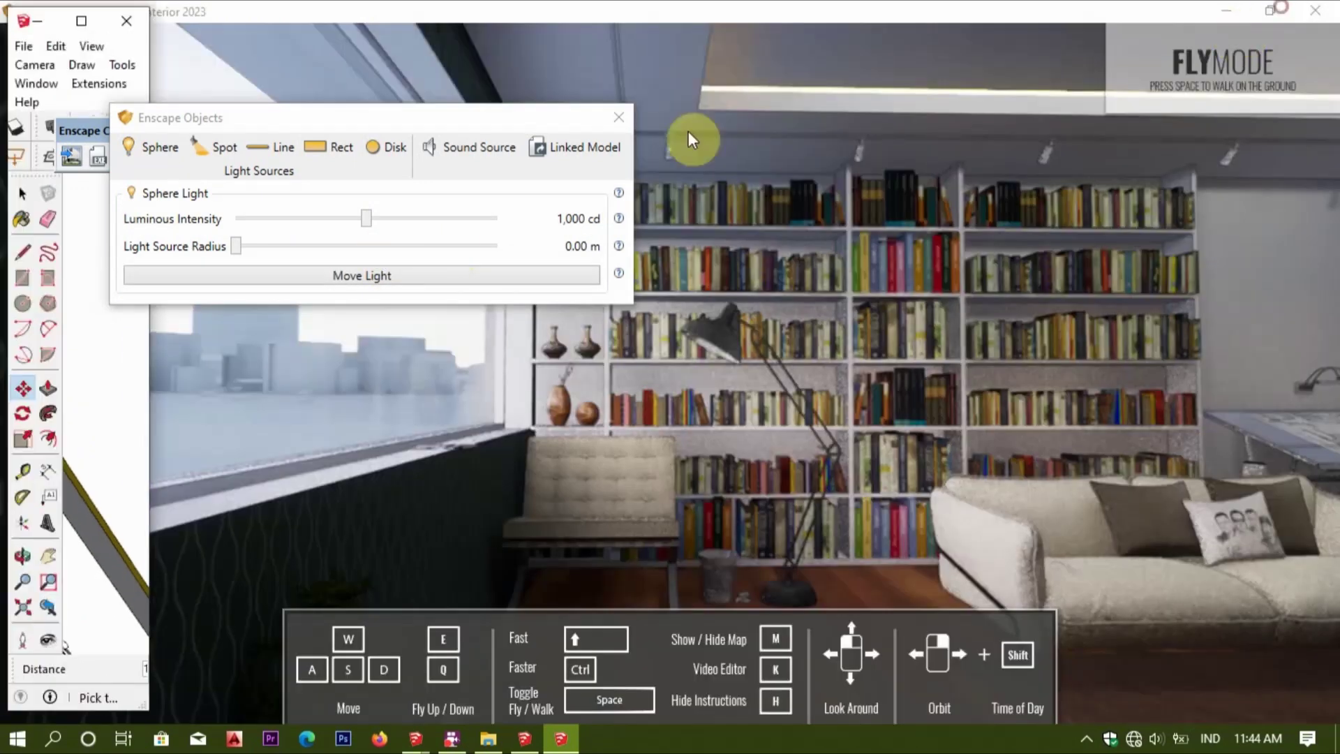
left_click_drag(366, 219, 466, 221)
left_click_drag(434, 229, 374, 239)
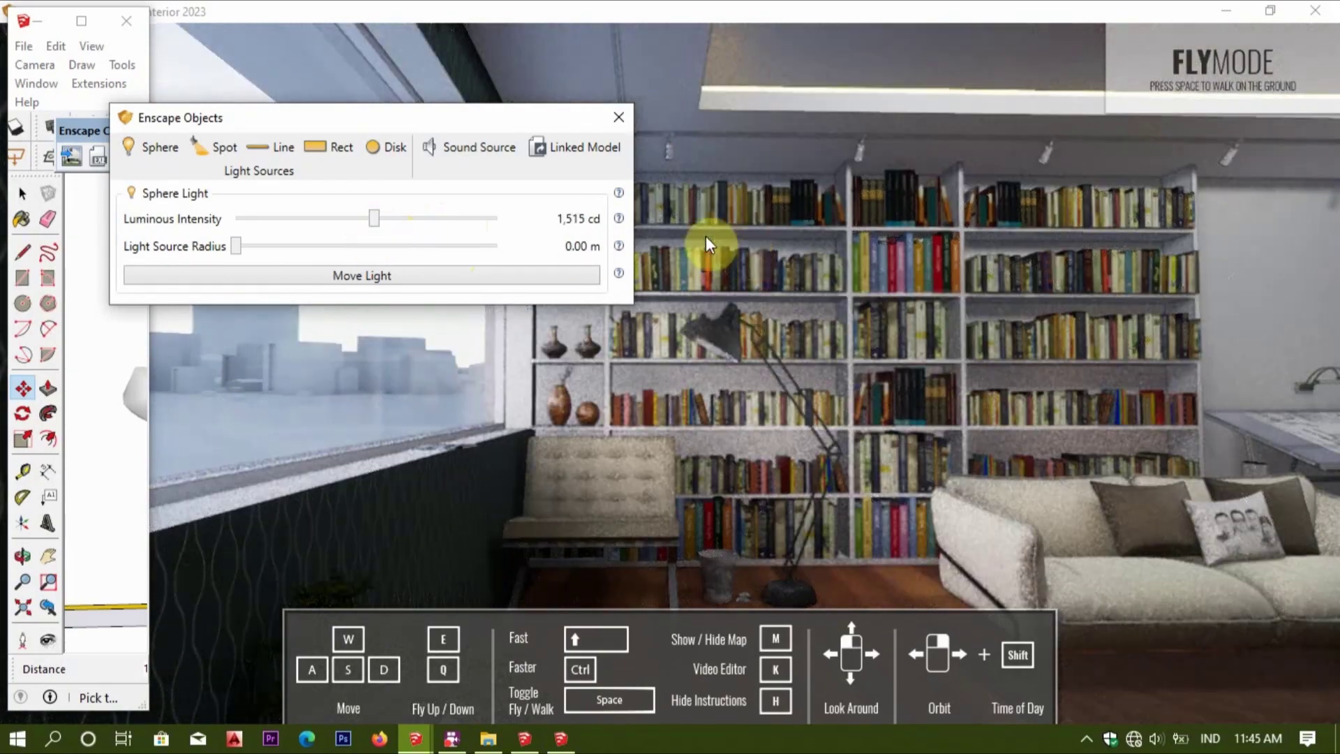
Inspect the sphere light row in SketchUp, then bring the Enscape render forward.
left_click(81, 20)
left_click(345, 370)
middle_click_drag(344, 370, 1018, 347)
left_click(1170, 335)
left_click(325, 360)
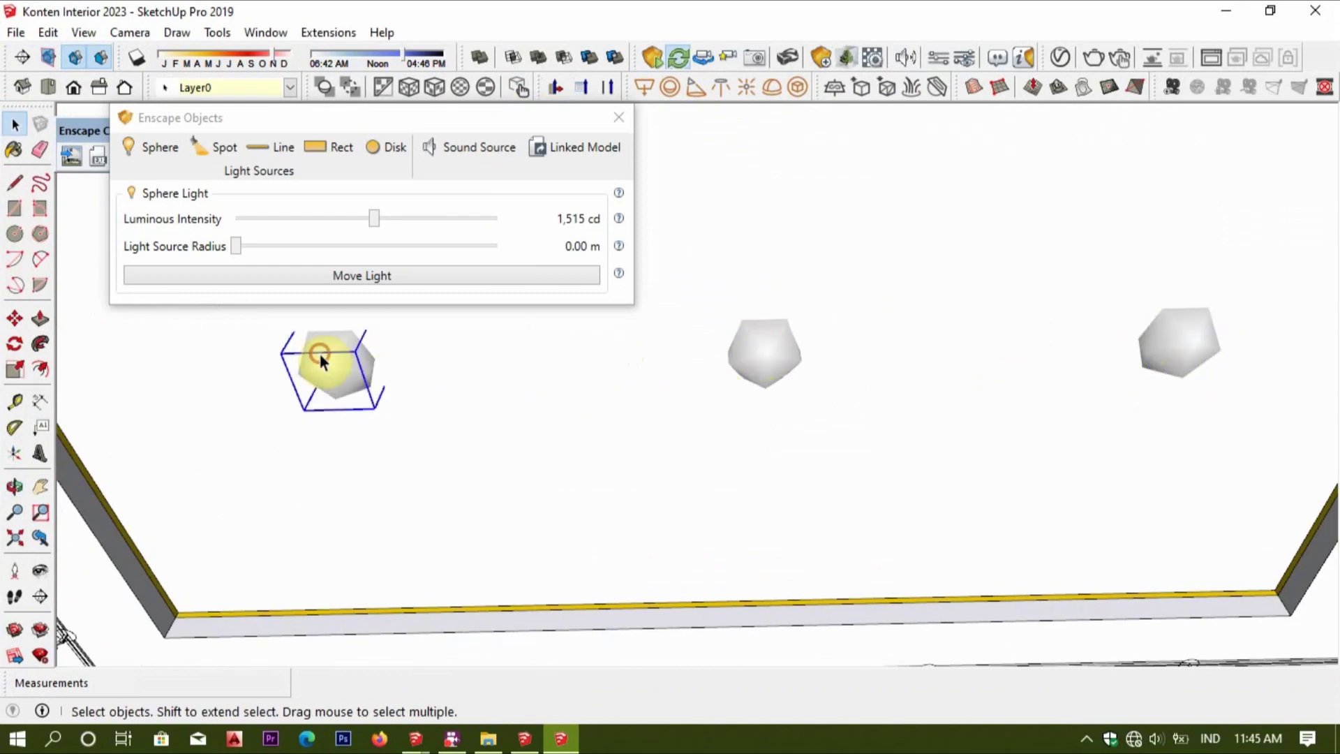
middle_click_drag(325, 359, 772, 368)
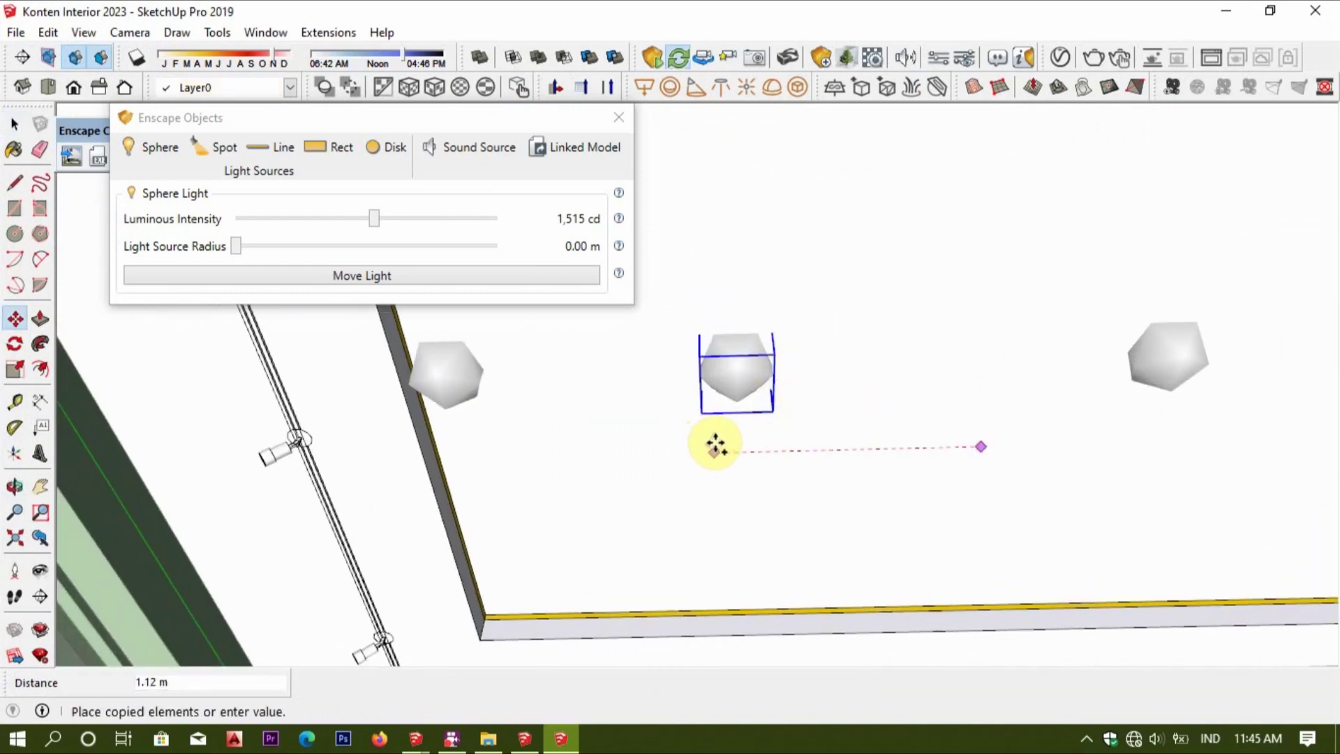
left_click(1271, 10)
left_click(931, 311)
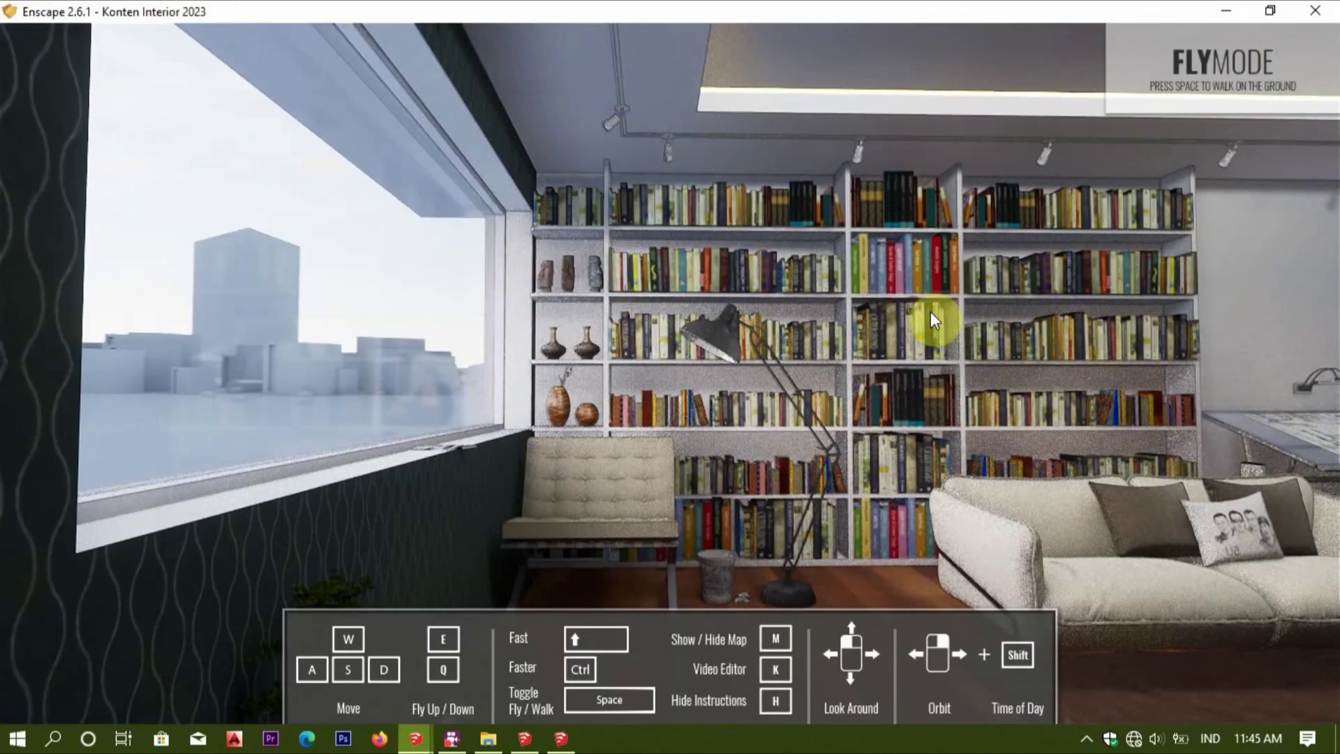
Set the Enscape time of day to early evening, about 17:10.
left_click_drag(667, 442, 754, 446)
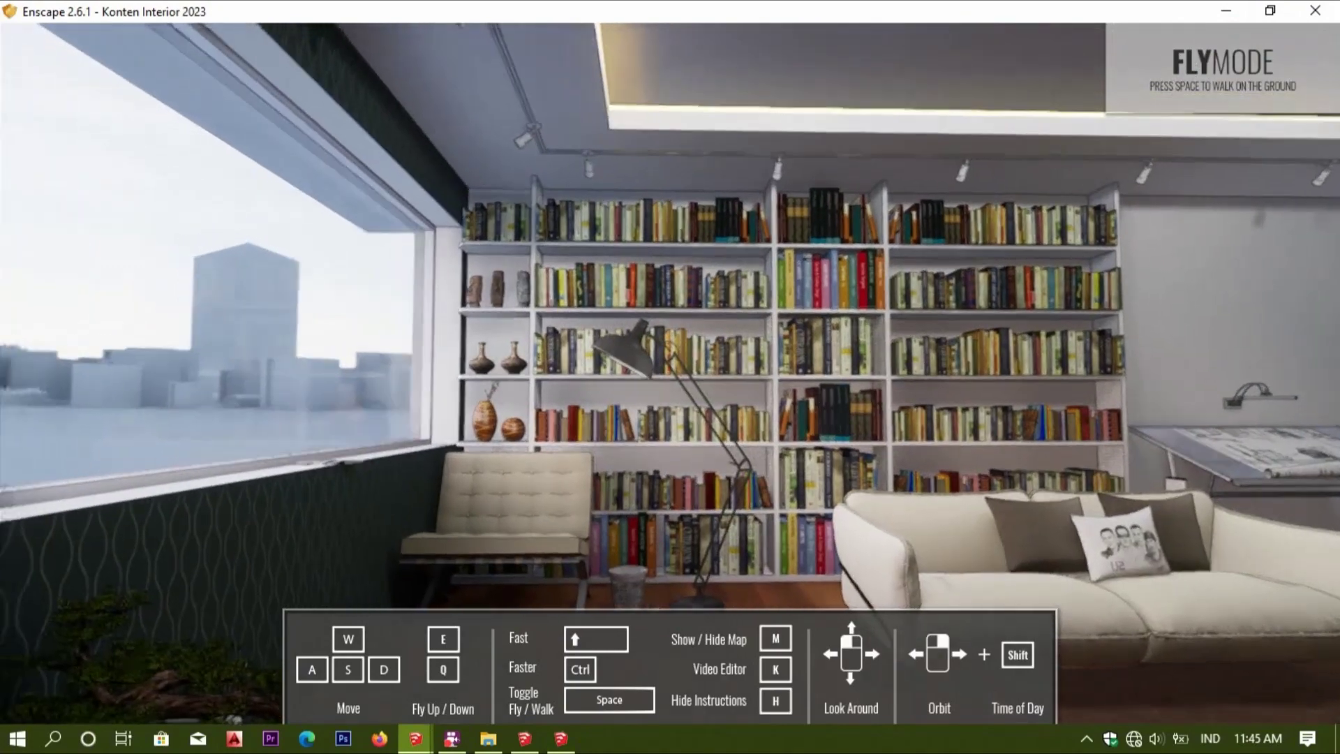
left_click_drag(754, 447, 789, 447)
right_click_drag(789, 446, 907, 447, "shift")
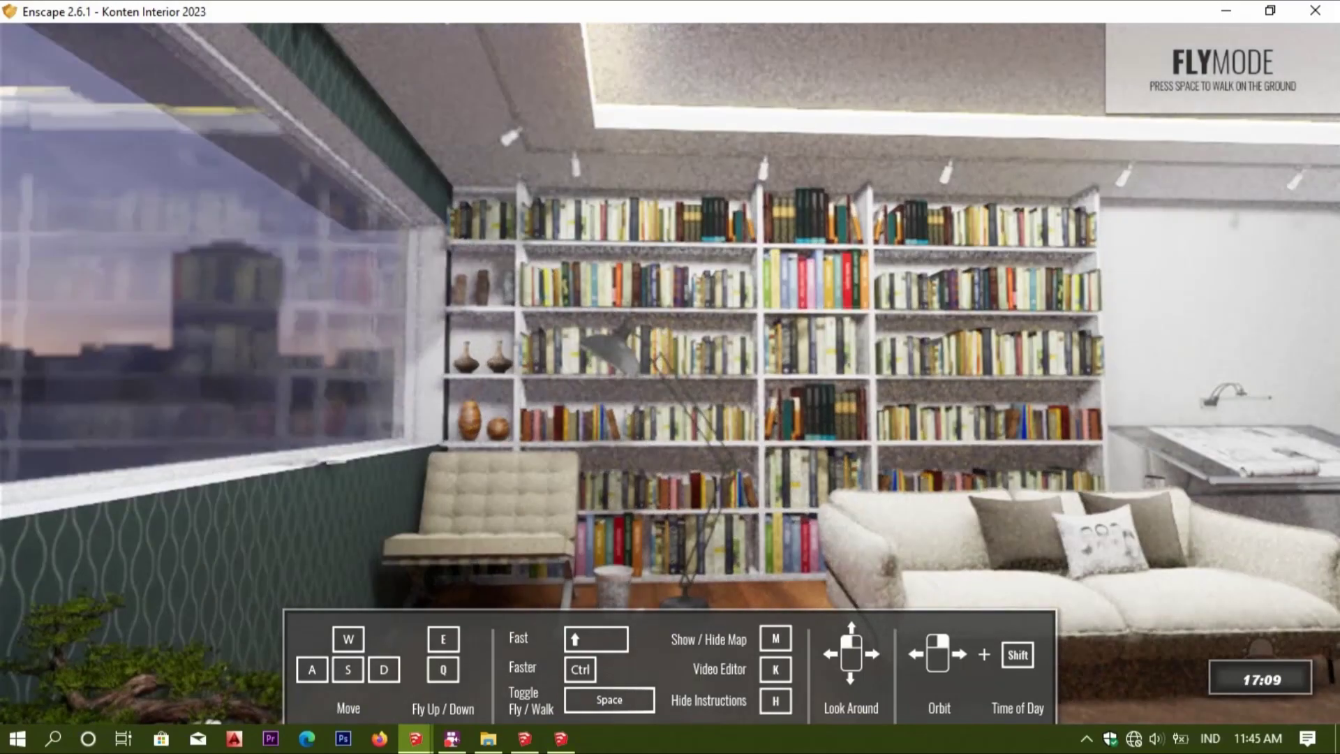
left_click_drag(538, 458, 541, 481)
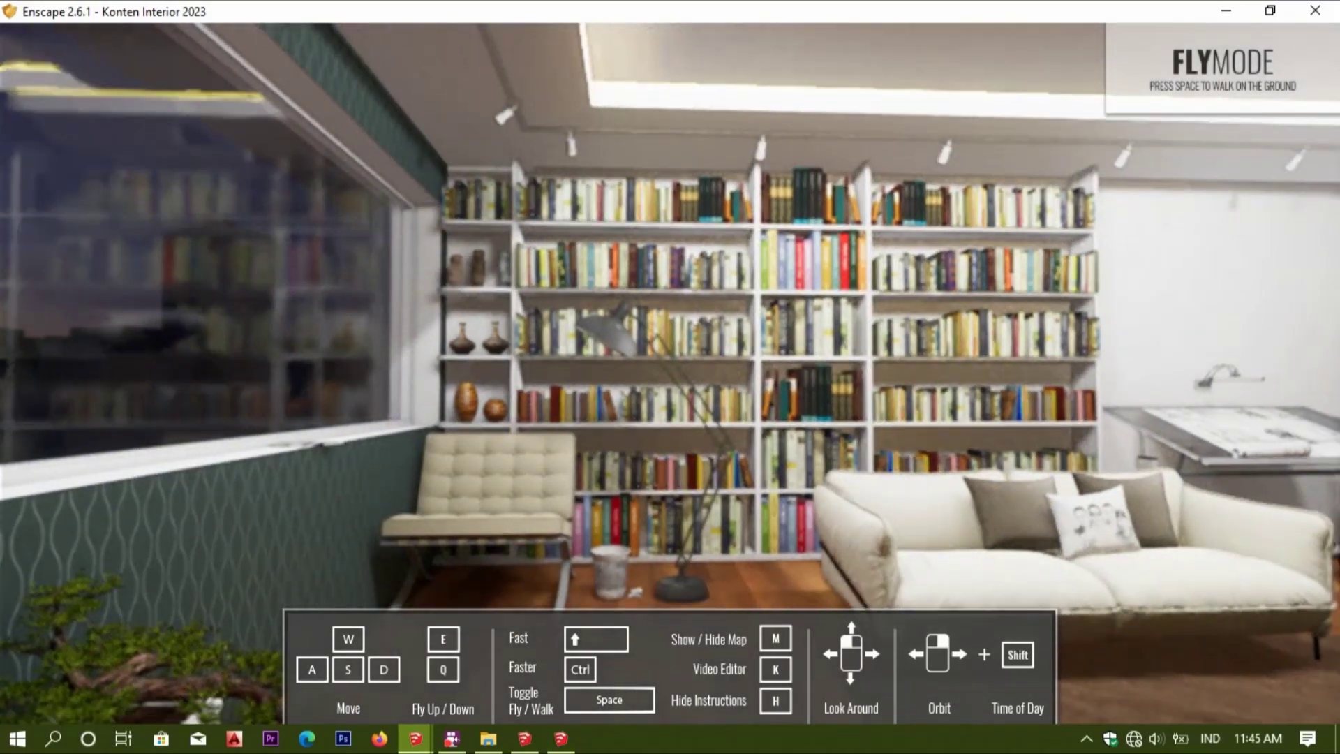
left_click_drag(622, 474, 622, 443)
mouse_move(621, 443)
right_mouse_down("shift")
mouse_move(650, 442)
mouse_move(628, 442)
right_mouse_up("shift")
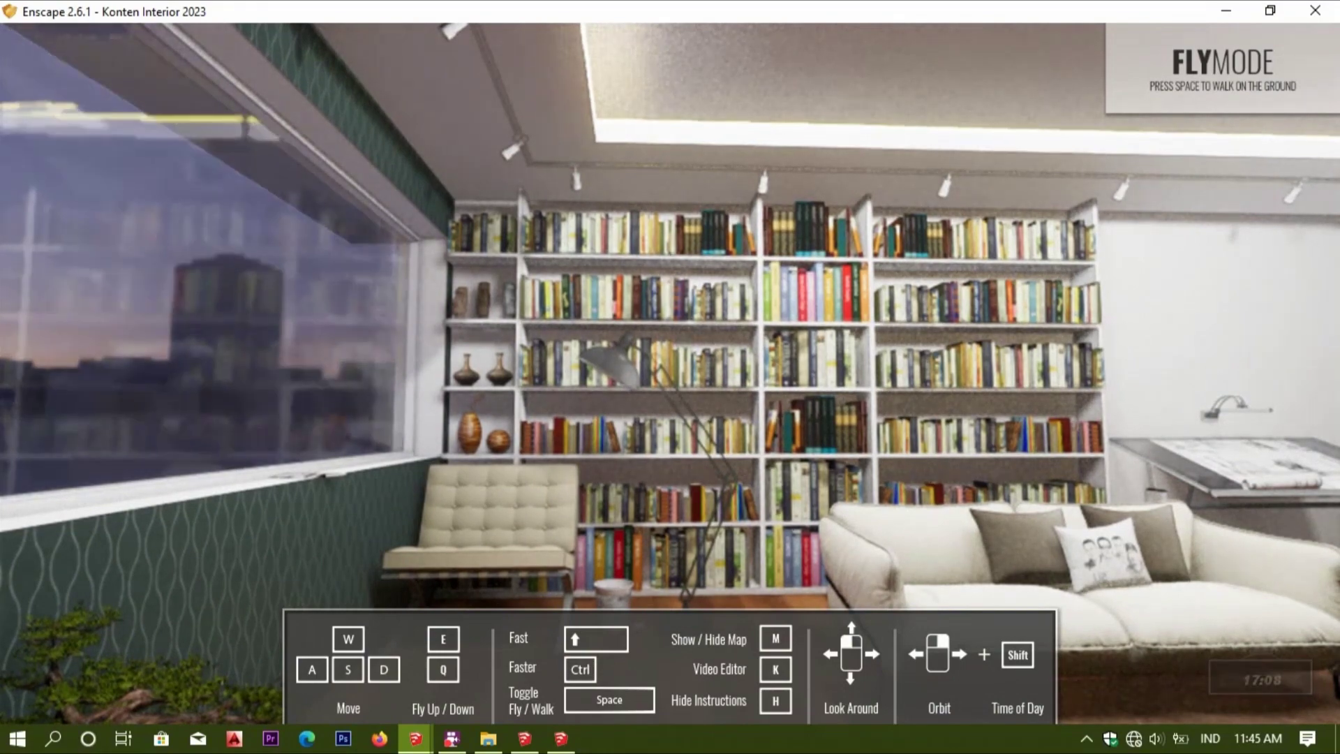
left_click_drag(684, 428, 768, 429)
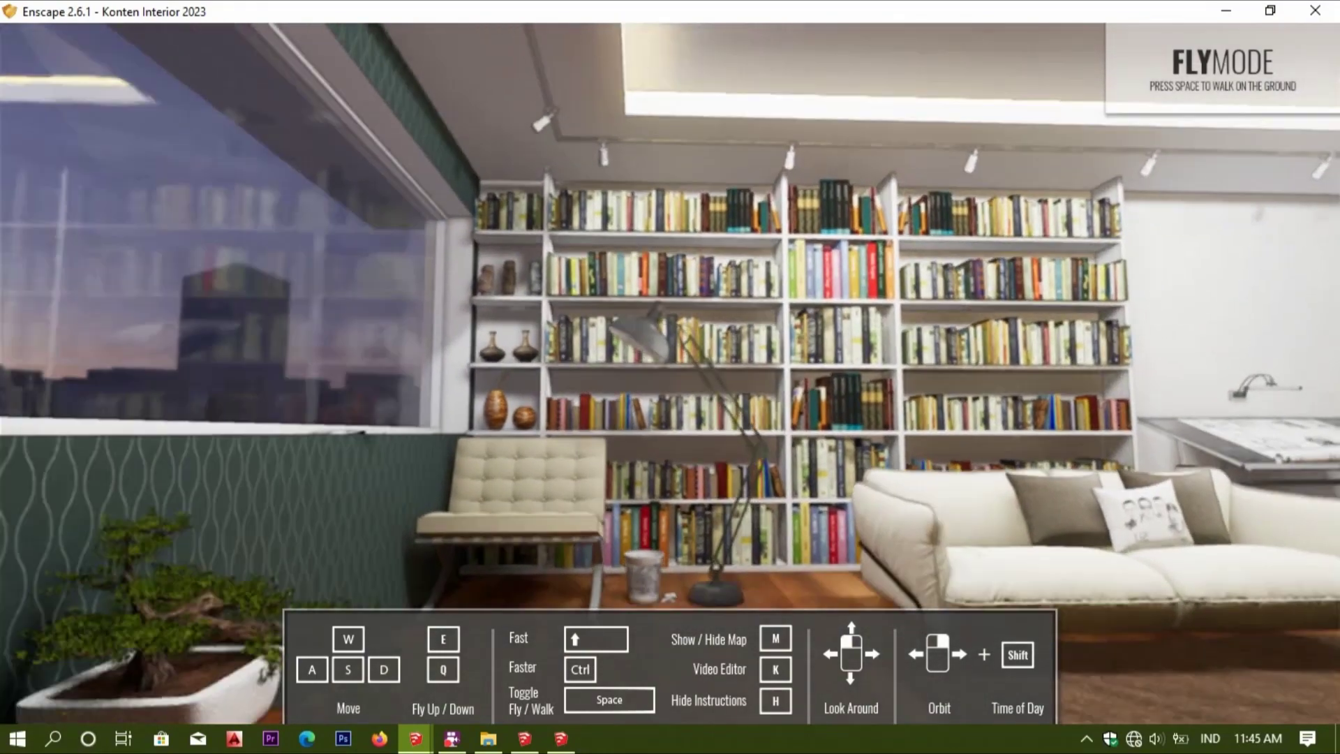
Back the camera up, switch to walk mode, and return to a maximised SketchUp.
key("s")
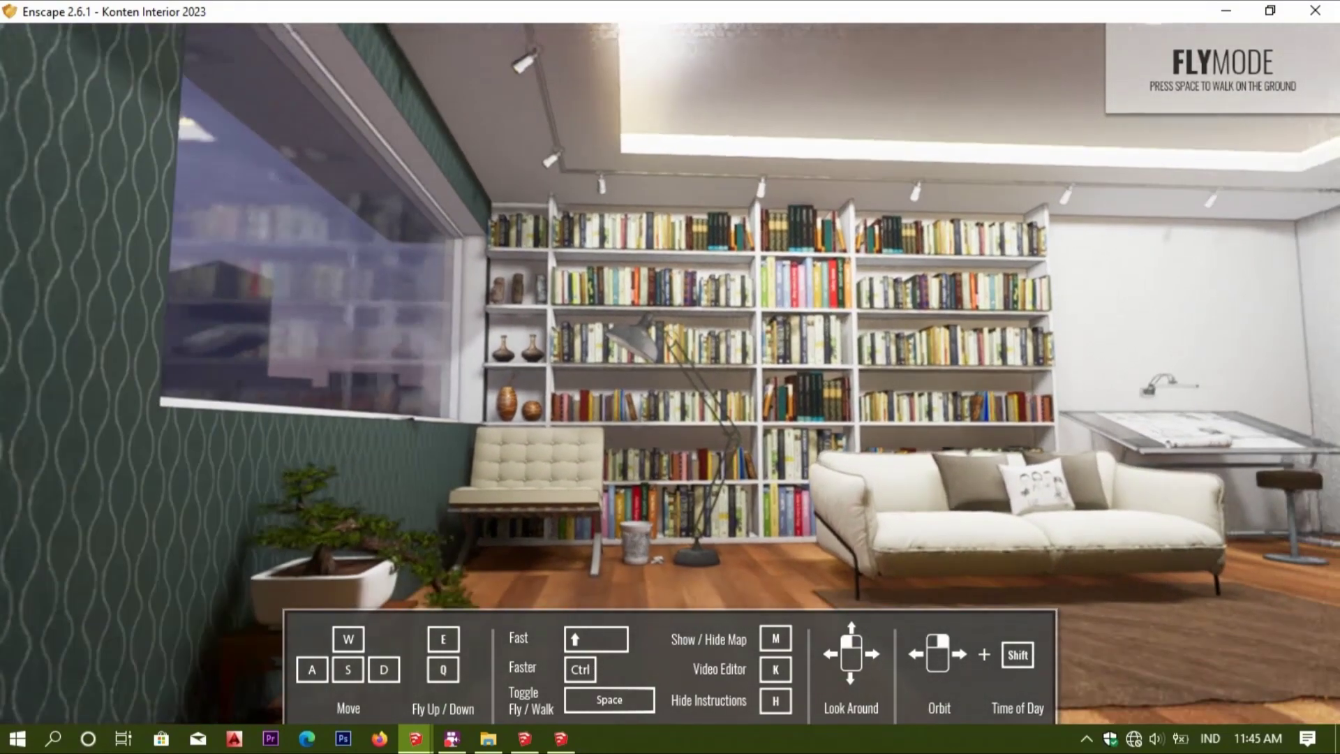
key("space")
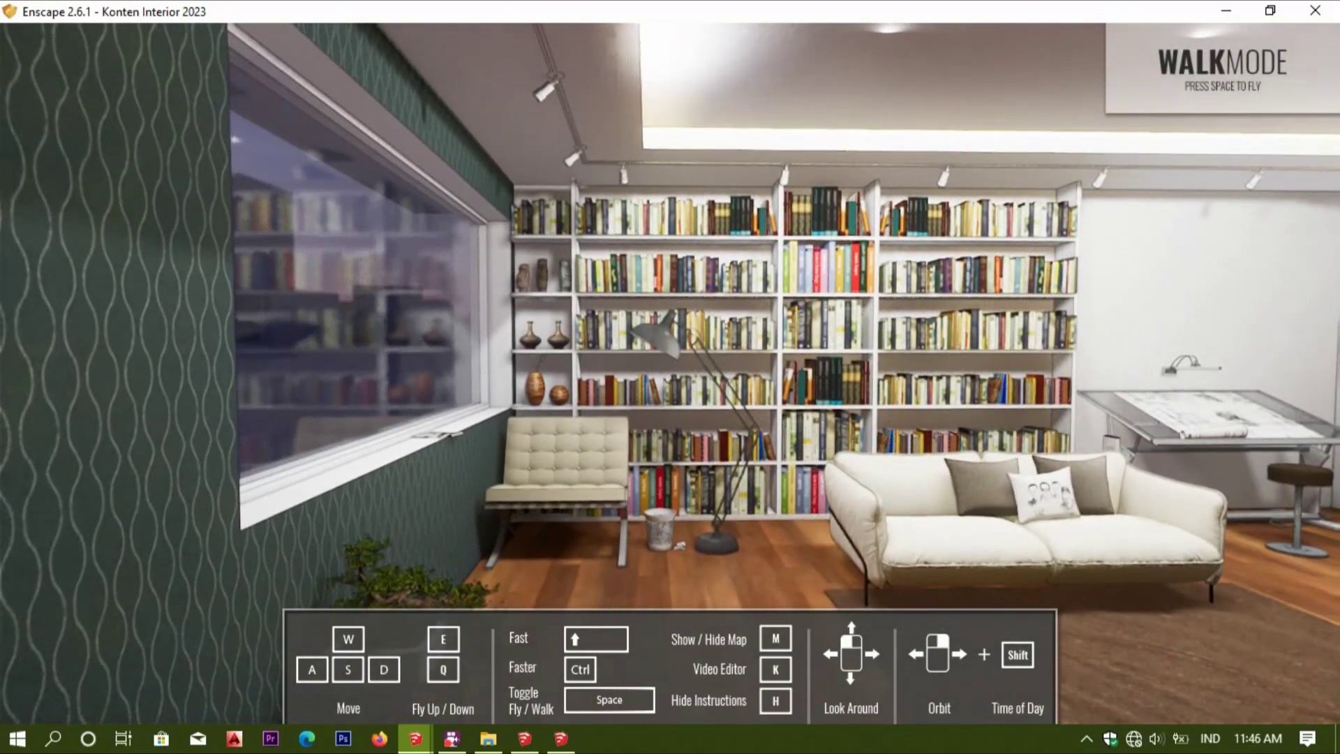
left_click(560, 739)
left_click(83, 28)
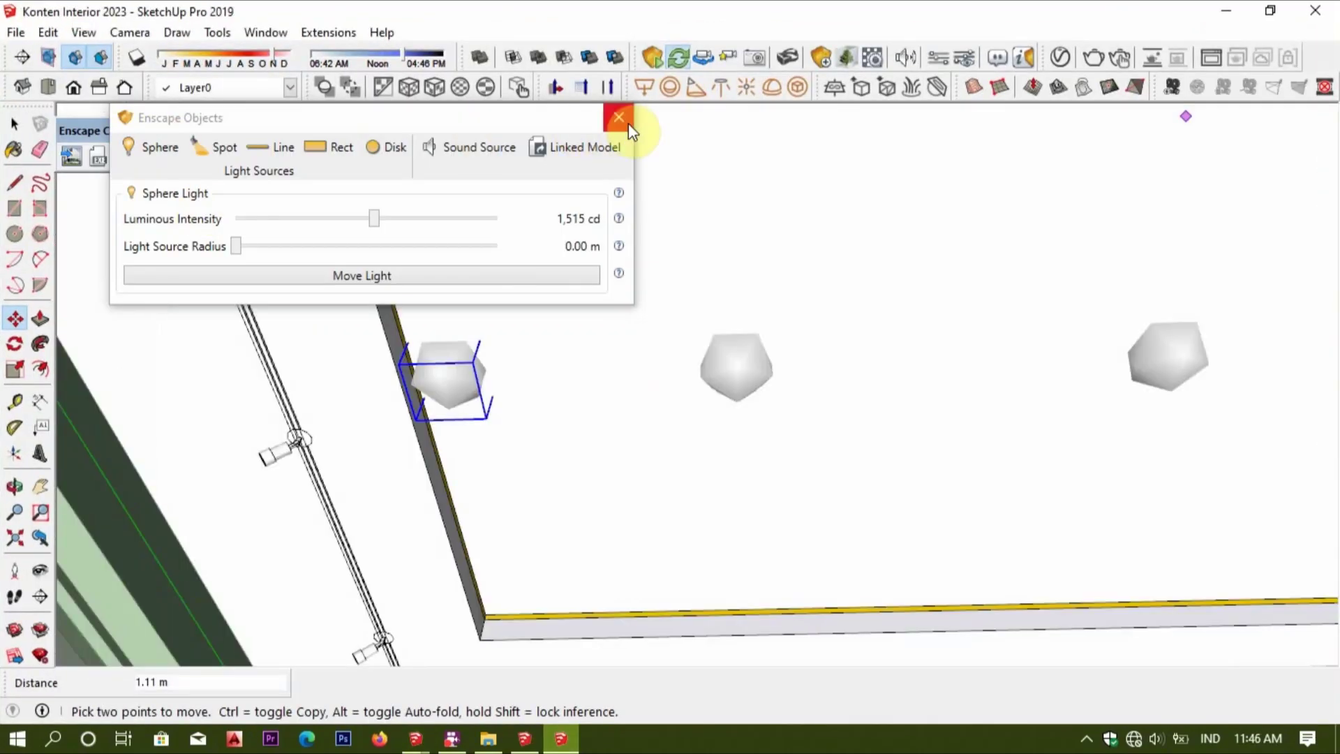
Close the Enscape Objects panel and move the bonsai table along the window wall.
left_click(619, 118)
key("o")
left_click_drag(565, 644, 662, 518)
scroll(662, 518, "down", 5)
key("space")
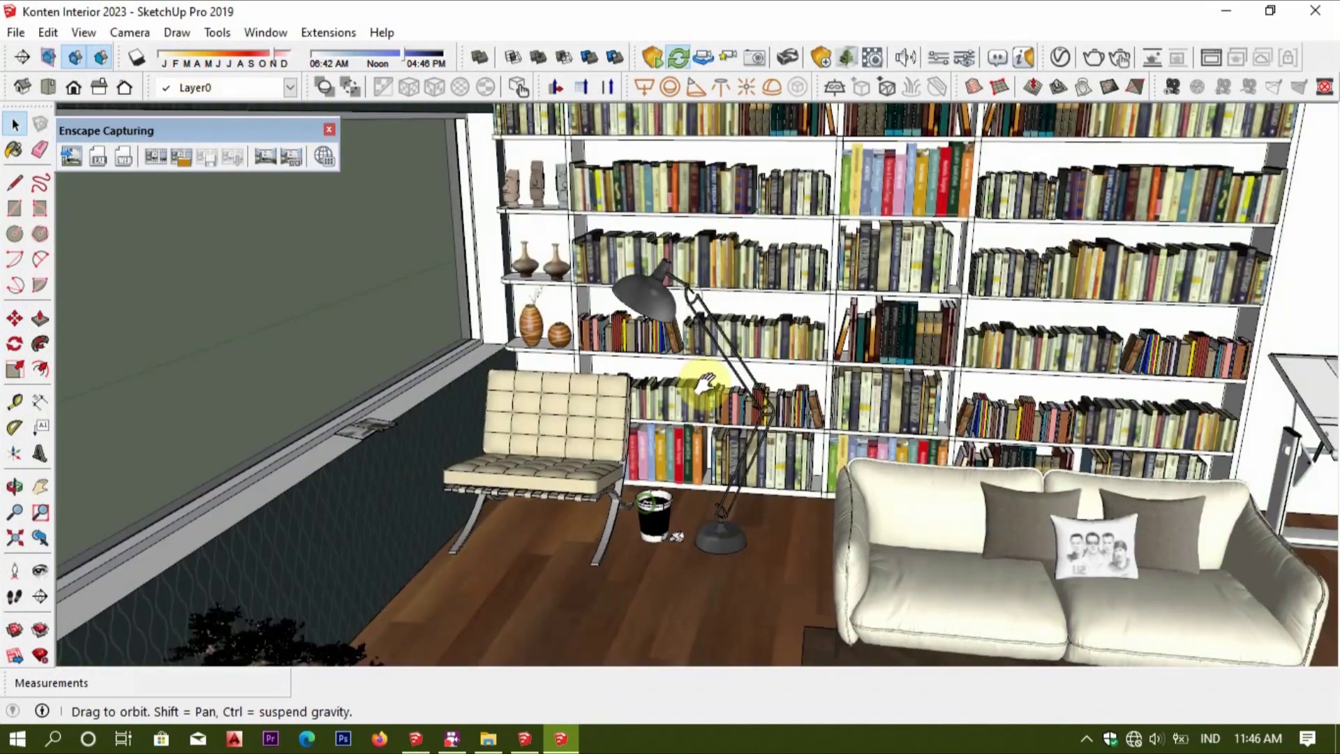
middle_click_drag(642, 514, 533, 374)
left_click(533, 377)
key("m")
left_click(536, 590)
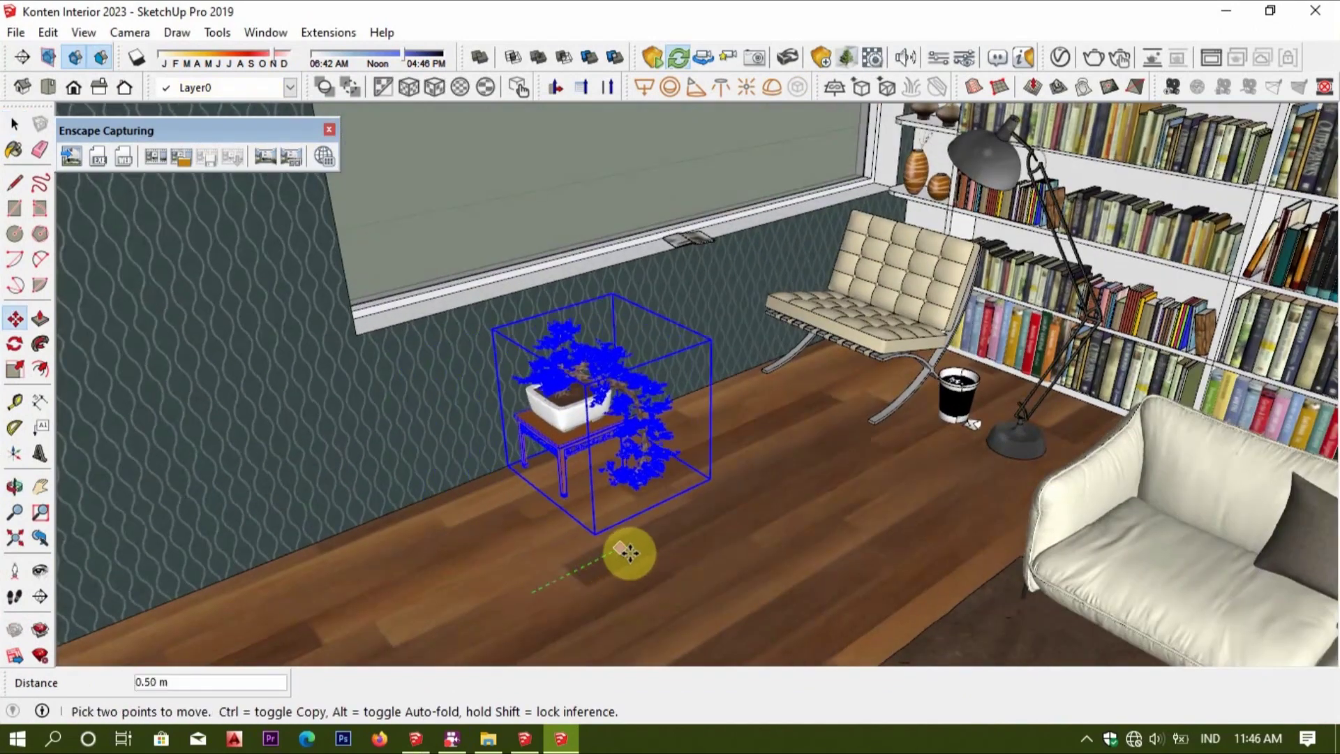
Fly through the Enscape render toward the bookshelf to check the table's new placement.
left_click_drag(418, 740, 567, 738)
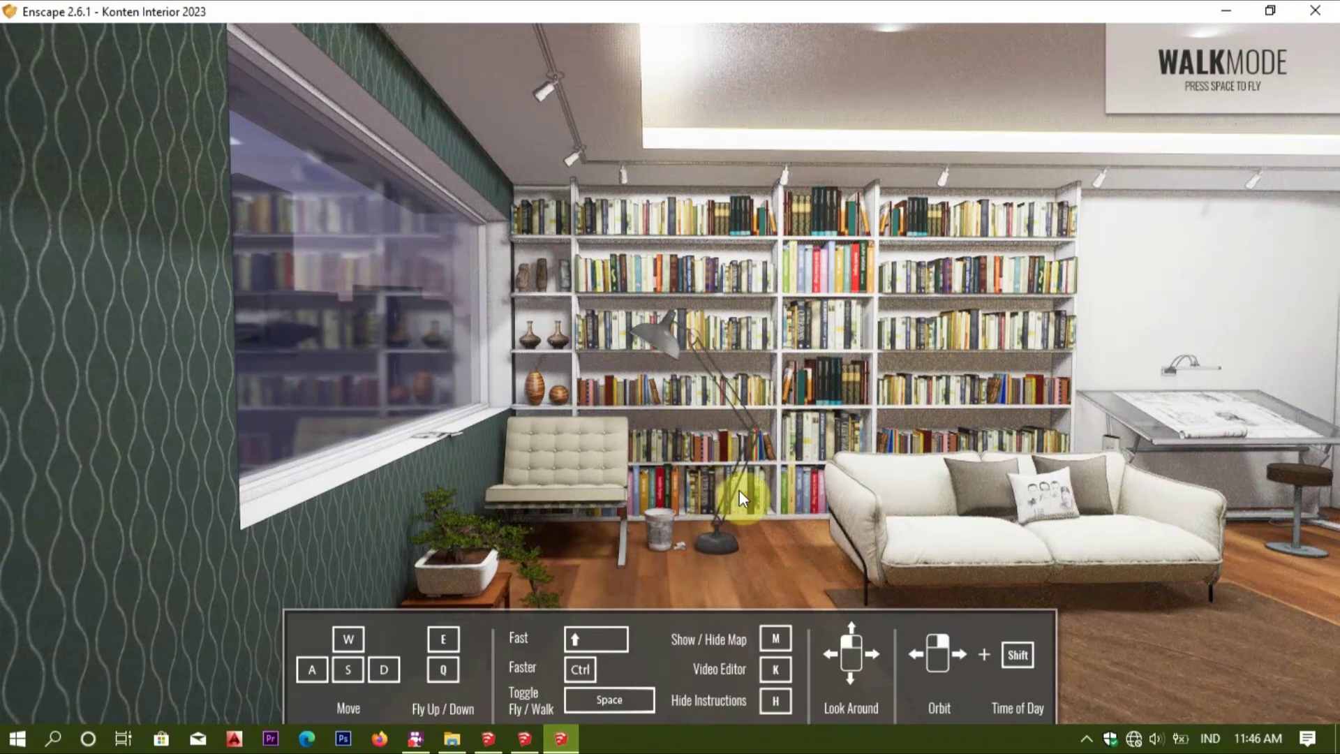
key("space")
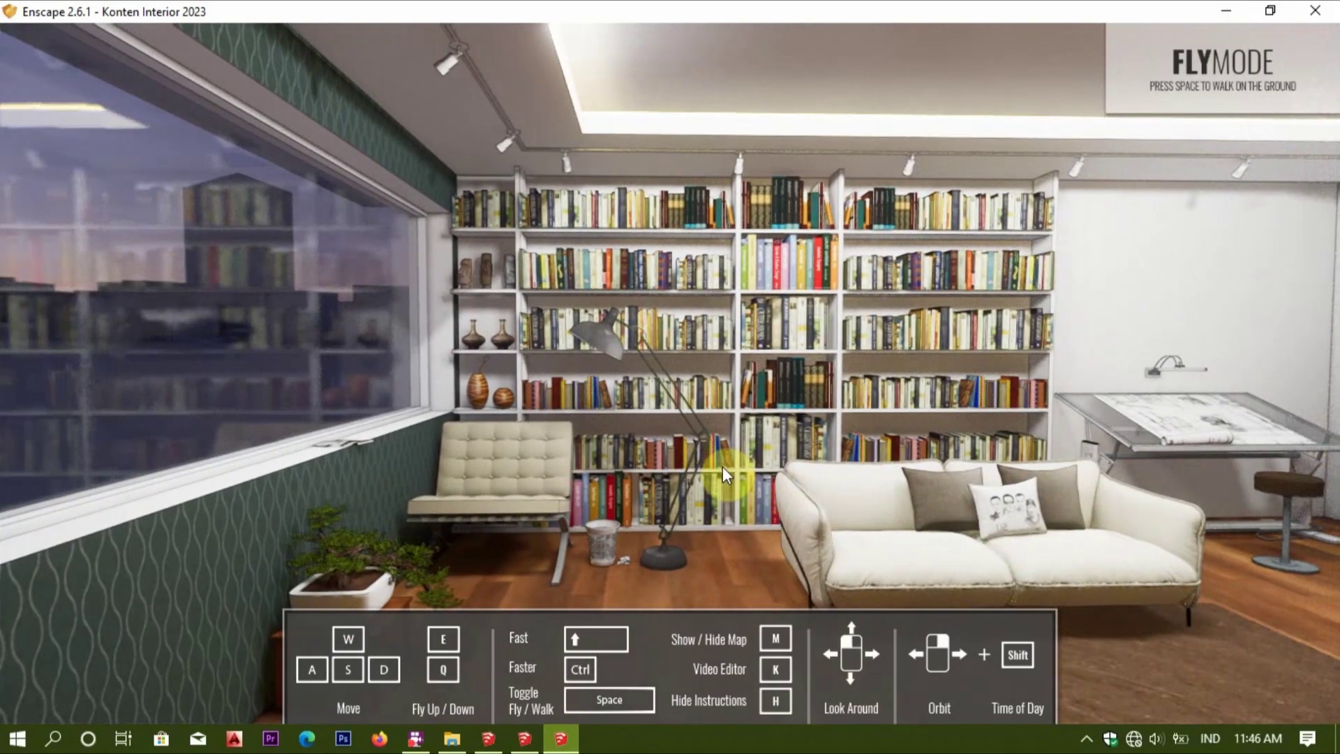
left_click_drag(727, 466, 728, 440)
key("w")
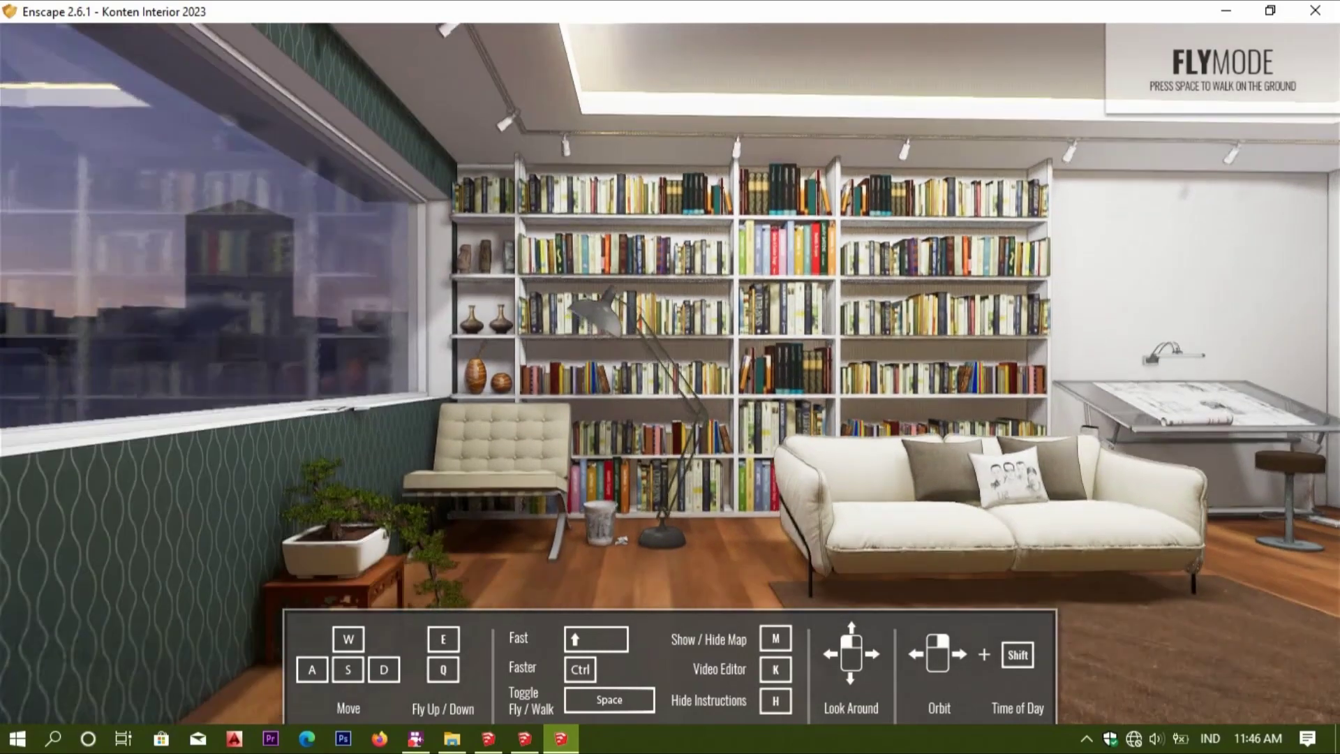
key("a")
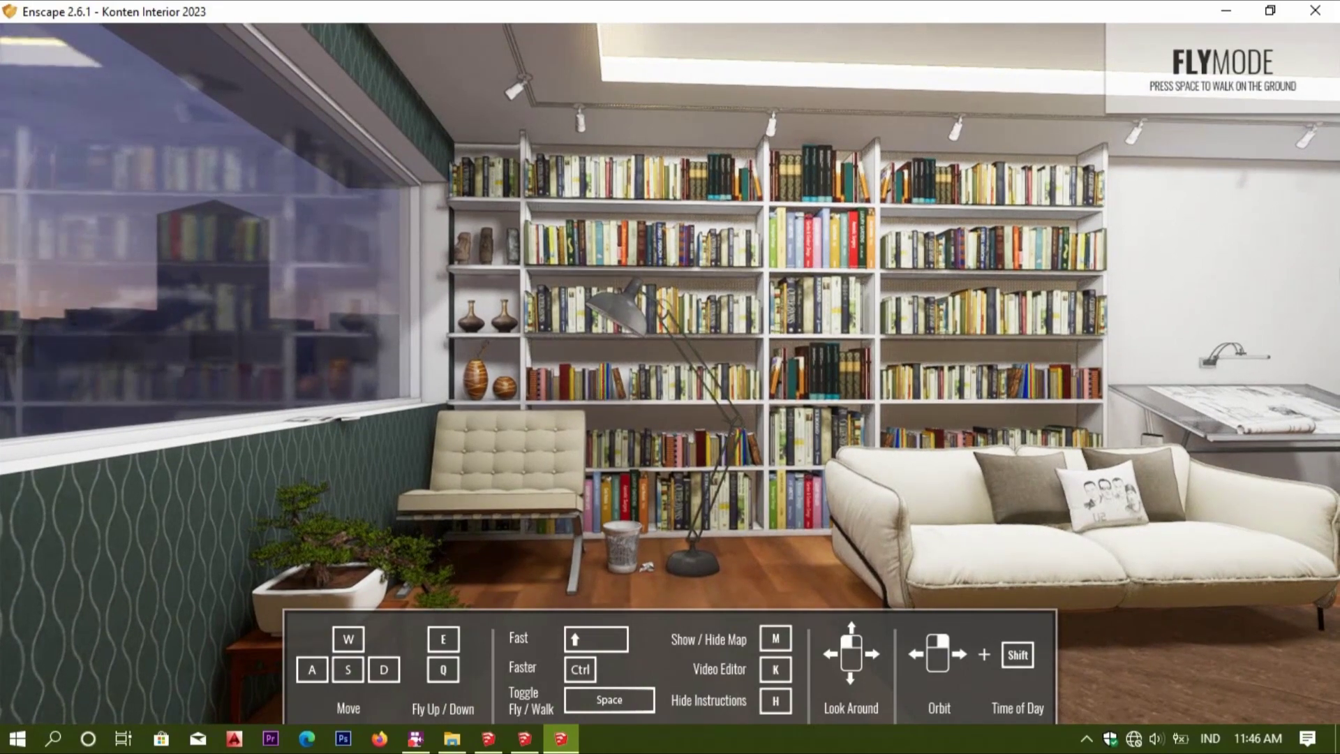
key("w")
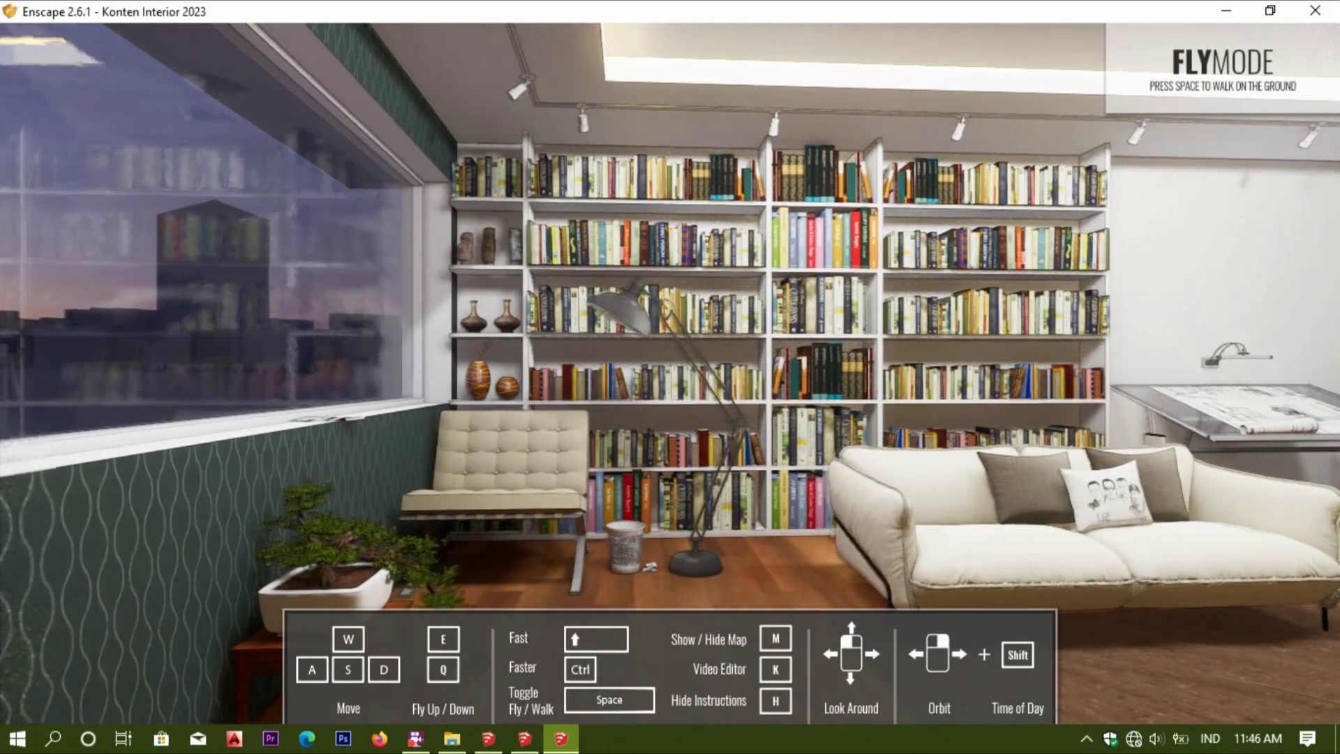
key("w")
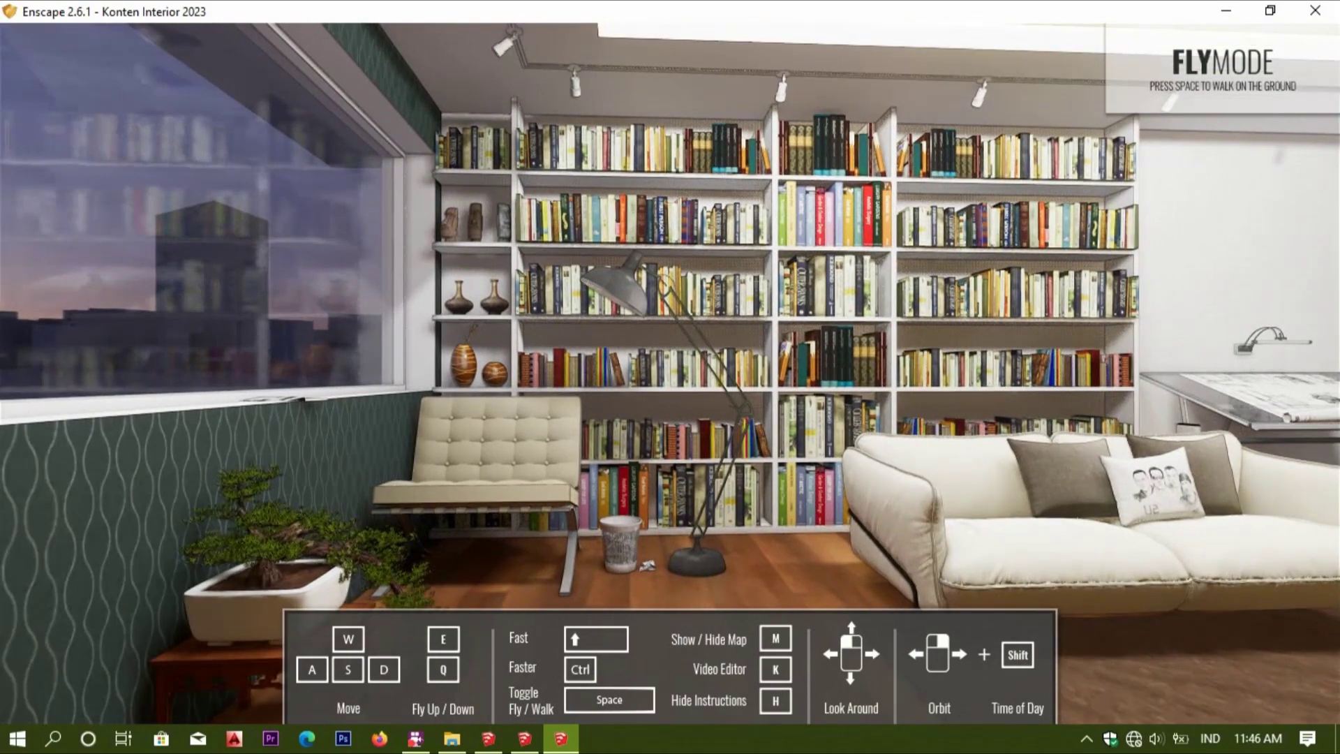
left_click(530, 737)
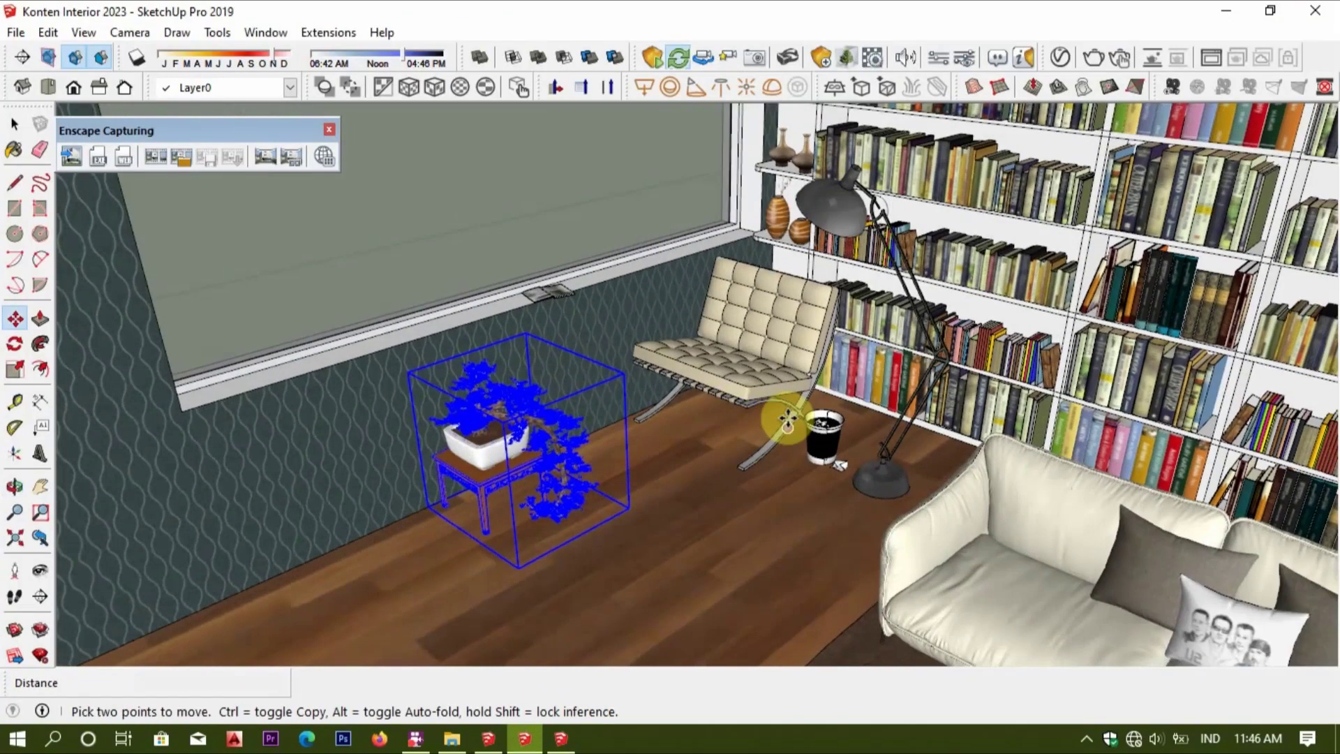
scroll(824, 422, "up", 3)
key("b")
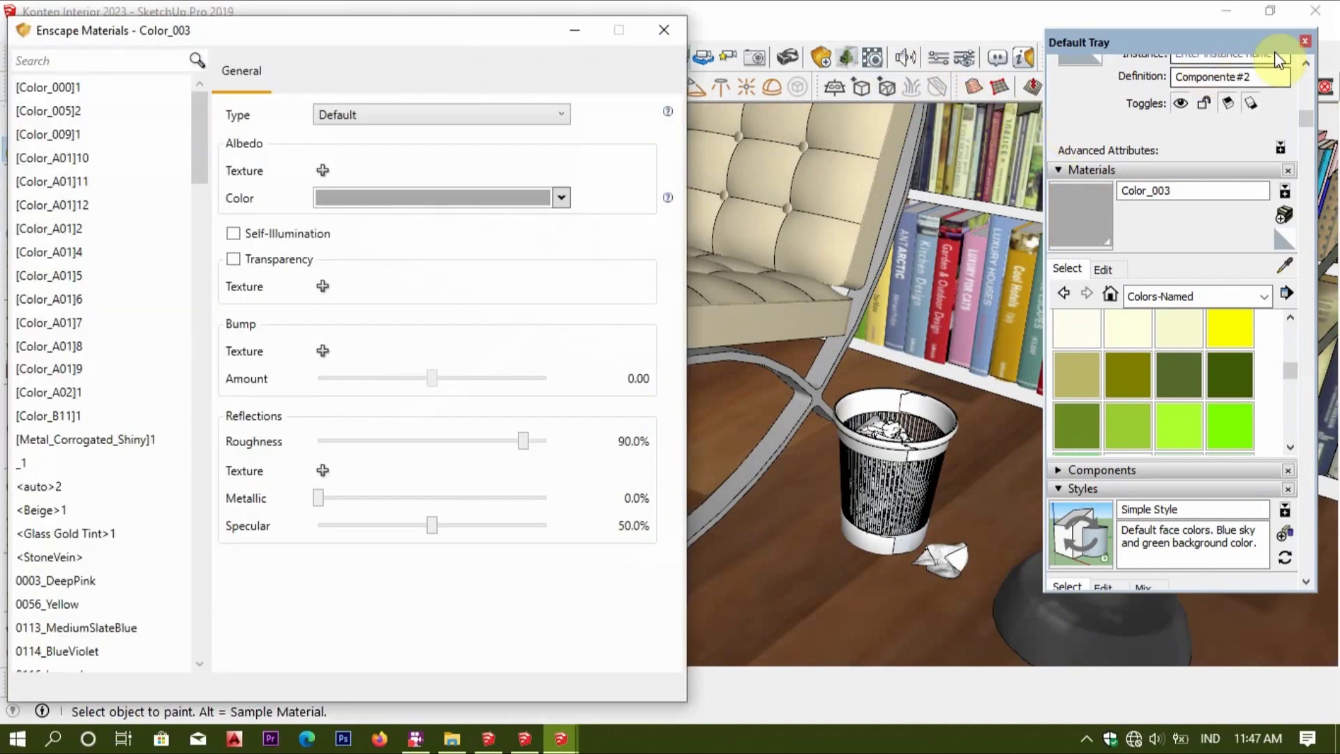
Lower Color_003's roughness in Enscape Materials and preview the chair in the render.
left_click(1305, 42)
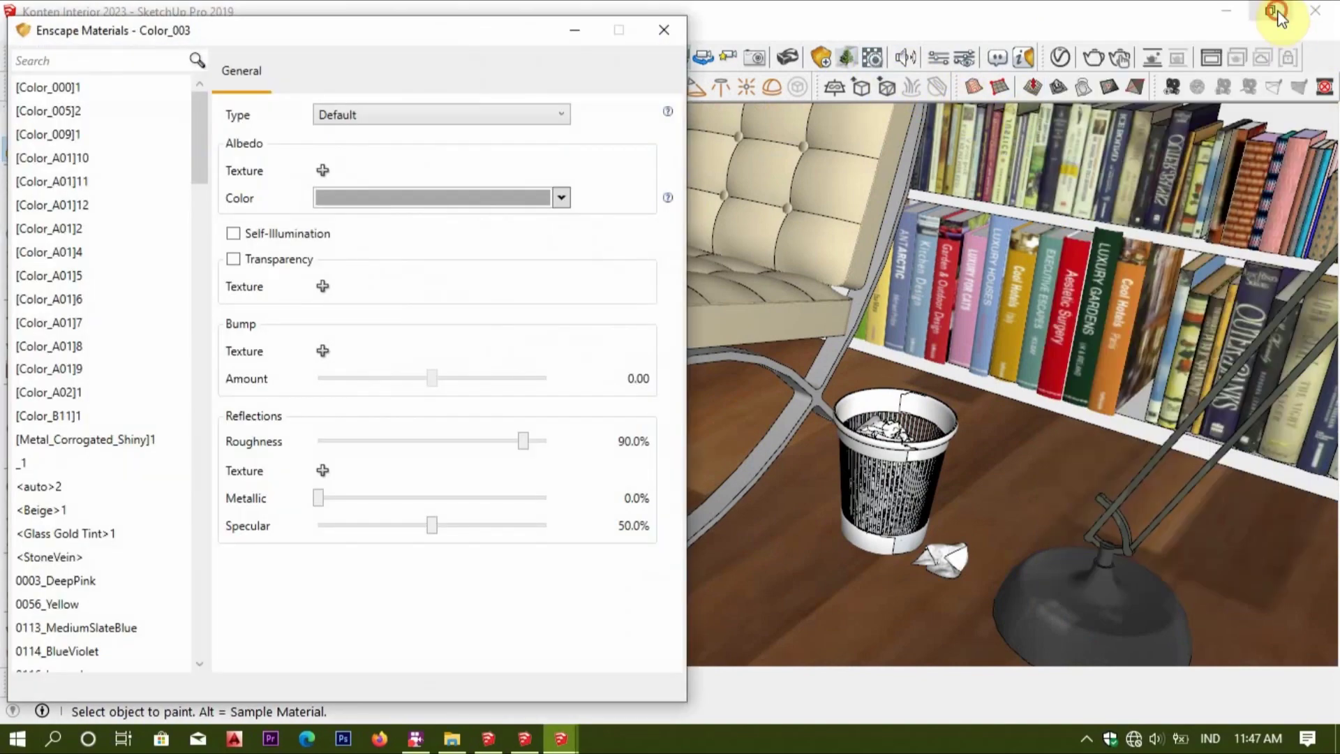
left_click_drag(404, 39, 1064, 42)
mouse_move(1235, 450)
left_mouse_down()
mouse_move(1012, 478)
mouse_move(1063, 475)
left_mouse_up()
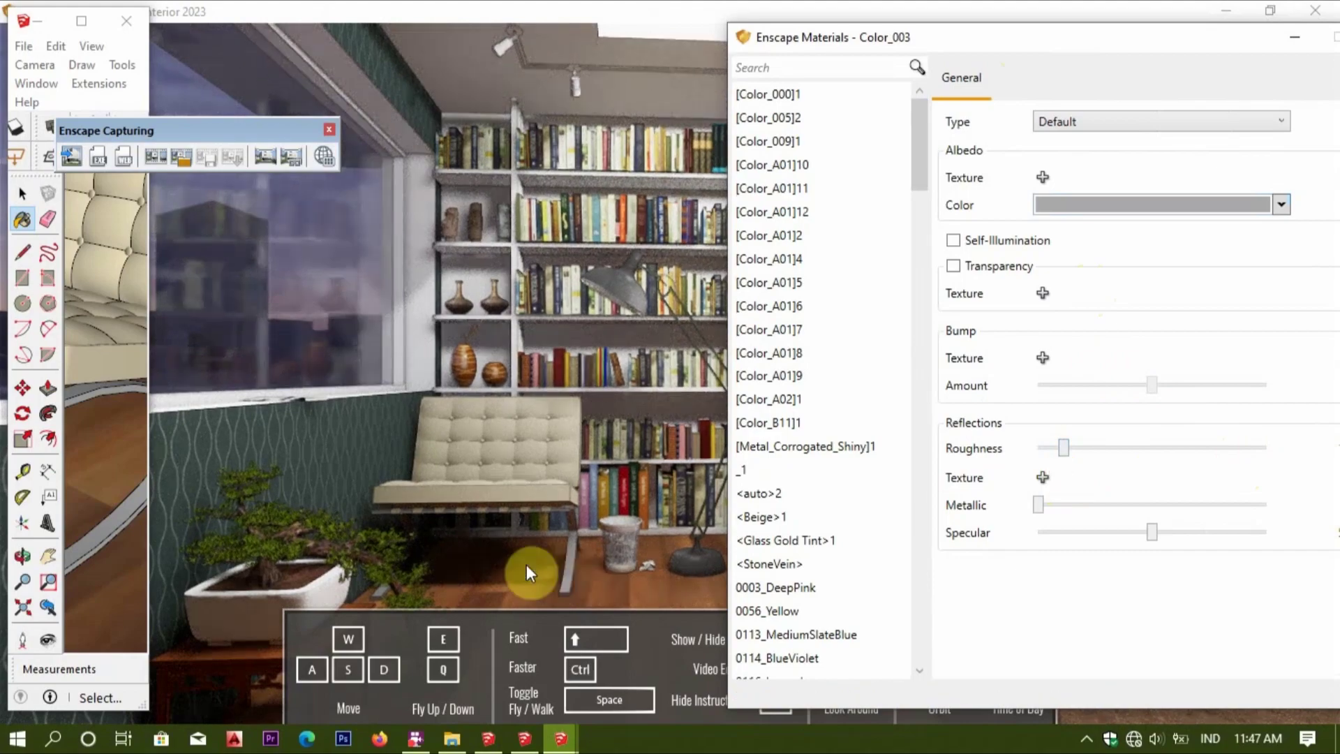
left_click(564, 568)
scroll(529, 563, "up", 10)
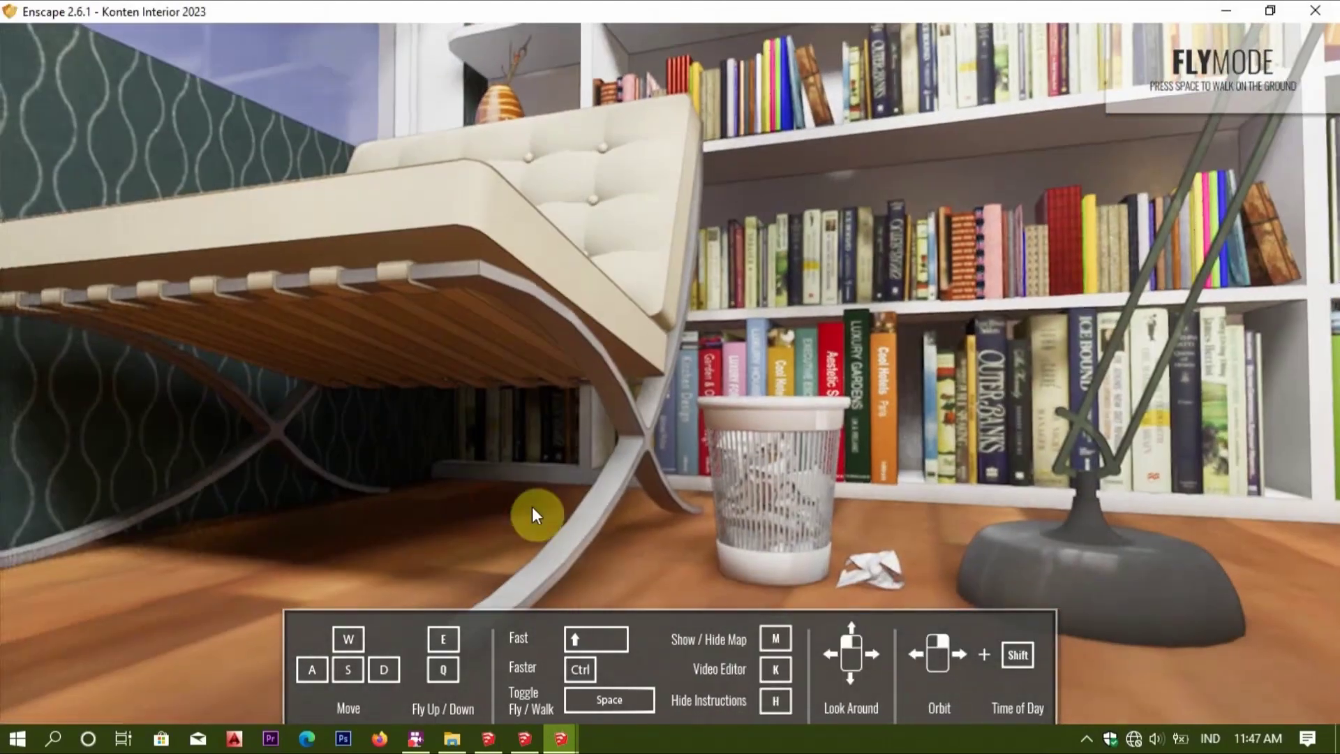
scroll(534, 516, "up", 3)
scroll(549, 532, "up", 3)
scroll(570, 514, "up", 3)
scroll(698, 475, "up", 2)
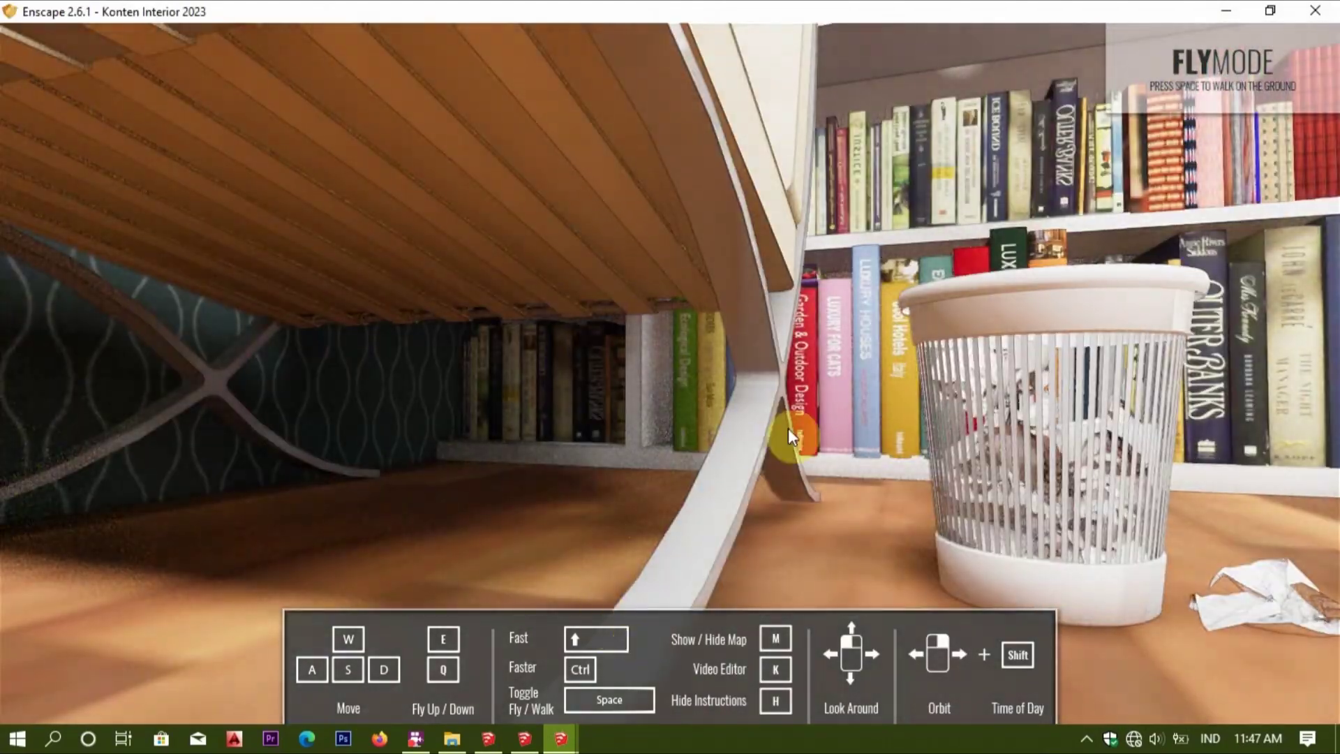
left_click_drag(790, 437, 628, 419)
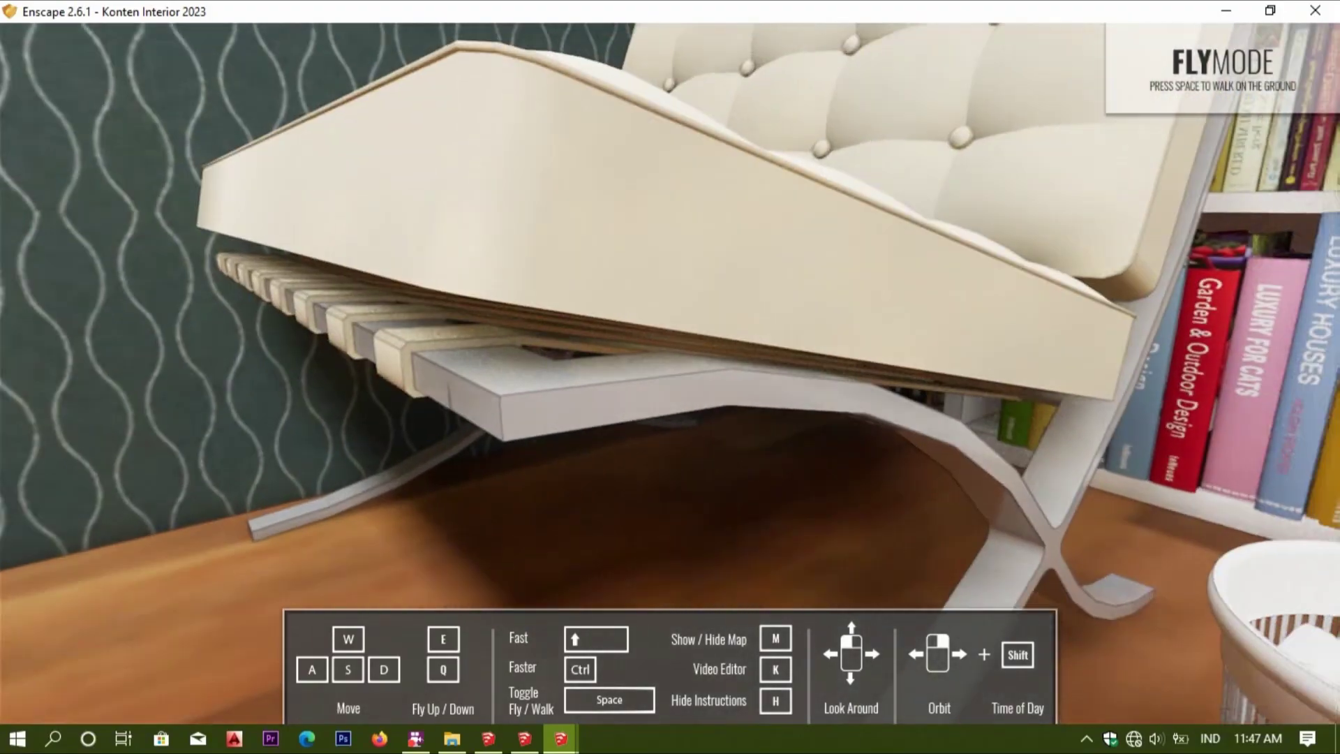
Raise Color_003's Metallic to about 40.9% for a metallic chair frame.
mouse_move(488, 739)
left_click(638, 672)
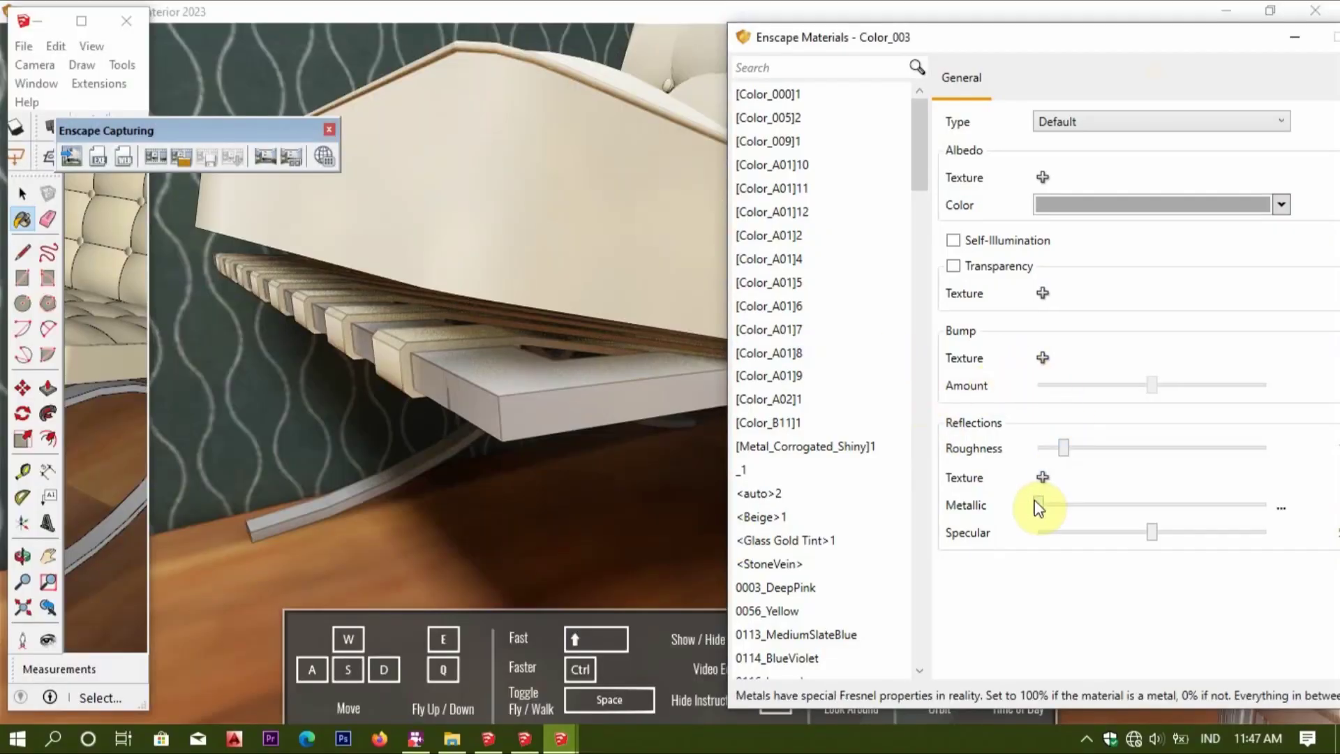
left_click_drag(1039, 504, 1127, 501)
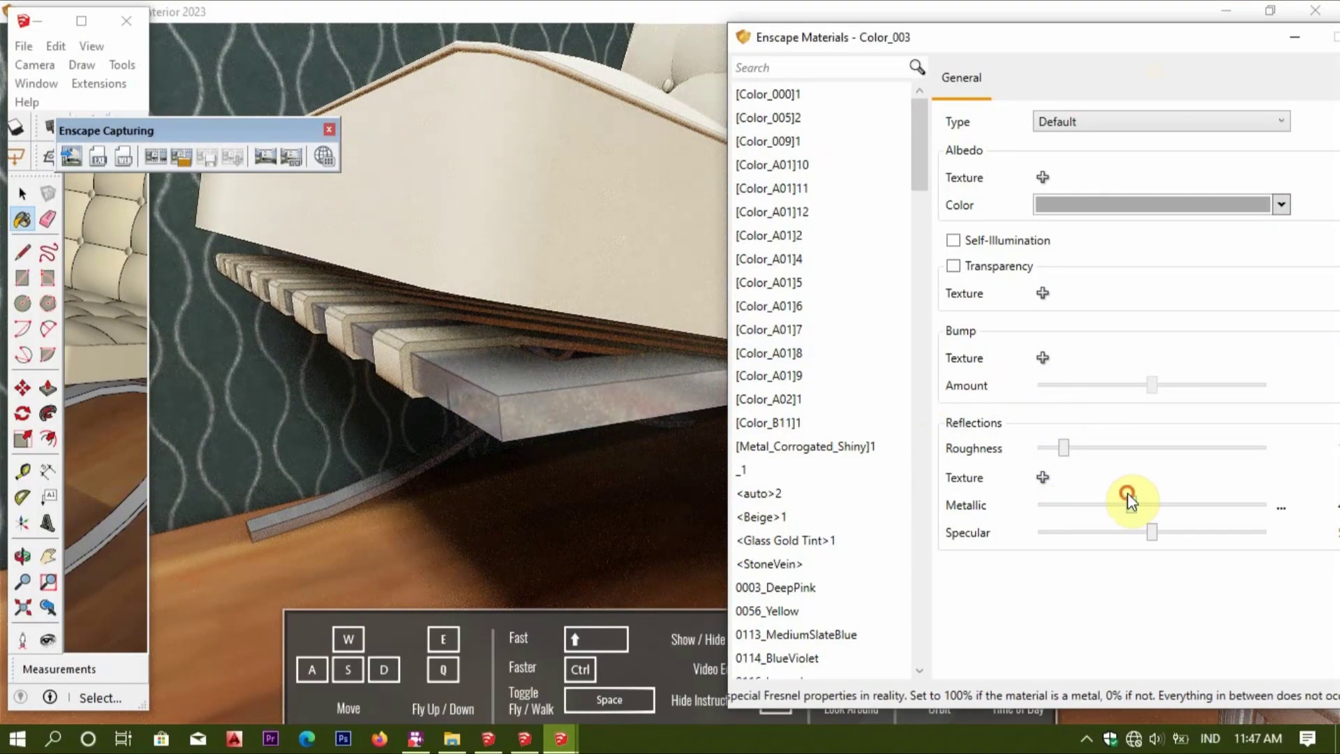
left_click(24, 199)
left_click_drag(931, 45, 585, 135)
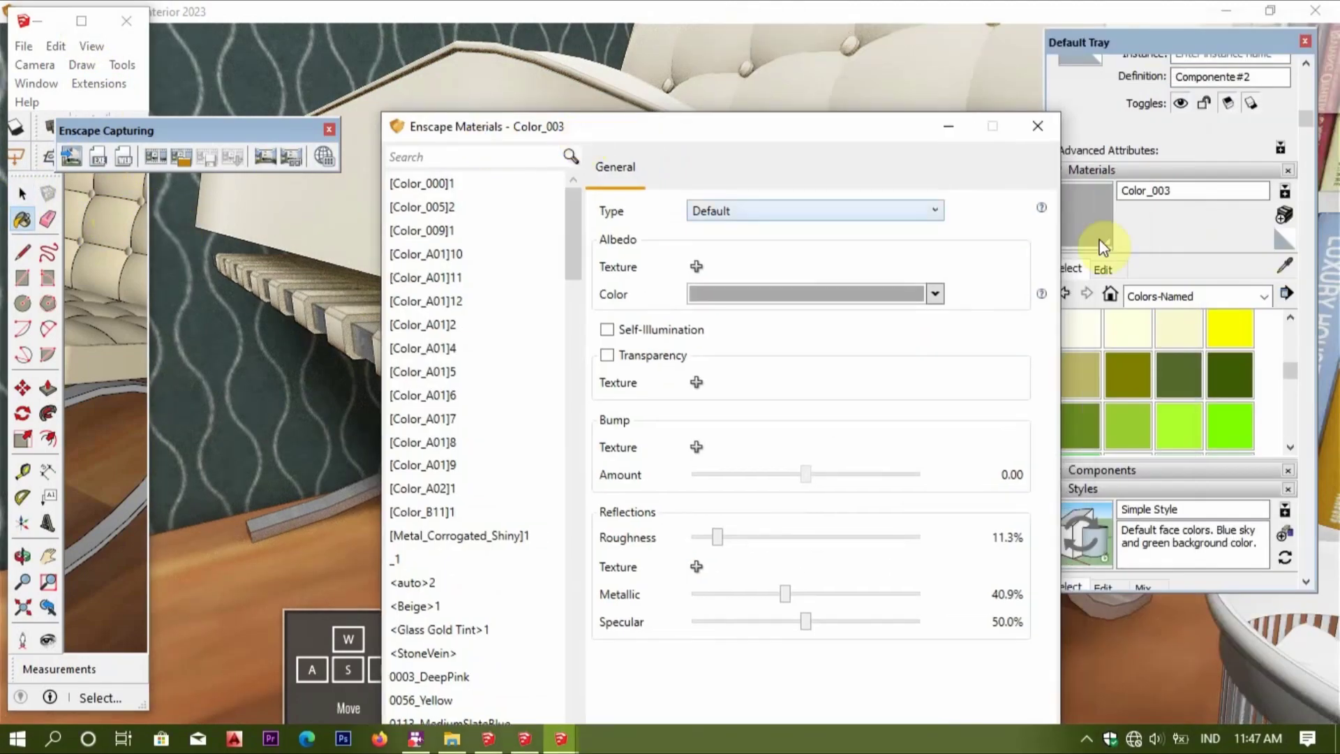
Try lower roughness and higher metallic on Color_D10, then return it to rough and non-metallic.
left_click(132, 354, "alt")
left_click_drag(681, 127, 1033, 81)
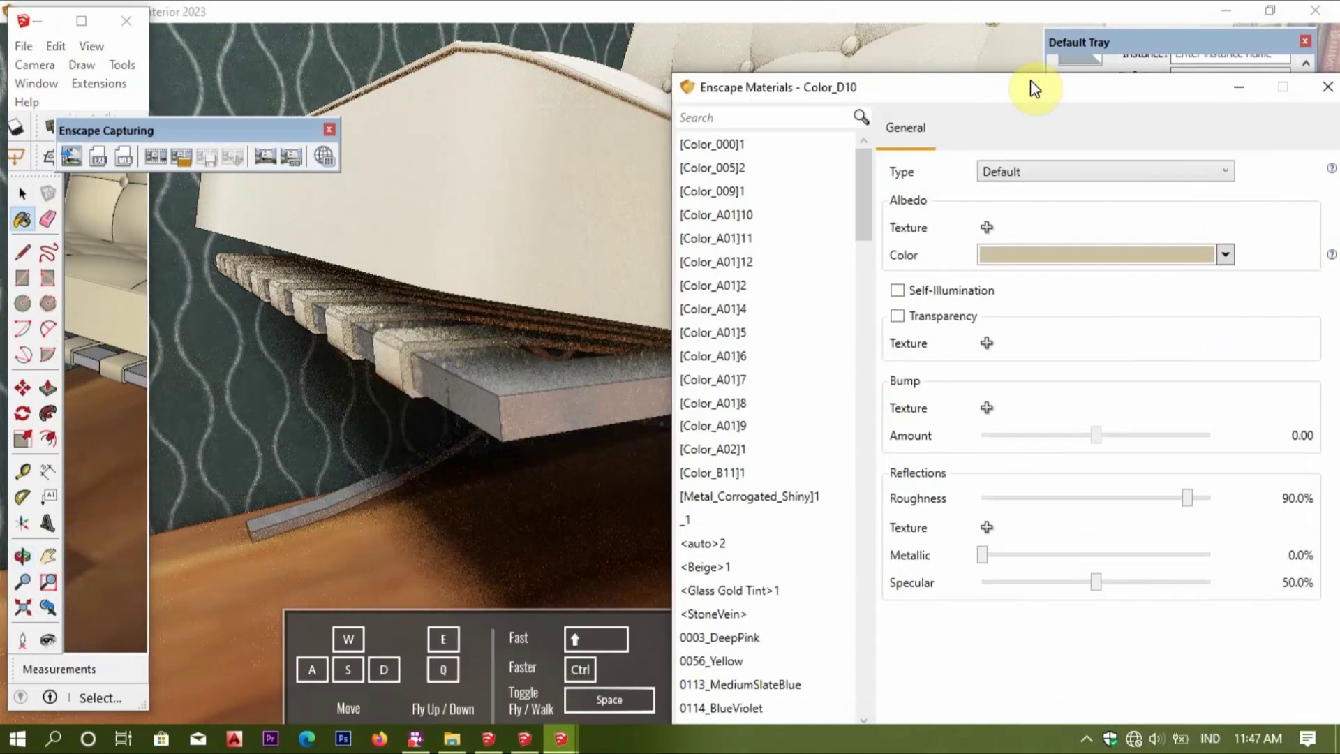
left_click_drag(1244, 492, 1050, 497)
mouse_move(1046, 546)
left_mouse_down()
mouse_move(1099, 551)
mouse_move(999, 576)
left_mouse_up()
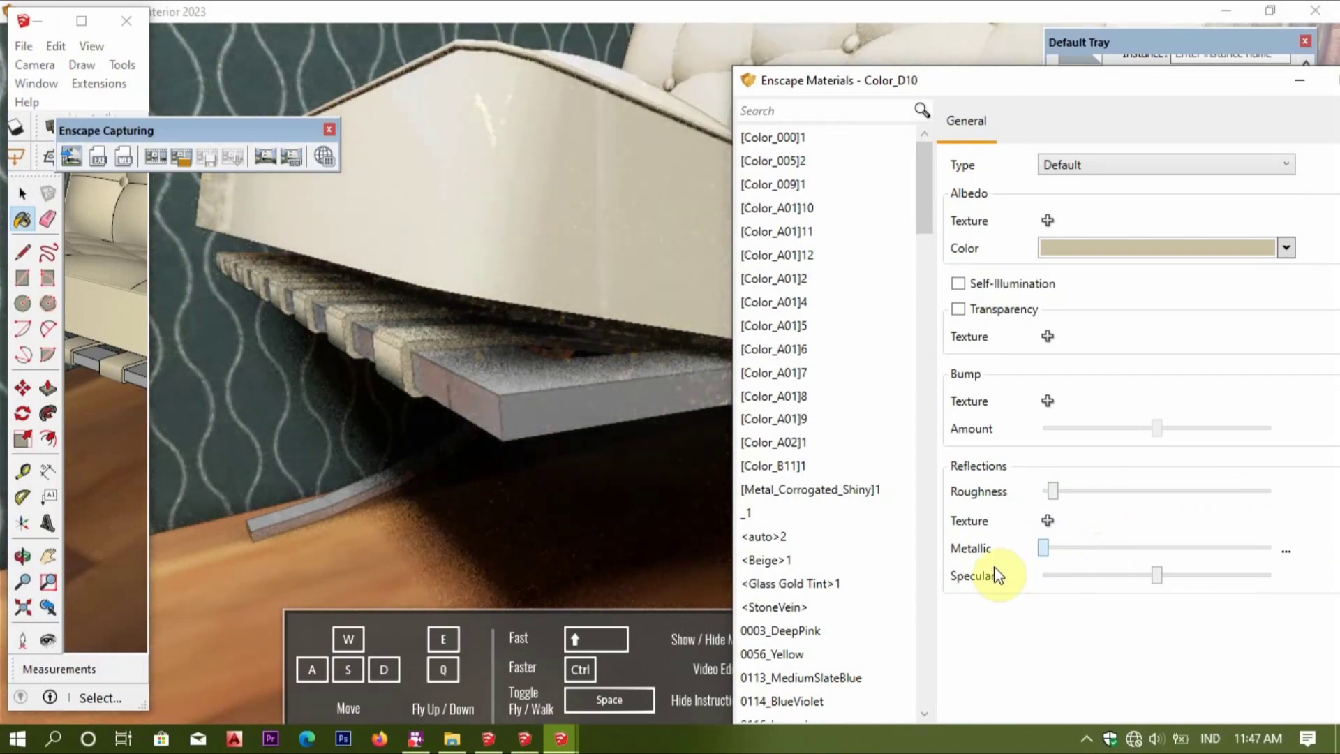
left_click_drag(1053, 490, 1199, 491)
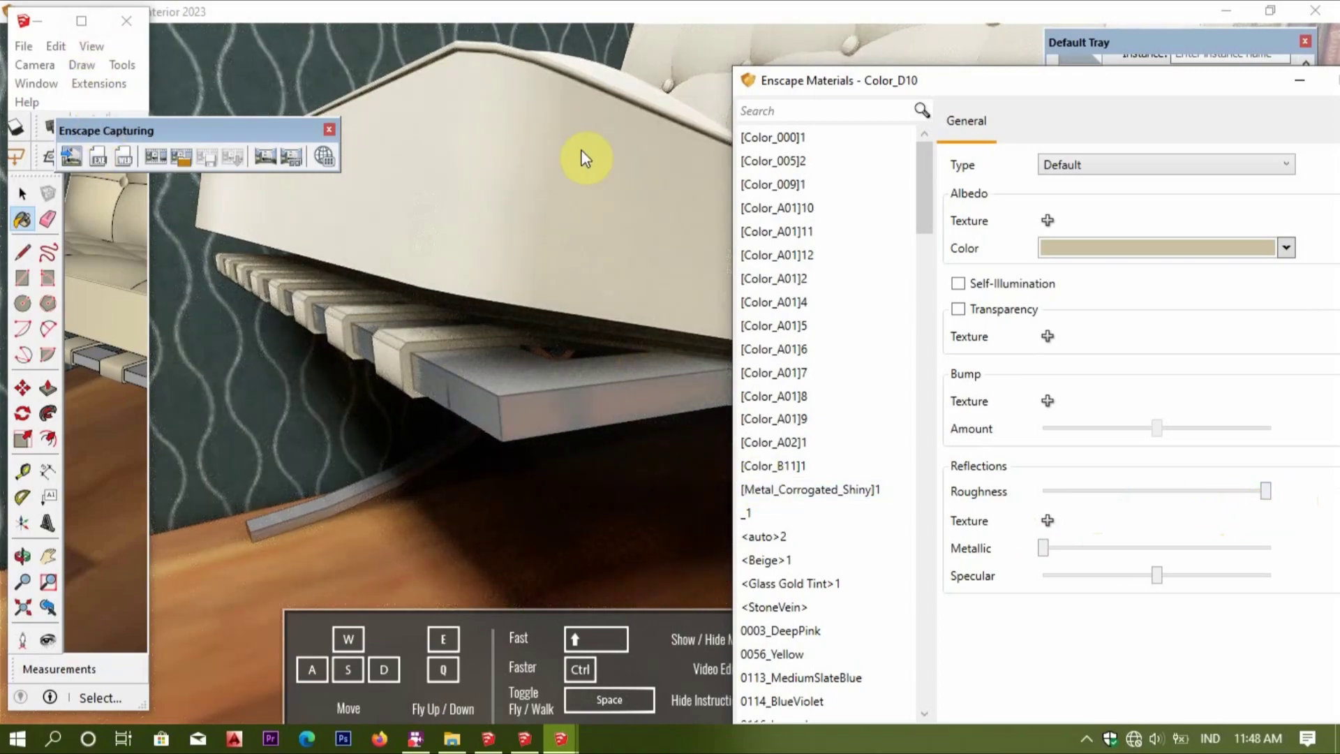
Fly the Enscape camera around the chair and bookshelf to check the matte cushion.
left_click(565, 172)
key("s")
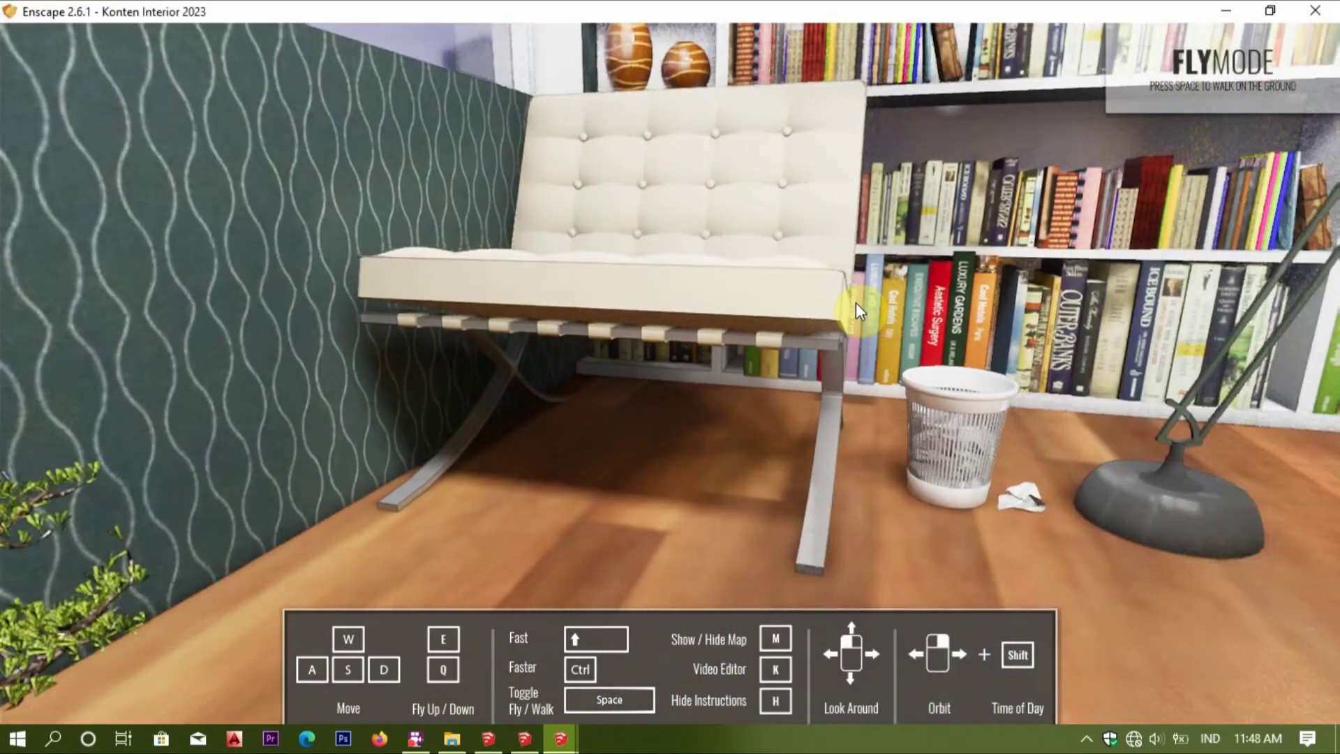
key("s")
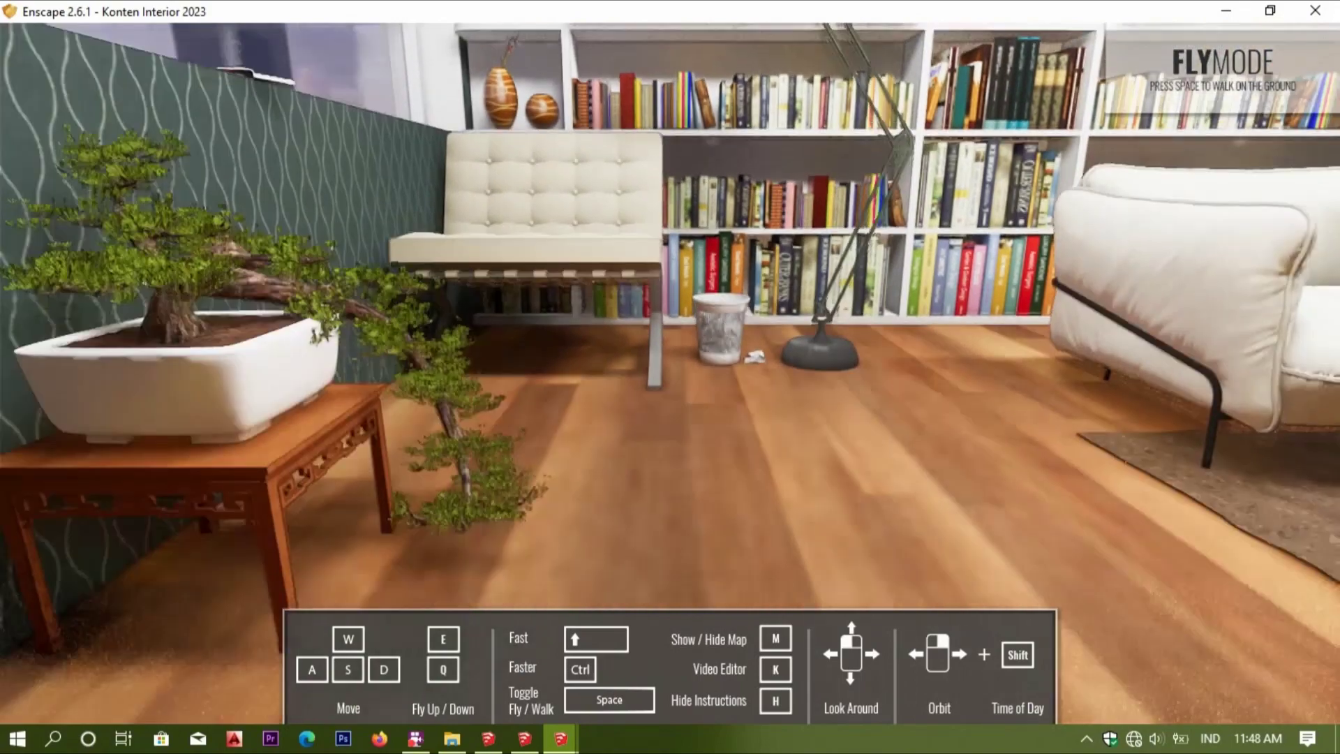
key("w")
key("q")
key("w")
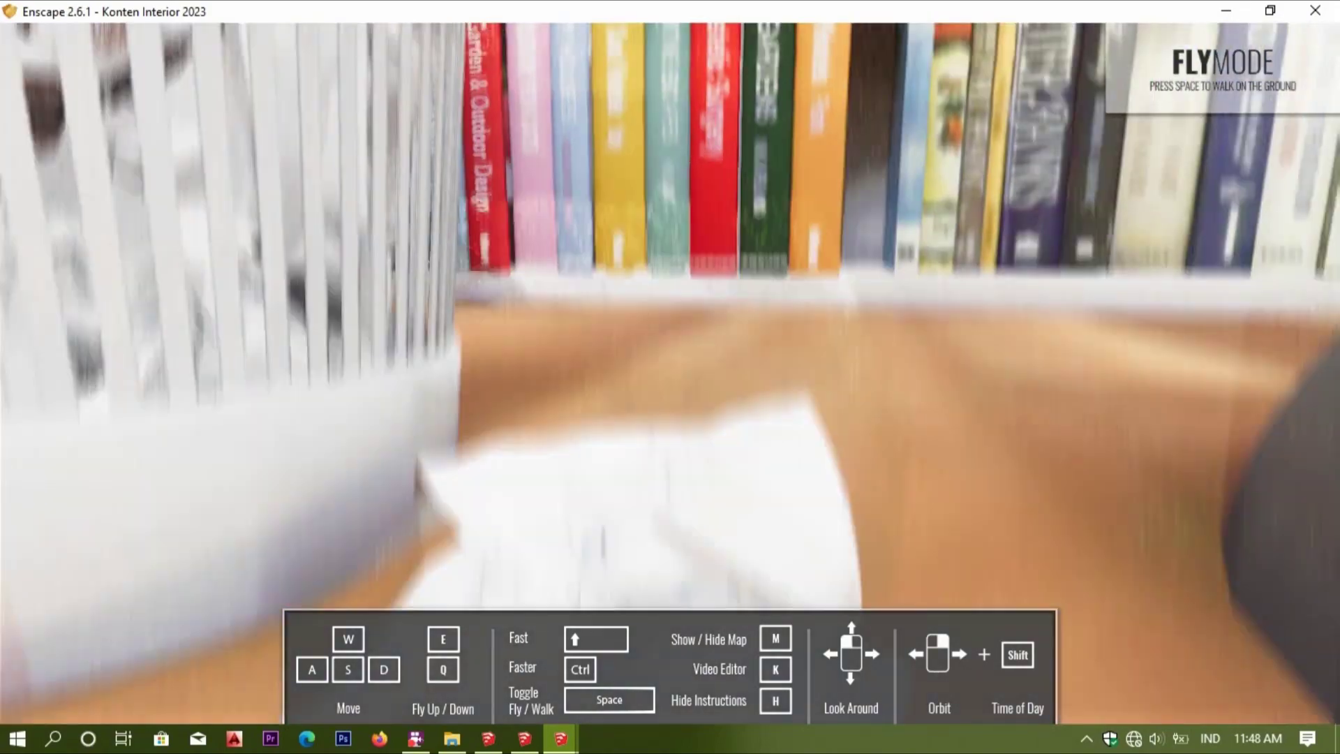
key("s")
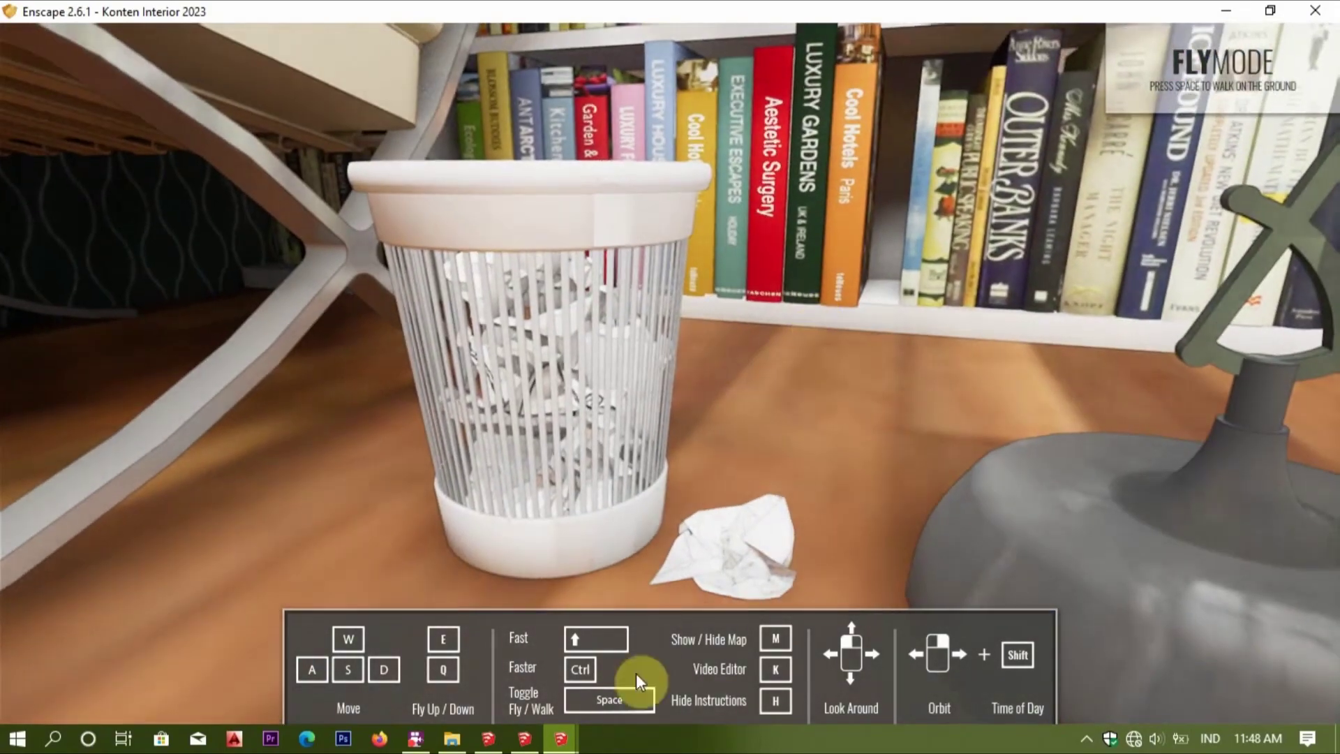
left_click(506, 744)
left_click(571, 743)
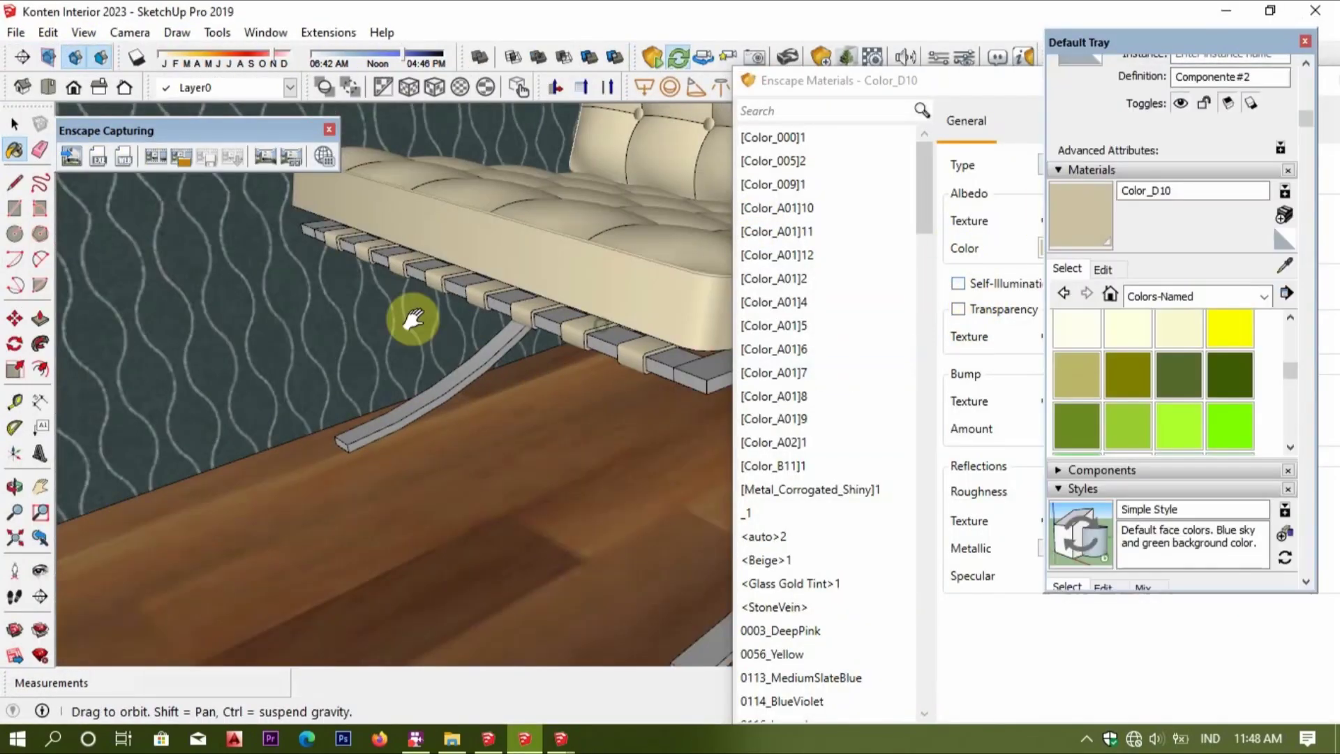
Sample the waste bin's White Glossy Plastic and drag its Roughness to the minimum.
left_click_drag(413, 319, 1283, 268)
middle_click_drag(694, 437, 593, 491)
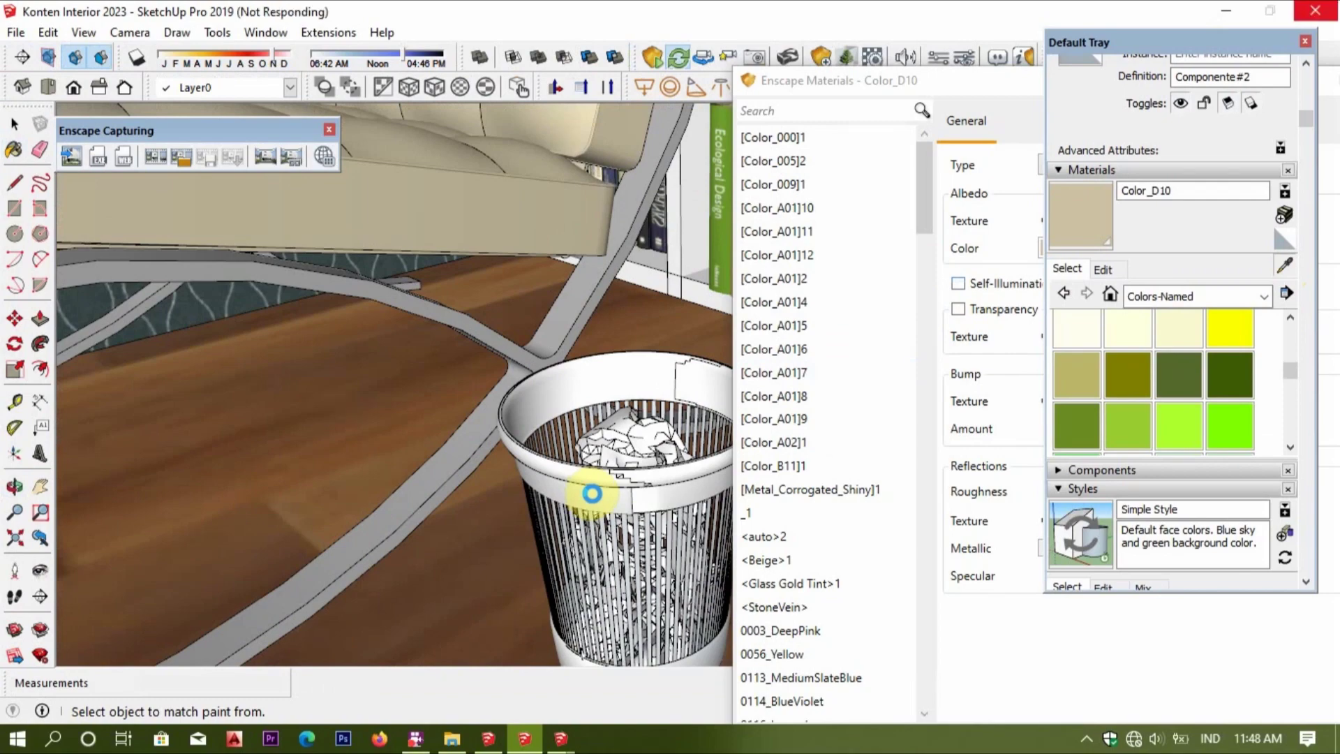
left_click(594, 494)
left_click(1268, 13)
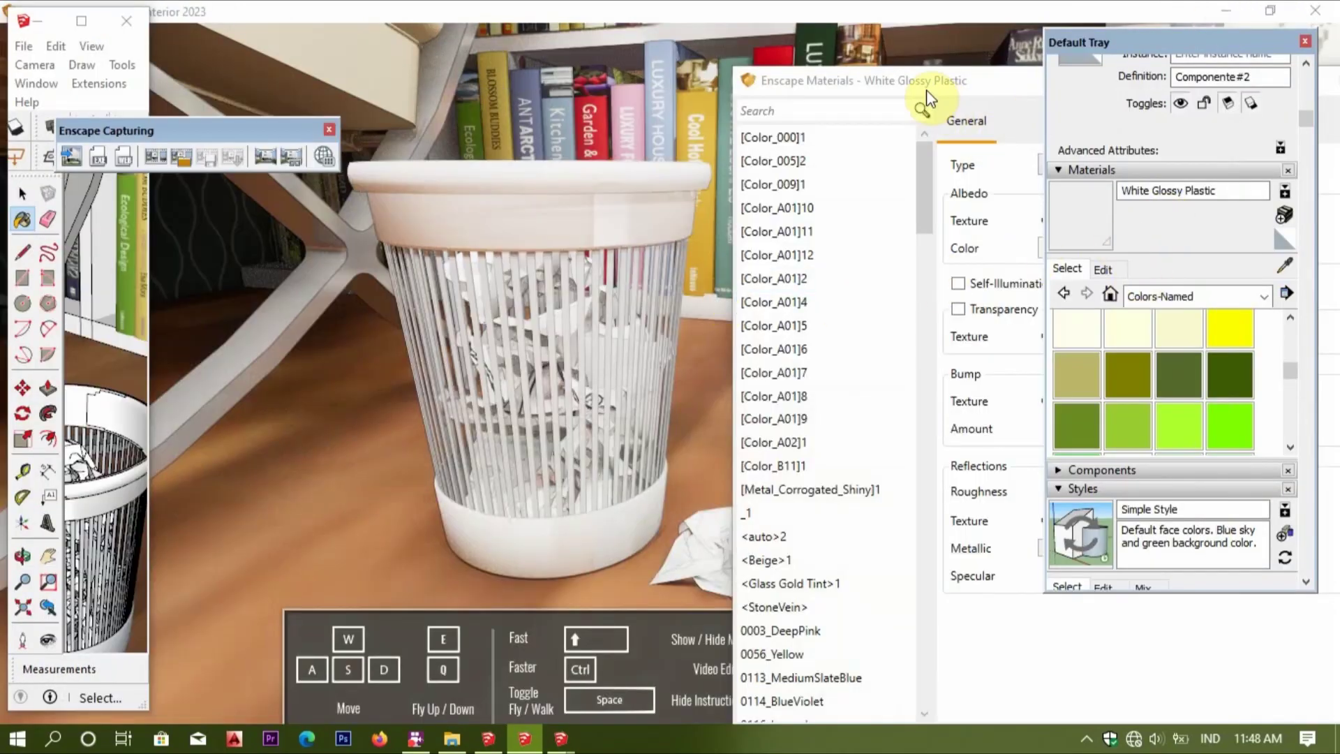
left_click(929, 97)
left_click_drag(1155, 497, 1015, 506)
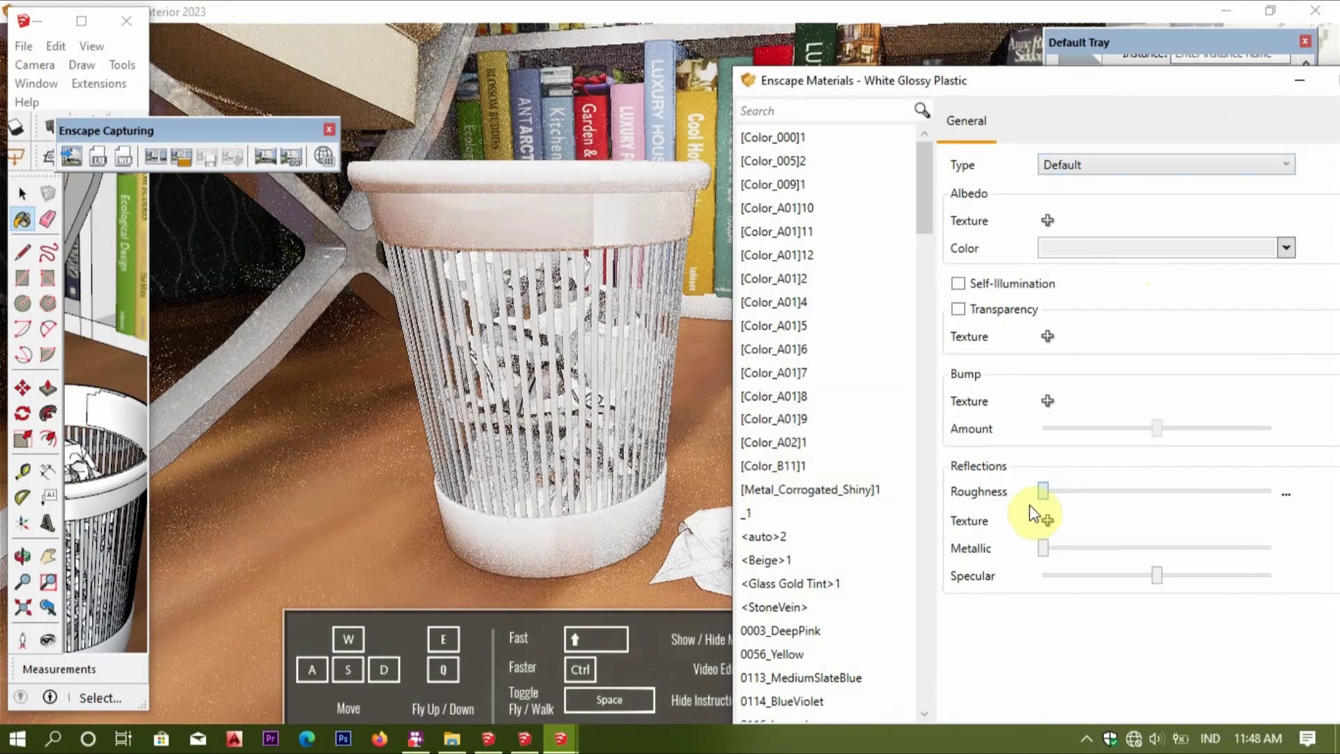
Preview the smooth bin from several Enscape camera positions around the chair and lamp.
left_click(473, 135)
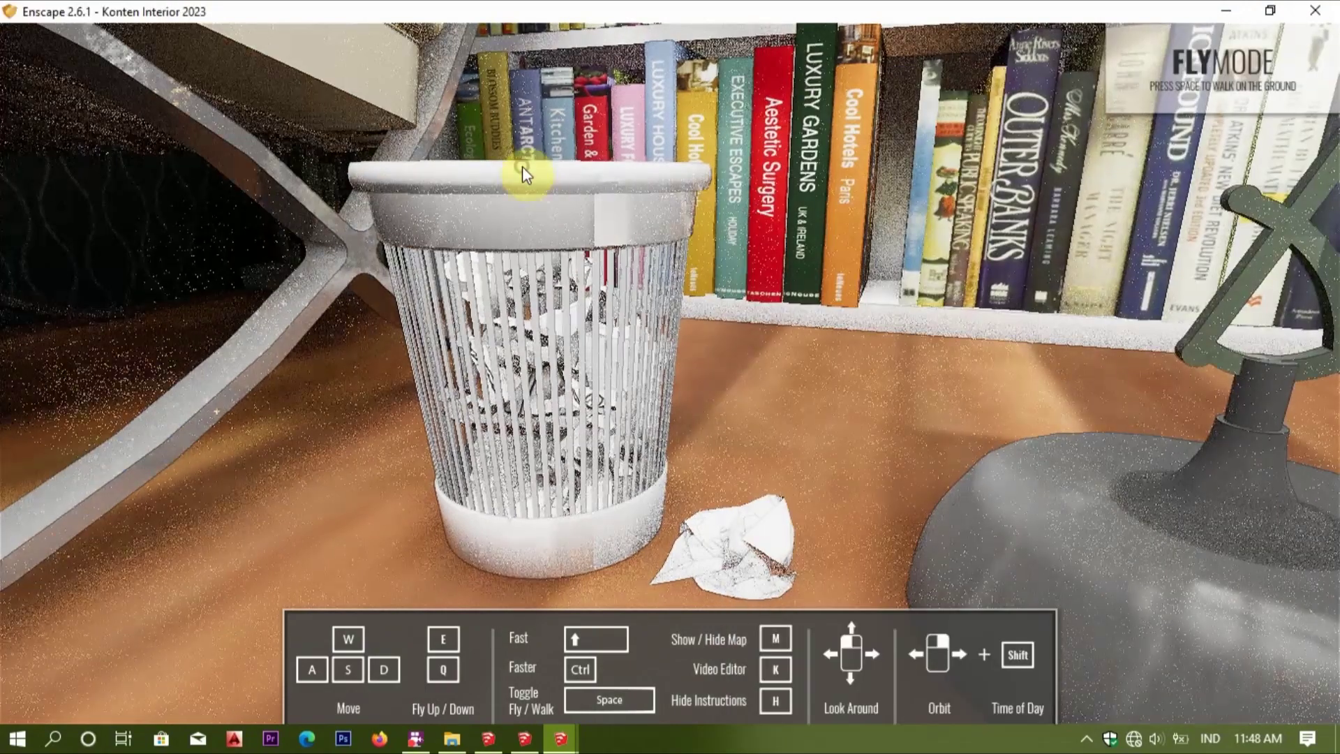
key("s")
key("s")
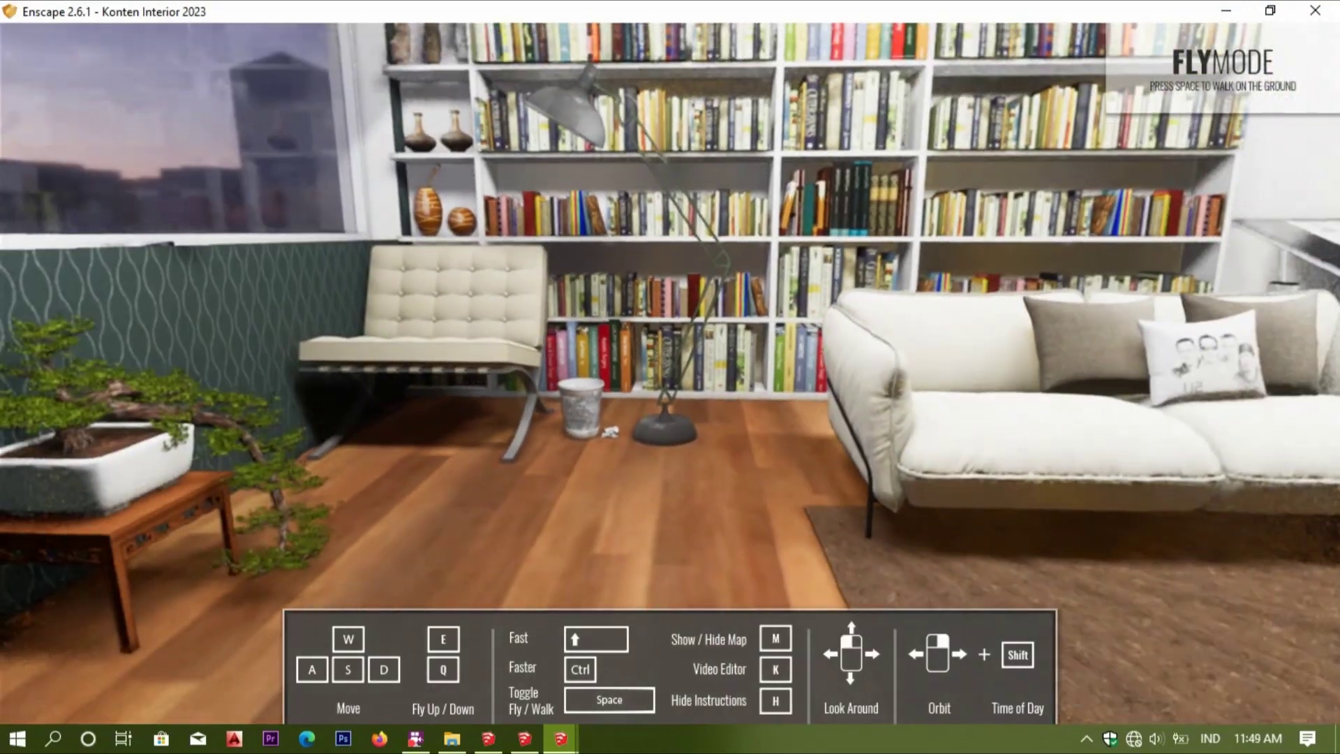
key("w")
key("s")
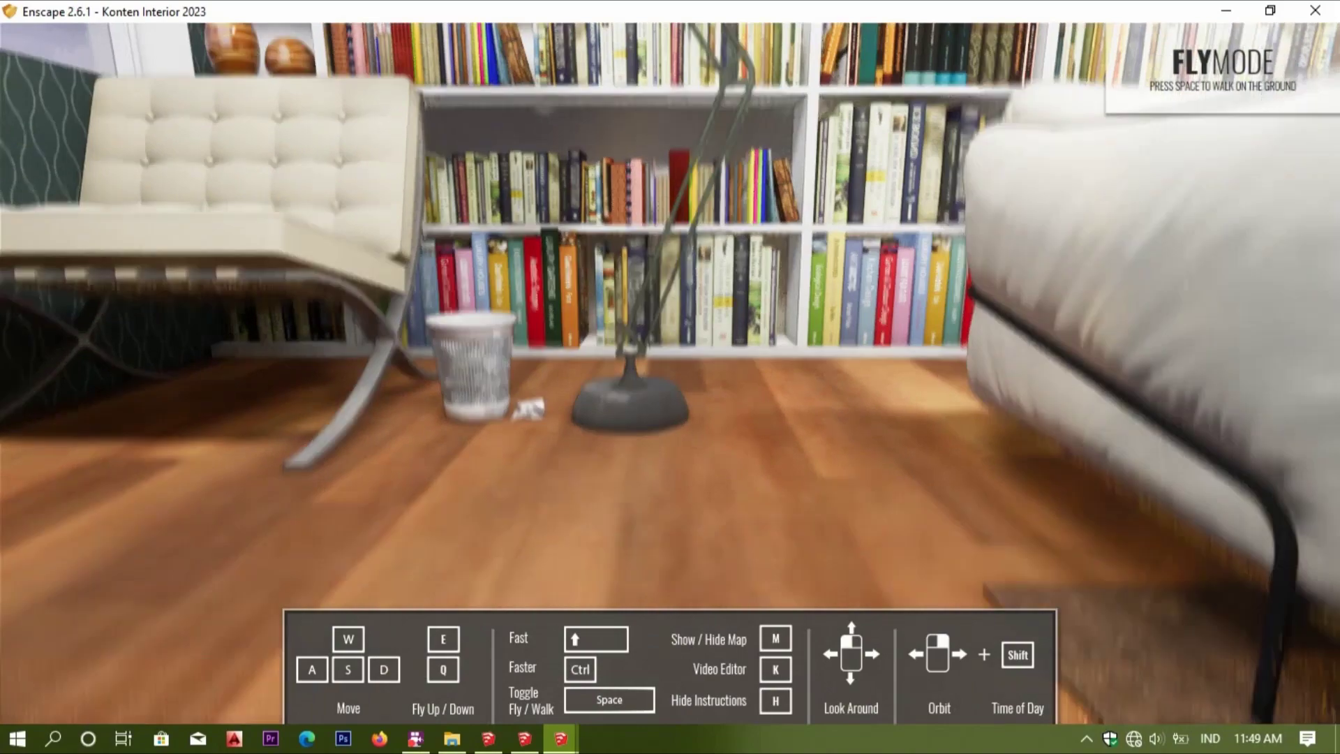
left_click(614, 278)
key("w")
key("d")
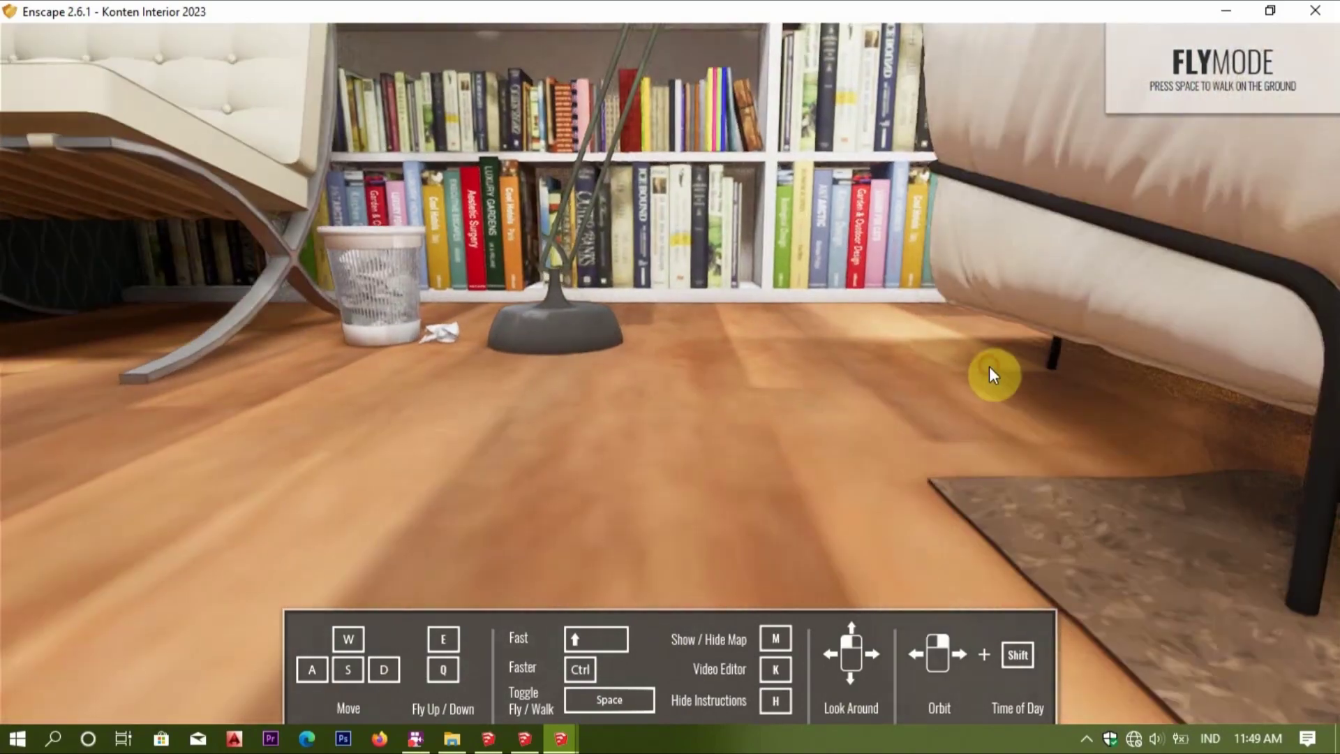
left_click(534, 738)
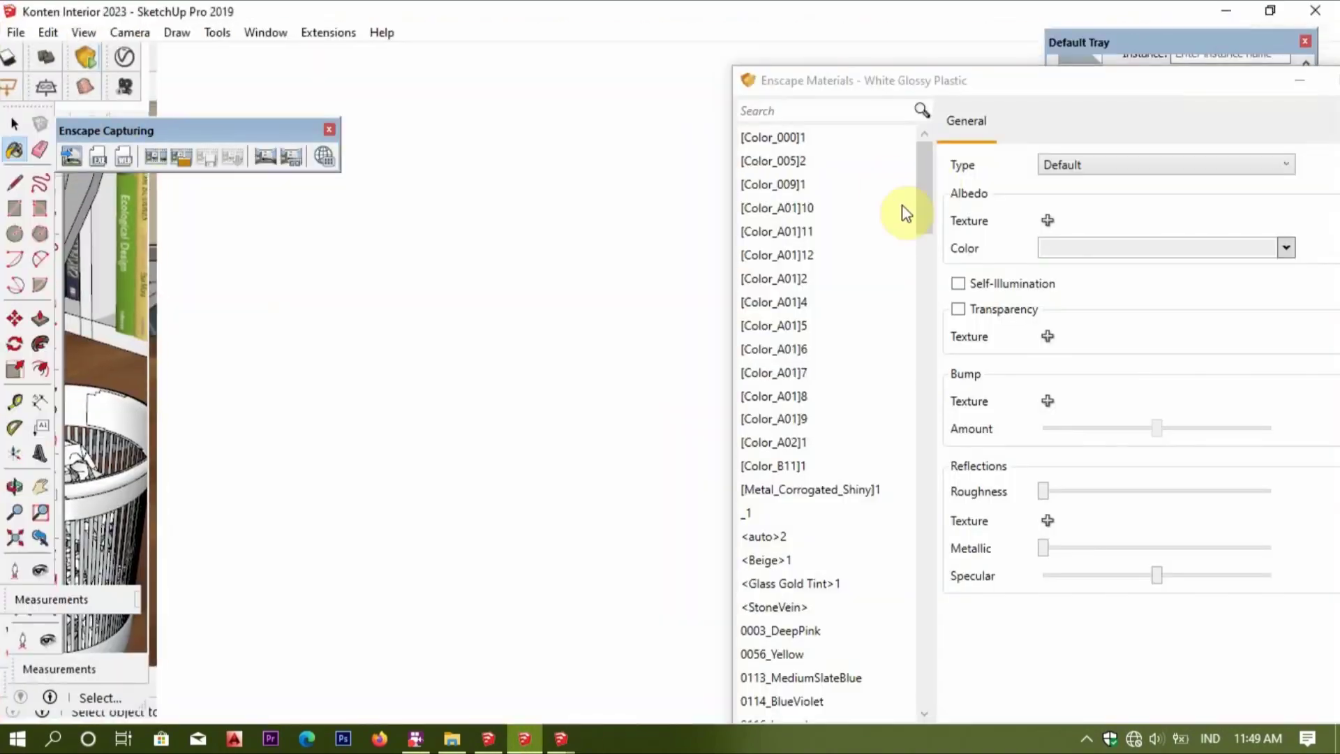
Orbit to the sofa leg and give its material 3.1% roughness and 43.7% metallic.
left_click(1087, 46)
mouse_move(488, 349)
middle_mouse_down()
mouse_move(635, 287)
mouse_move(614, 328)
mouse_move(716, 482)
middle_mouse_up()
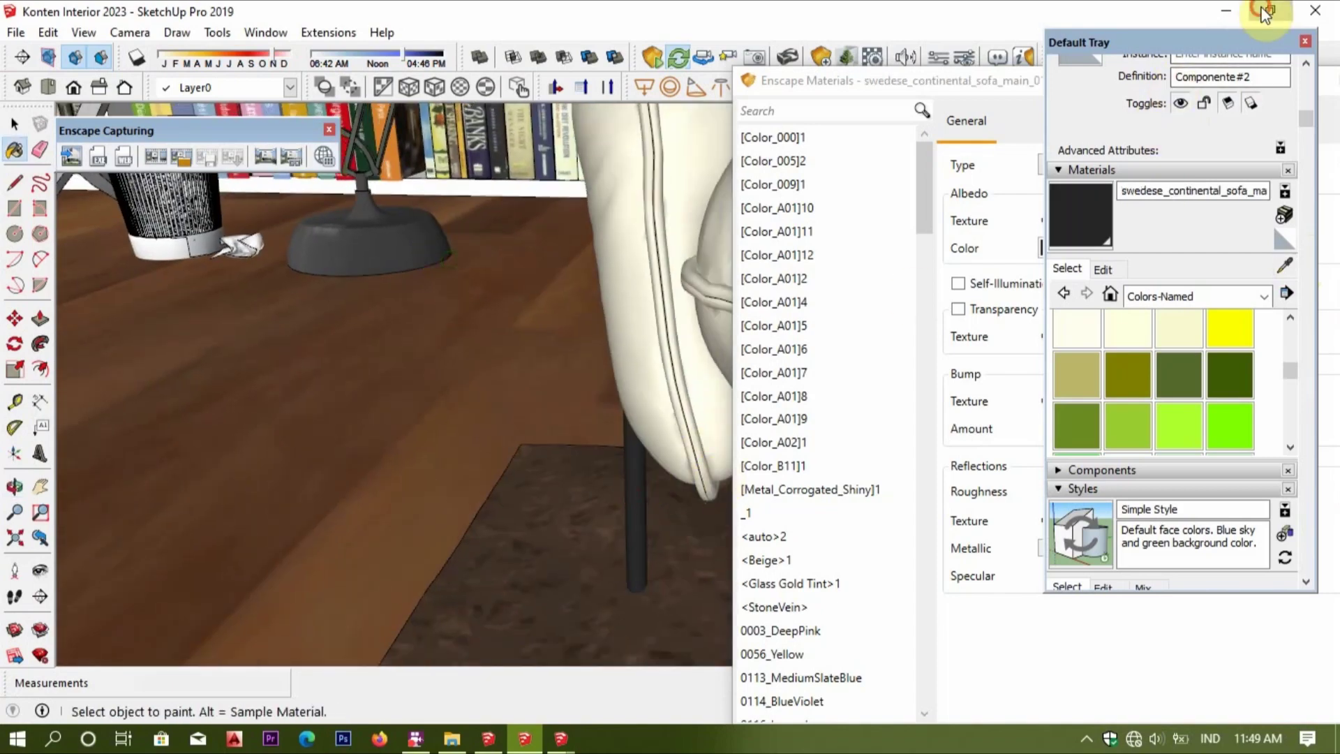
left_click(1265, 13)
left_click(1002, 119)
left_click_drag(1005, 80, 359, 60)
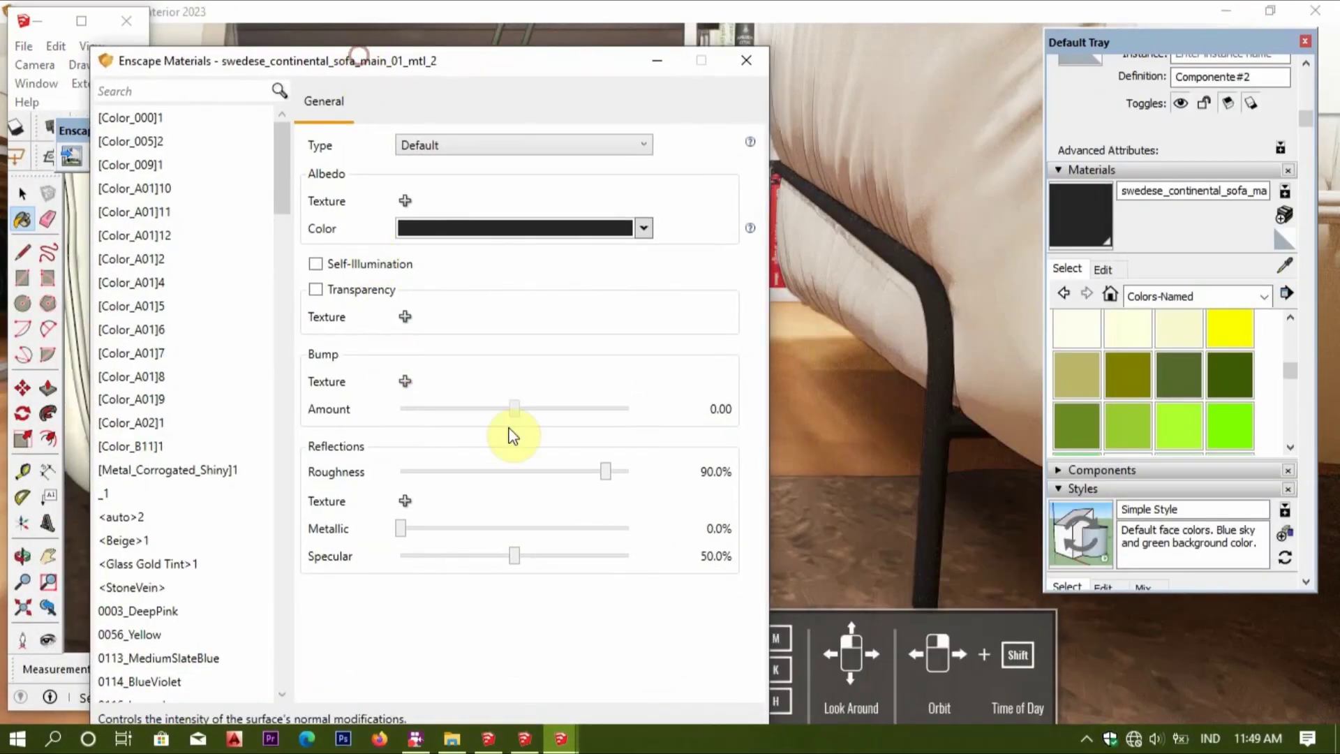
left_click(408, 473)
left_click(407, 528)
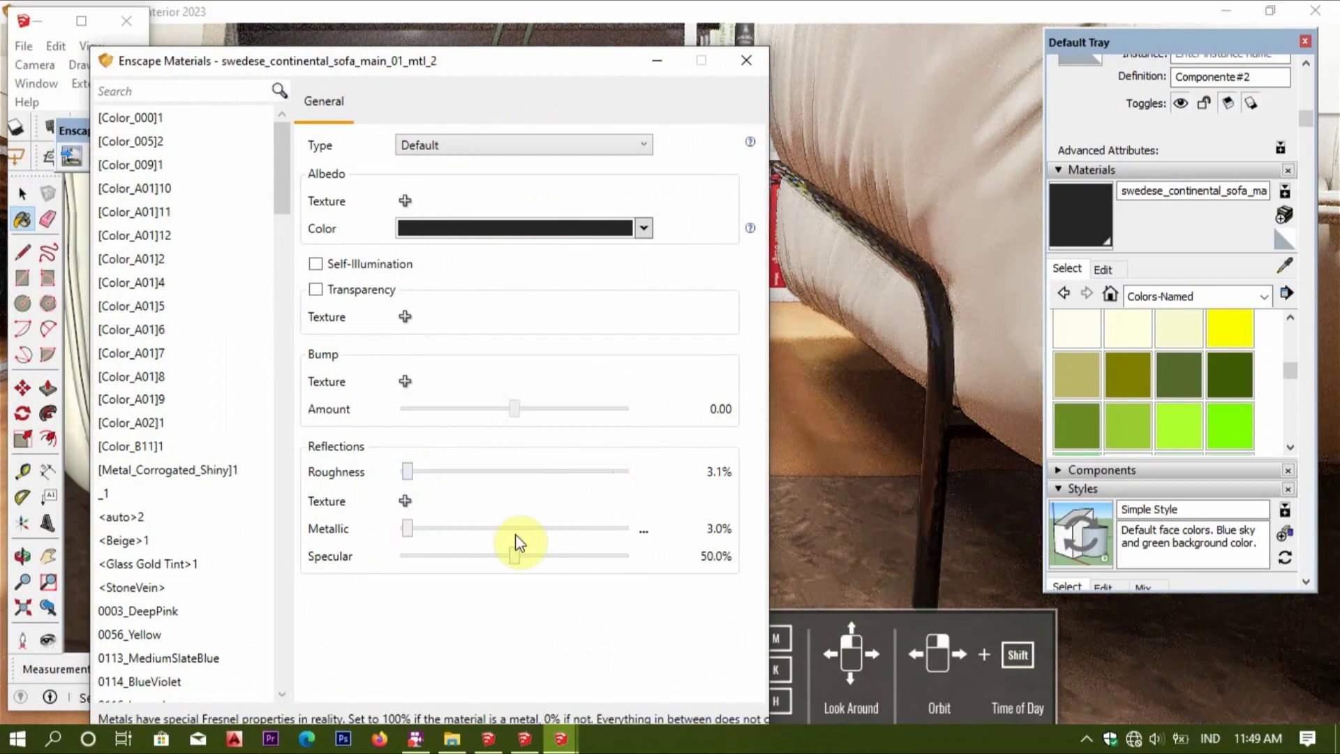
left_click_drag(493, 542, 502, 536)
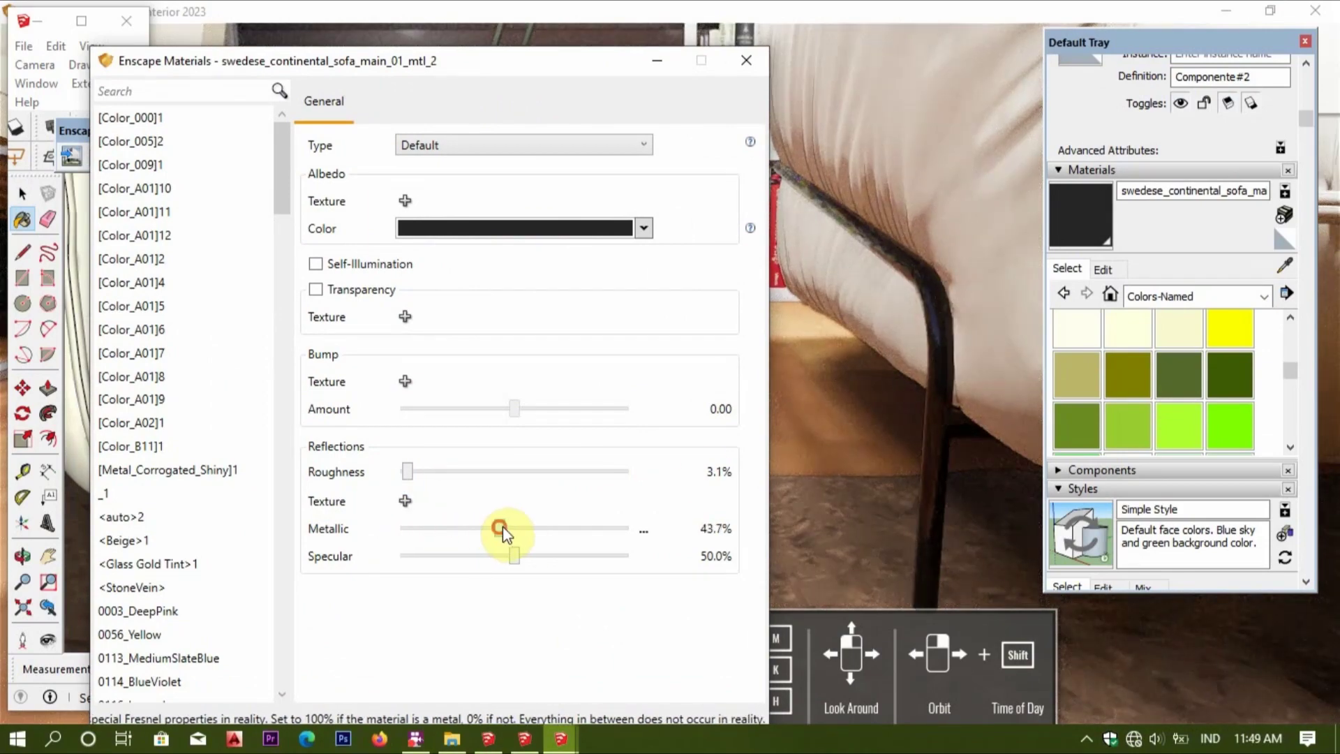
Preview the glossy sofa in the Enscape render, then return to full-screen SketchUp.
left_click(853, 348)
scroll(836, 328, "down", 3)
scroll(836, 328, "down", 3)
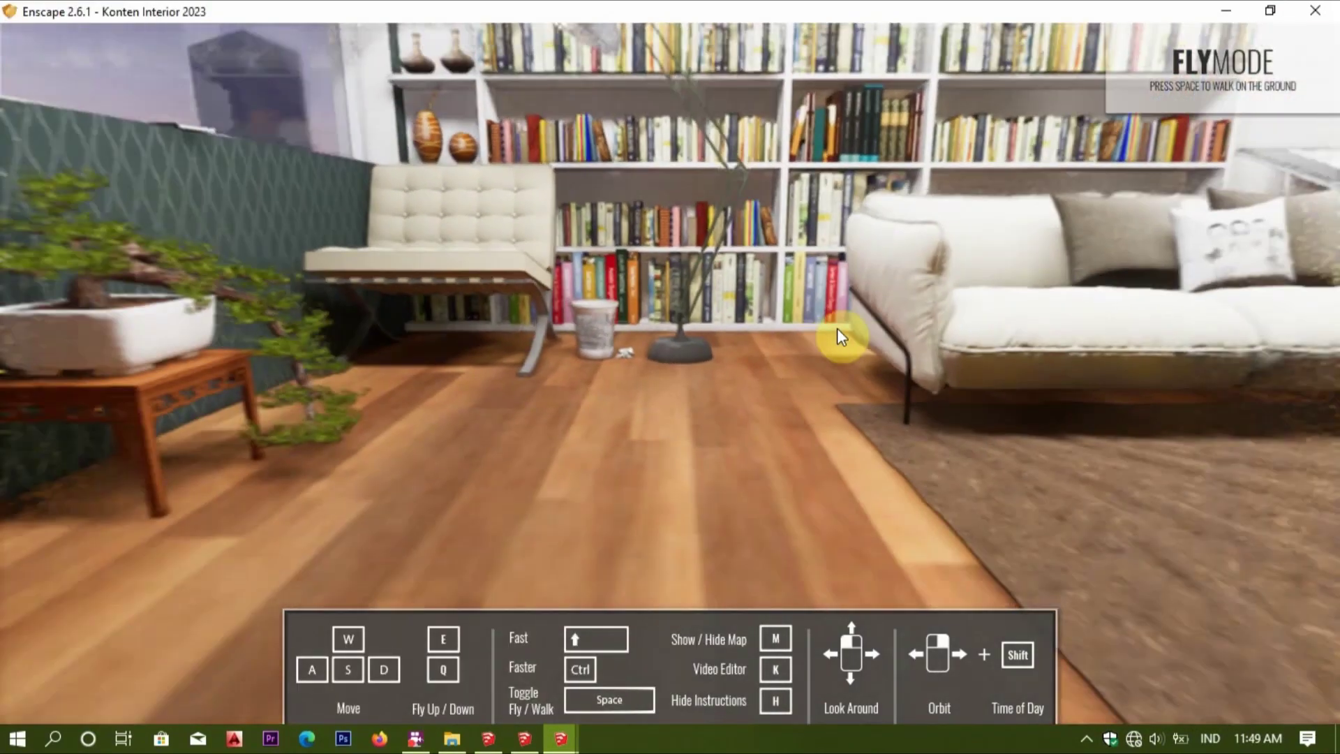
left_click(560, 739)
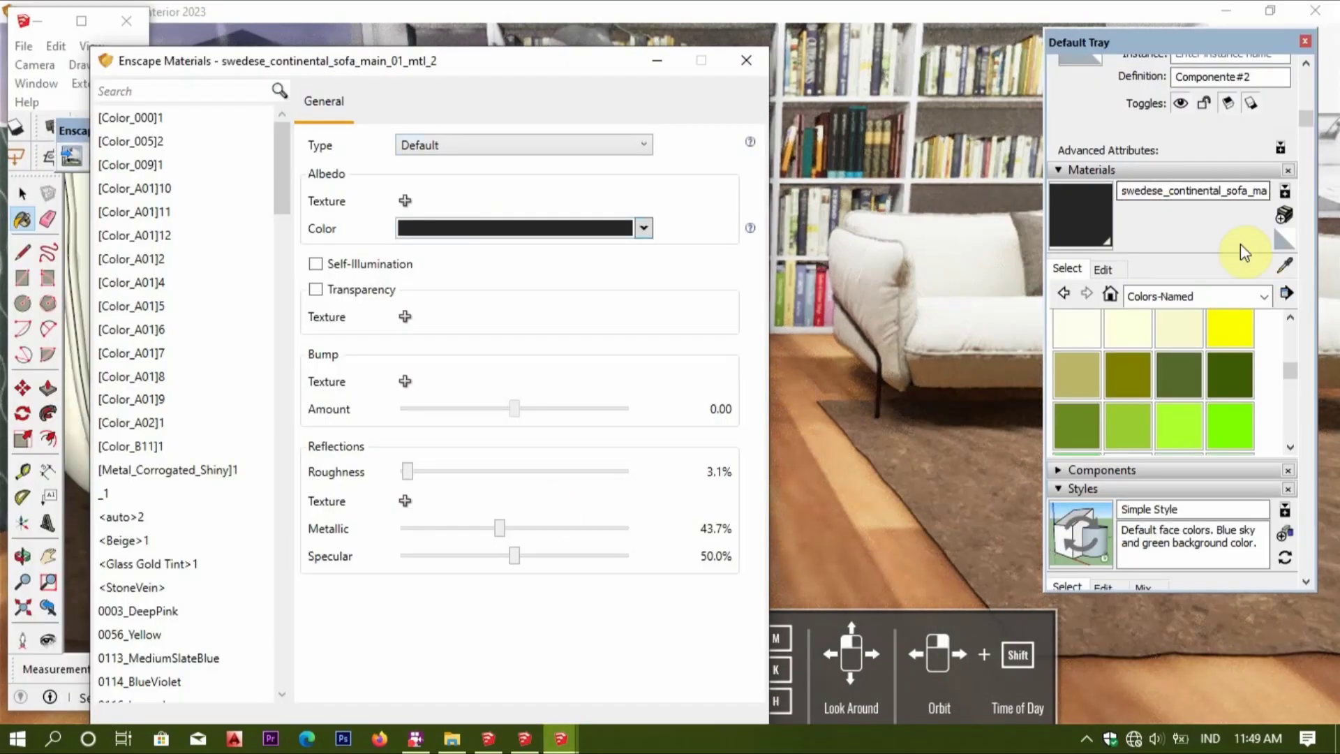
left_click(1285, 265)
left_click(81, 20)
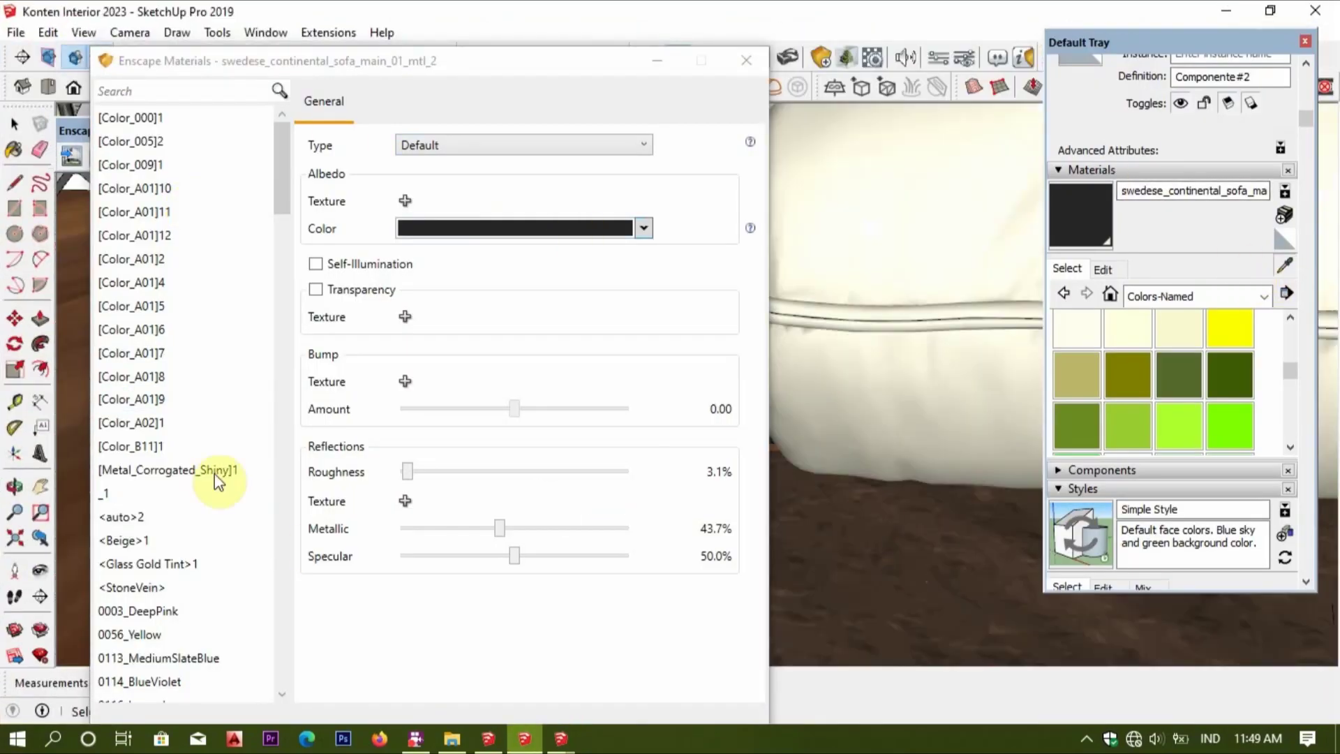
Sample WoodFlooring044_Flat, lower its Roughness, and check the floor in Enscape.
left_click(75, 411)
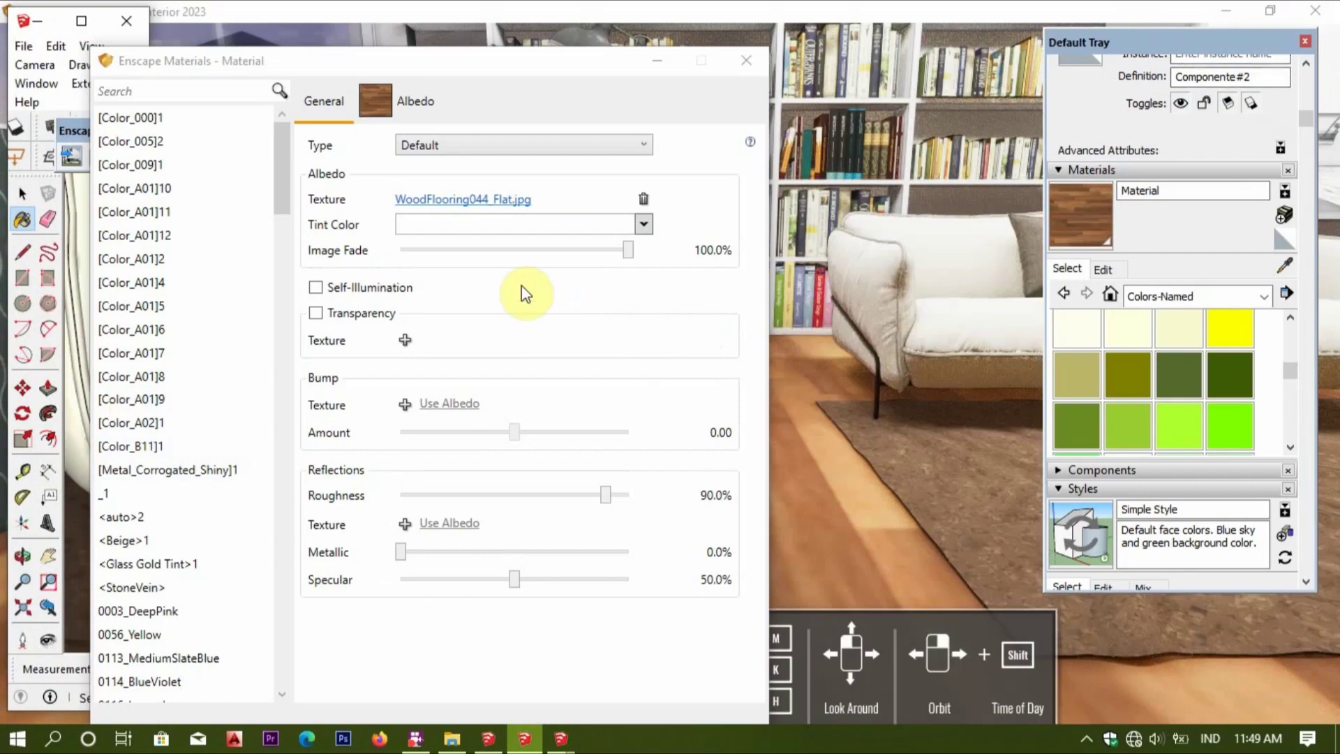
left_click_drag(549, 69, 1085, 40)
left_click_drag(1140, 466, 996, 466)
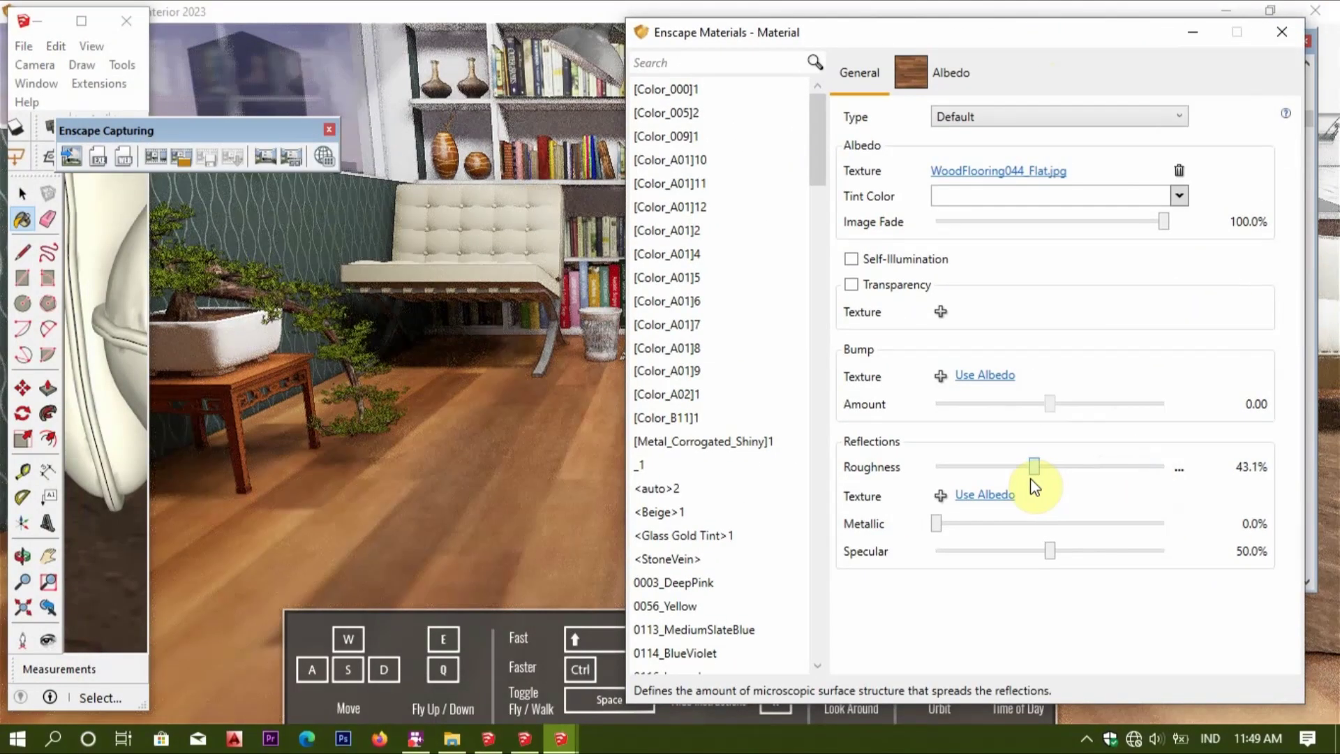
left_click(497, 87)
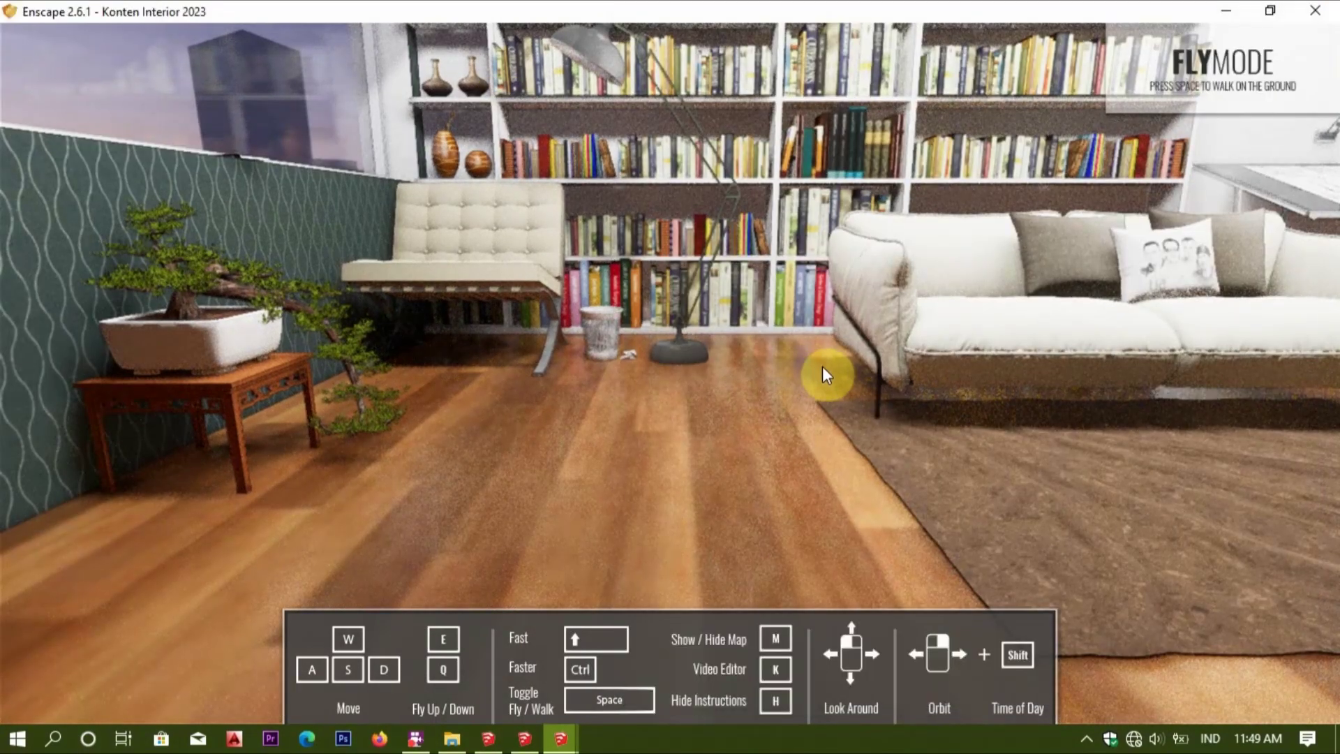
key("s")
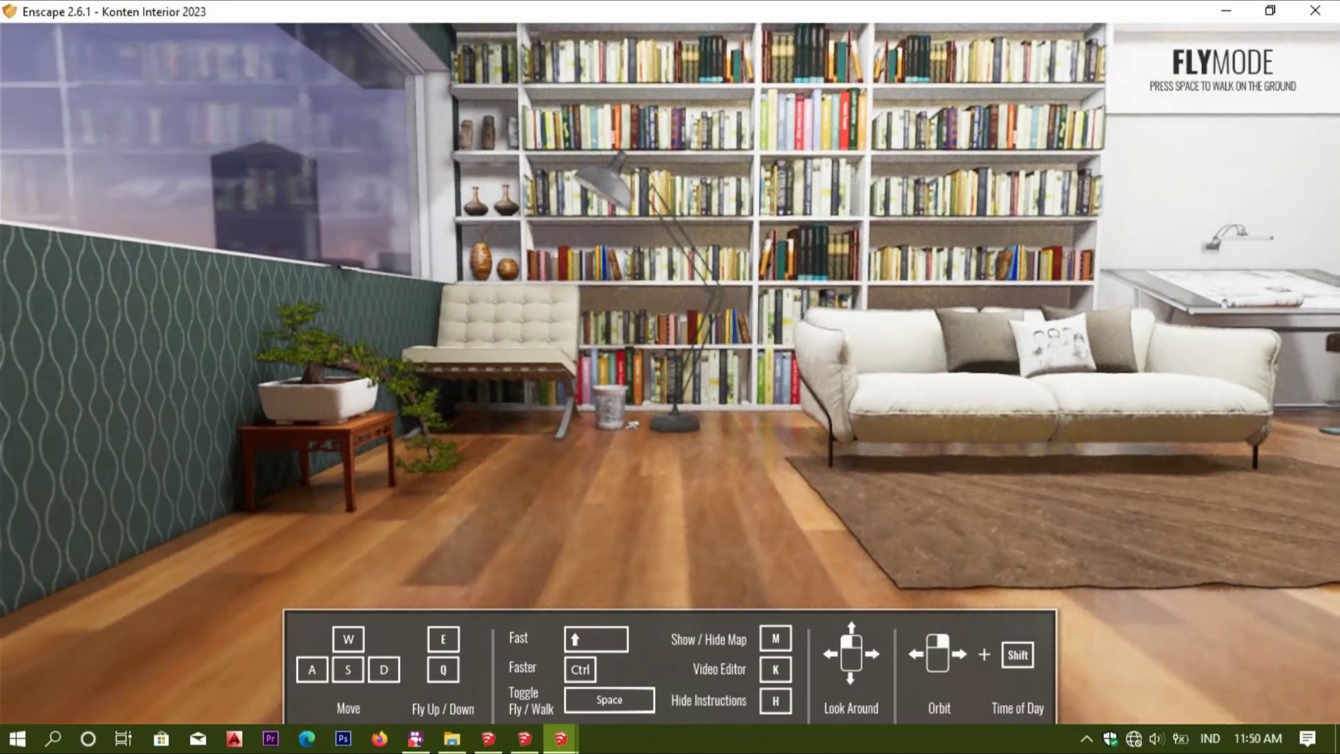
Nudge the floor's Roughness and raise its Specular to 77.5%, then recheck reflections.
mouse_move(488, 739)
left_click(628, 681)
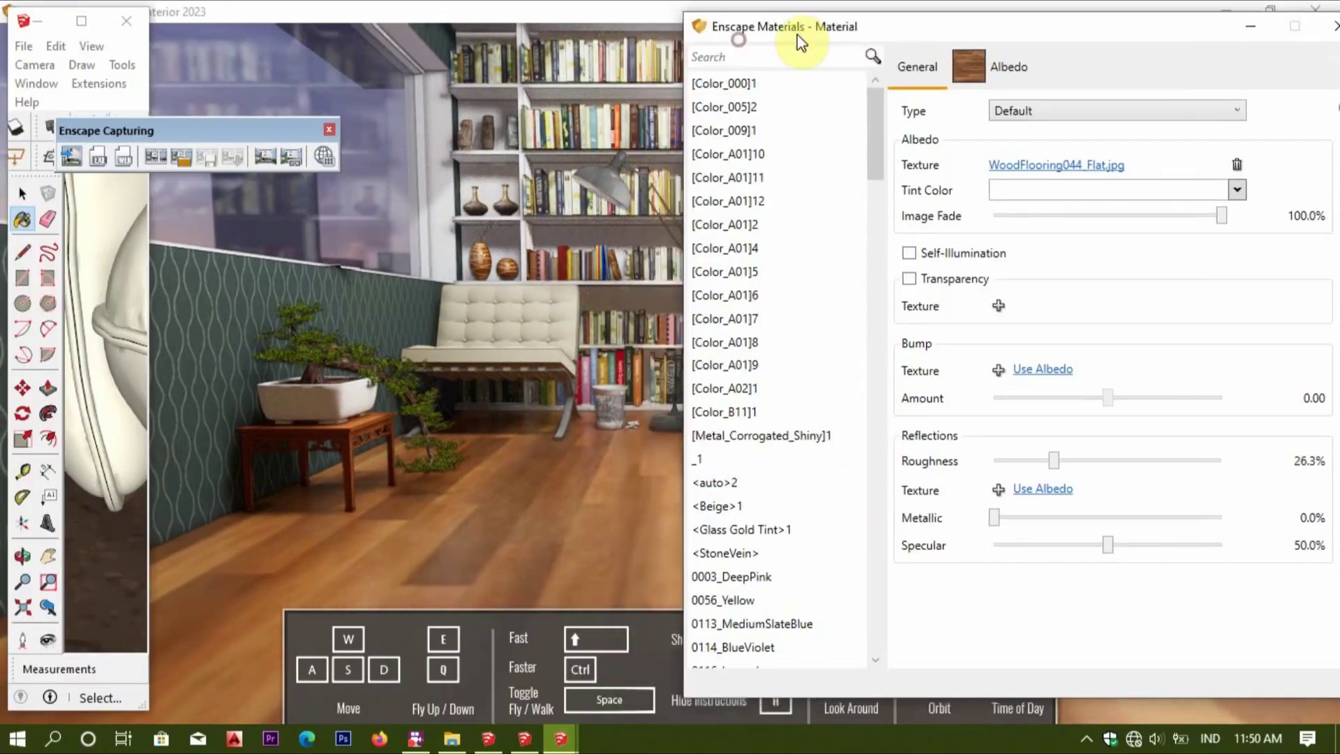
left_click_drag(797, 35, 809, 32)
left_click_drag(1065, 458, 1093, 453)
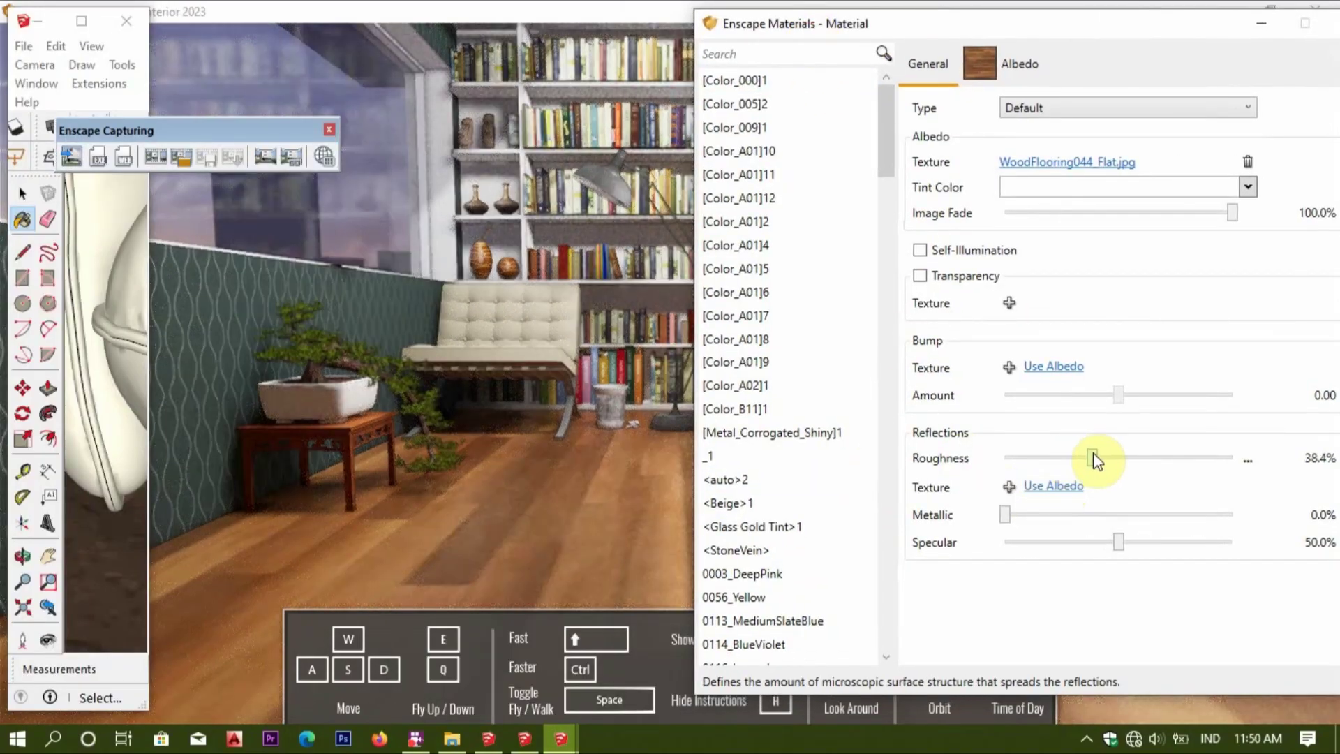
left_click_drag(1120, 544, 1182, 543)
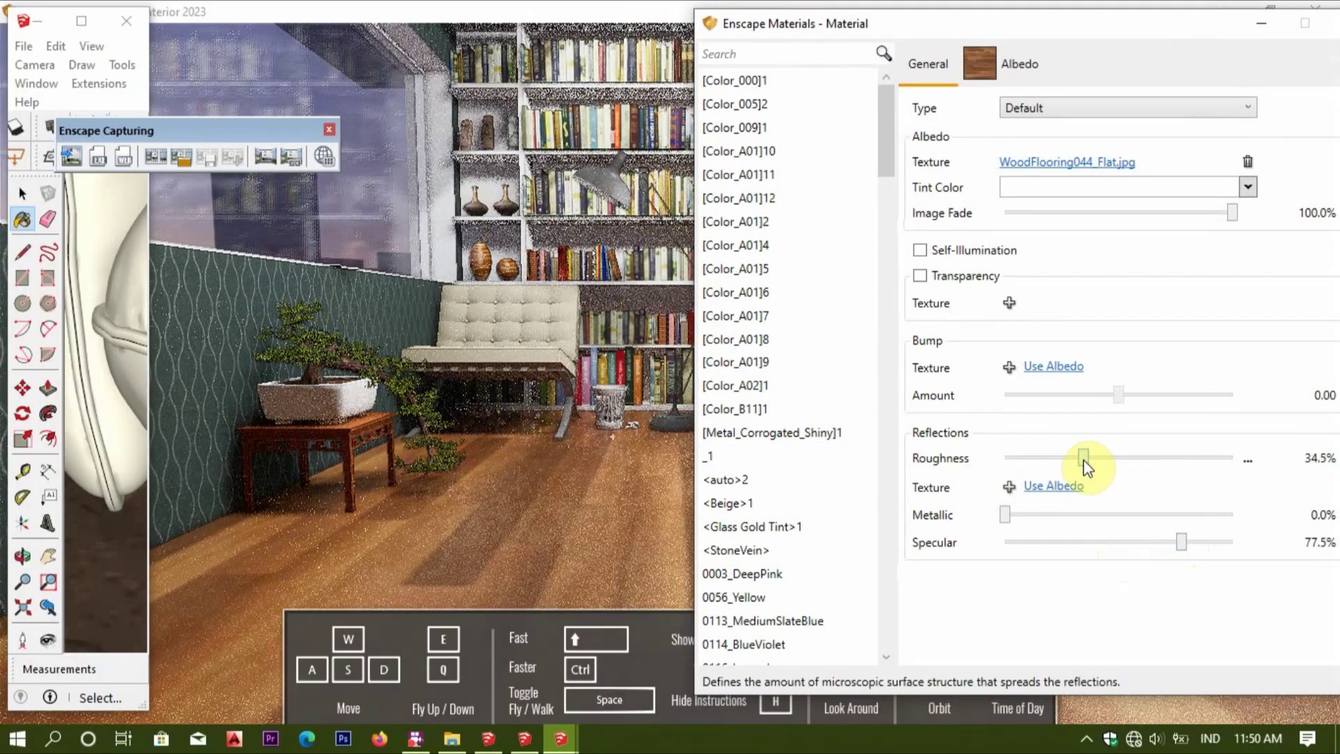
left_click(512, 366)
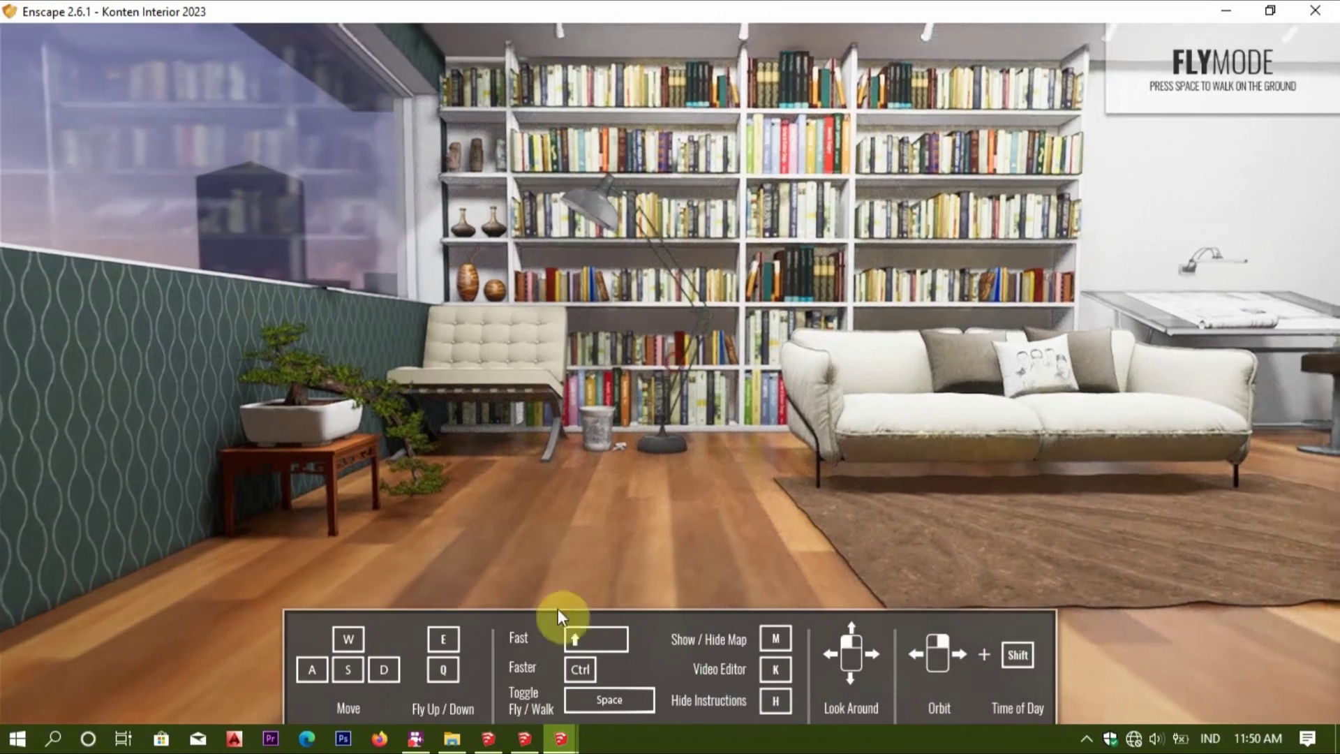
left_click(525, 738)
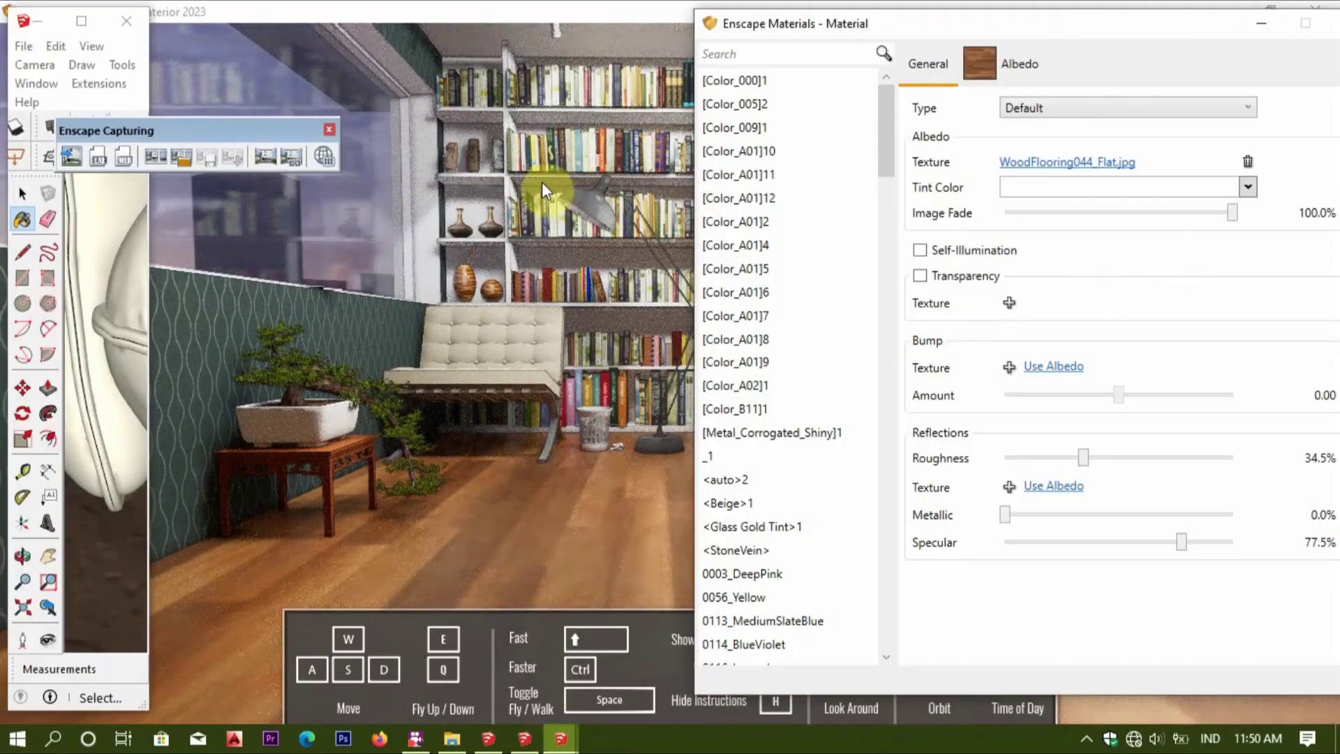
left_click(23, 193)
Sample Color_005 from the cabinet, set its Roughness to 8.3%, and preview near the bonsai.
middle_click_drag(130, 283, 126, 328)
middle_click_drag(146, 375, 105, 277)
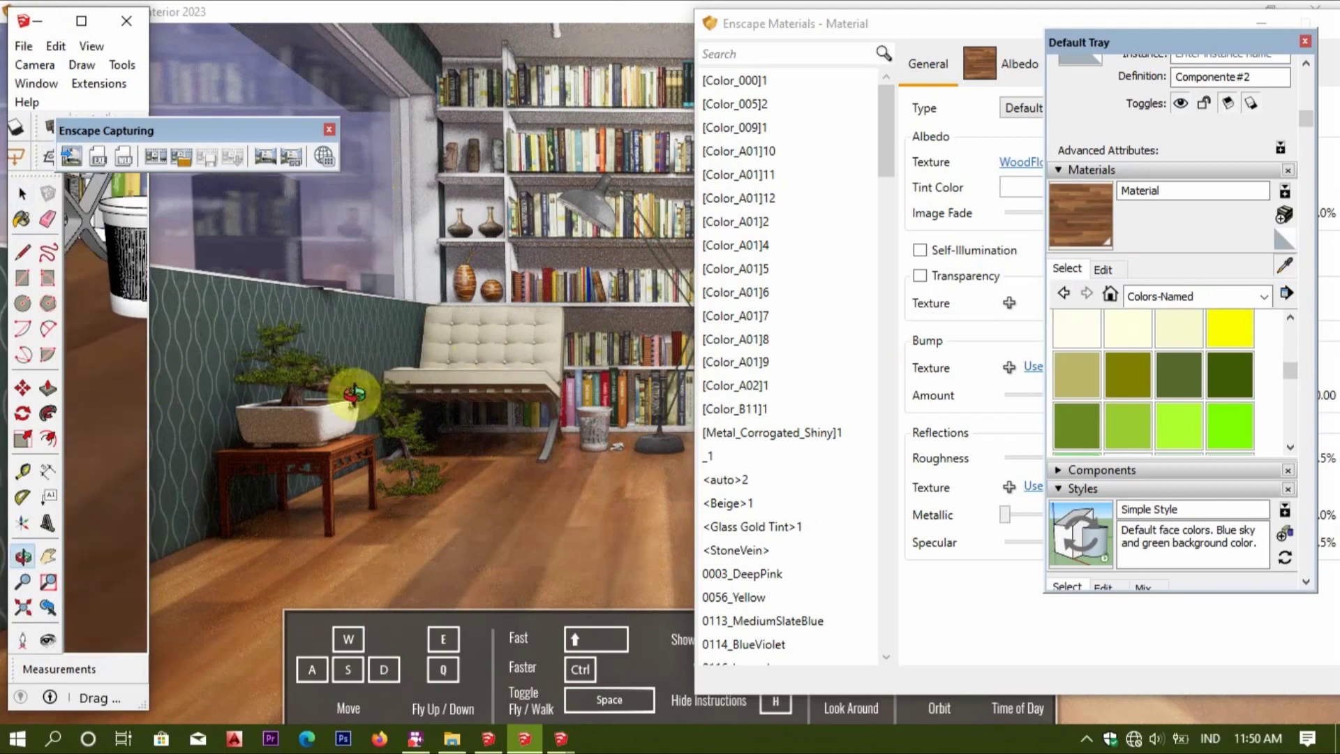
left_click(105, 279)
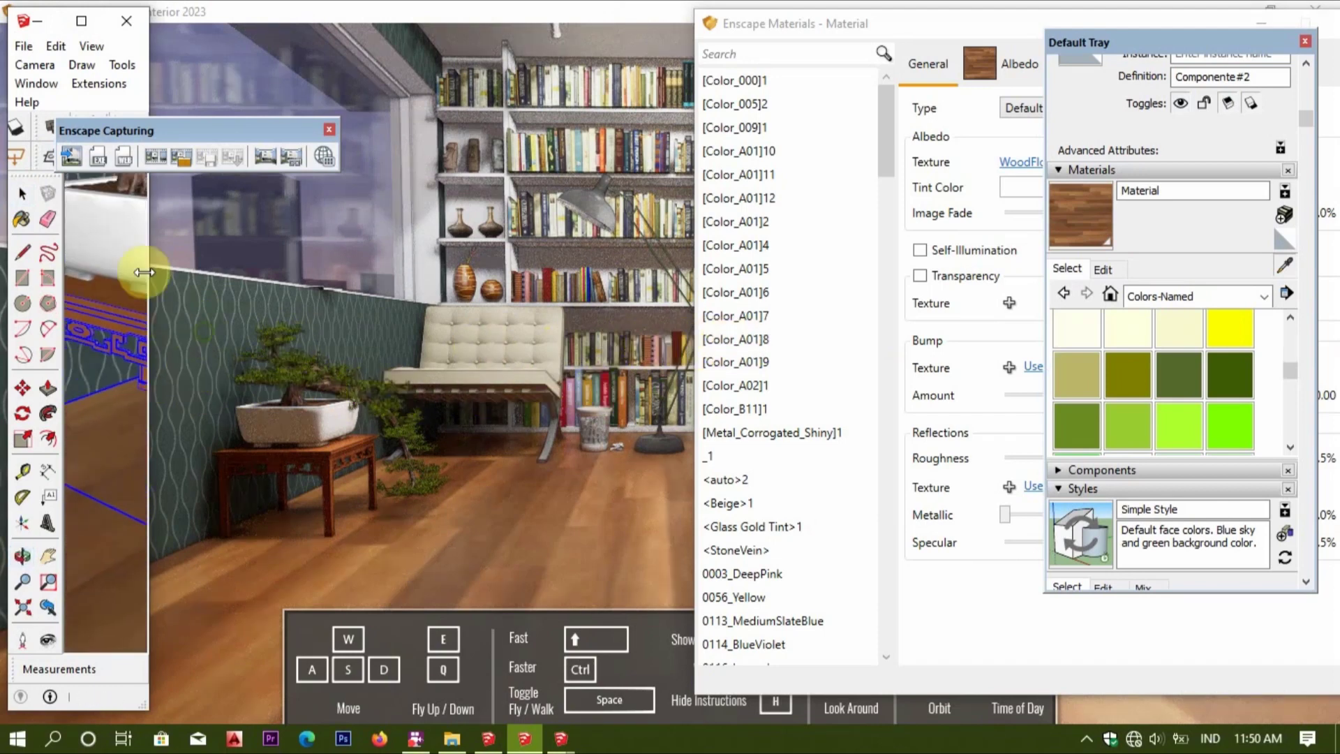
left_click(1308, 42)
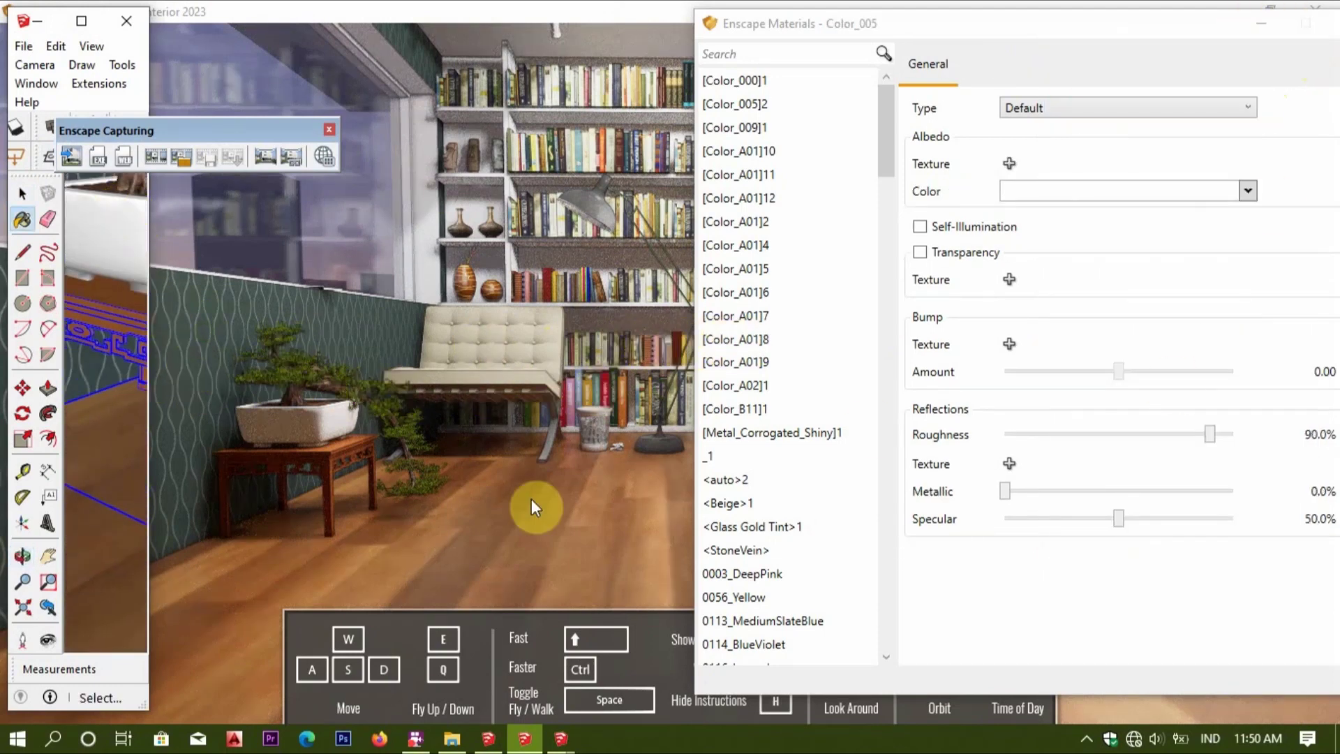
left_click_drag(1210, 435, 1020, 457)
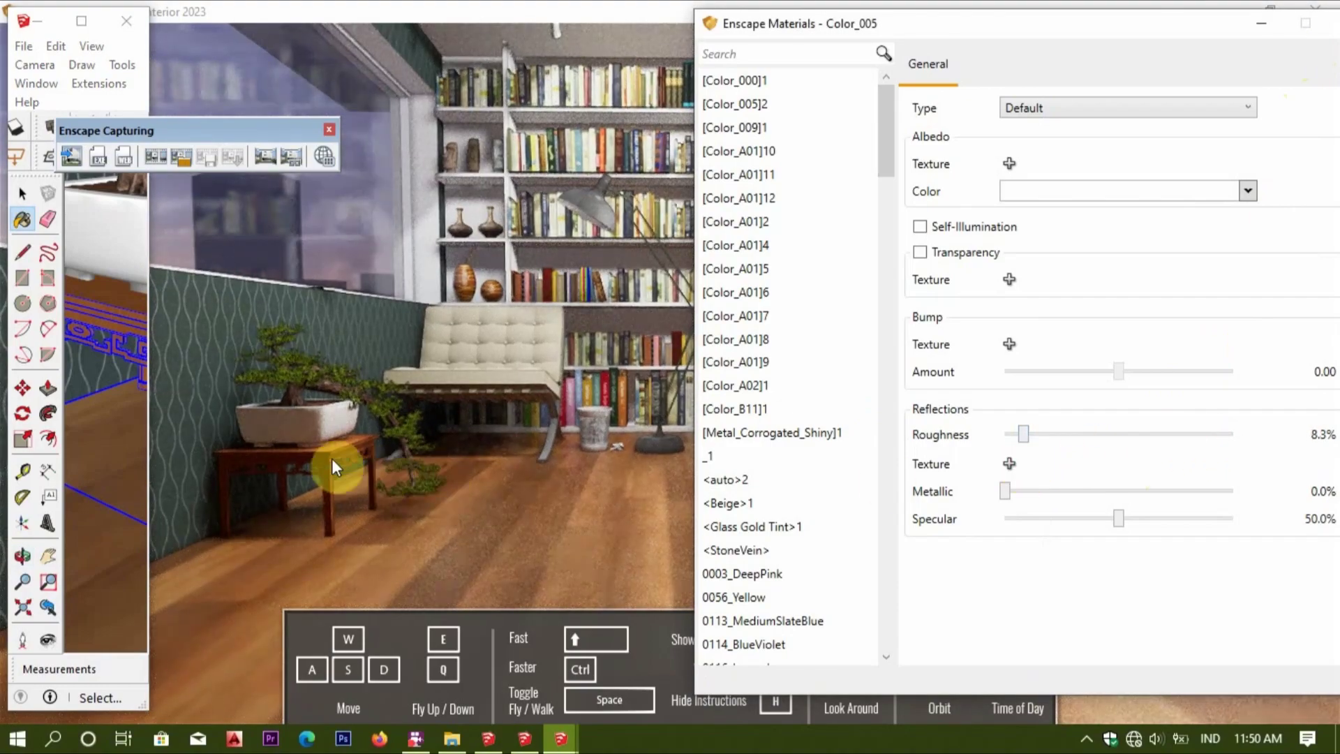
left_click(314, 446)
key("w")
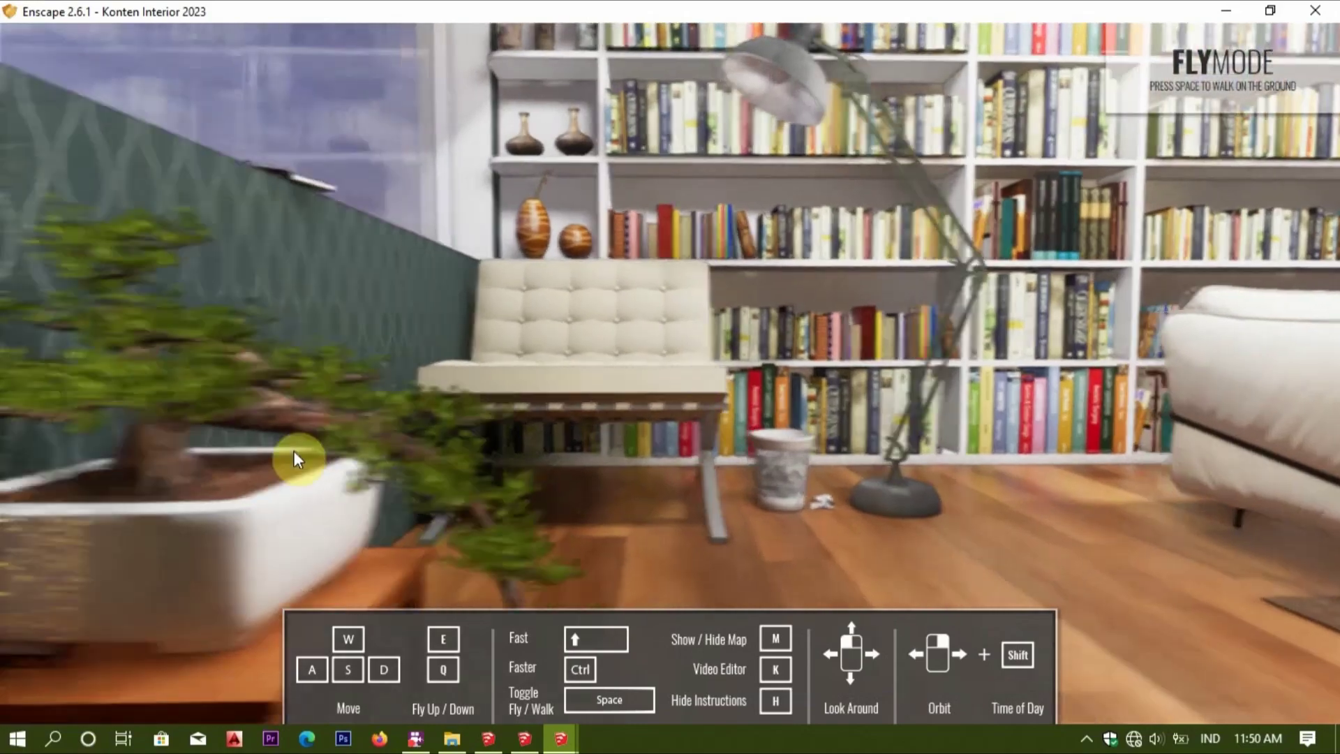
key("s")
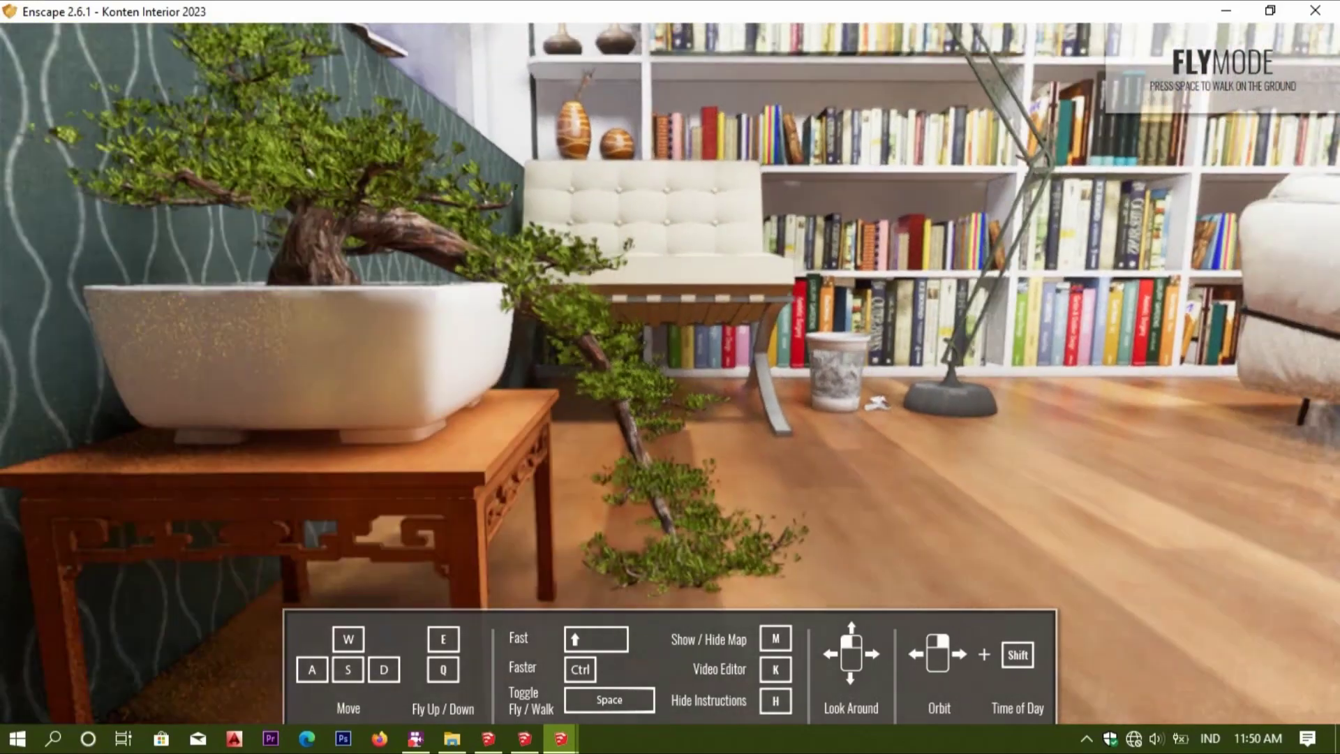
key("w")
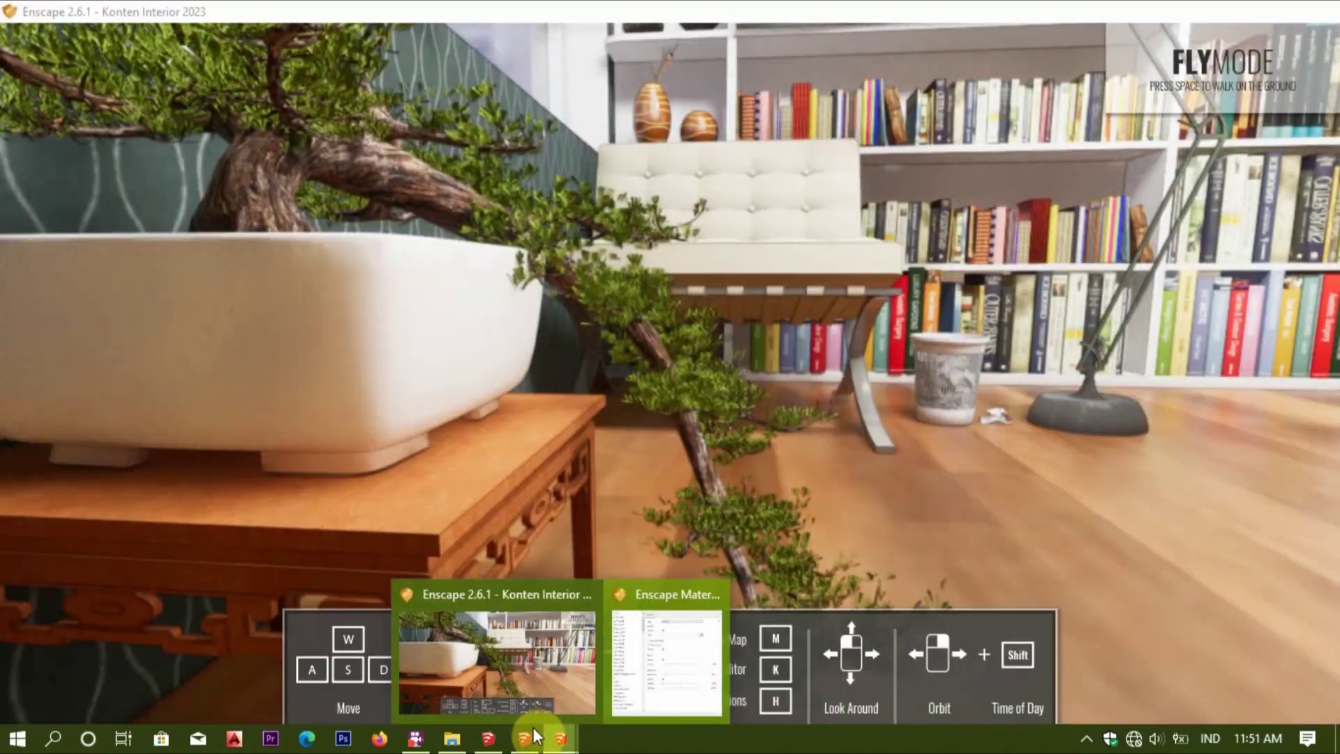
left_click(525, 738)
Sample the wood table's [Color_005]2, drop its Roughness toward 0.0%, and view it in Enscape.
left_click(318, 222)
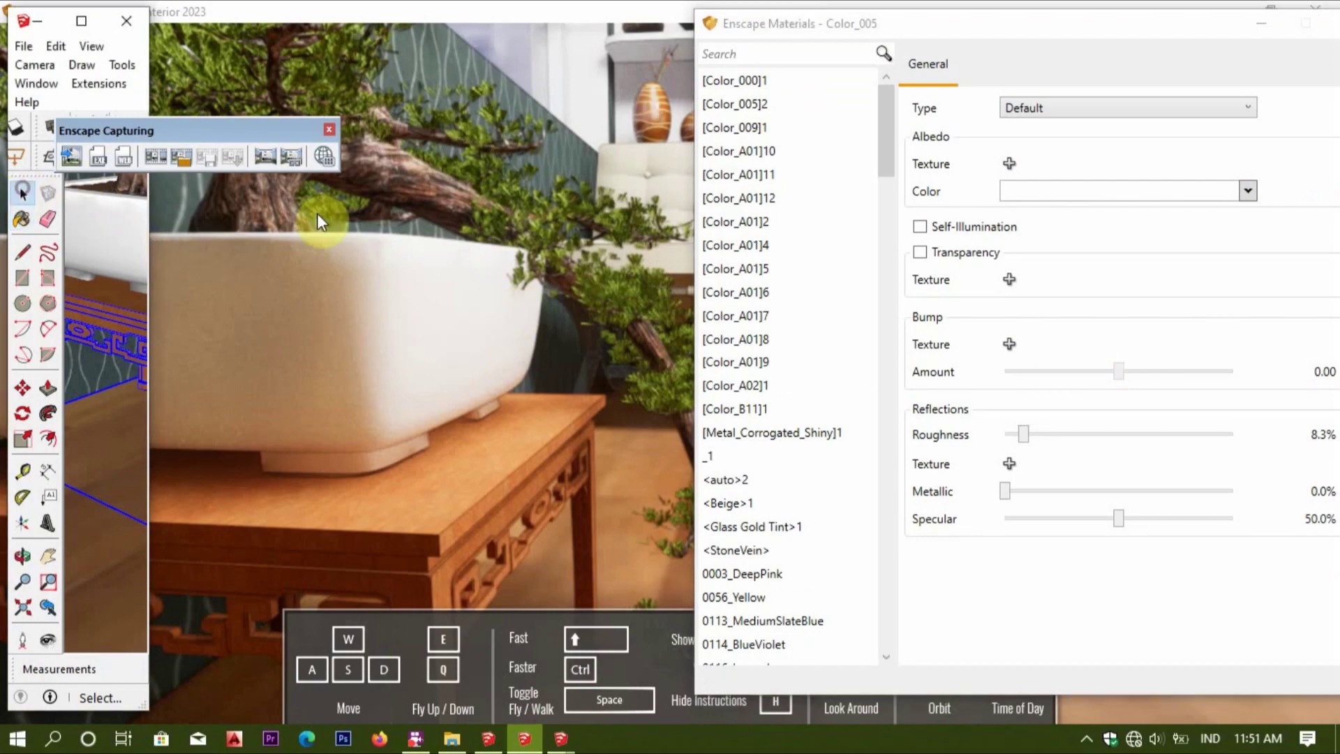
left_click_drag(871, 31, 686, 73)
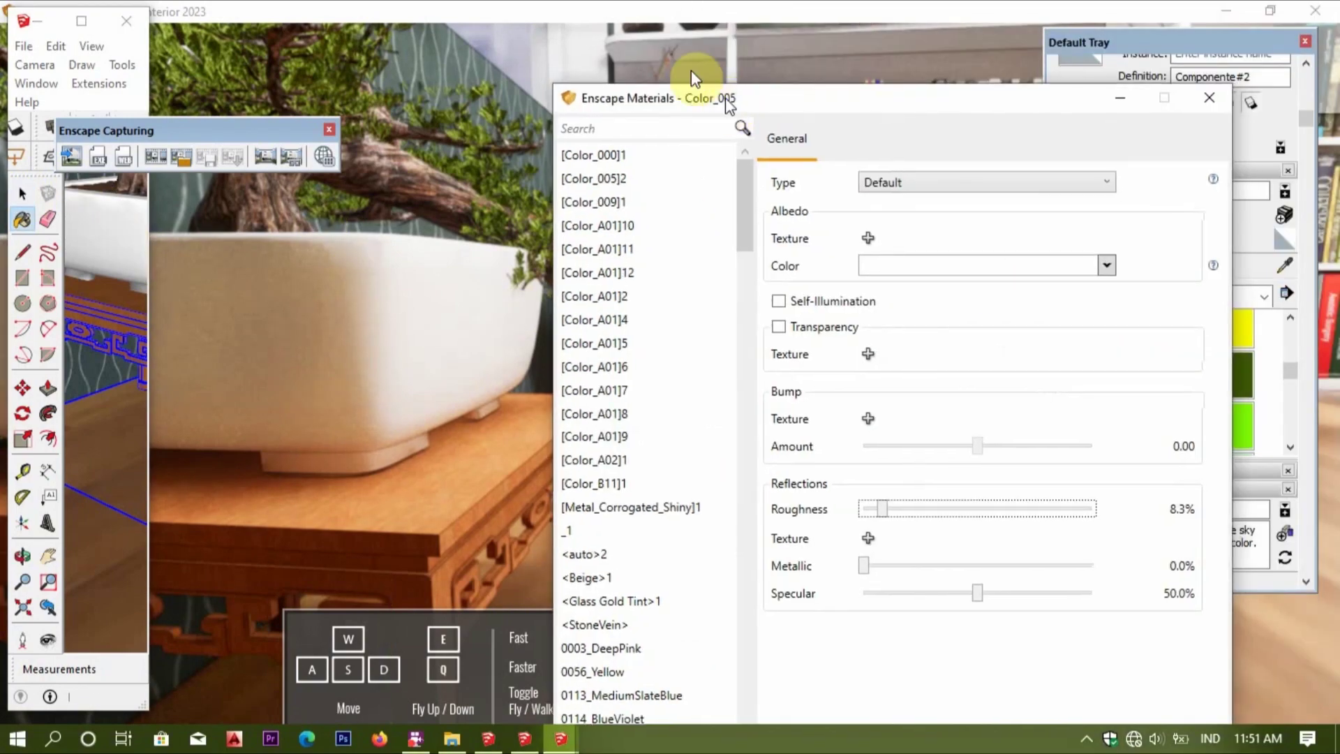
left_click(1284, 266)
left_click(113, 285)
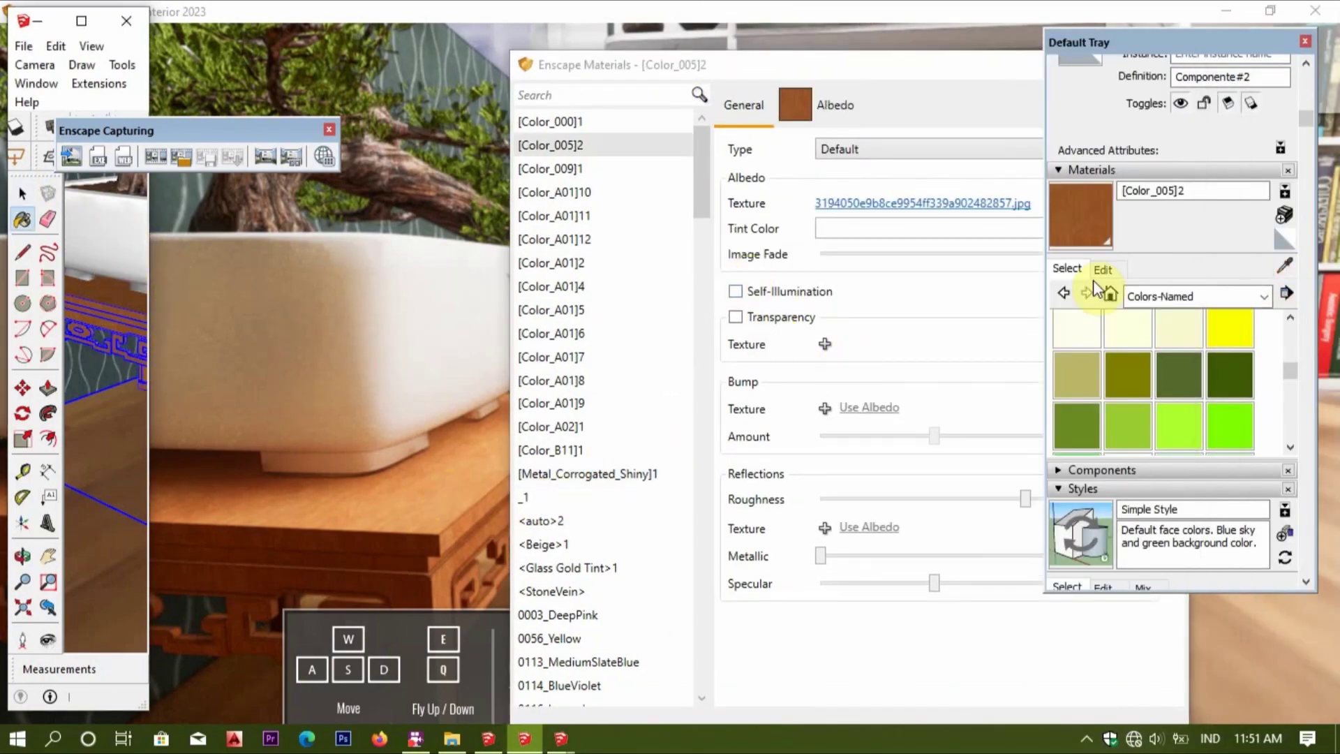
left_click(1307, 44)
left_click_drag(1024, 499, 805, 514)
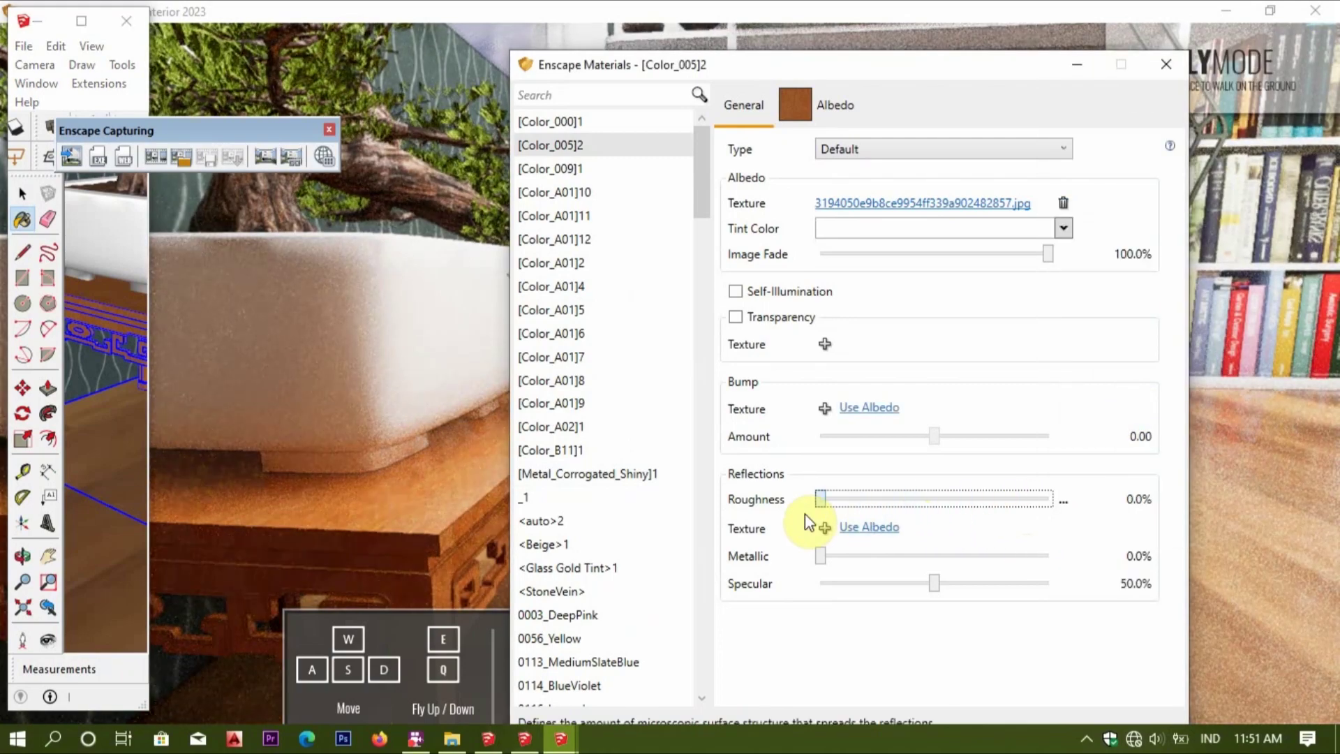
left_click(311, 414)
left_click_drag(309, 405, 472, 395)
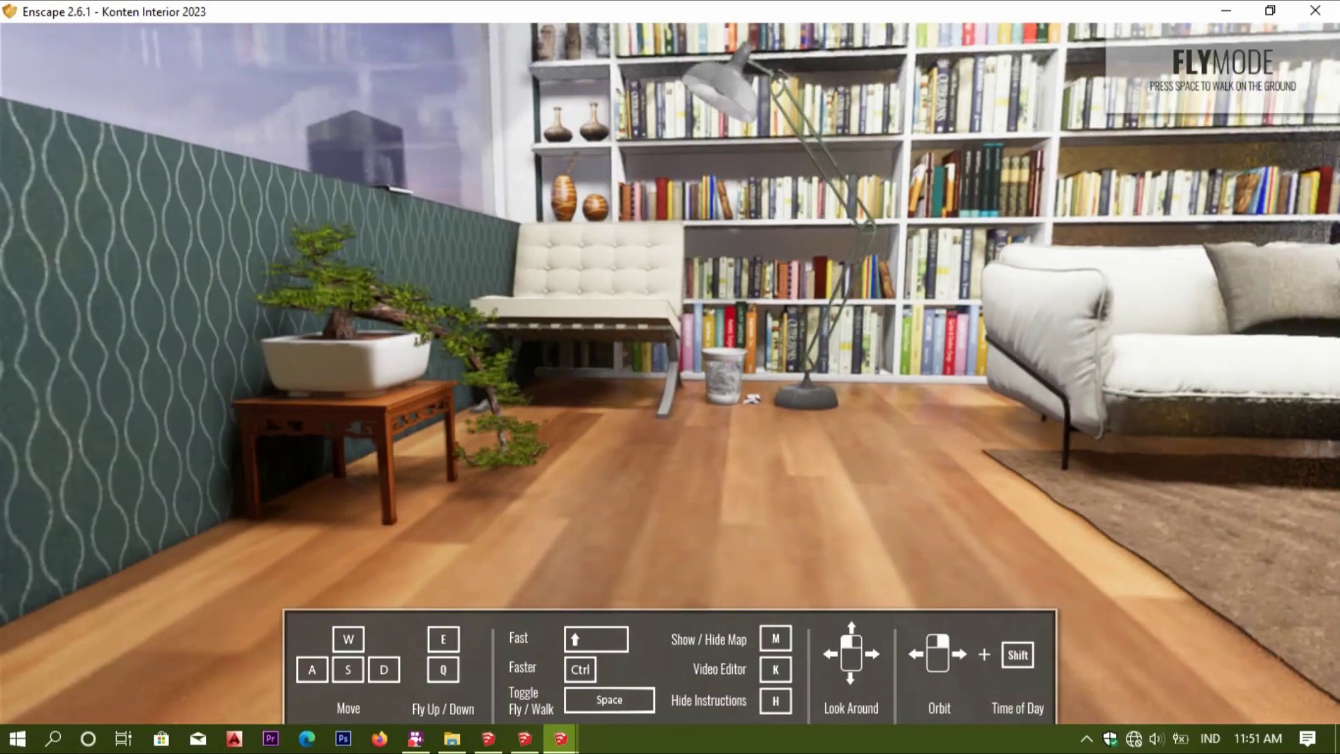
Switch Enscape to walk mode and set the time of day to about 16:49.
key("s")
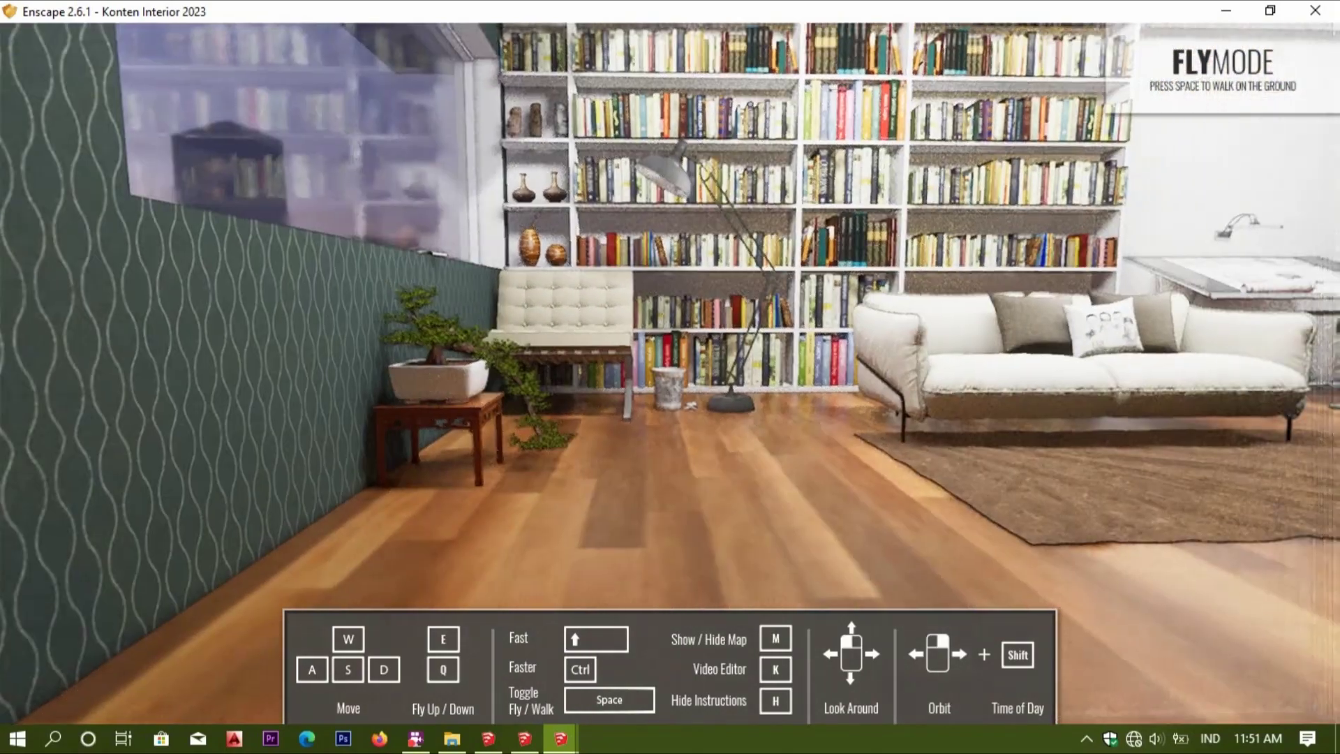
key("w")
key("space")
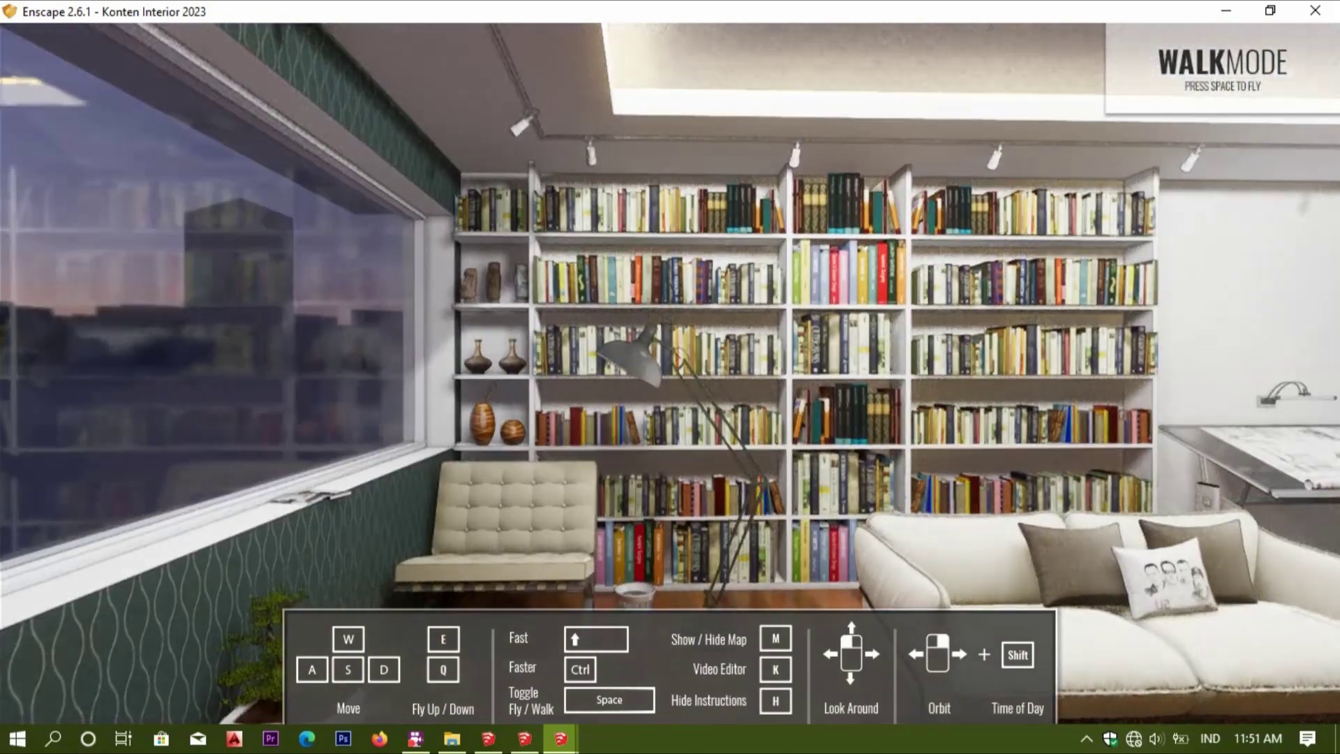
key("space")
key("space")
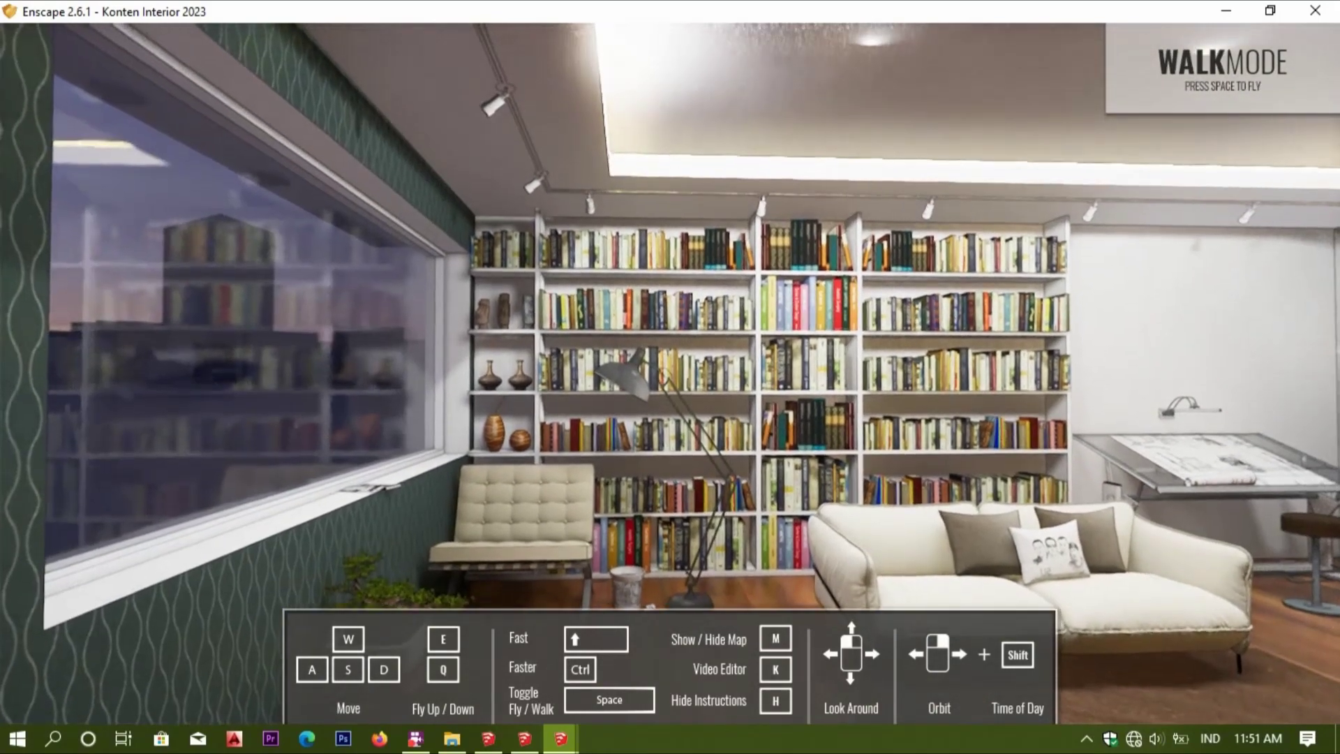
left_click(592, 469)
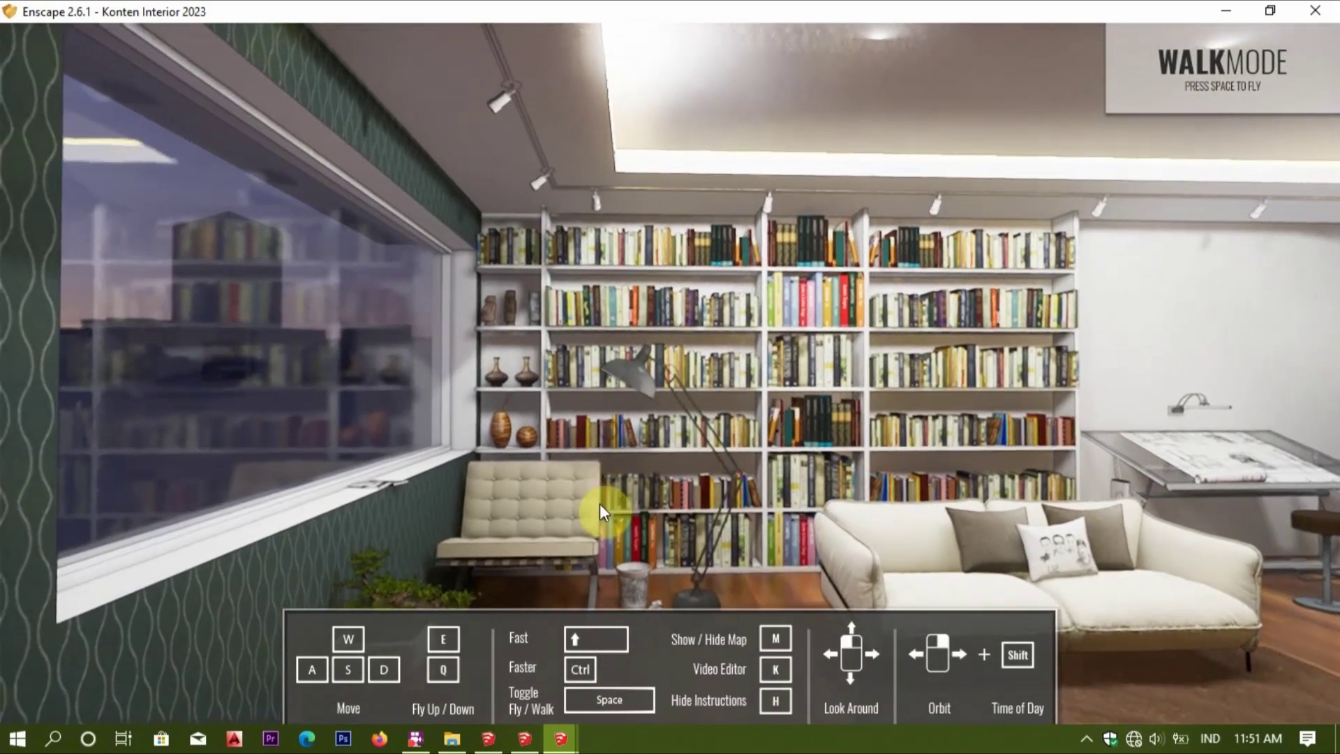
right_click_drag(592, 469, 628, 469, "shift")
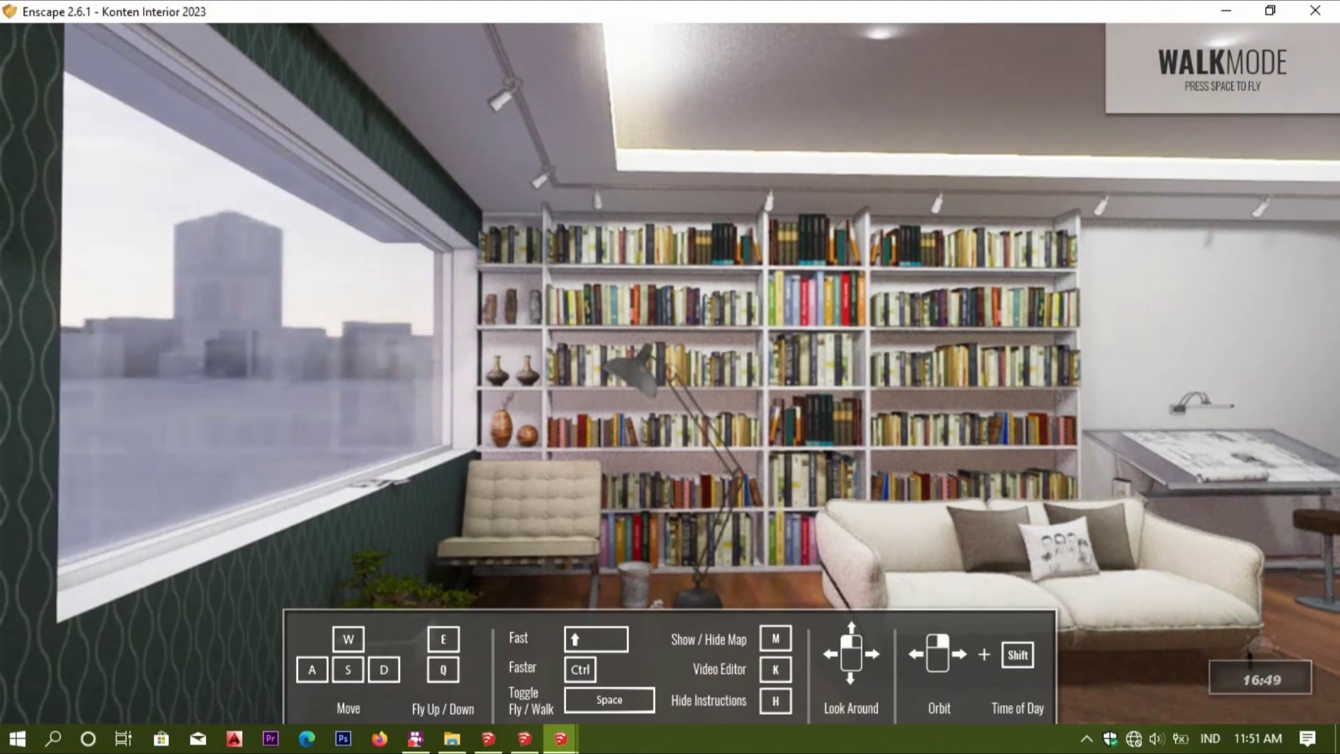
right_click_drag(628, 469, 634, 469, "shift")
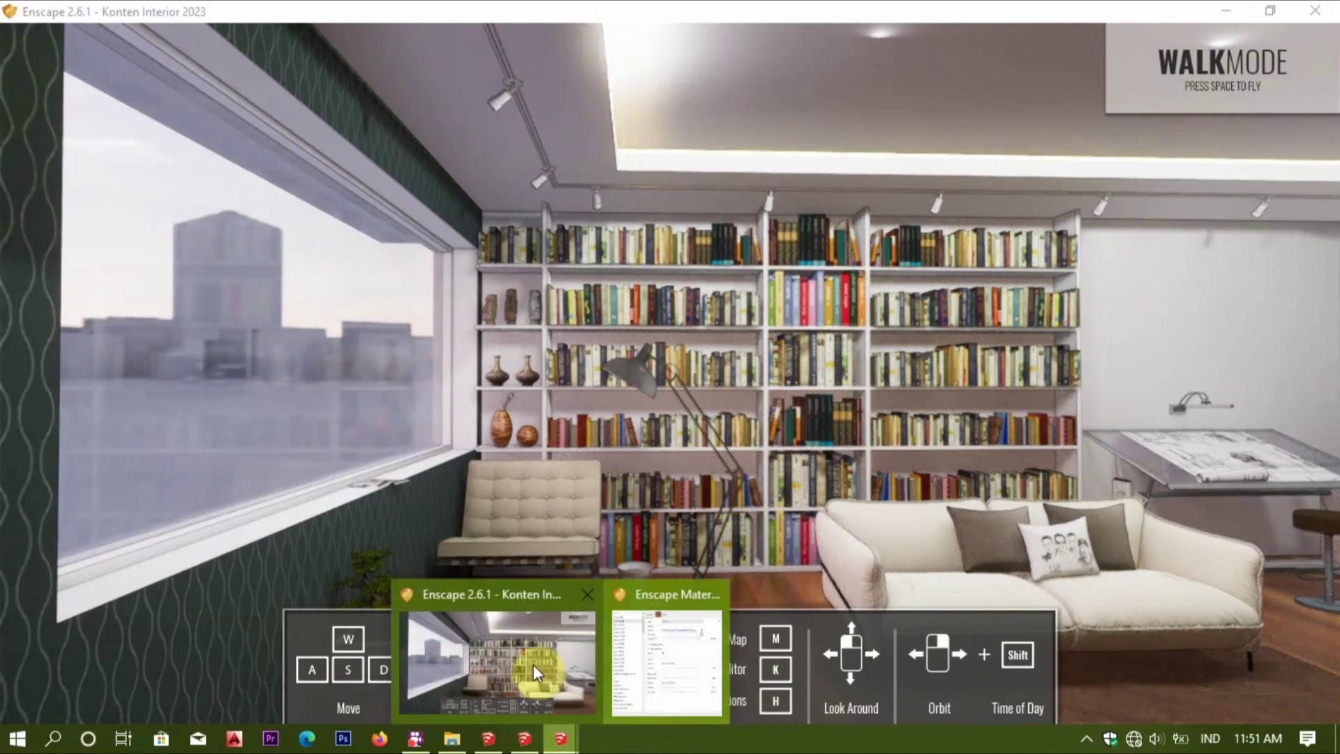
Return to full-screen SketchUp and close the Enscape material settings window.
mouse_move(560, 739)
left_click(418, 589)
left_click(81, 21)
left_click(1166, 64)
mouse_move(674, 389)
middle_mouse_down("shift")
mouse_move(607, 499)
mouse_move(536, 257)
mouse_move(569, 254)
middle_mouse_up("shift")
Offset the ceiling face outline inward to form a narrow strip along the ceiling edge.
key("f")
key("space")
left_click(552, 179)
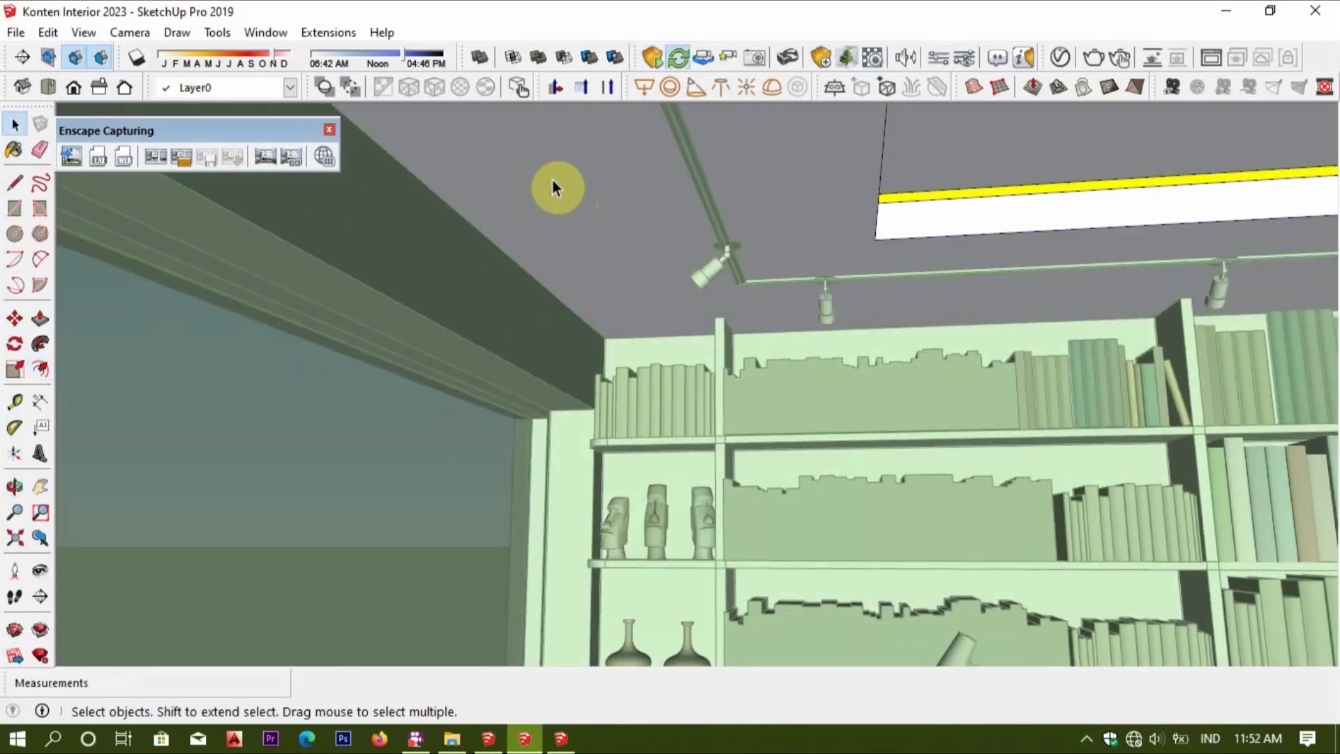
key("f")
left_click(549, 206)
key("Escape")
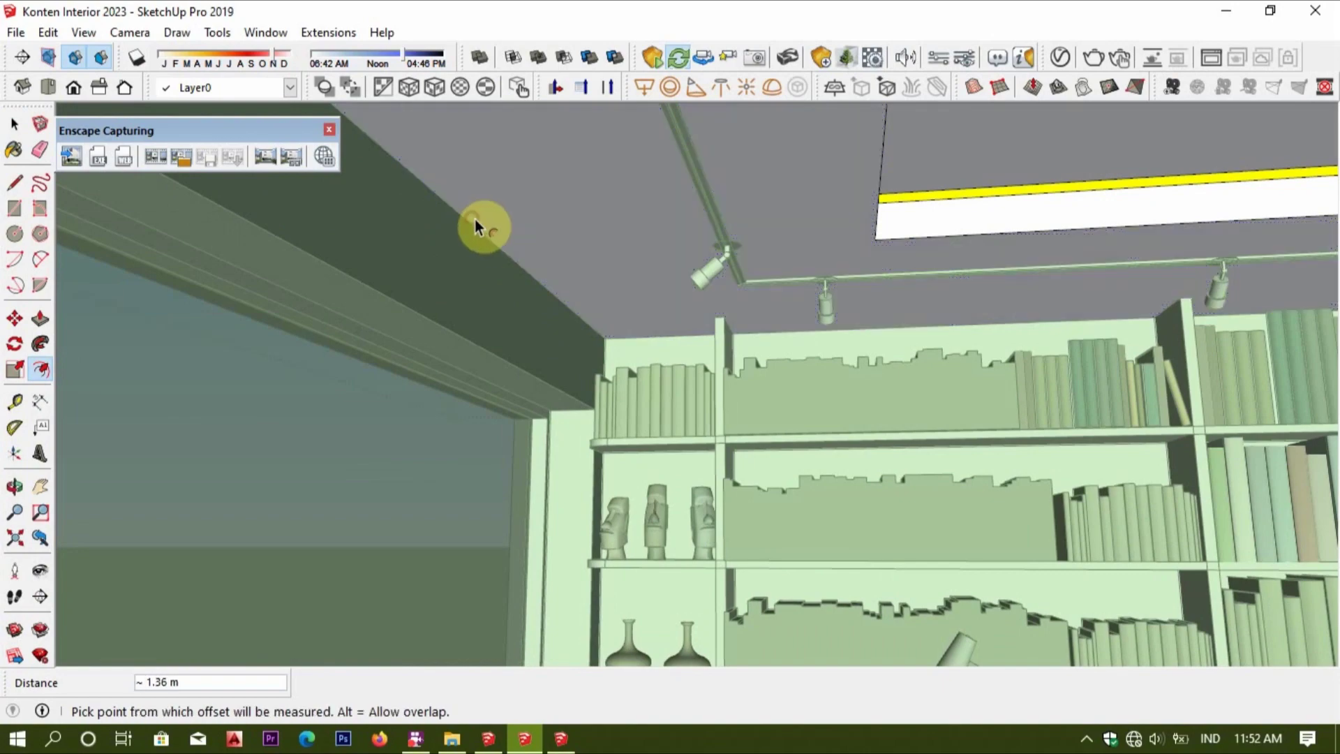
key("space")
key("f")
scroll(534, 245, "up", 2)
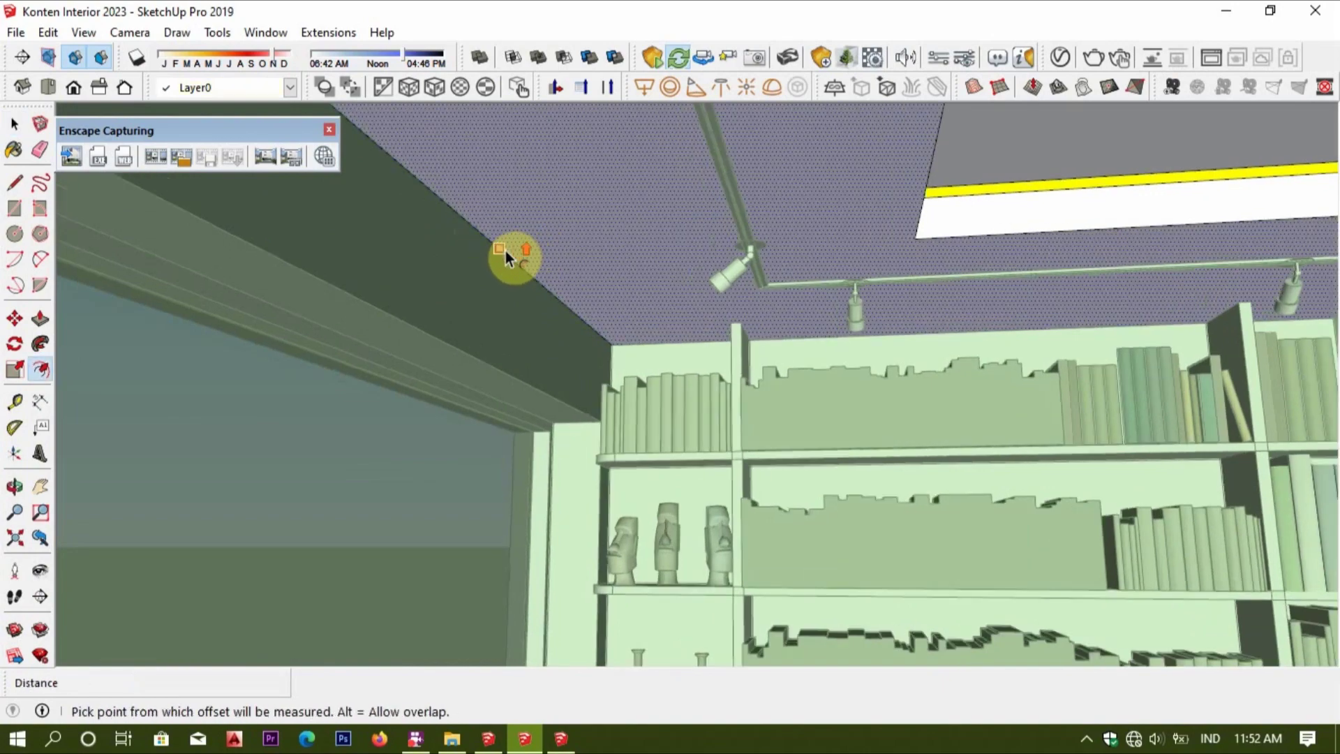
left_click(504, 250)
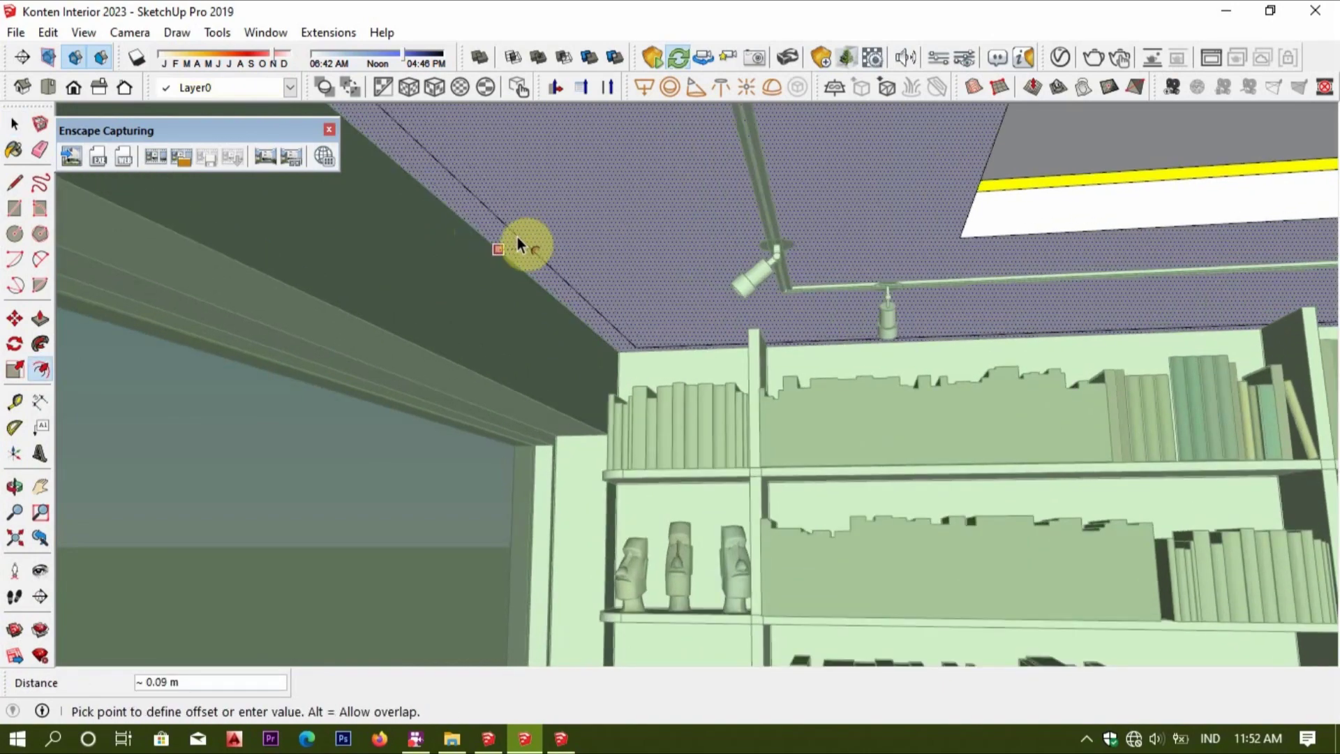
left_click(517, 237)
Push/Pull the new ceiling strip to recess it.
key("p")
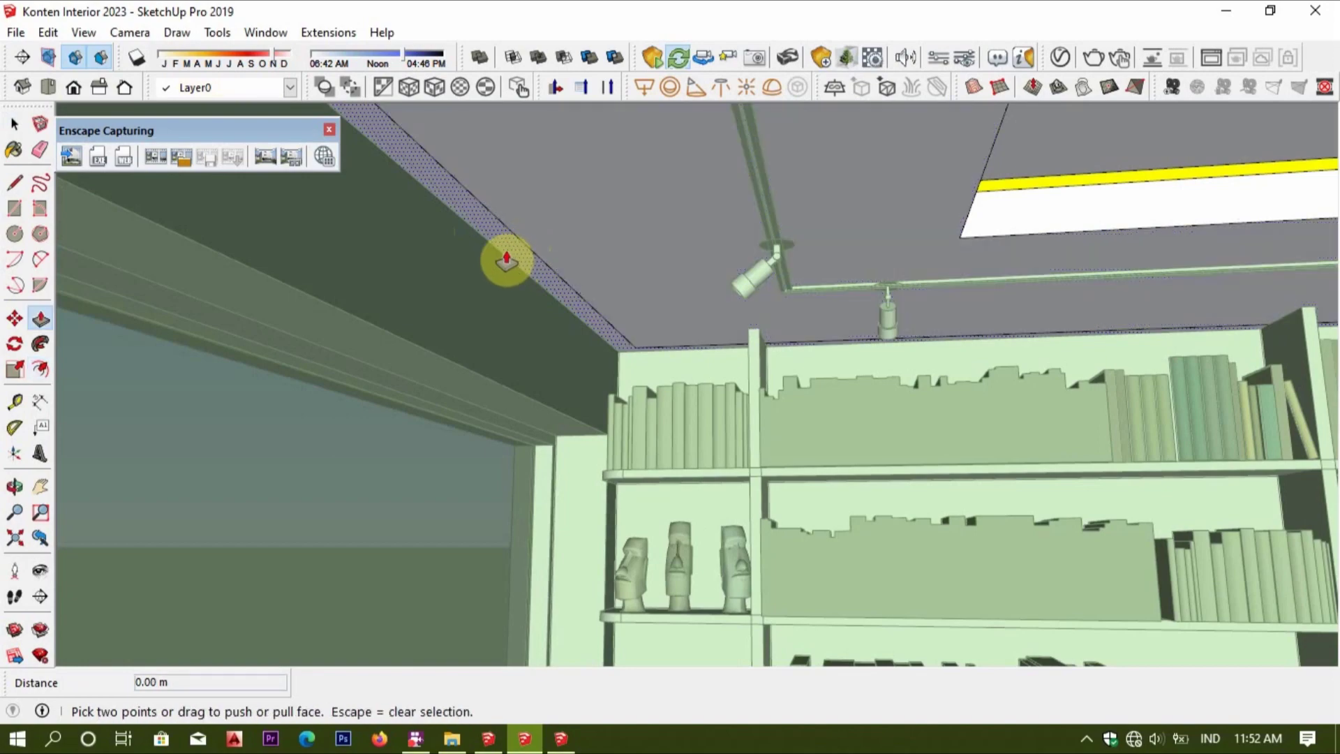
left_click(506, 260)
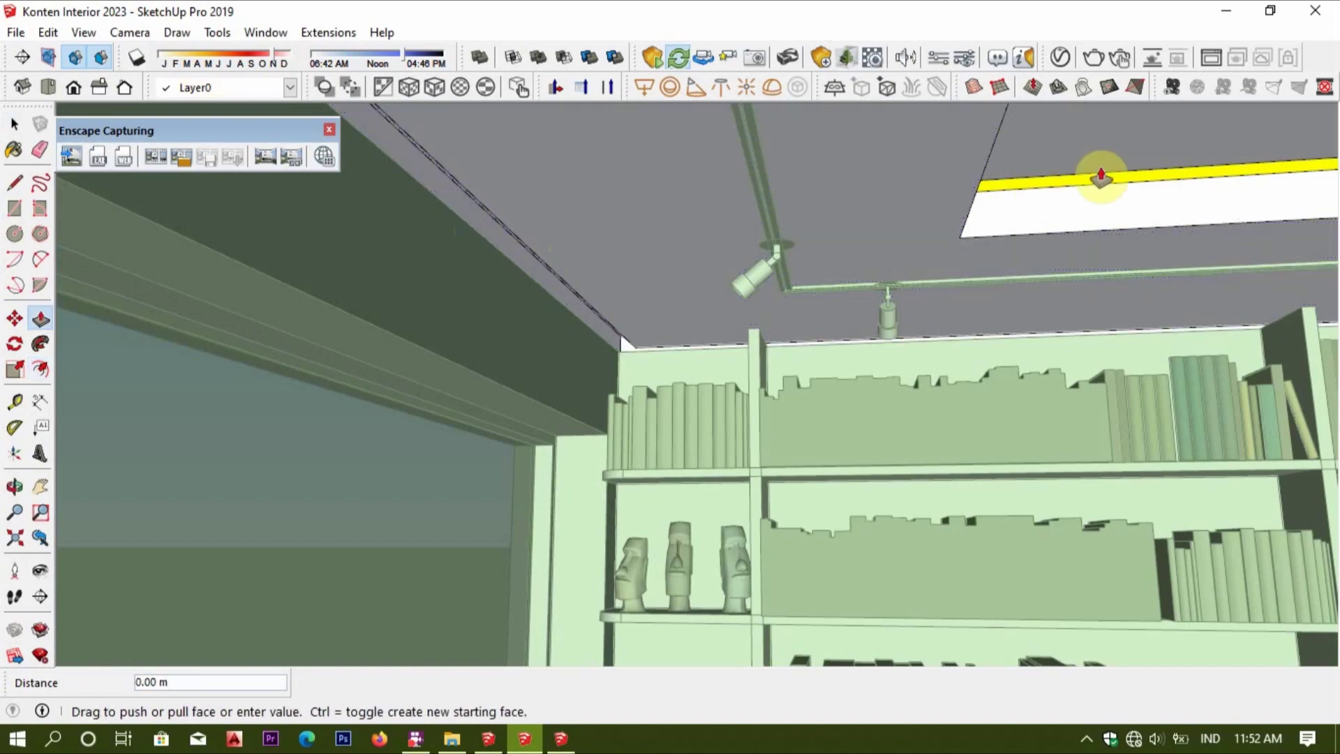
left_click(1092, 157)
middle_click_drag(838, 237, 942, 254)
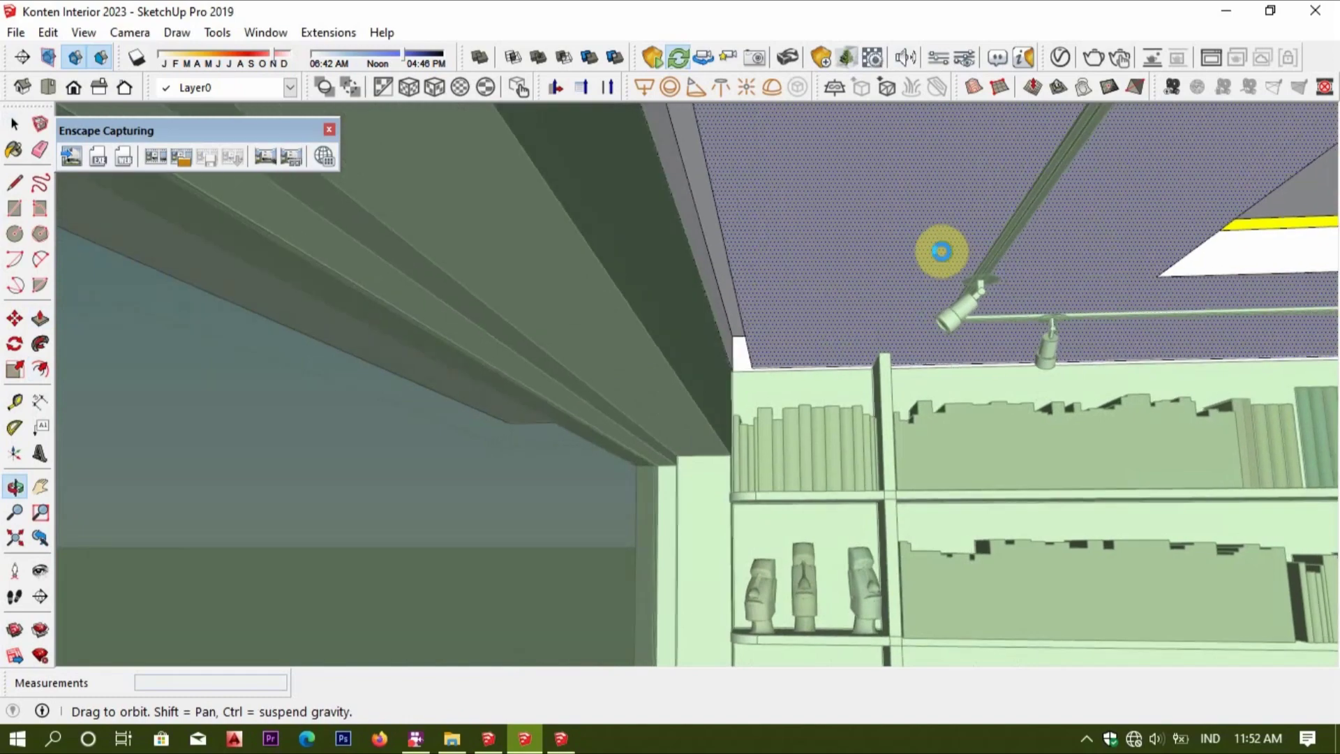
Paint the recessed ceiling strip with 0056_Yellow and check its glow in the Enscape render.
key("b")
left_click(1325, 217, "alt")
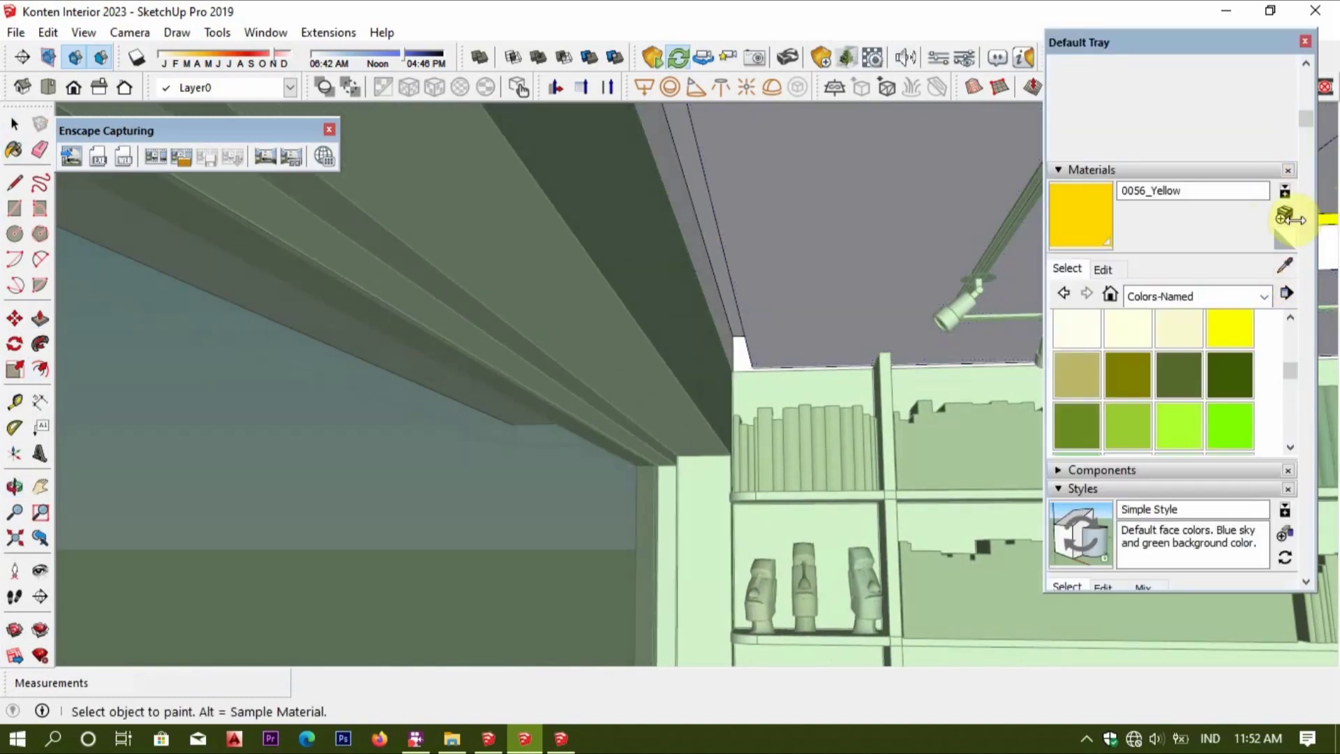
left_click(719, 215)
left_click(1270, 11)
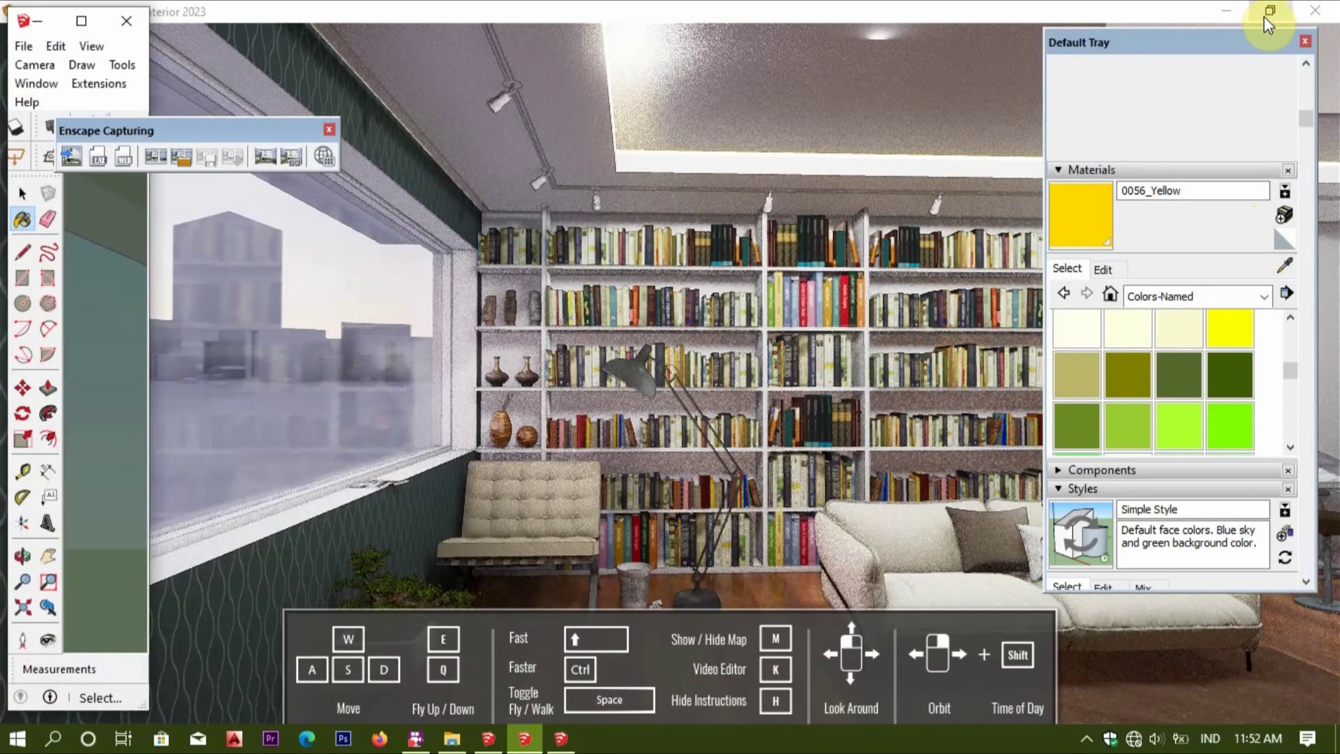
left_click_drag(621, 233, 689, 294)
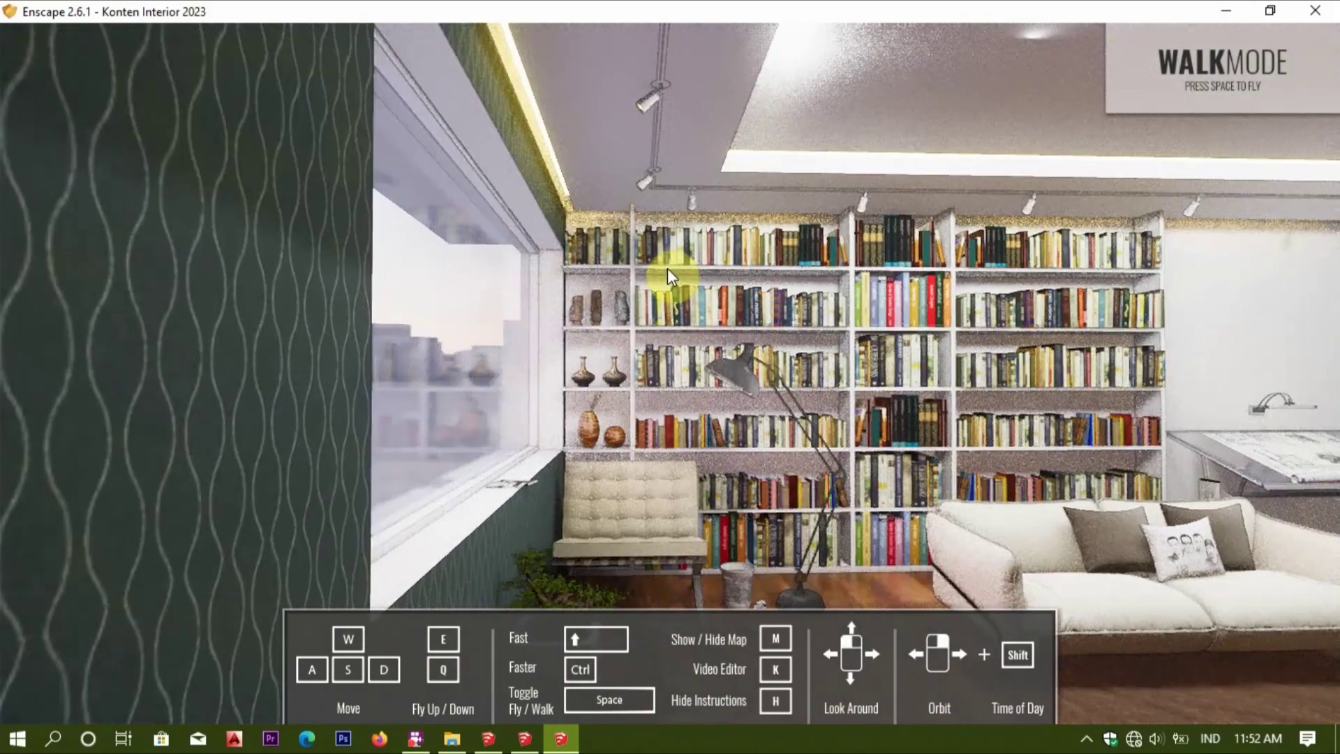
key("space")
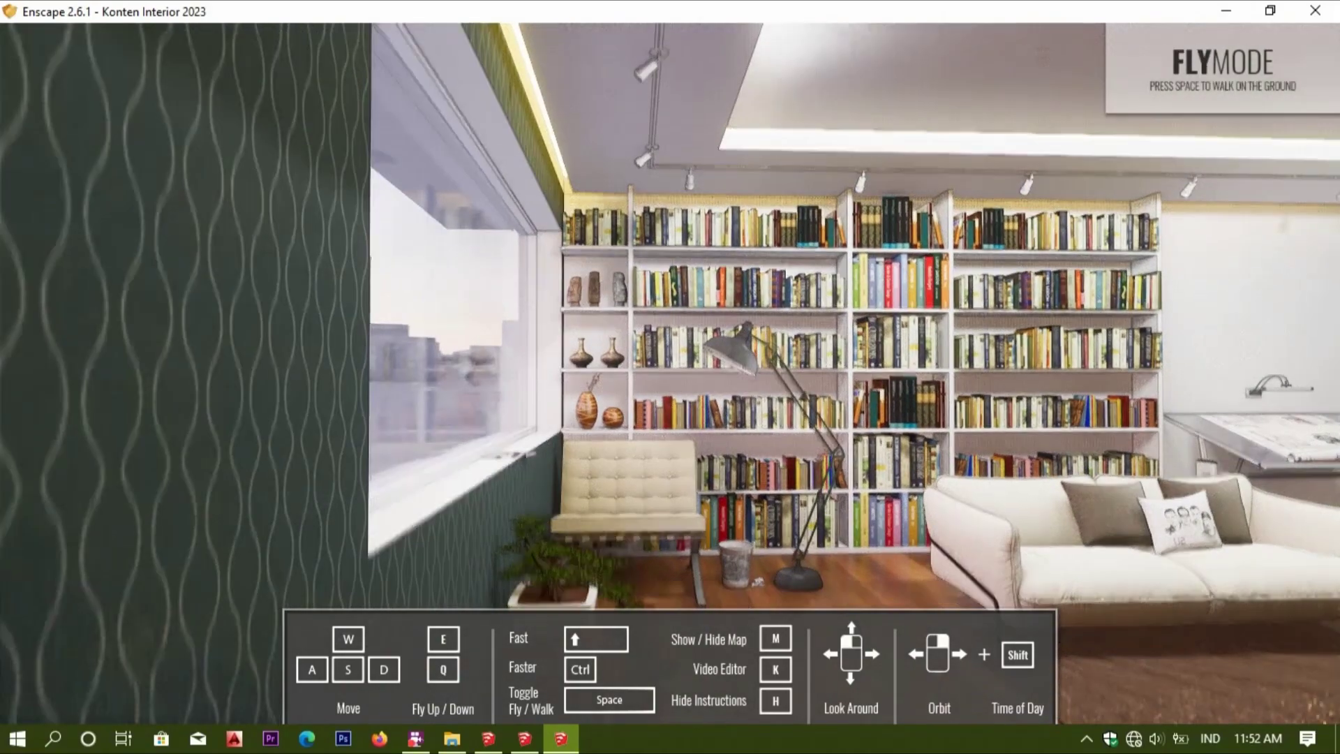
key("alt+Tab")
Back in SketchUp, select the ceiling point light.
key("space")
scroll(772, 586, "down", 3)
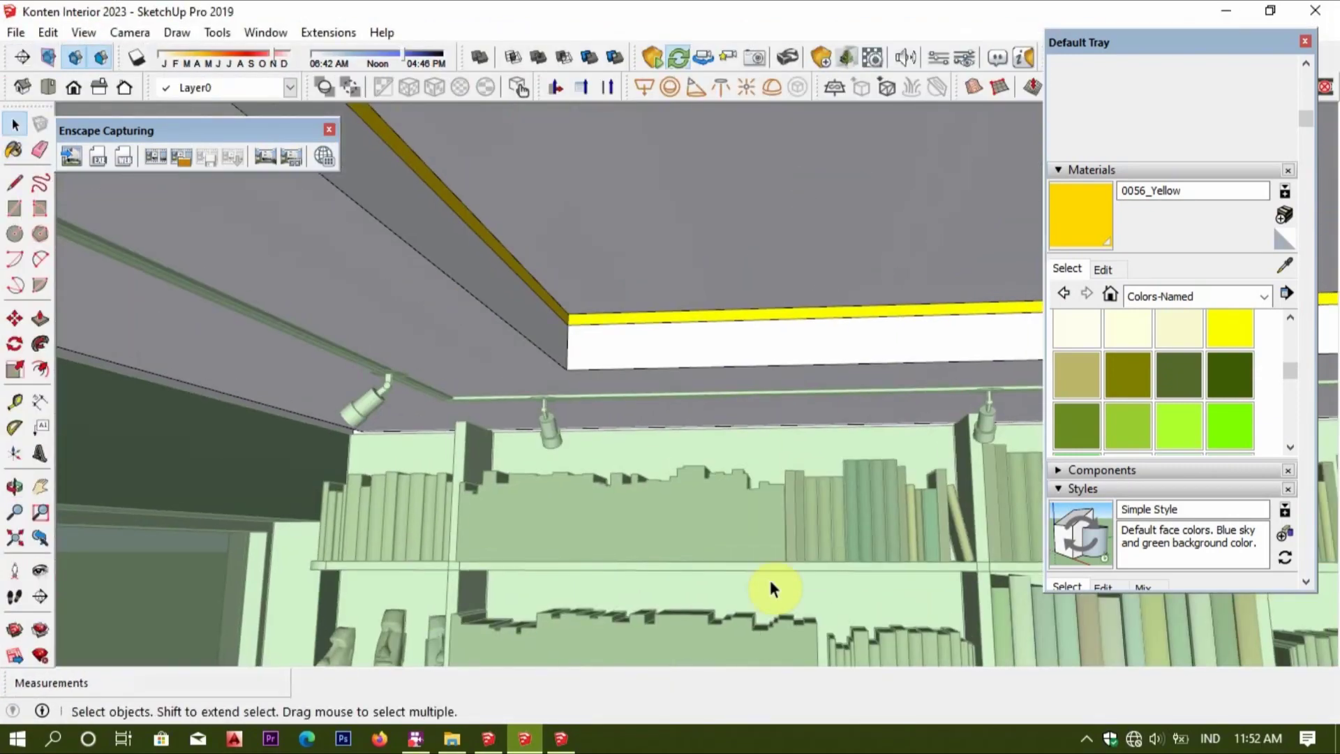
scroll(613, 290, "up", 4)
left_click(607, 279)
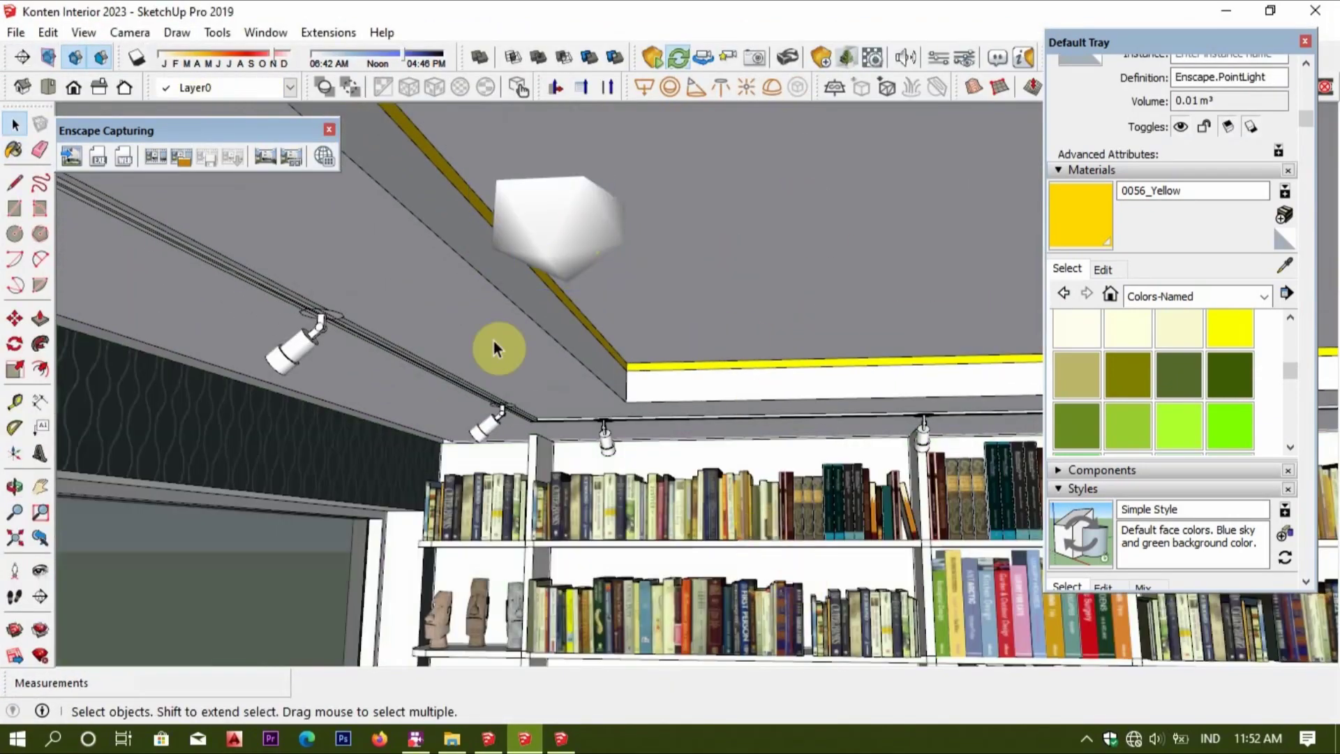
In Enscape Objects, drag the point light's Luminous Intensity from 1,515 cd to about 314 cd.
left_click(496, 349)
left_click(554, 220)
left_click(808, 93)
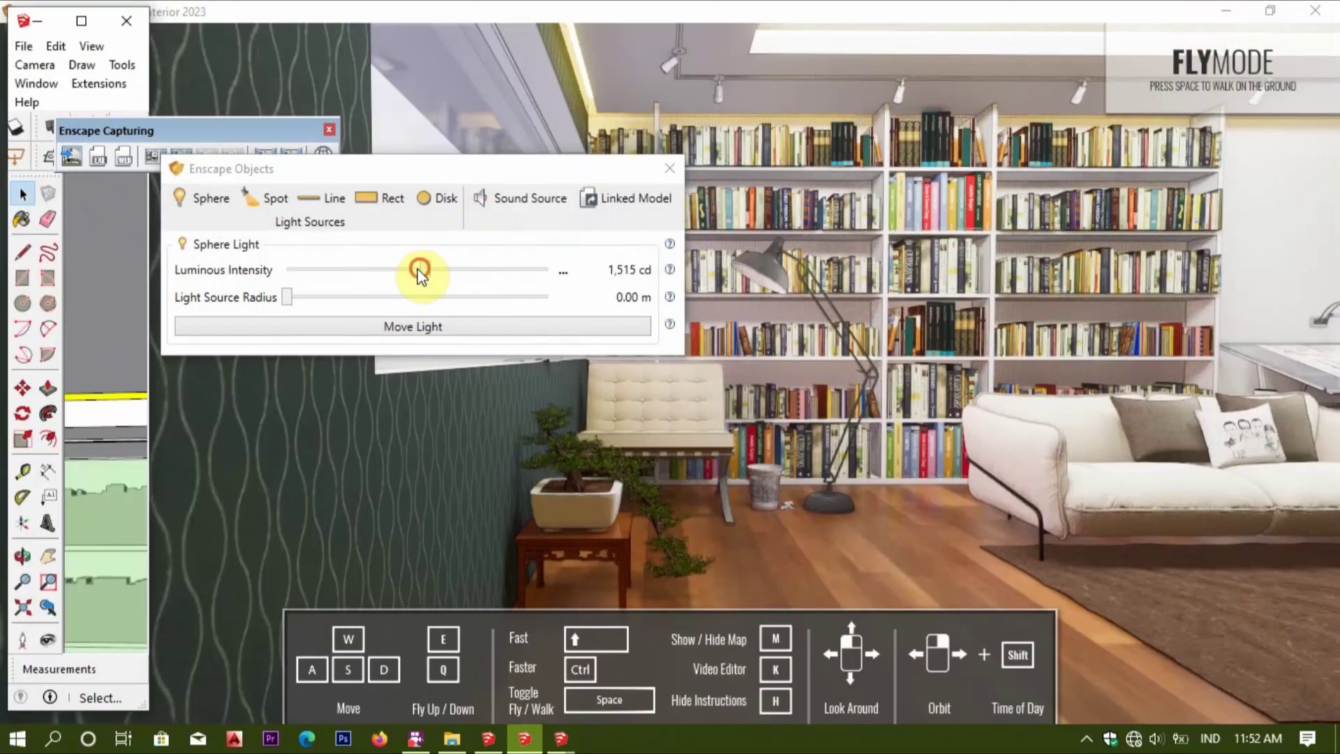
left_click_drag(417, 270, 382, 271)
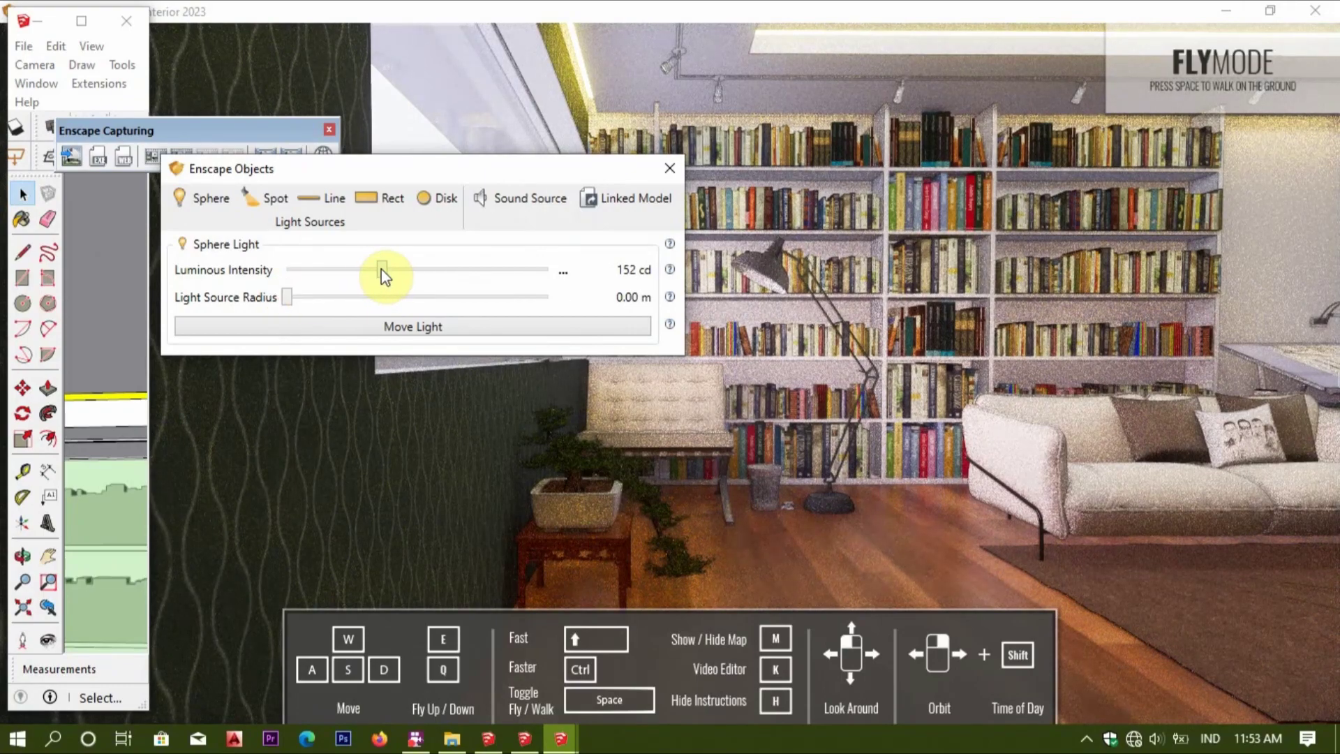
mouse_move(381, 270)
left_mouse_down()
mouse_move(304, 271)
mouse_move(360, 270)
left_mouse_up()
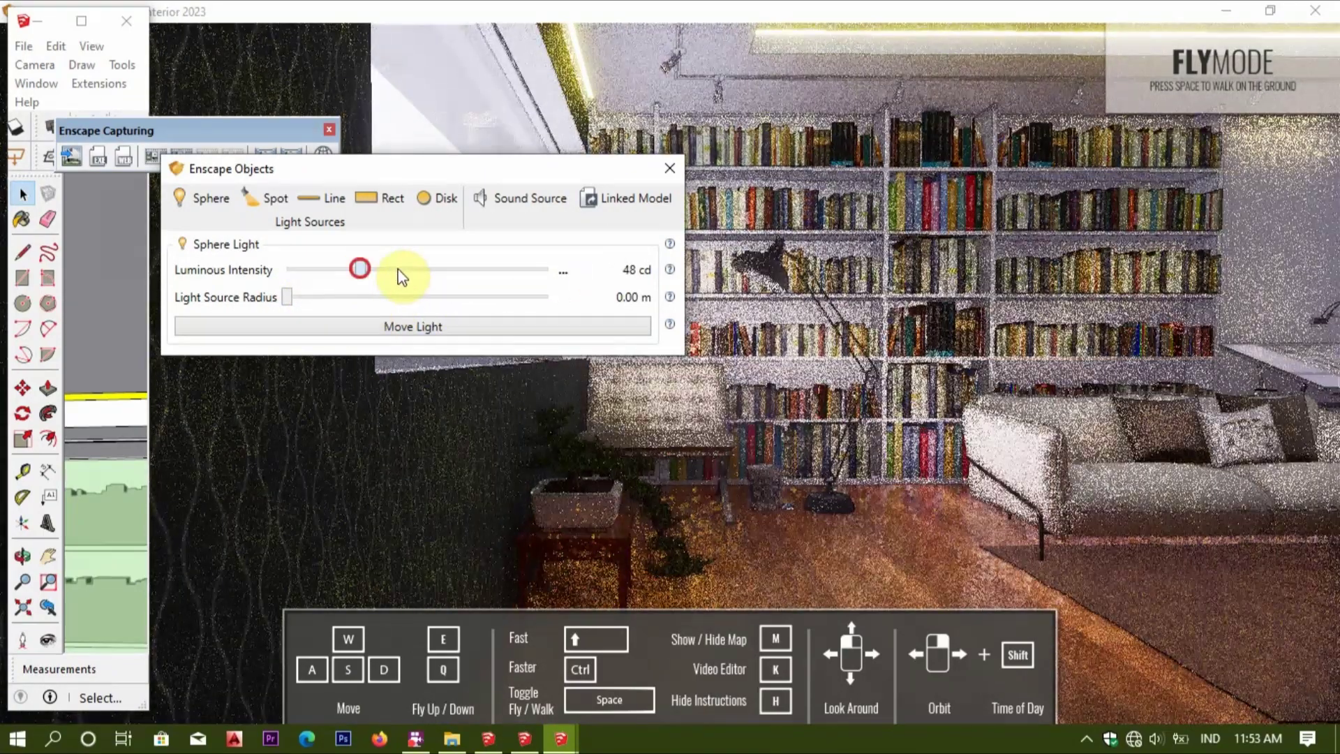
mouse_move(360, 269)
left_mouse_down()
mouse_move(609, 270)
mouse_move(416, 273)
left_mouse_up()
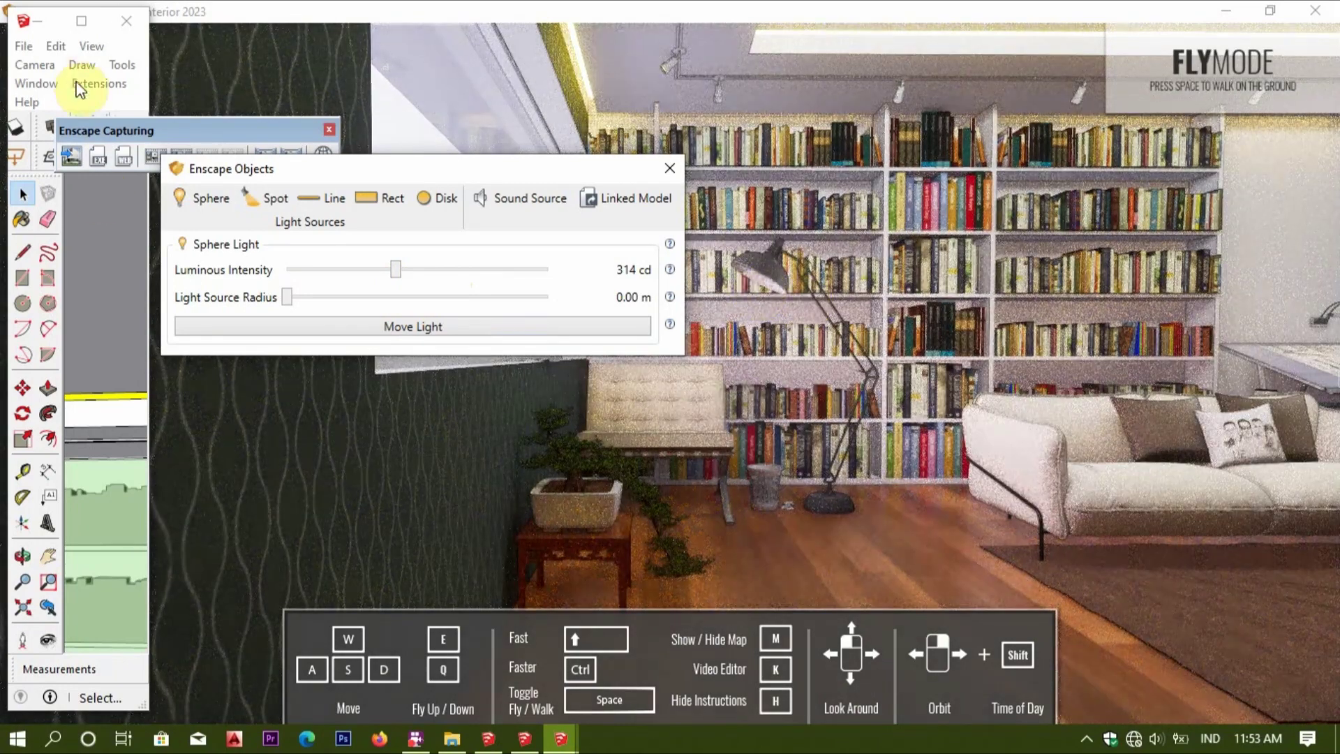
left_click_drag(698, 279, 813, 259)
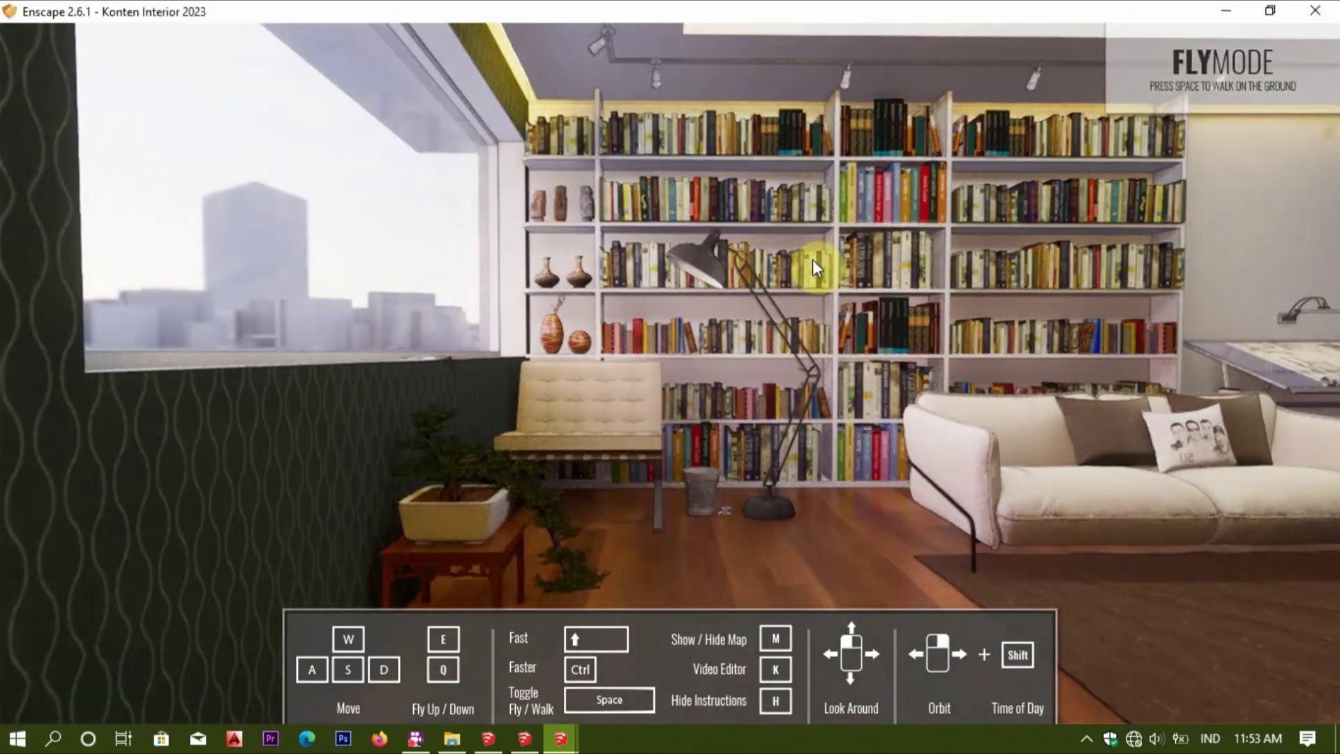
Move the Enscape camera right and backward to show the window corner, then return to SketchUp.
key("d")
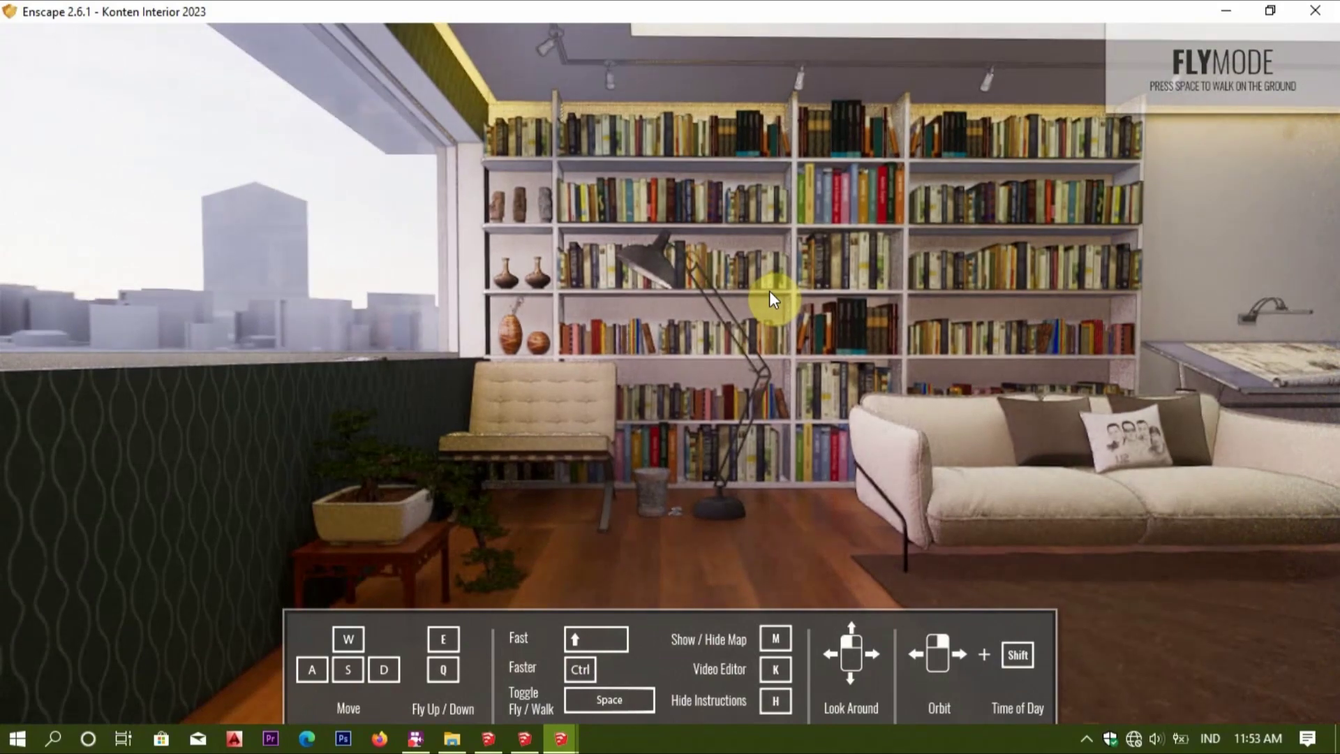
left_click(566, 733)
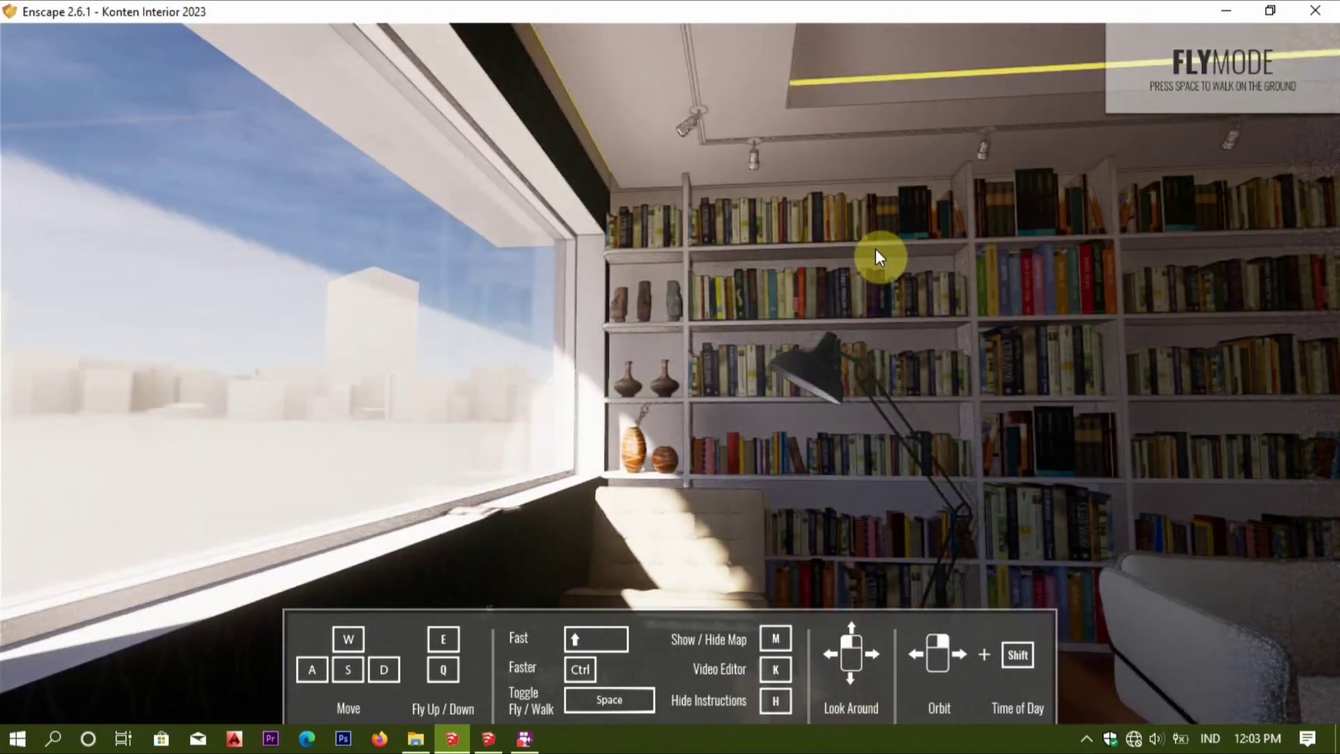
key("s")
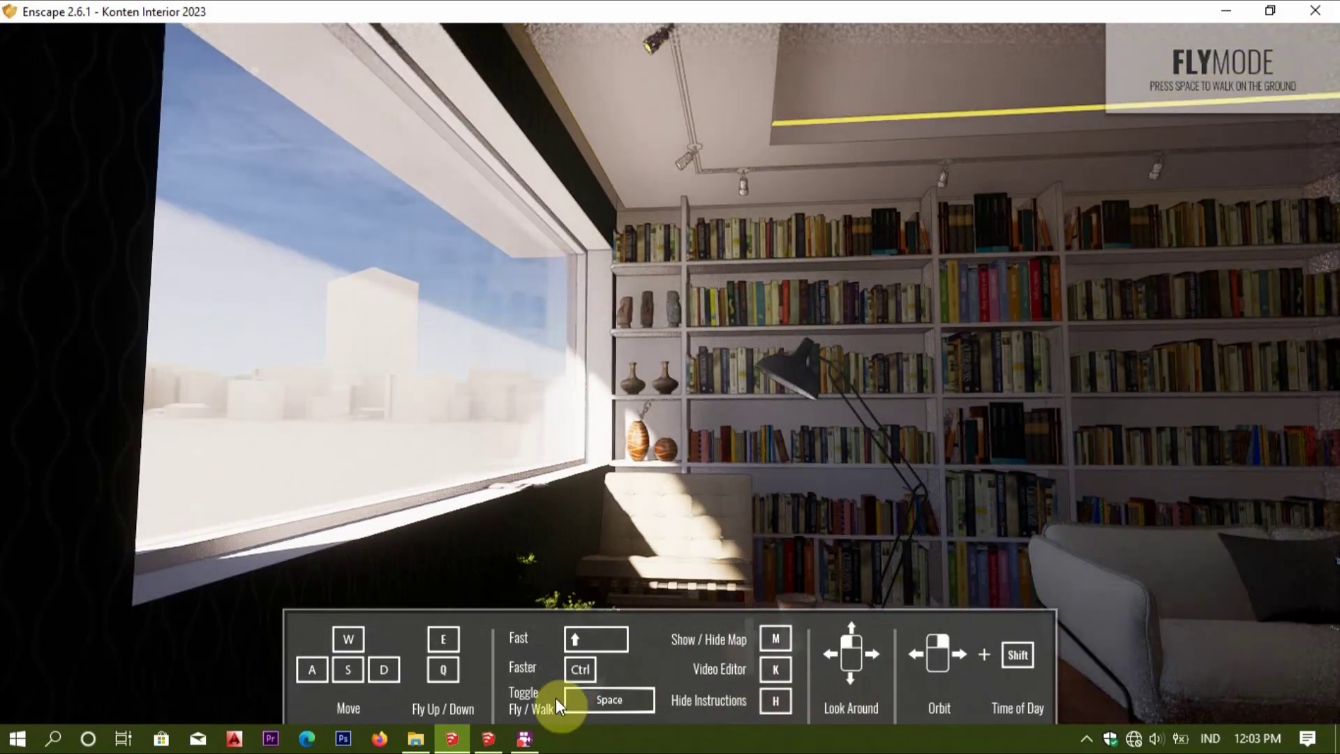
left_click(487, 740)
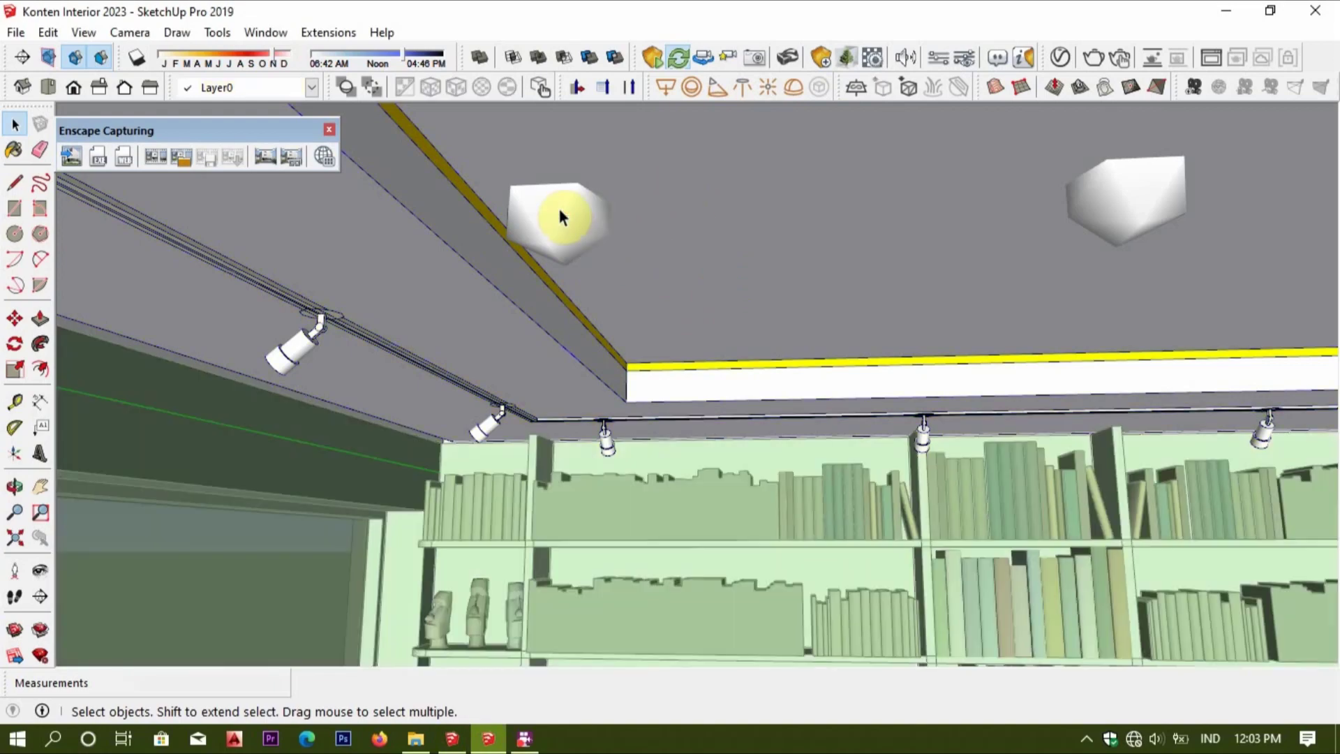
Select a ceiling point light, then shift the Enscape render's time of day to 15:45.
left_click(559, 209)
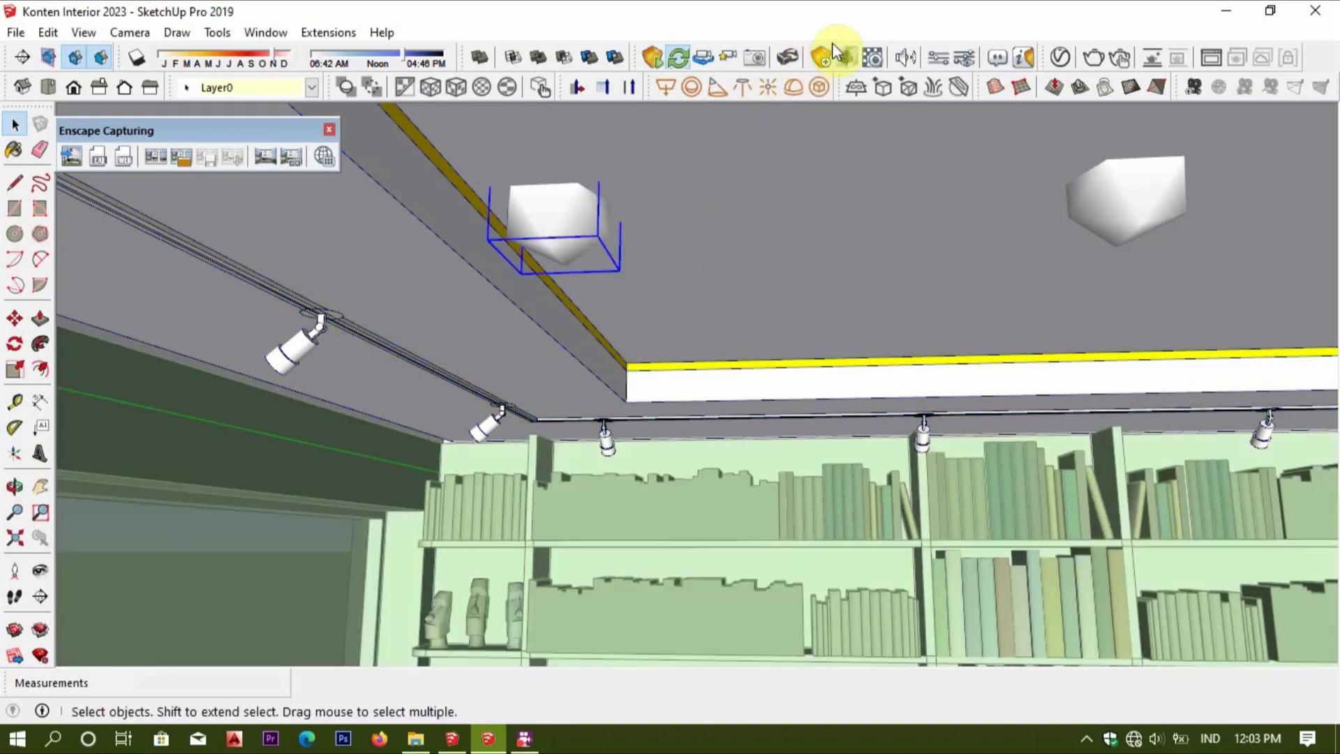
left_click(1270, 11)
mouse_move(934, 300)
right_mouse_down("shift")
mouse_move(977, 300)
mouse_move(466, 388)
right_mouse_up("shift")
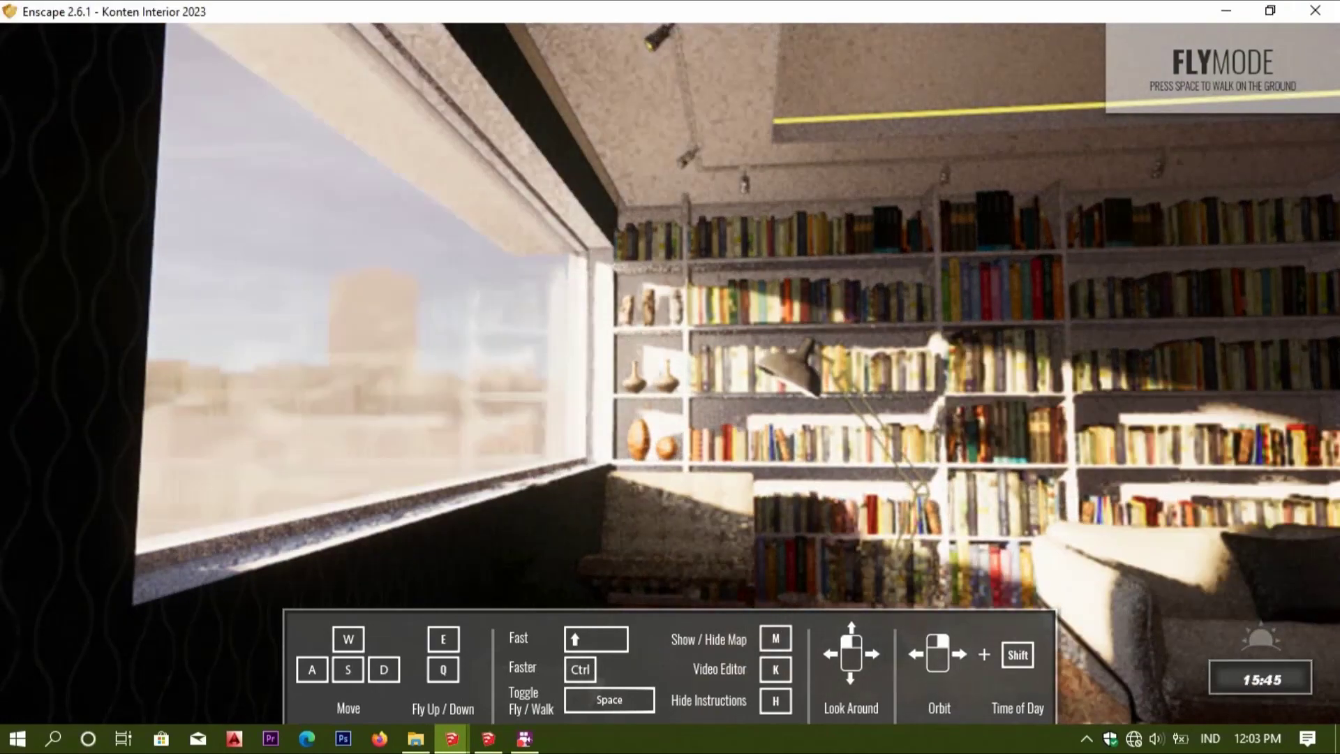
Move the Enscape sun to about 16:43 and pull the camera back and sideways to frame the library.
right_click_drag(466, 389, 531, 388, "shift")
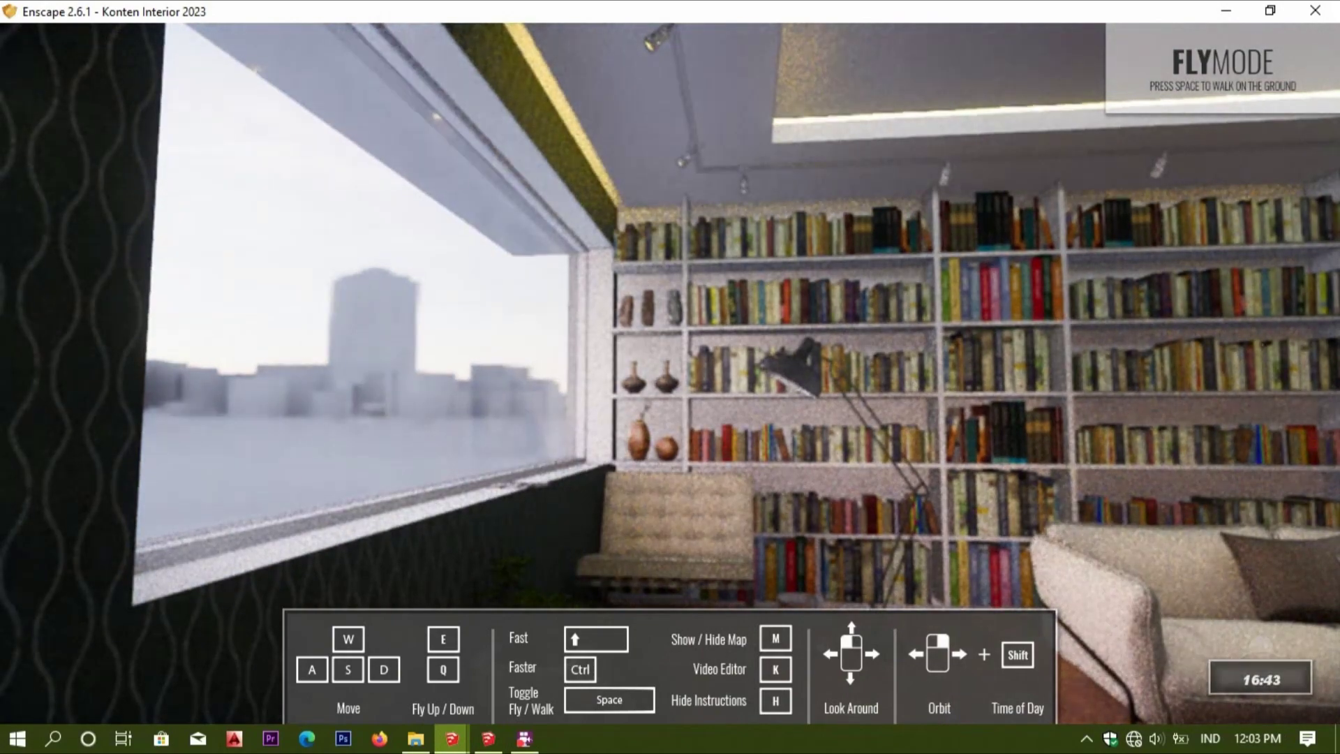
right_click_drag(492, 383, 499, 380, "shift")
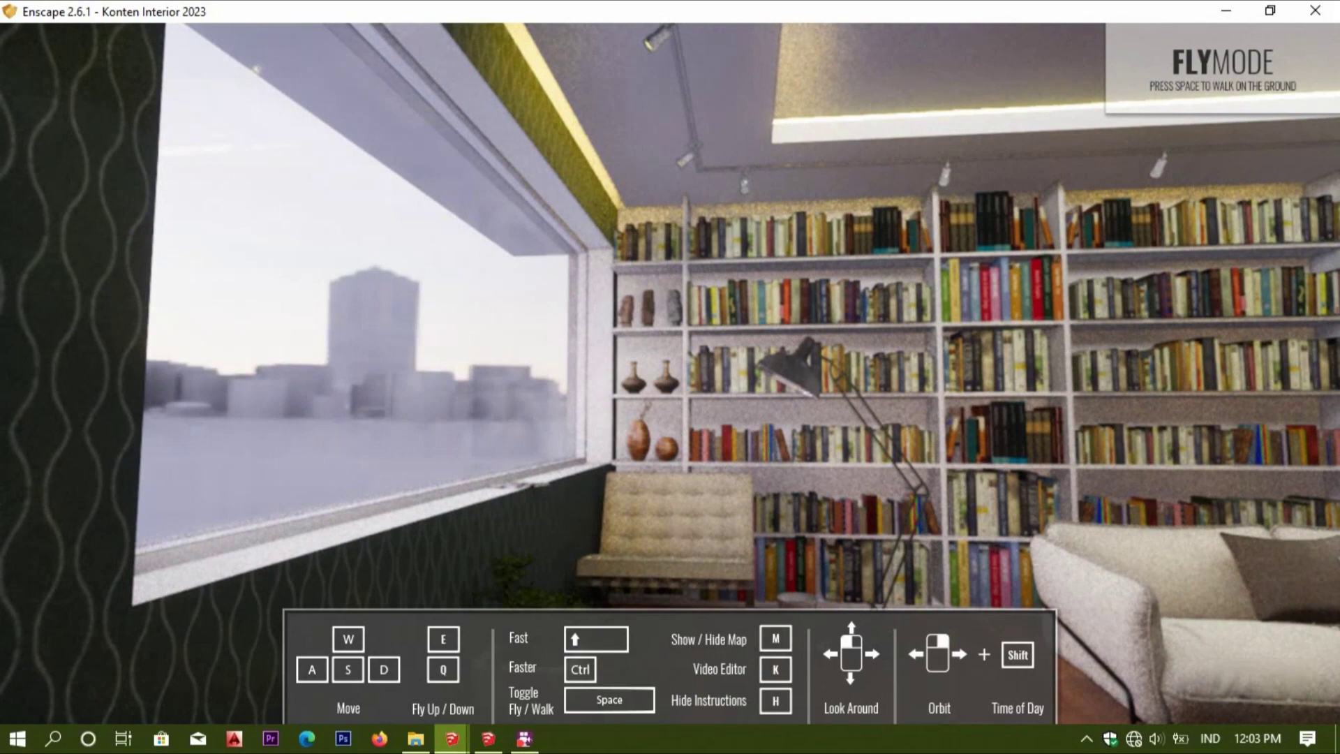
key("s")
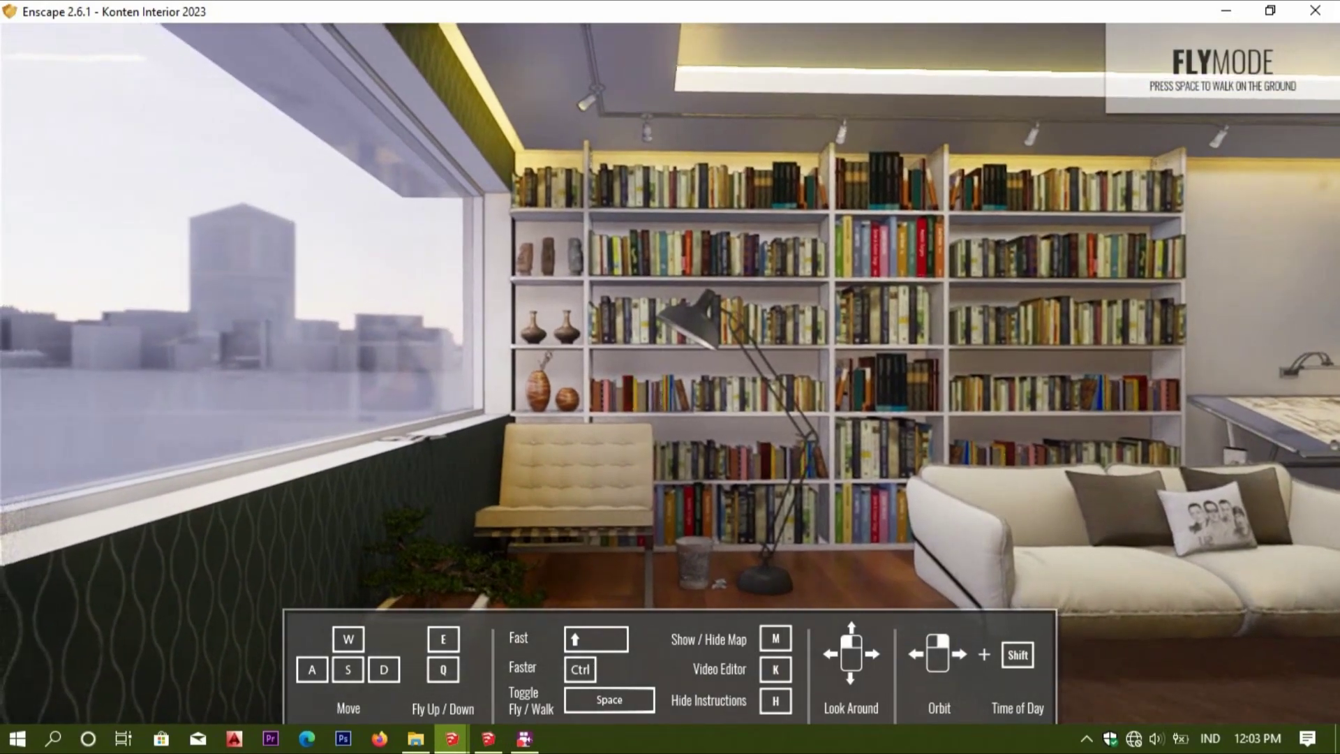
key("w")
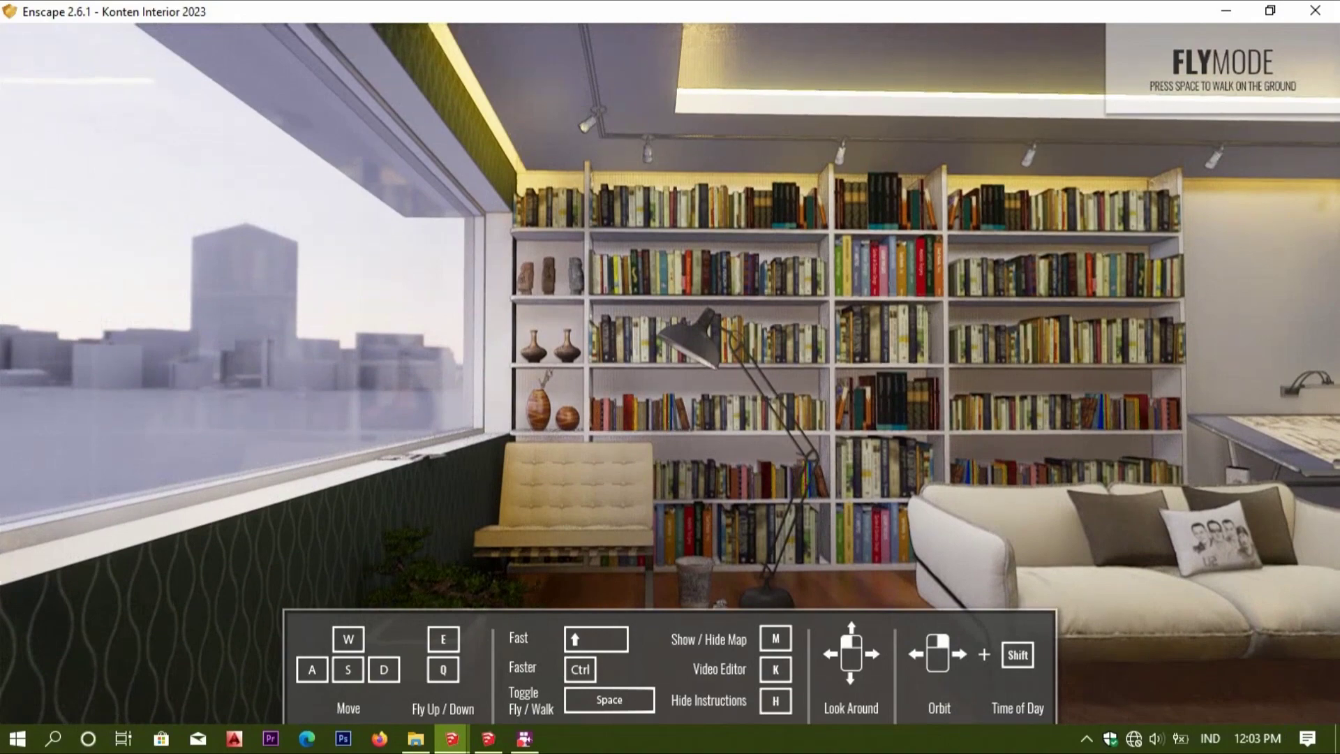
key("space")
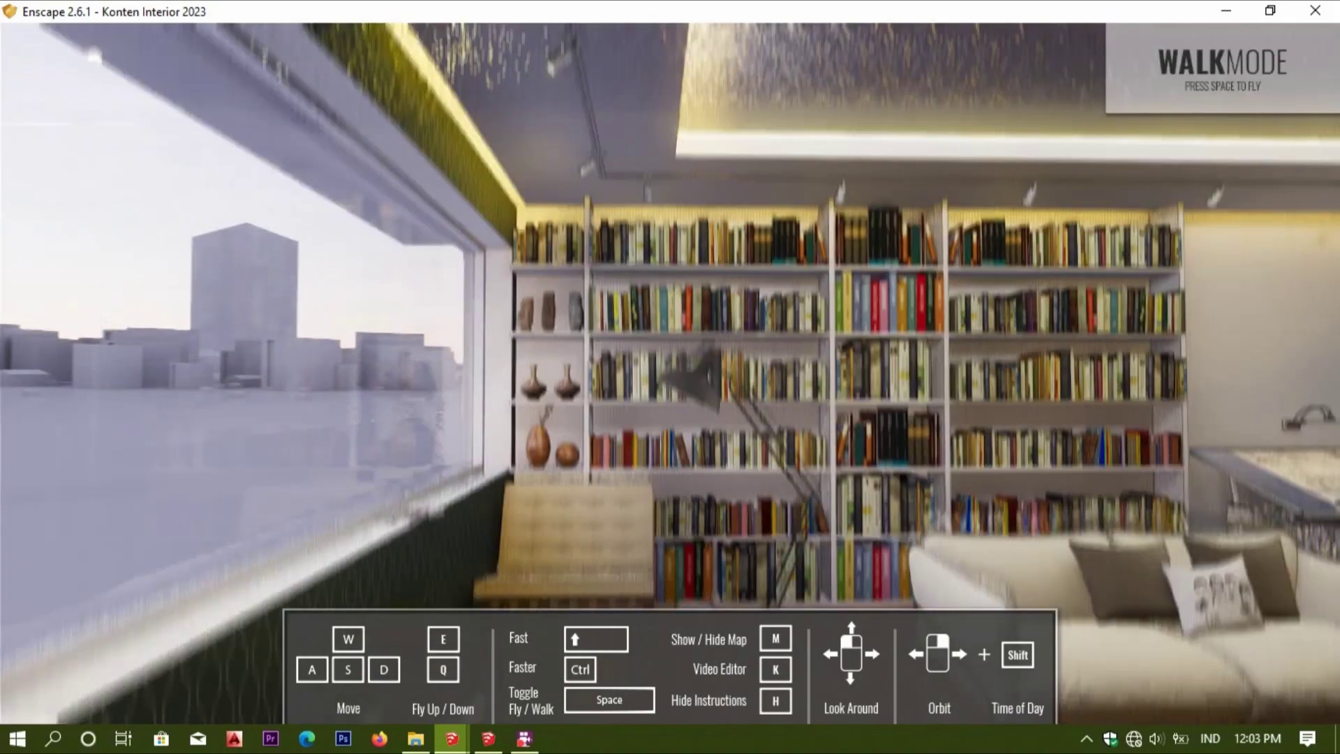
key("space")
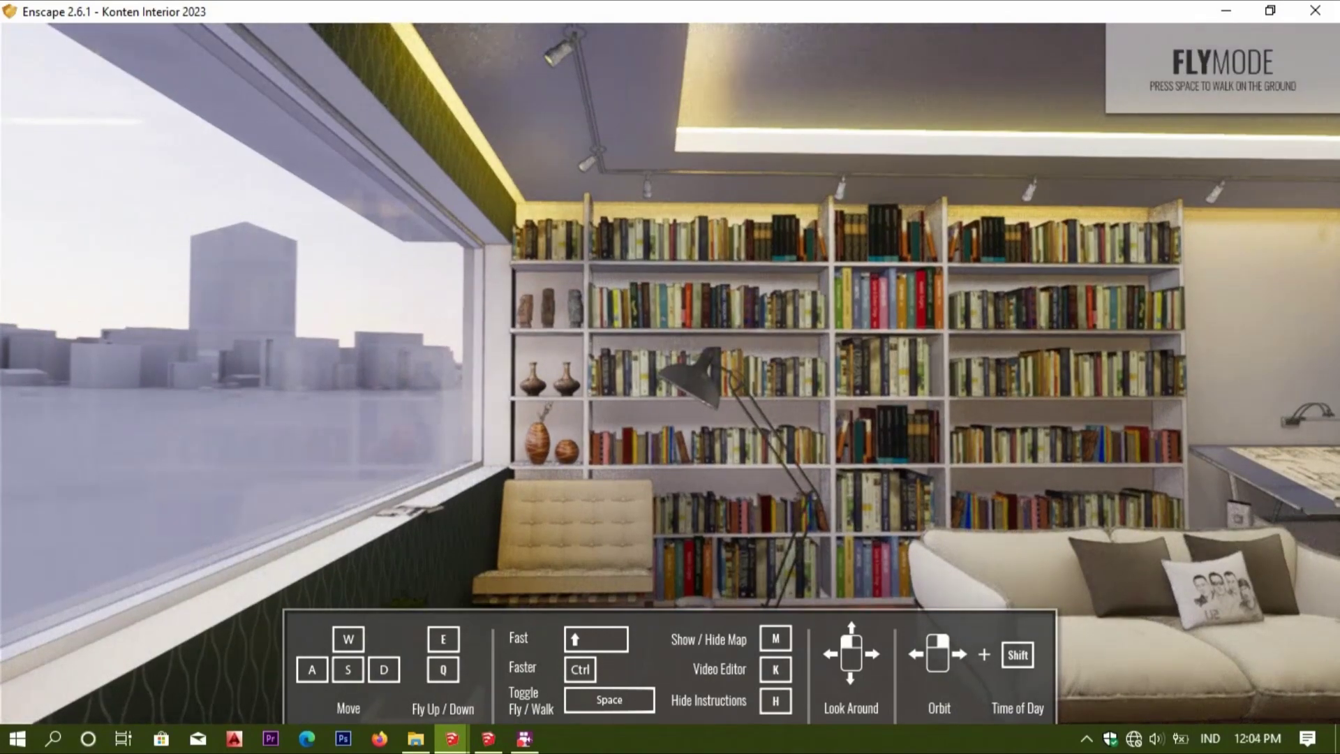
key("space")
key("space")
key("d")
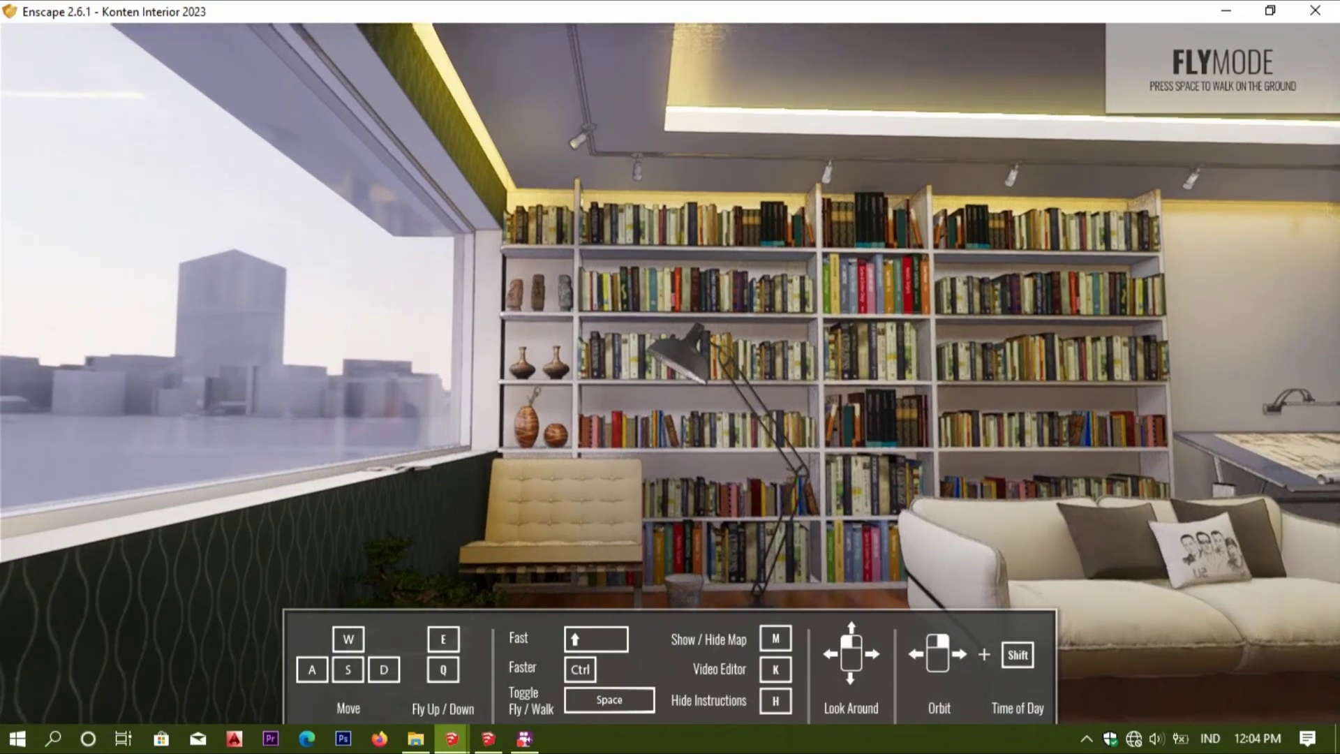
key("d")
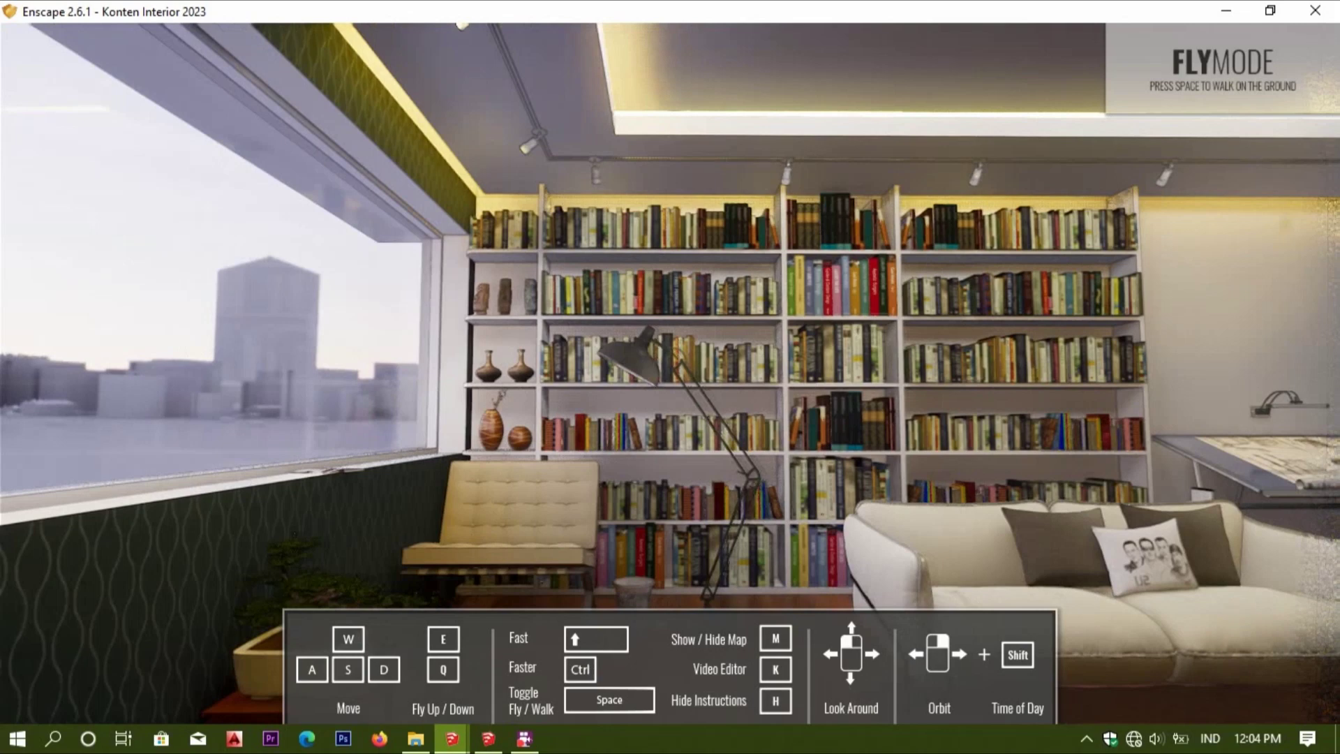
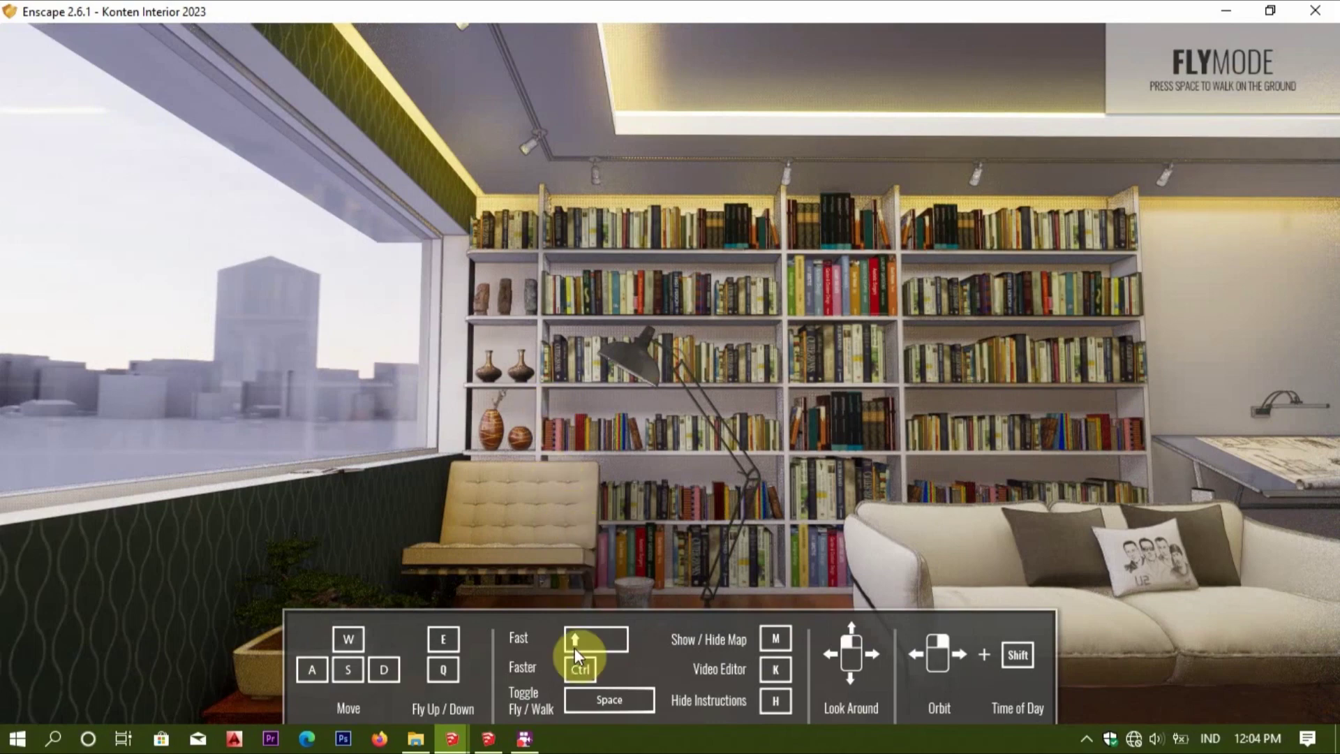
Select the floor lamp beside the bookshelf in full-screen SketchUp.
left_click(489, 738)
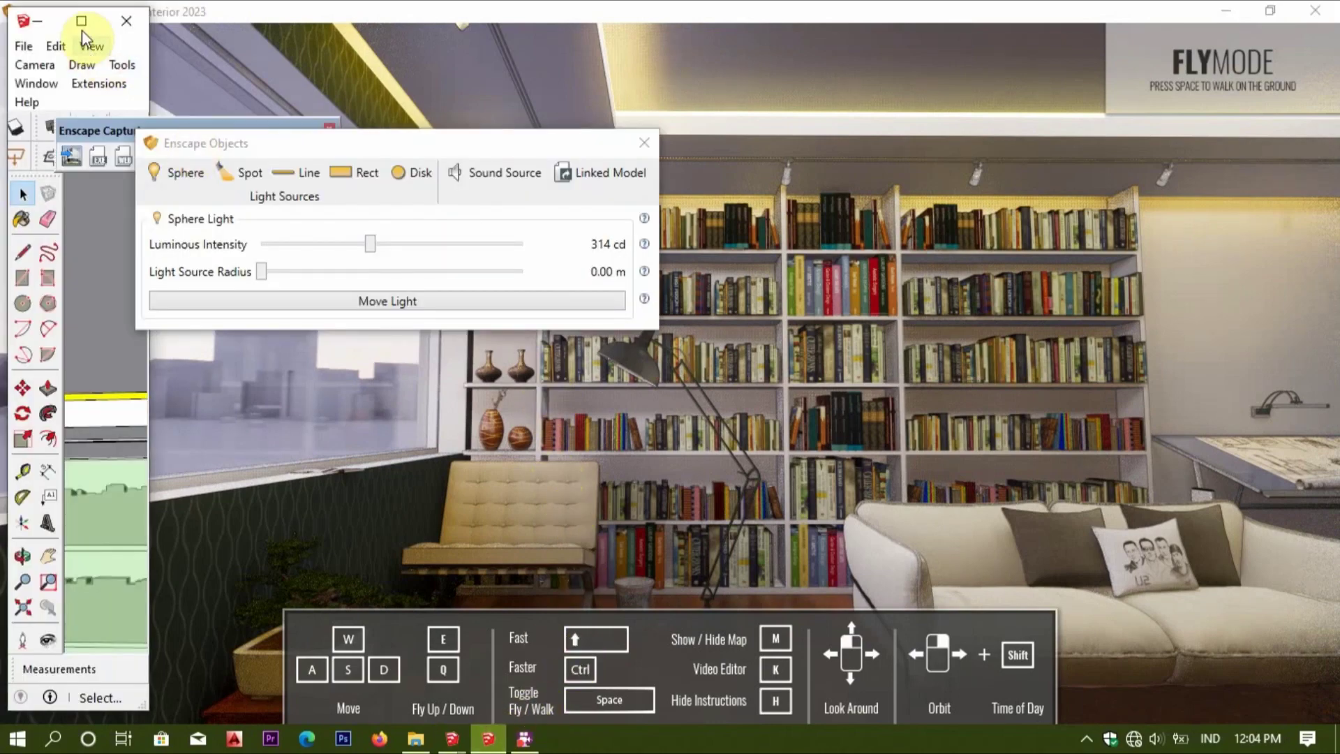
left_click(82, 28)
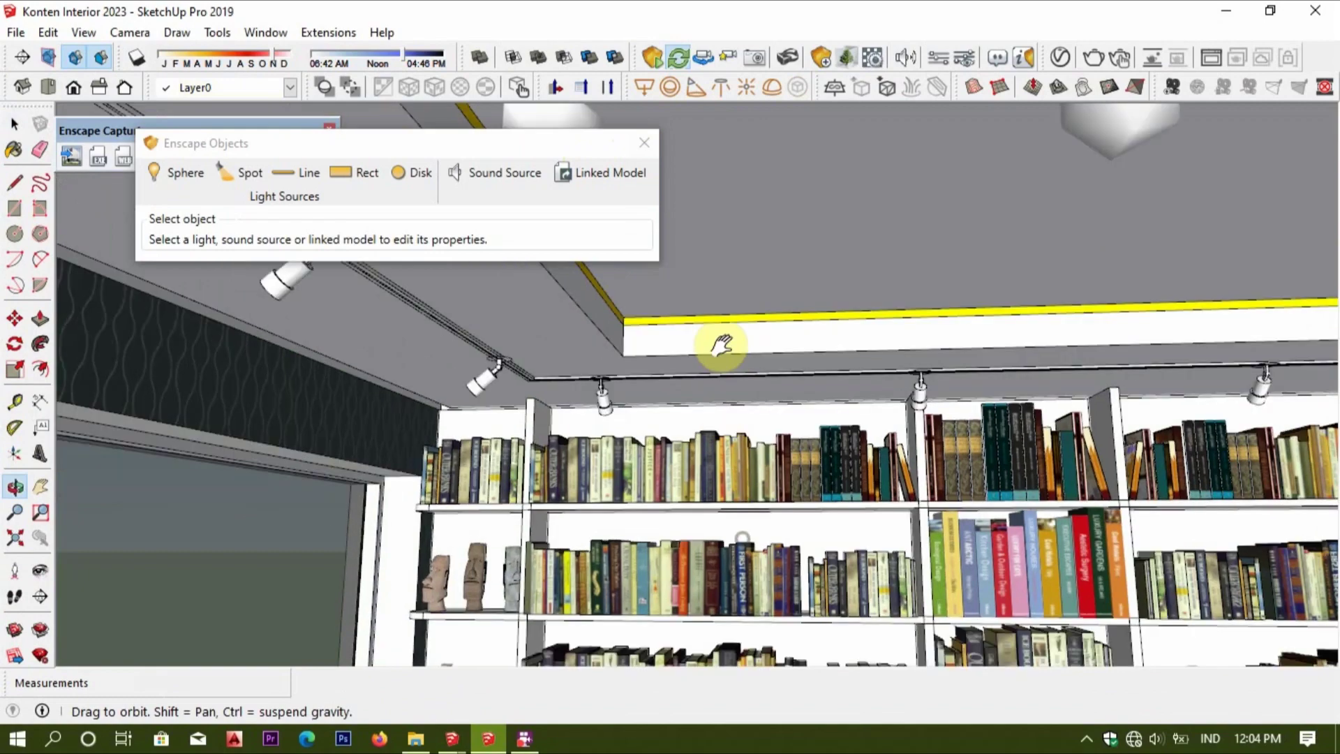
middle_click_drag(743, 538, 712, 231)
mouse_move(775, 437)
middle_mouse_down()
mouse_move(766, 488)
mouse_move(676, 353)
mouse_move(654, 410)
middle_mouse_up()
mouse_move(761, 509)
middle_mouse_down("shift")
mouse_move(744, 316)
mouse_move(733, 496)
mouse_move(691, 176)
mouse_move(689, 187)
middle_mouse_up("shift")
left_click(745, 465)
scroll(745, 465, "down", 2)
mouse_move(750, 552)
middle_mouse_down()
mouse_move(673, 284)
mouse_move(642, 419)
mouse_move(661, 428)
mouse_move(637, 370)
mouse_move(648, 375)
middle_mouse_up()
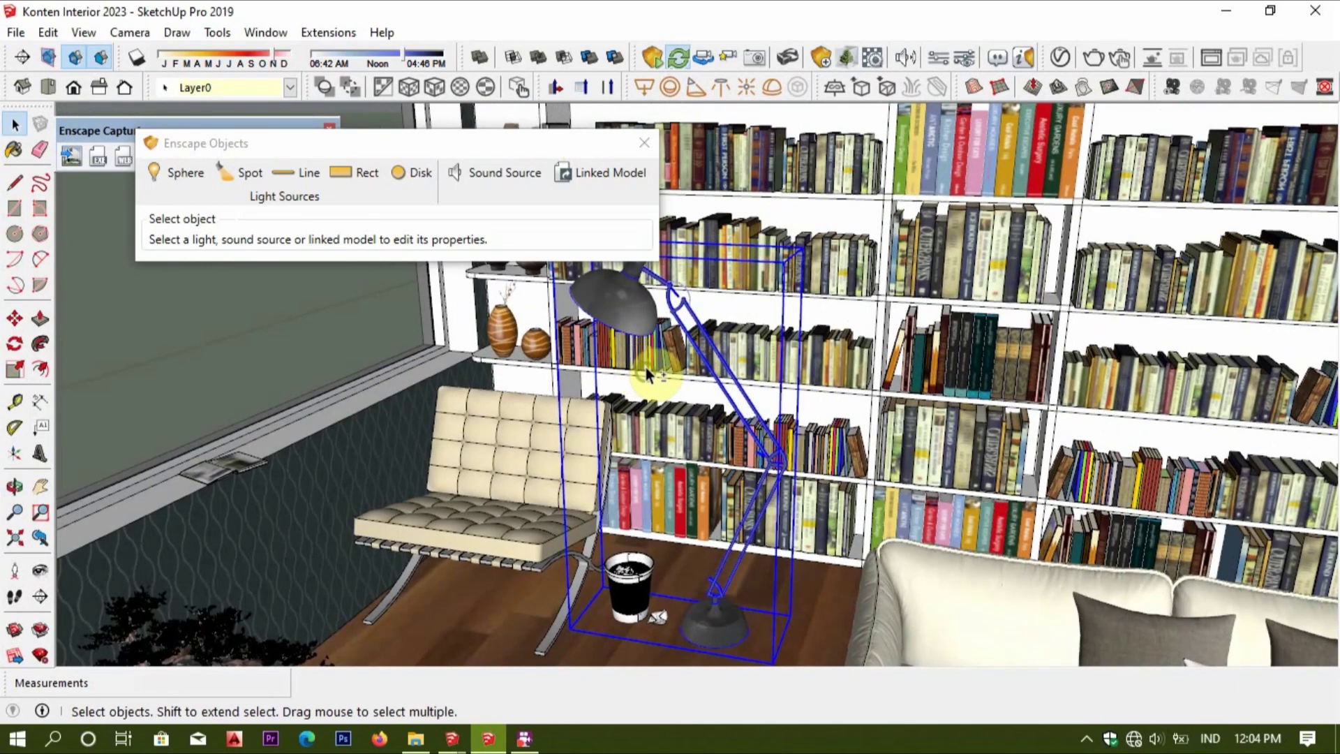
left_click(639, 144)
Scale the floor lamp down to 0.84 and return to the Enscape render.
key("s")
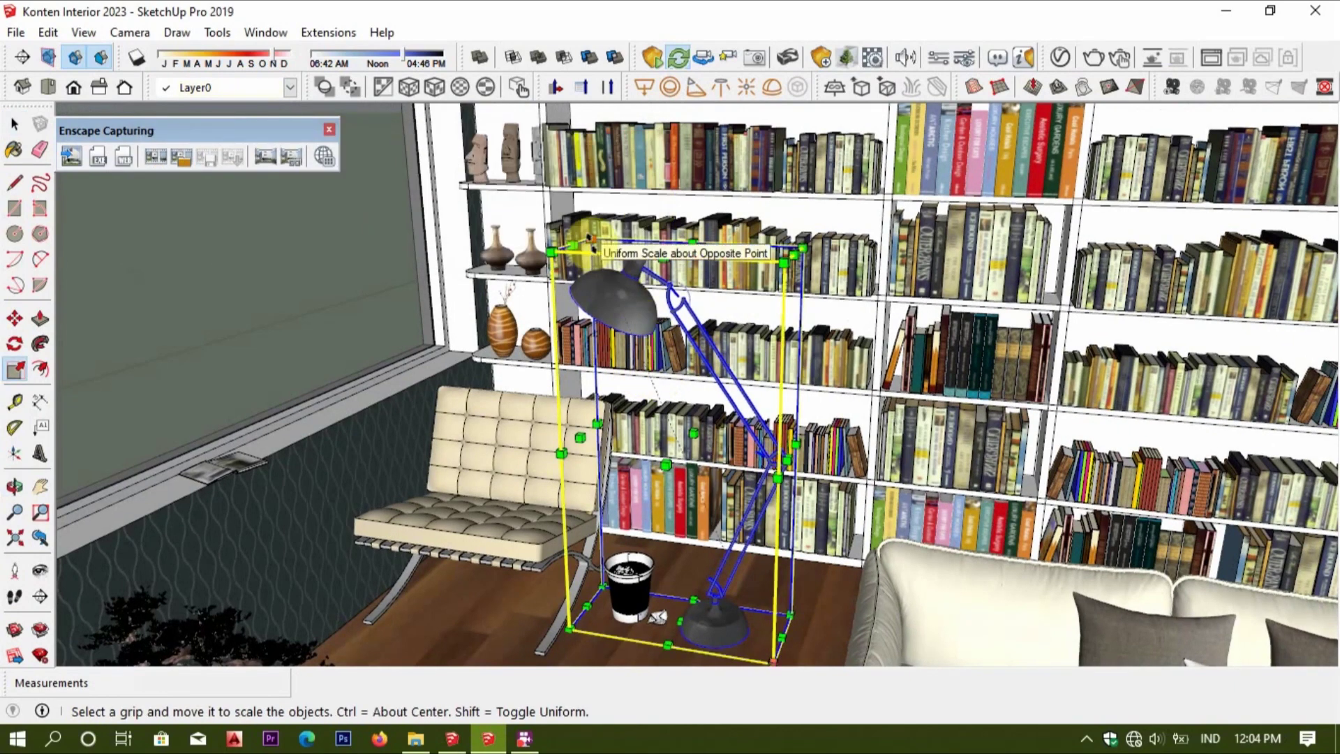
left_click_drag(588, 244, 632, 304)
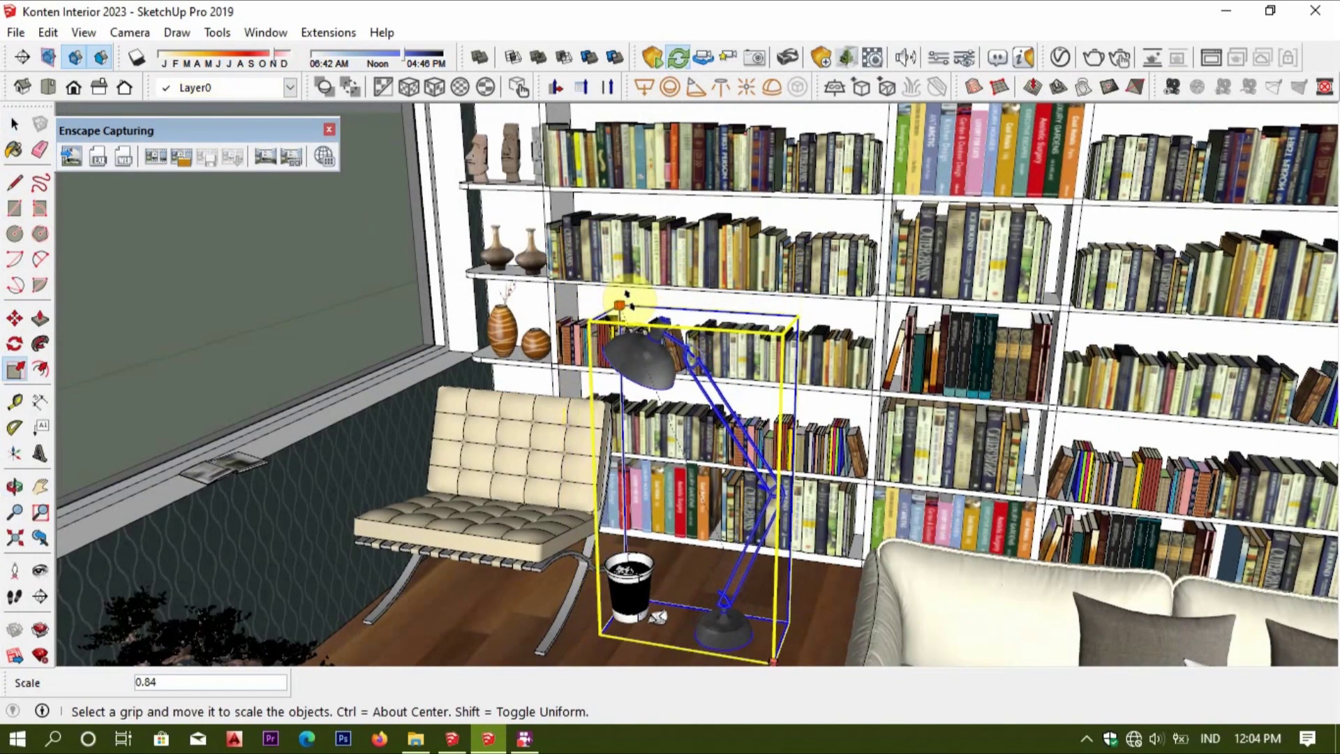
key("space")
key("Escape")
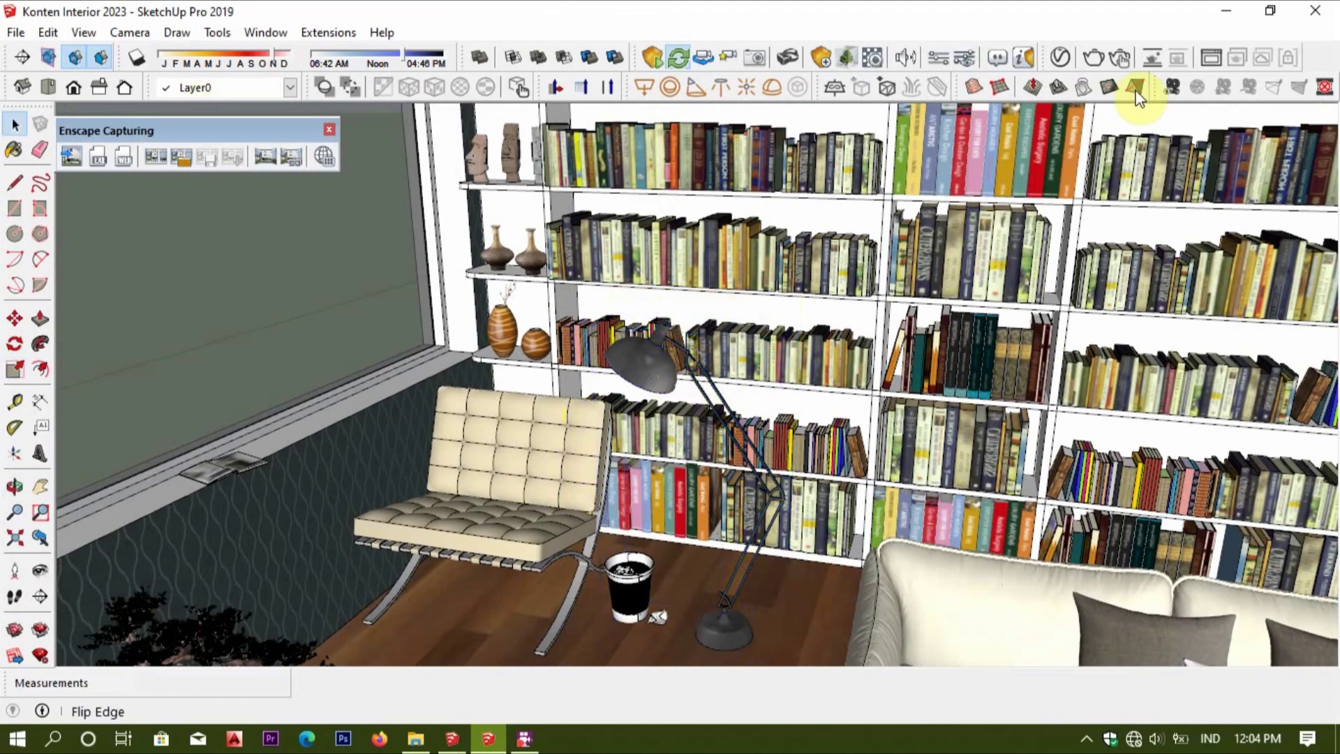
left_click(1271, 20)
left_click(718, 380)
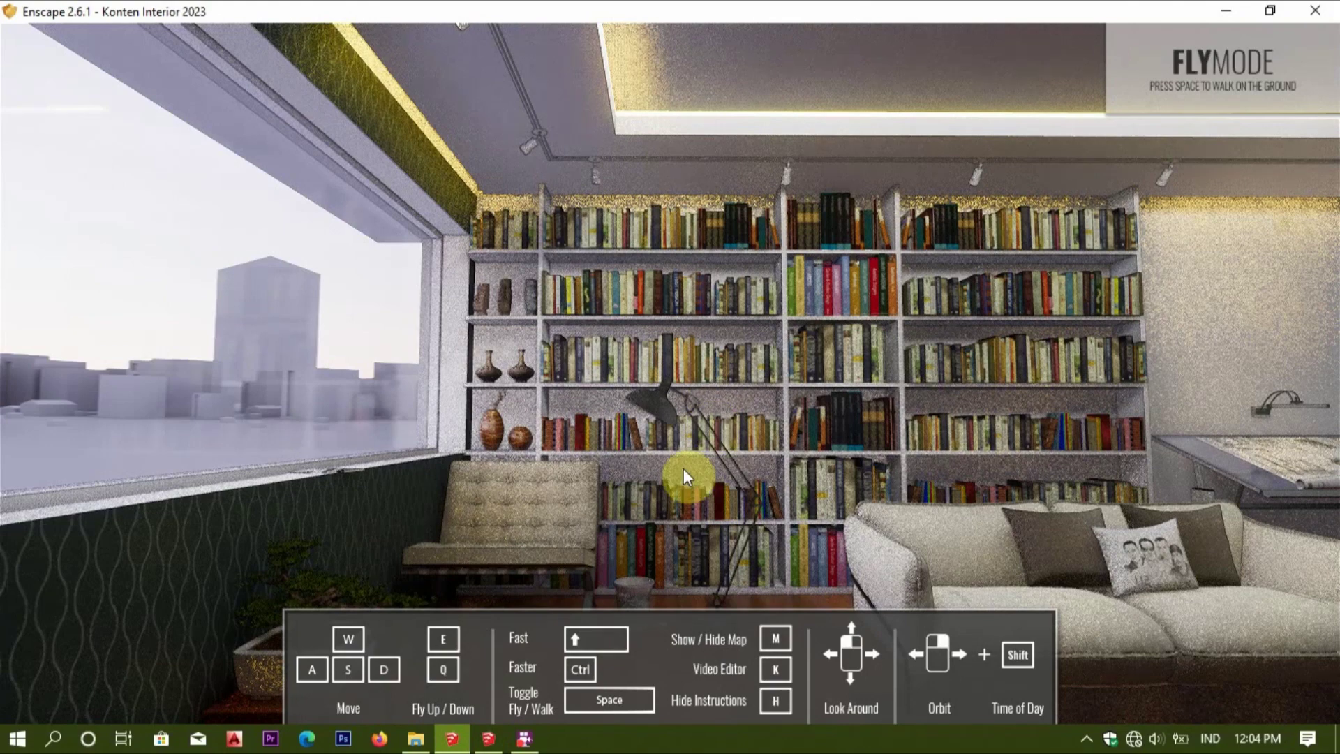
Sample the lamp's Material2 with the Paint Bucket in full-screen SketchUp.
left_click(490, 742)
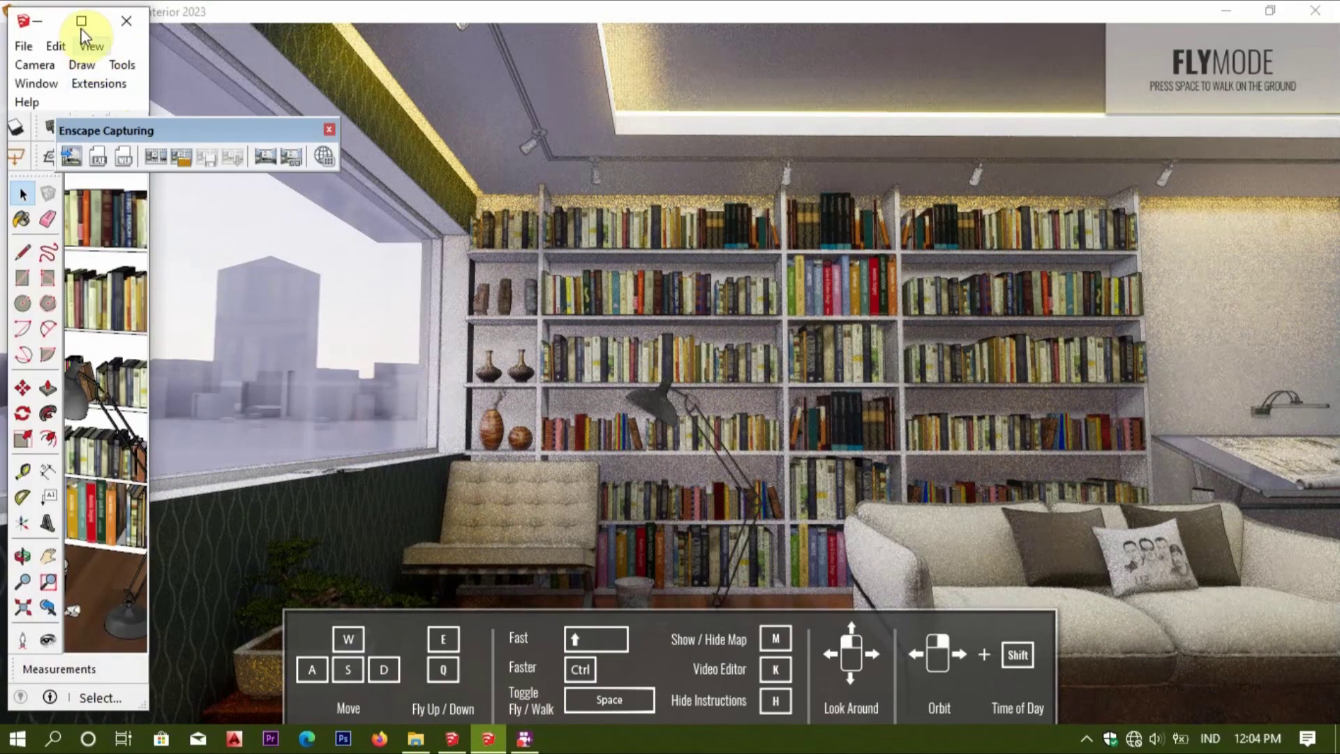
left_click(81, 28)
key("b")
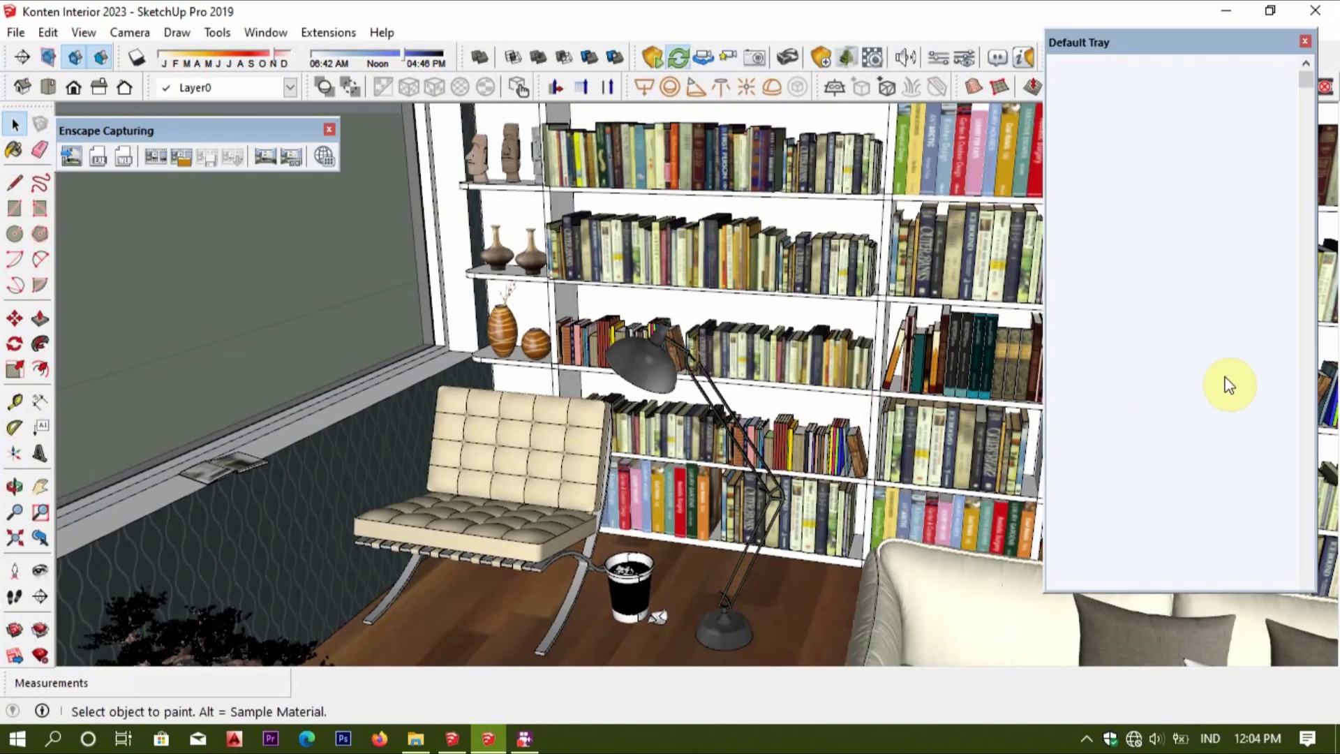
key("alt")
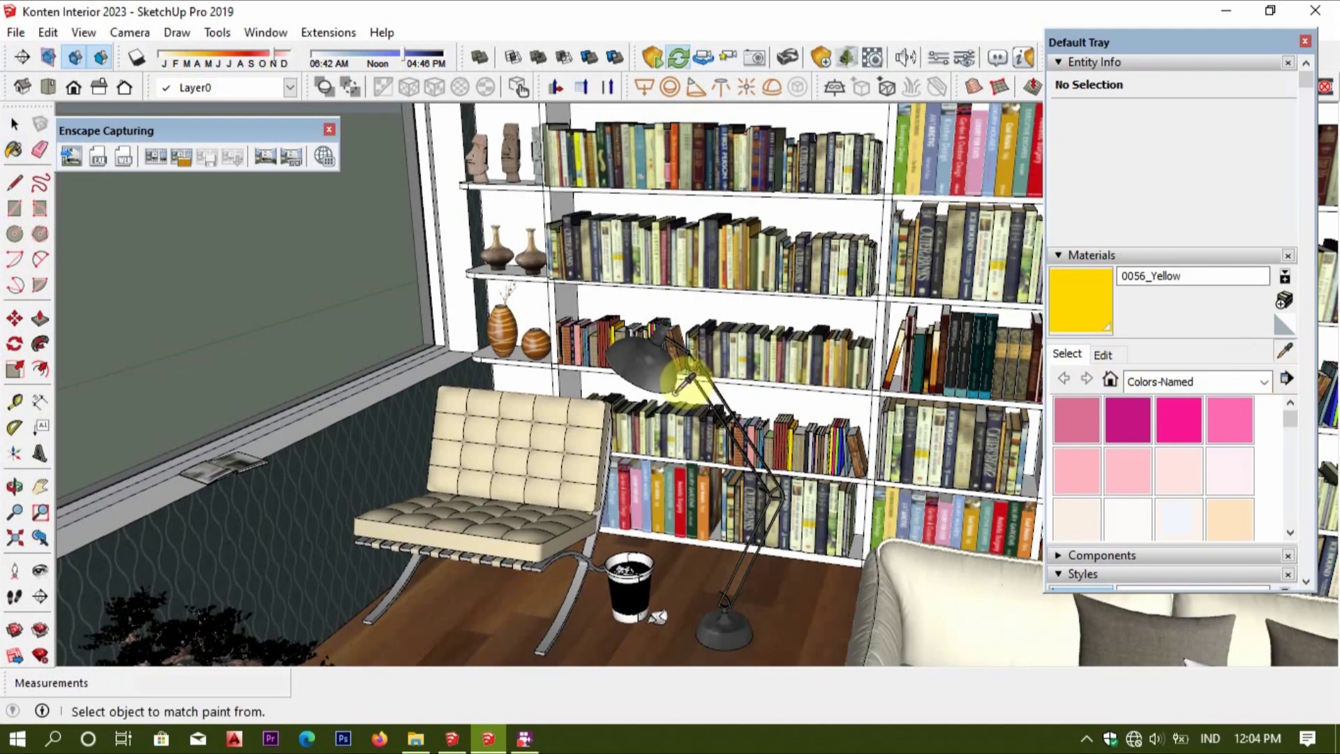
left_click(664, 369, "alt")
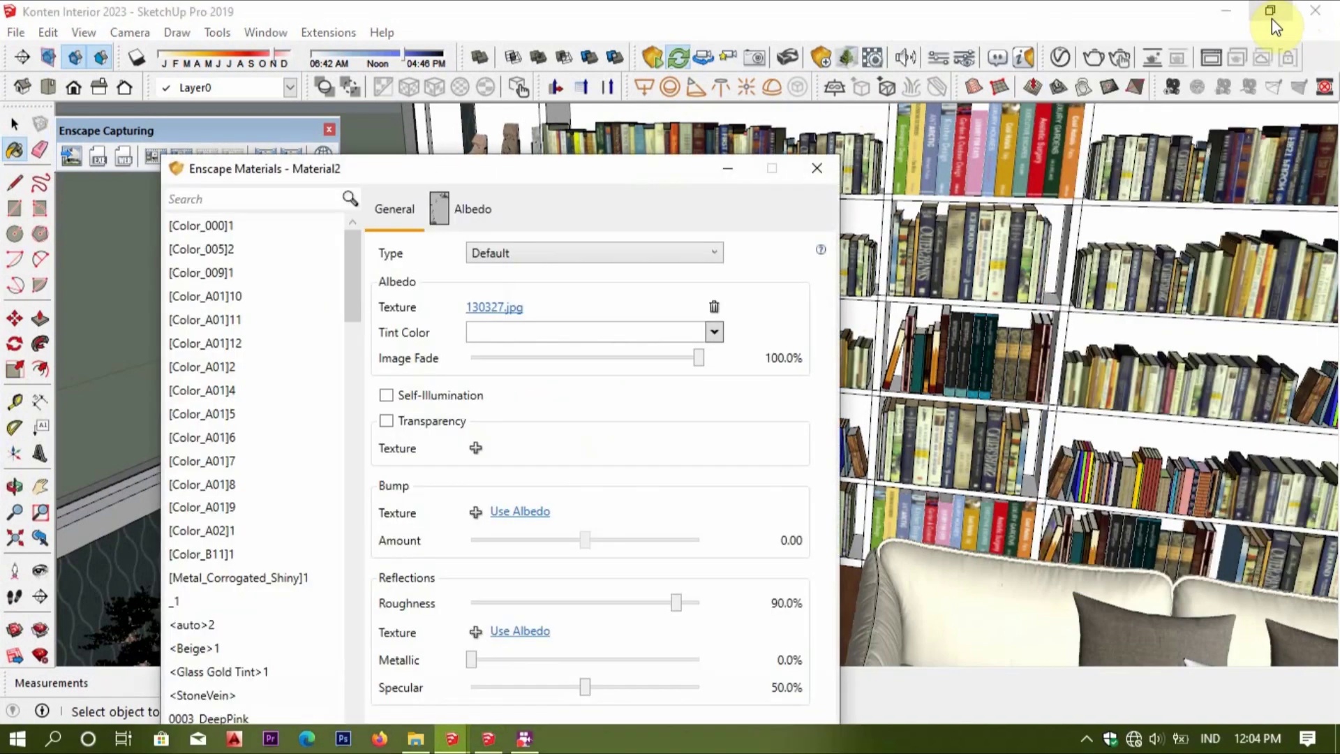
Drop Material2's roughness to near zero, add slight metallic, and return to Enscape.
left_click(1270, 12)
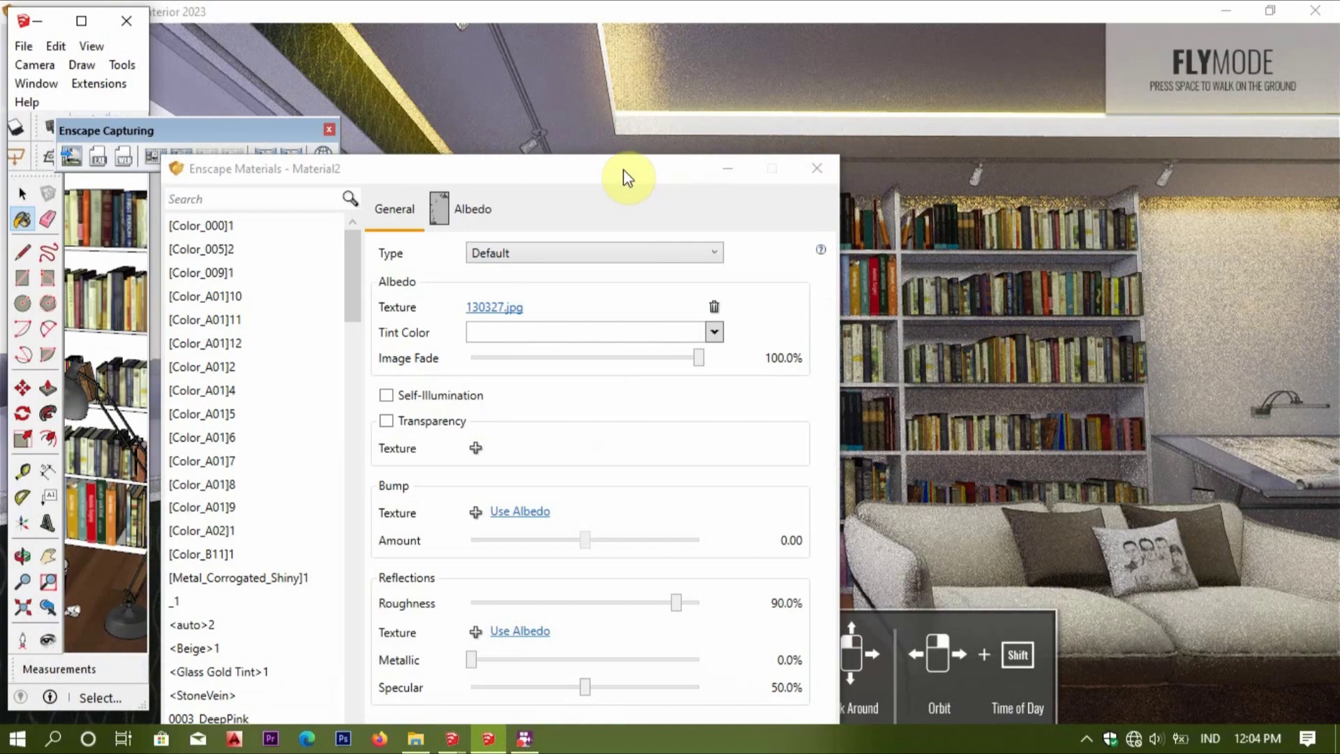
left_click_drag(623, 177, 1216, 148)
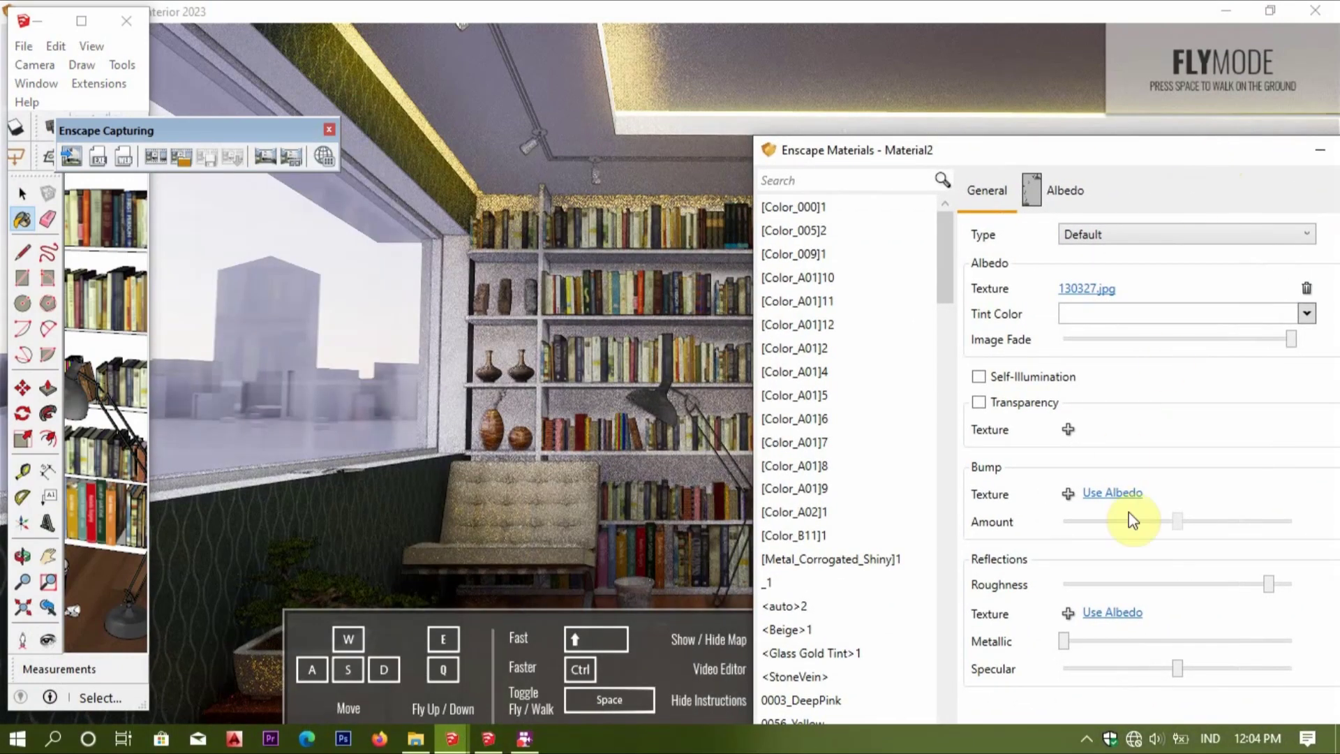
mouse_move(1275, 589)
left_mouse_down()
mouse_move(1182, 613)
mouse_move(1079, 611)
left_mouse_up()
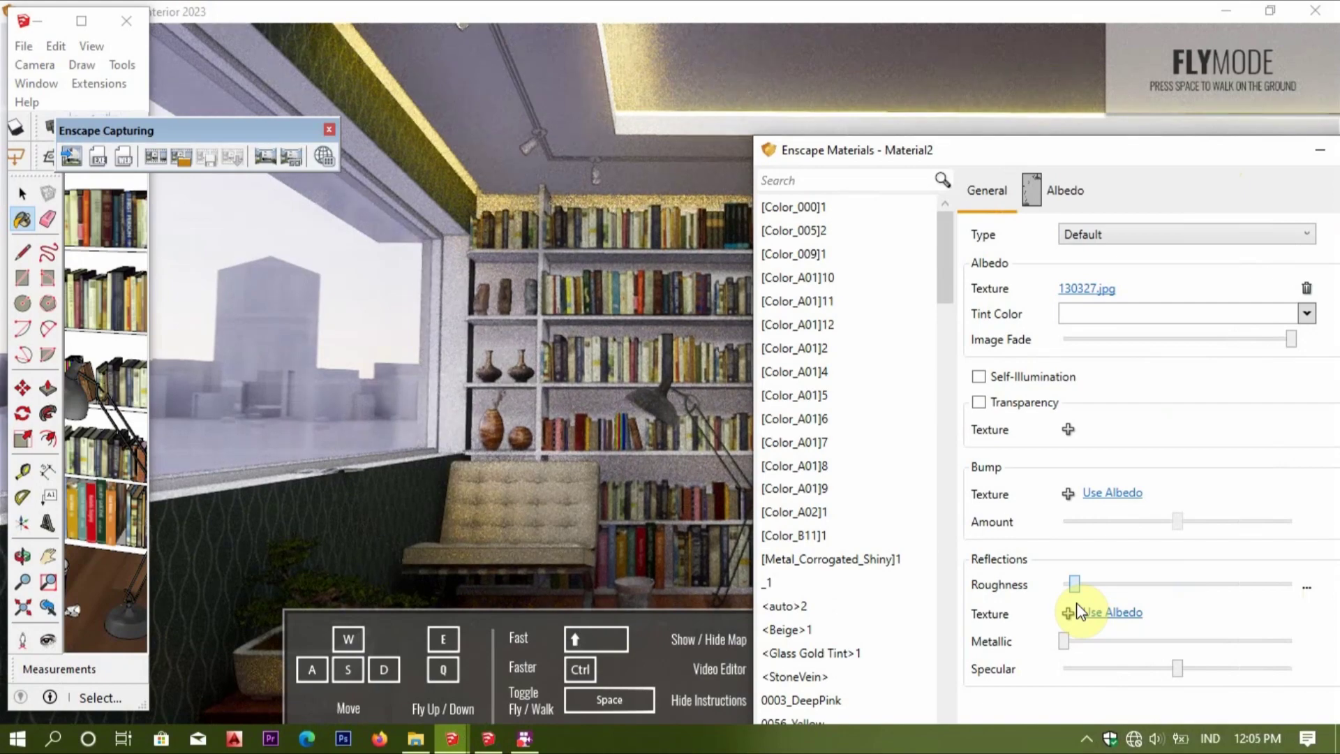
left_click_drag(1062, 646, 1090, 648)
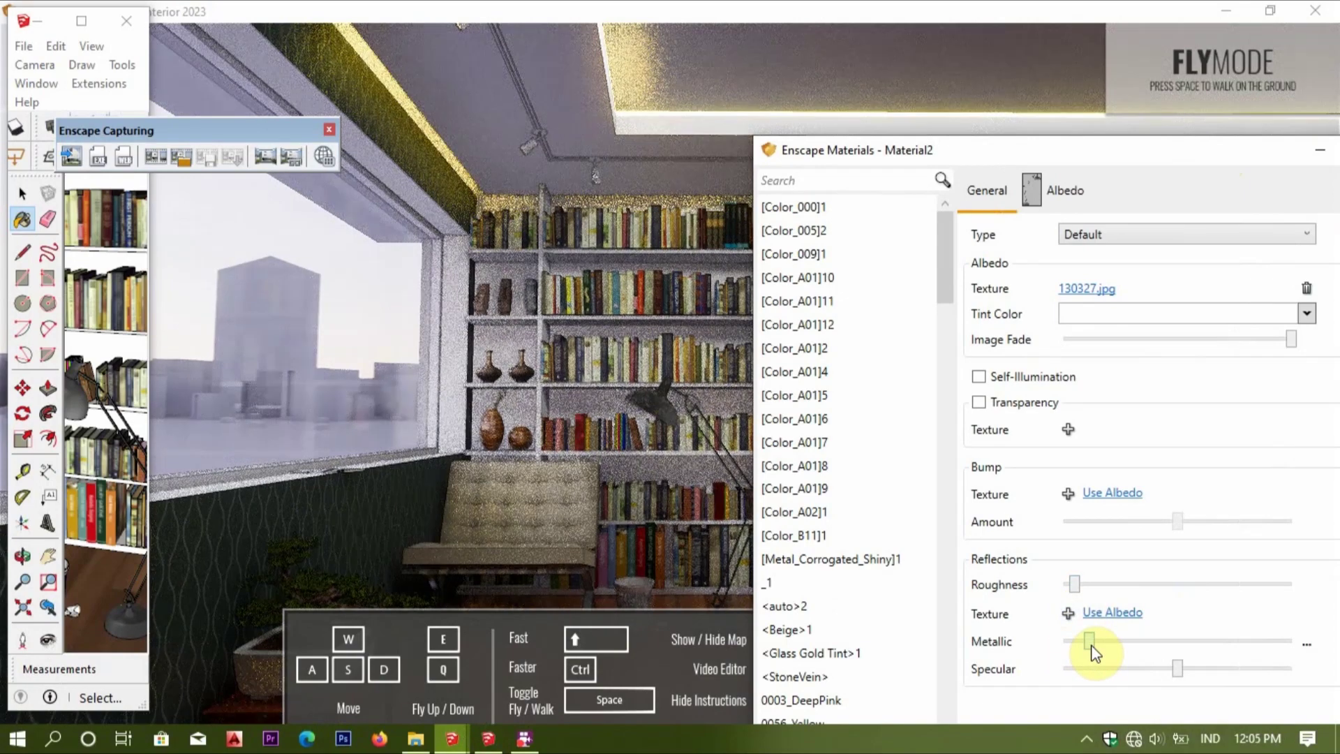
left_click(607, 437)
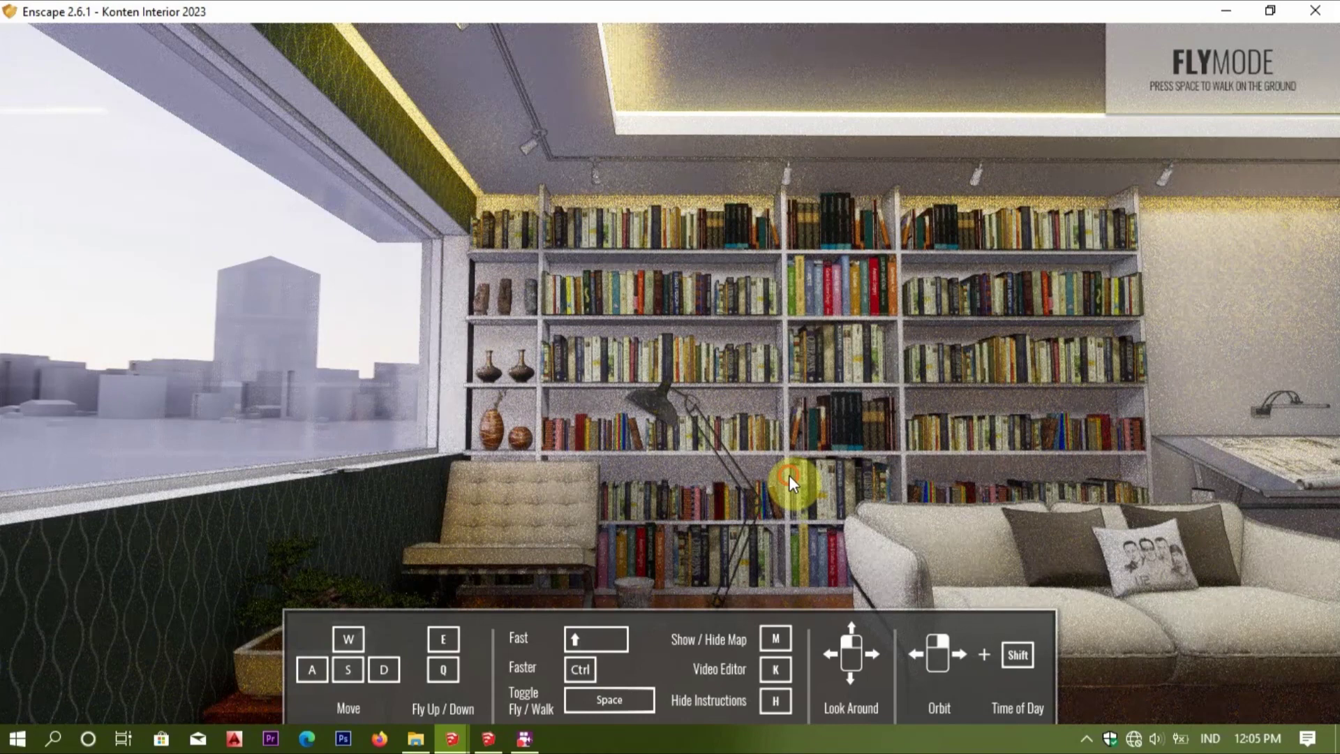
Fly the Enscape camera around the room to fit the whole sofa in view.
left_click_drag(789, 474, 789, 496)
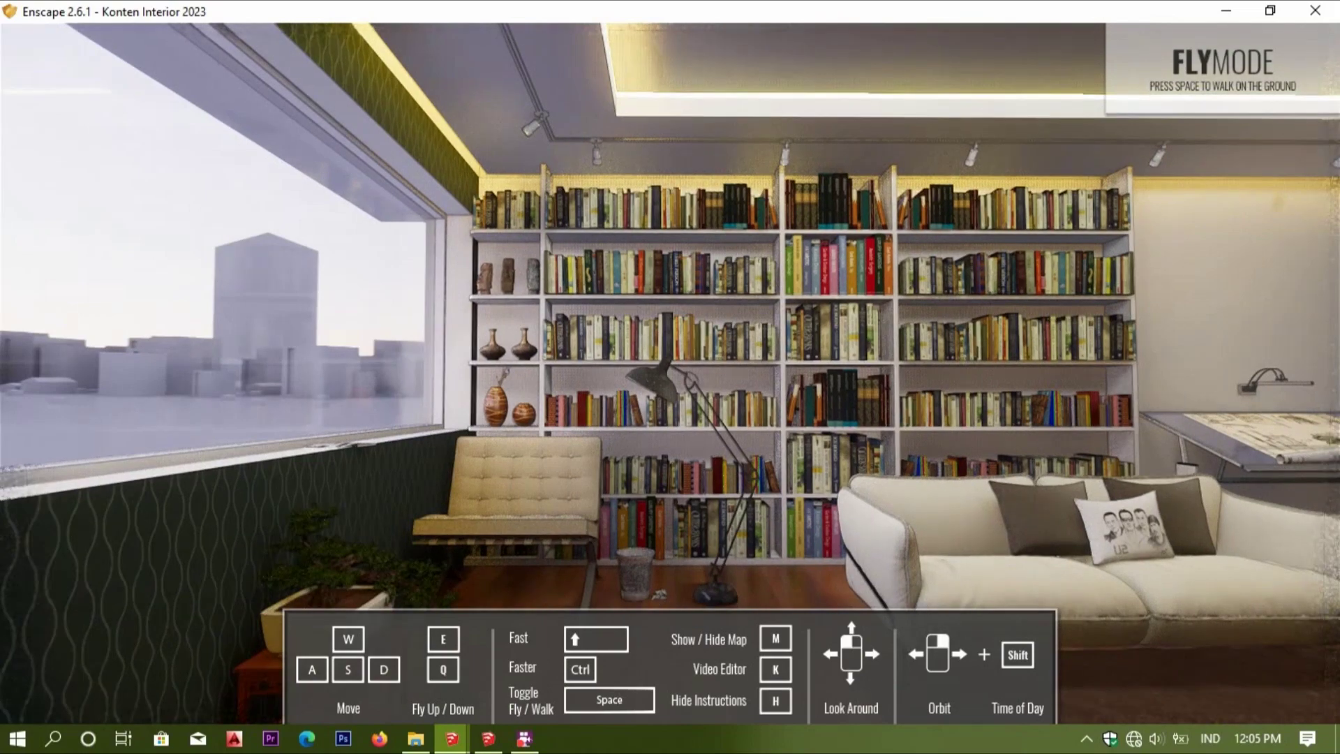
key("w")
key("s")
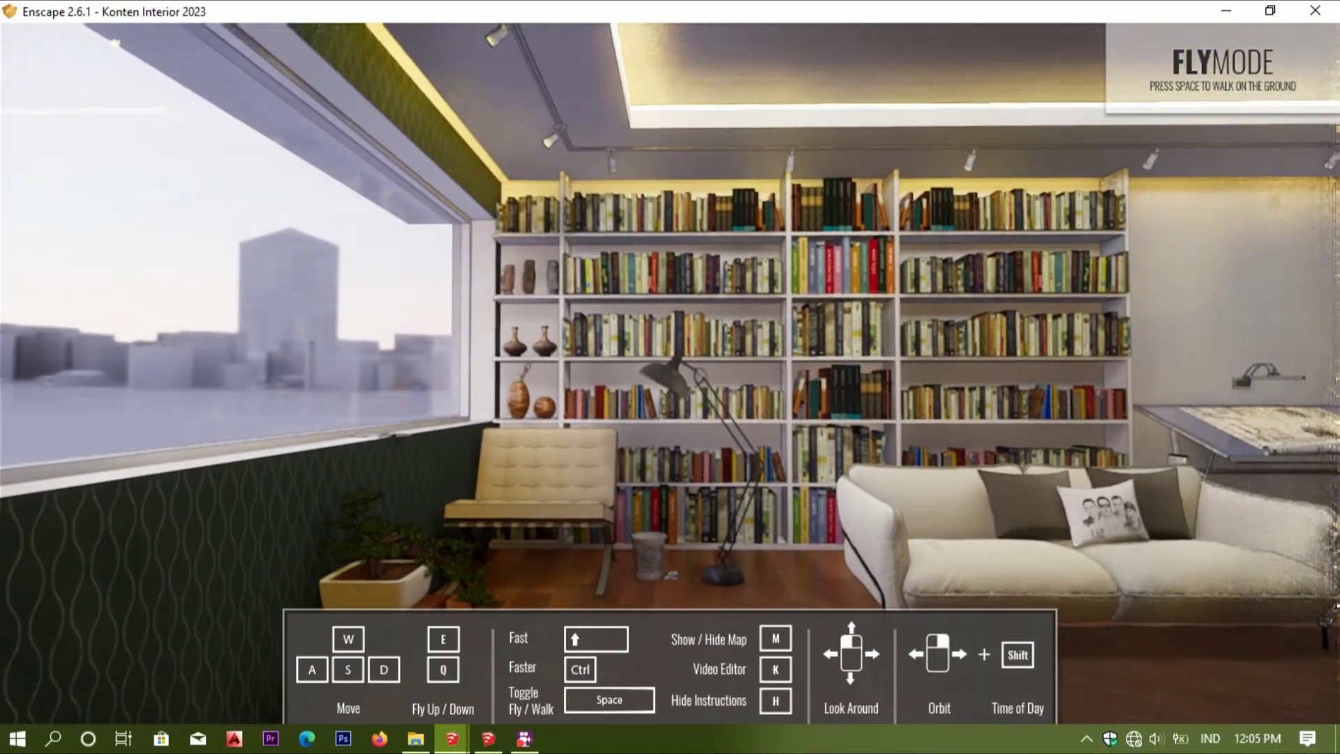
key("d")
key("e")
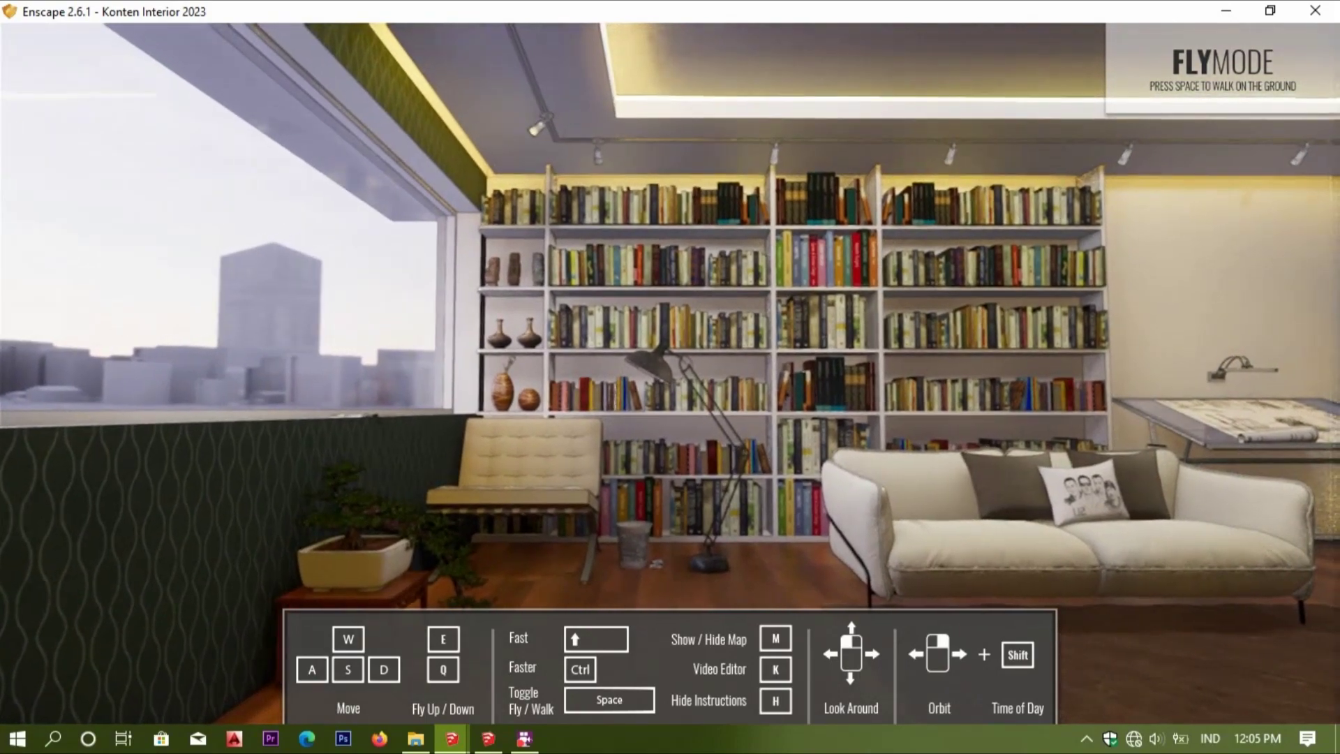
key("a")
key("d")
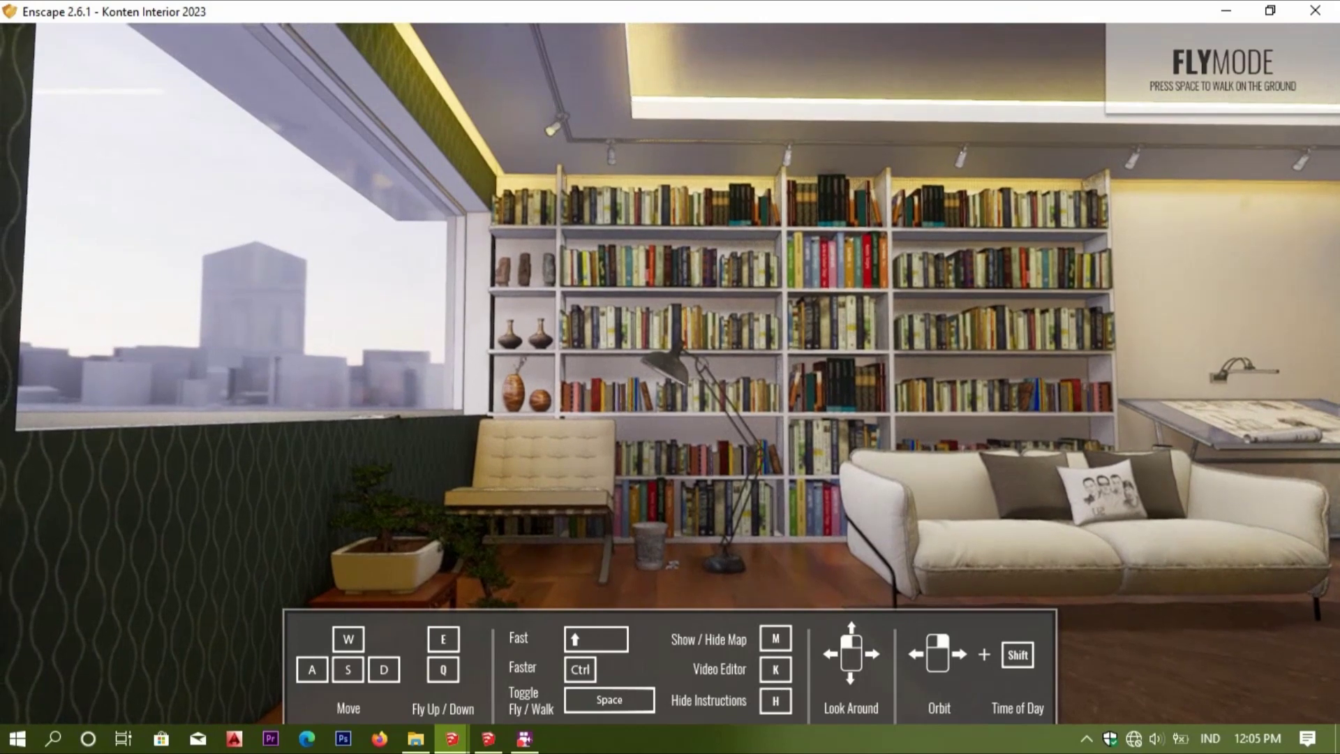
key("e")
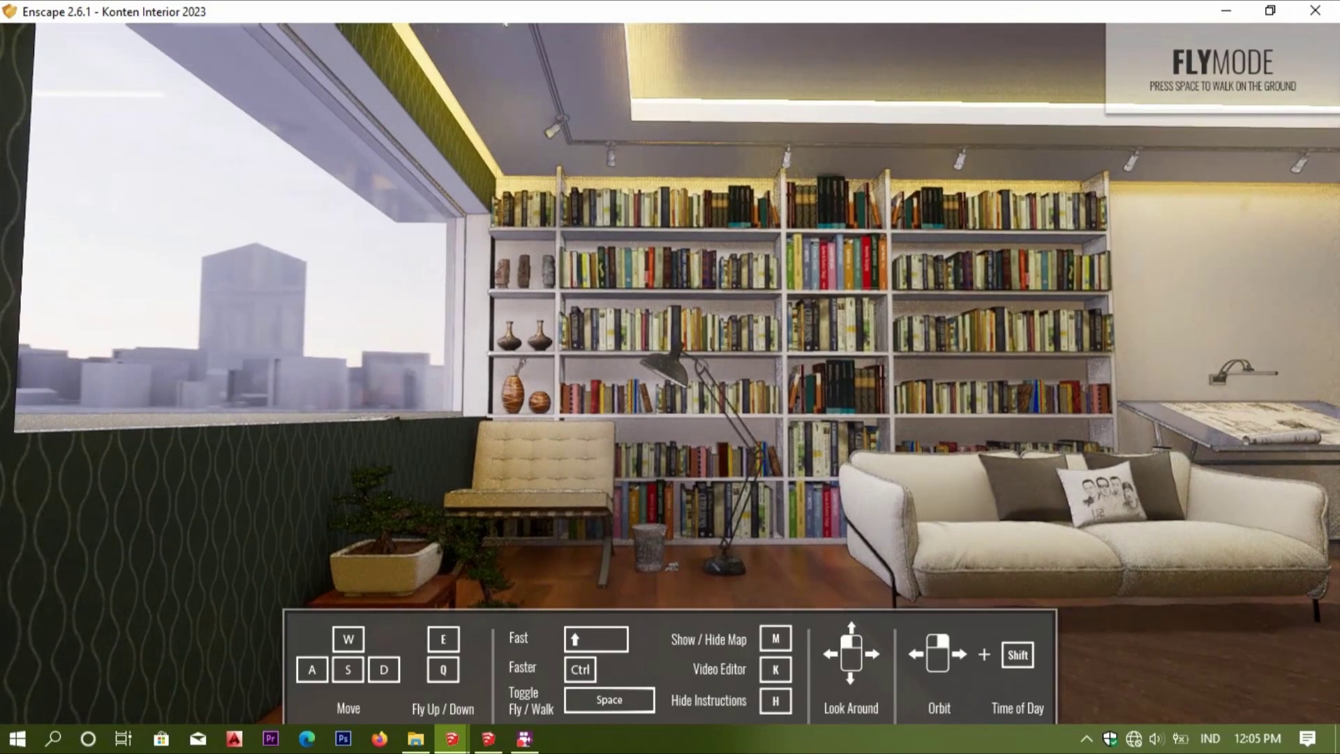
key("e")
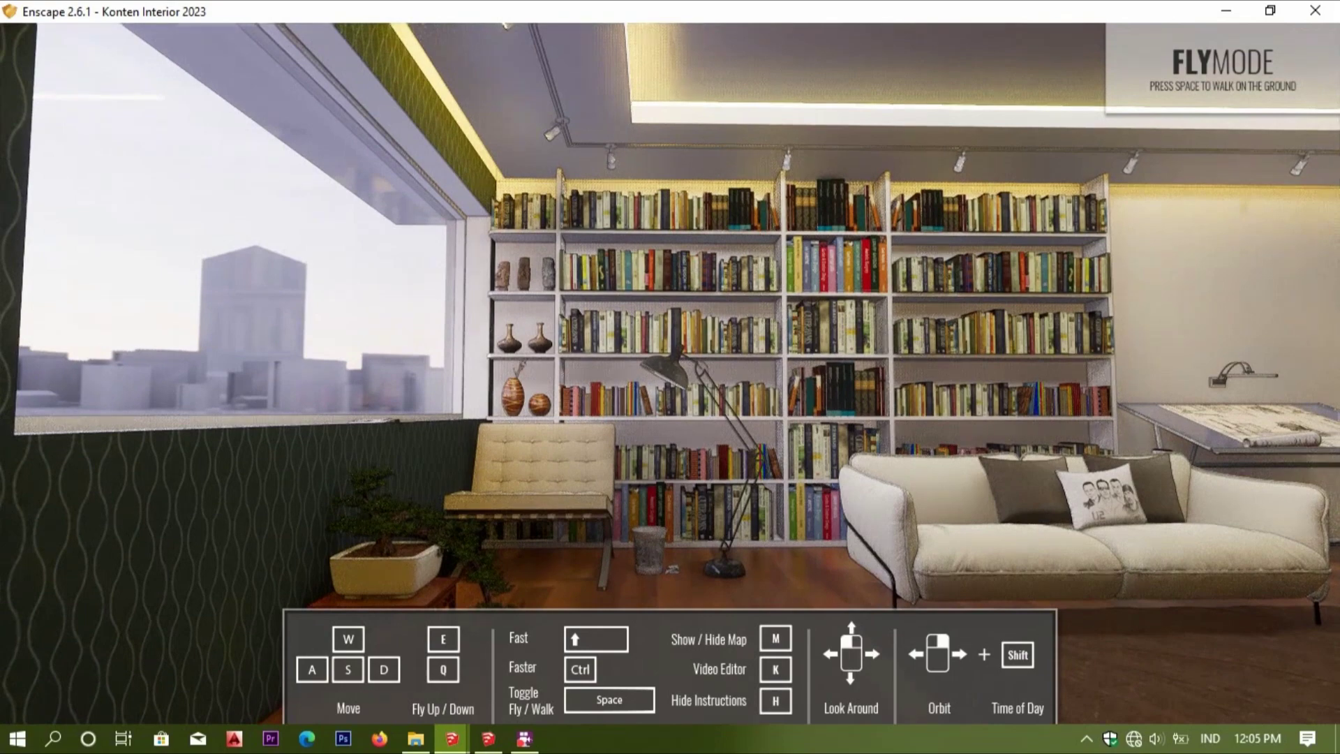
key("q")
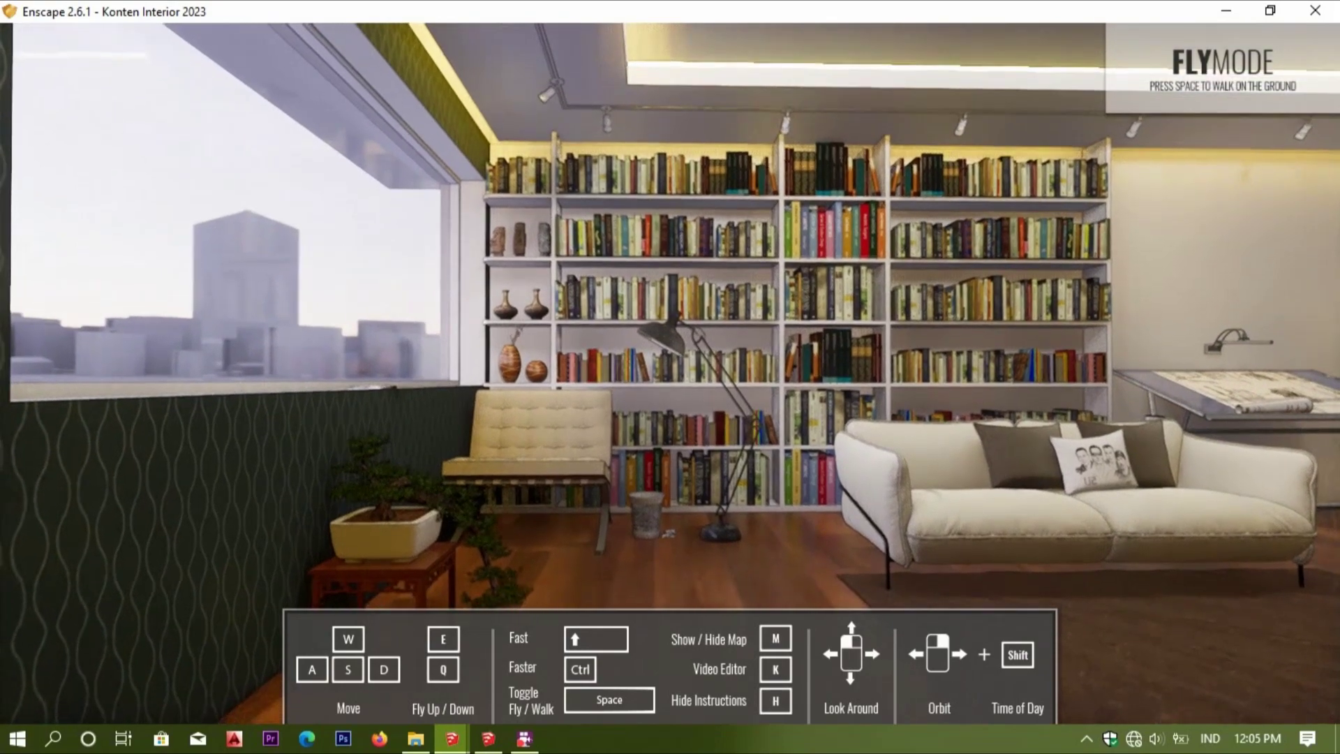
key("w")
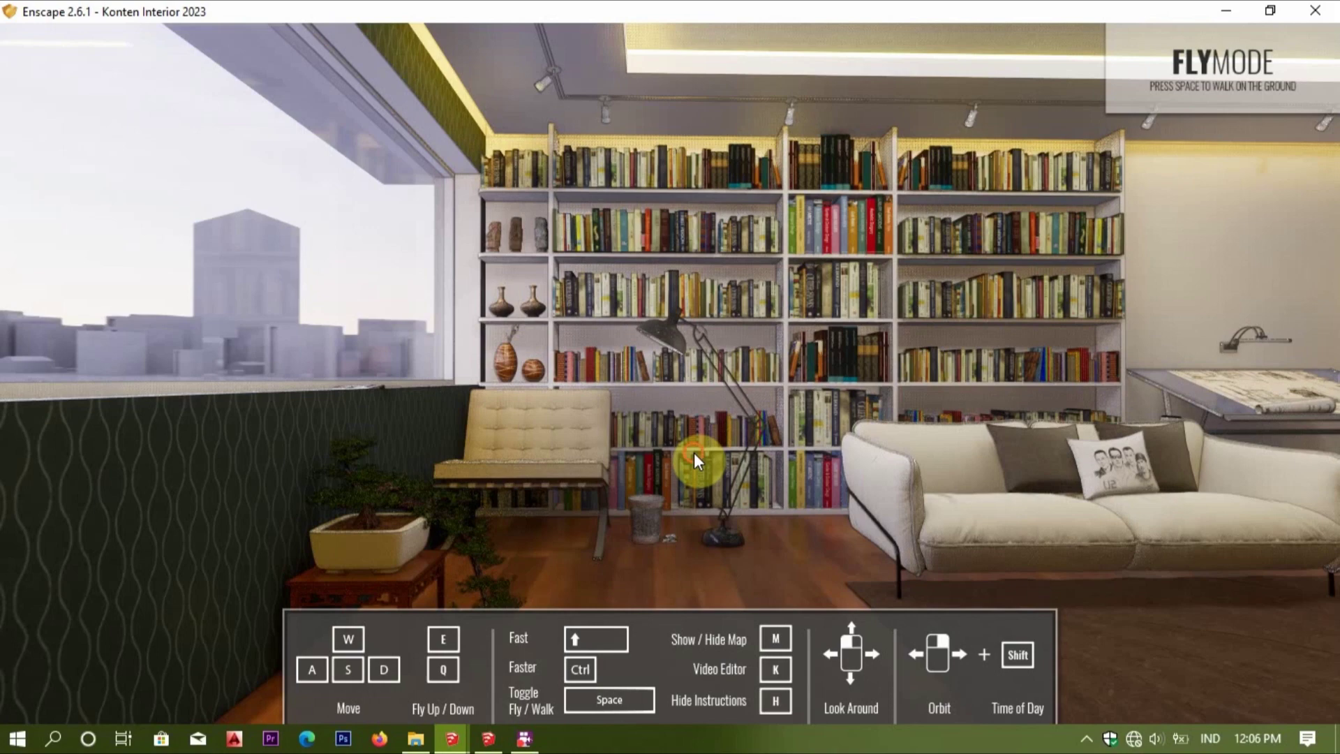
Fly the camera down and forward toward the bookshelf wall.
left_click_drag(695, 457, 696, 447)
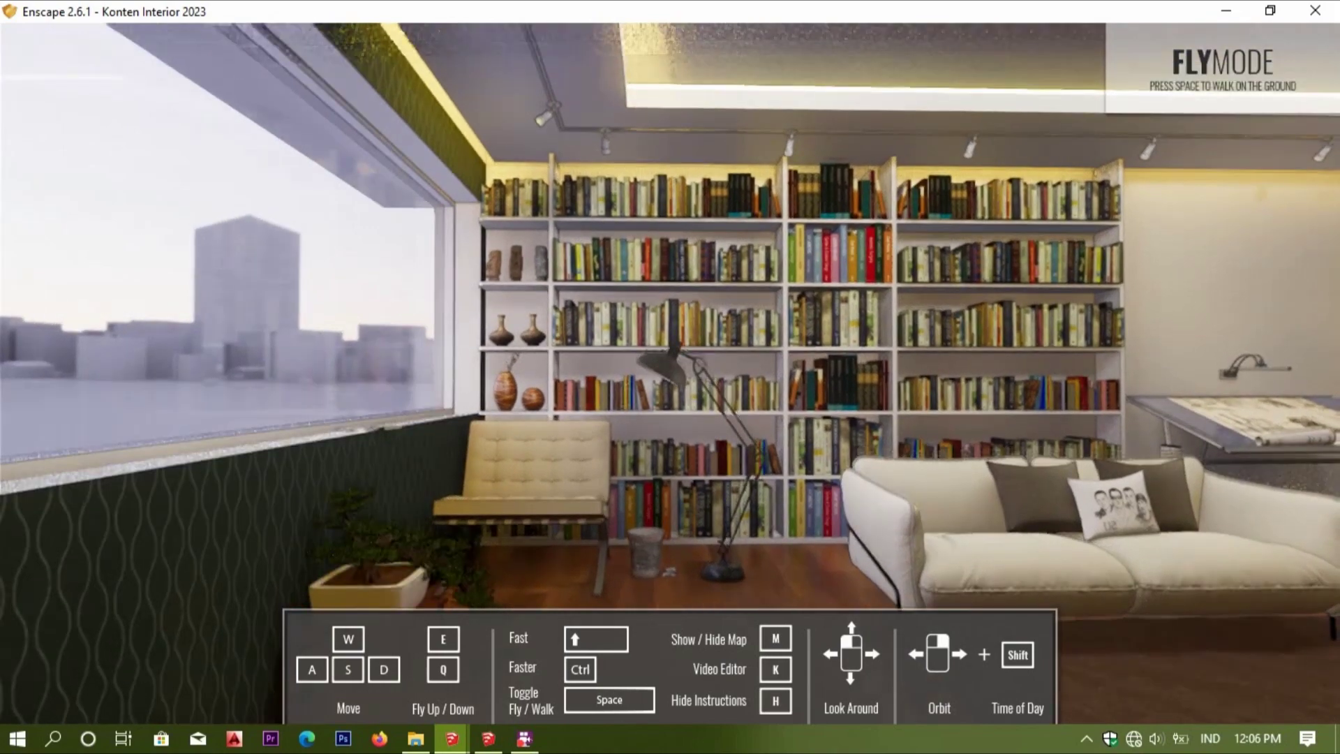
key("w")
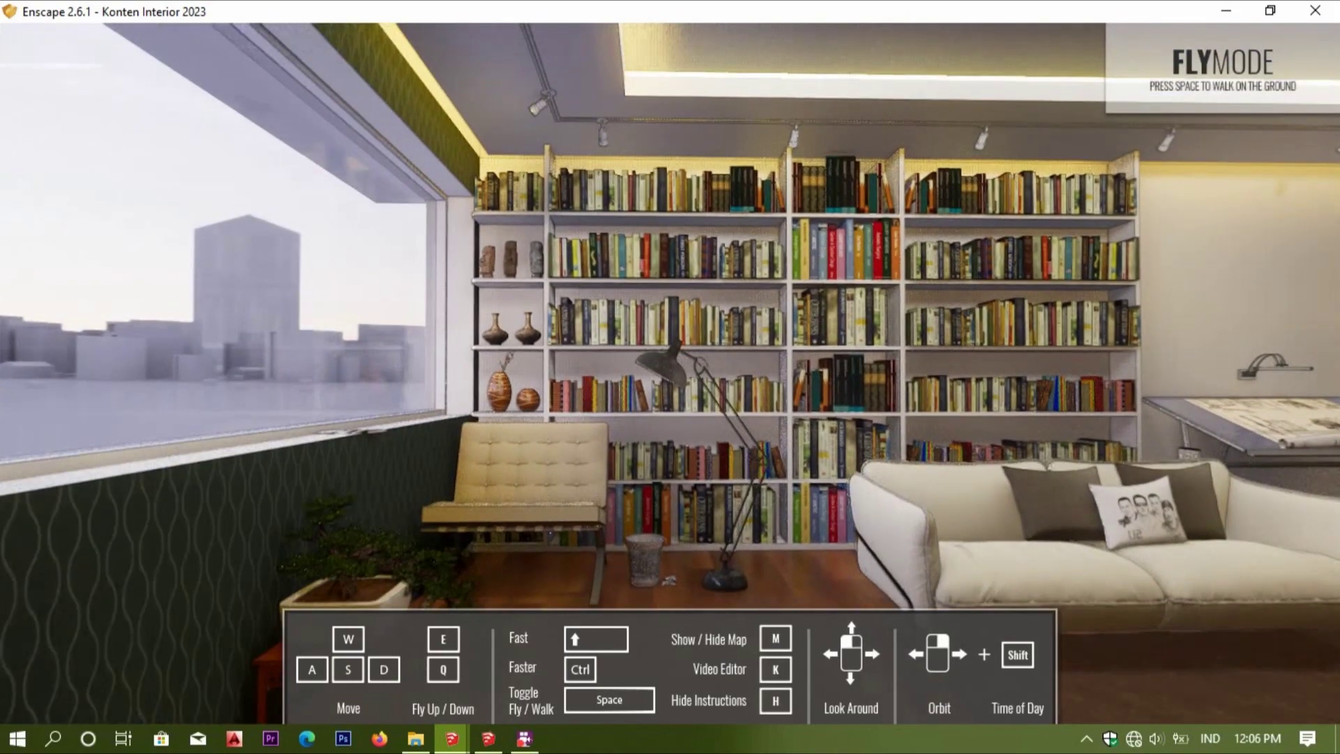
key("q")
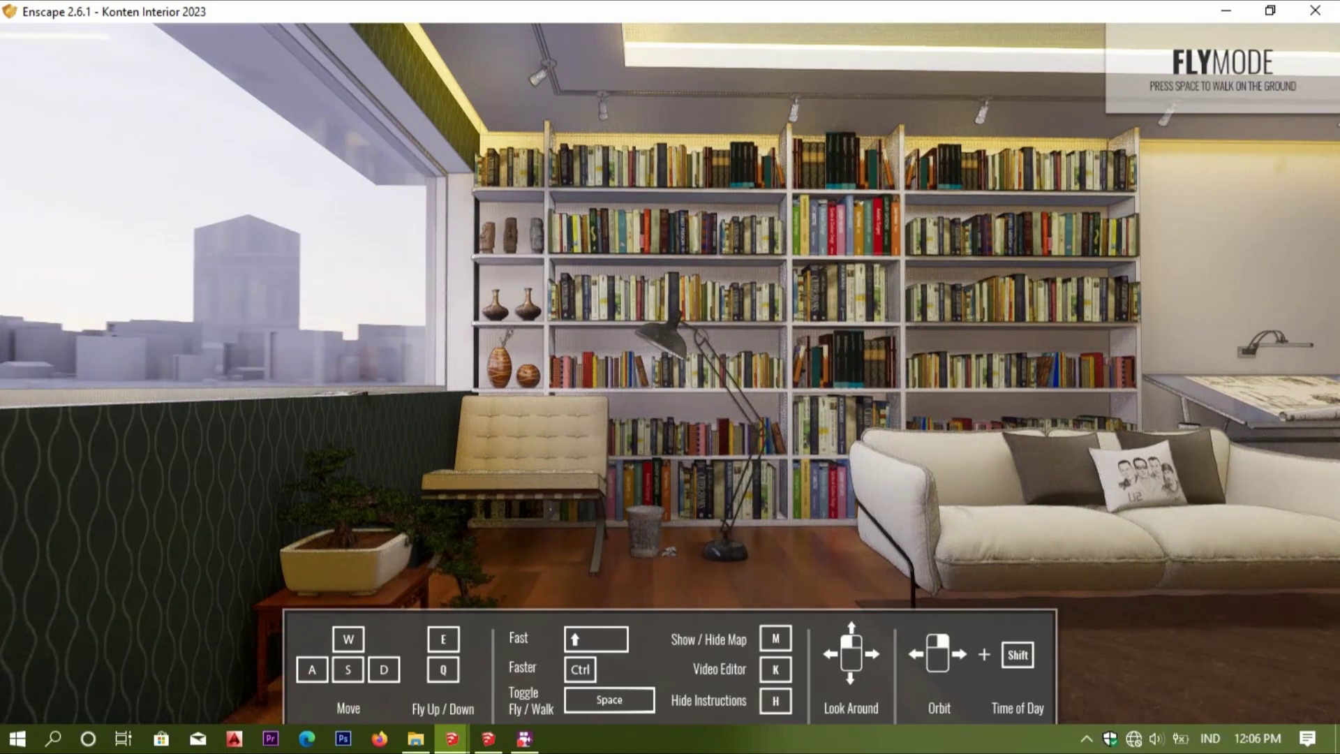
key("w")
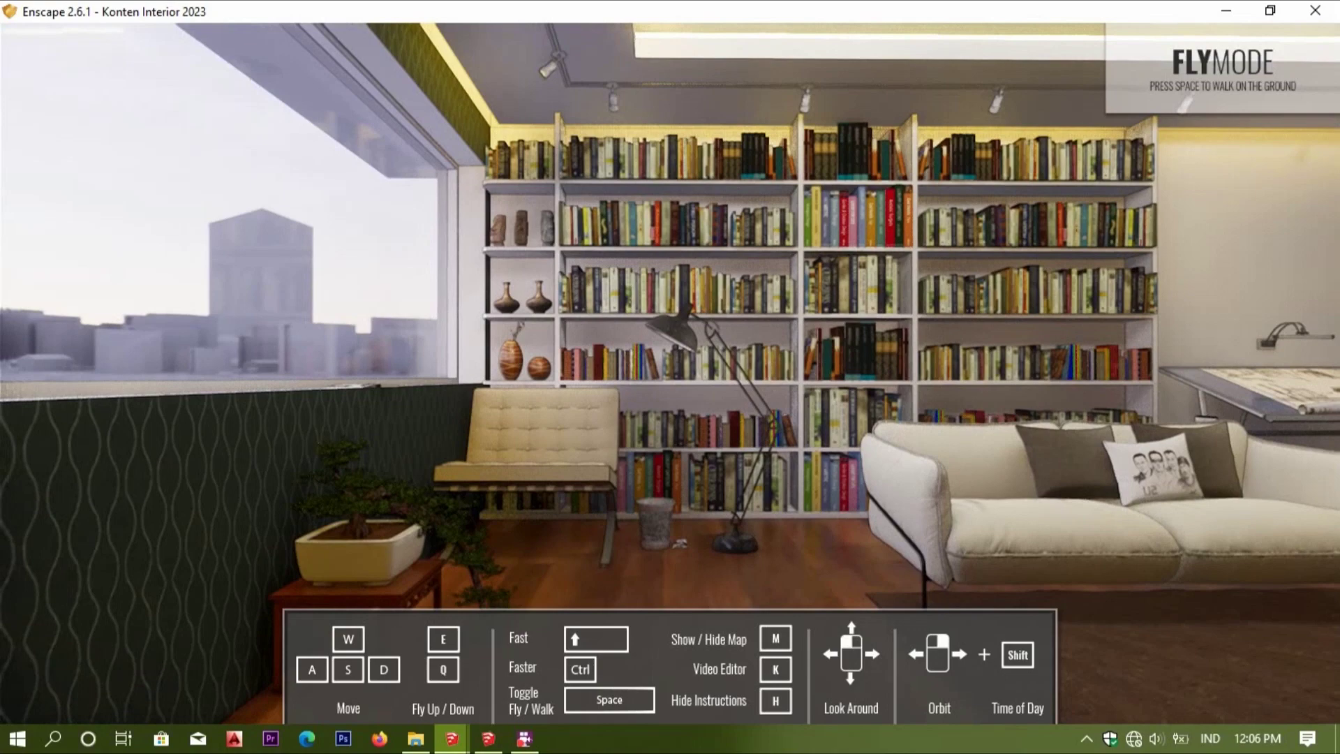
Close the Enscape materials editor and maximize SketchUp in select mode.
left_click(488, 739)
double_click(1197, 149)
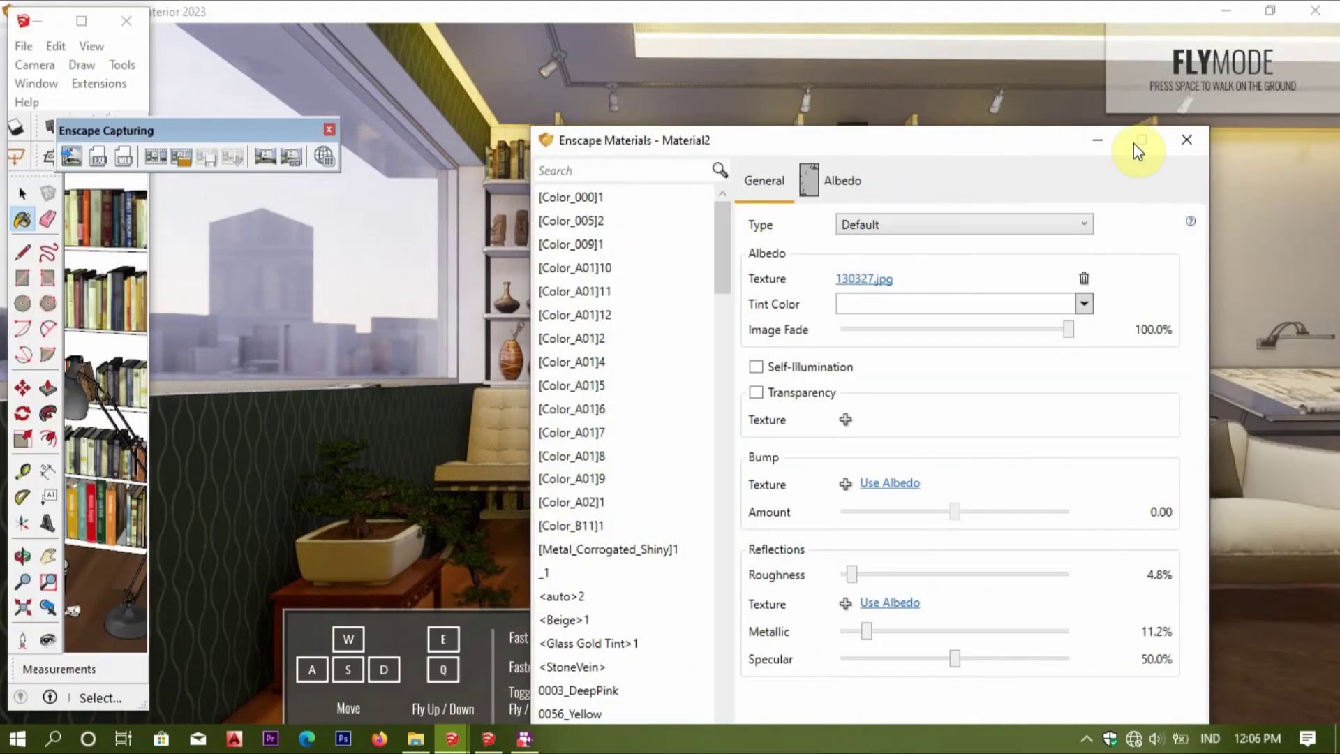
left_click(1185, 139)
left_click(81, 21)
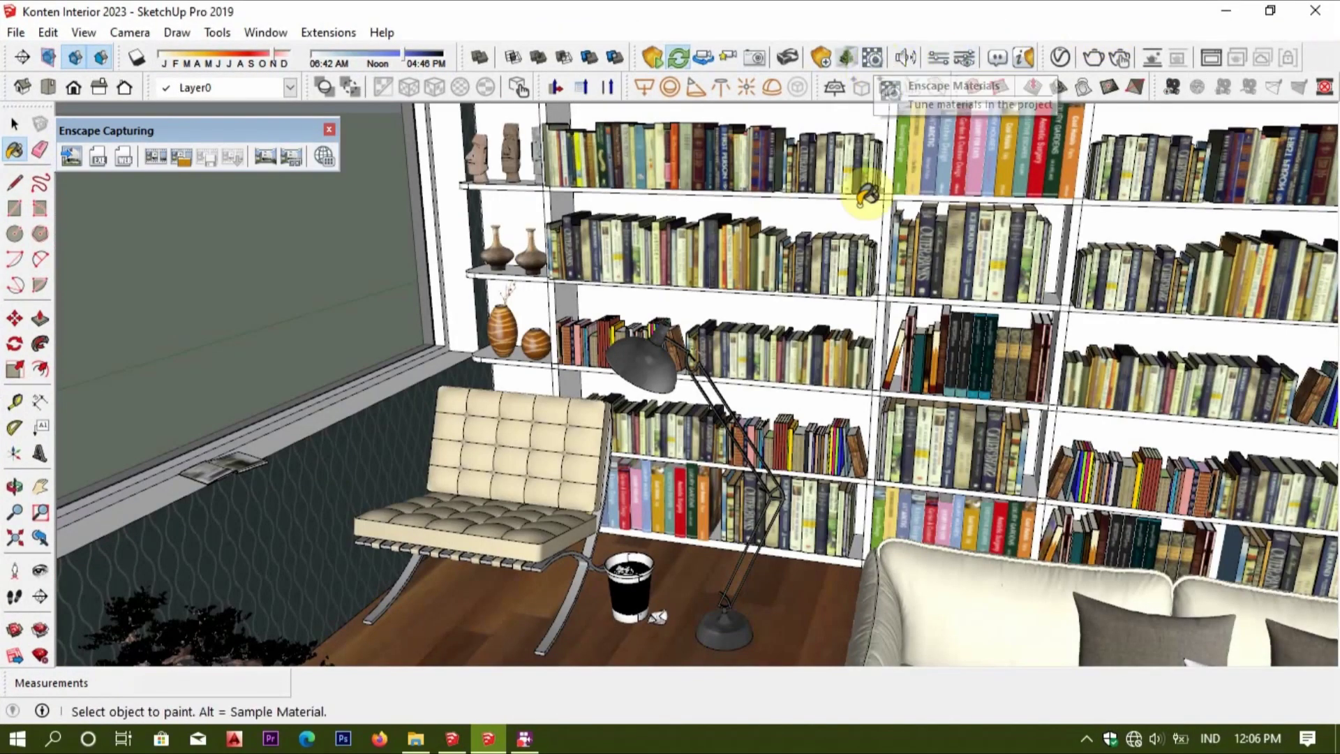
key("space")
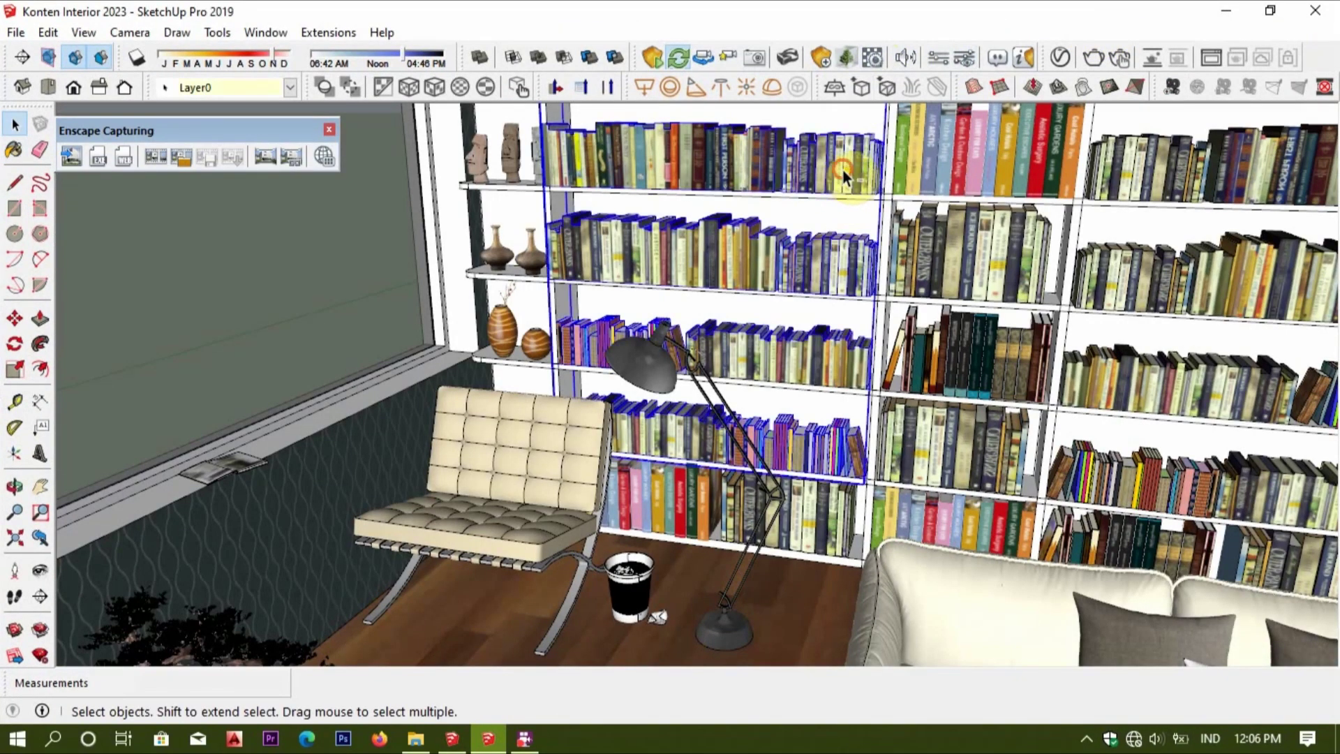
Open Enscape Visual Settings and dismiss the write-access warning.
left_click(963, 59)
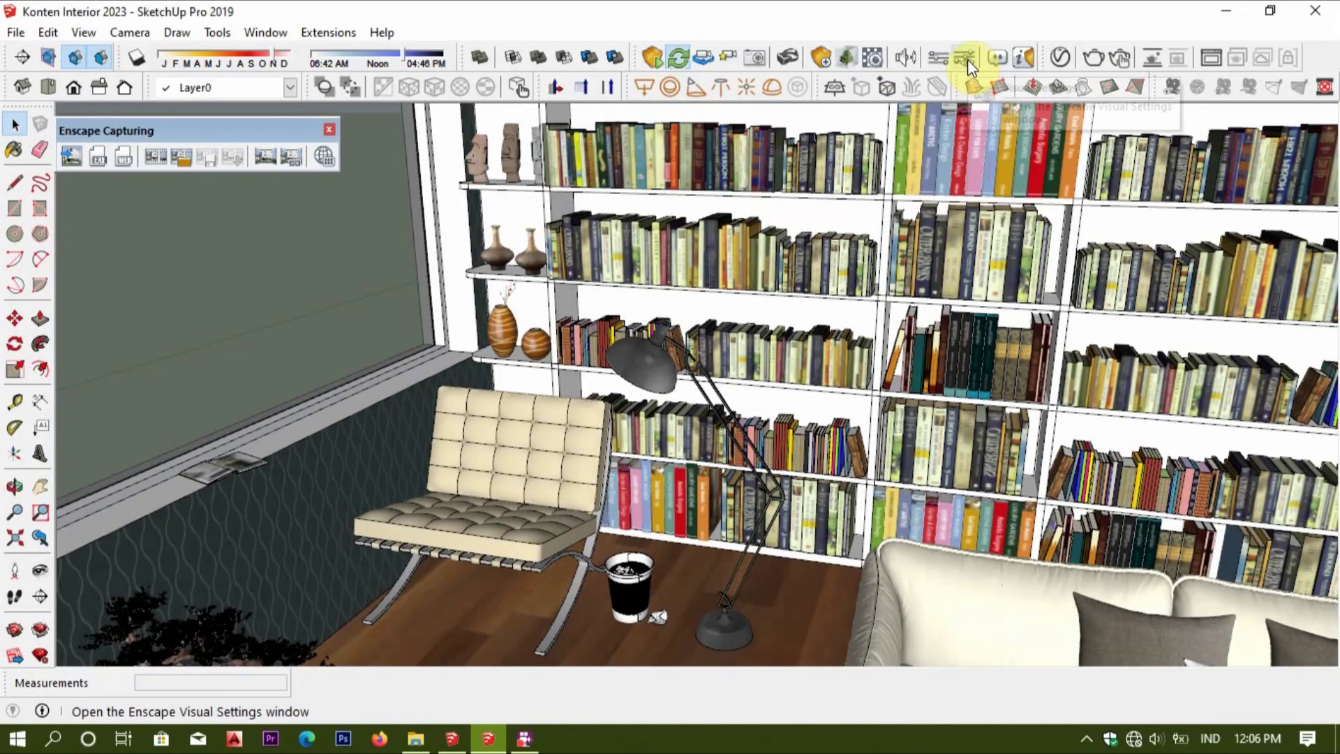
left_click(967, 60)
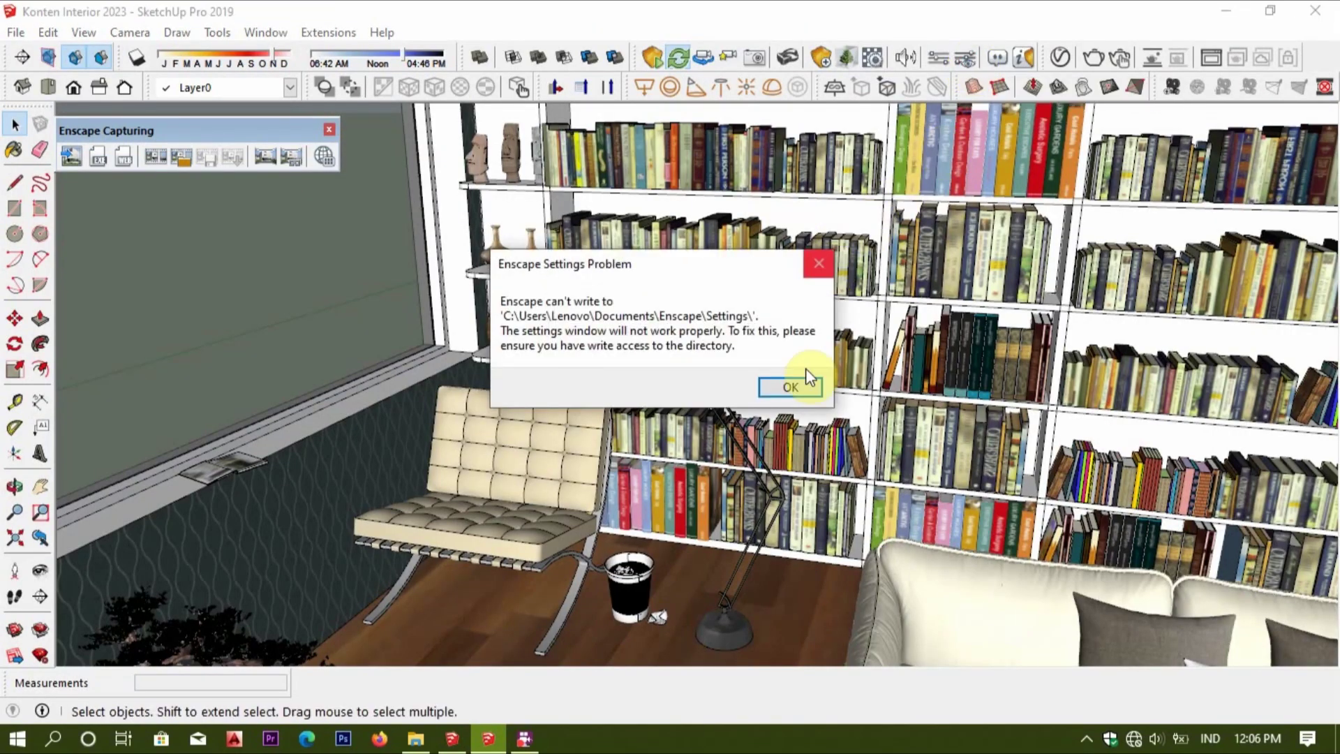
left_click(802, 388)
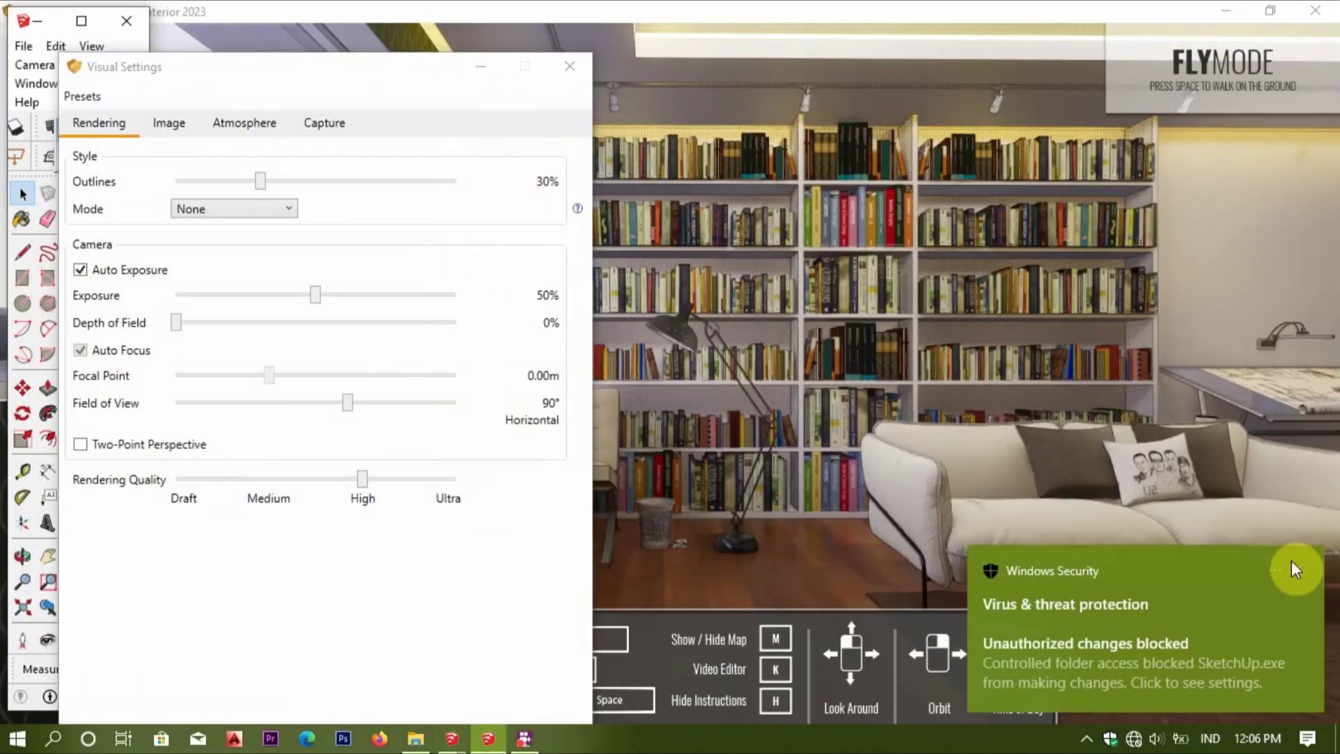
Move Visual Settings to the right and expand Atmosphere's horizon source options.
left_click(1300, 571)
left_click_drag(381, 78, 965, 71)
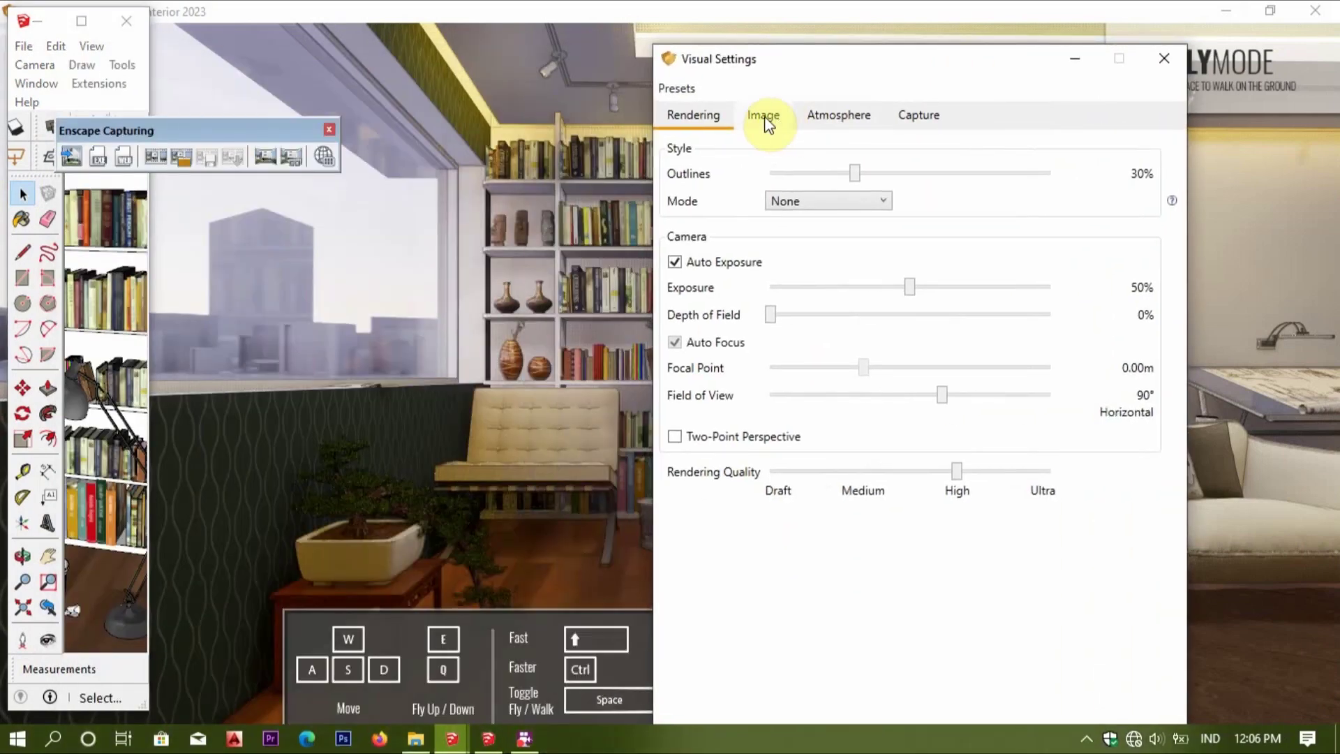
left_click(835, 118)
left_click(887, 462)
left_click(870, 487)
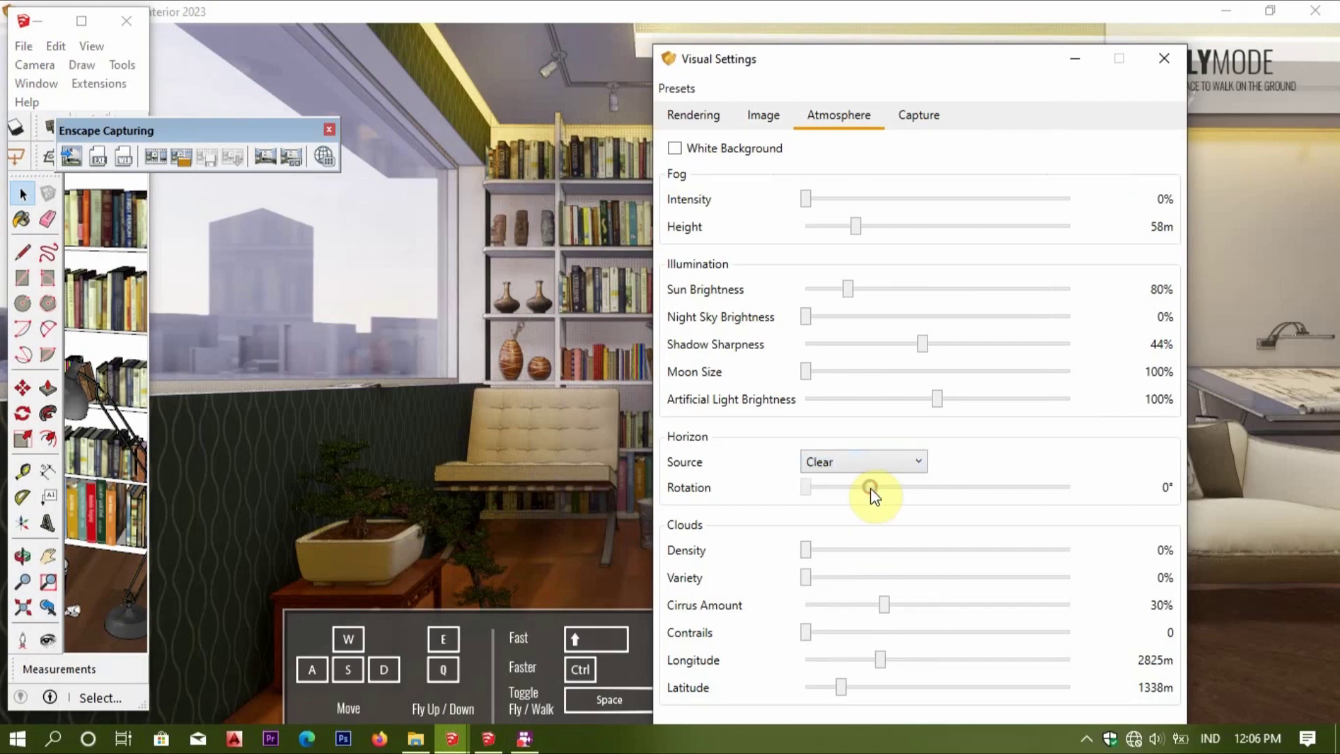
Try Skybox, Forest and Mountains horizons, previewing Mountains in the render.
left_click(858, 461)
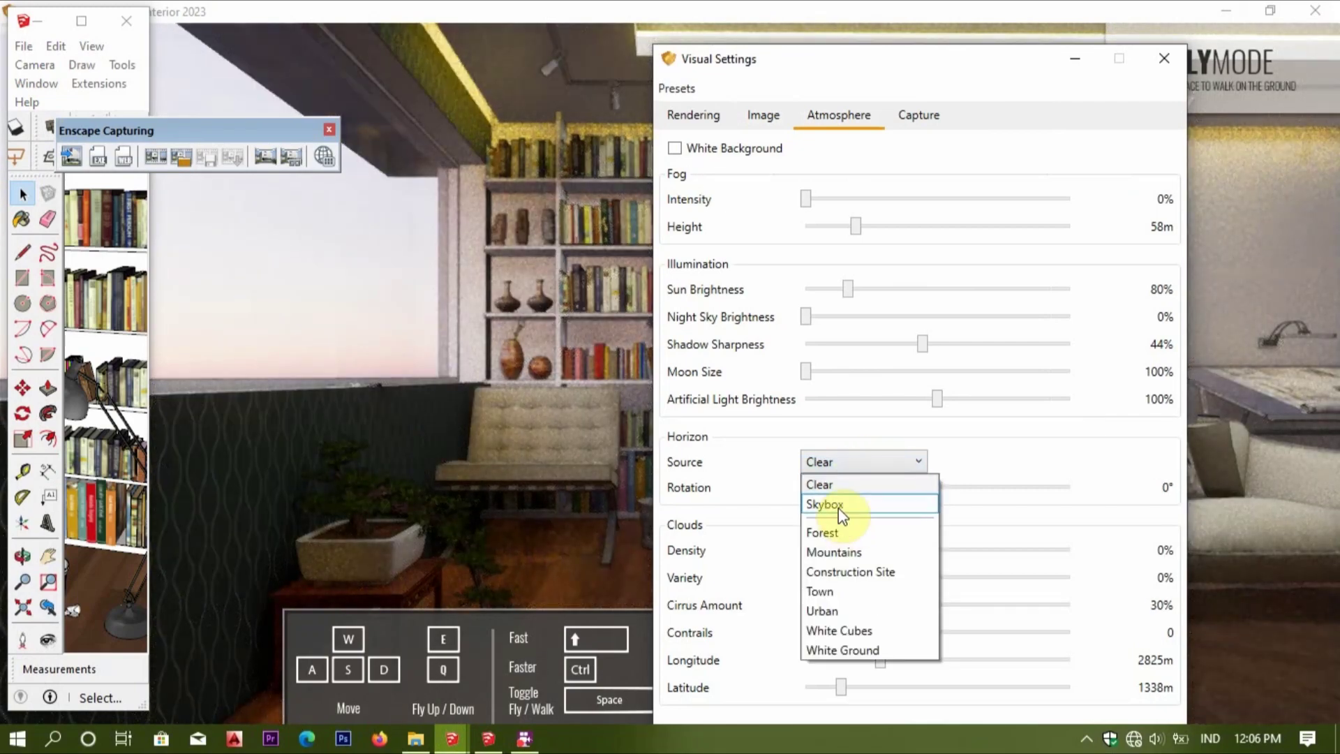
left_click(838, 508)
left_click(857, 460)
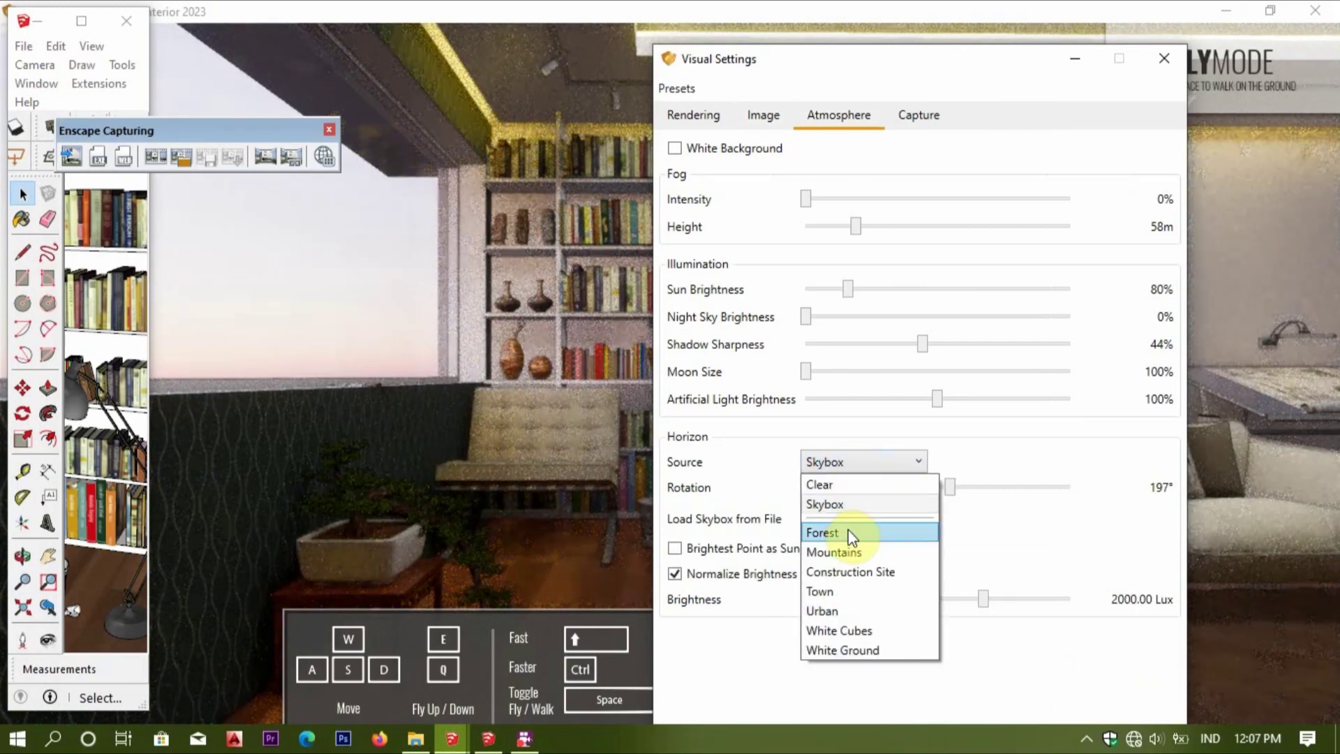
left_click(848, 530)
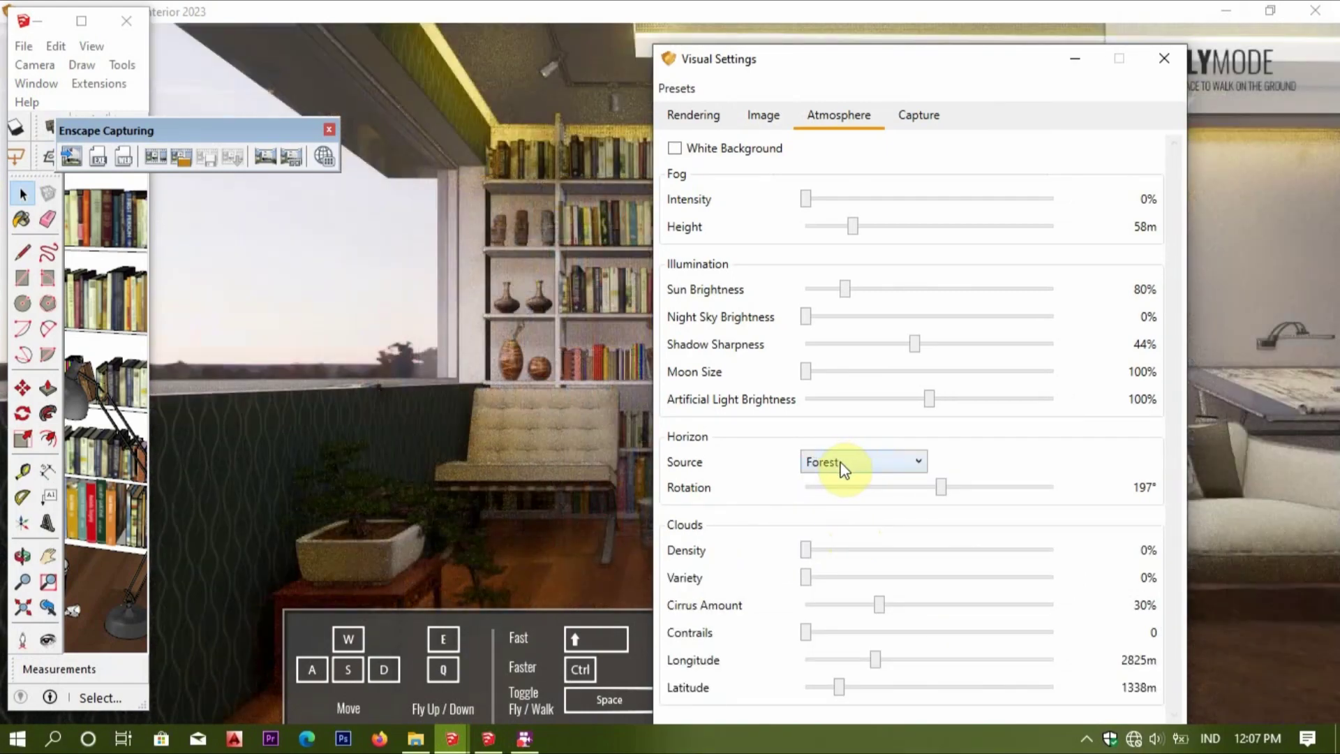
left_click(843, 463)
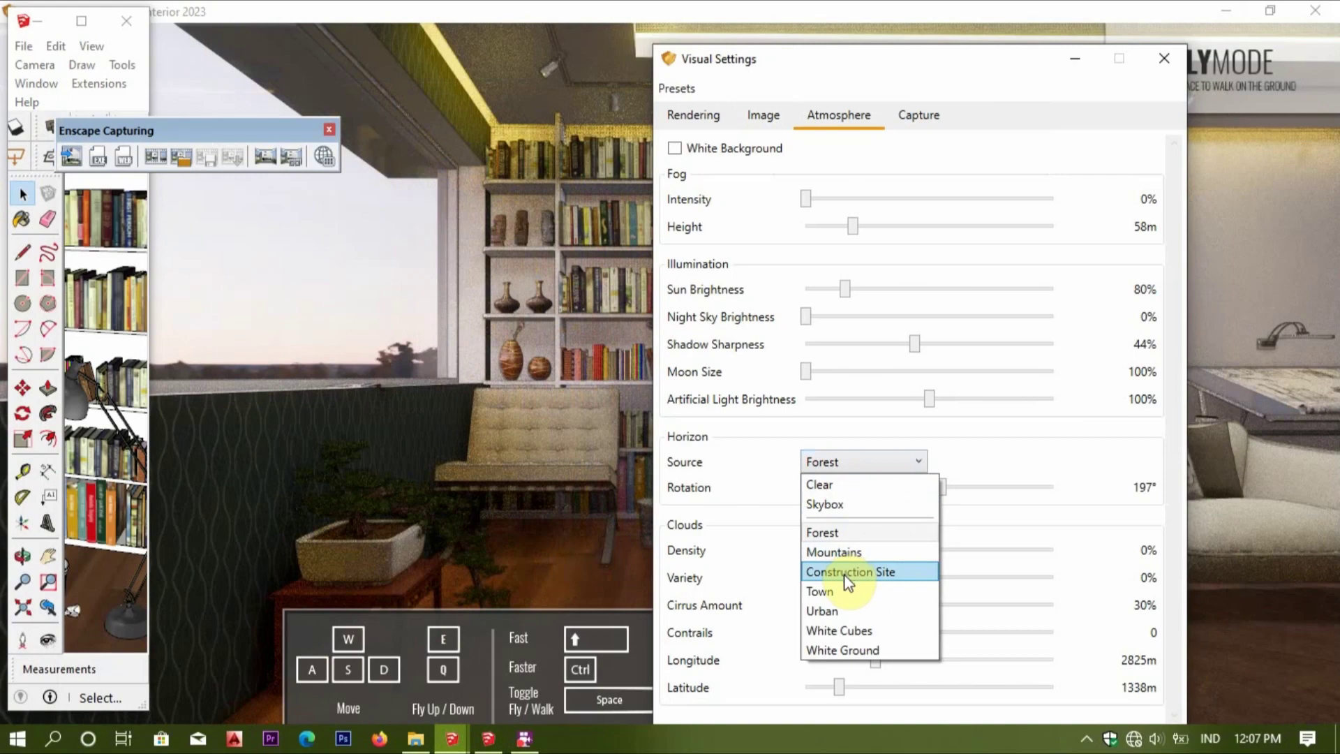
left_click(844, 553)
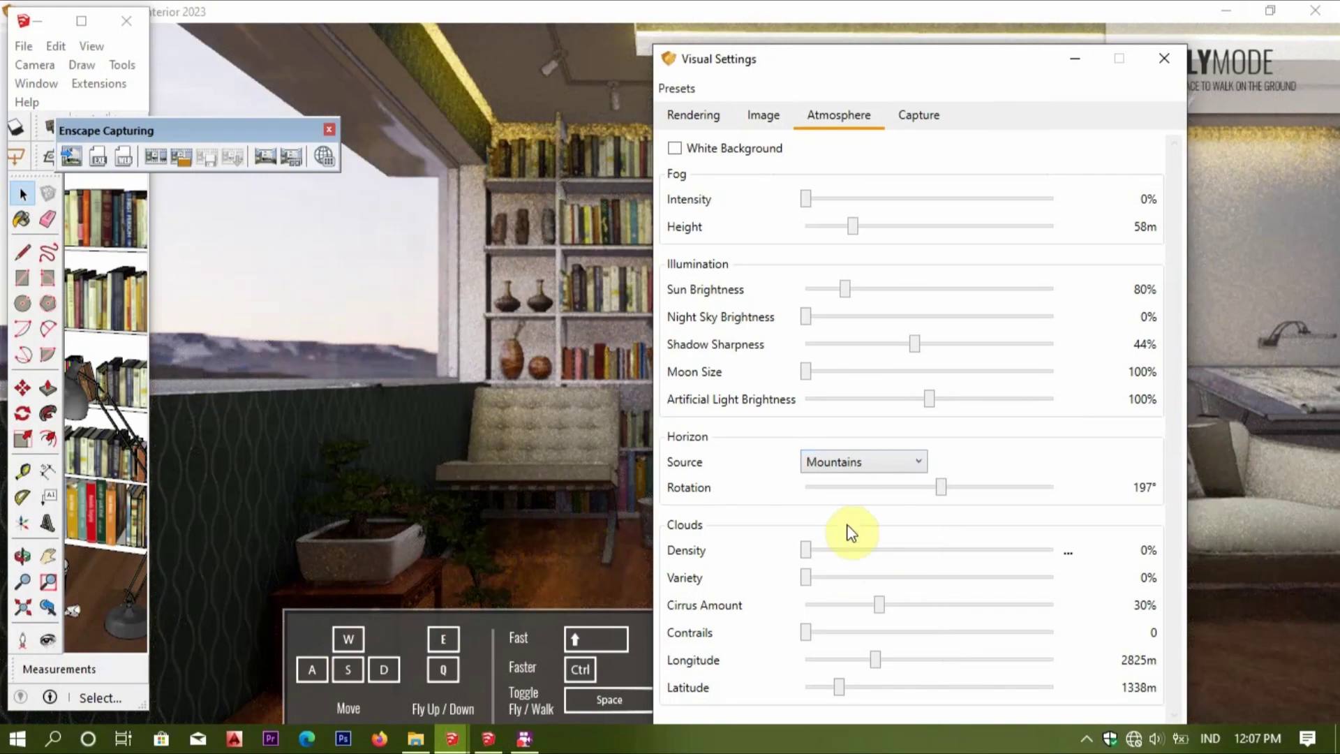
left_click(555, 384)
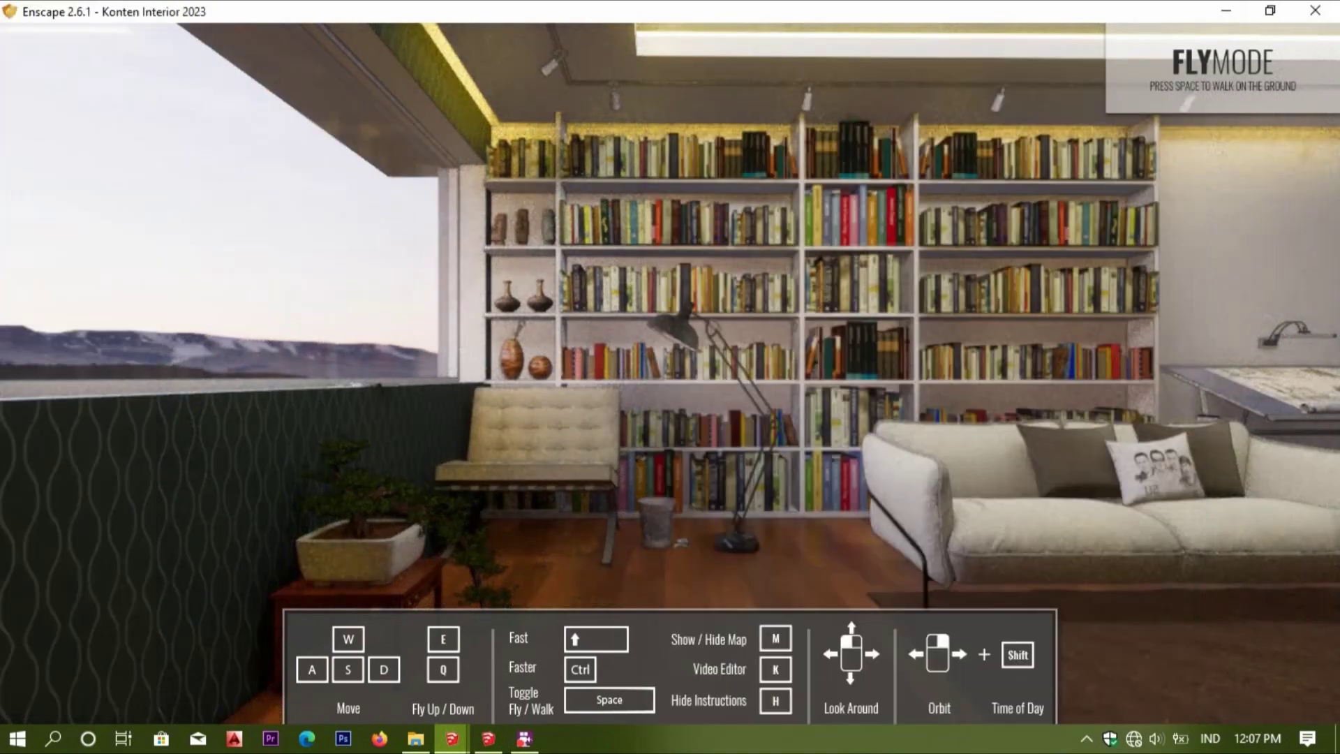
left_click_drag(597, 424, 548, 559)
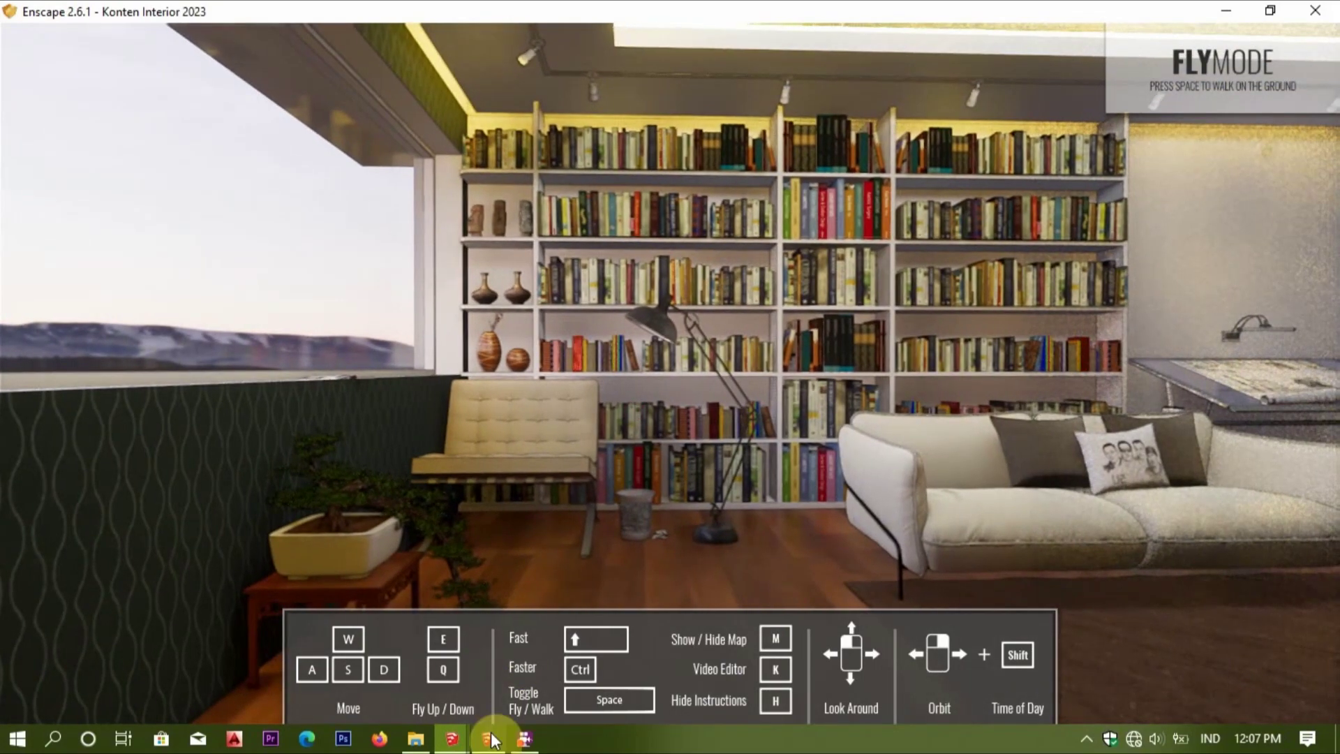
Try Construction Site and Urban horizons, previewing the urban skyline.
left_click(489, 738)
left_click(852, 463)
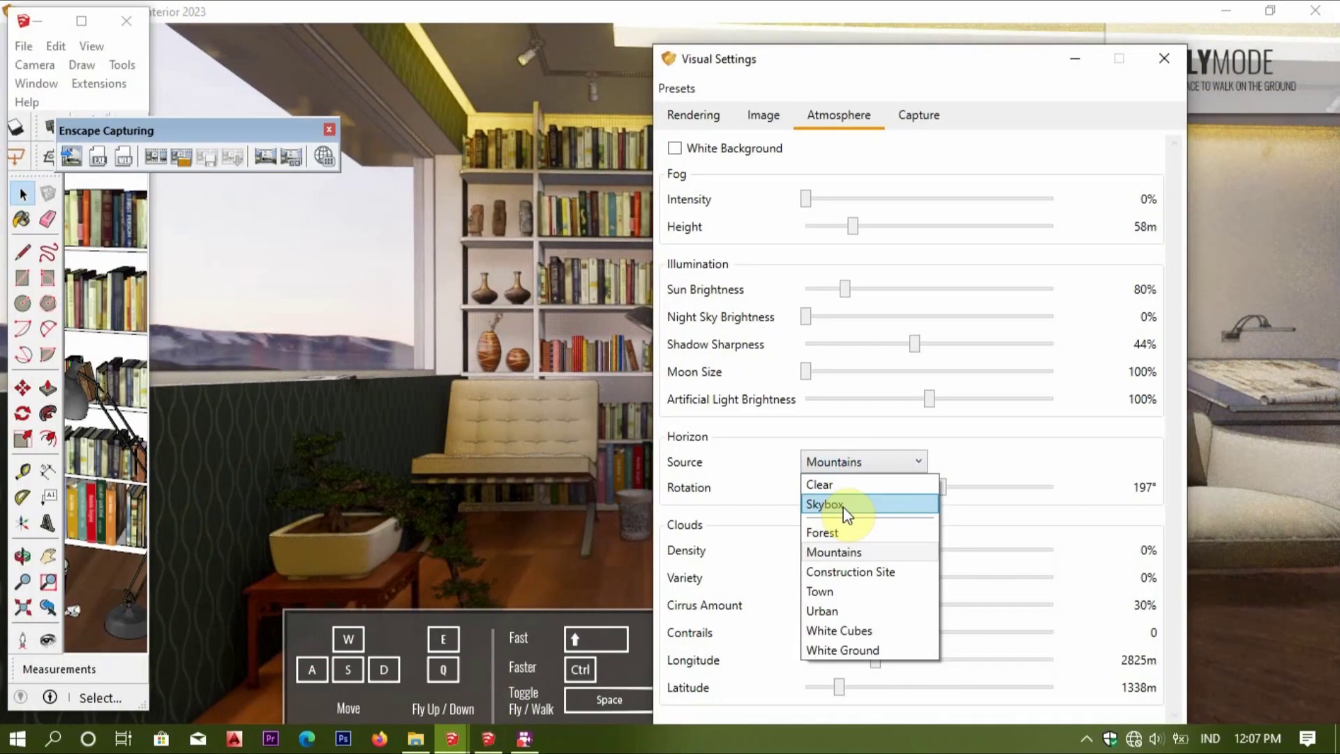
left_click(848, 579)
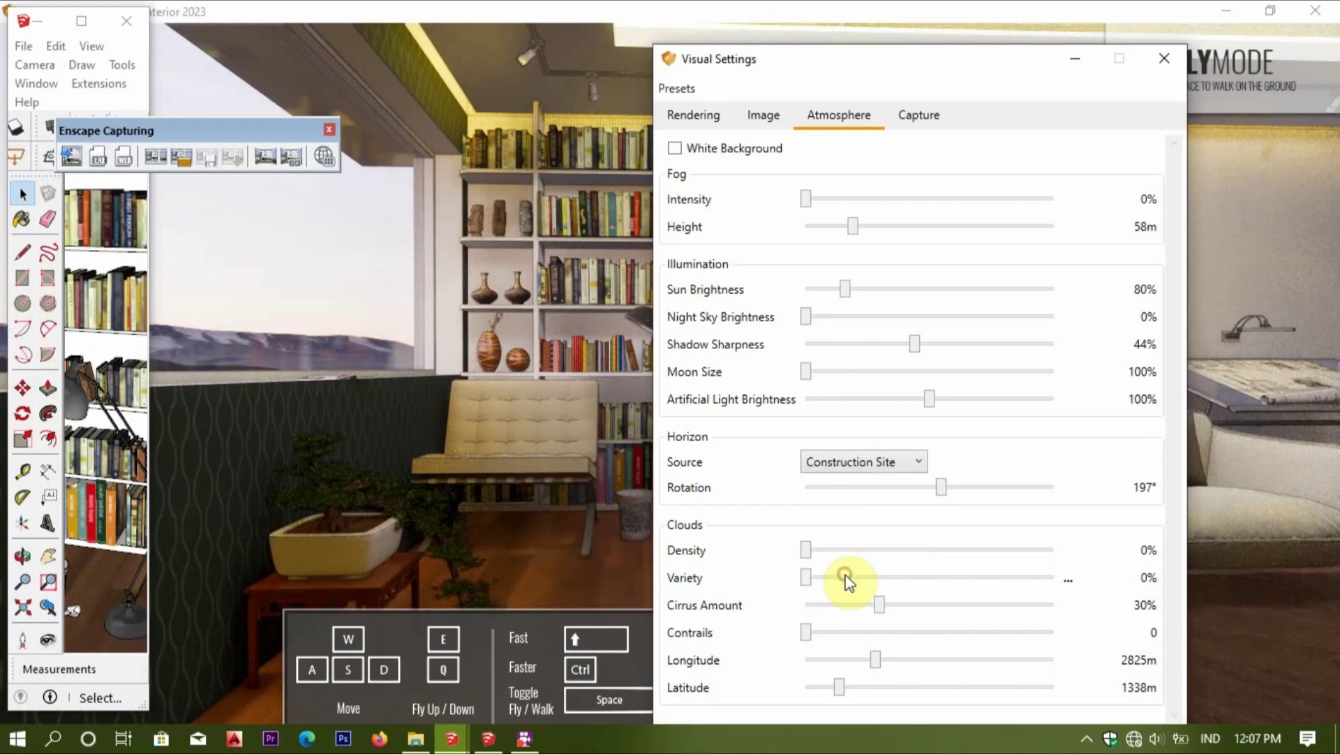
left_click(847, 464)
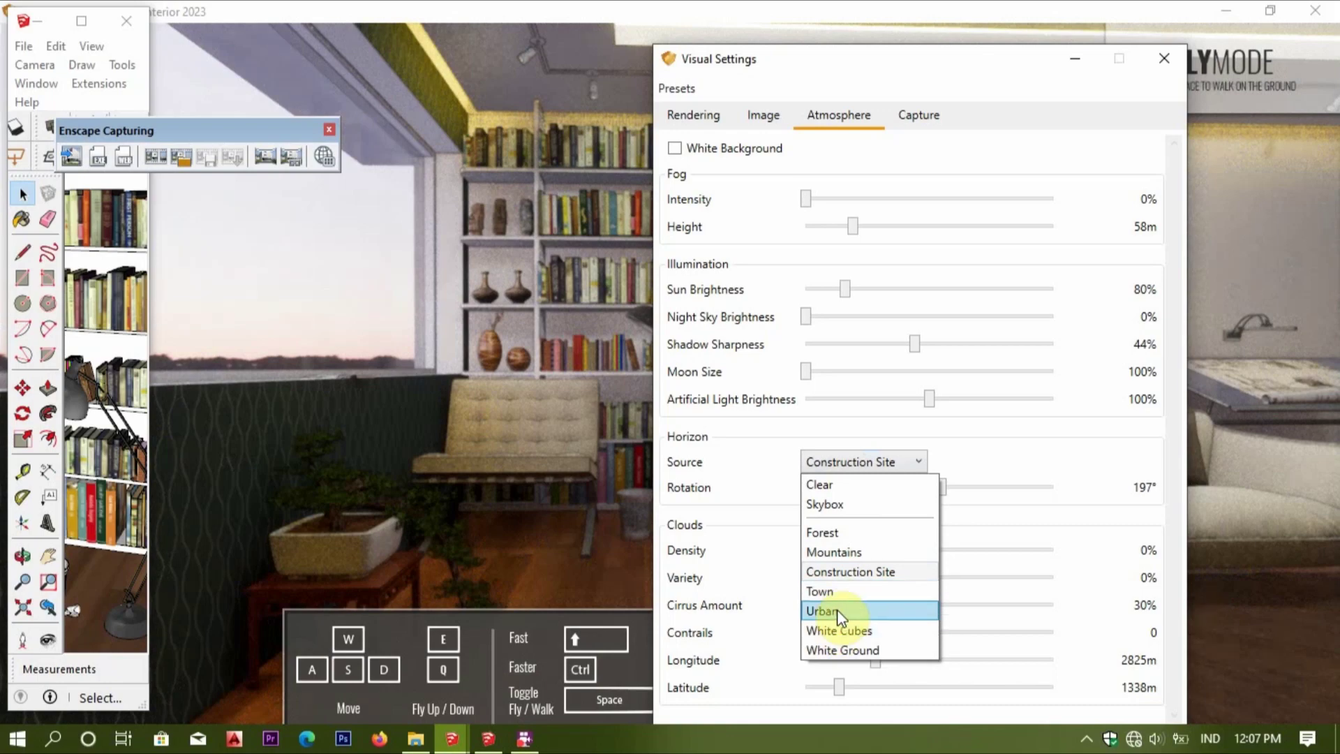
left_click(836, 611)
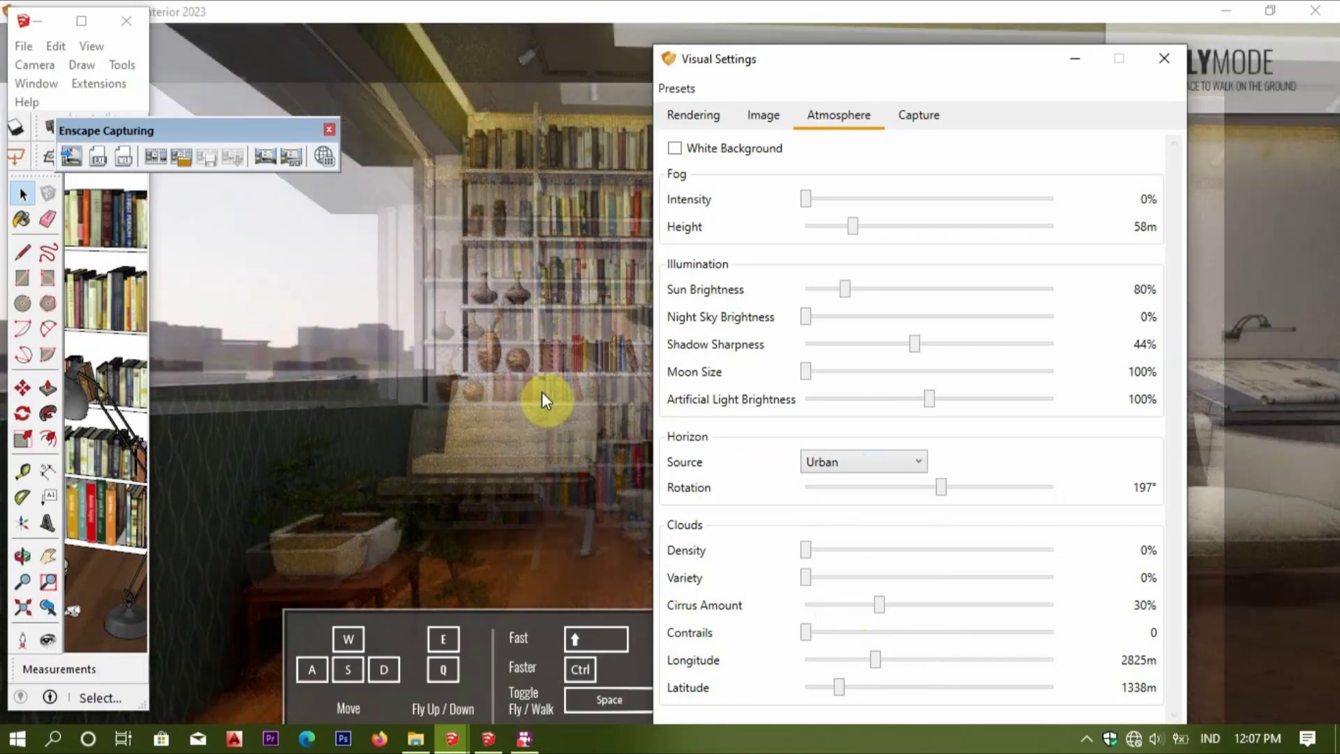
left_click(541, 390)
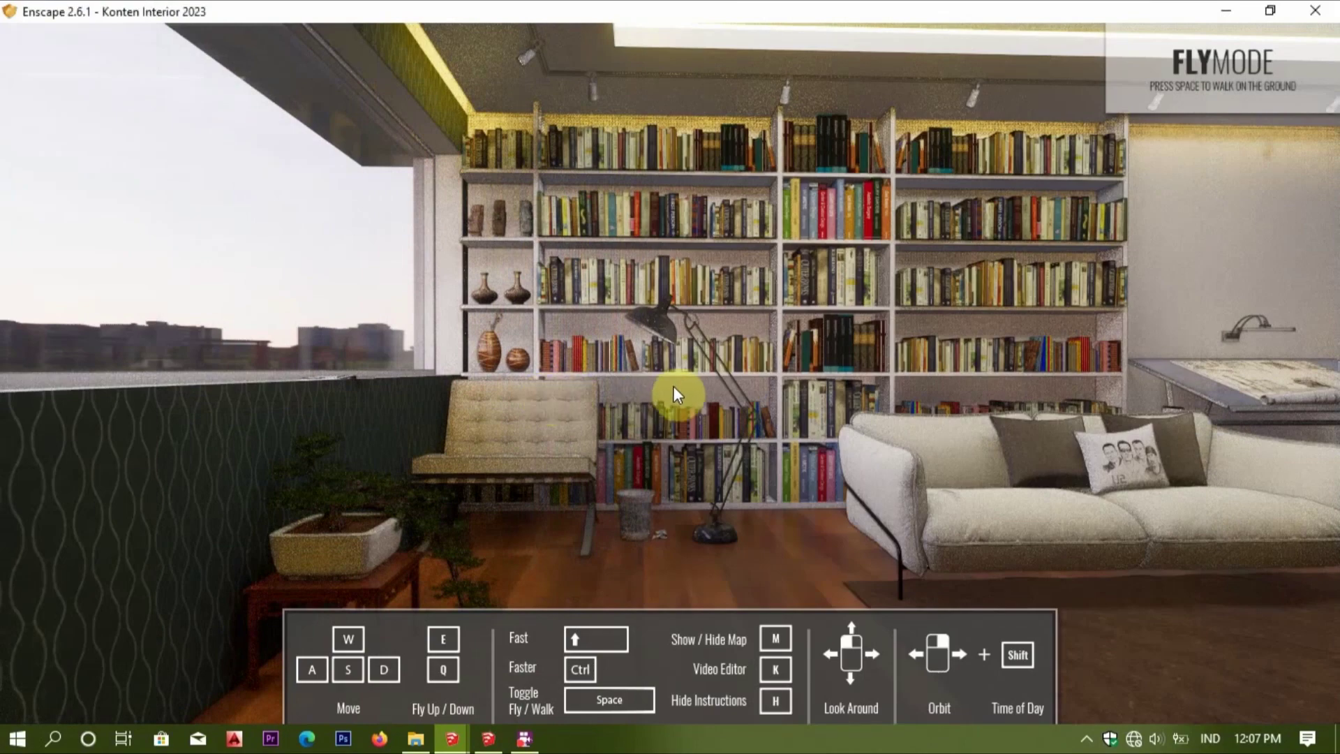
left_click_drag(673, 386, 545, 391)
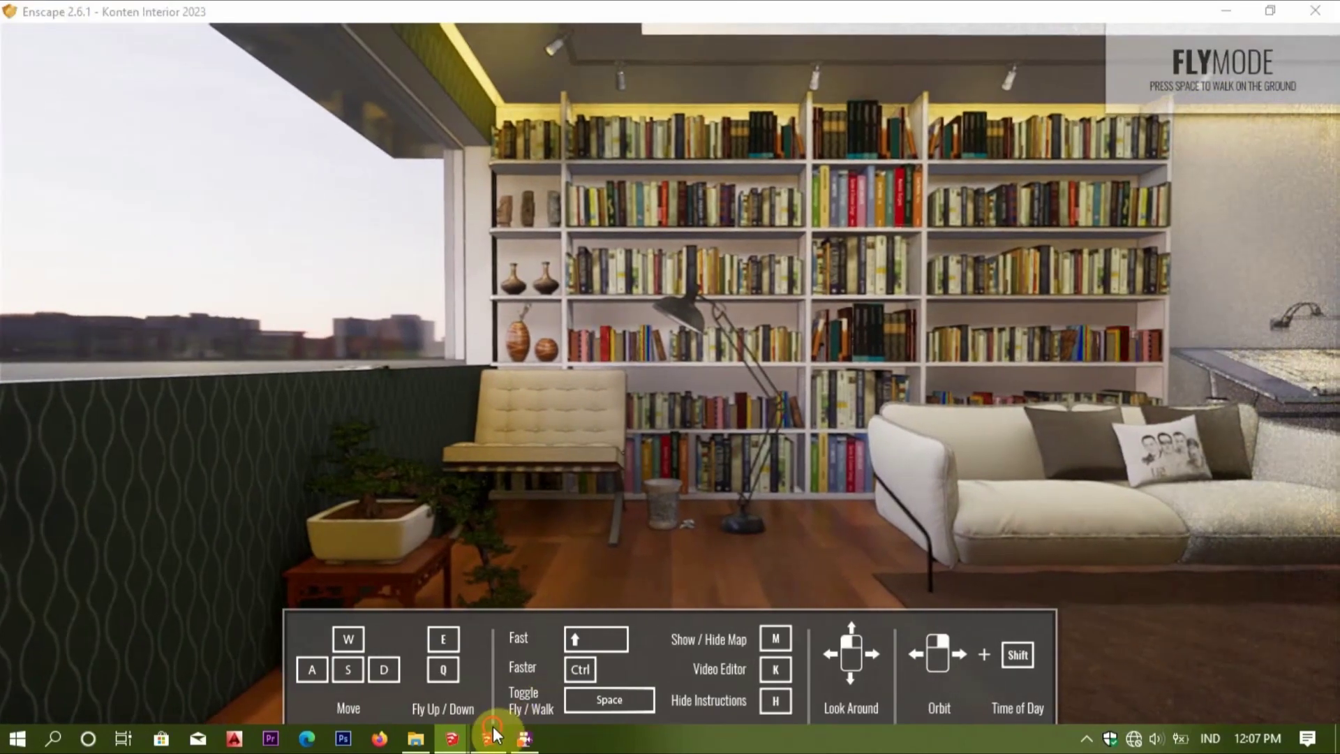
Switch briefly to Forest, then settle on Mountains as the horizon source.
left_click(488, 738)
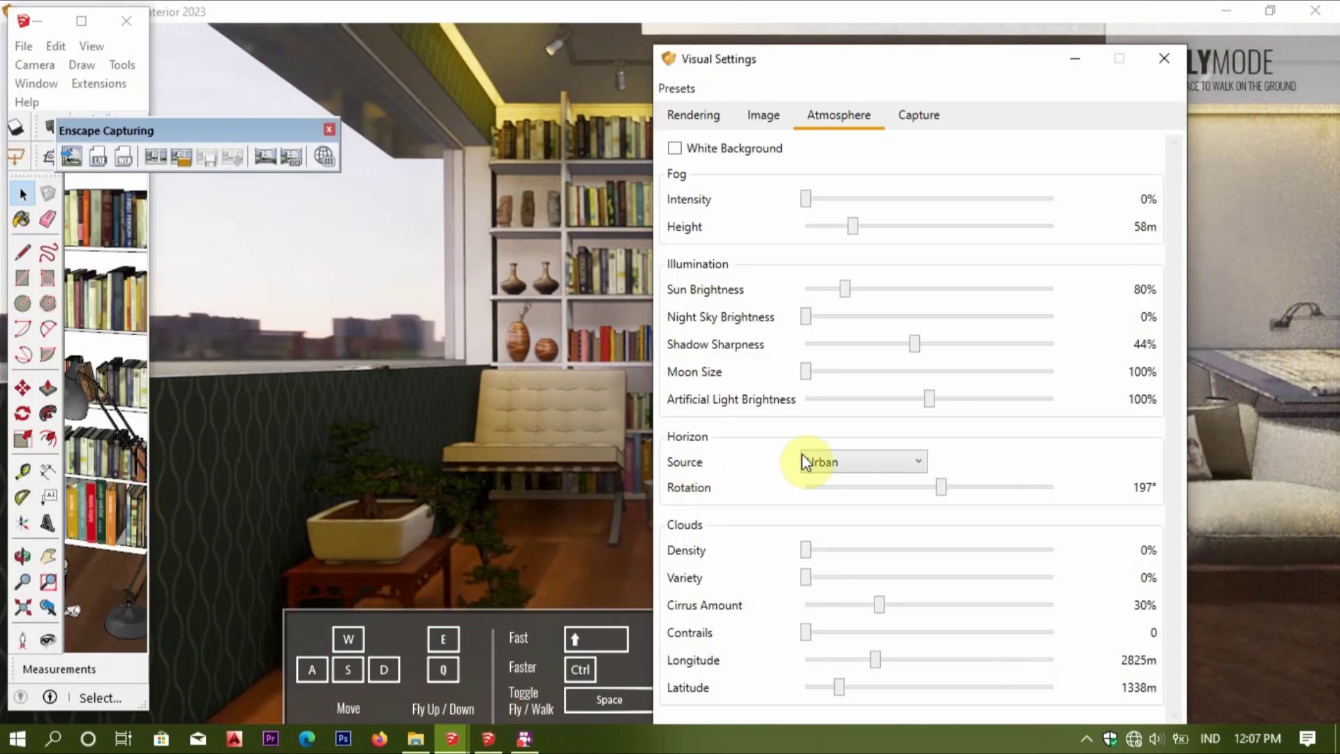
left_click(830, 462)
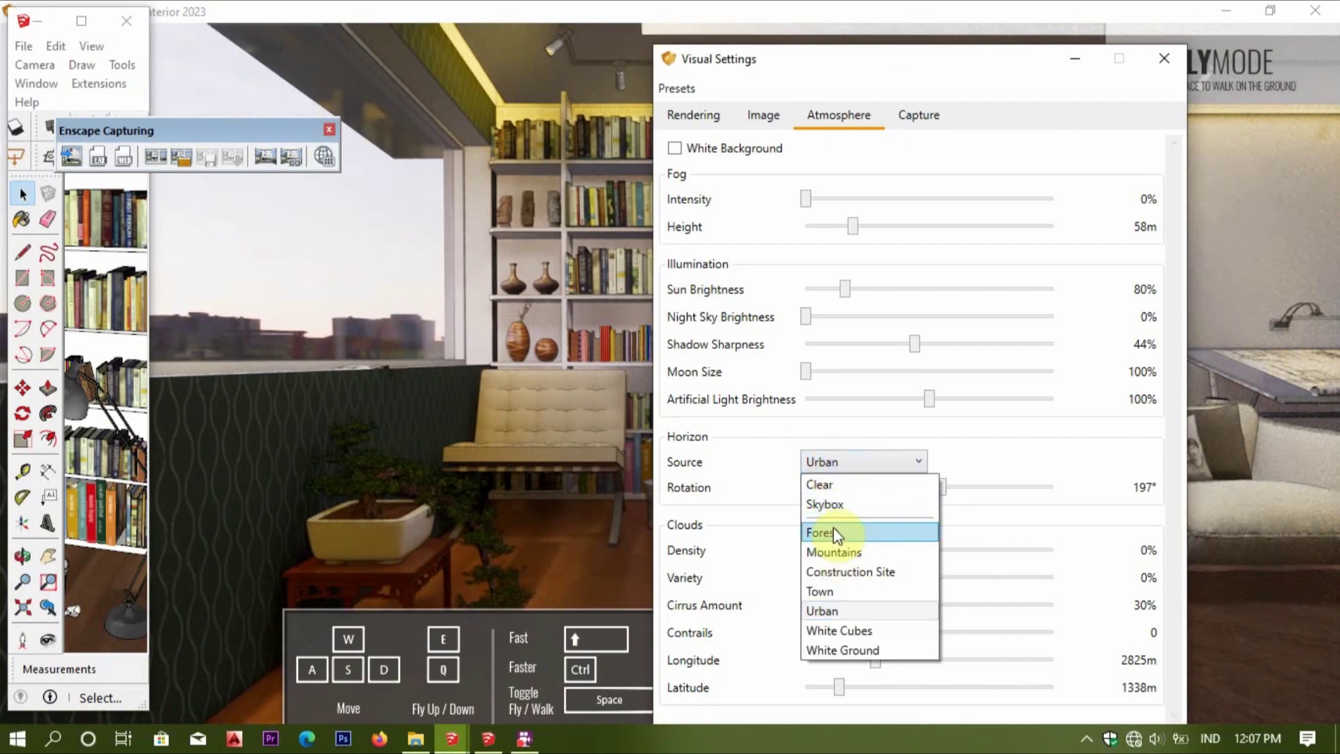
left_click(834, 532)
left_click(571, 391)
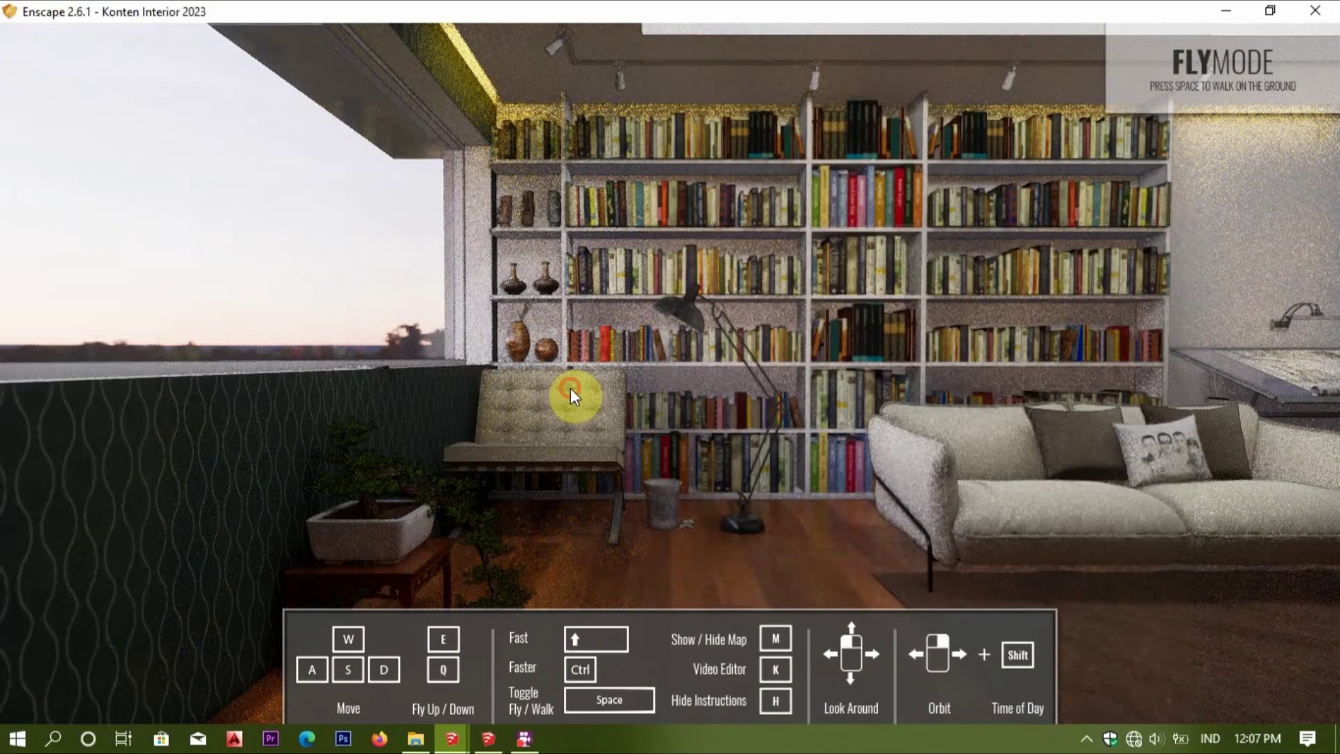
mouse_move(668, 379)
left_mouse_down()
mouse_move(642, 395)
mouse_move(645, 358)
left_mouse_up()
left_click(492, 739)
left_click(835, 462)
left_click(841, 551)
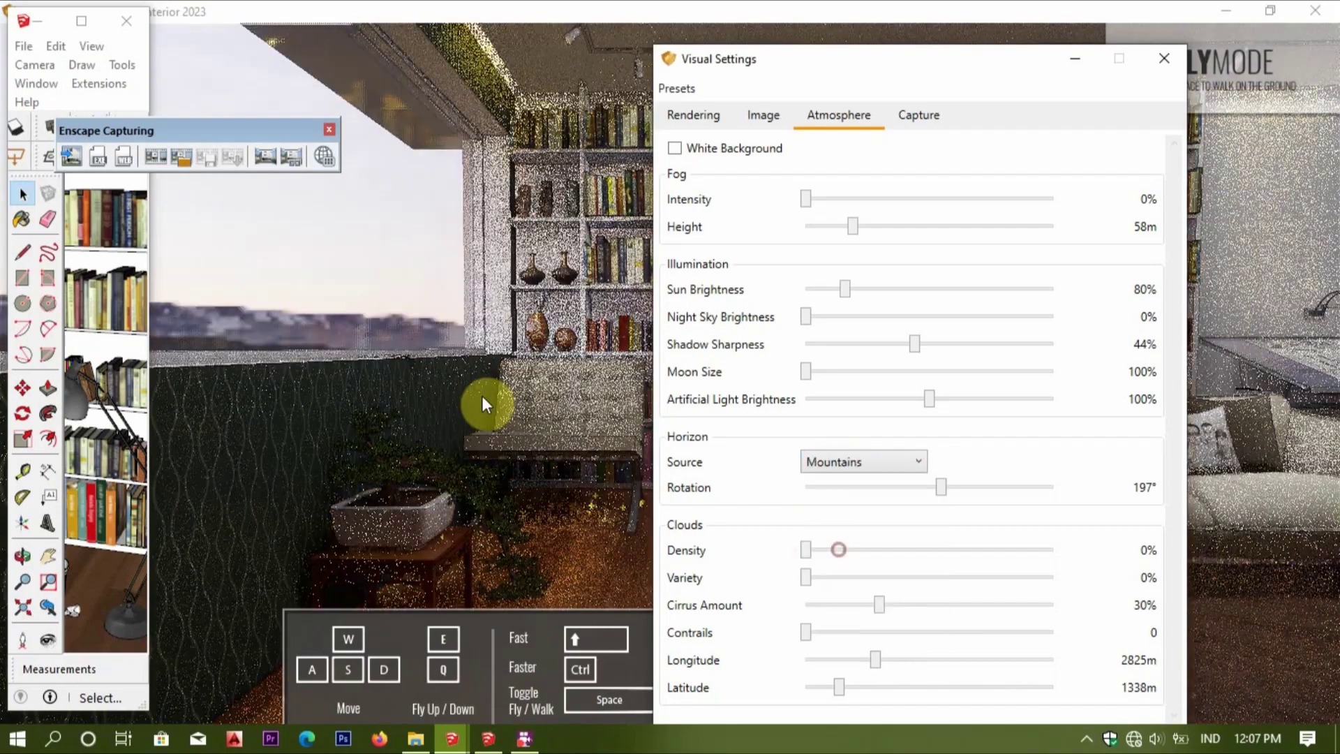
left_click(474, 390)
Fly the Enscape camera to face the bookshelf, chair and sofa.
left_click_drag(710, 348, 768, 349)
key("a")
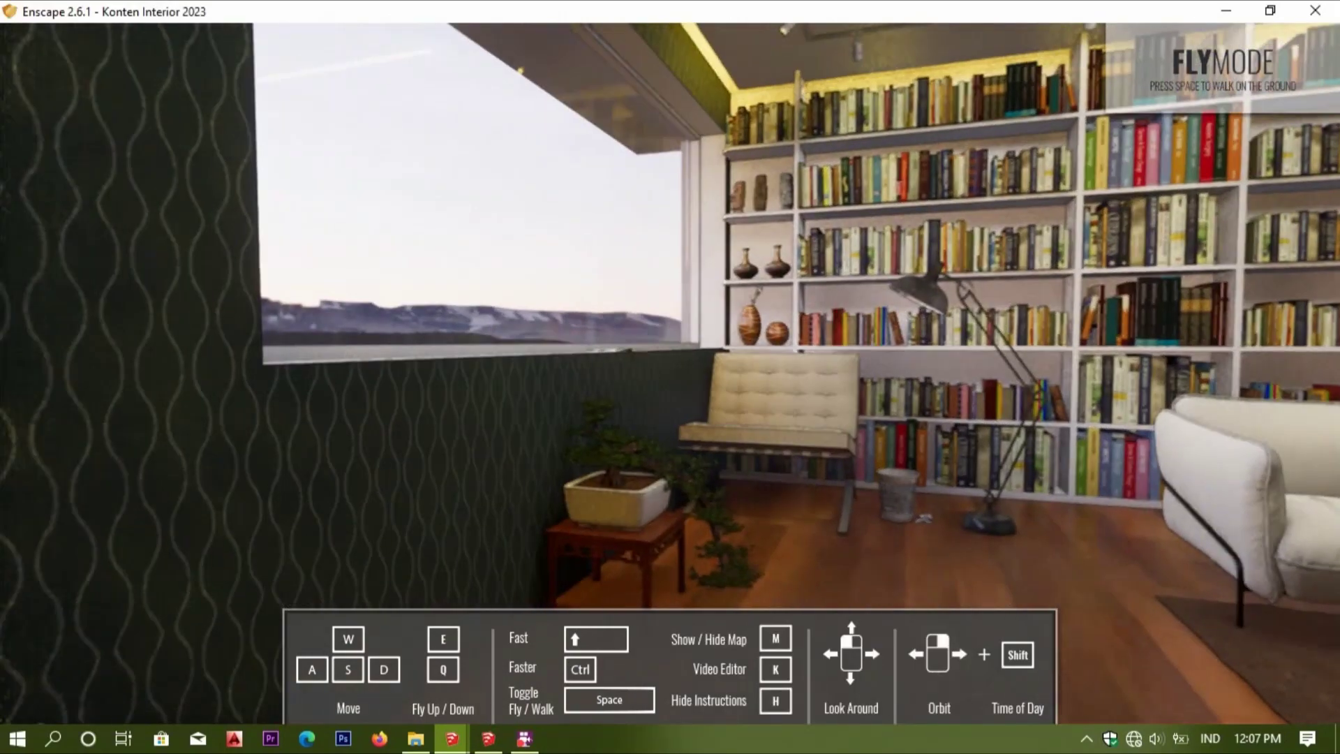
key("d")
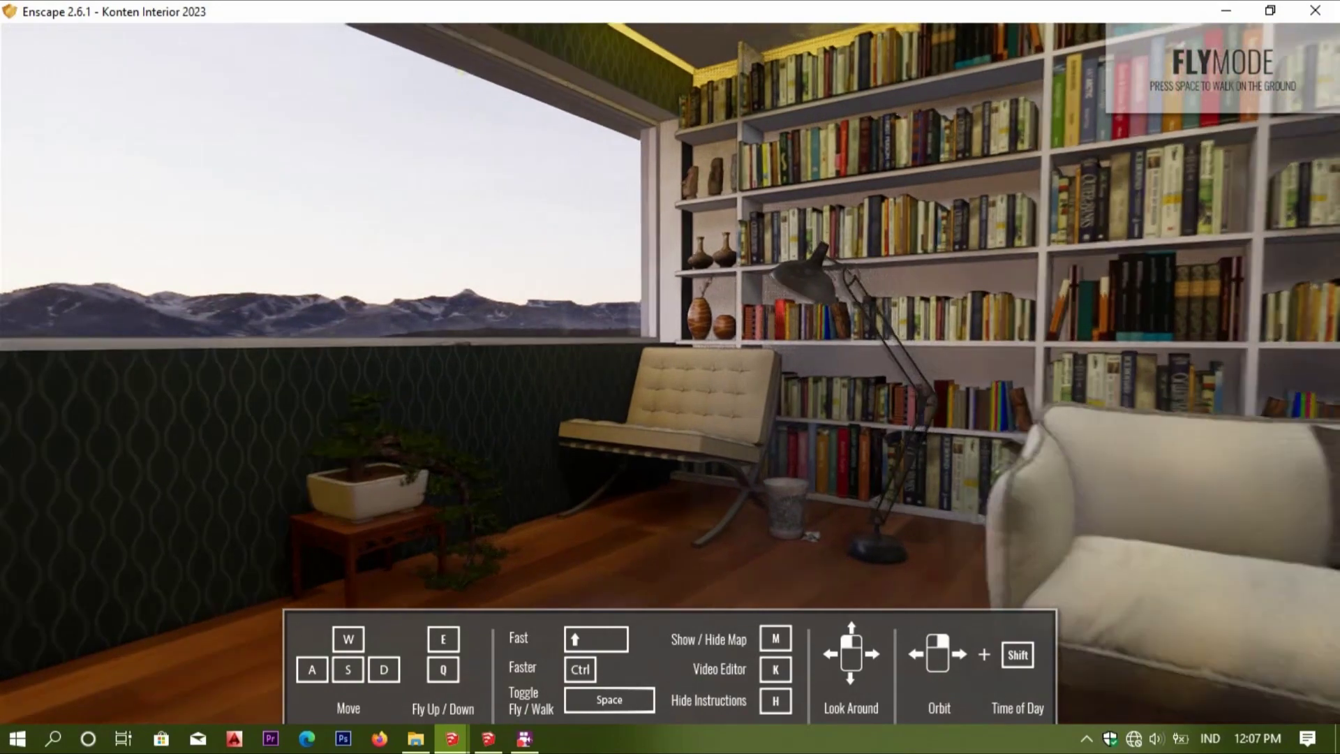
key("w")
key("d")
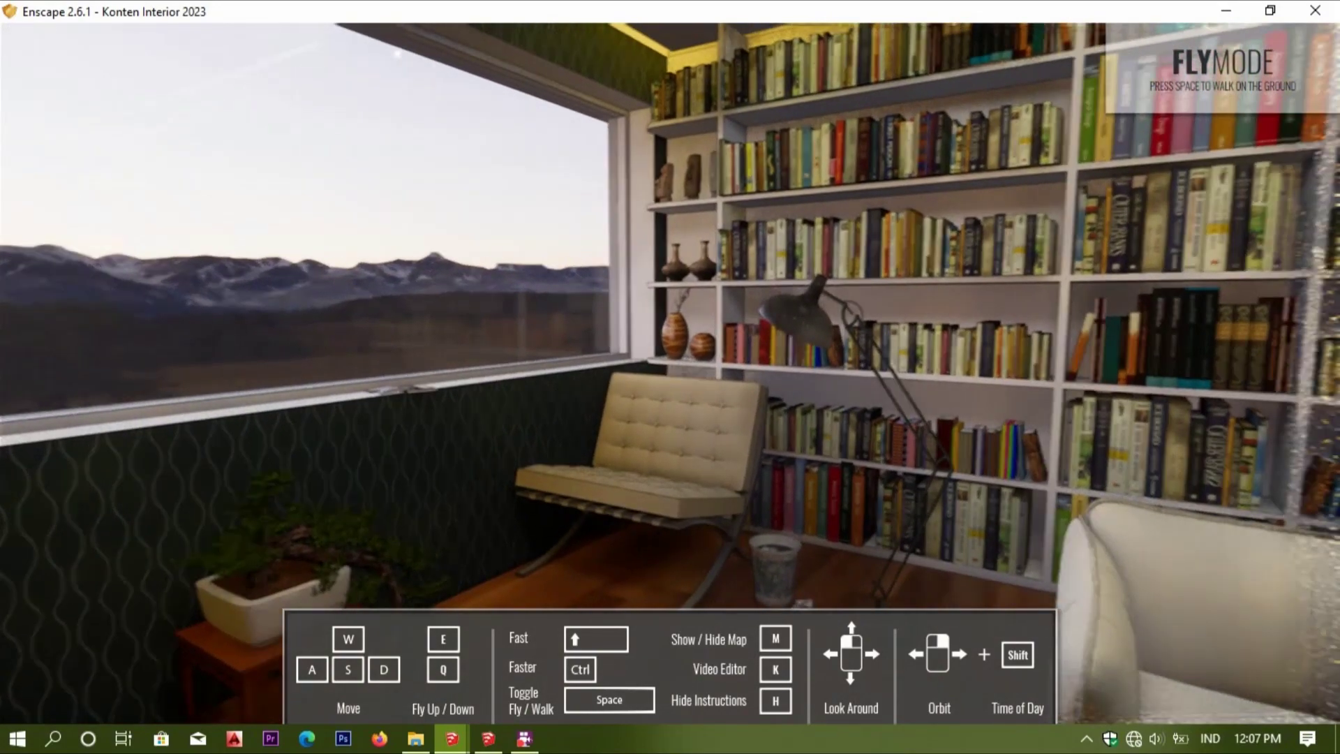
key("s")
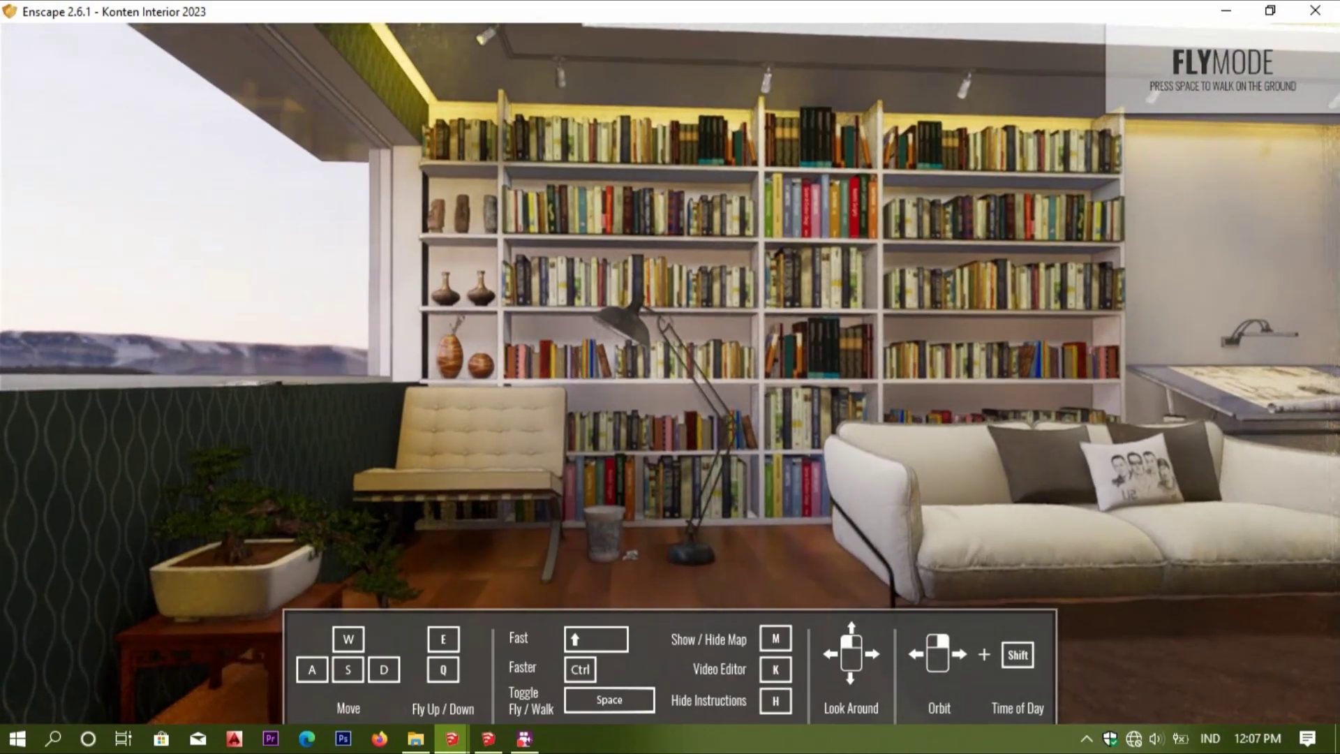
key("e")
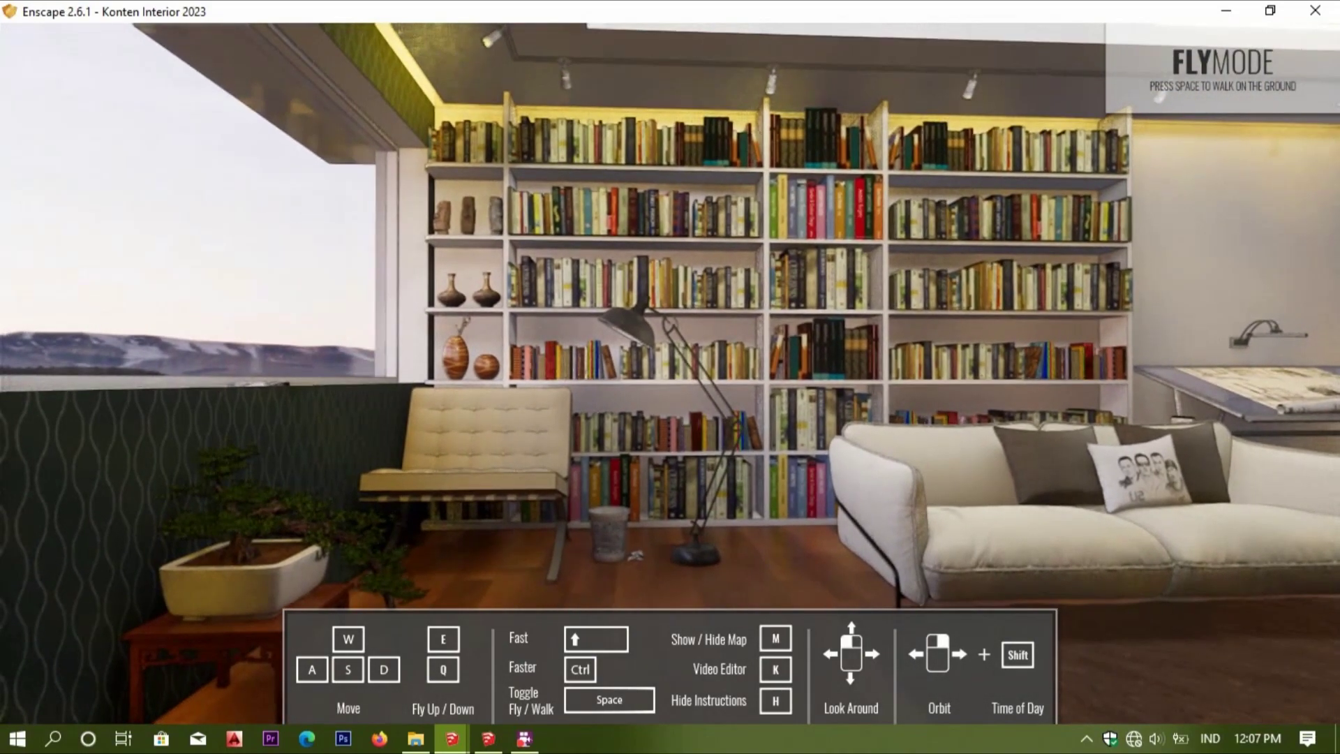
key("a")
key("d")
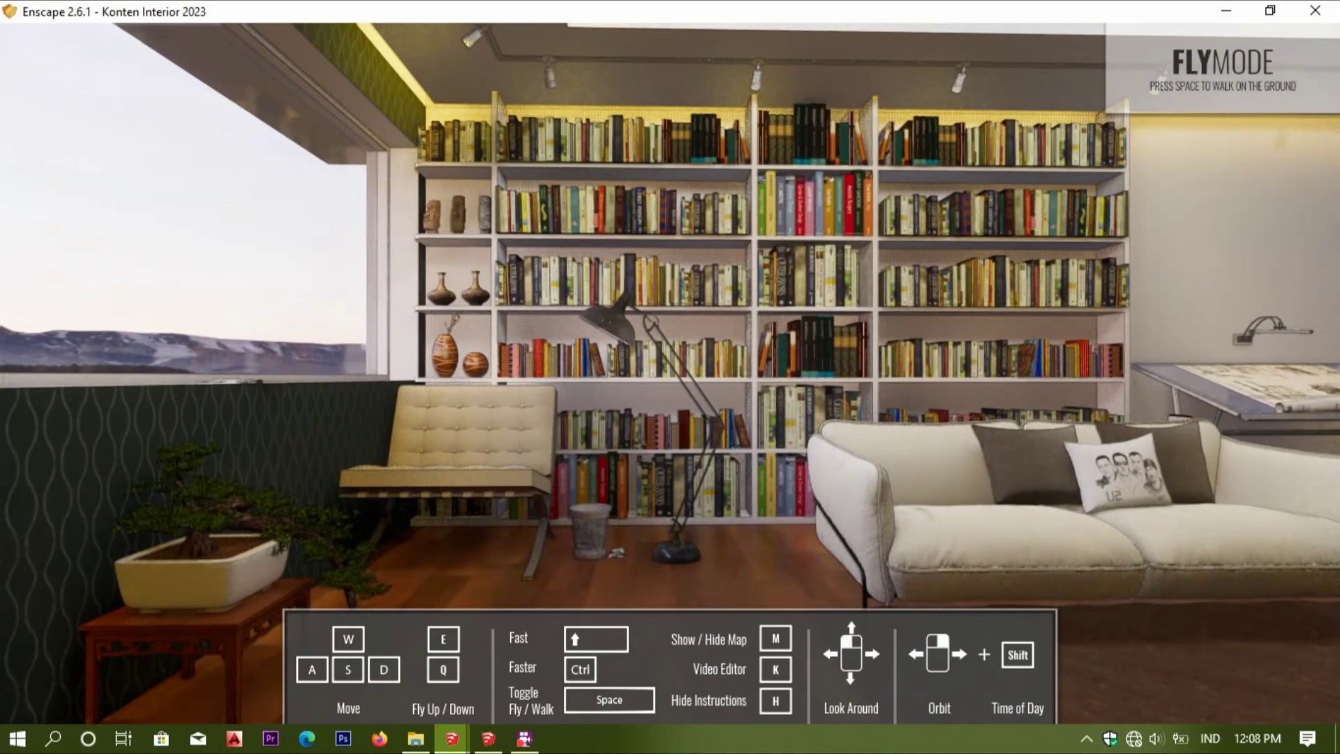
key("d")
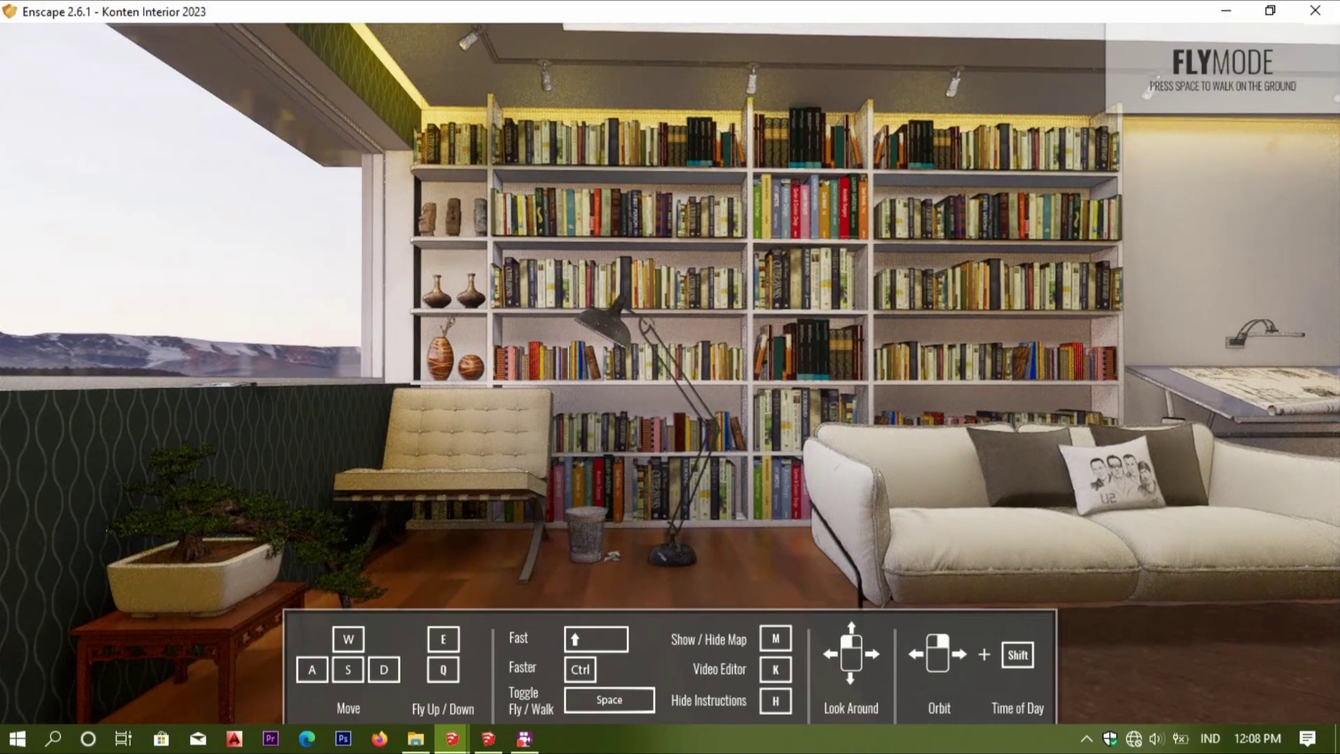
key("e")
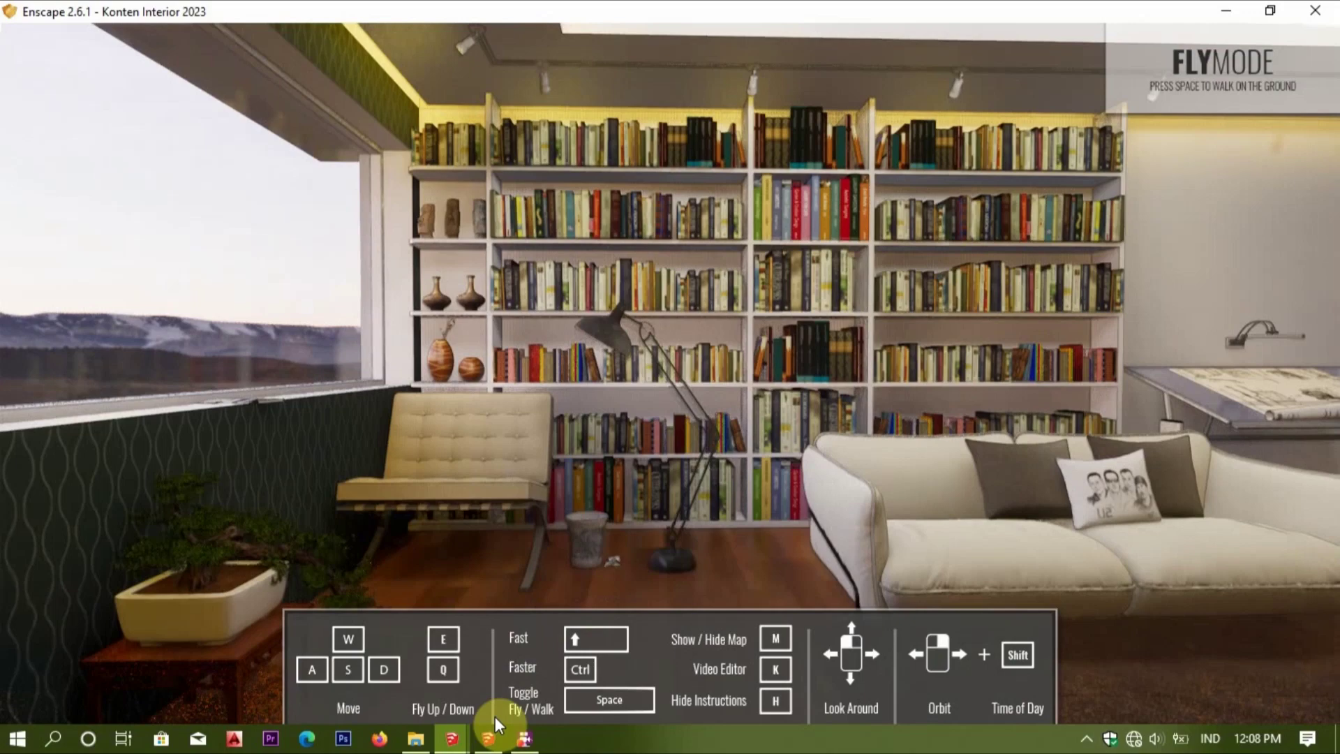
Set the horizon source back to Forest.
left_click(490, 738)
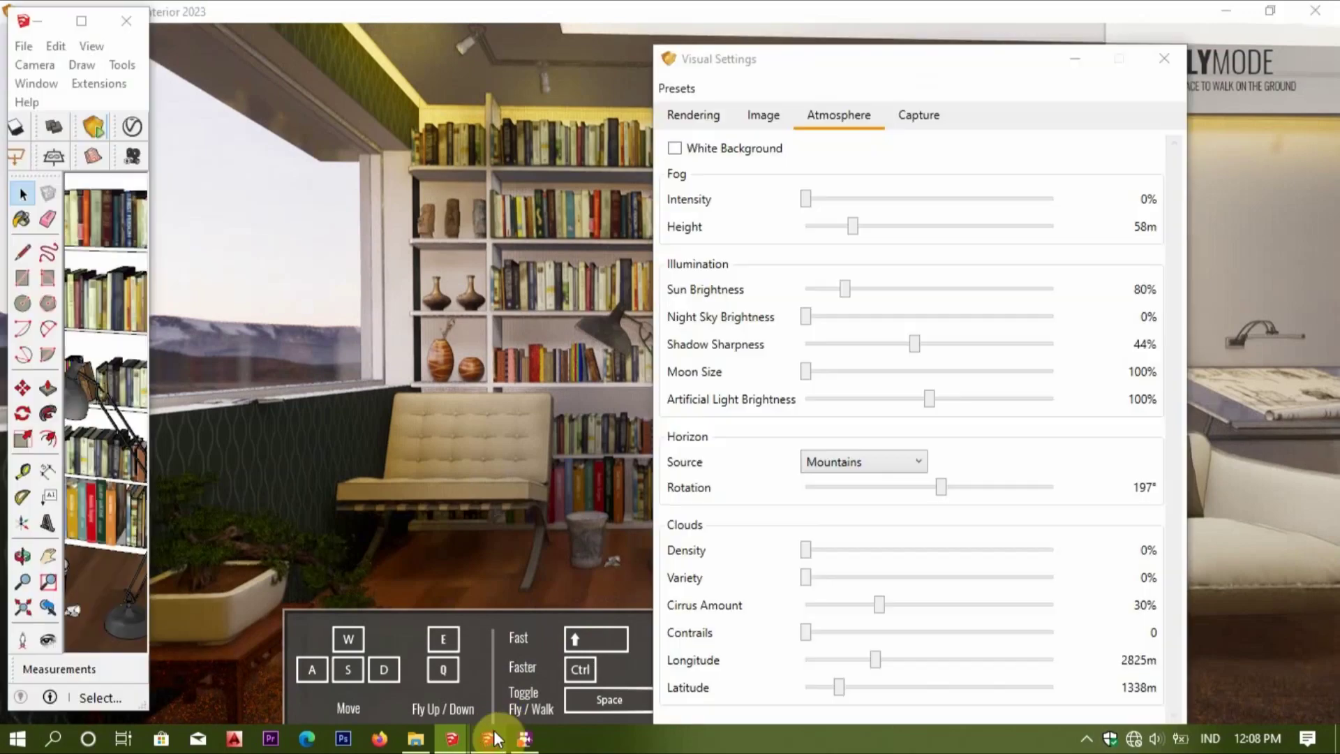
left_click(889, 461)
left_click(858, 532)
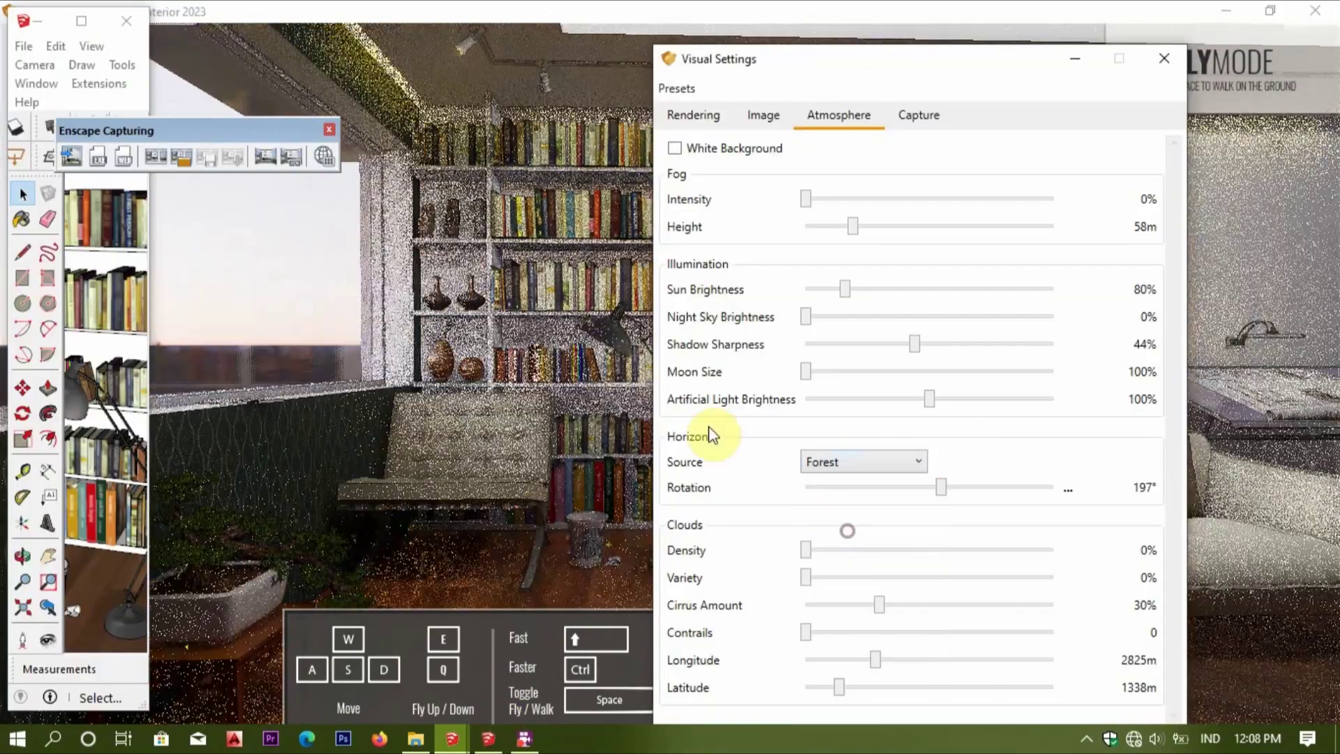
key("w")
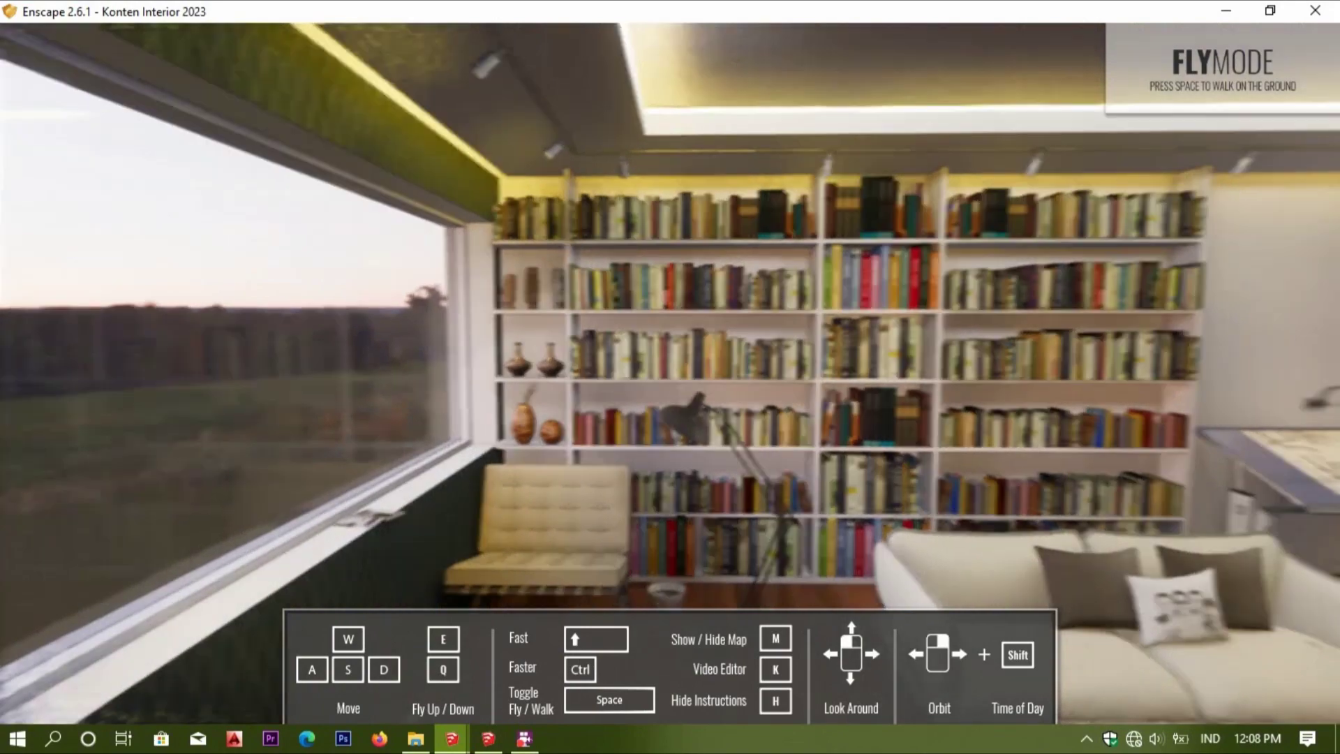
Turn and fly the camera toward a front view of the lit bookshelves.
mouse_move(670, 377)
left_mouse_down()
mouse_move(489, 377)
mouse_move(809, 377)
left_mouse_up()
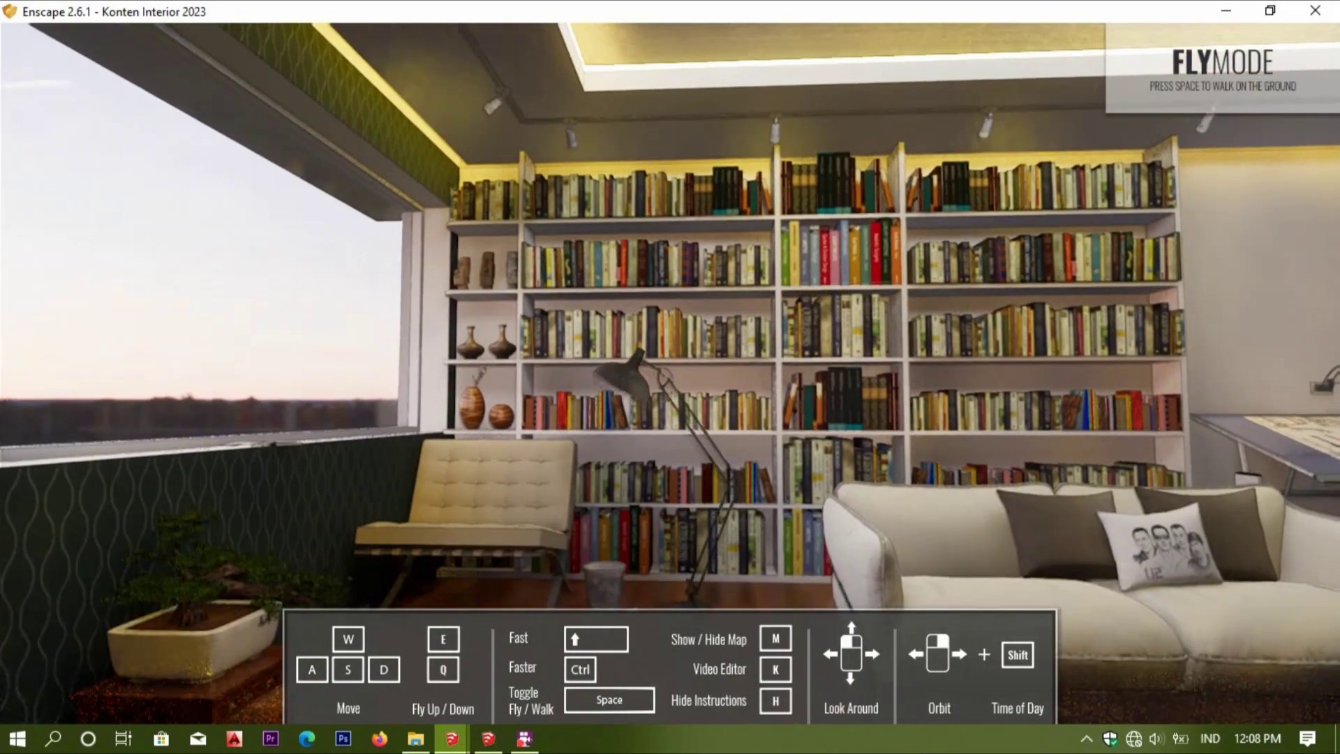
mouse_move(670, 377)
left_mouse_down()
mouse_move(608, 377)
mouse_move(810, 377)
left_mouse_up()
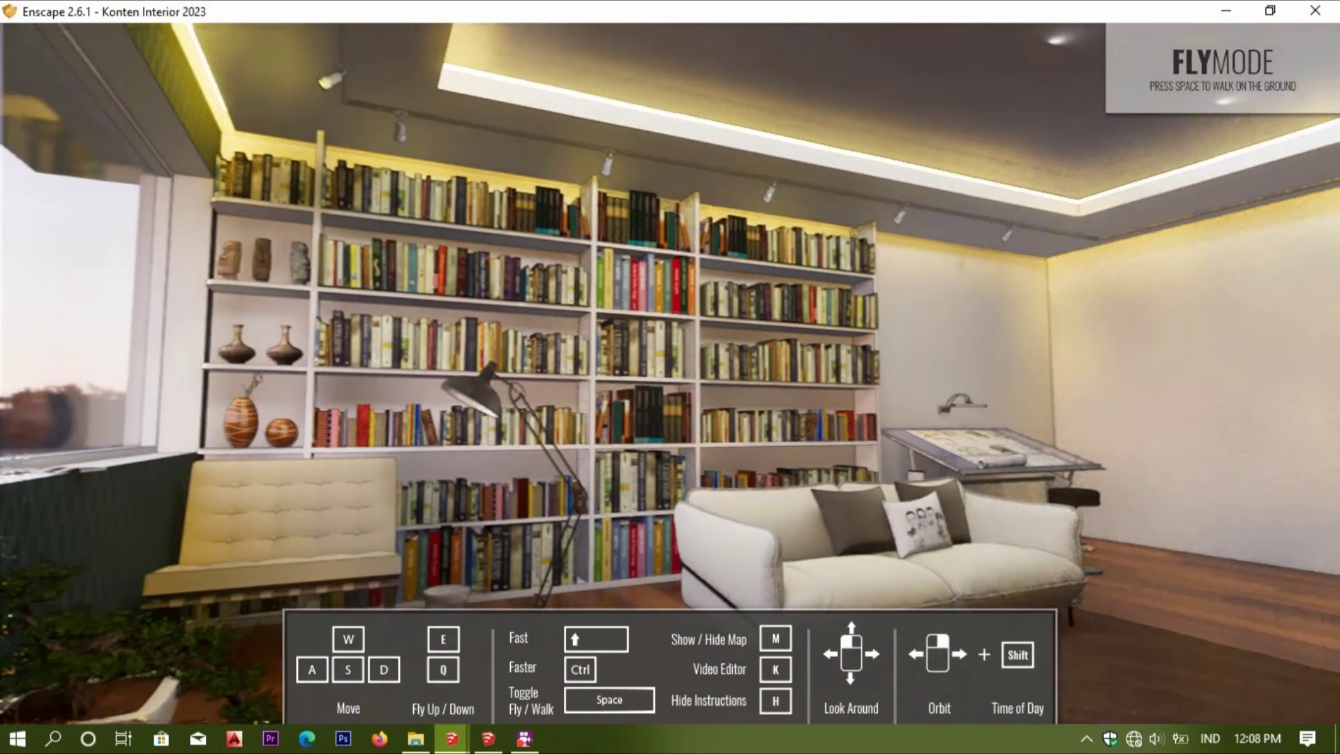
left_click_drag(740, 301, 604, 294)
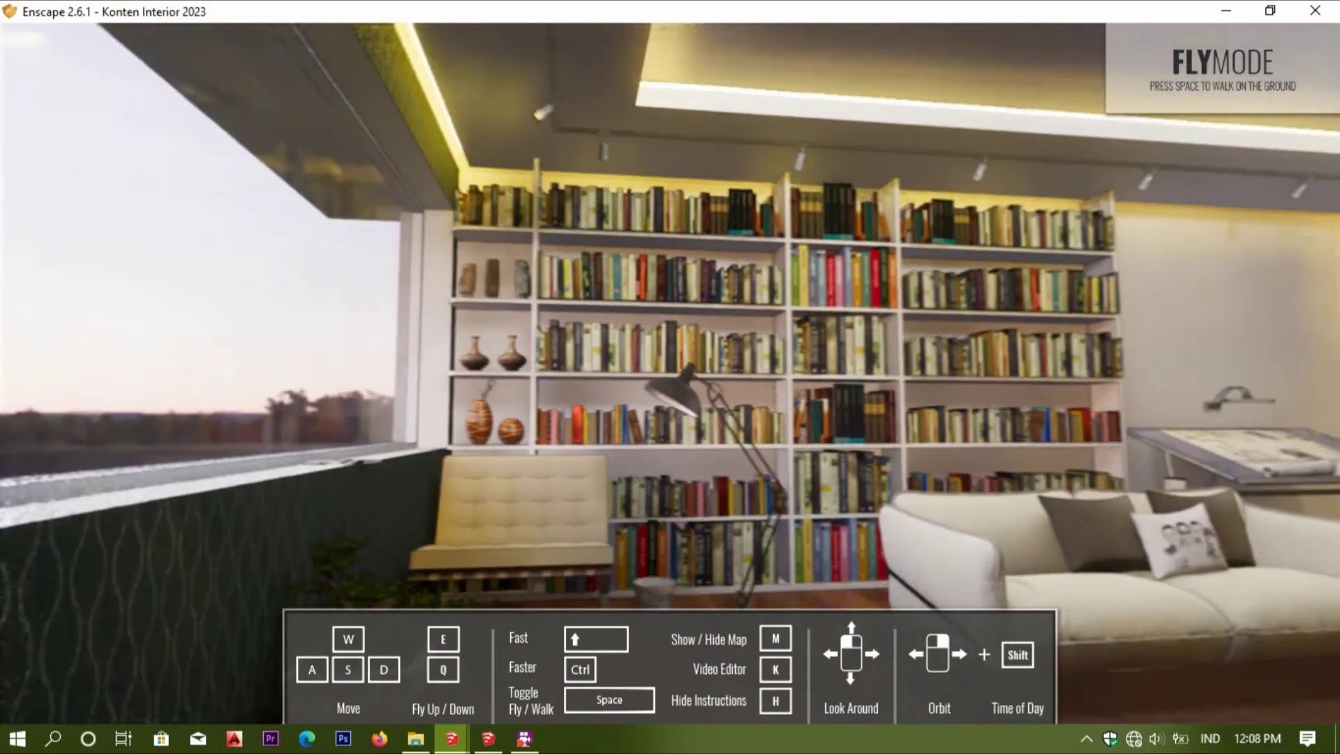
left_click_drag(682, 344, 709, 344)
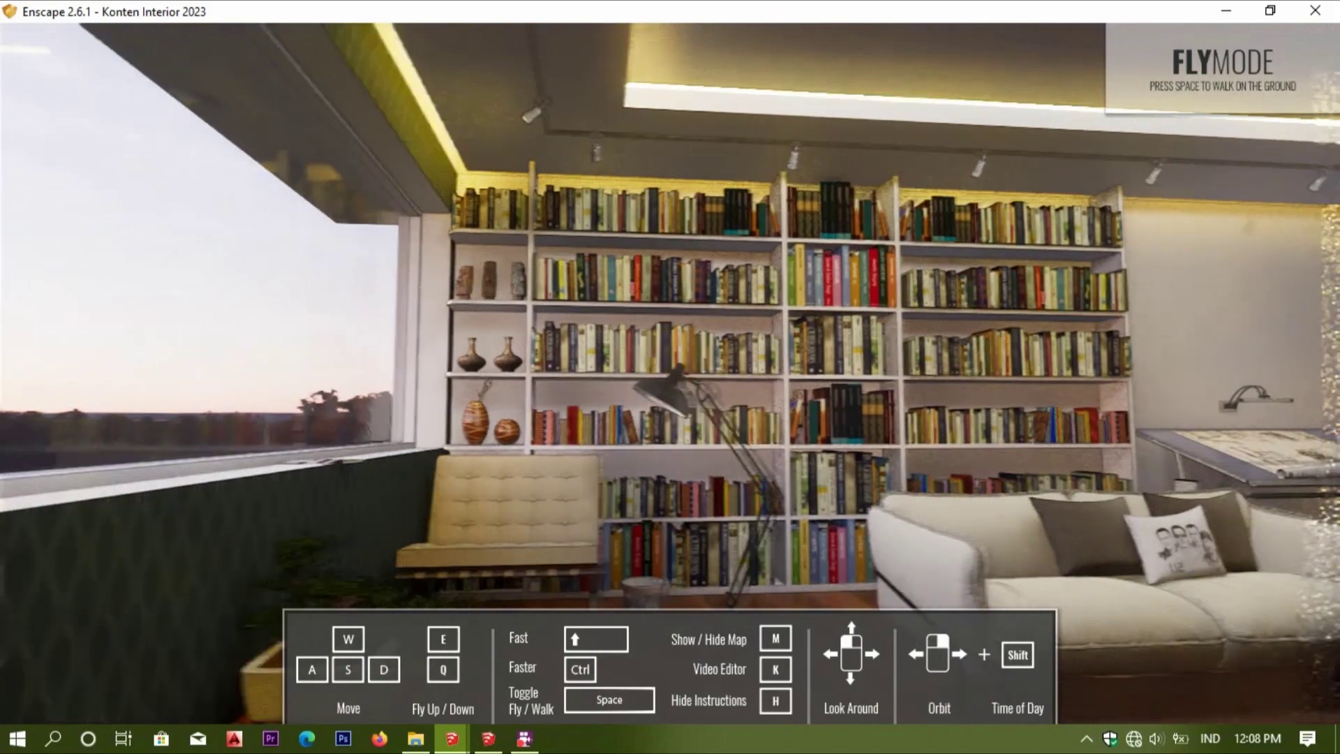
key("w")
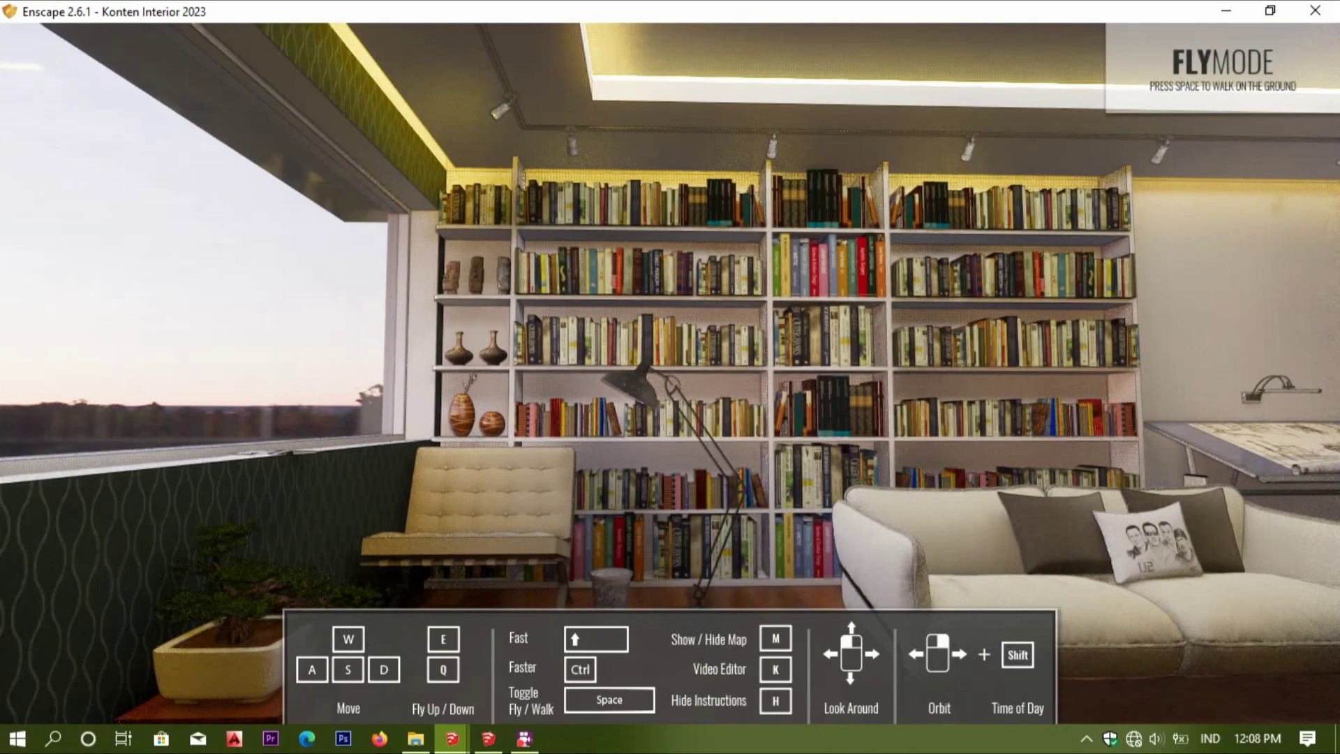
key("a")
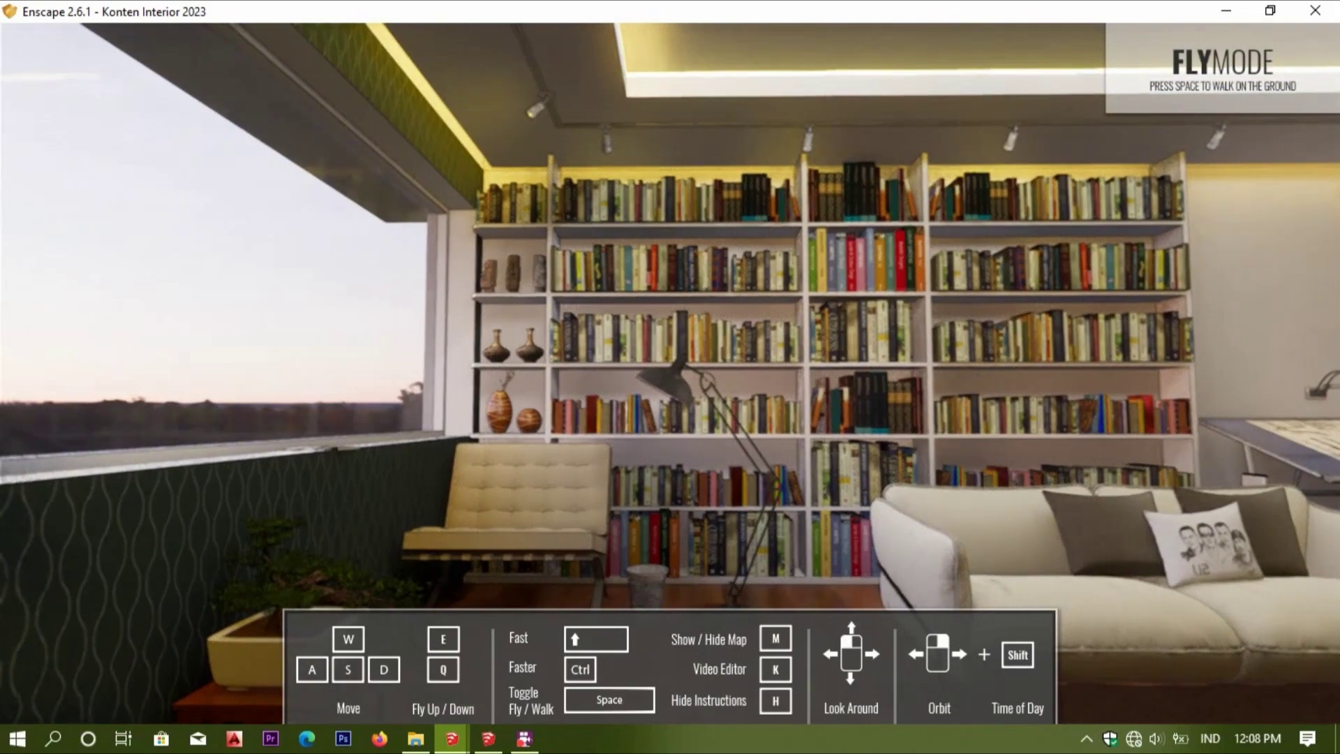
key("q")
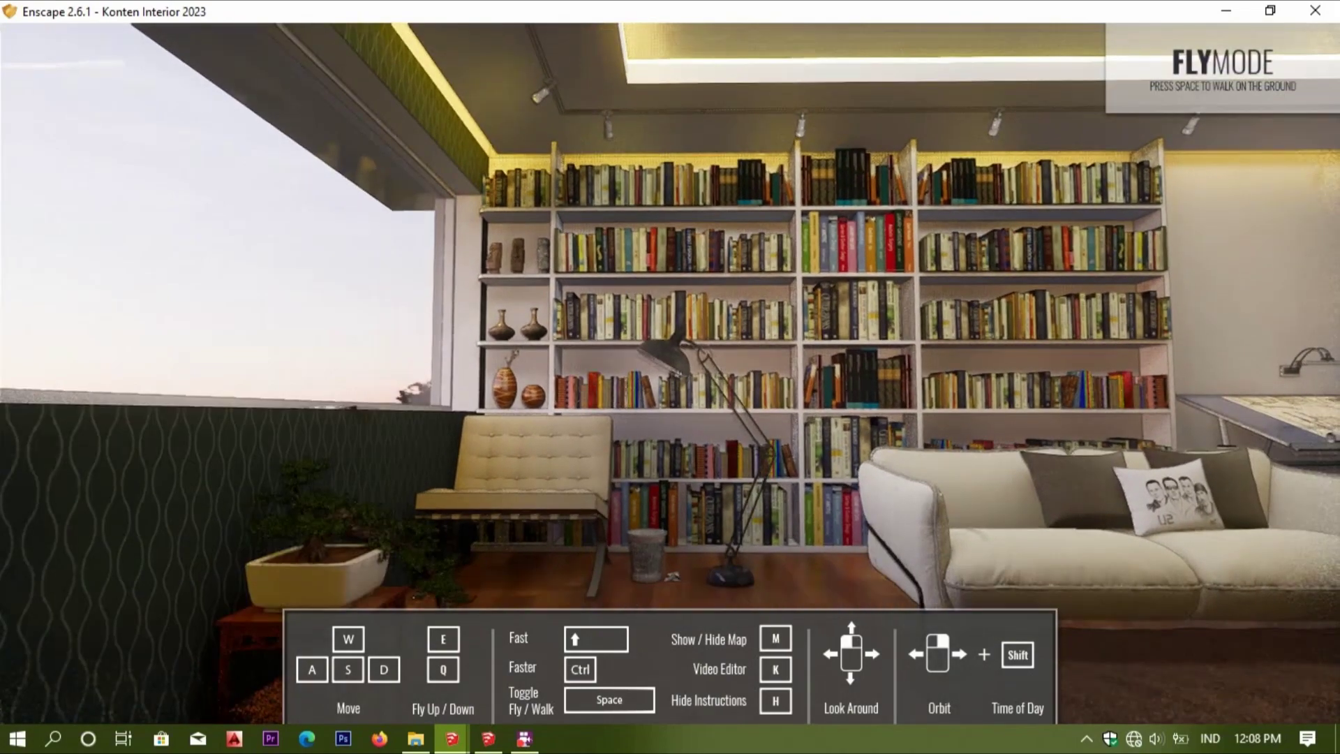
key("w")
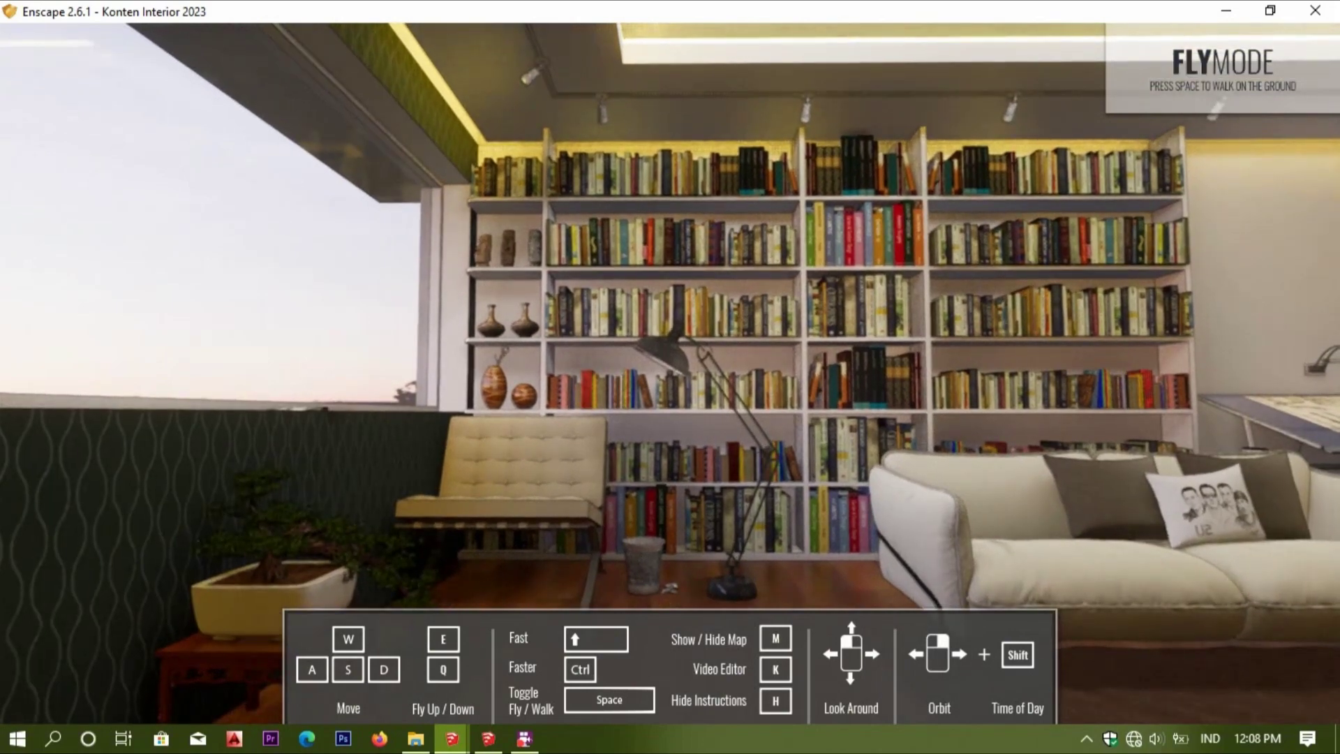
Fine-tune camera height and distance, then bring SketchUp back in front.
key("d")
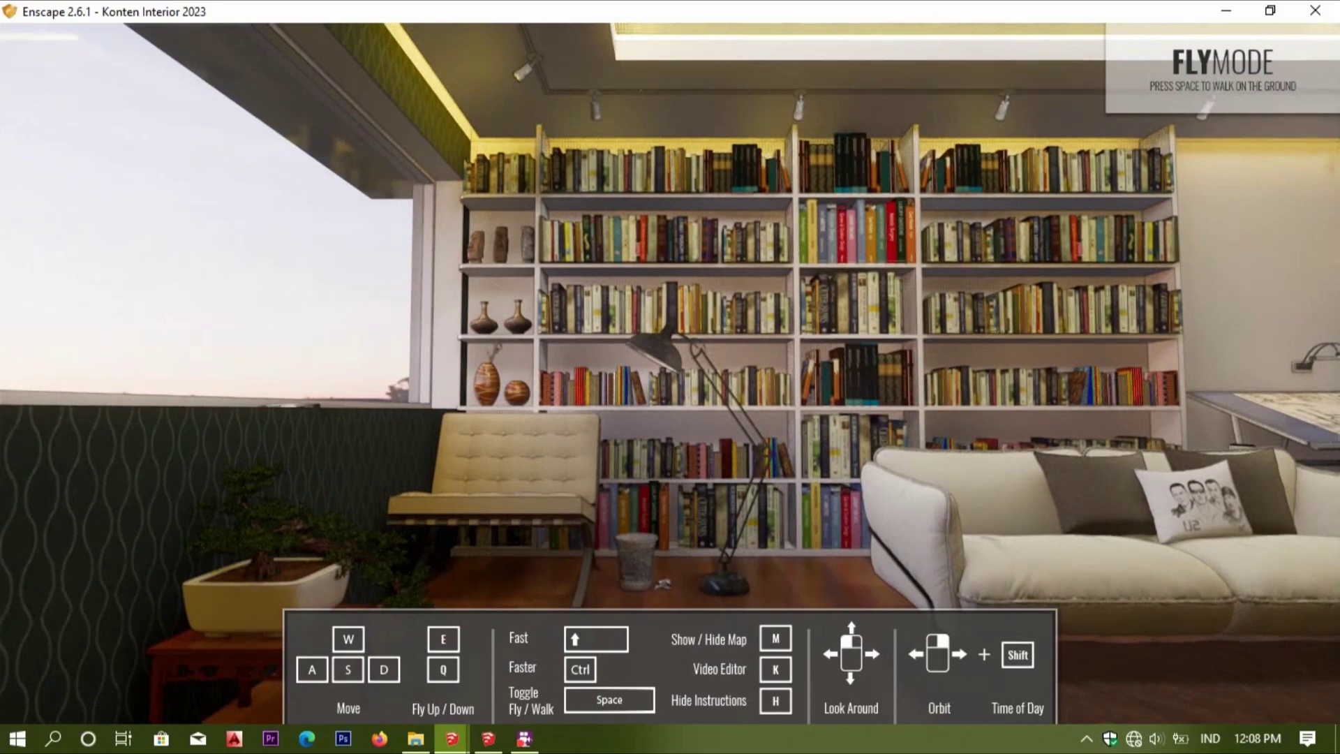
key("e")
key("e")
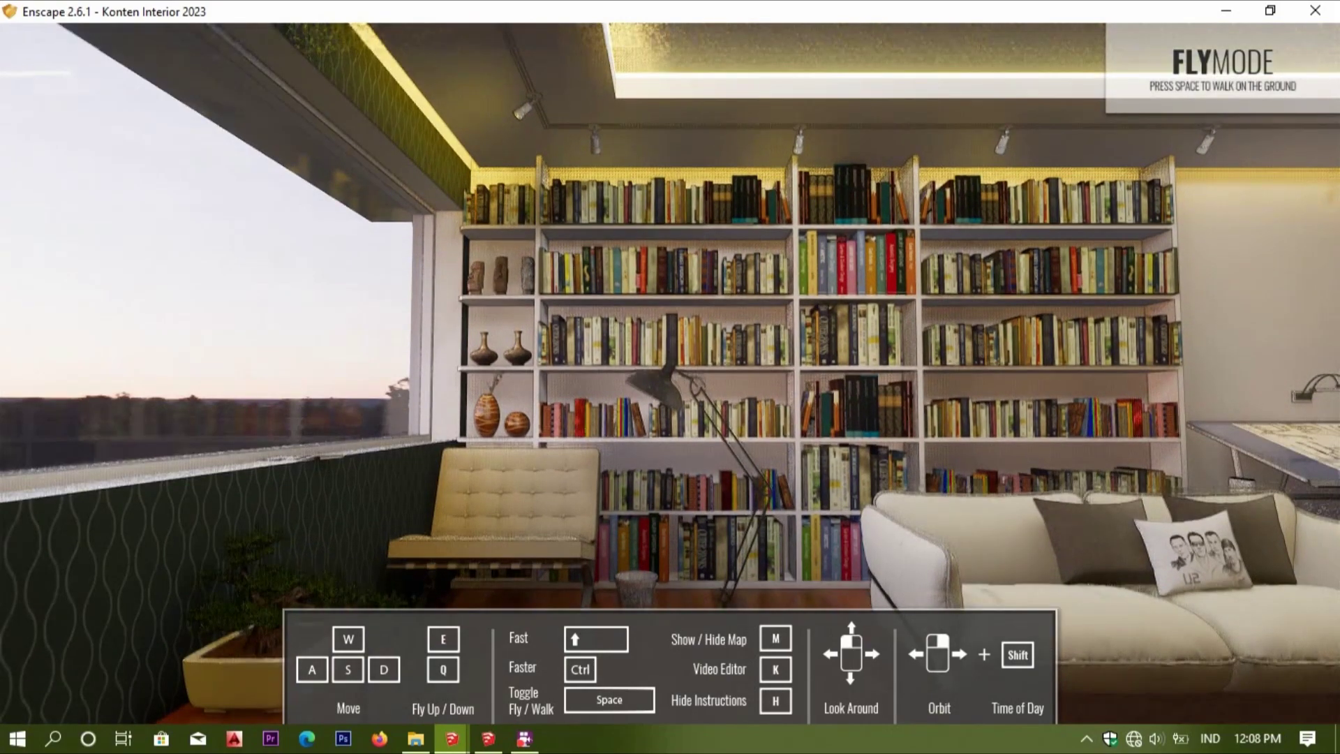
key("s")
key("s")
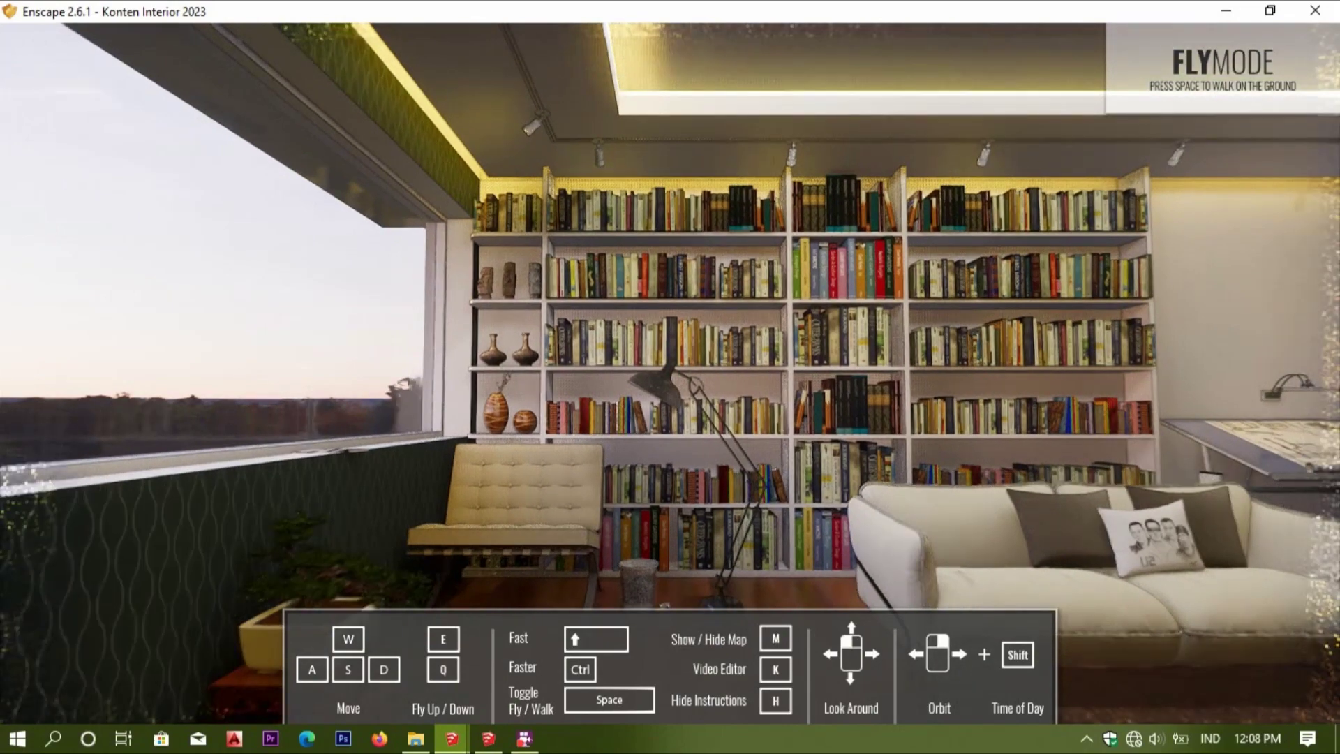
key("q")
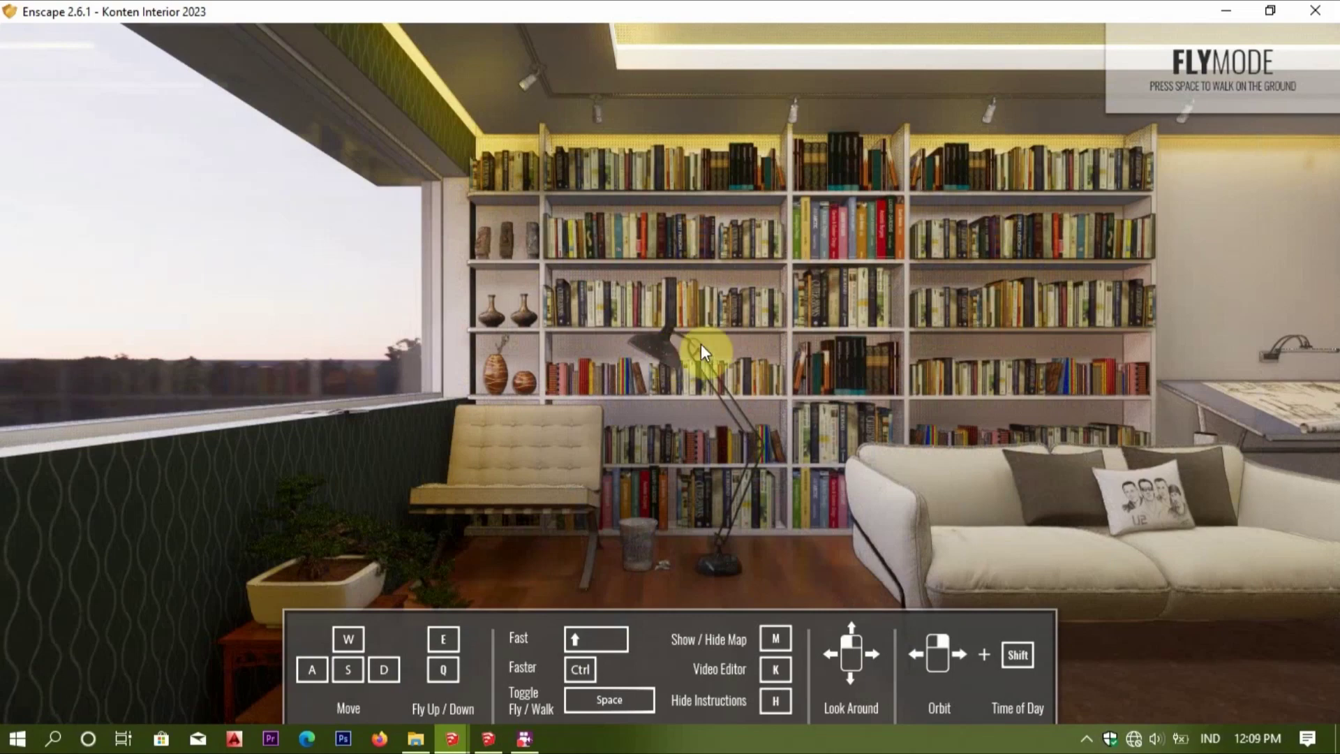
left_click(490, 739)
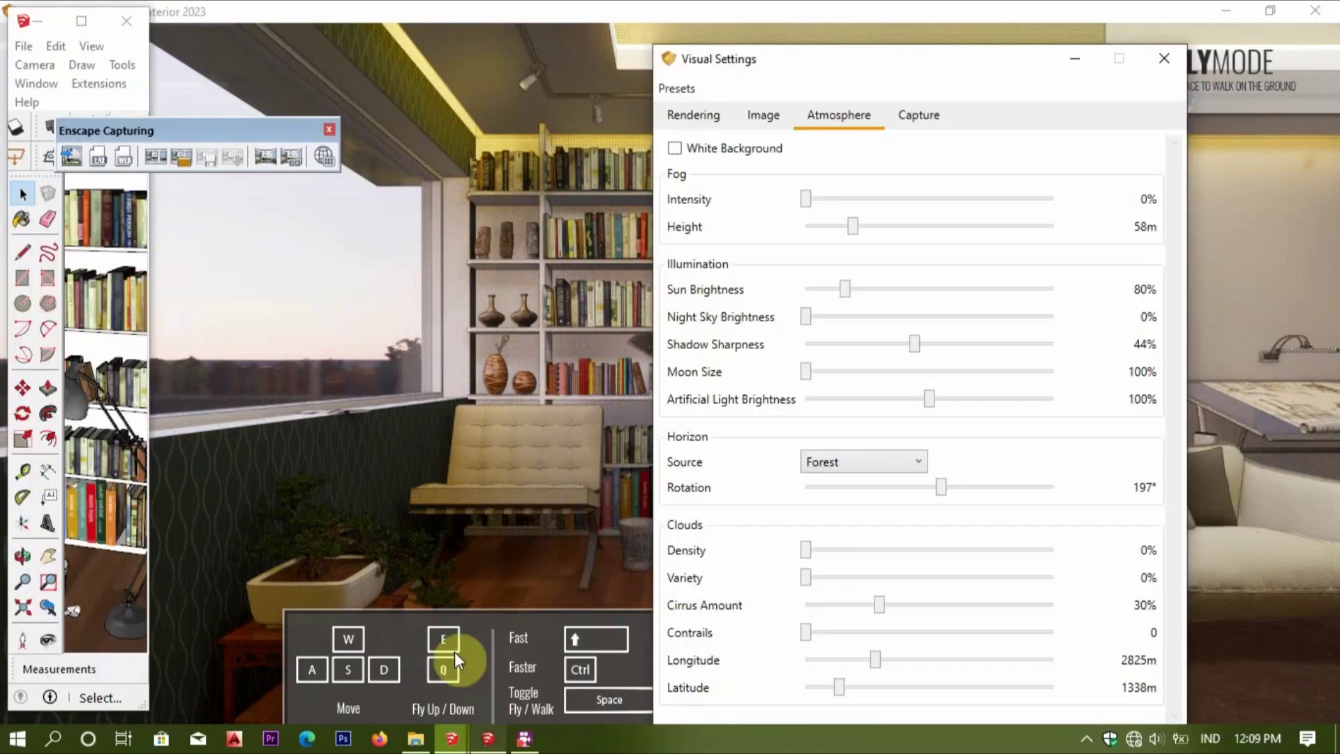
Maximize SketchUp and select the ceiling spotlight inside the bookshelf group.
left_click(81, 20)
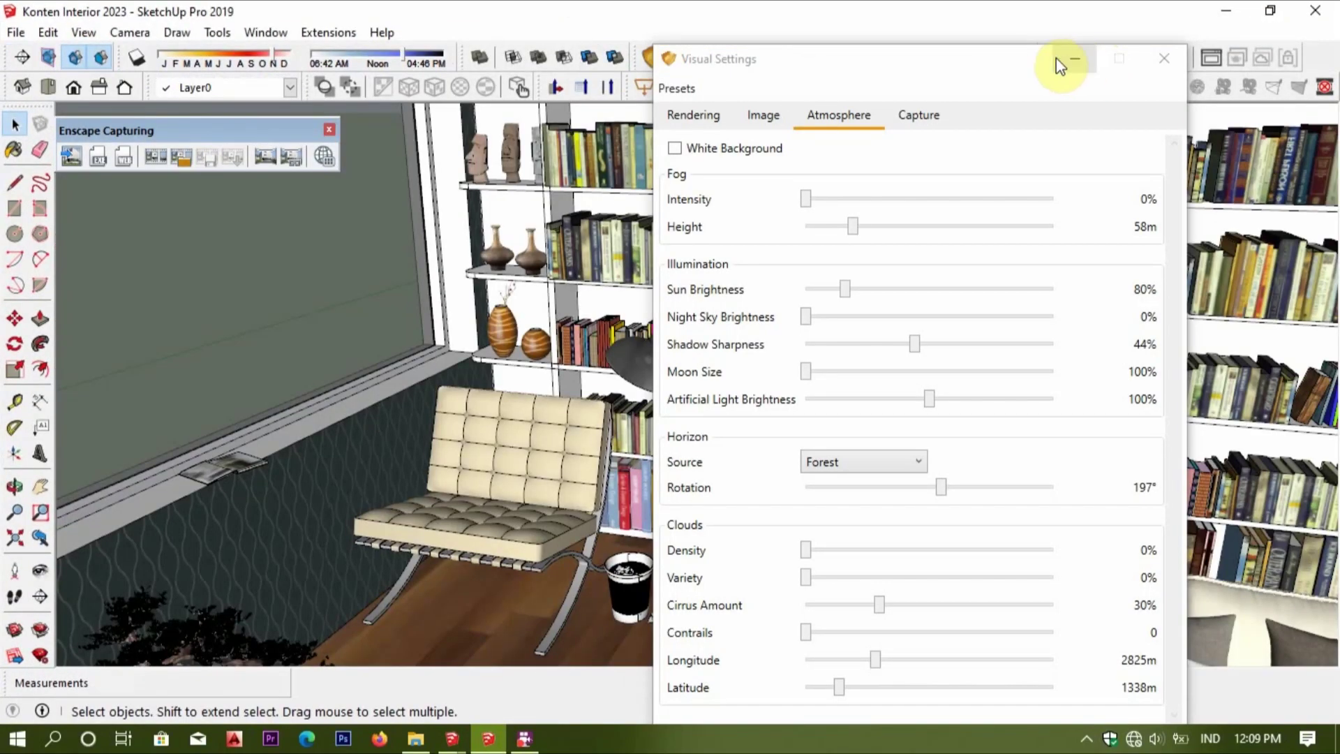
left_click(1071, 59)
middle_click_drag(784, 174, 768, 371)
mouse_move(769, 370)
left_mouse_down()
mouse_move(757, 249)
mouse_move(643, 300)
left_mouse_up()
key("space")
left_click(474, 405)
scroll(474, 403, "up", 3)
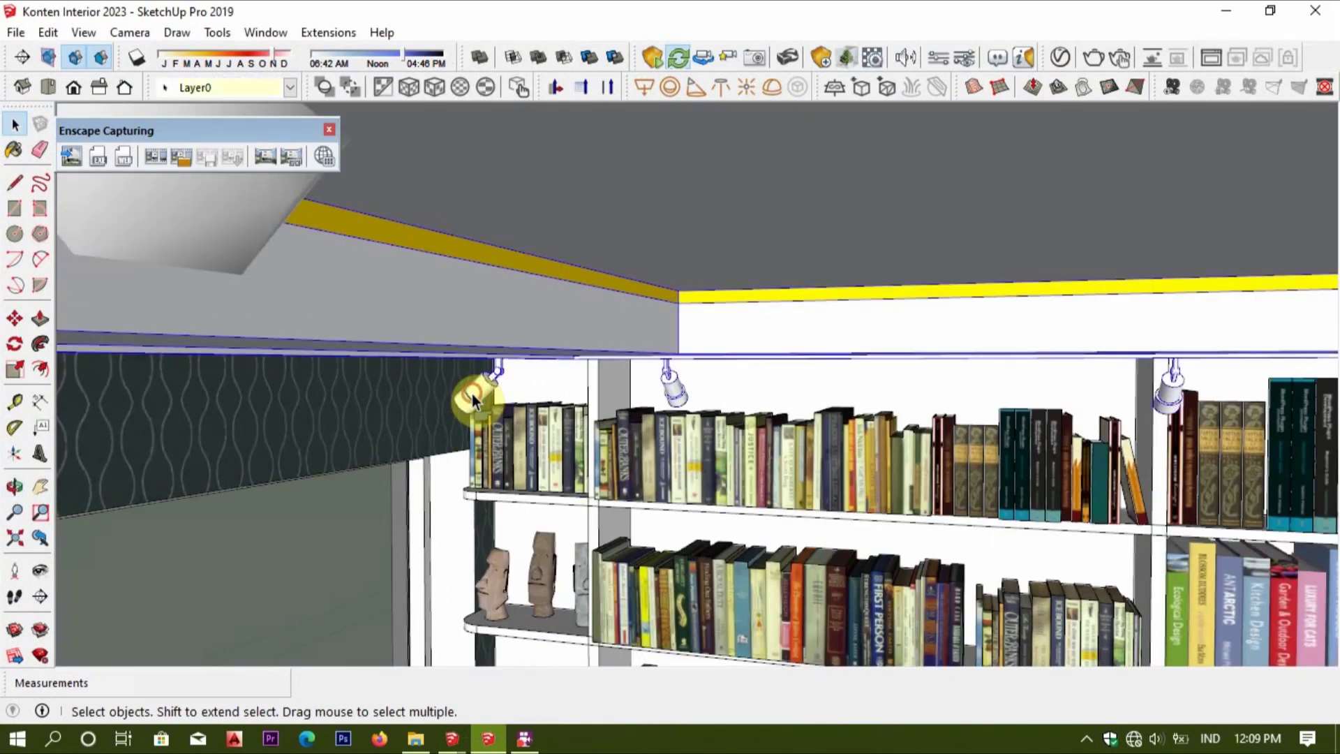
double_click(473, 396)
left_click(476, 395)
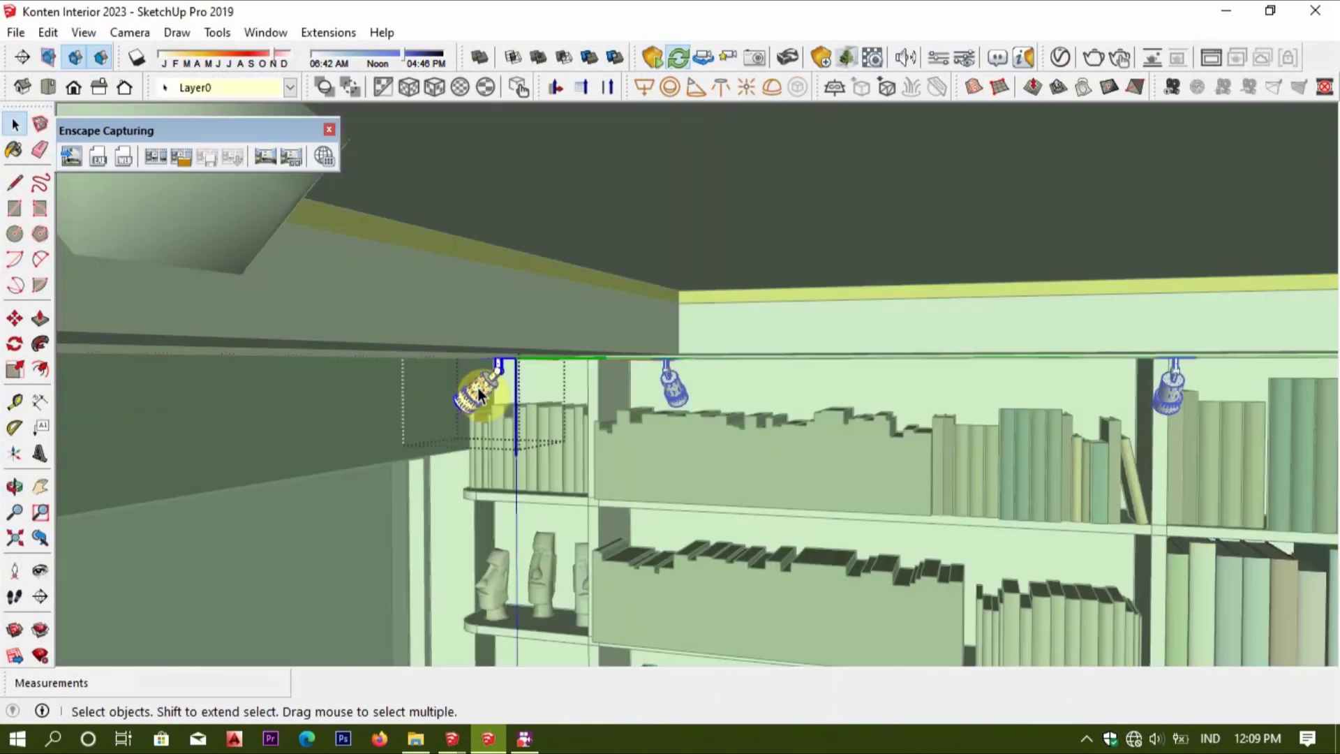
Select the lamp cylinders and sample their 0117_GhostWhite material.
scroll(482, 395, "up", 3)
scroll(487, 389, "up", 3)
scroll(554, 321, "up", 3)
double_click(437, 412)
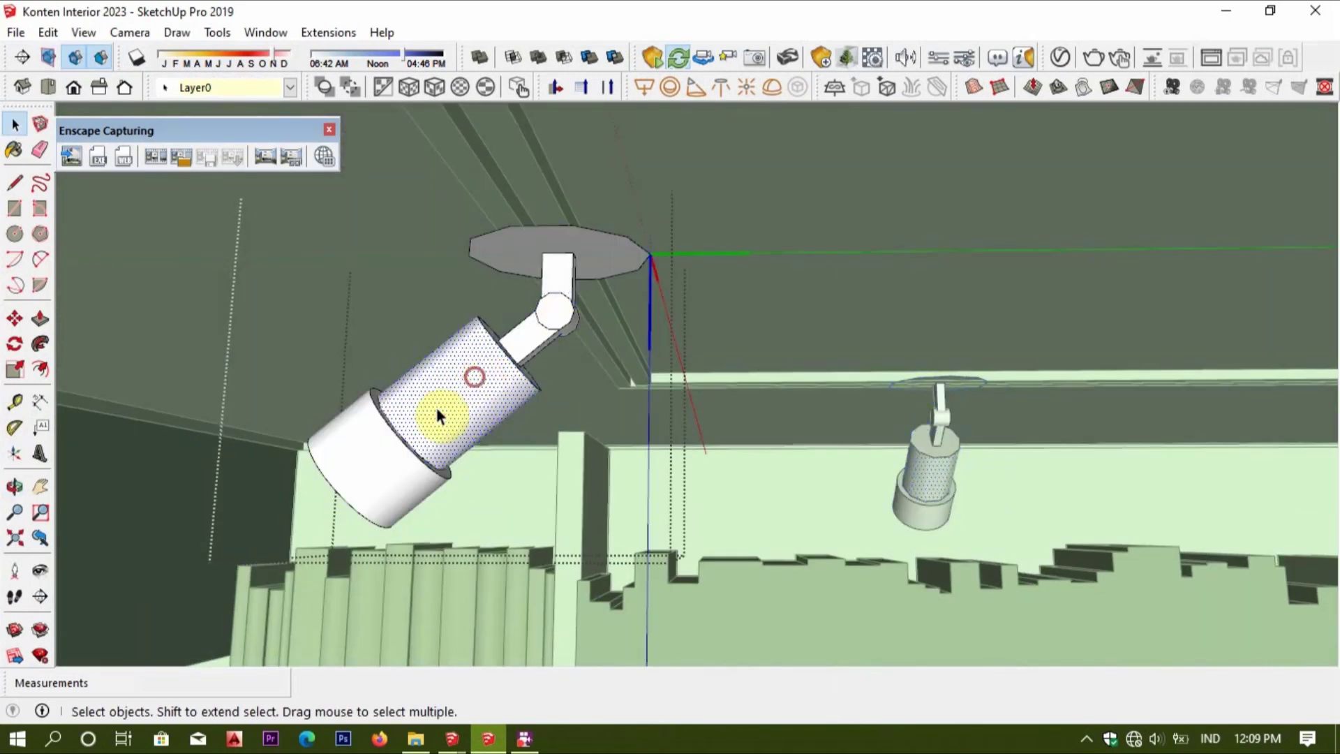
left_click(377, 472, "ctrl")
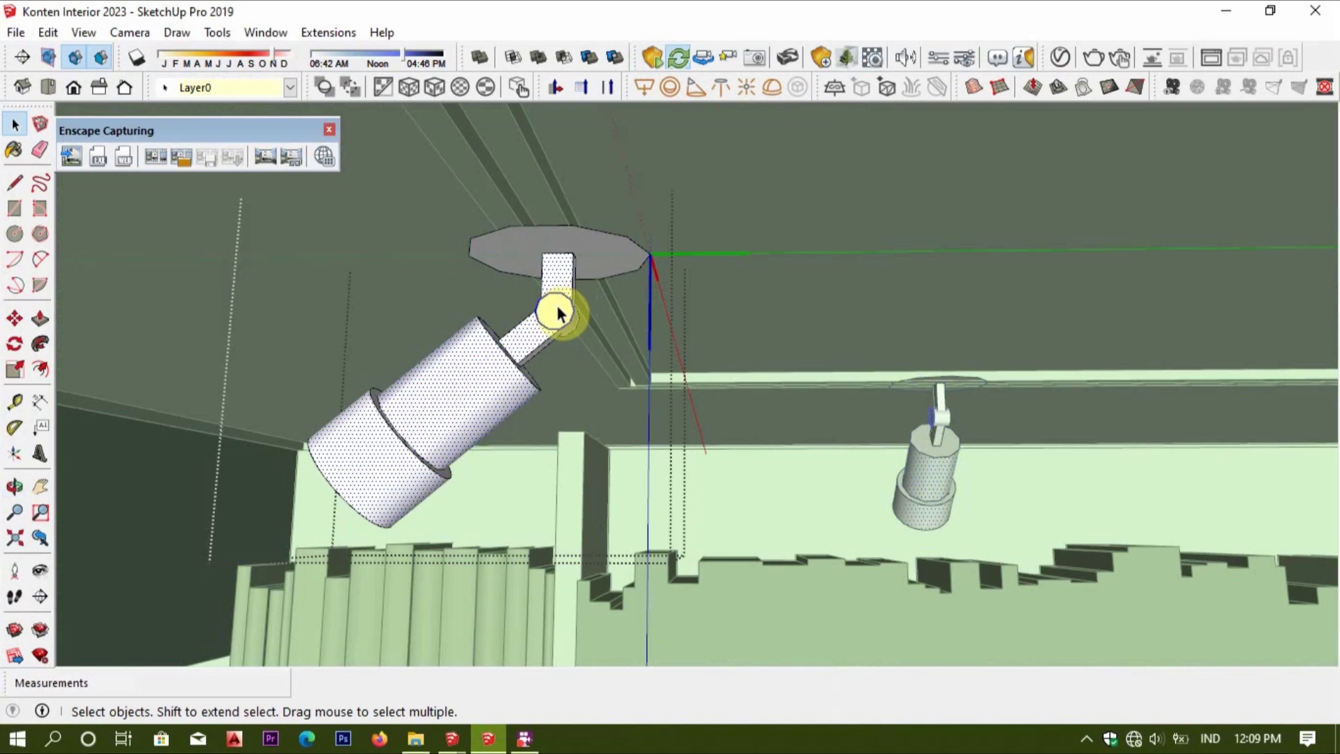
left_click(557, 312)
key("b")
left_click(1283, 353)
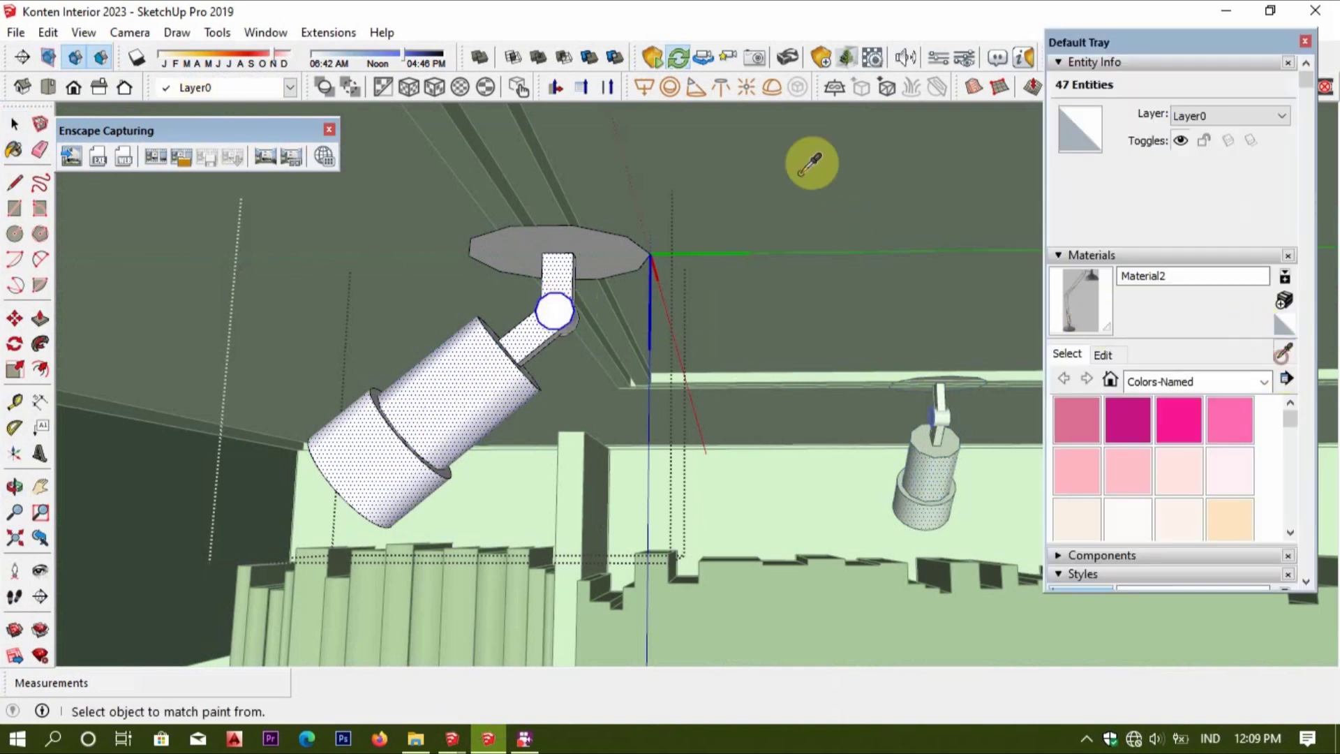
left_click(802, 163)
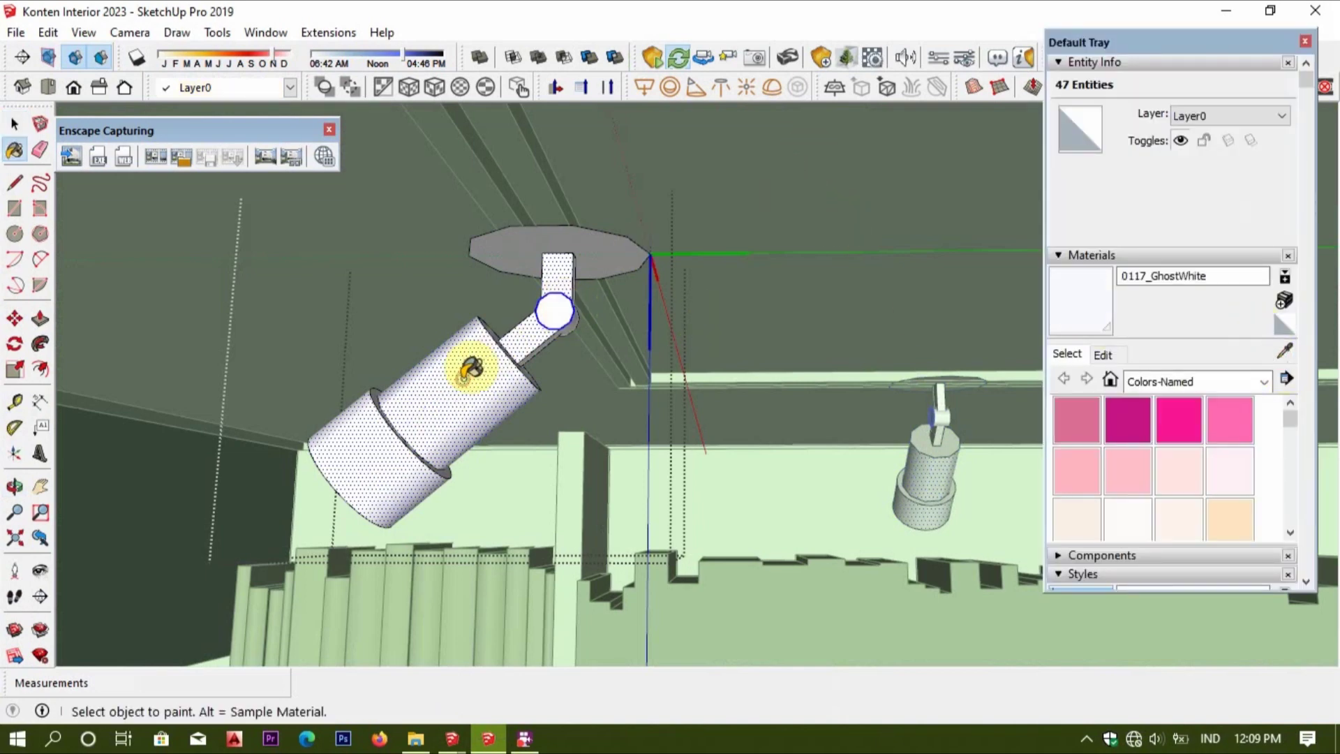
Restore SketchUp down, close the Default Tray, and bring the Enscape render forward.
left_click(1270, 10)
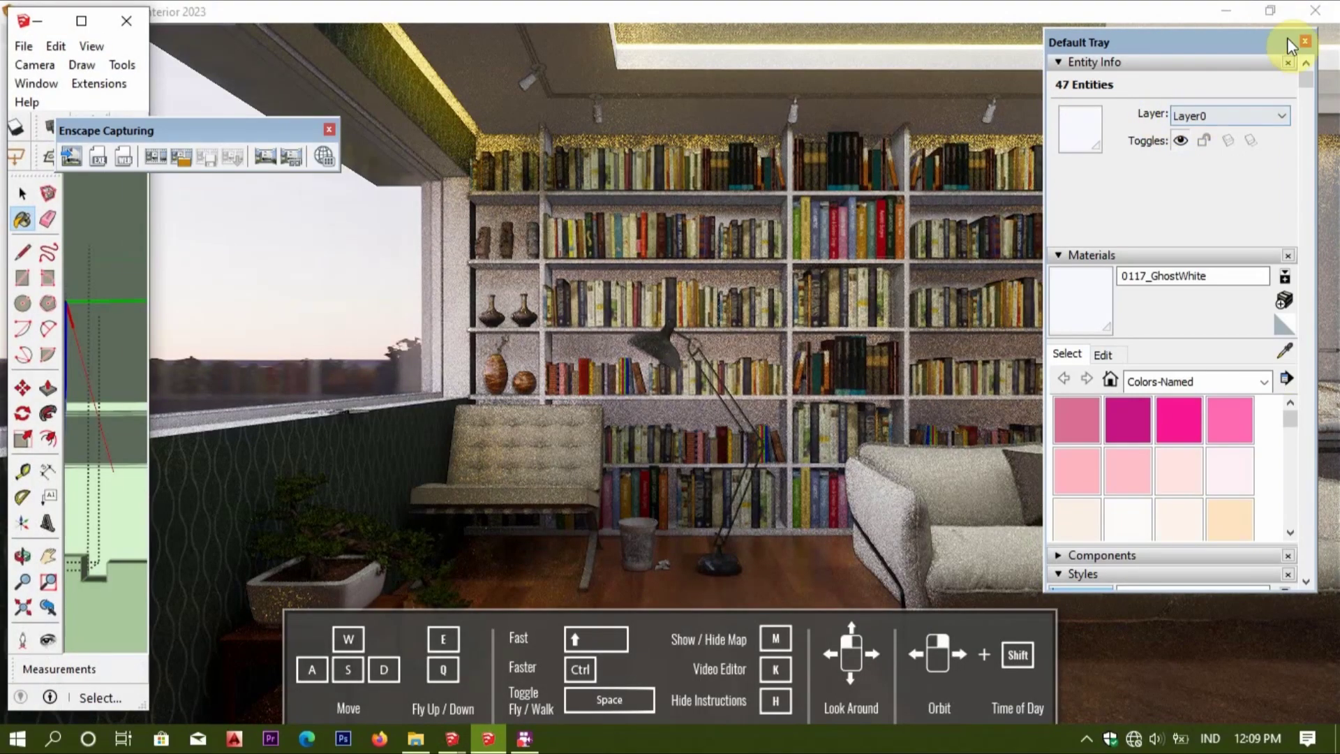
left_click(1304, 42)
left_click(770, 225)
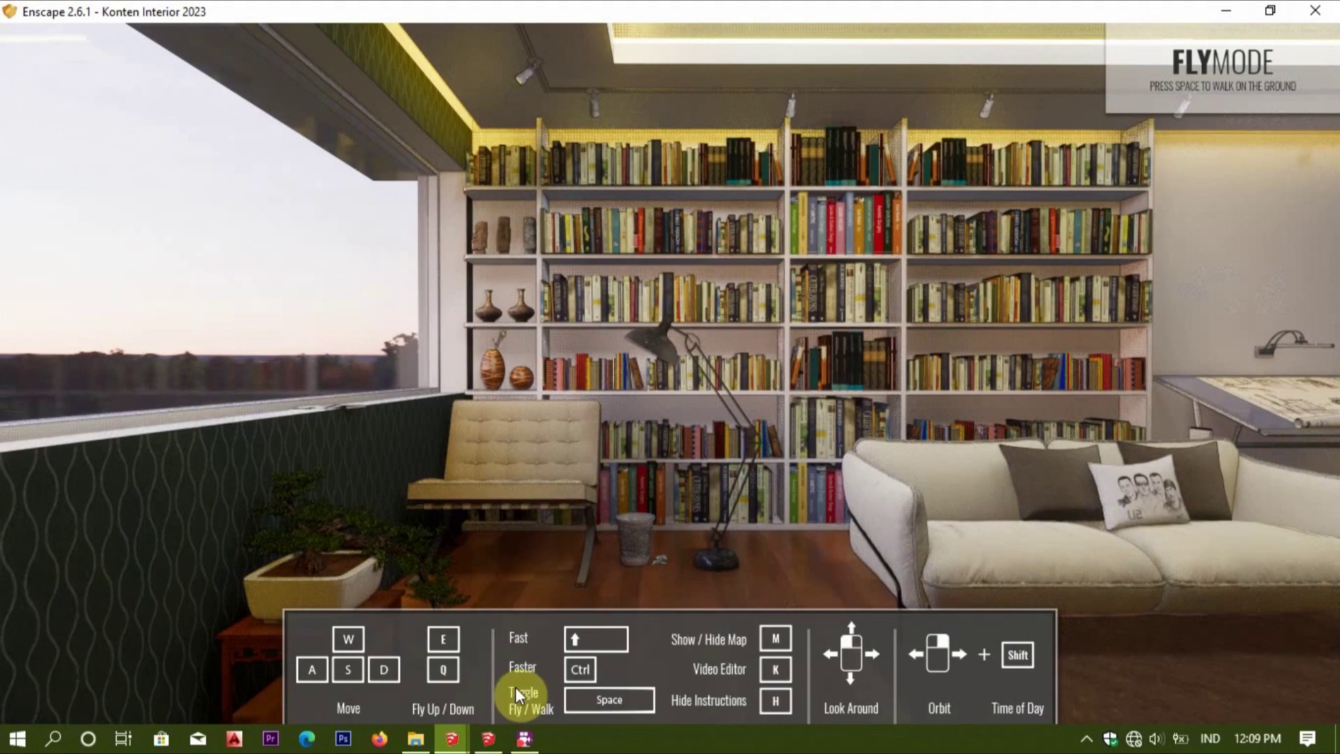
left_click(488, 739)
left_click(81, 21)
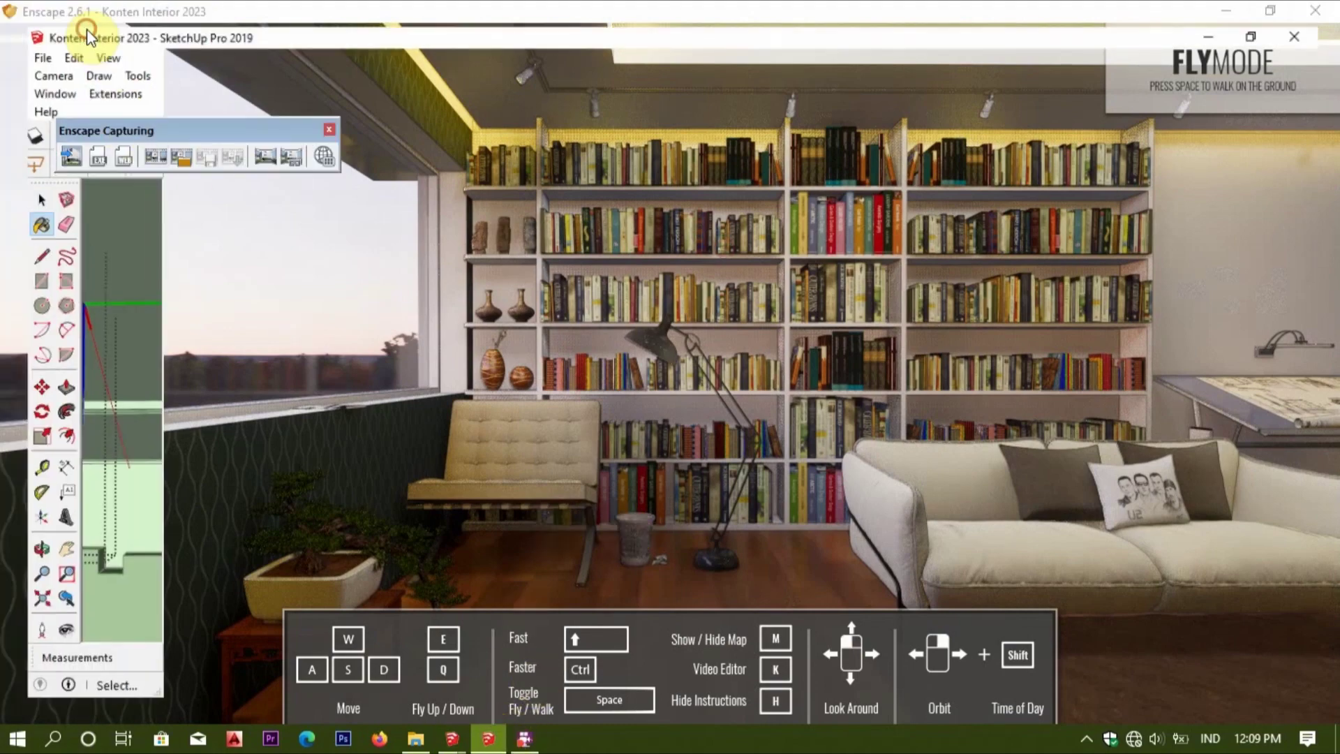
Orbit the SketchUp view over the bookshelf, sofa and drafting desk.
key("space")
mouse_move(1010, 387)
middle_mouse_down("shift")
mouse_move(712, 509)
mouse_move(718, 381)
middle_mouse_up("shift")
scroll(777, 464, "up", 3)
scroll(776, 463, "down", 3)
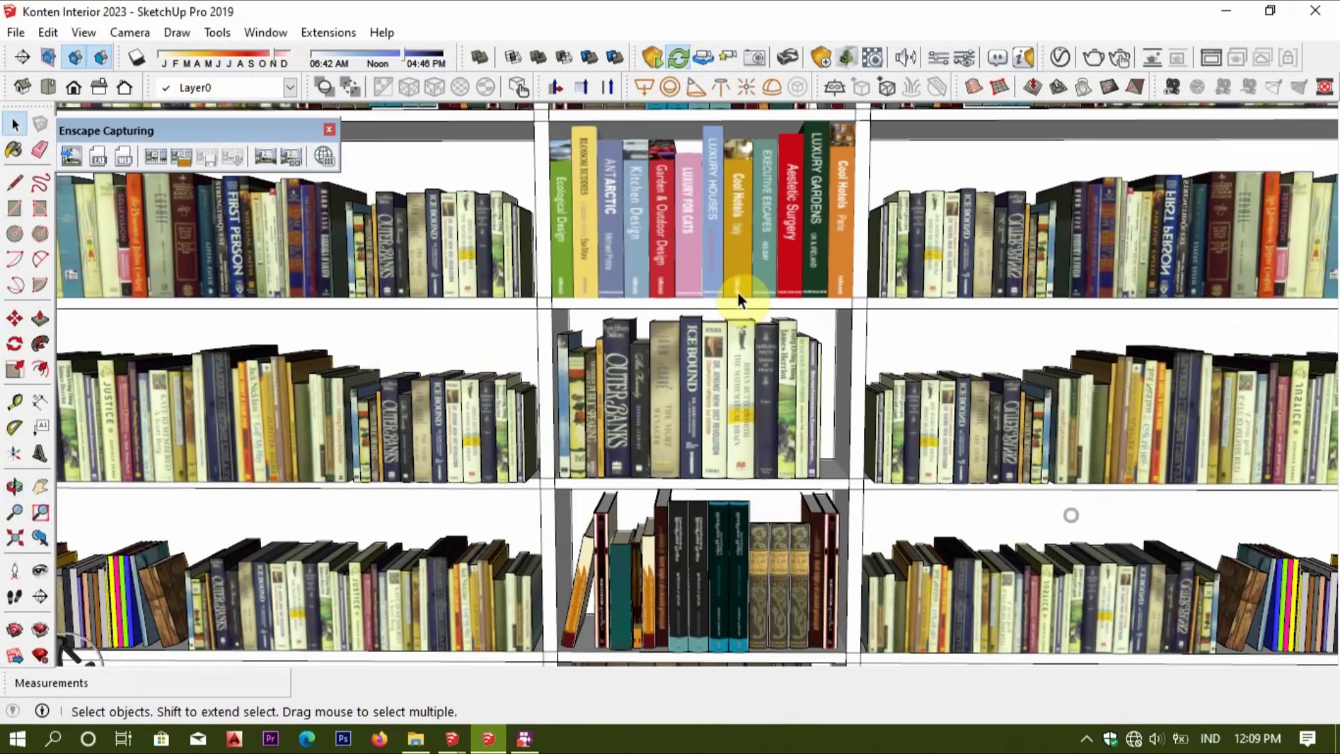
scroll(736, 290, "down", 3)
middle_click_drag(846, 389, 635, 224)
scroll(714, 259, "up", 3)
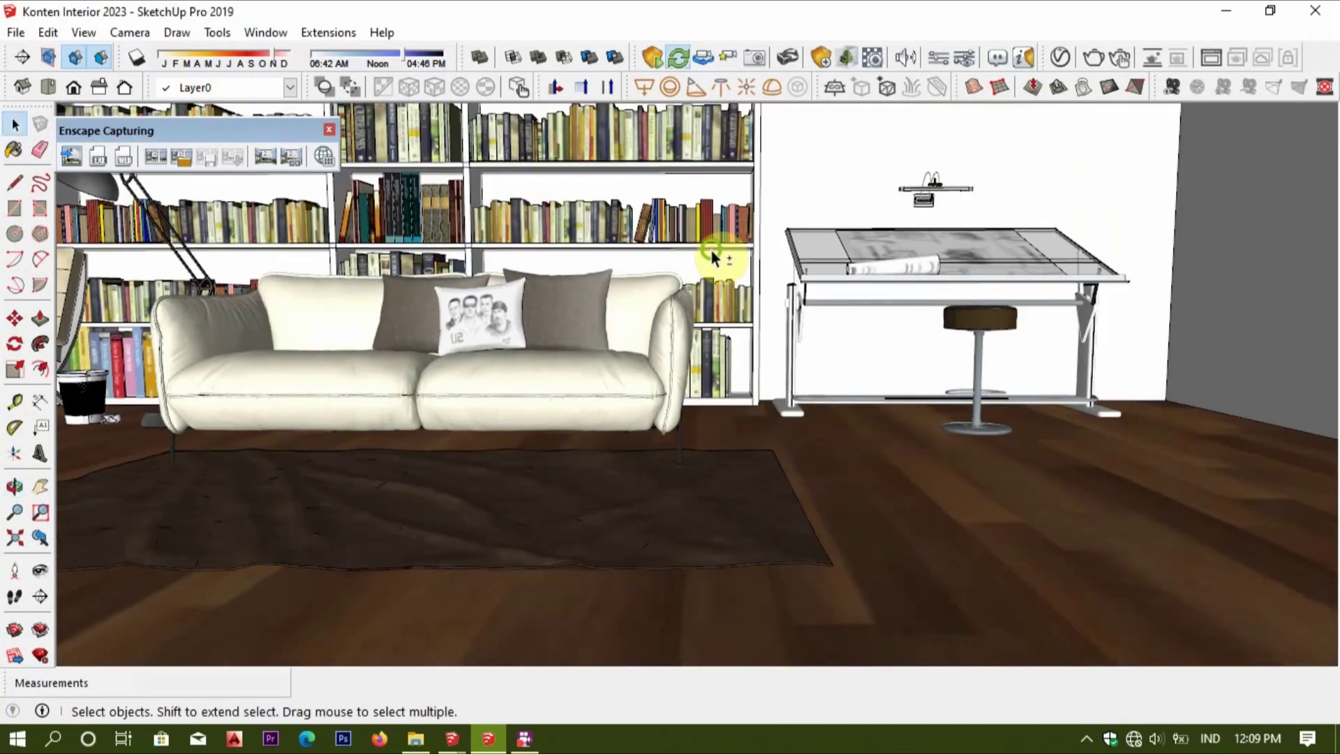
mouse_move(714, 258)
middle_mouse_down()
mouse_move(813, 389)
mouse_move(912, 368)
mouse_move(921, 353)
mouse_move(795, 361)
mouse_move(907, 418)
middle_mouse_up()
Orbit to the chair and left wall, then switch between the Enscape and SketchUp windows.
left_click(910, 411)
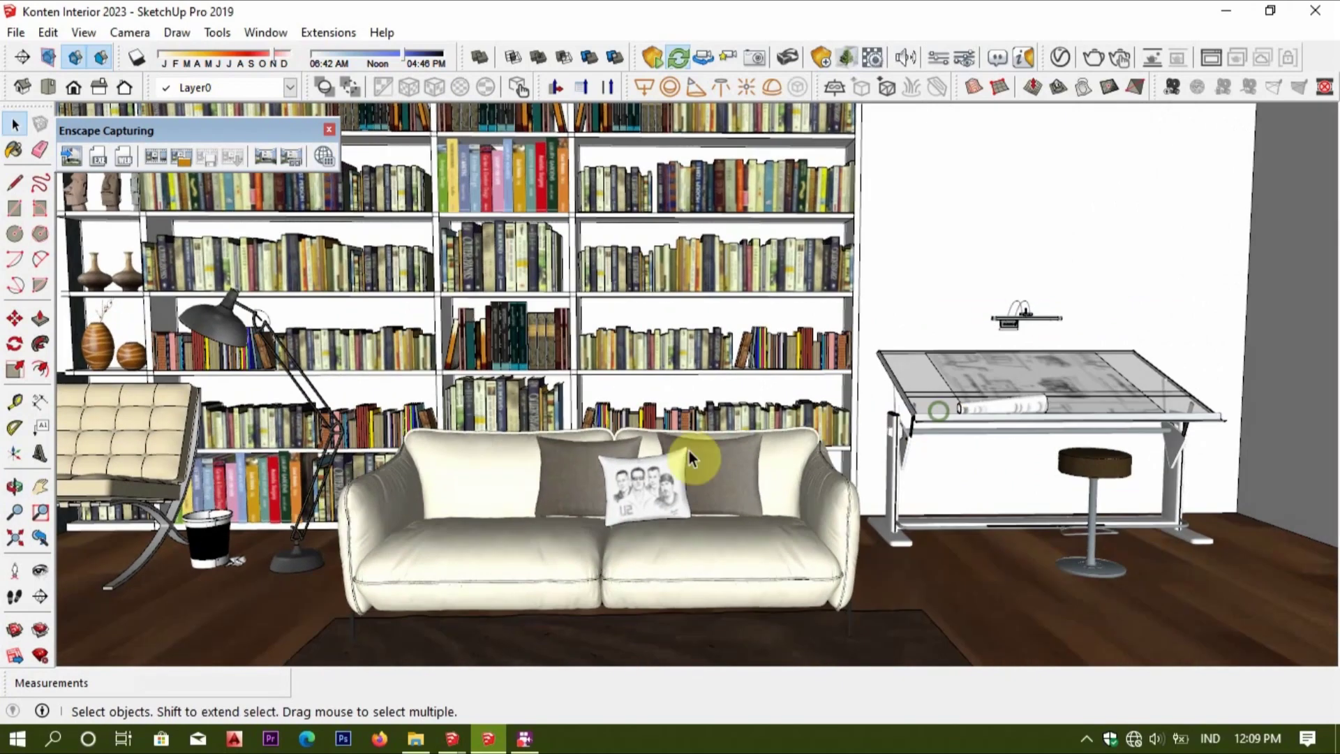
middle_click_drag(689, 451, 848, 530)
left_click(438, 677)
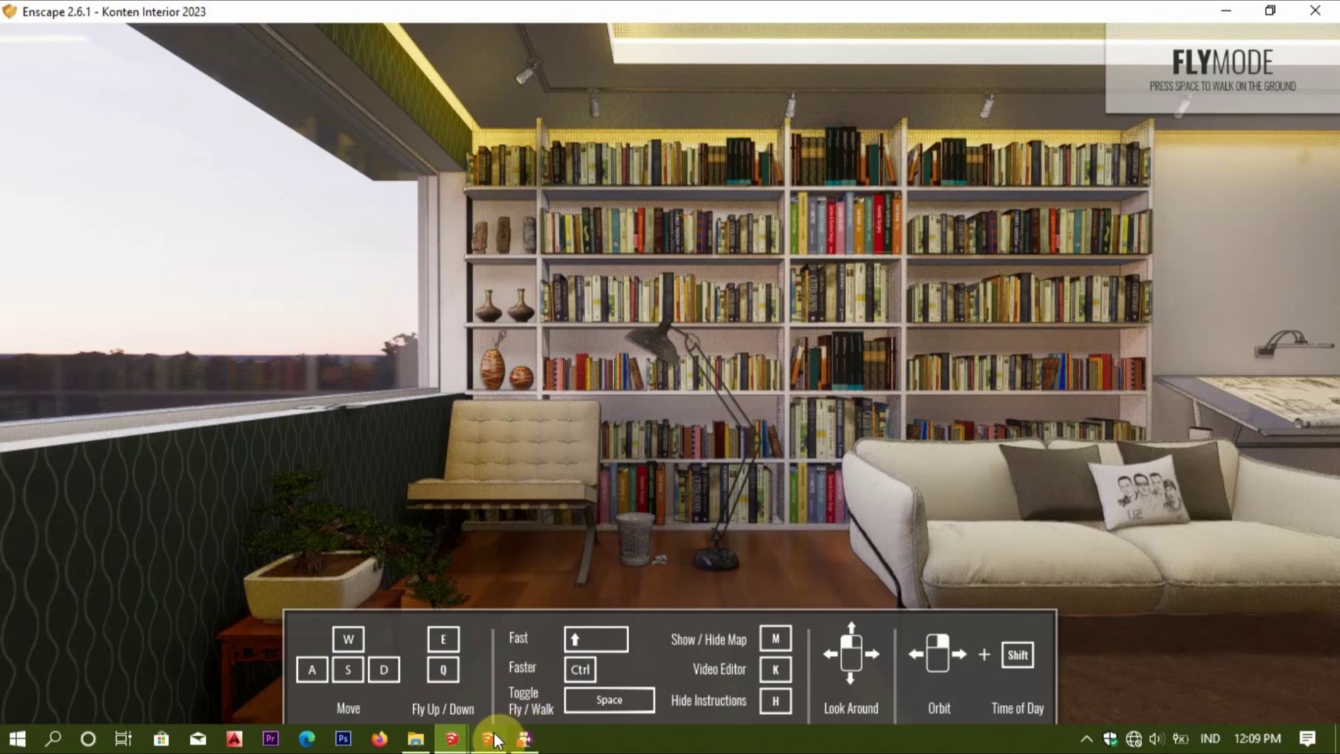
mouse_move(488, 738)
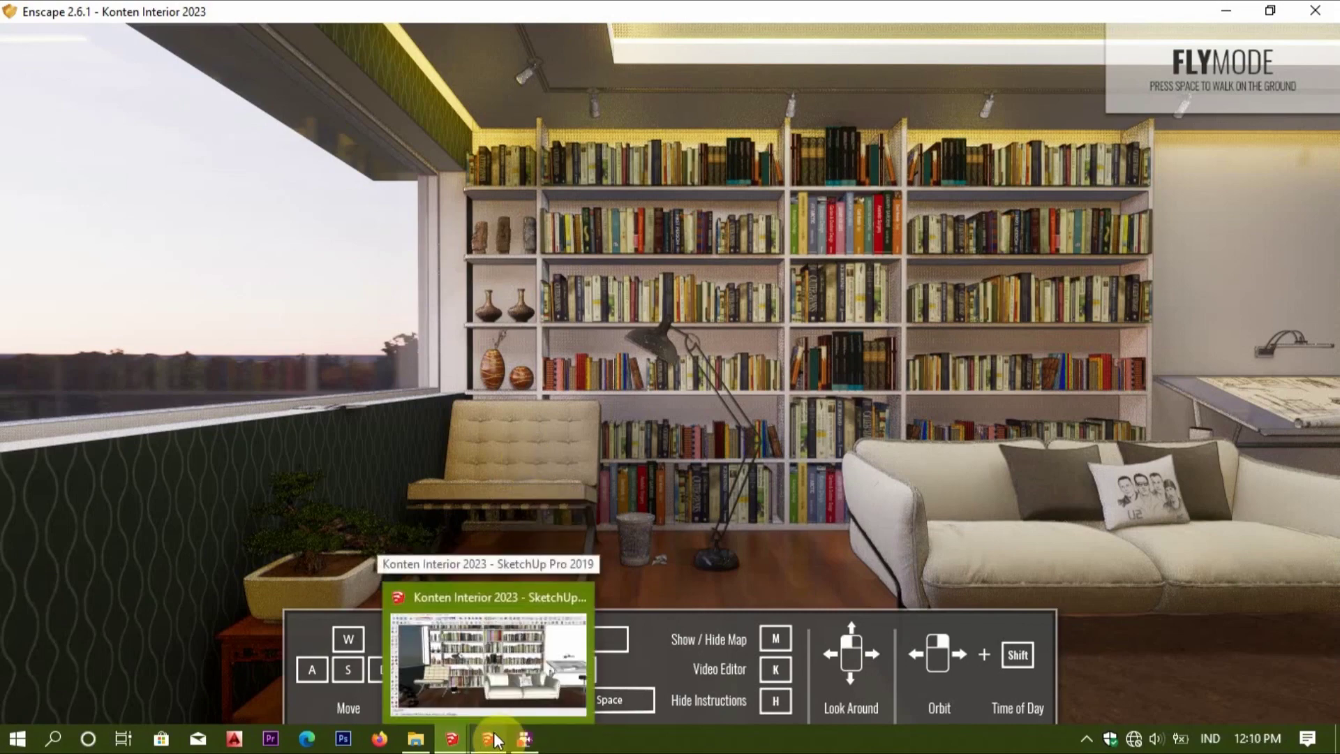
left_click(492, 680)
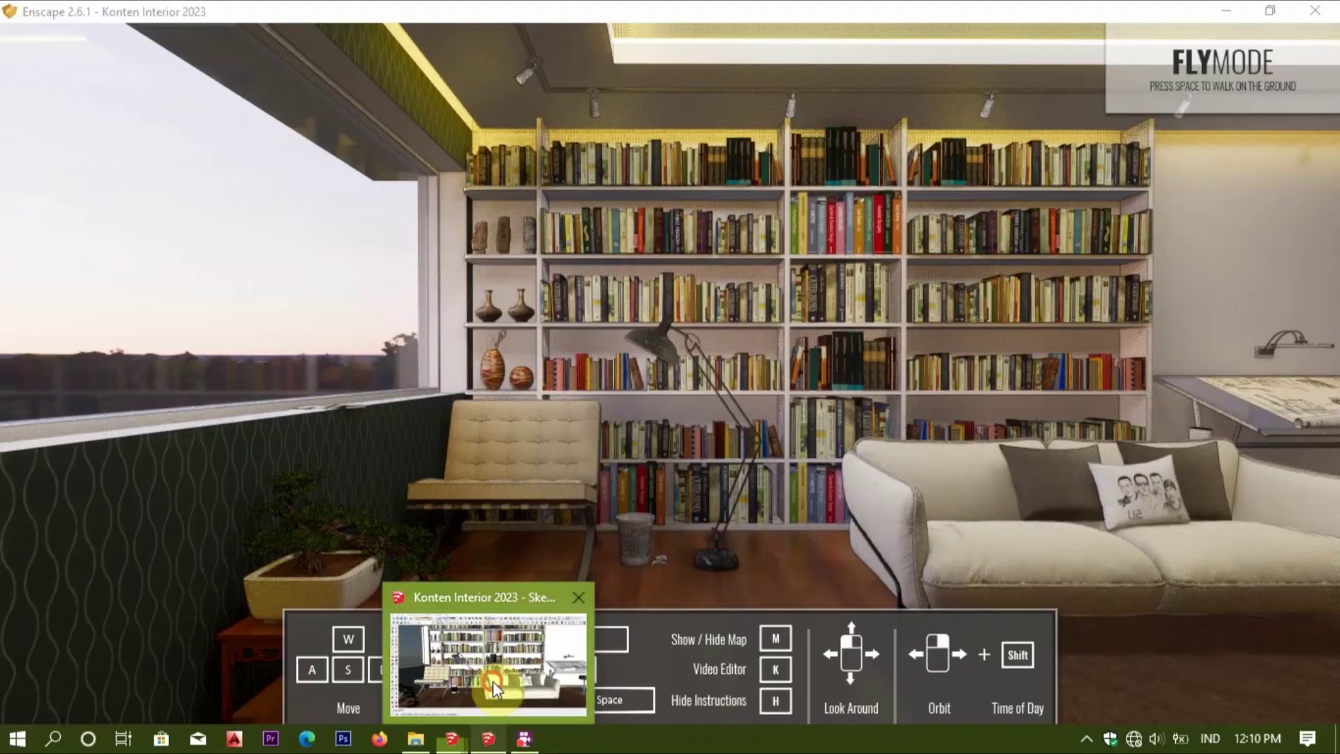
Scale the wastebasket beside the chair up to 1.31 times its size.
key("s")
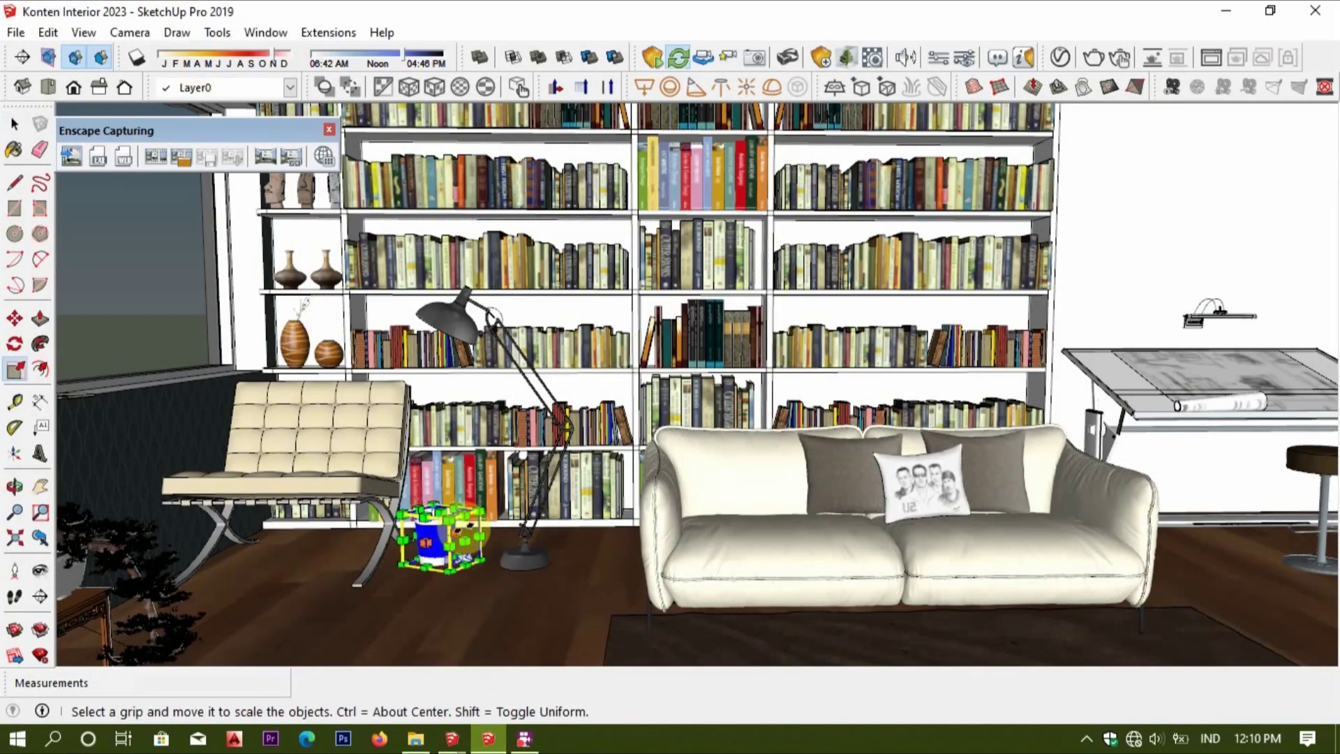
left_click(452, 520, "ctrl")
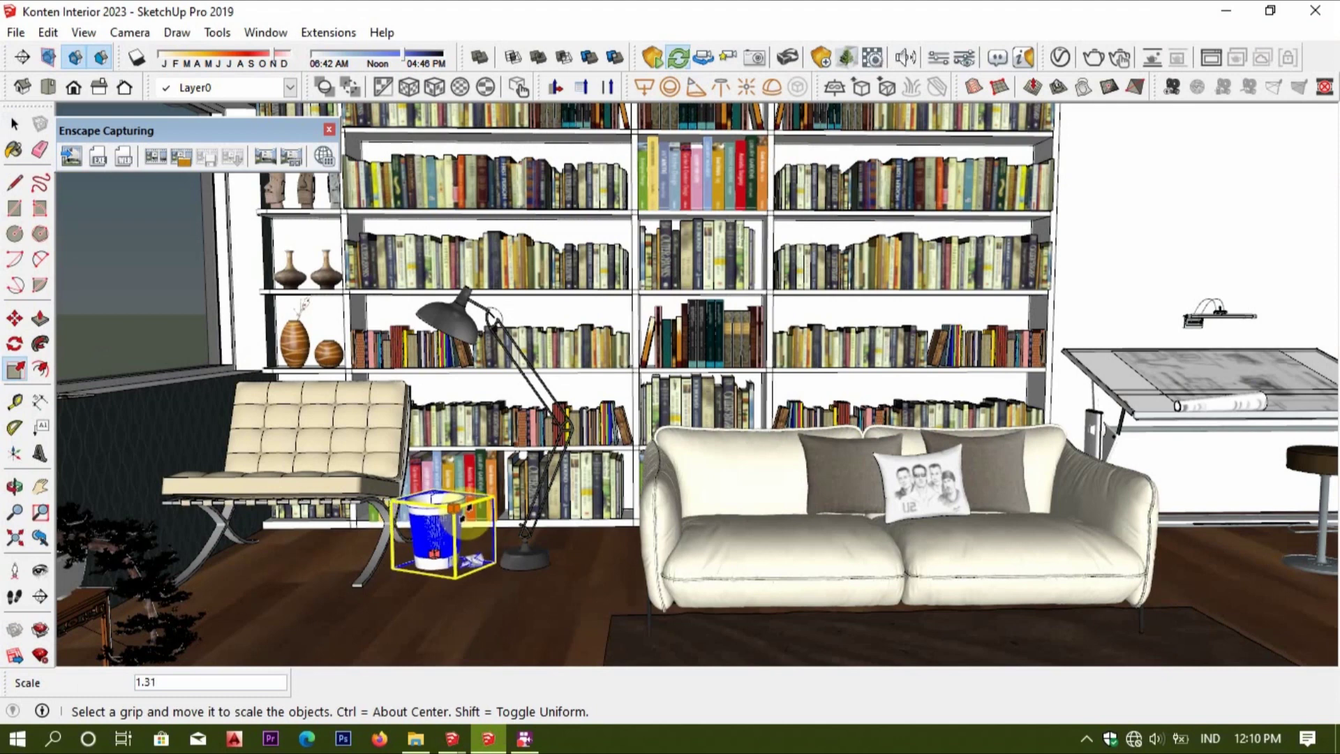
left_click(467, 529)
Nudge the enlarged wastebasket slightly right and check it in the Enscape render.
key("m")
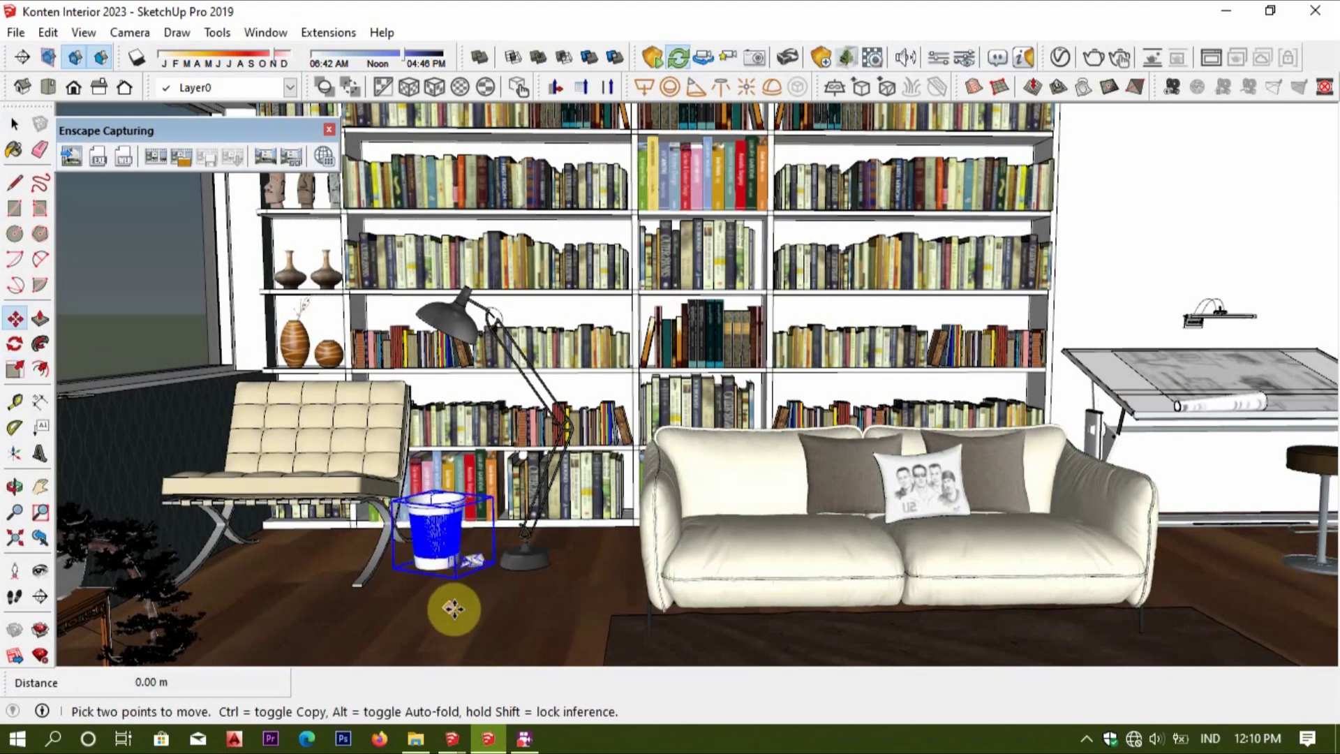
left_click_drag(455, 609, 465, 609)
key("space")
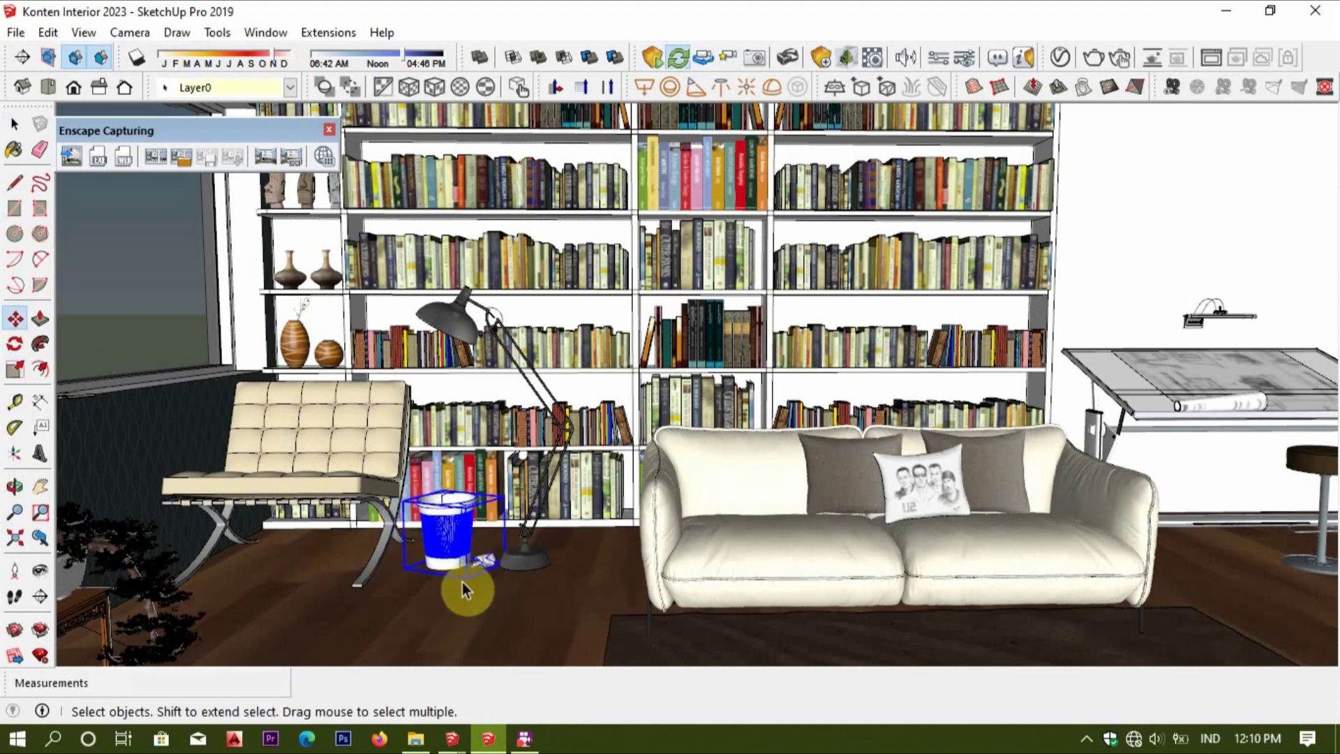
left_click(488, 739)
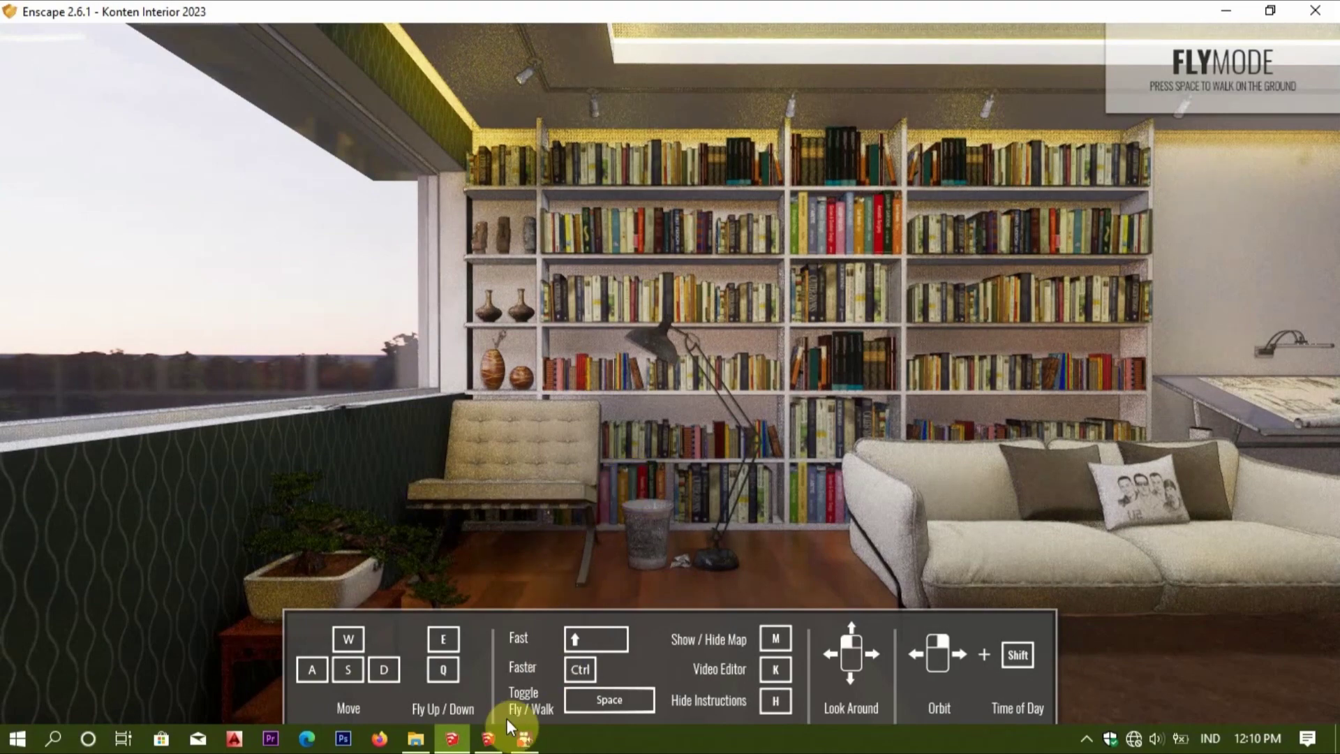
Close Enscape's Visual Settings and minimize SketchUp to reveal the render window.
left_click(492, 737)
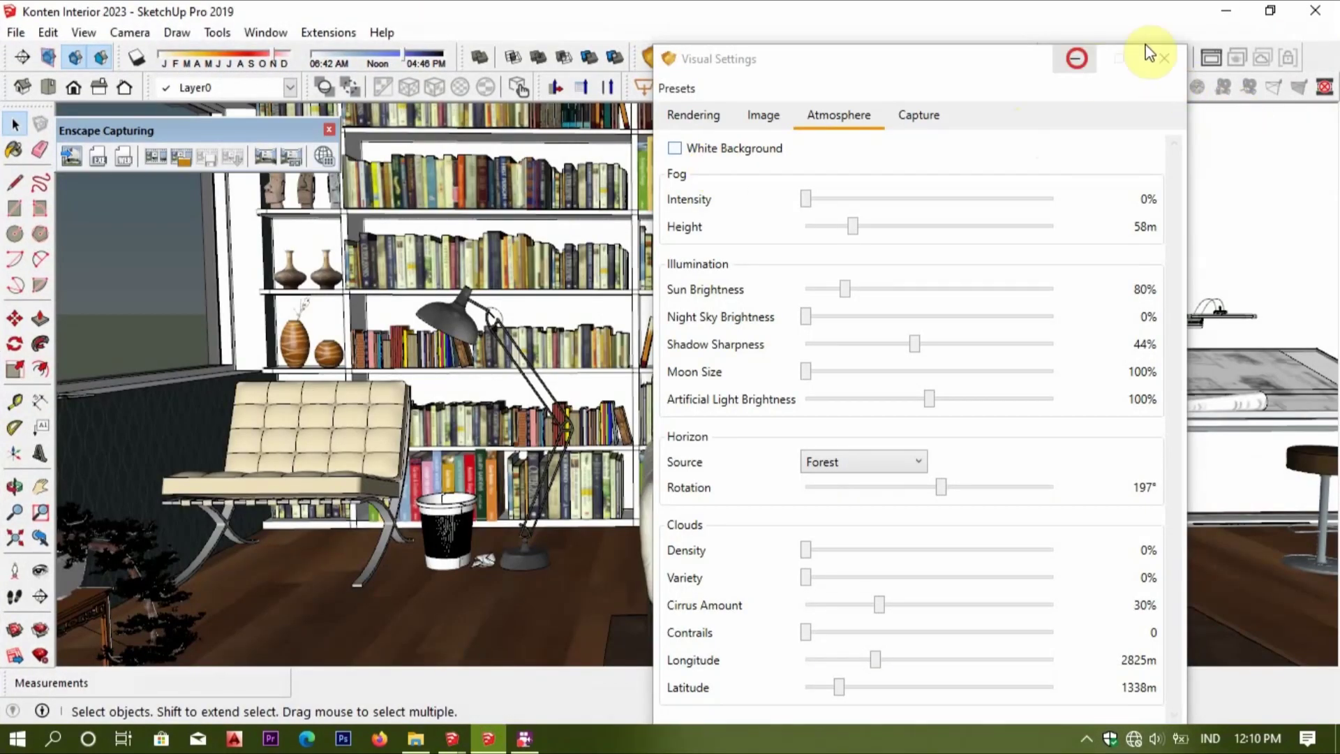
left_click(1163, 57)
left_click(1272, 10)
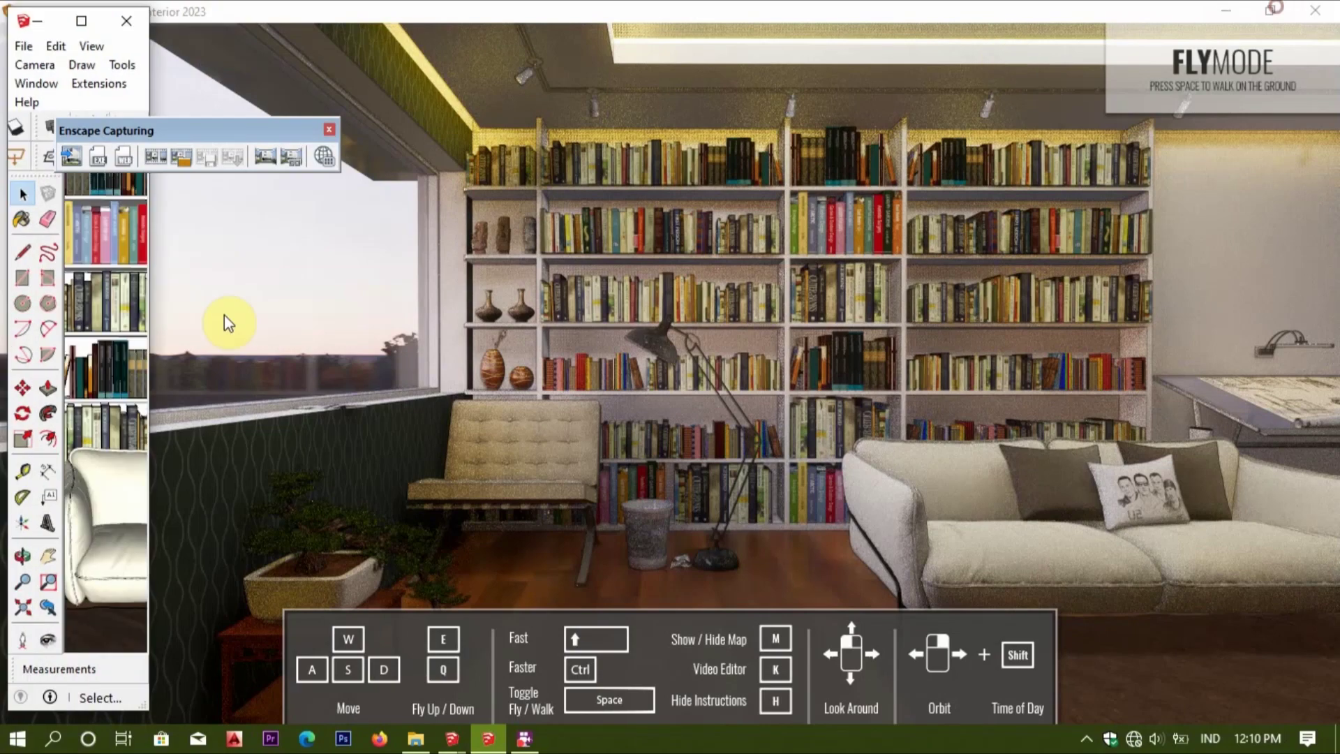
left_click(76, 156)
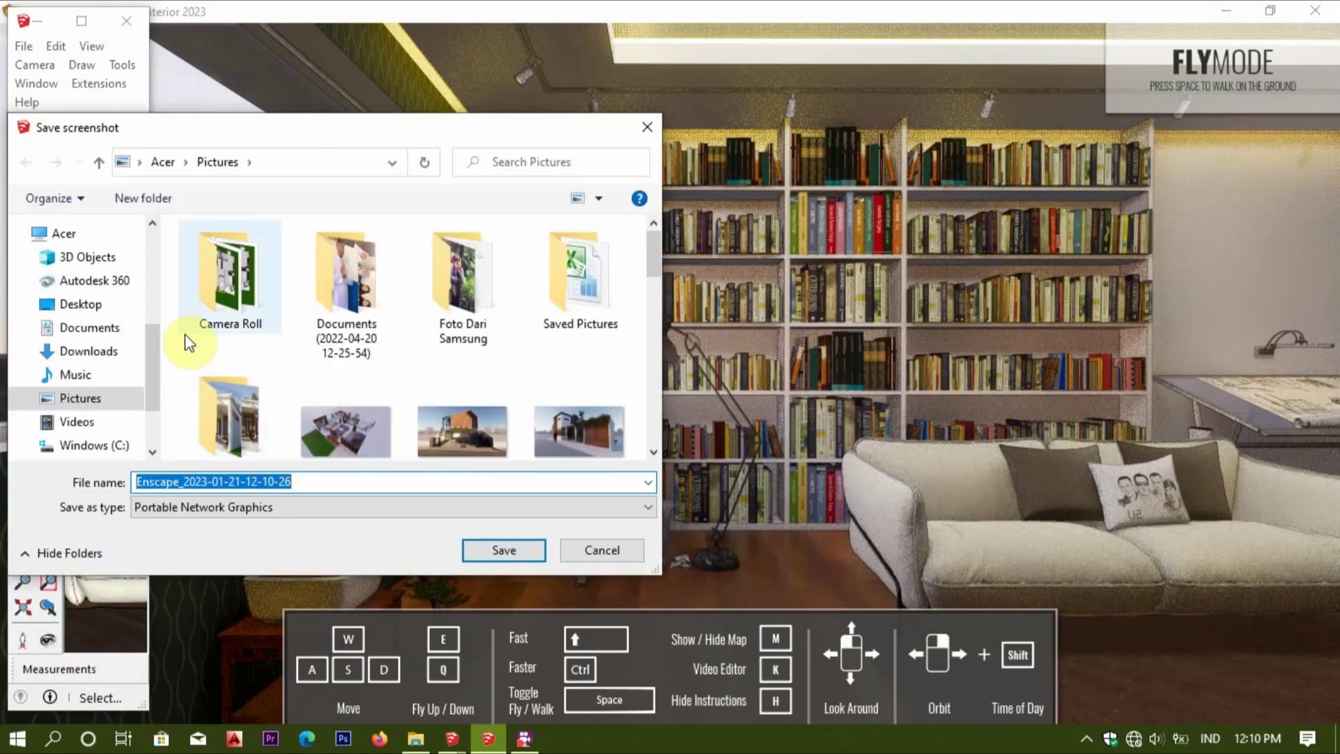
left_click(89, 351)
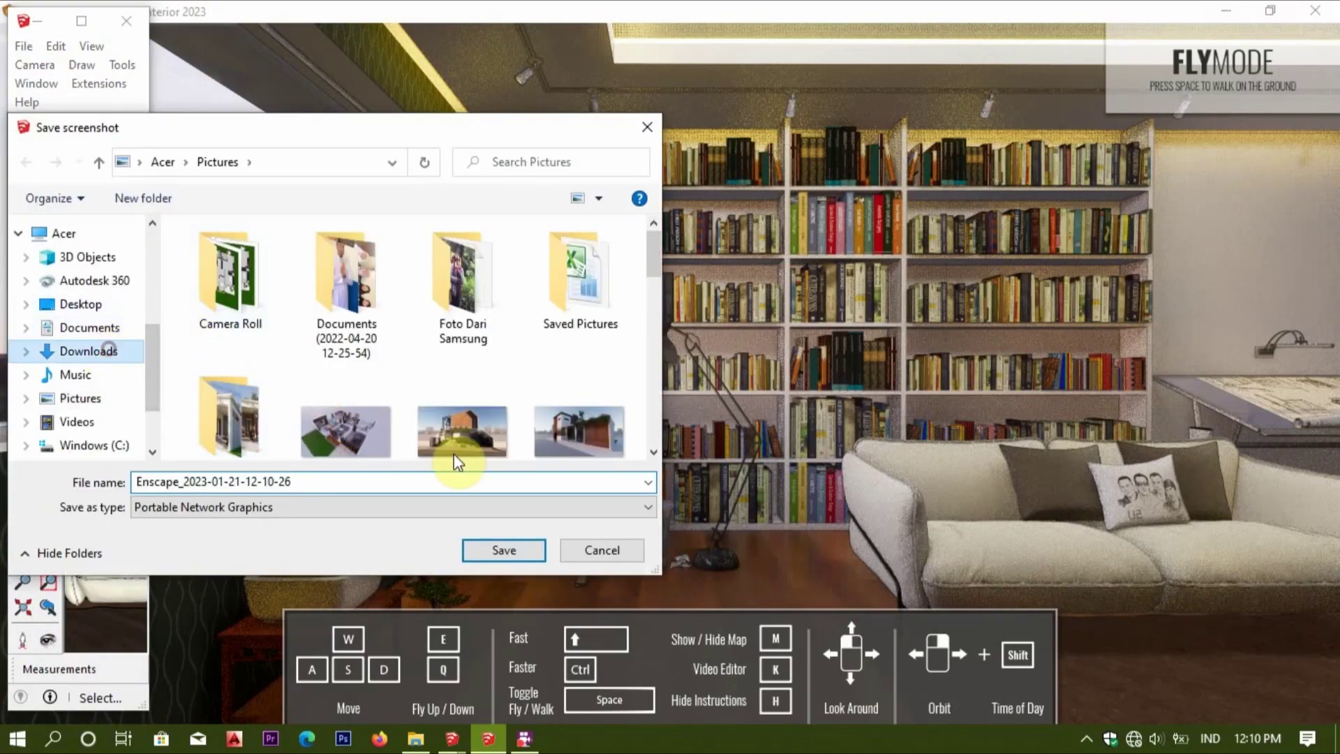
left_click(513, 551)
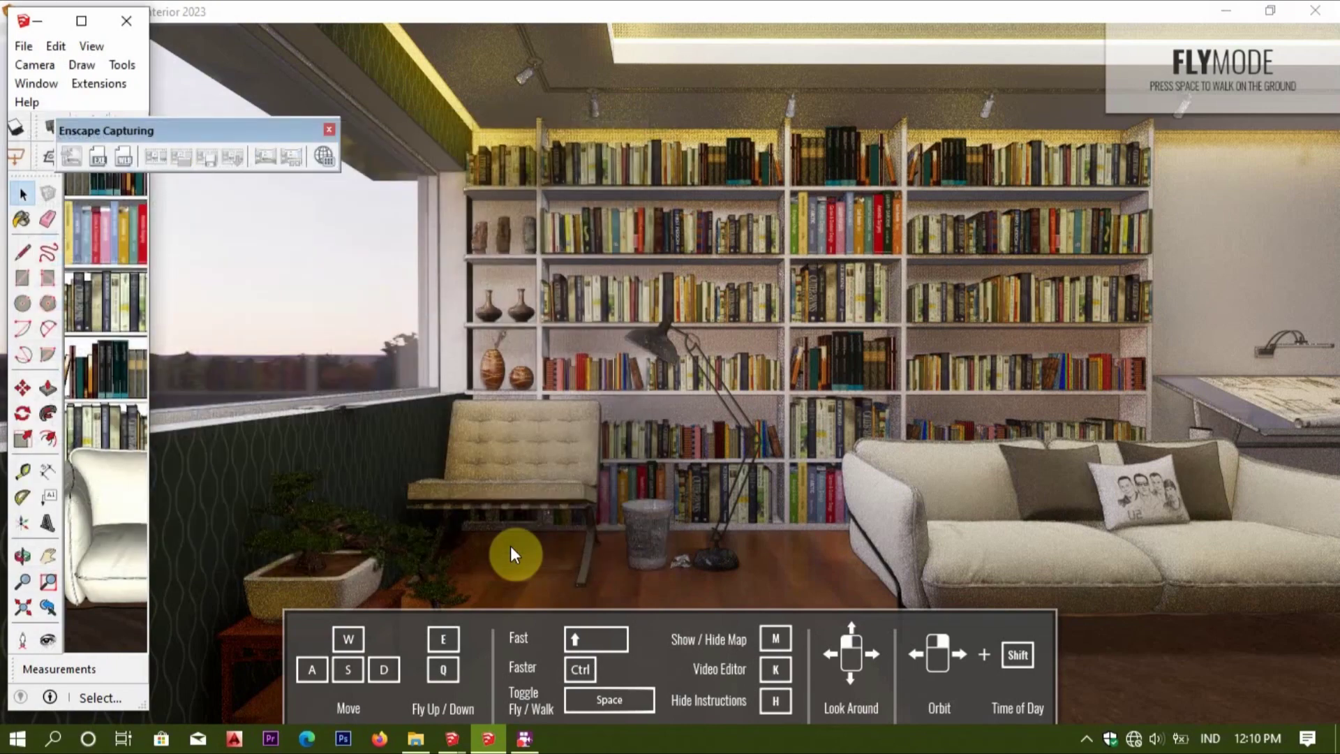